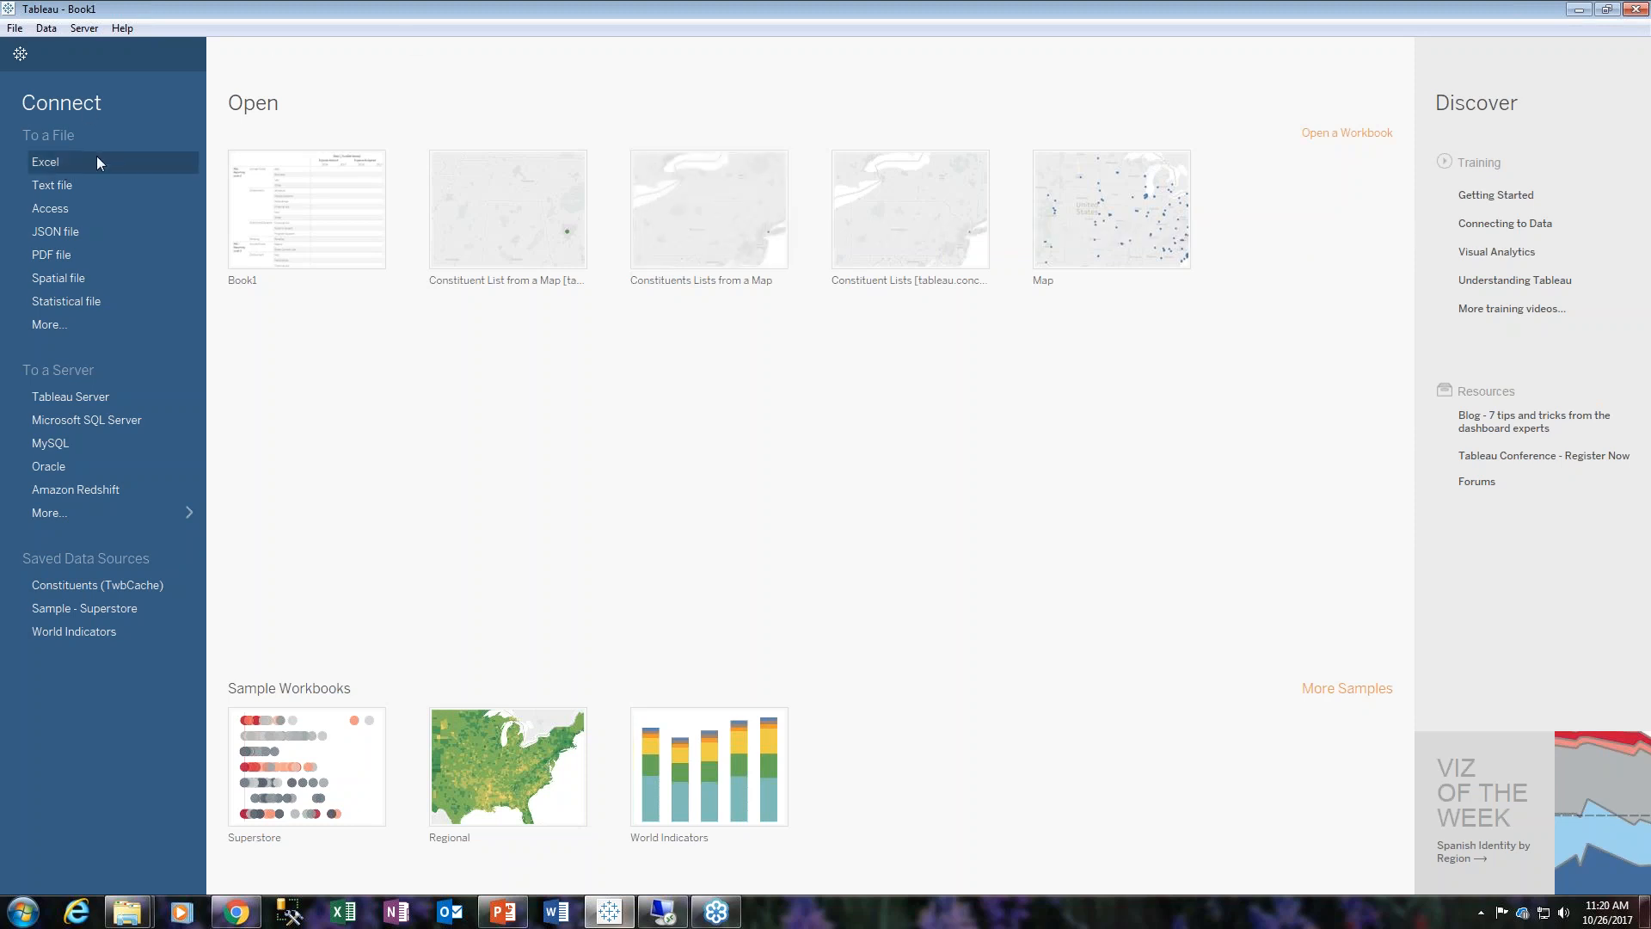
- Connect to the Gifts (TwbCache) data source on Tableau Server and open Sheet 1
{"action": "left_click", "coordinate": [85, 29]}
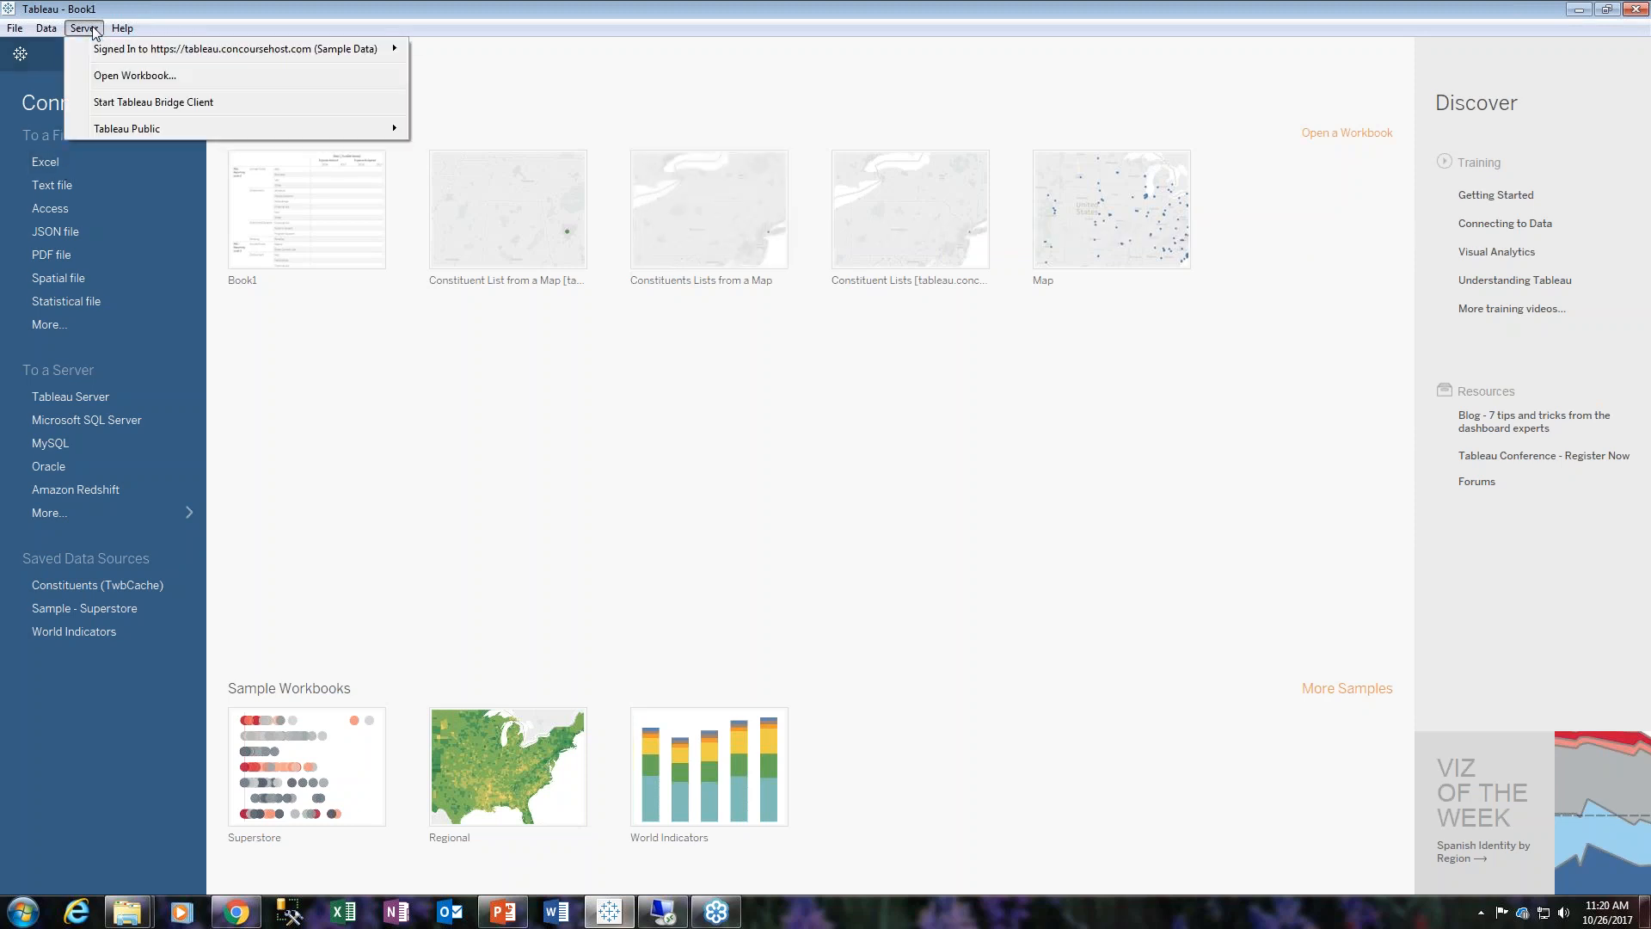
{"action": "mouse_move", "coordinate": [95, 54]}
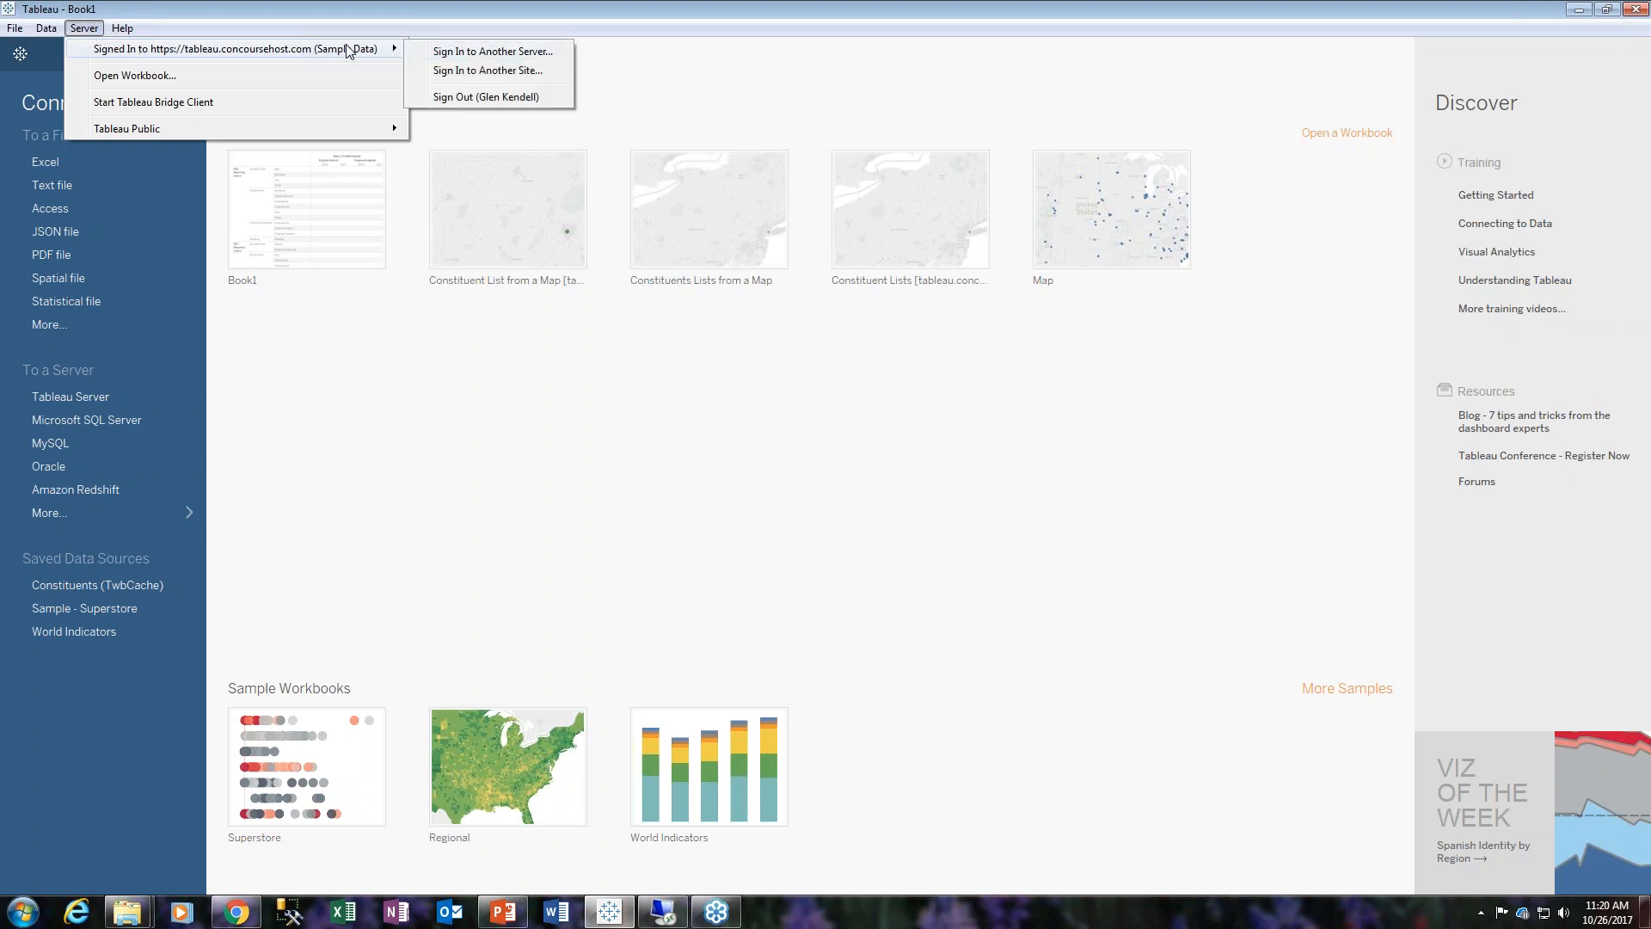
{"action": "left_click", "coordinate": [97, 392]}
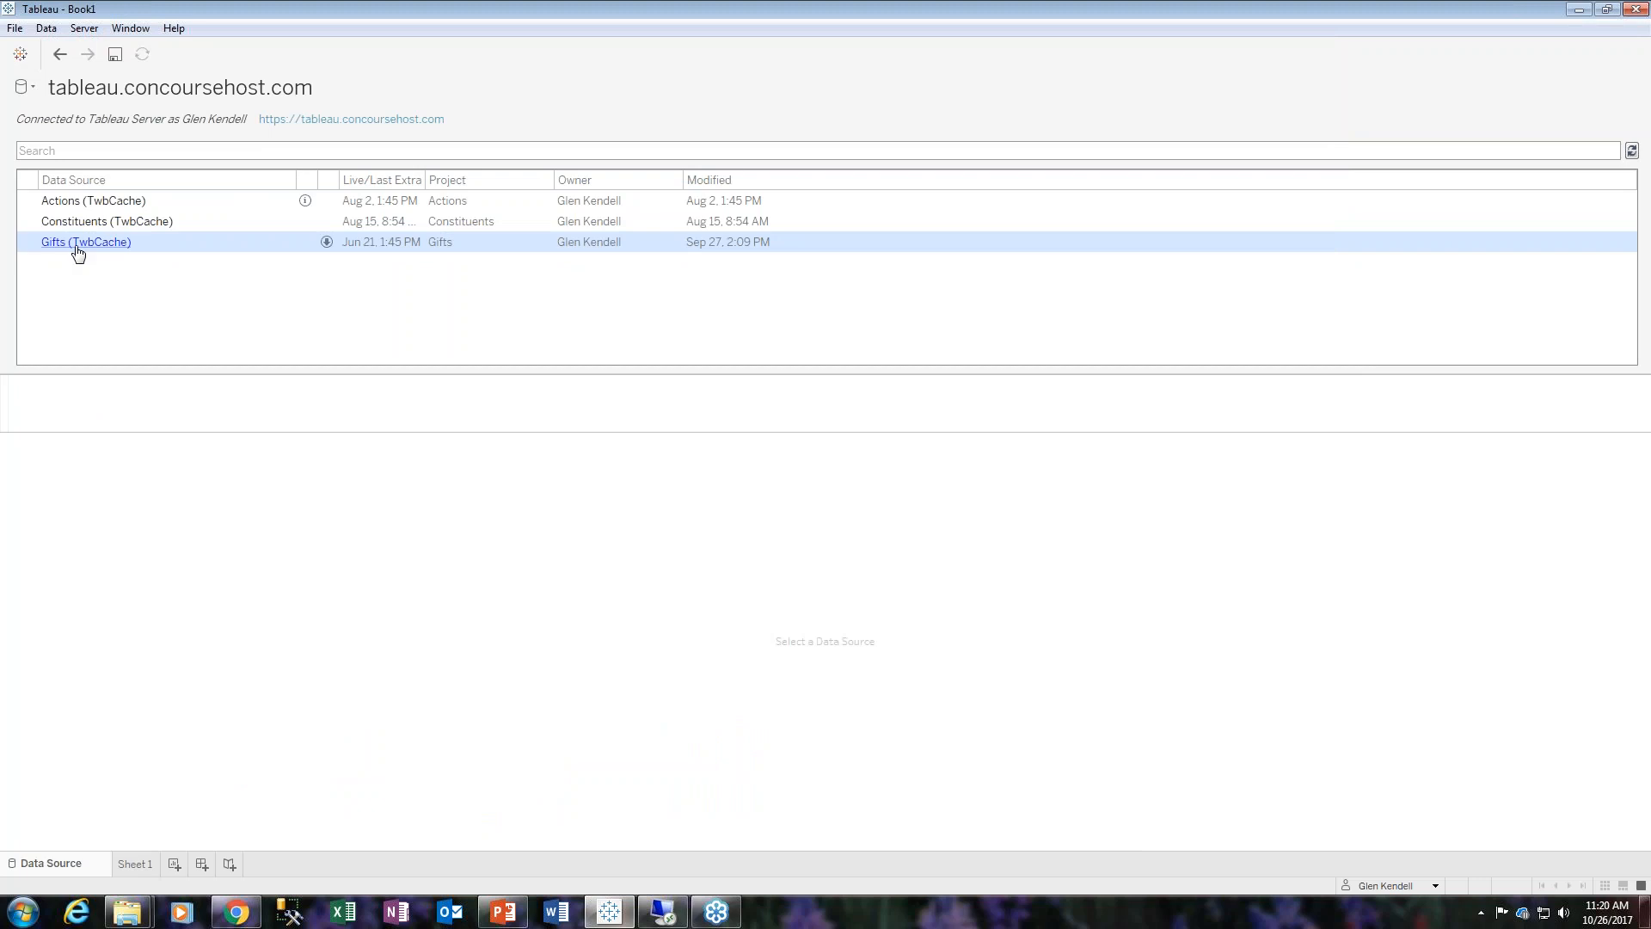
{"action": "left_click", "coordinate": [78, 245]}
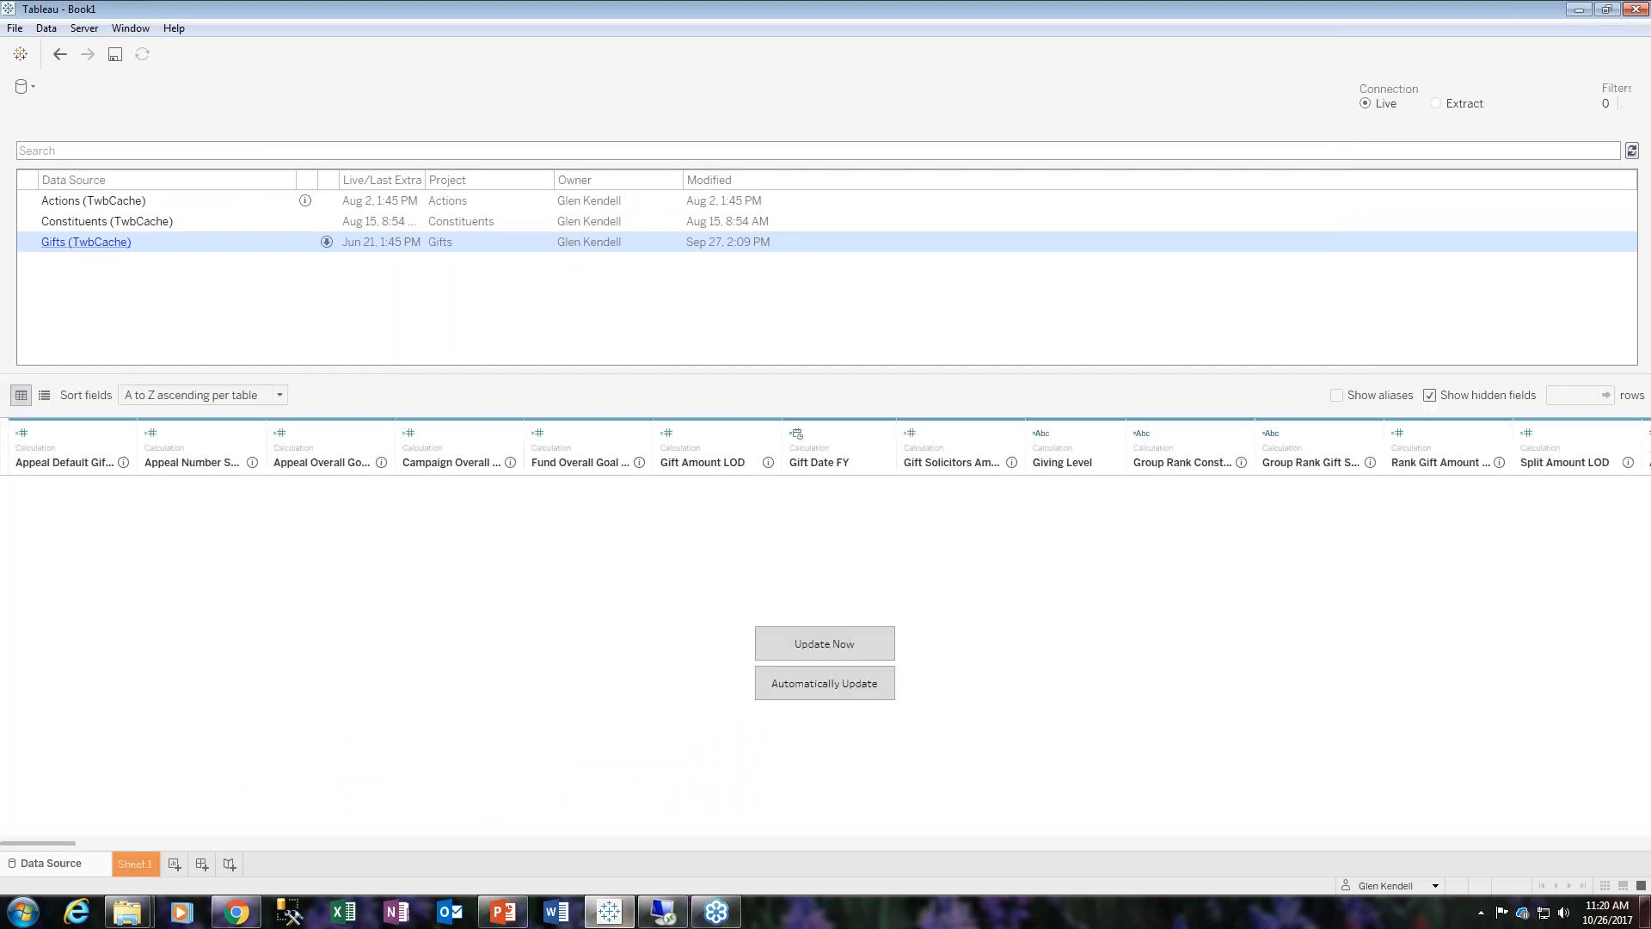
{"action": "left_click", "coordinate": [131, 864]}
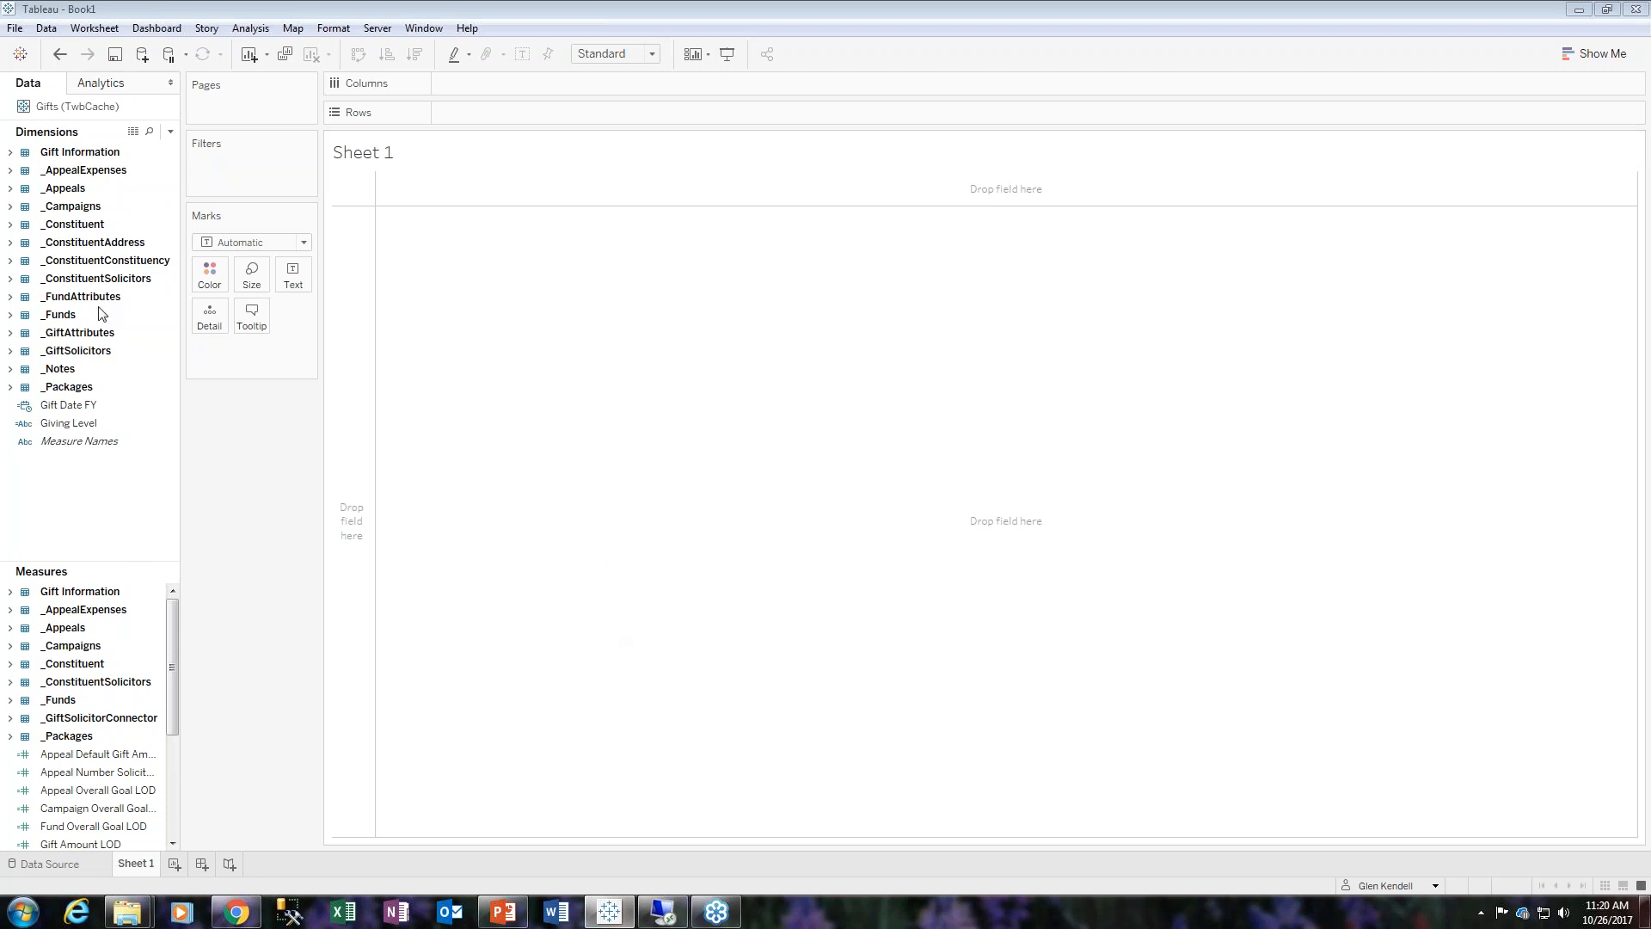
- Add the Gift Type dimension from Gift Information to Rows
{"action": "left_click", "coordinate": [11, 152]}
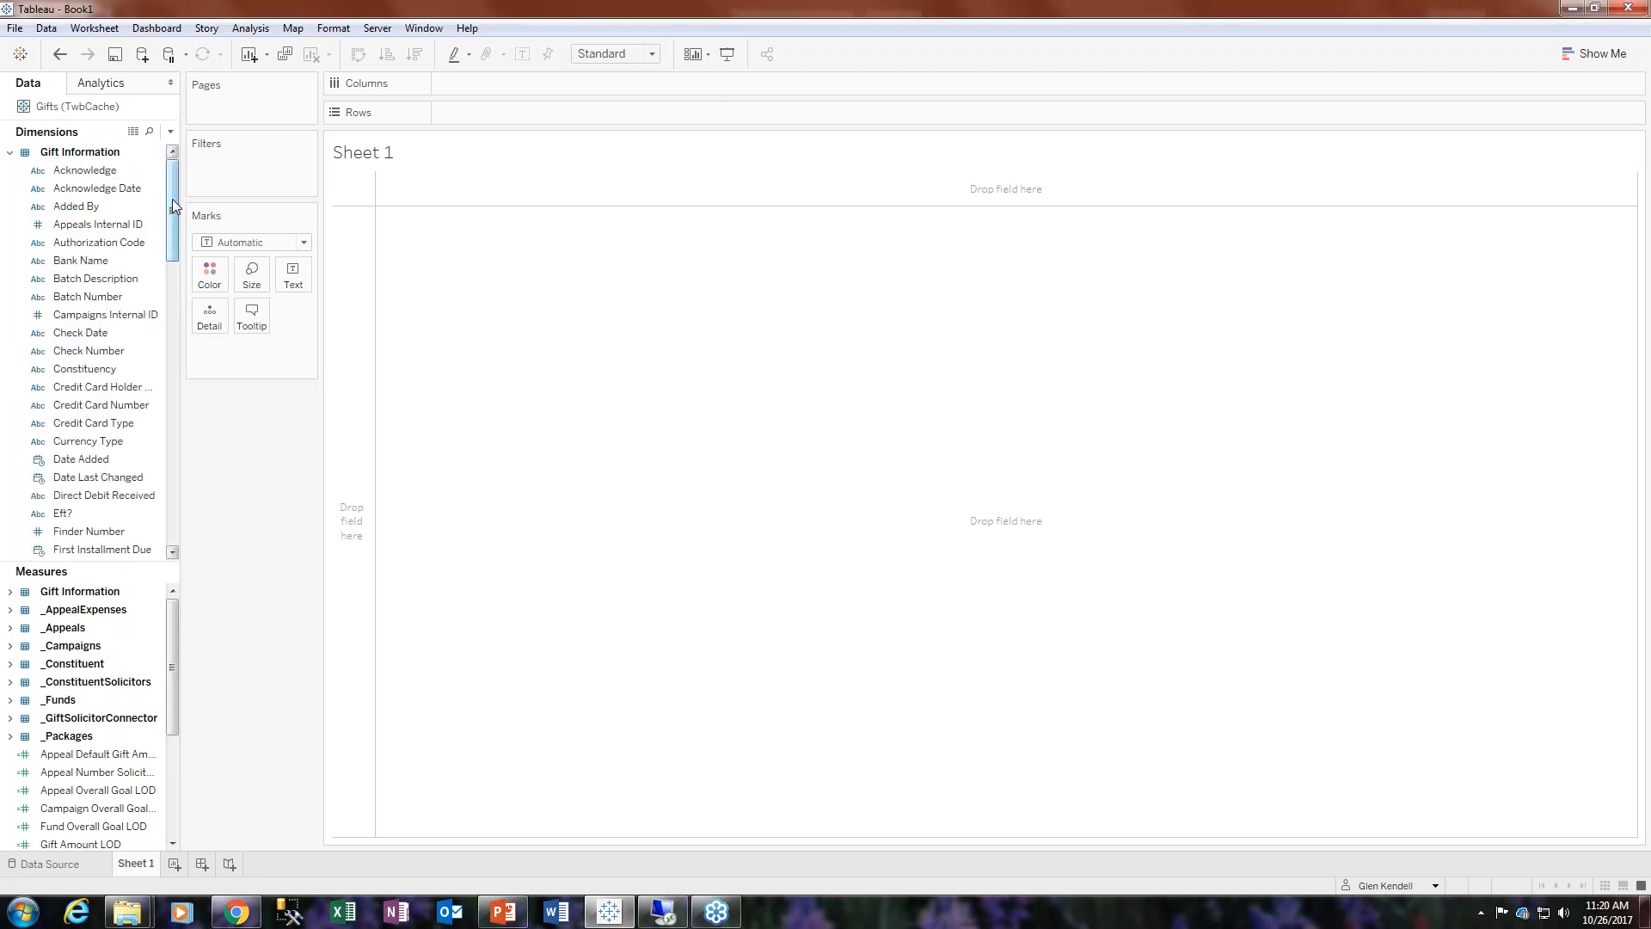
{"action": "left_click_drag", "start_coordinate": [172, 199], "coordinate": [166, 299]}
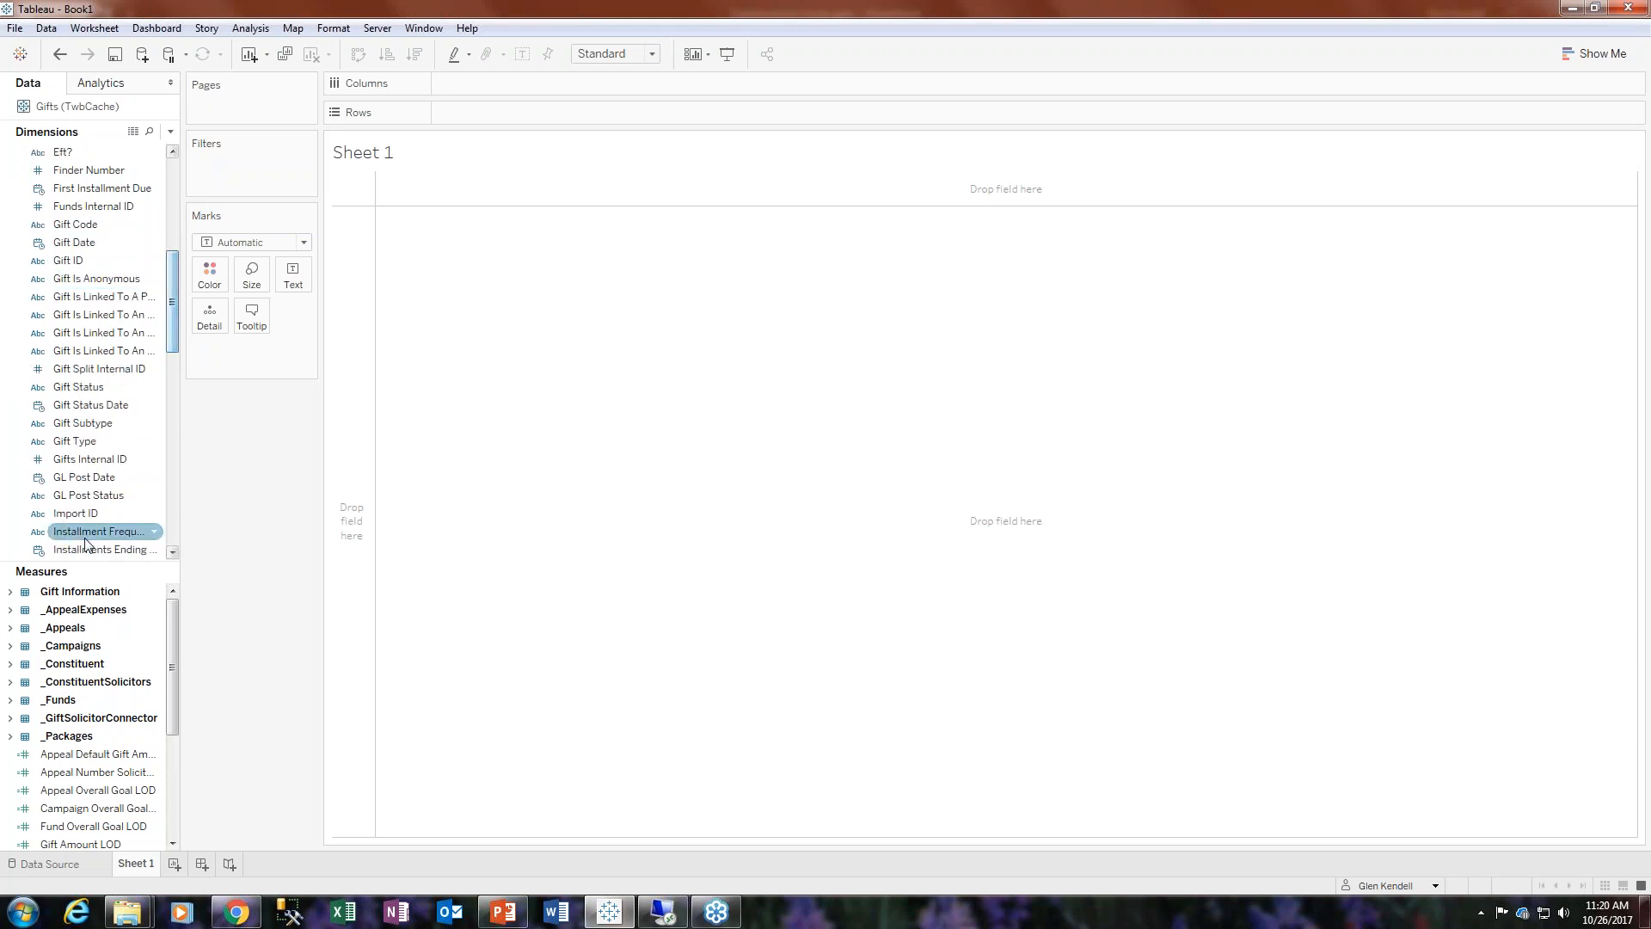
{"action": "left_click", "coordinate": [75, 441]}
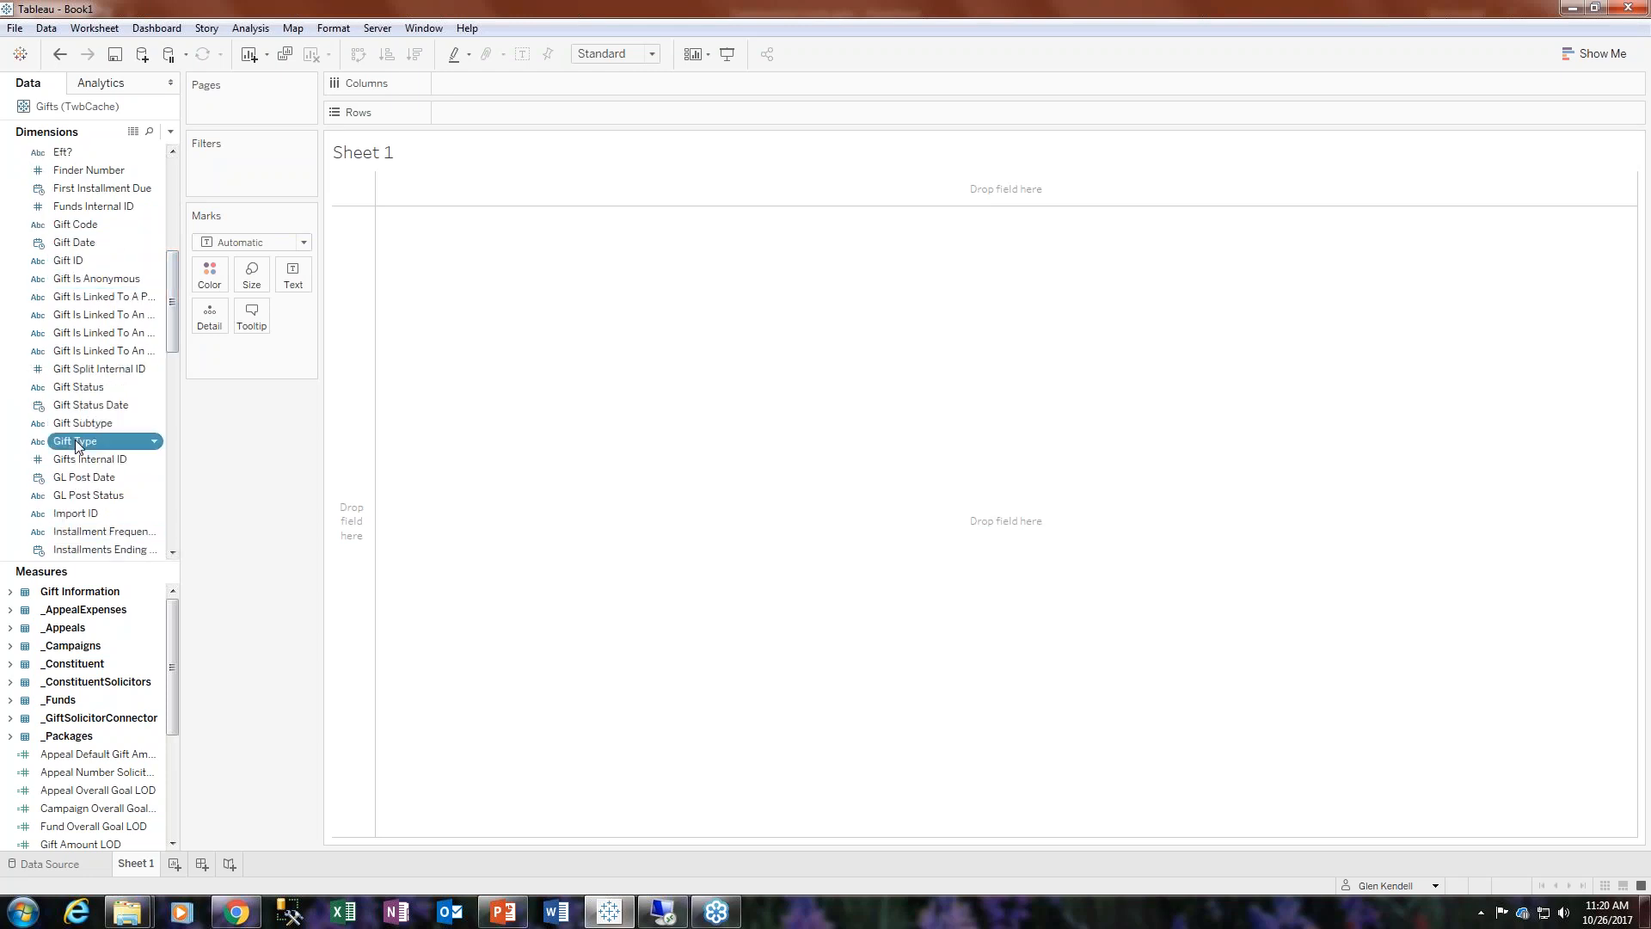
{"action": "left_click_drag", "start_coordinate": [75, 440], "coordinate": [342, 538]}
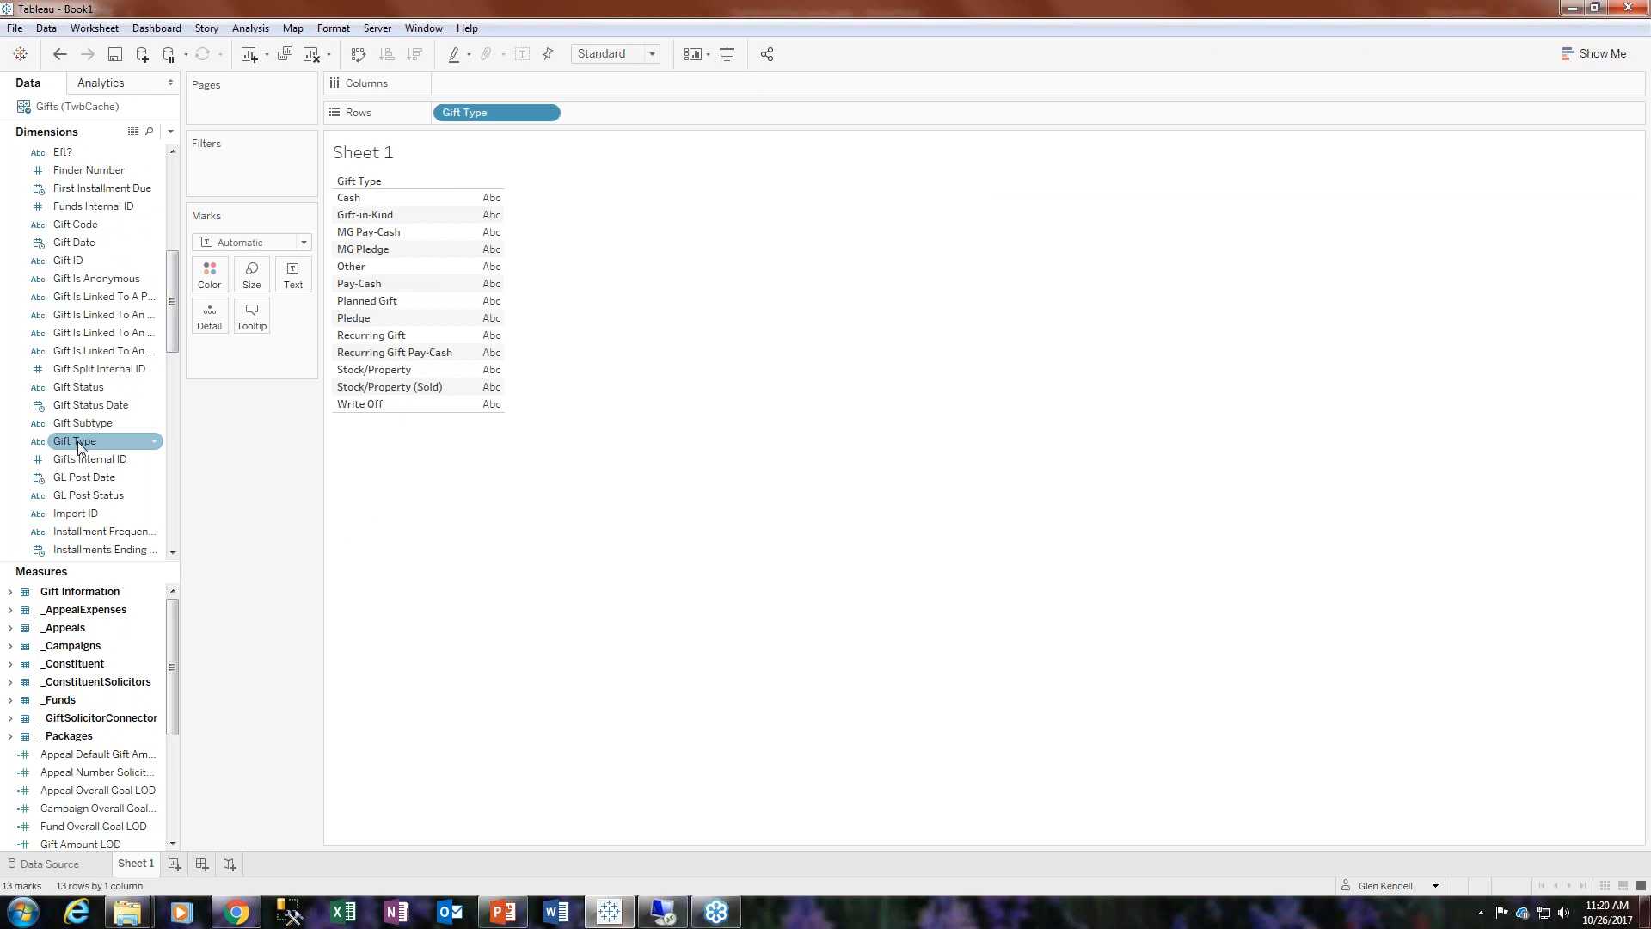
- Add Gift Subtype to the view and move it to Rows after Gift Type
{"action": "left_click", "coordinate": [89, 423]}
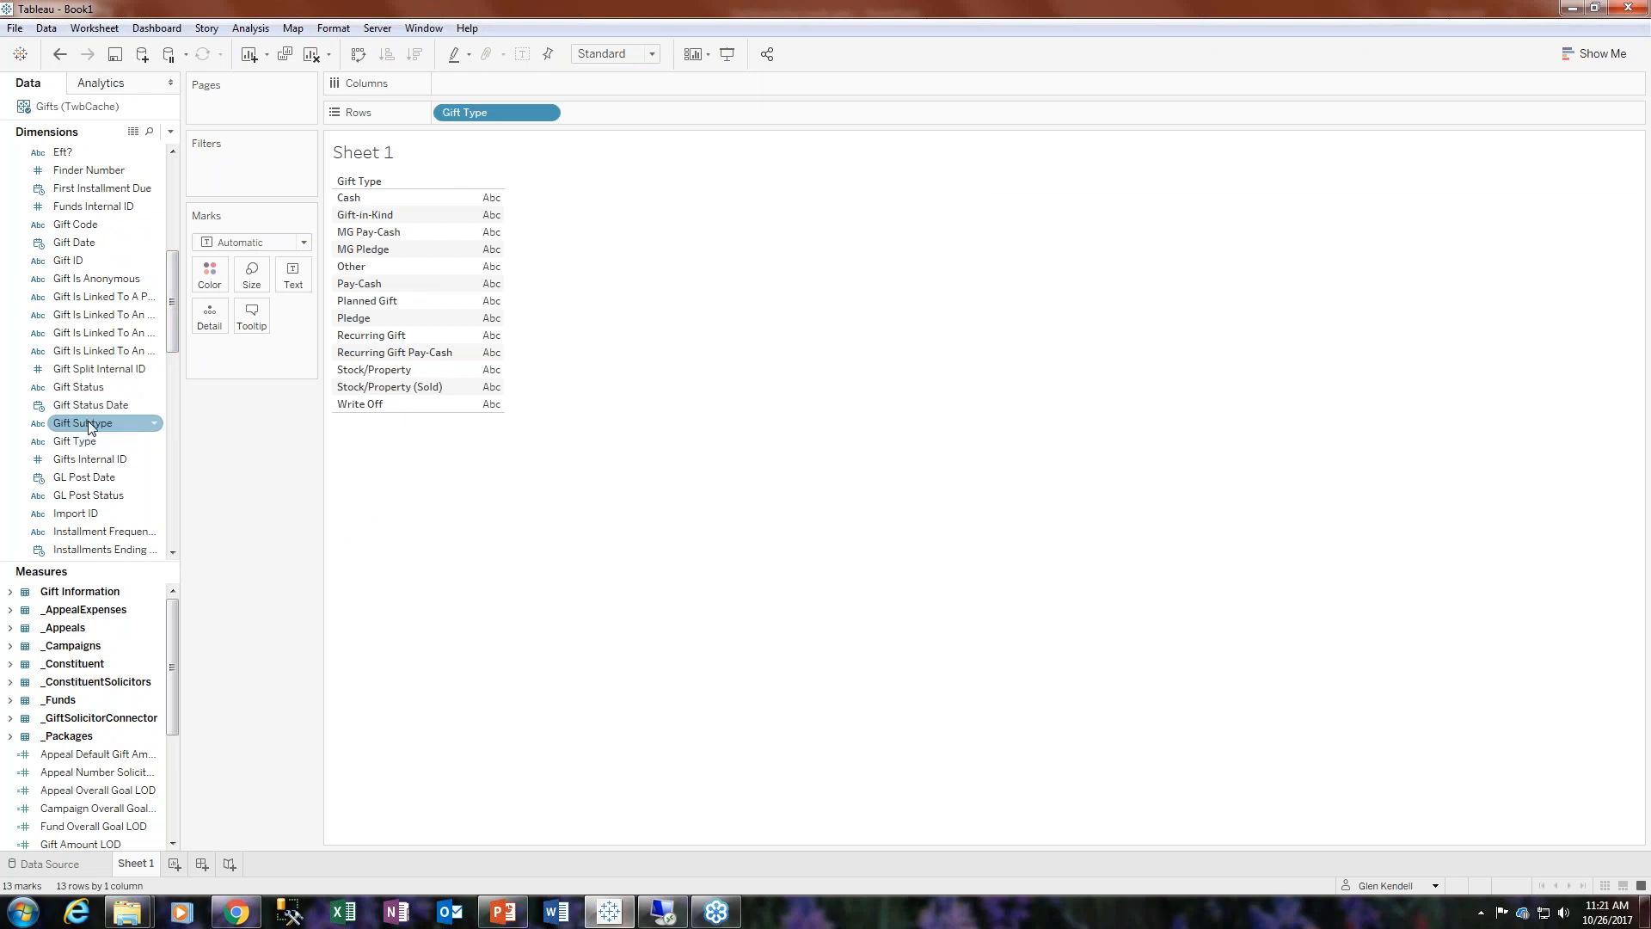
{"action": "double_click", "coordinate": [88, 423]}
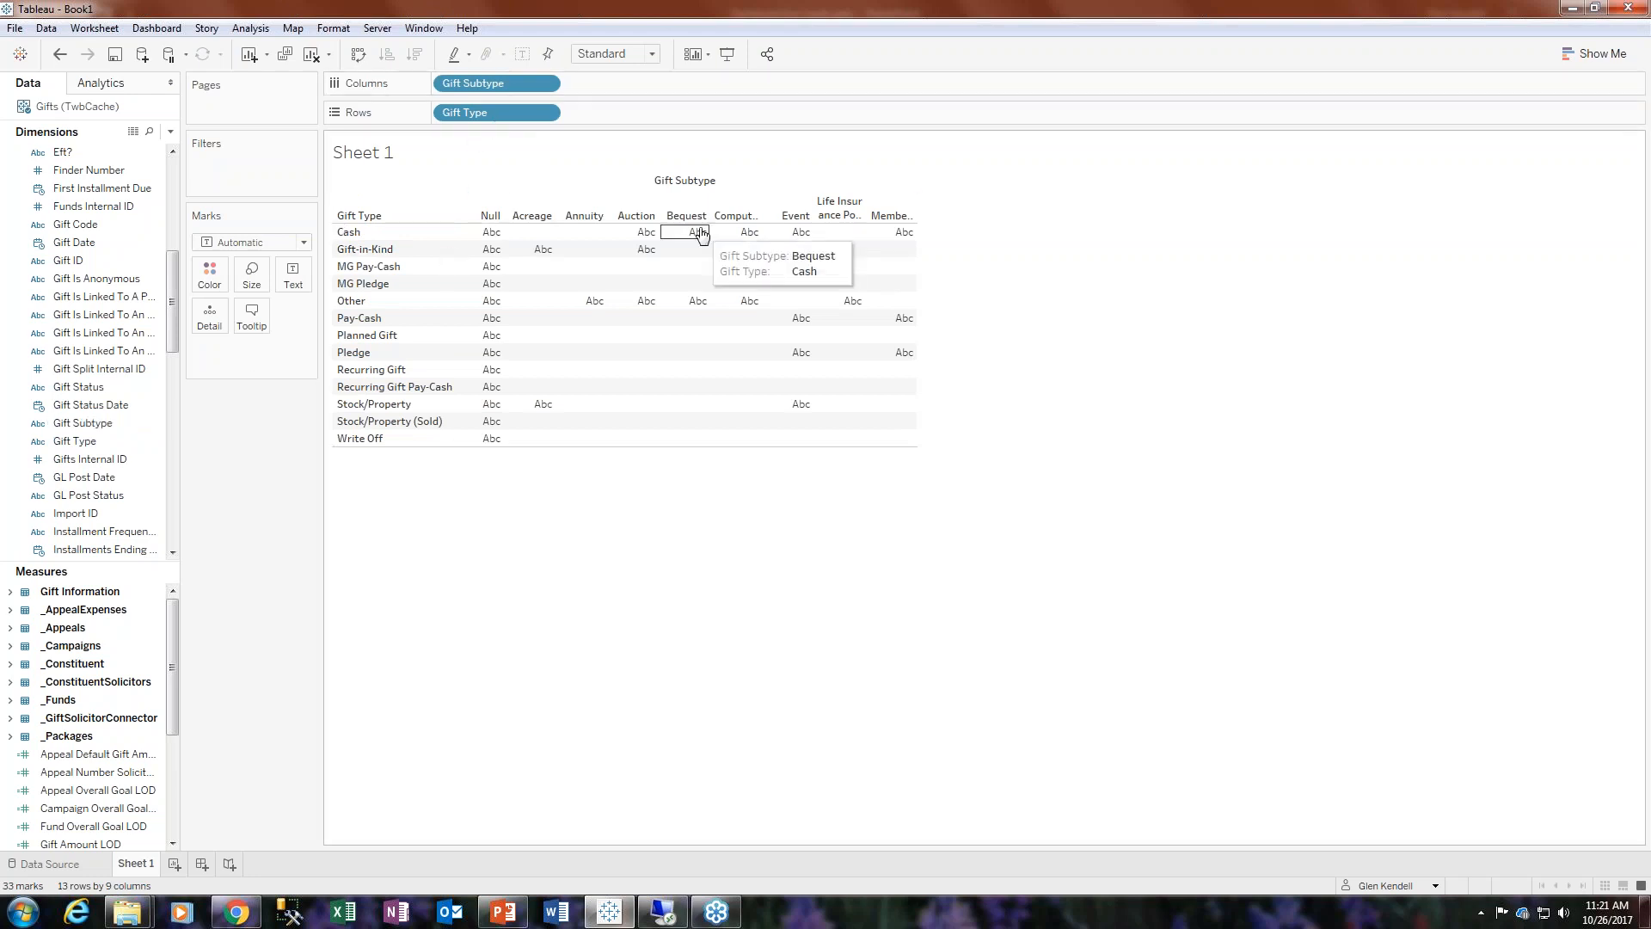
{"action": "left_click_drag", "start_coordinate": [482, 83], "coordinate": [645, 112]}
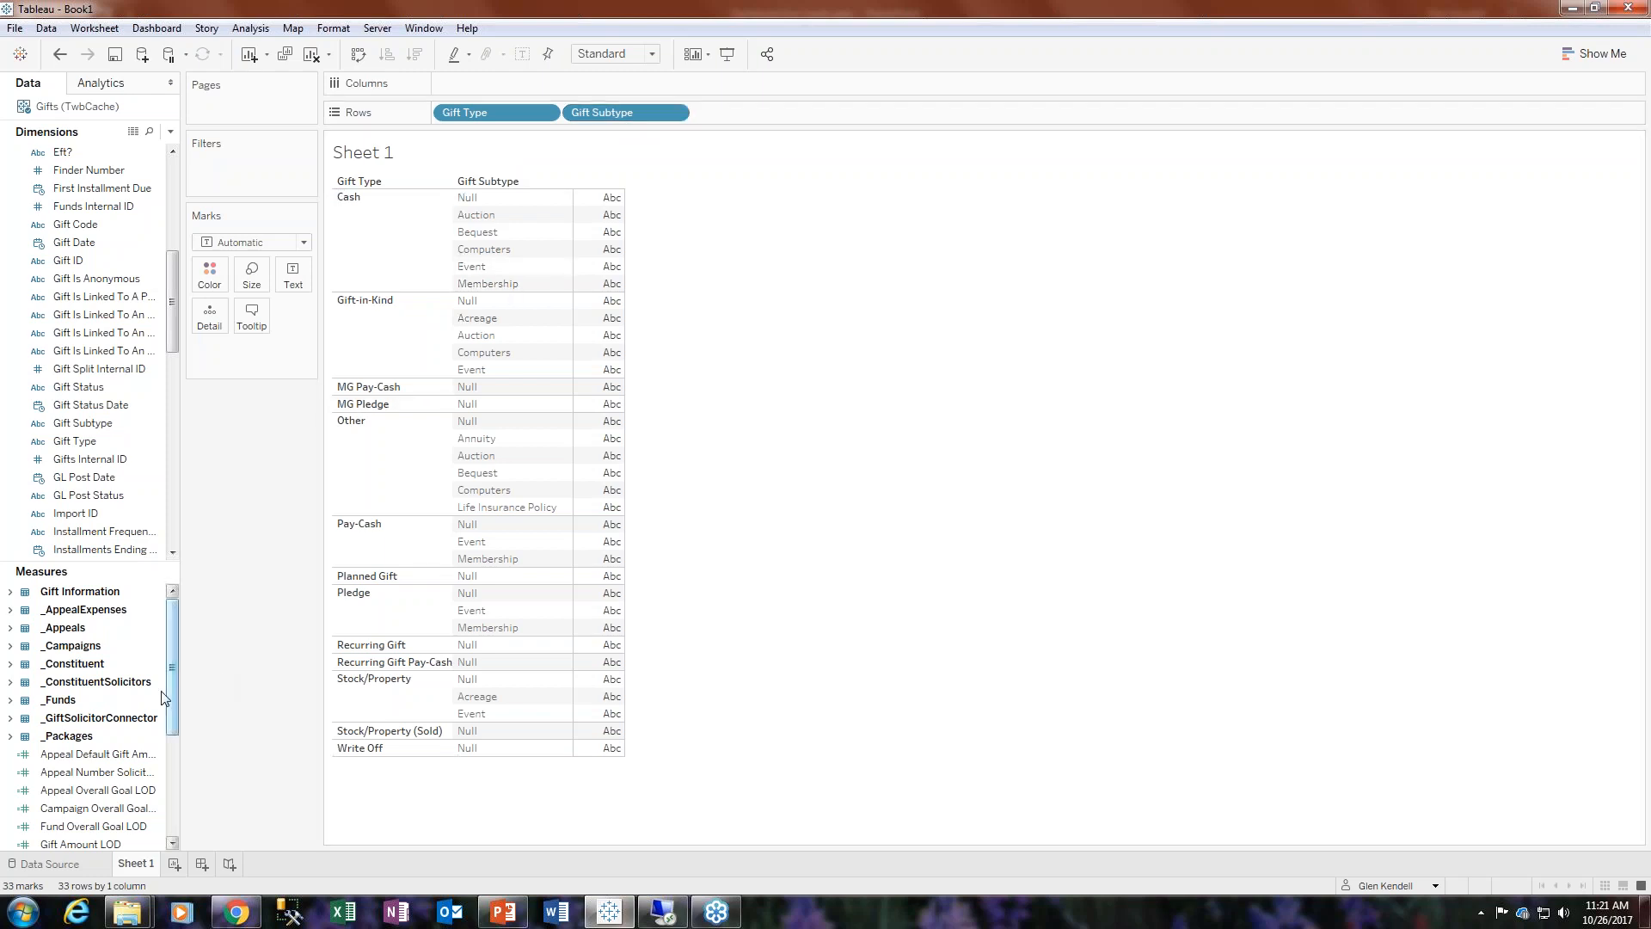
- Convert the Gifts Internal ID dimension to a measure
{"action": "left_click_drag", "start_coordinate": [174, 690], "coordinate": [176, 642]}
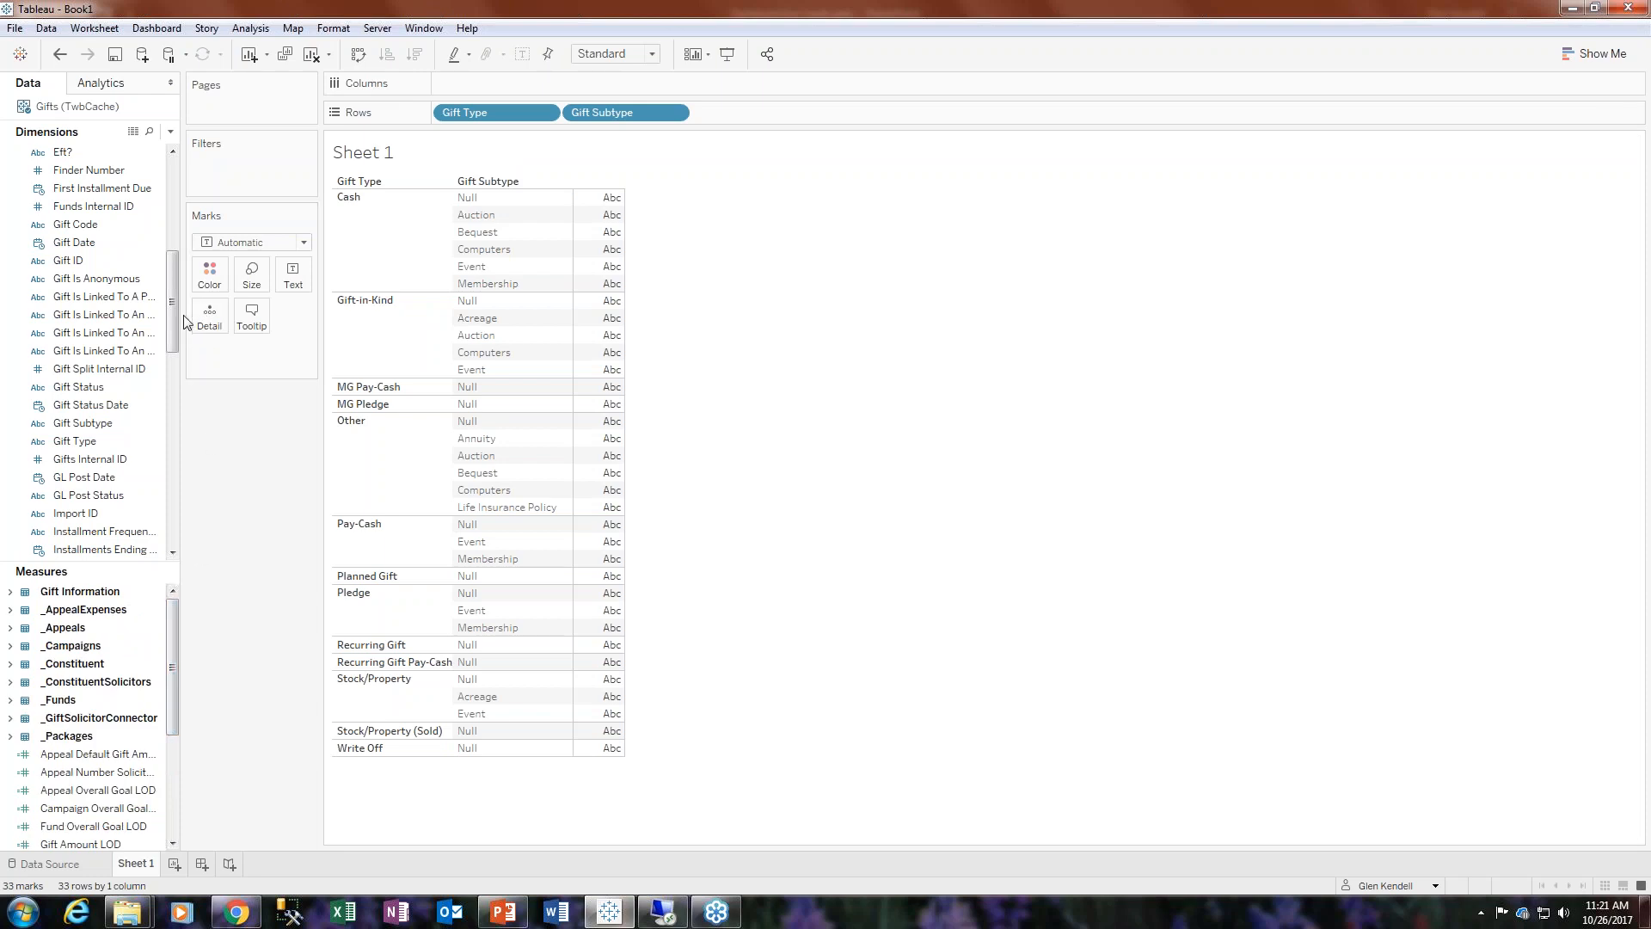
{"action": "right_click", "coordinate": [115, 460]}
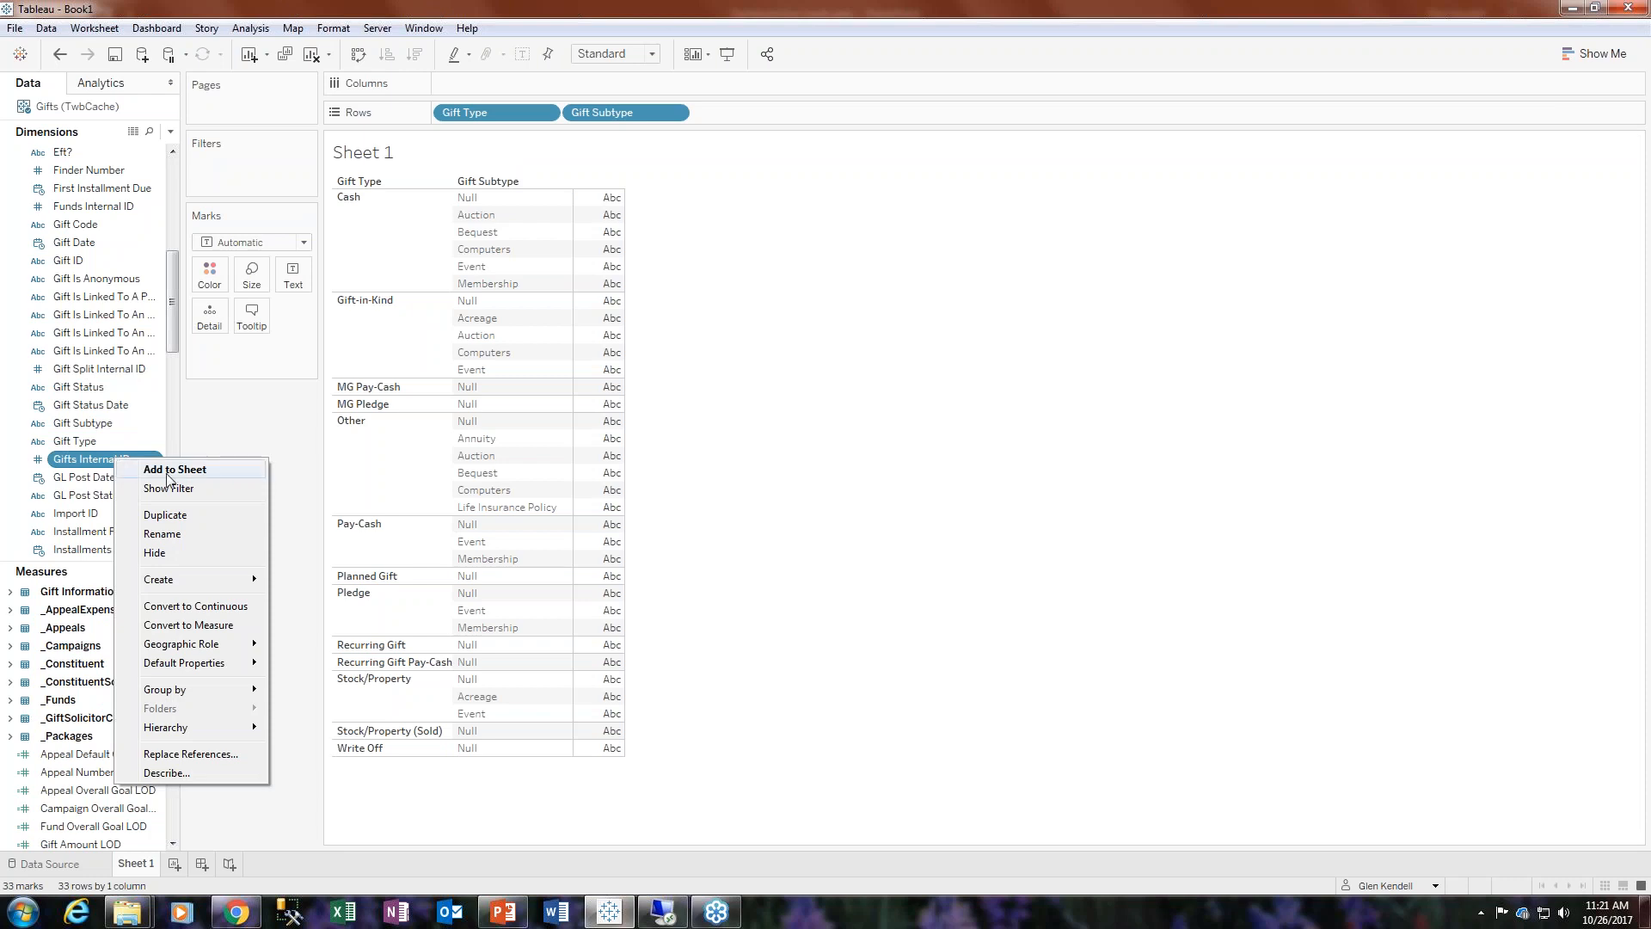
{"action": "left_click", "coordinate": [184, 625]}
- Place the Gifts Internal ID measure into the table as the text values
{"action": "scroll", "coordinate": [95, 344], "scroll_direction": "up", "scroll_amount": 7}
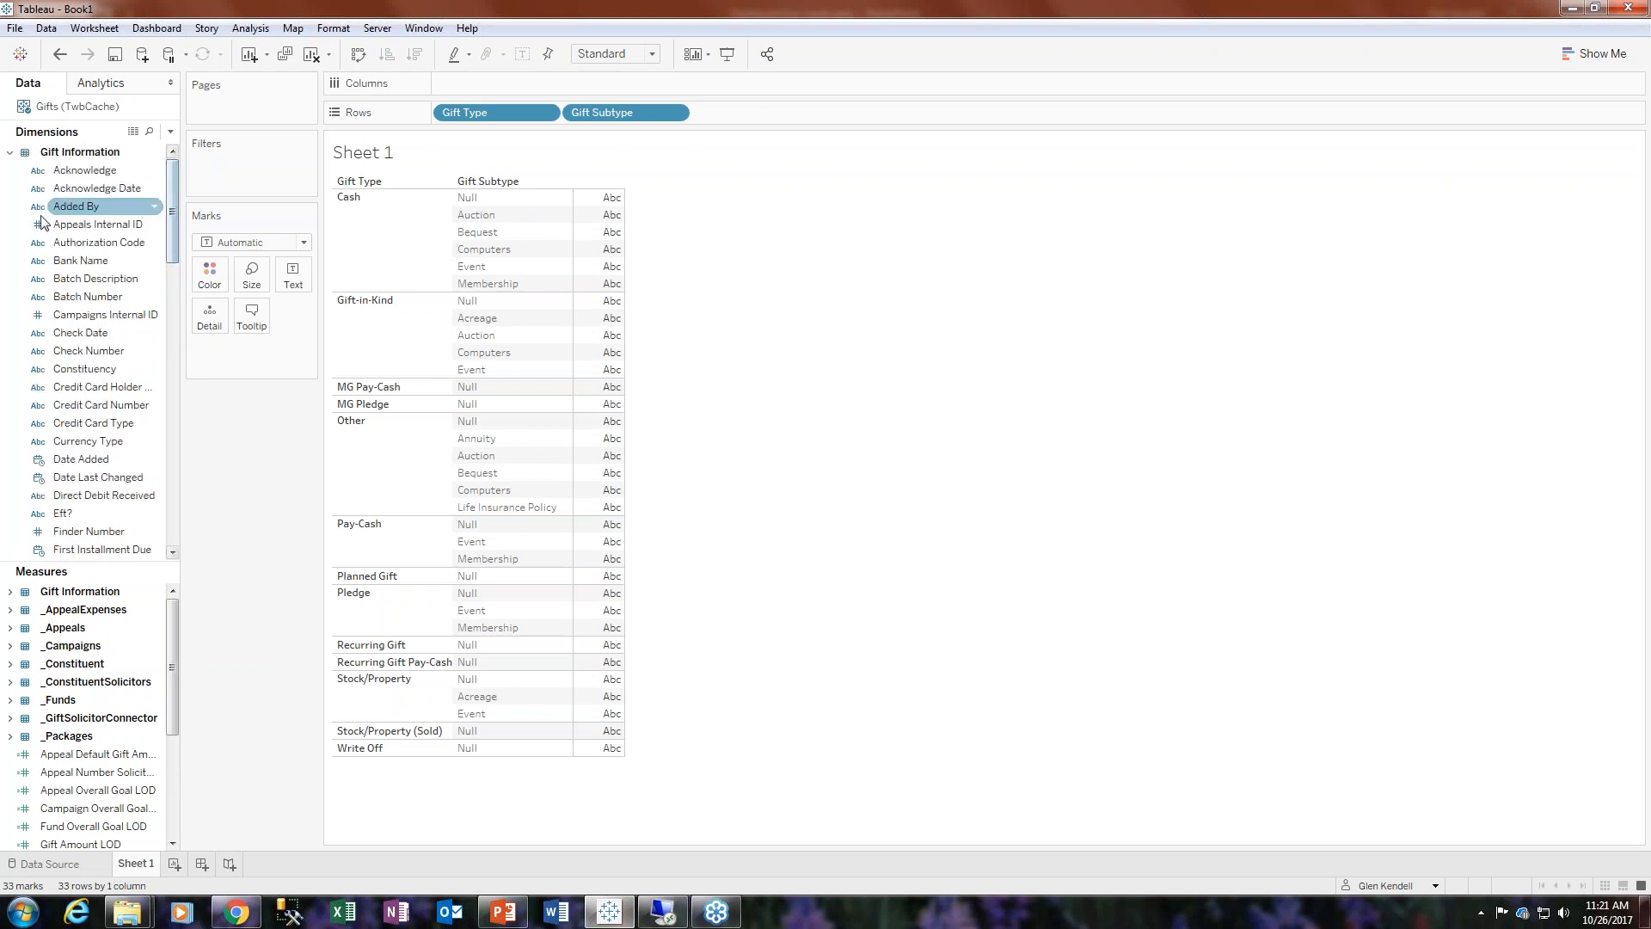
{"action": "left_click", "coordinate": [10, 152]}
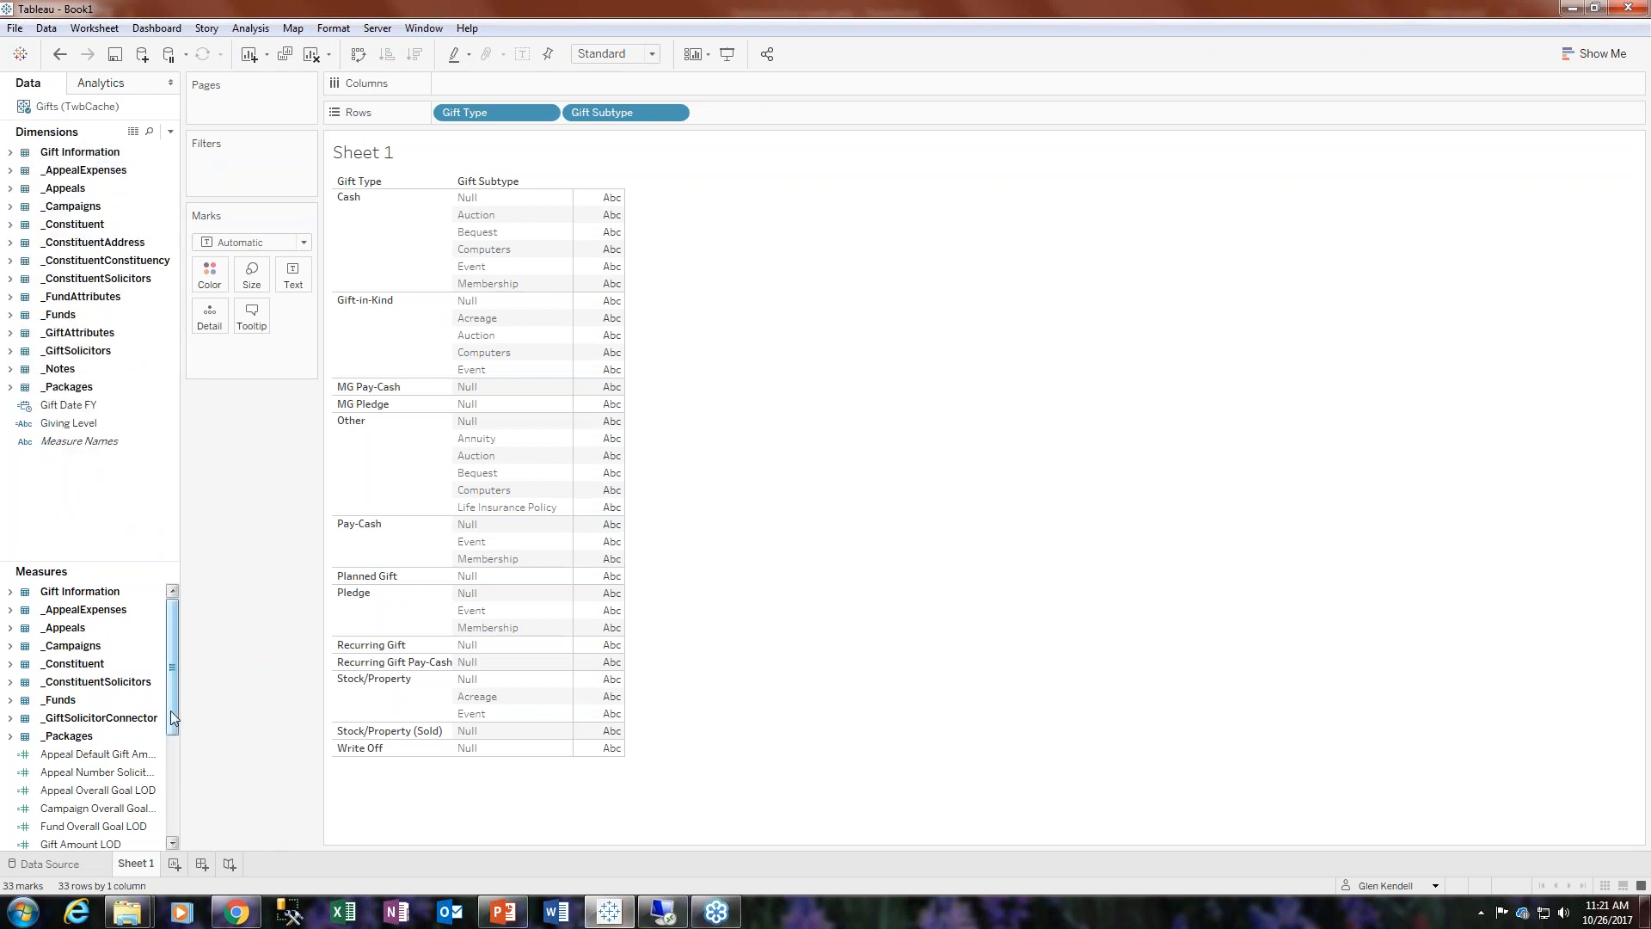
{"action": "left_click_drag", "start_coordinate": [171, 711], "coordinate": [174, 791]}
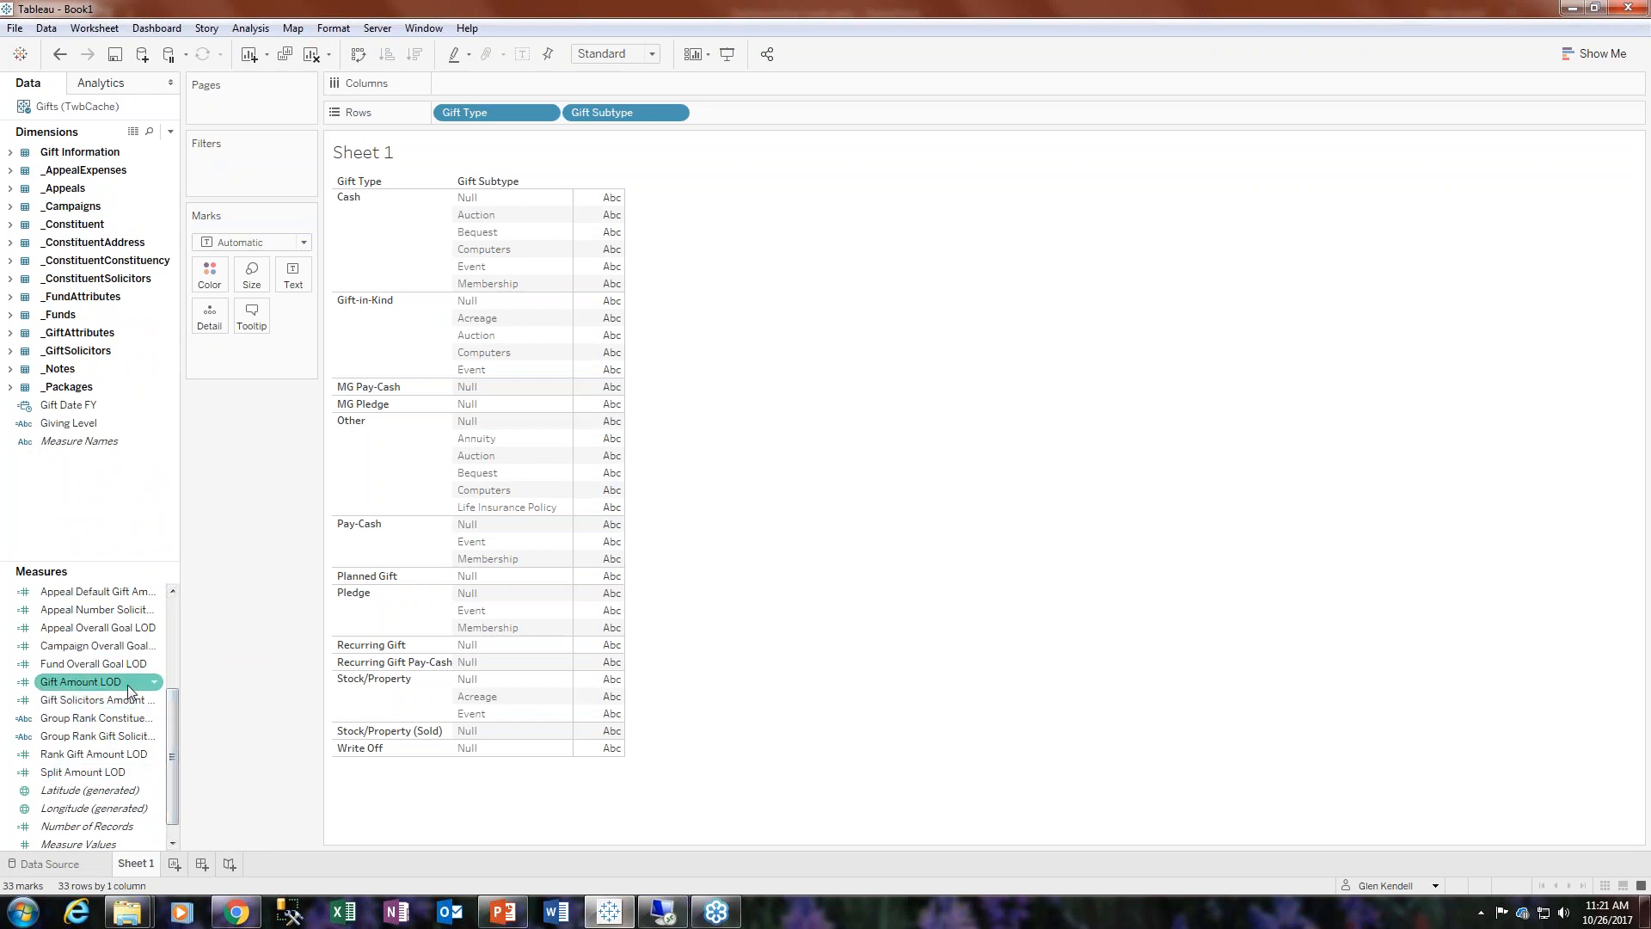
{"action": "left_click_drag", "start_coordinate": [175, 722], "coordinate": [176, 619]}
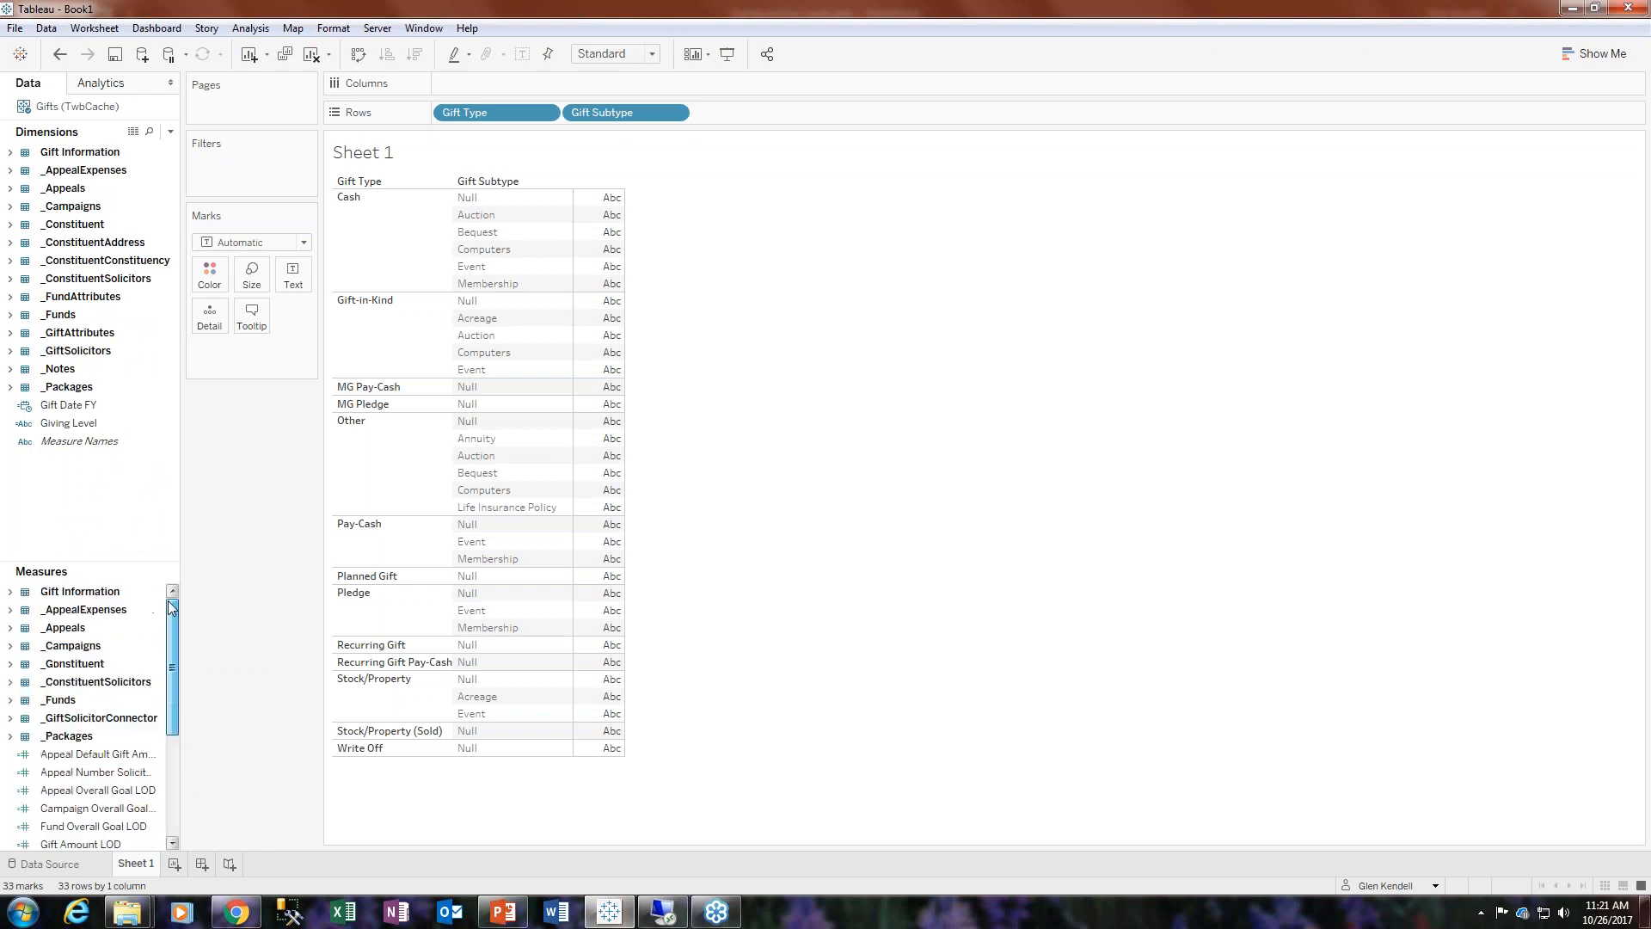
{"action": "left_click", "coordinate": [9, 592]}
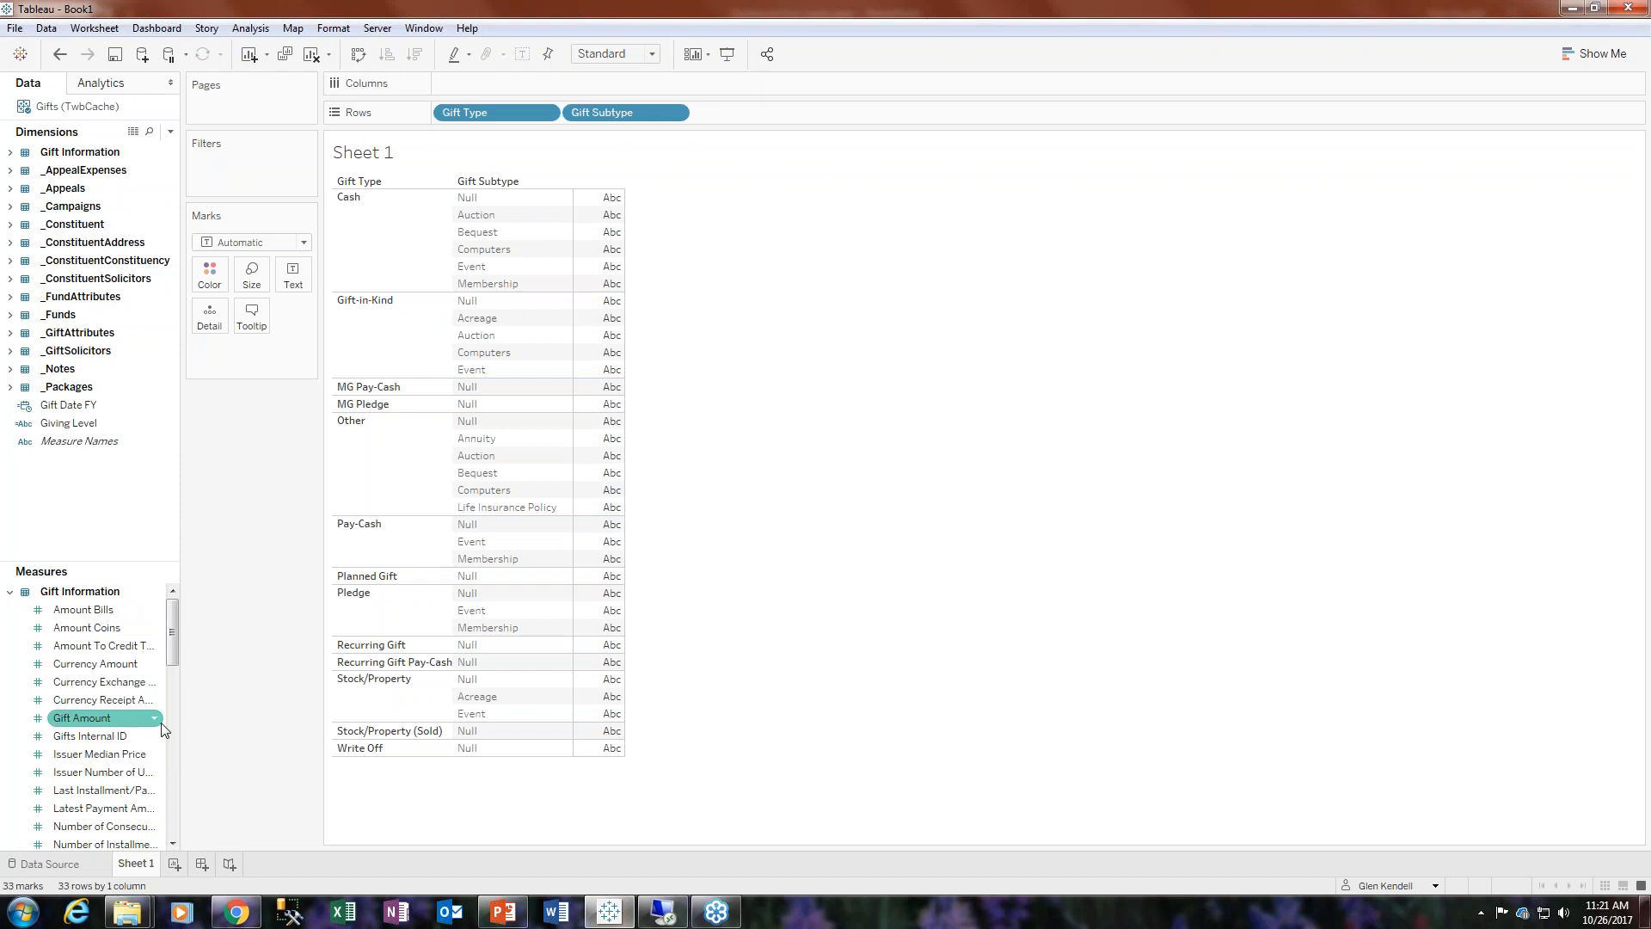
{"action": "left_click_drag", "start_coordinate": [86, 628], "coordinate": [167, 636]}
{"action": "left_click_drag", "start_coordinate": [112, 737], "coordinate": [636, 385]}
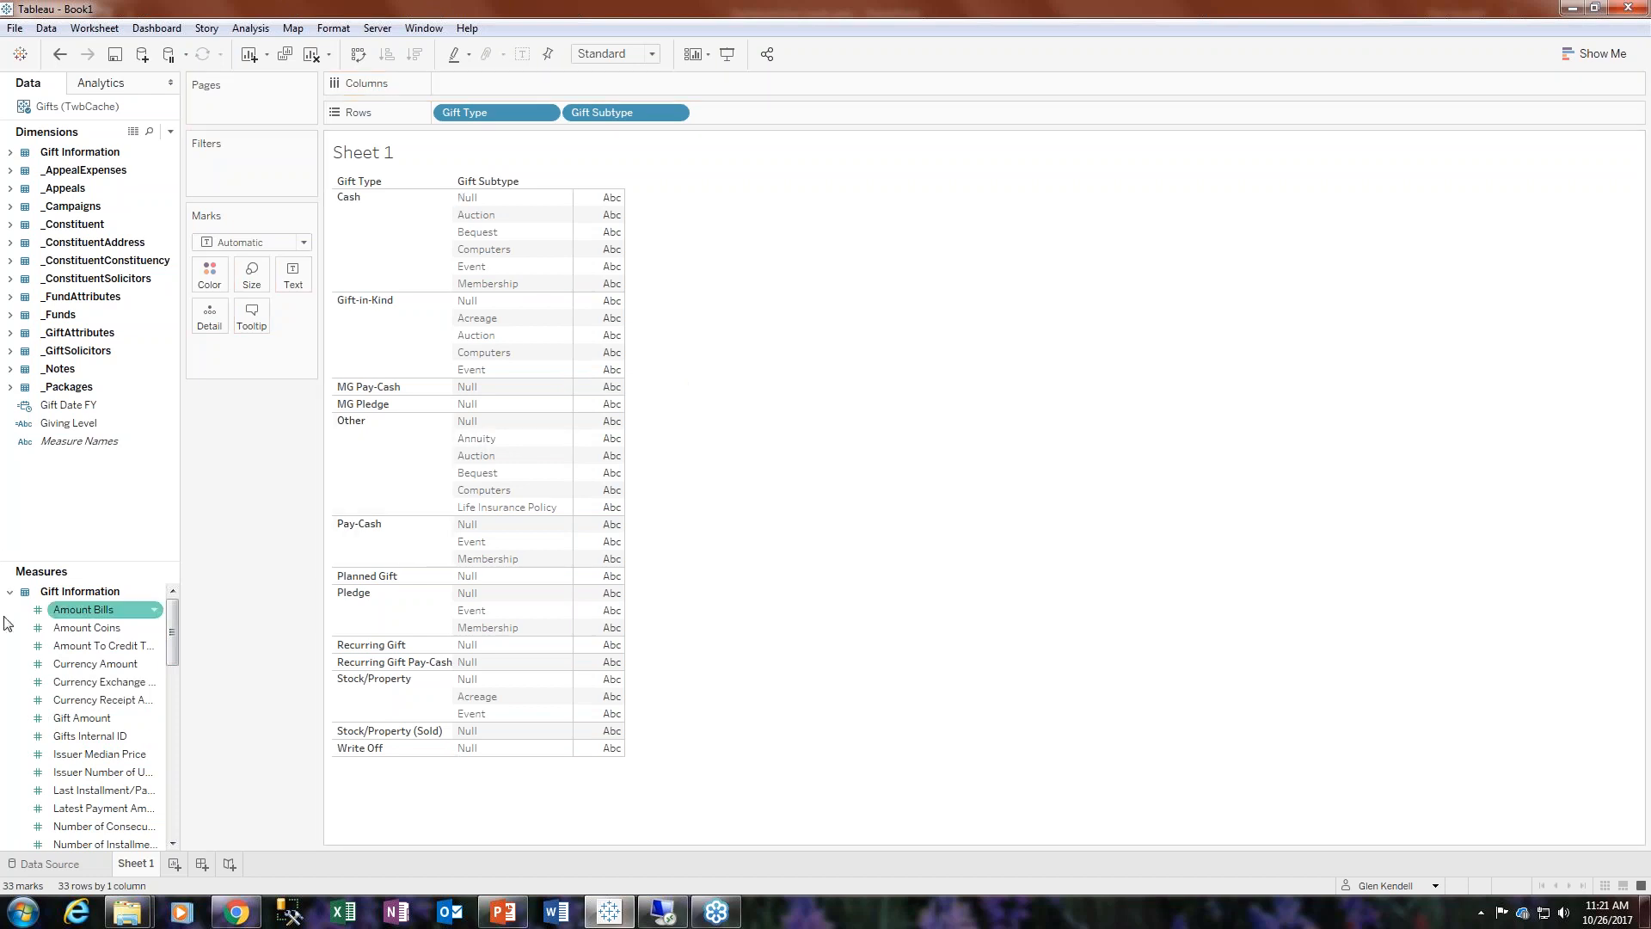
{"action": "left_click", "coordinate": [172, 748]}
{"action": "left_click_drag", "start_coordinate": [169, 698], "coordinate": [526, 533]}
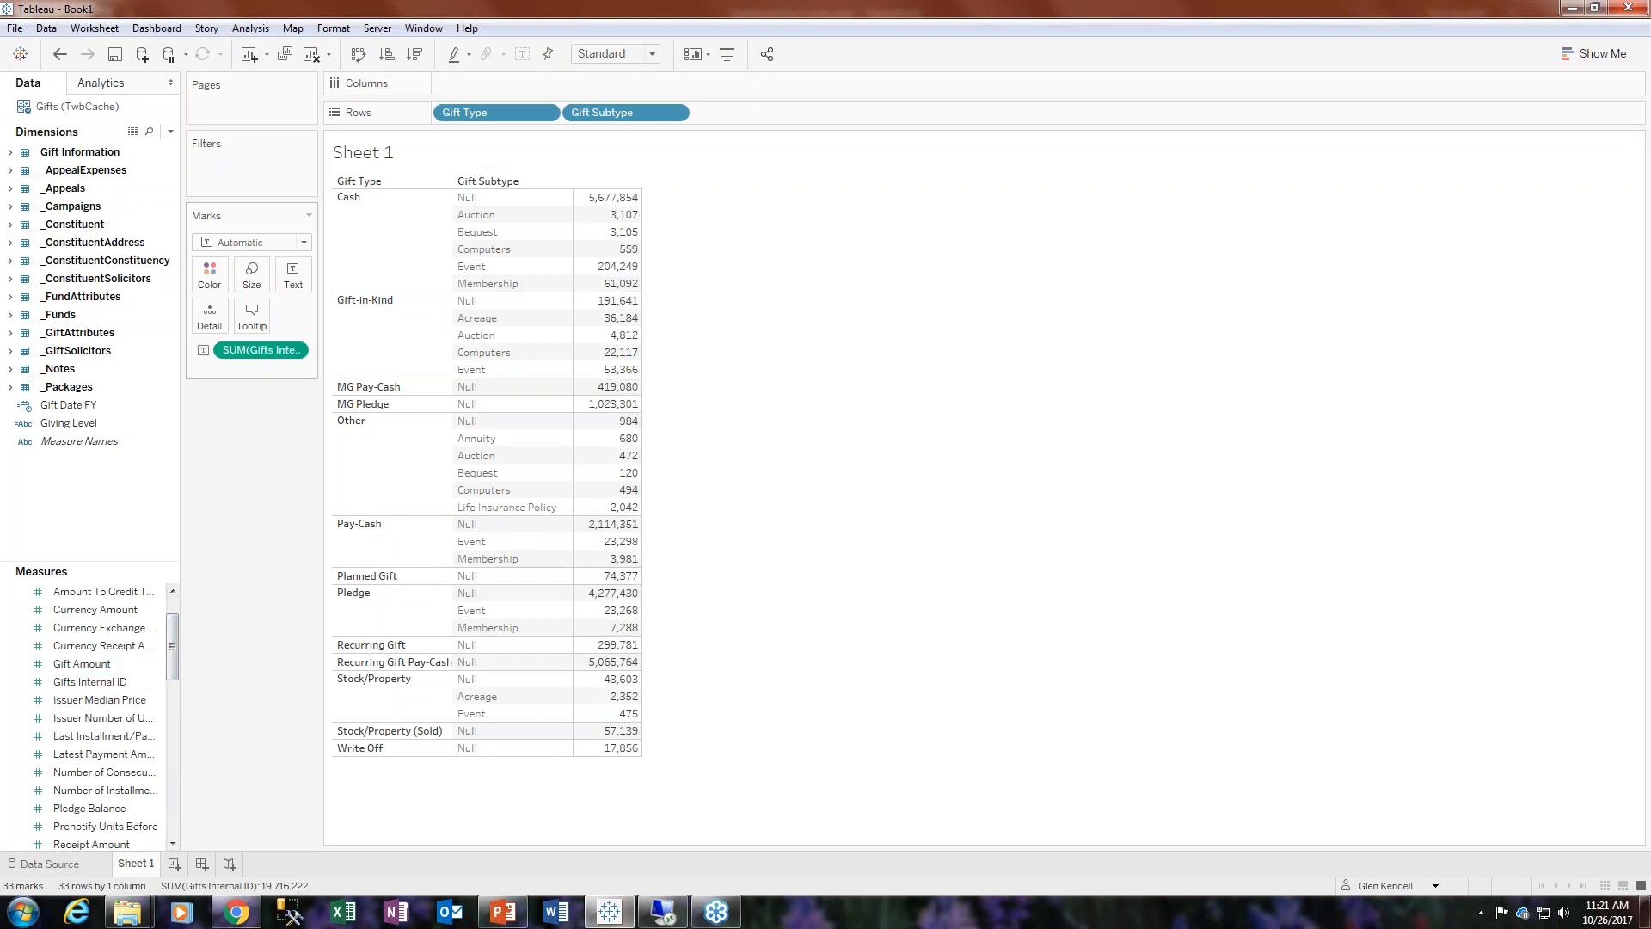
- Change the Gifts Internal ID aggregation to Count (Distinct)
{"action": "left_click", "coordinate": [294, 351]}
{"action": "mouse_move", "coordinate": [375, 510]}
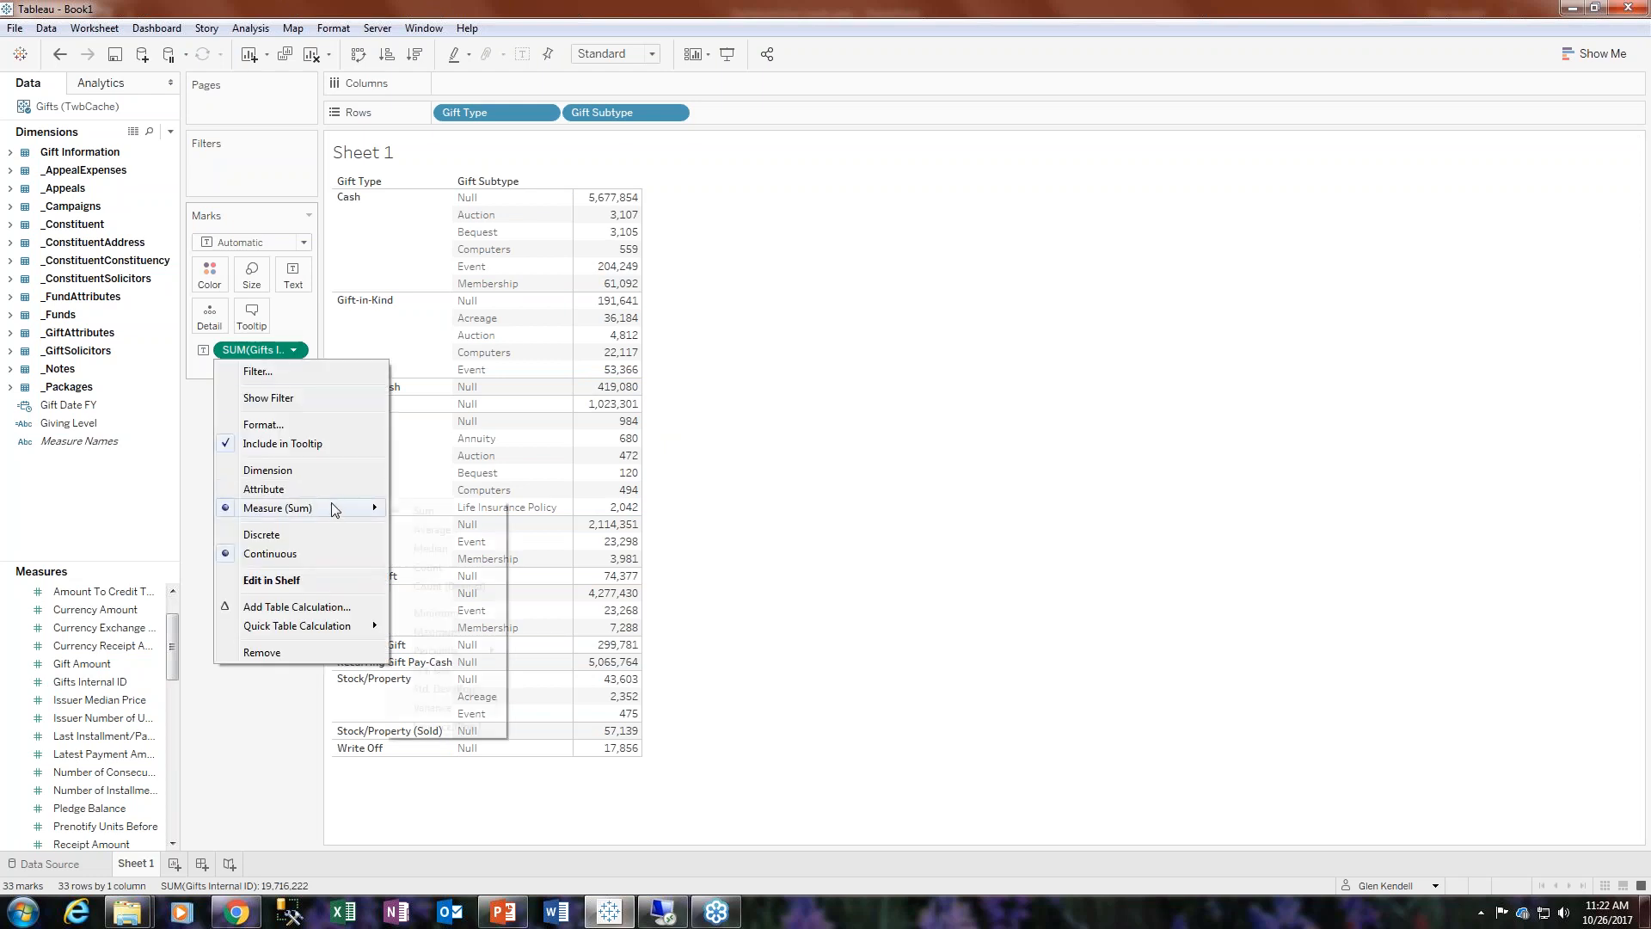
{"action": "left_click", "coordinate": [449, 586]}
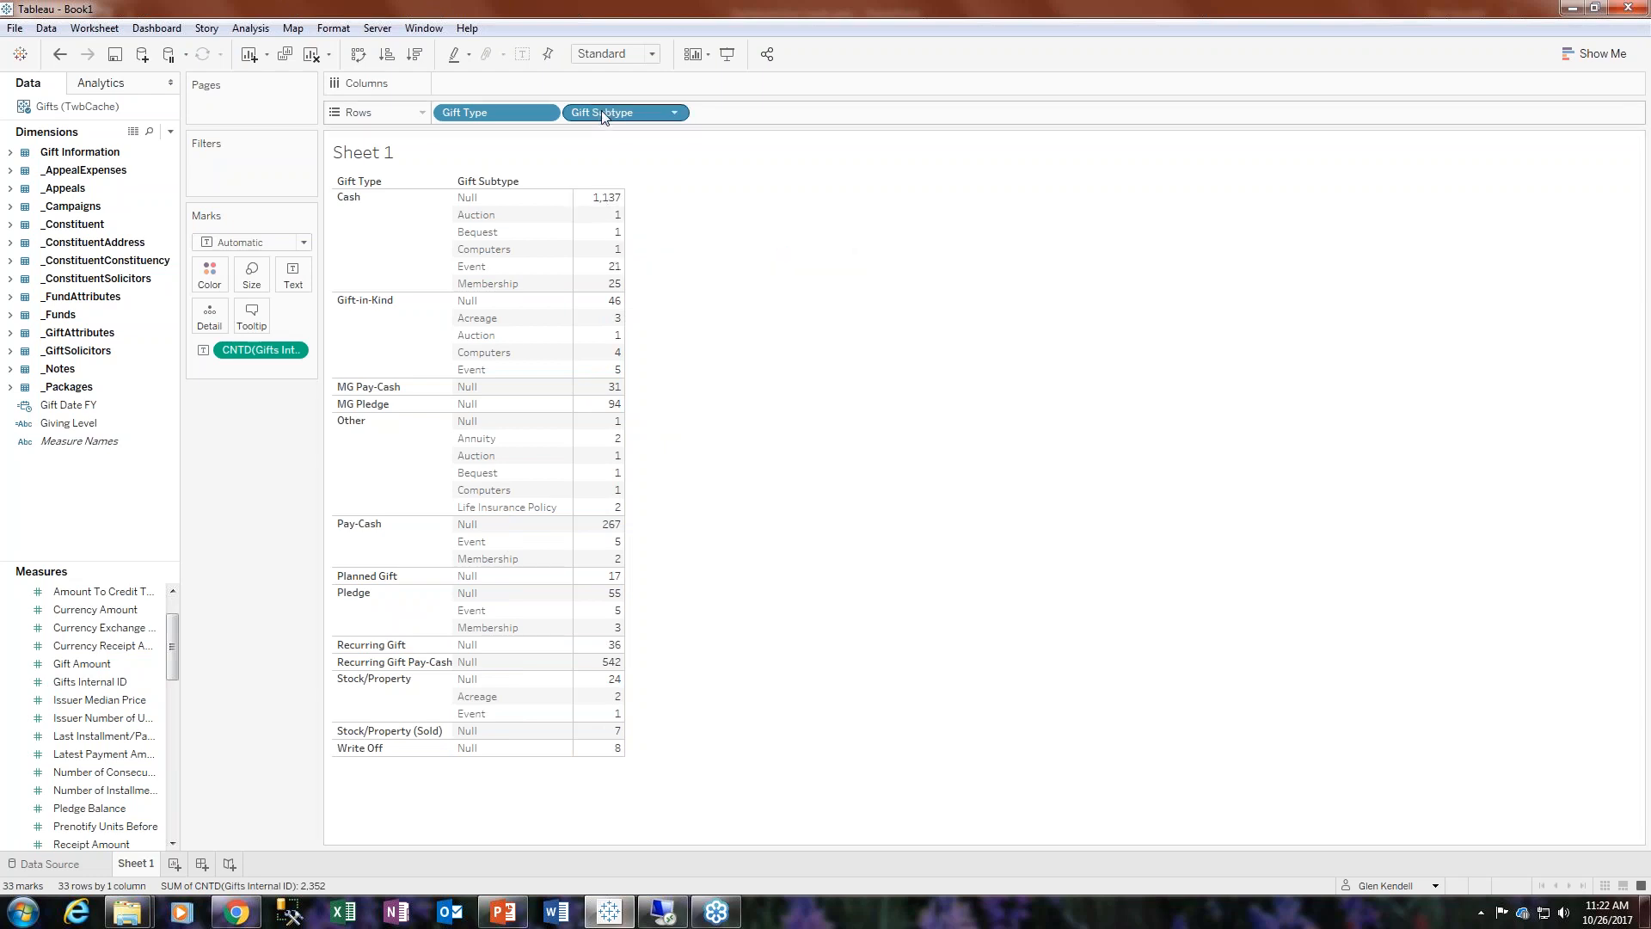
- Filter Gift Subtype to exclude the Null value
{"action": "left_click_drag", "start_coordinate": [622, 118], "coordinate": [266, 176]}
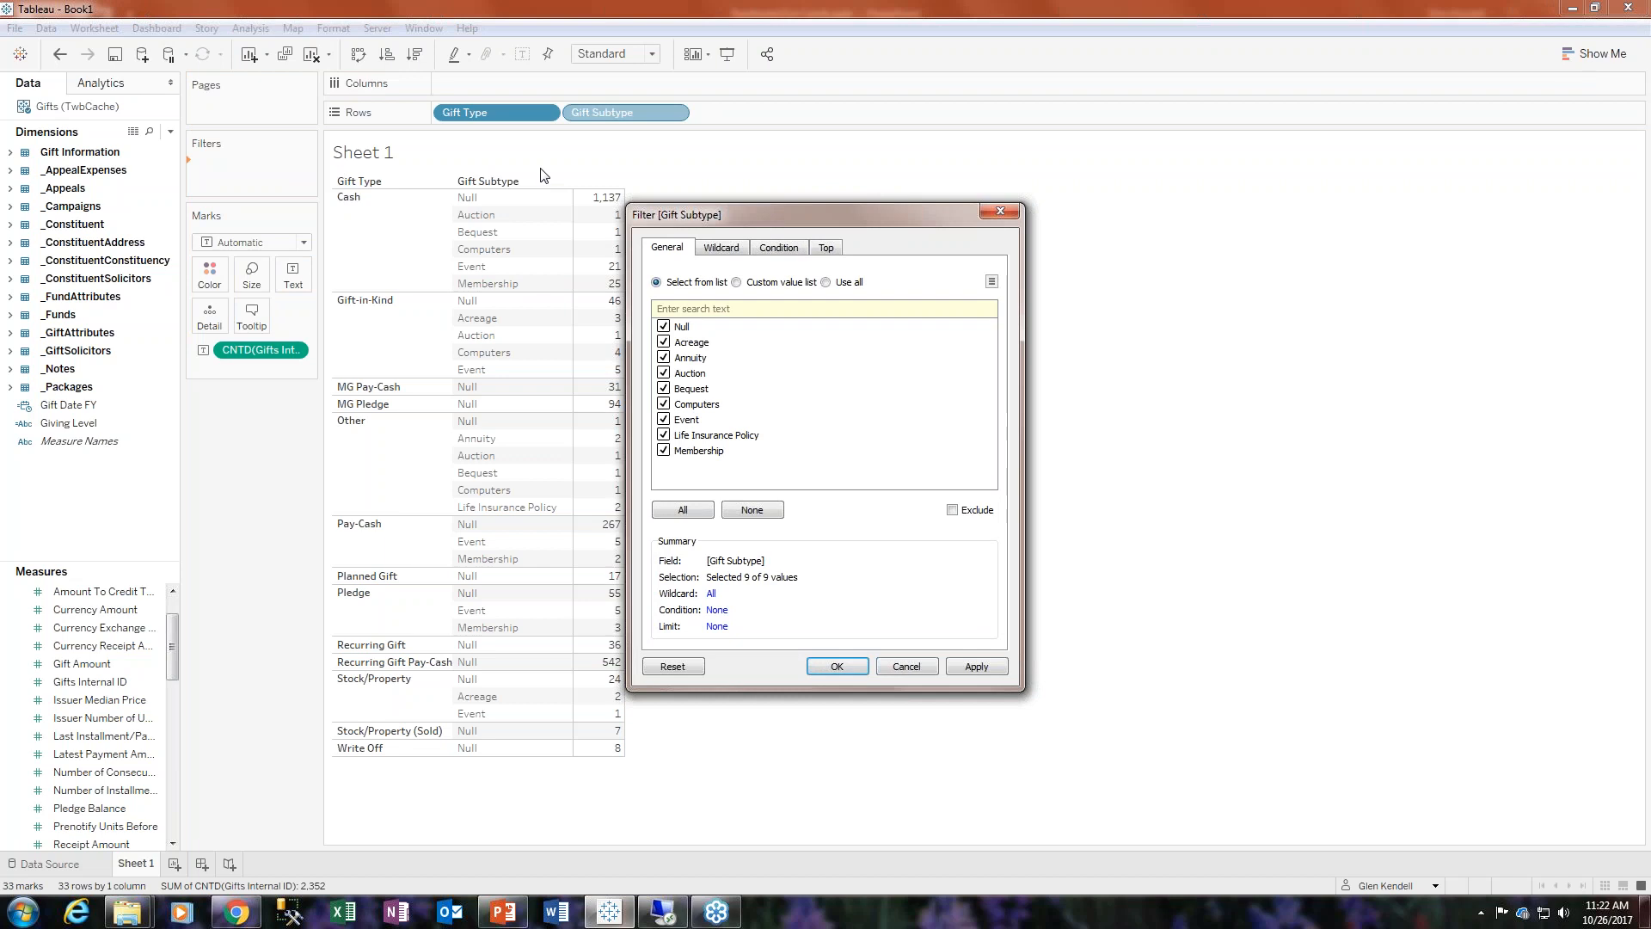
{"action": "left_click", "coordinate": [663, 327]}
{"action": "left_click", "coordinate": [845, 667]}
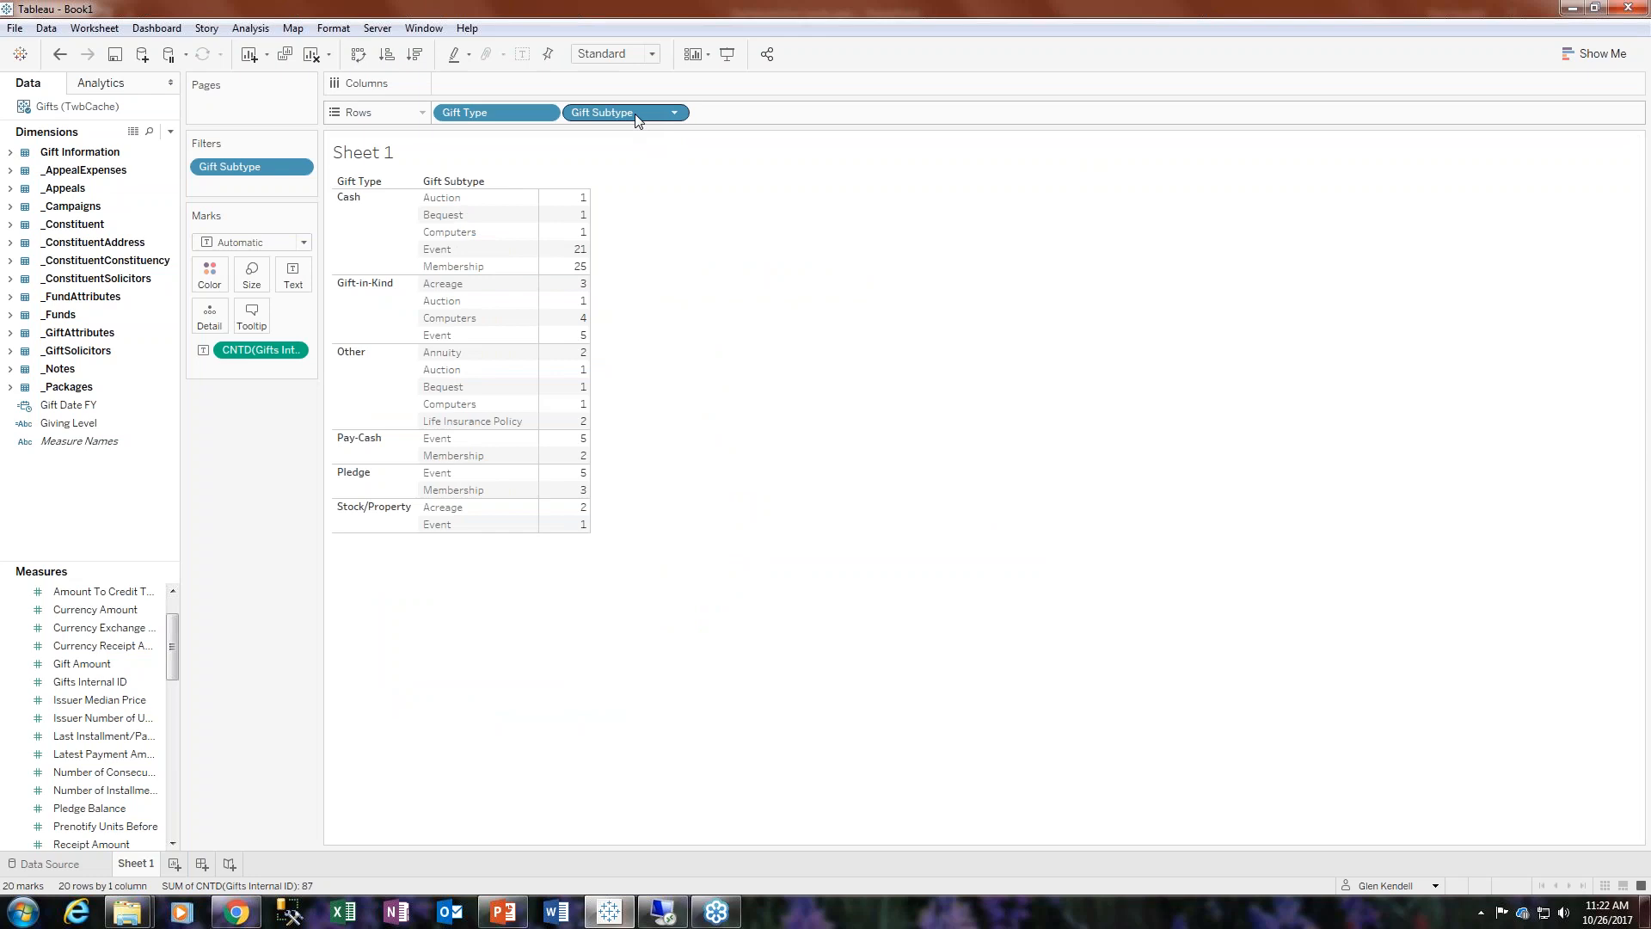
- Open the Gift Subtype filter to review its selection without changes
{"action": "mouse_move", "coordinate": [635, 111]}
{"action": "left_mouse_down"}
{"action": "mouse_move", "coordinate": [327, 150]}
{"action": "mouse_move", "coordinate": [620, 107]}
{"action": "left_mouse_up"}
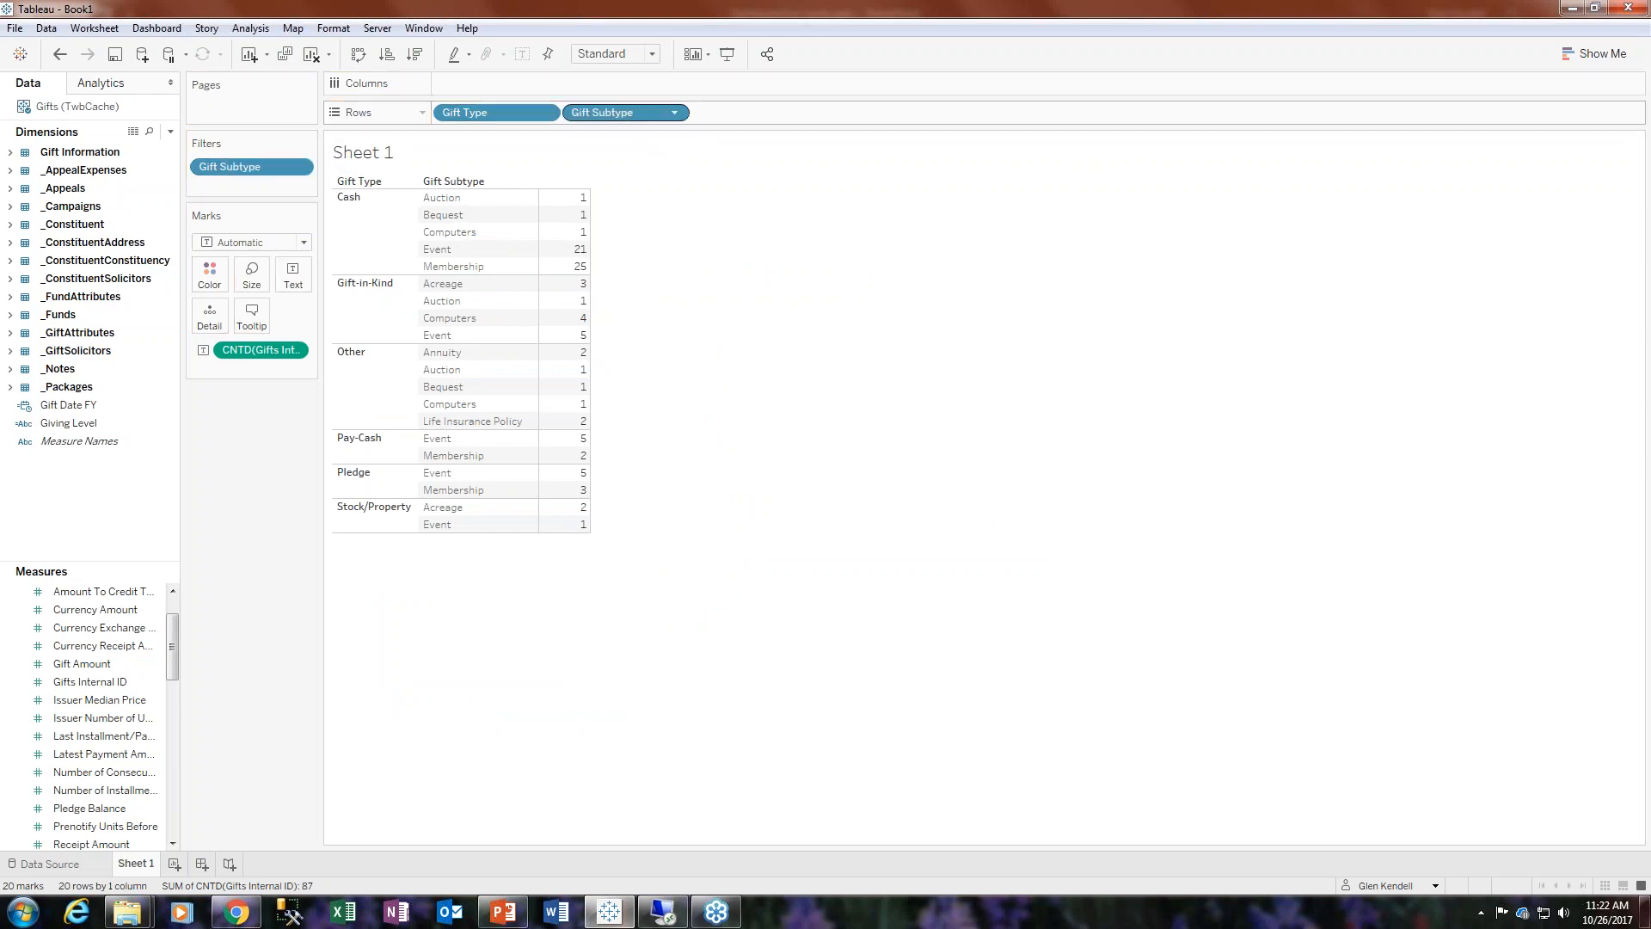
{"action": "left_click", "coordinate": [299, 166]}
{"action": "left_click", "coordinate": [248, 189]}
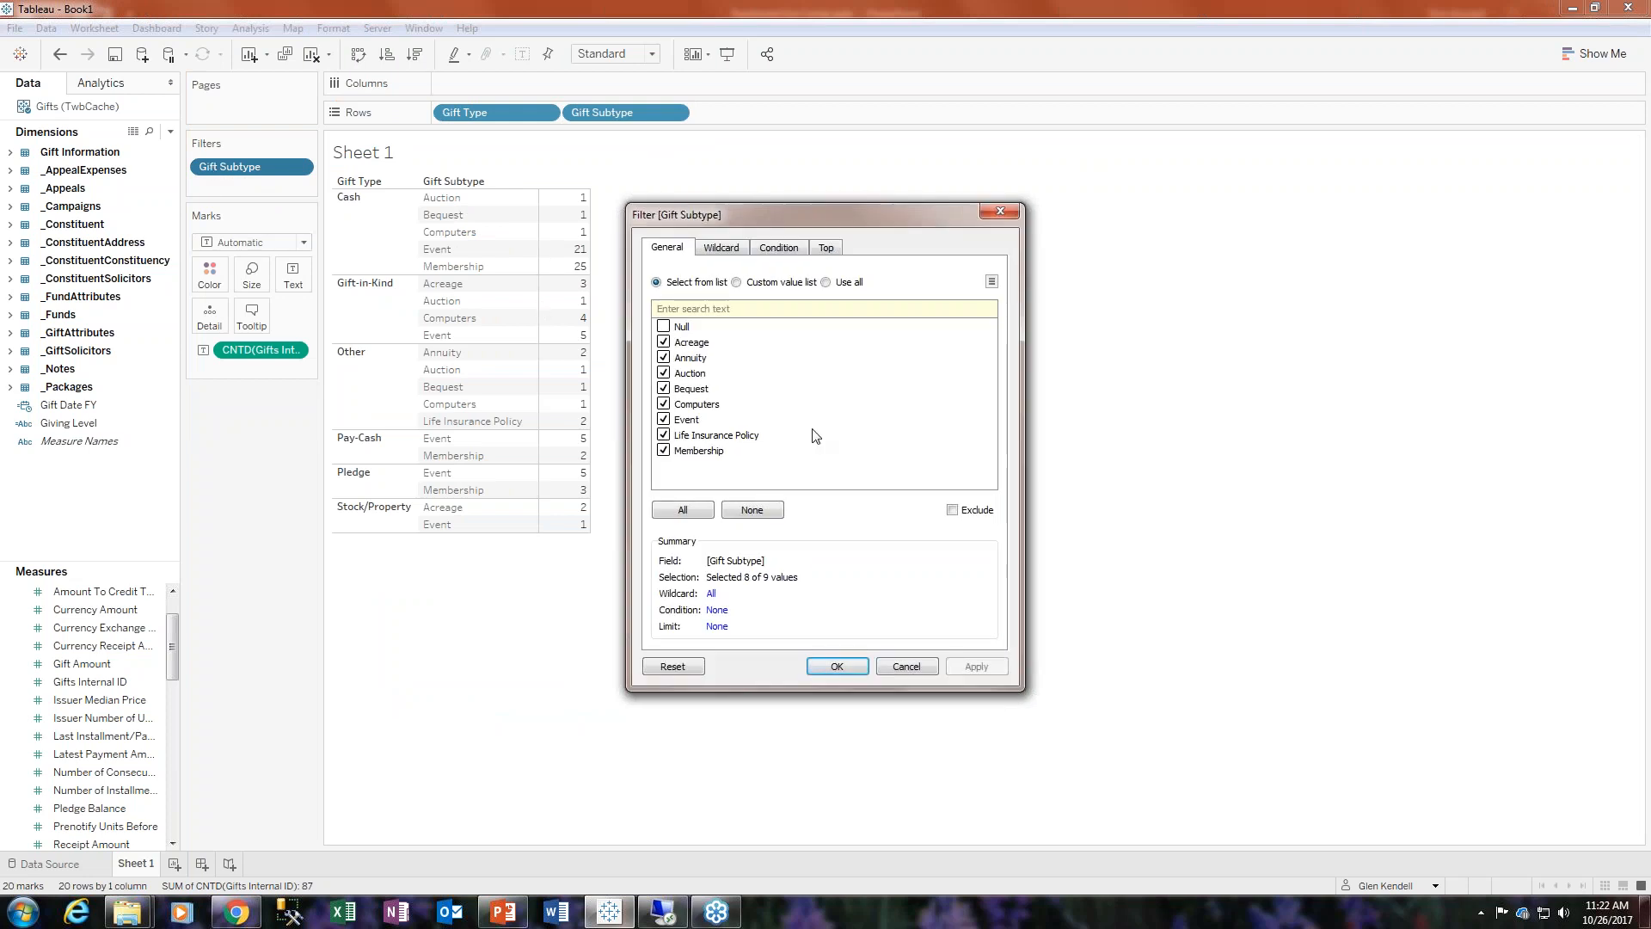
{"action": "left_click", "coordinate": [906, 667]}
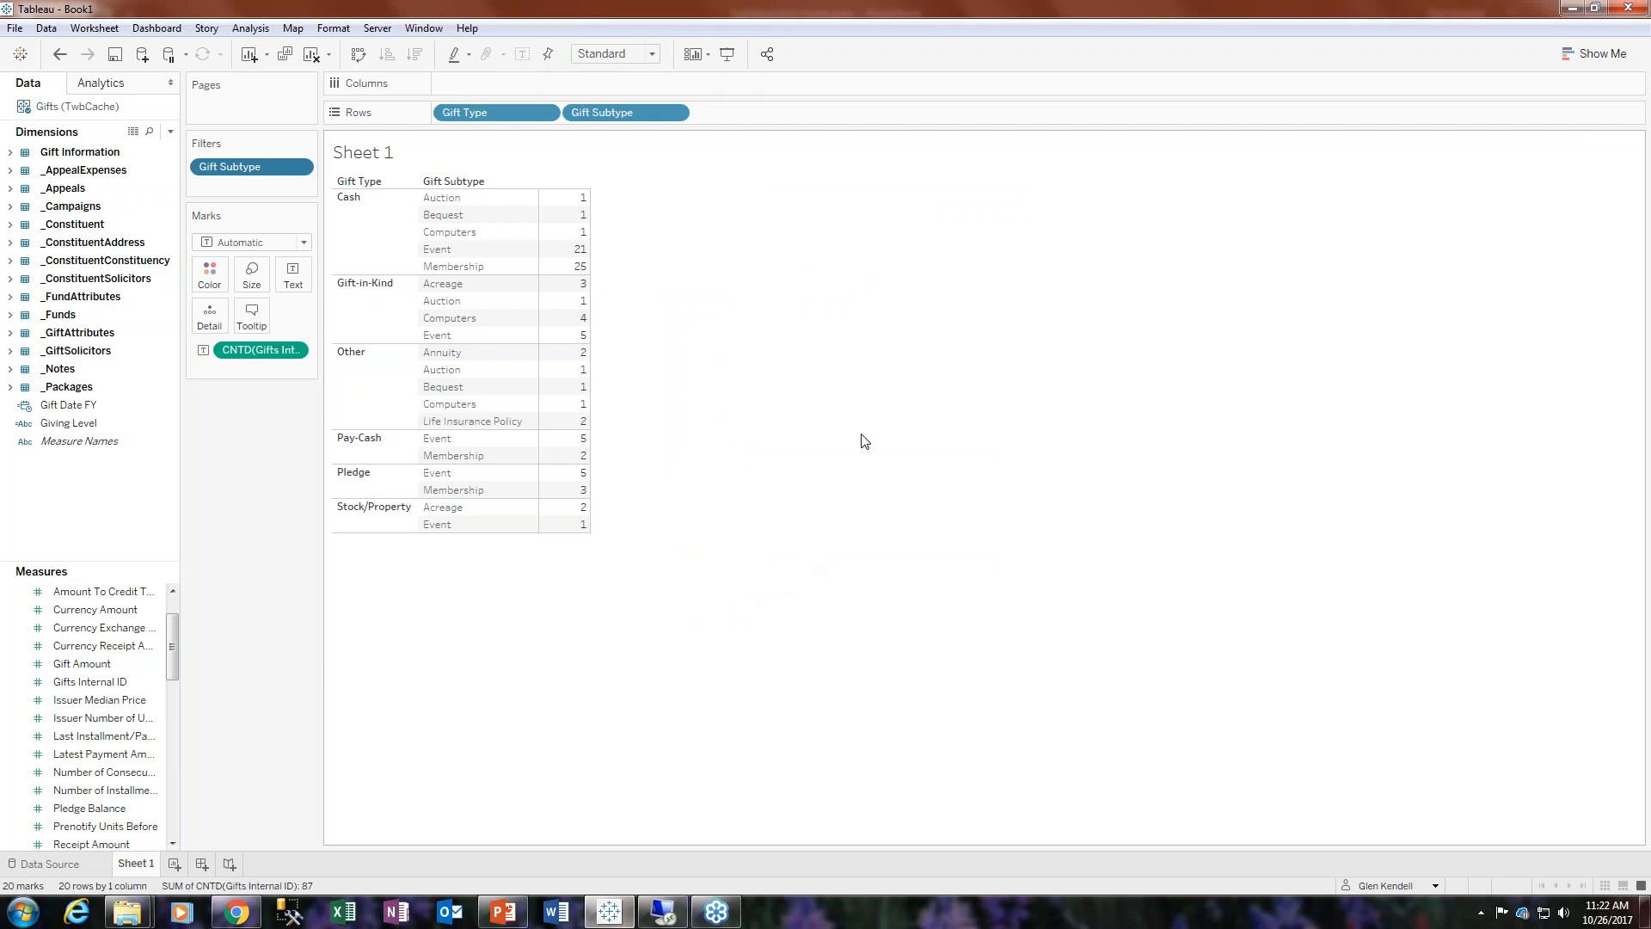
- Turn the view into a horizontal bar chart with Show Me
{"action": "left_click", "coordinate": [1580, 60]}
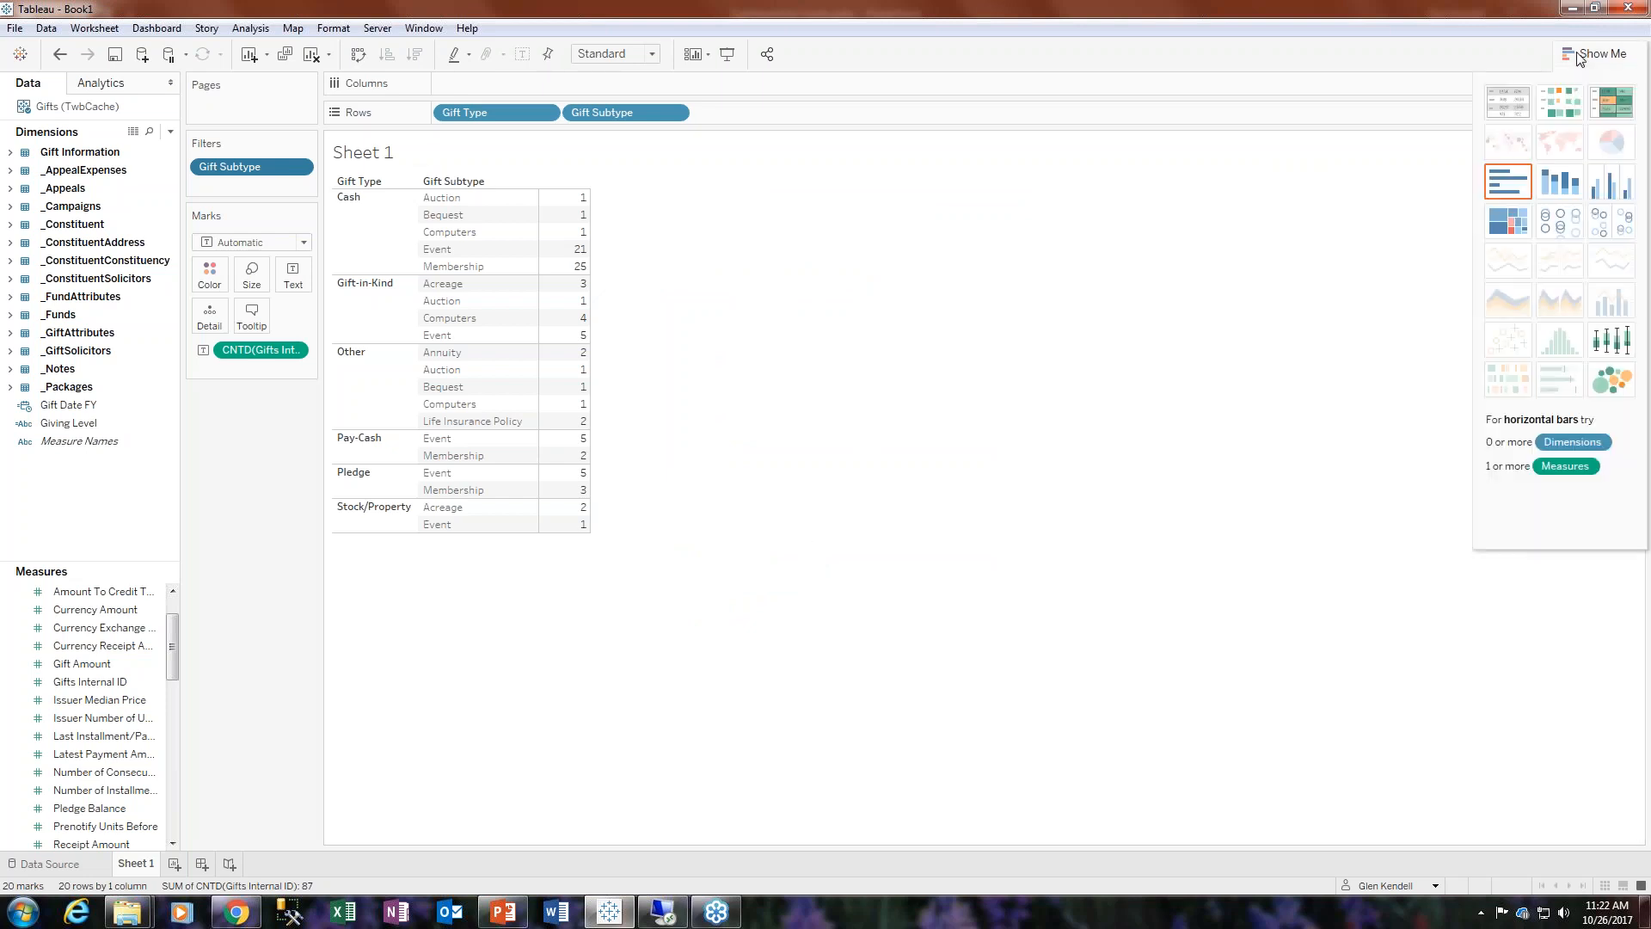
{"action": "left_click", "coordinate": [1509, 182]}
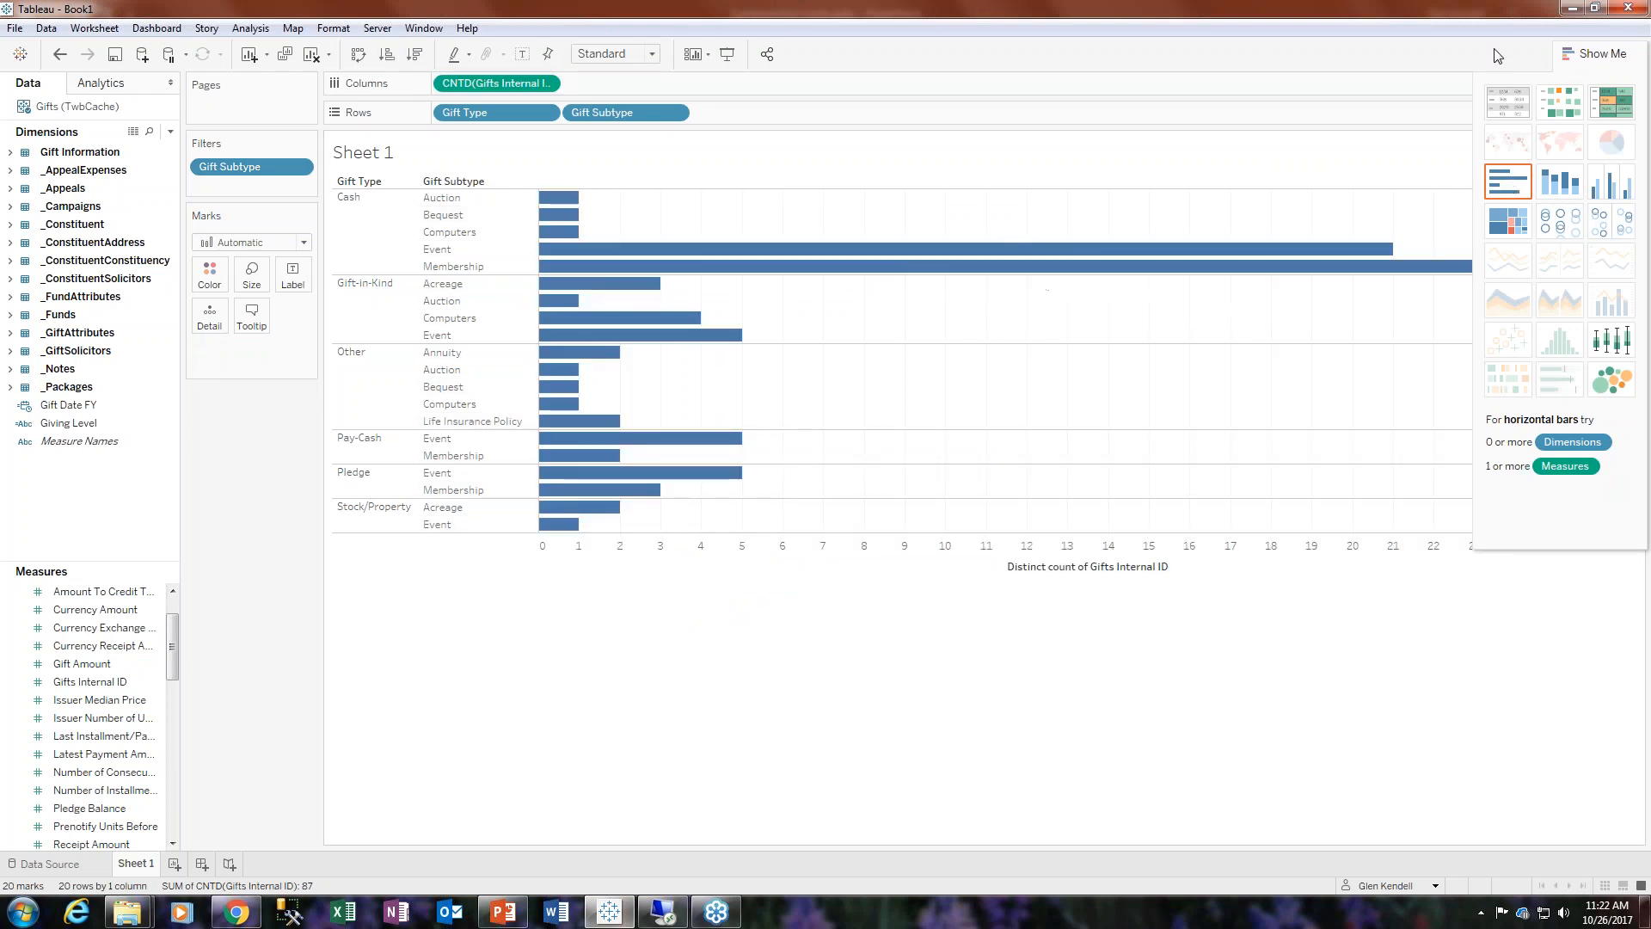
{"action": "left_click", "coordinate": [1595, 54]}
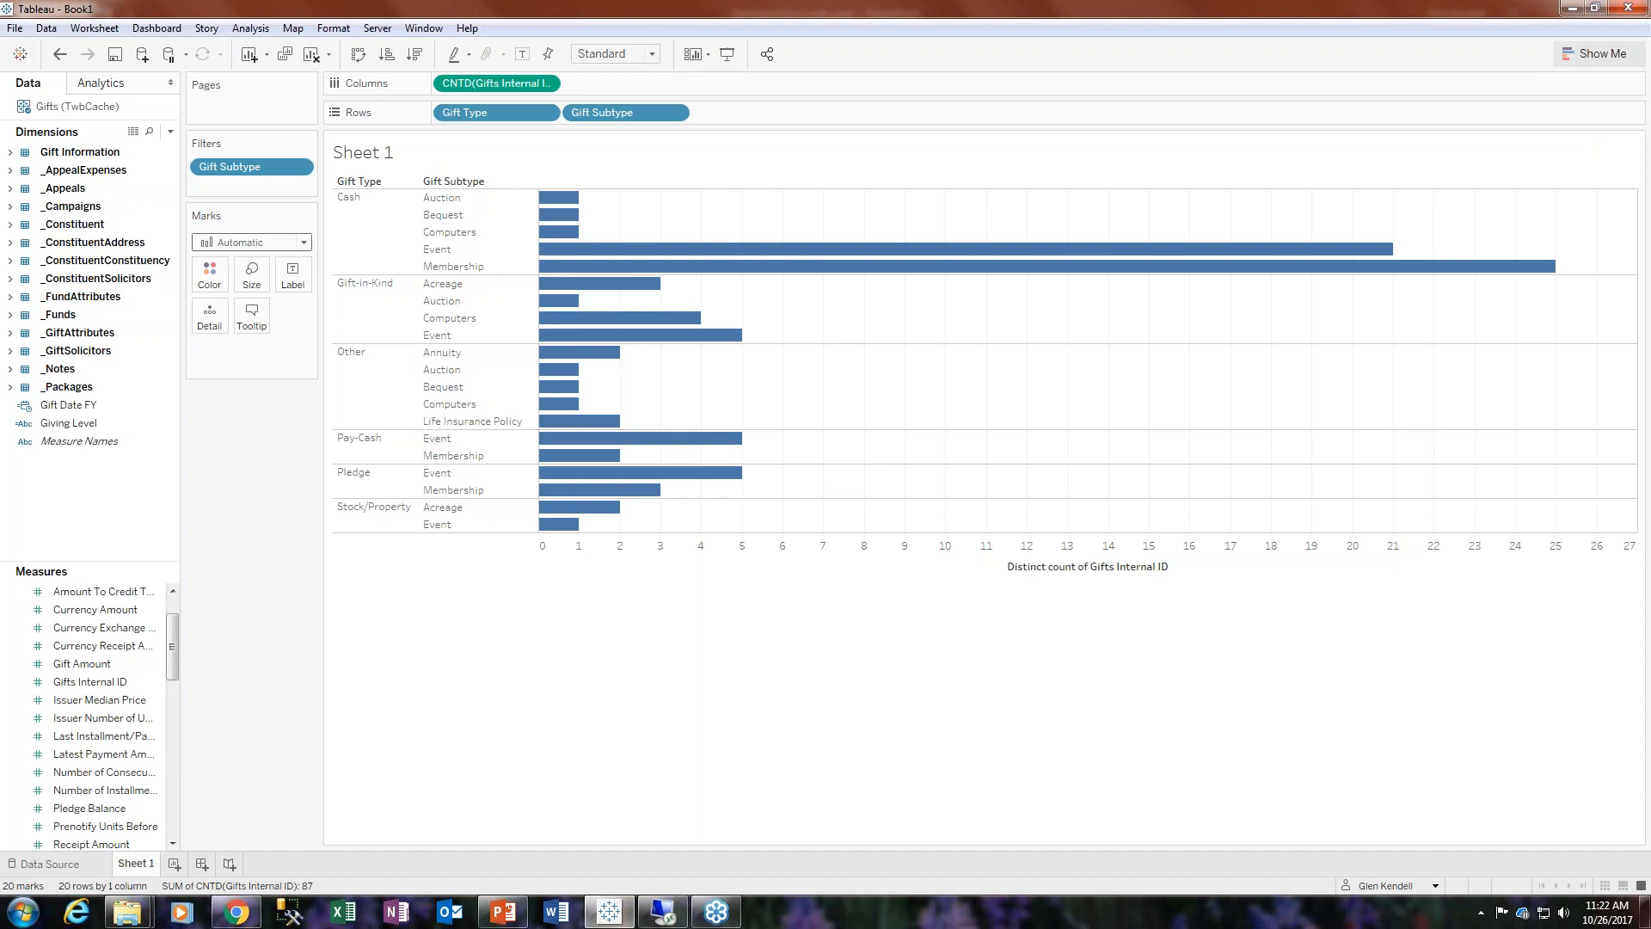
{"action": "left_click", "coordinate": [1595, 53]}
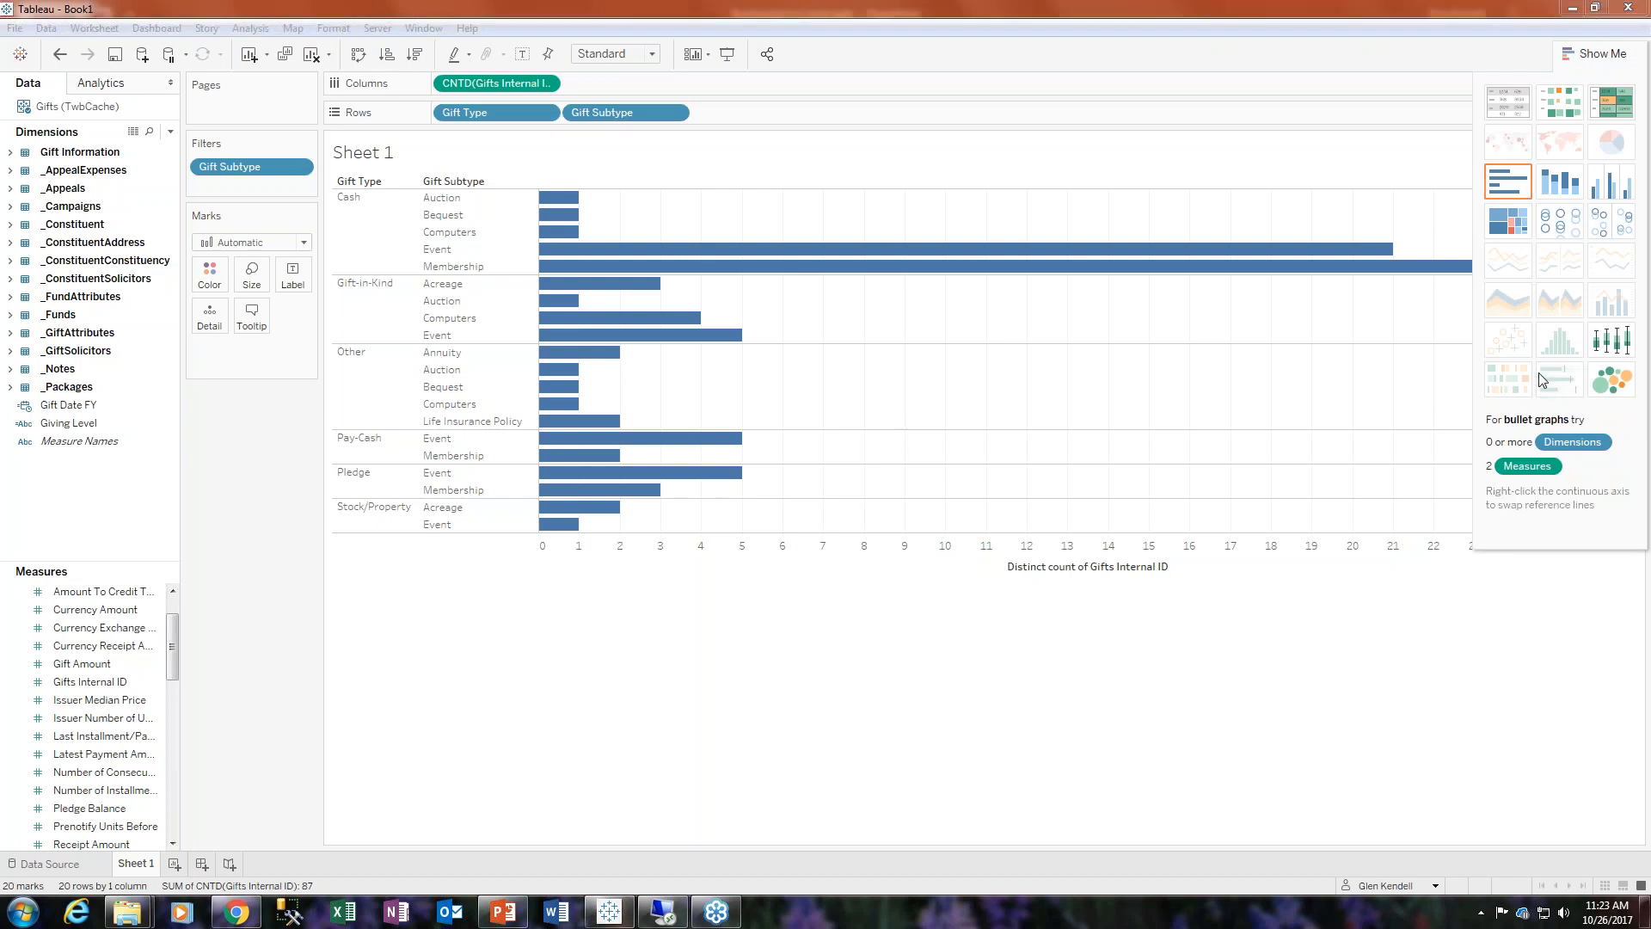
{"action": "left_click", "coordinate": [1503, 221]}
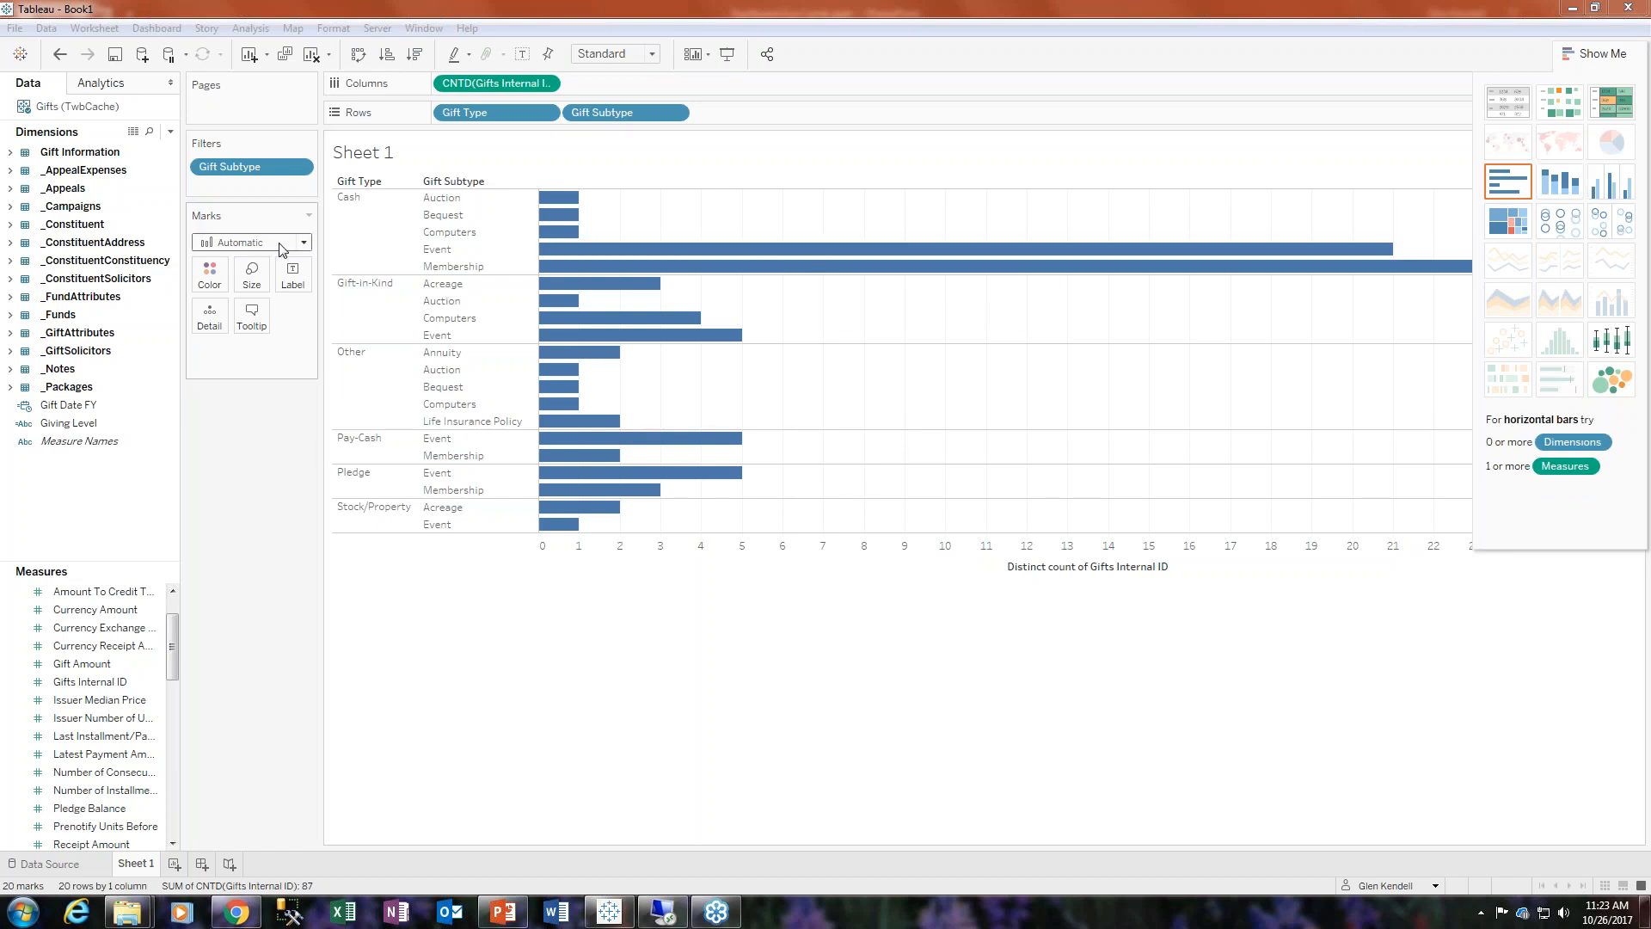
{"action": "left_click", "coordinate": [1601, 55]}
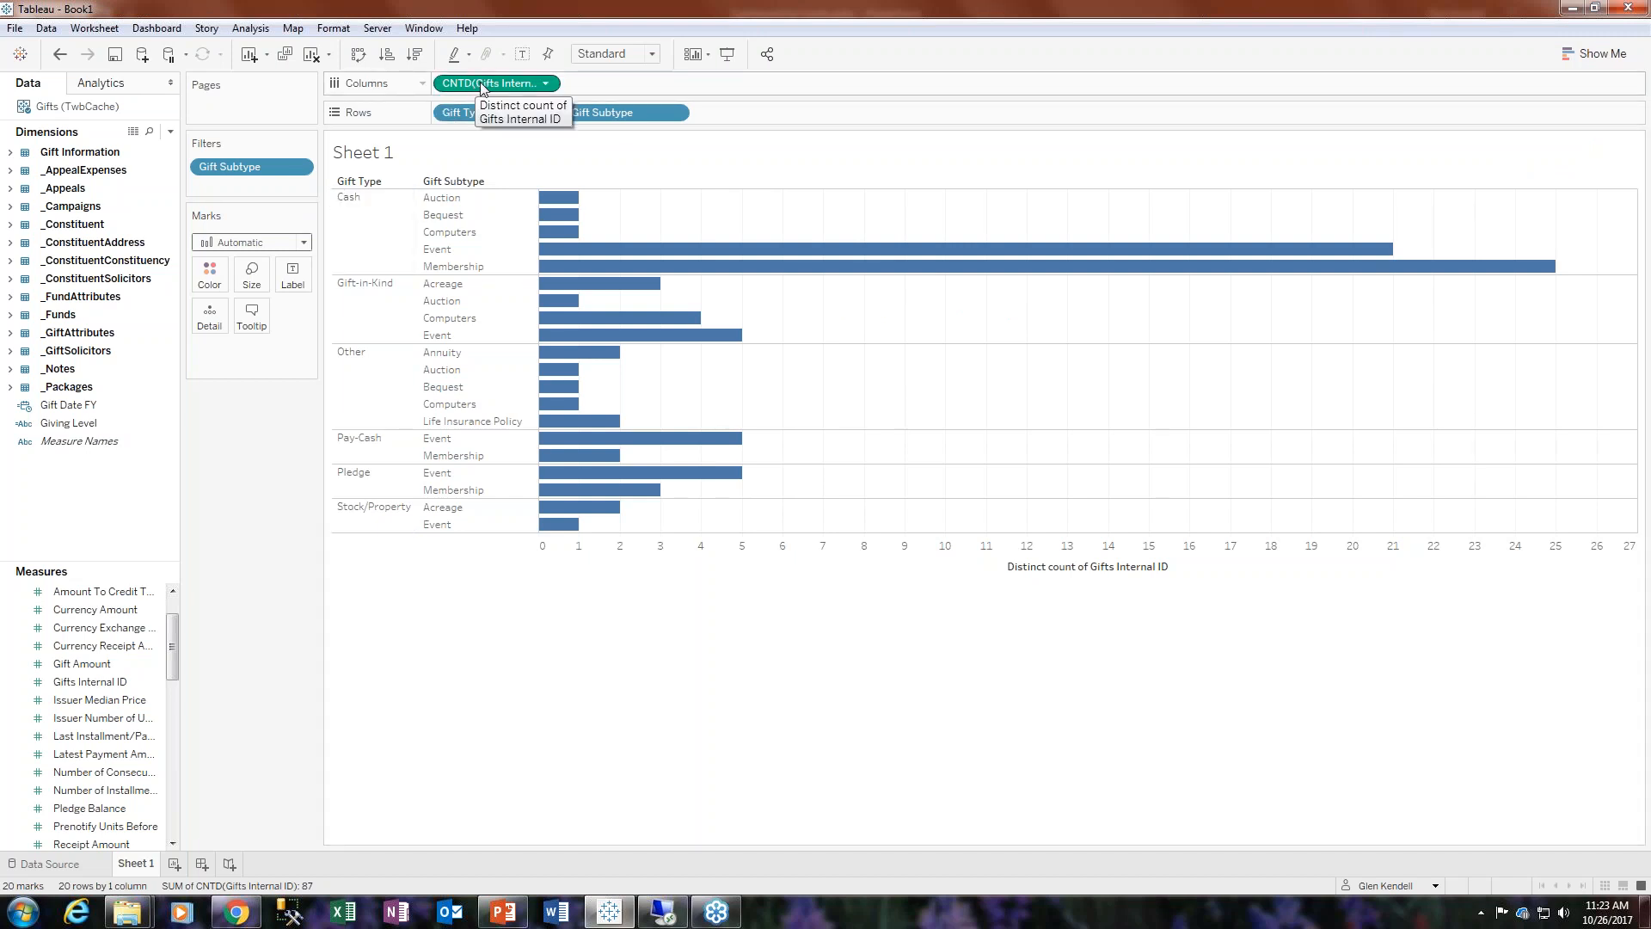
- Label the bars with the distinct count of Gifts Internal ID and color them by Gift Type
{"action": "left_click_drag", "start_coordinate": [482, 86], "coordinate": [293, 275]}
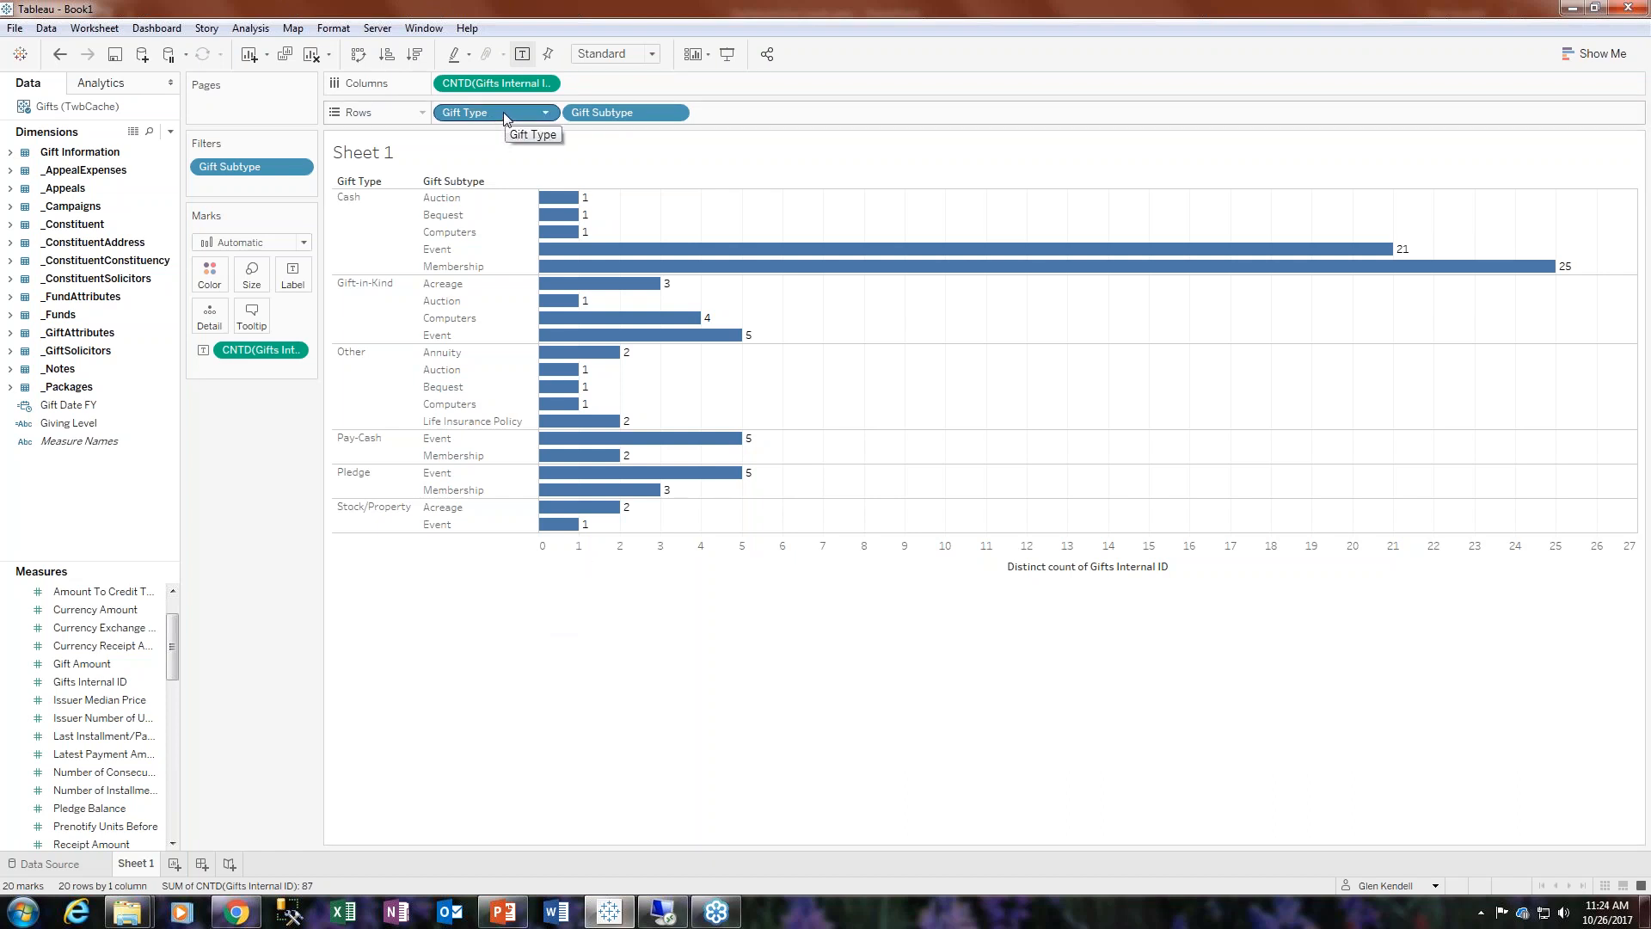
{"action": "left_click_drag", "start_coordinate": [505, 117], "coordinate": [215, 278]}
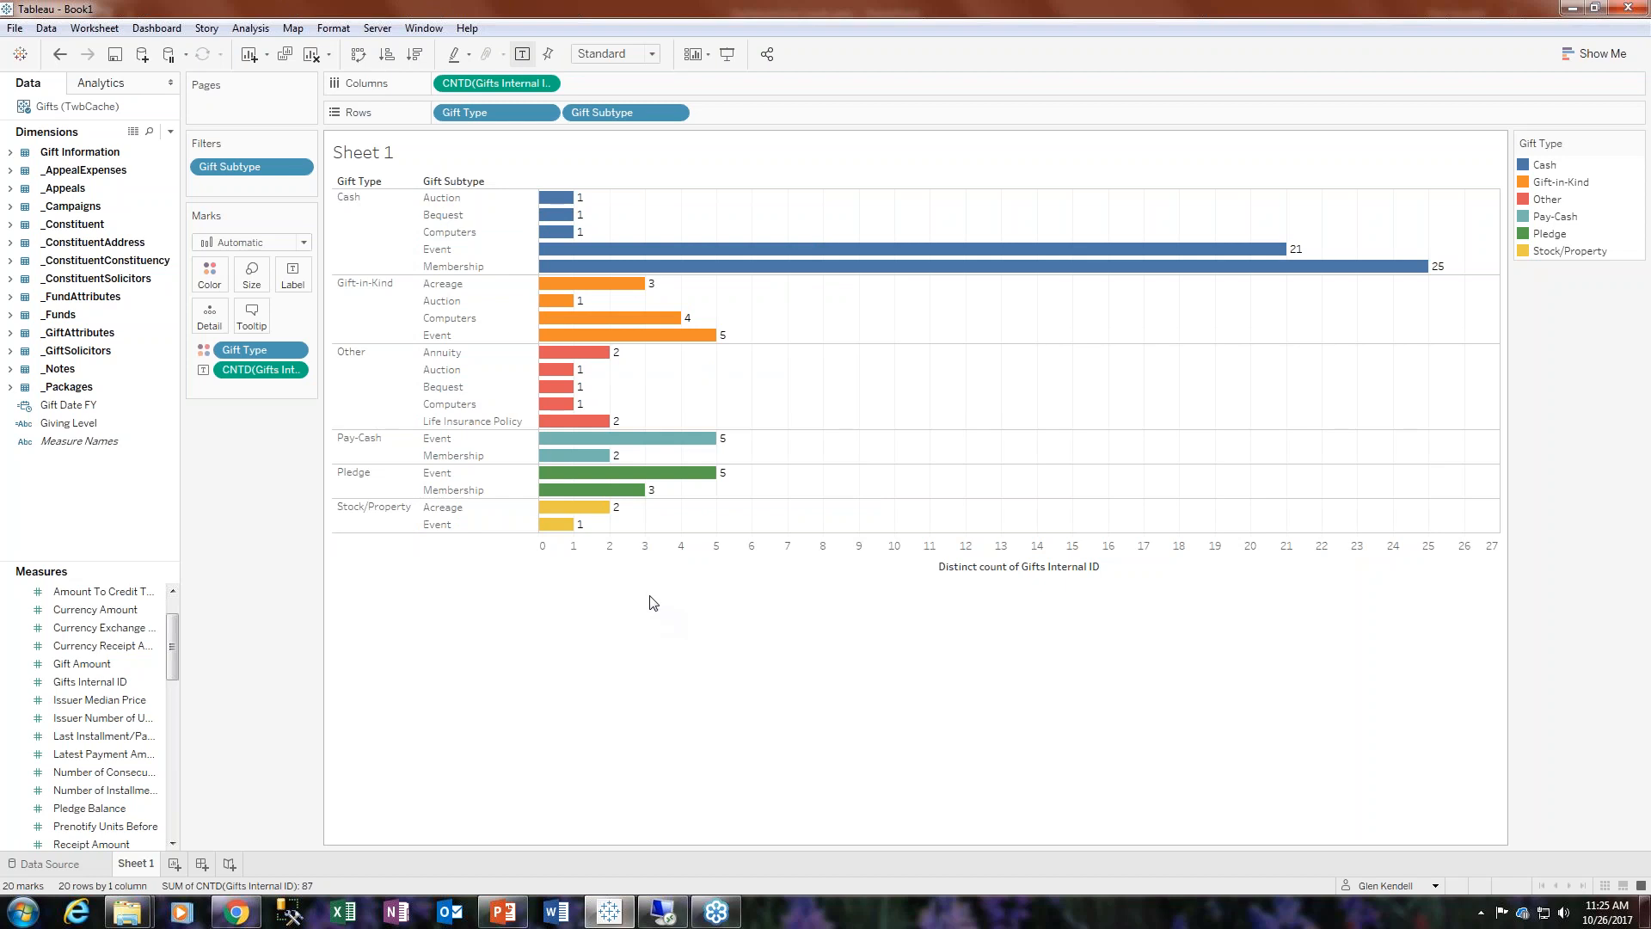
- Try coloring the bars by the distinct count of Gifts Internal ID instead of Gift Type
{"action": "left_click", "coordinate": [60, 54]}
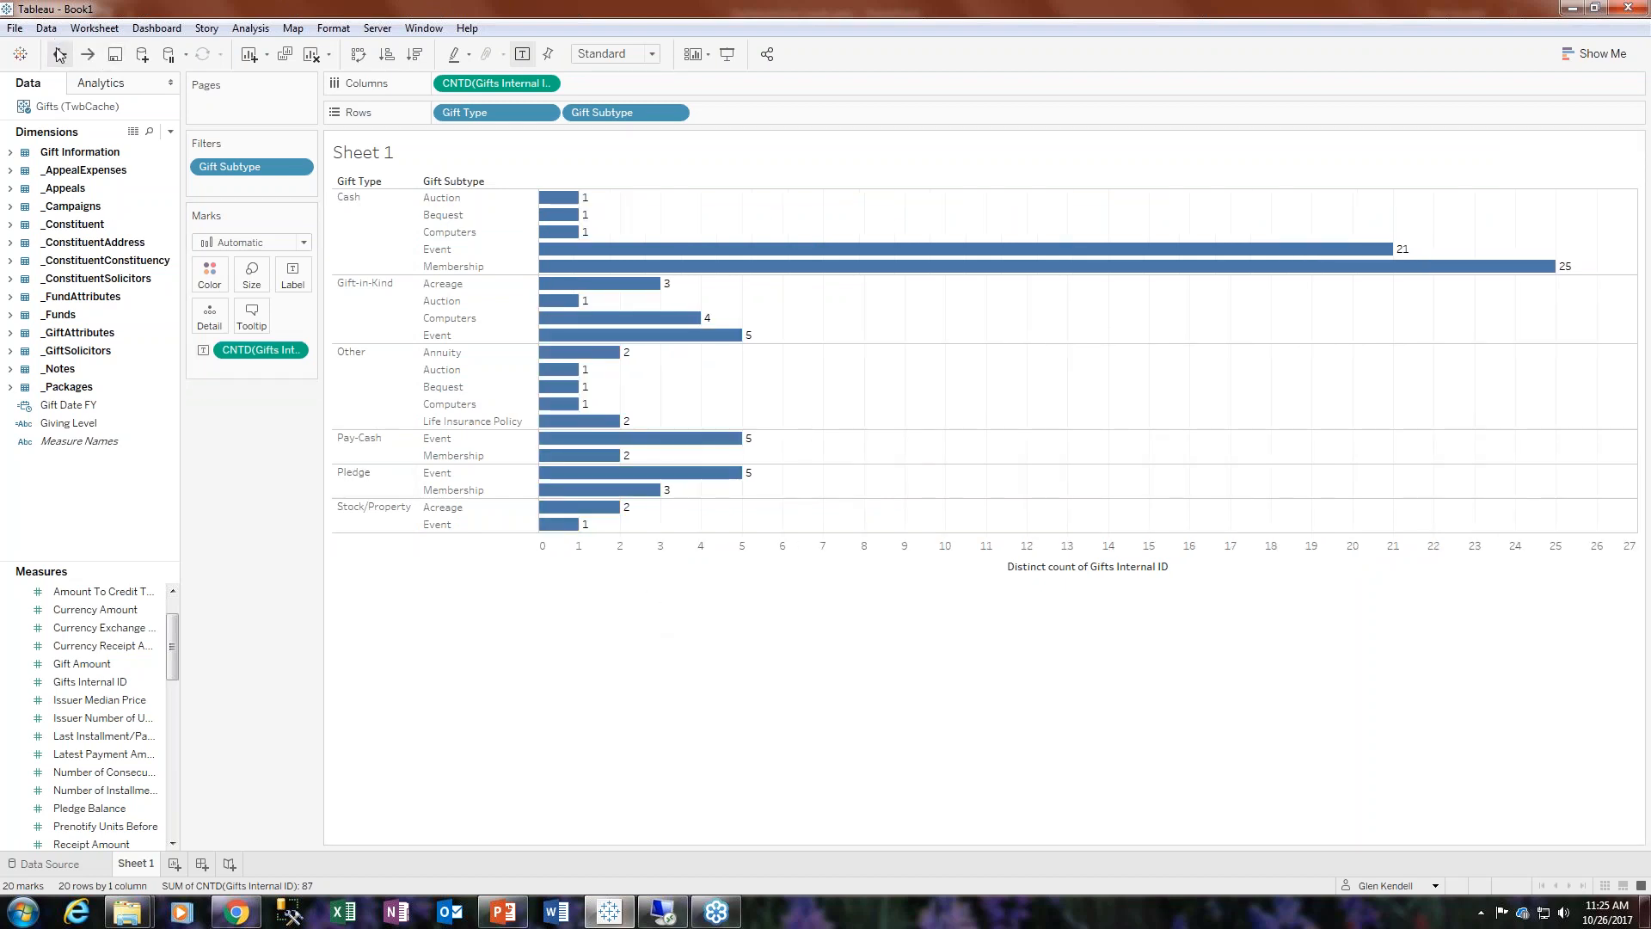
{"action": "mouse_move", "coordinate": [488, 79]}
{"action": "left_mouse_down"}
{"action": "mouse_move", "coordinate": [276, 258]}
{"action": "mouse_move", "coordinate": [219, 277]}
{"action": "left_mouse_up"}
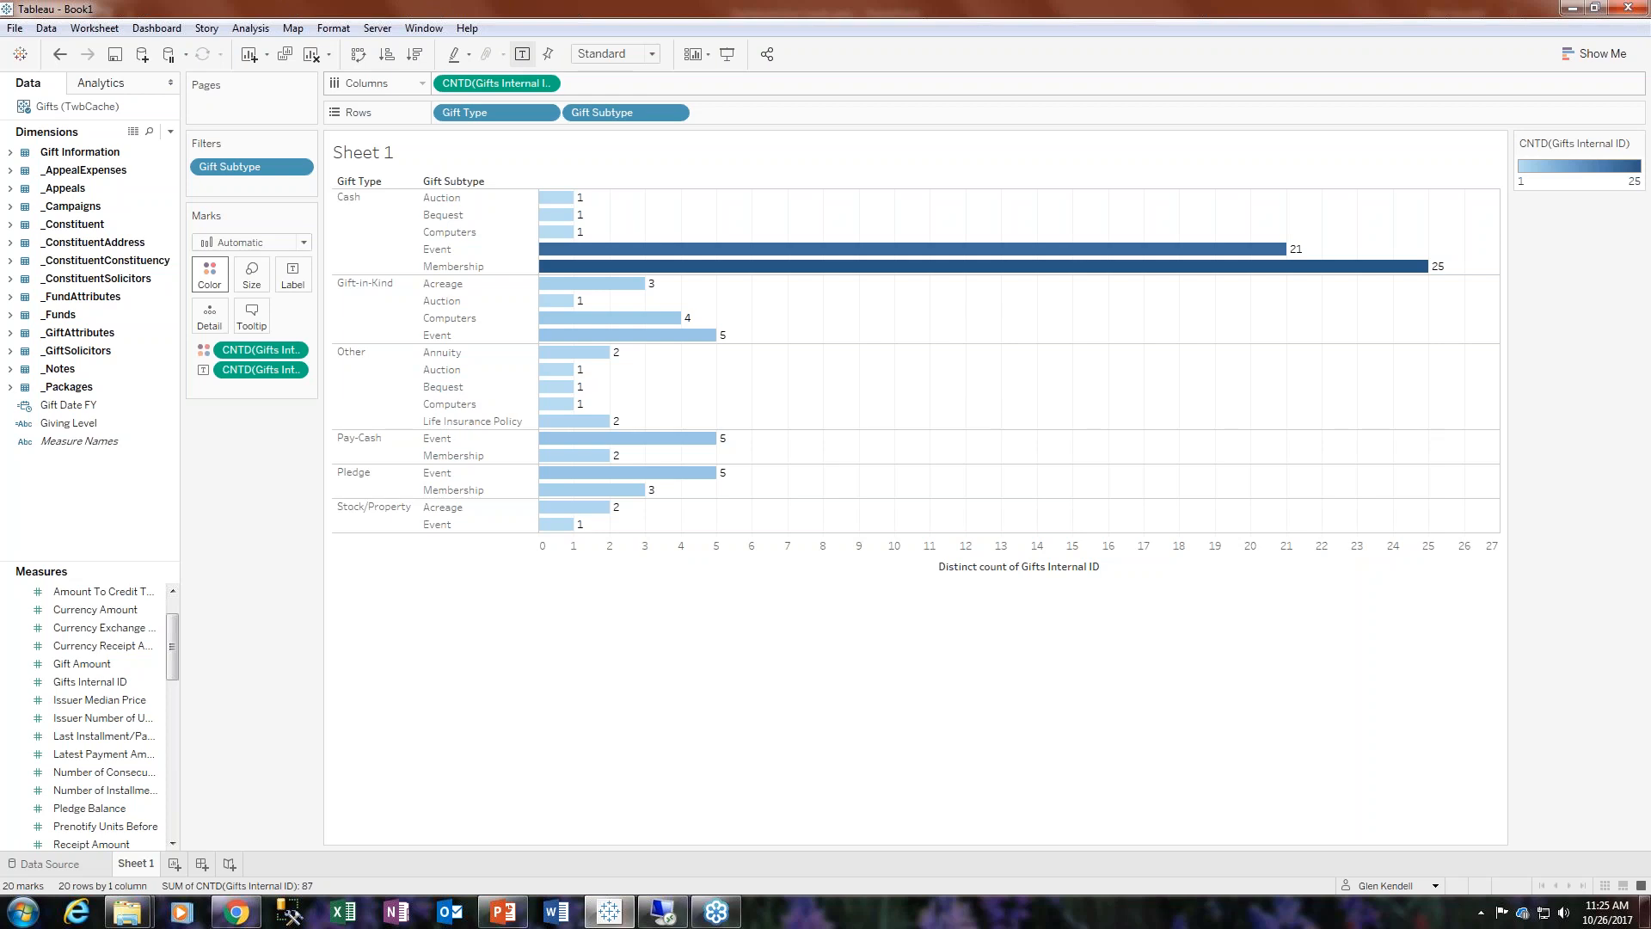
{"action": "mouse_move", "coordinate": [575, 527]}
{"action": "mouse_move", "coordinate": [560, 283]}
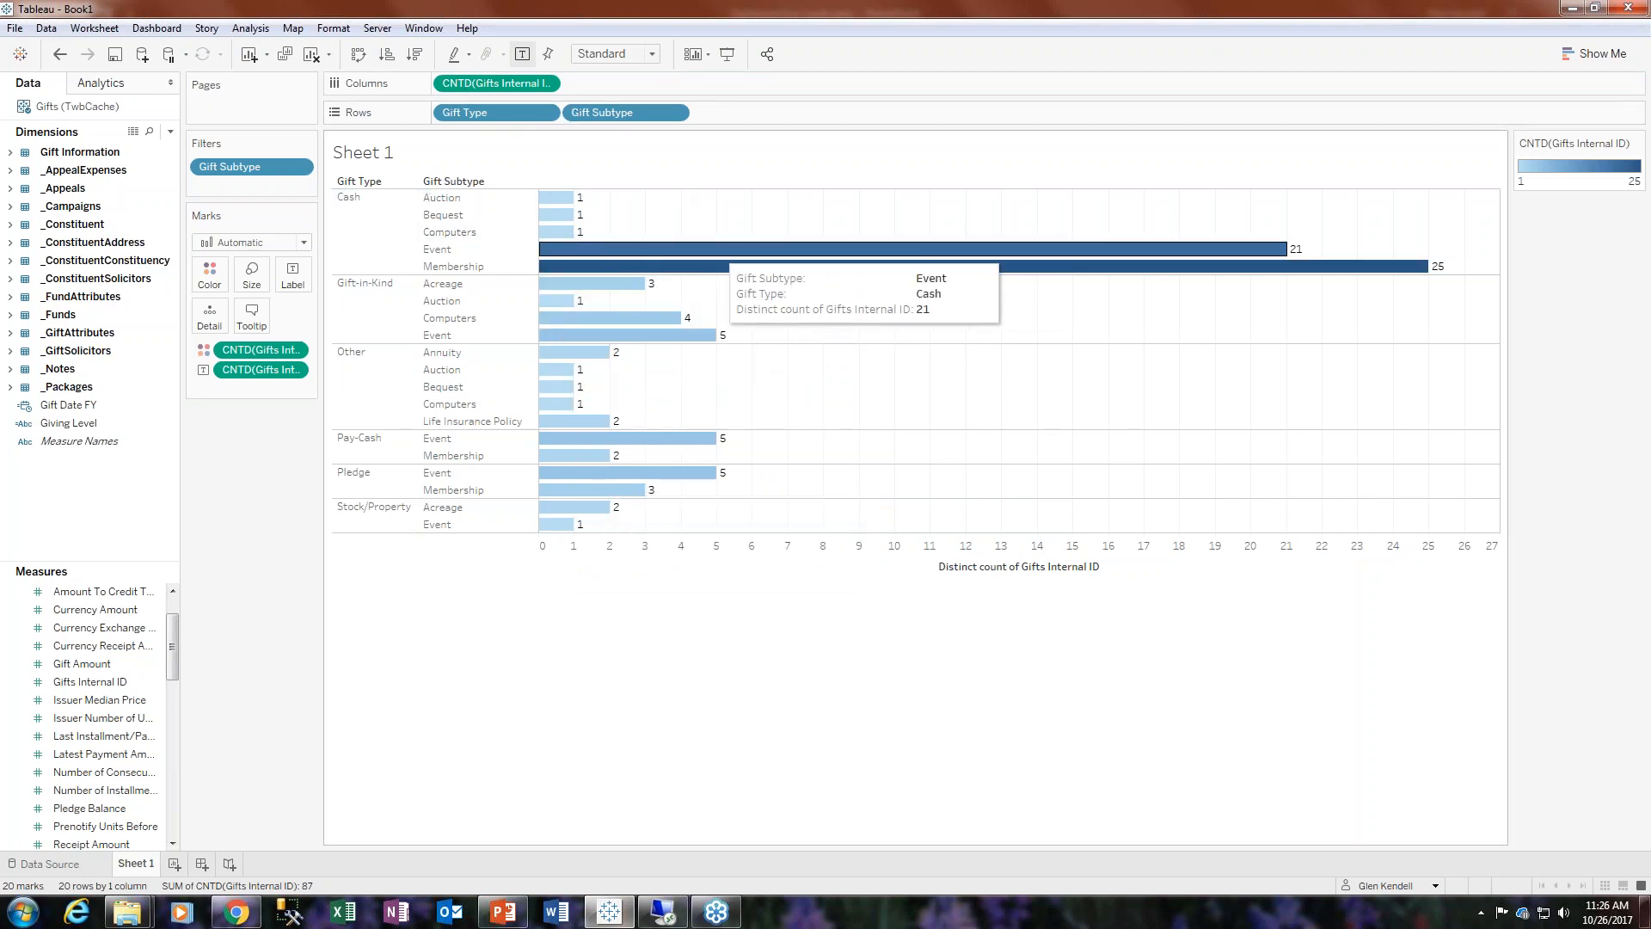
{"action": "left_click", "coordinate": [60, 55]}
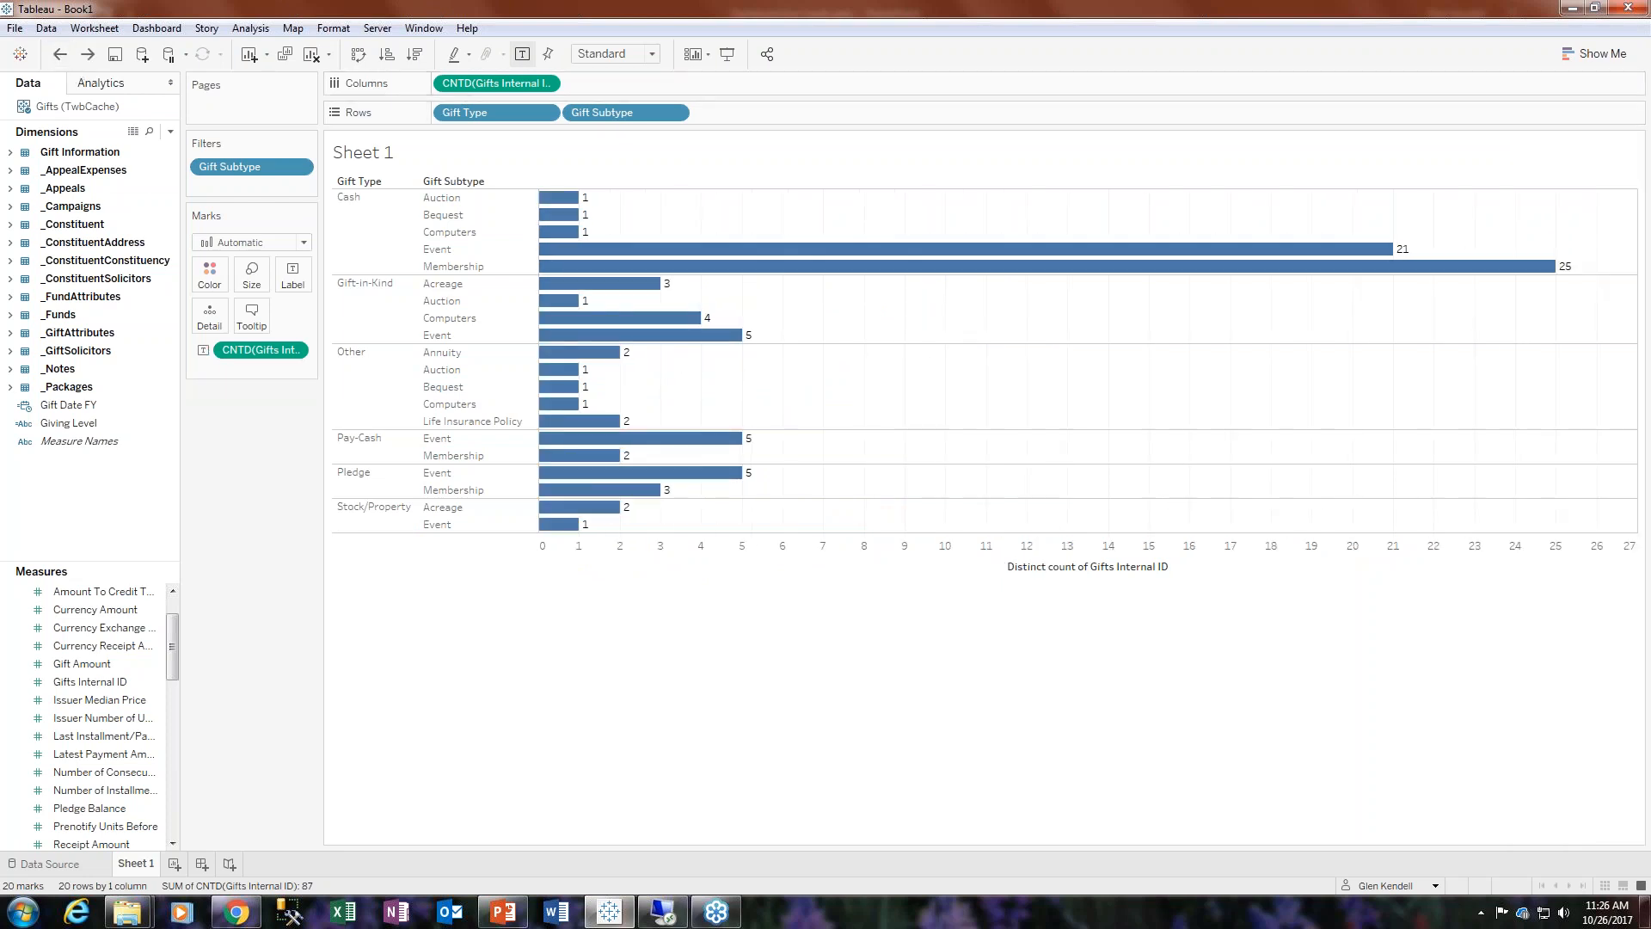
- Color the bars by Gift Type again and hover over bars to inspect their tooltips
{"action": "left_click_drag", "start_coordinate": [486, 120], "coordinate": [210, 273]}
{"action": "mouse_move", "coordinate": [951, 258]}
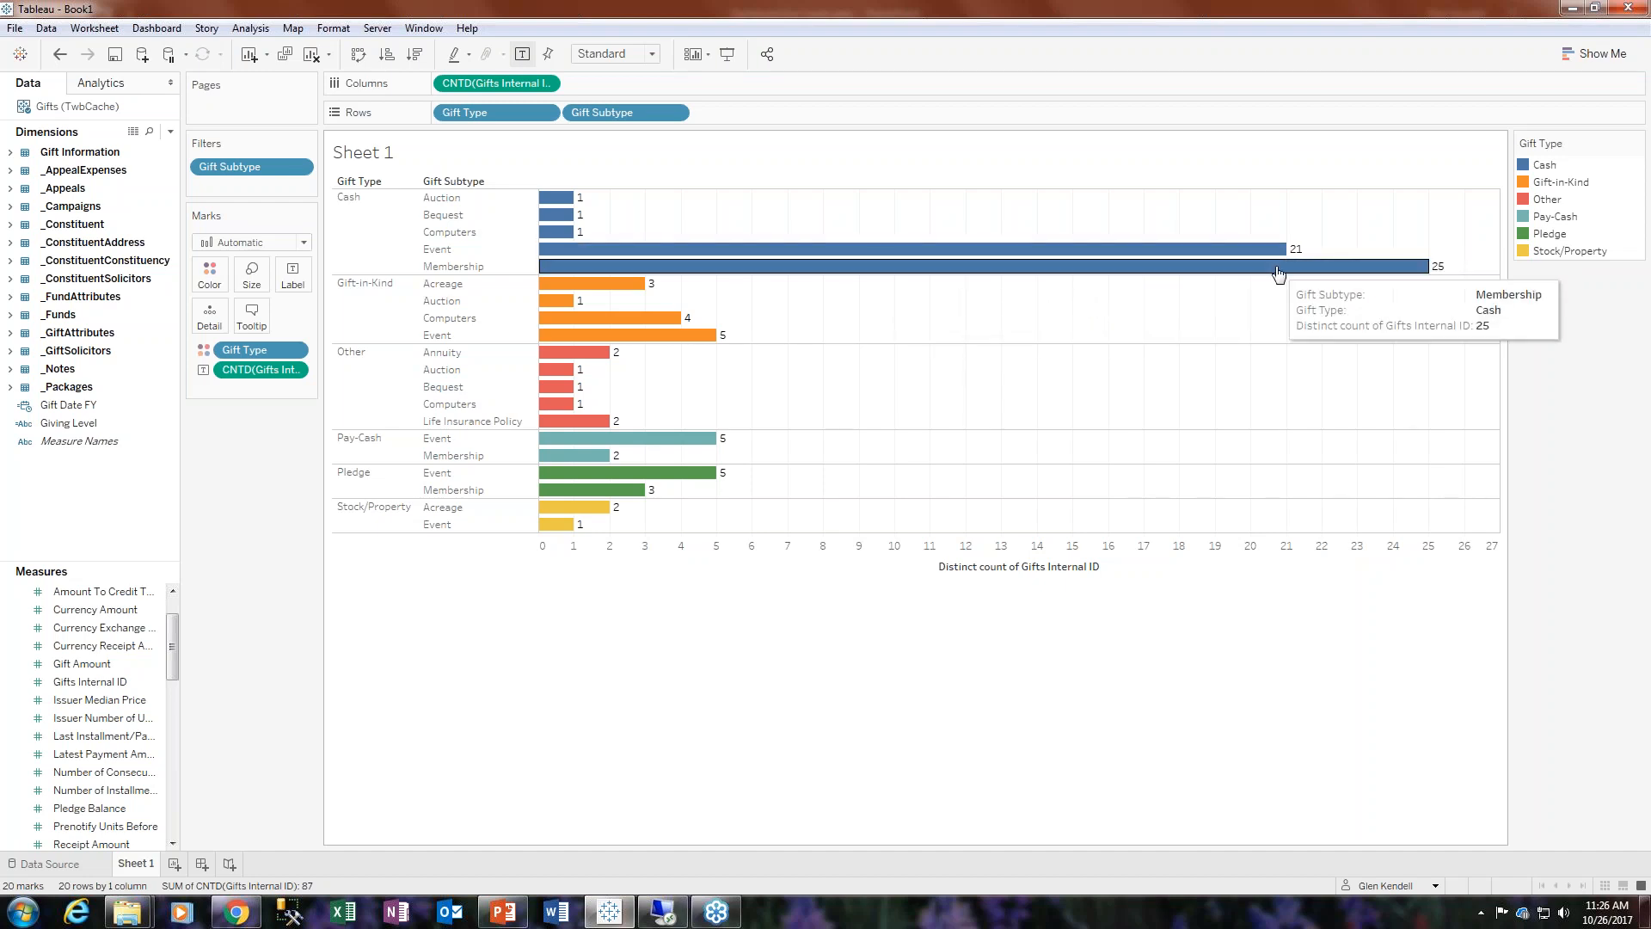
{"action": "mouse_move", "coordinate": [1412, 275]}
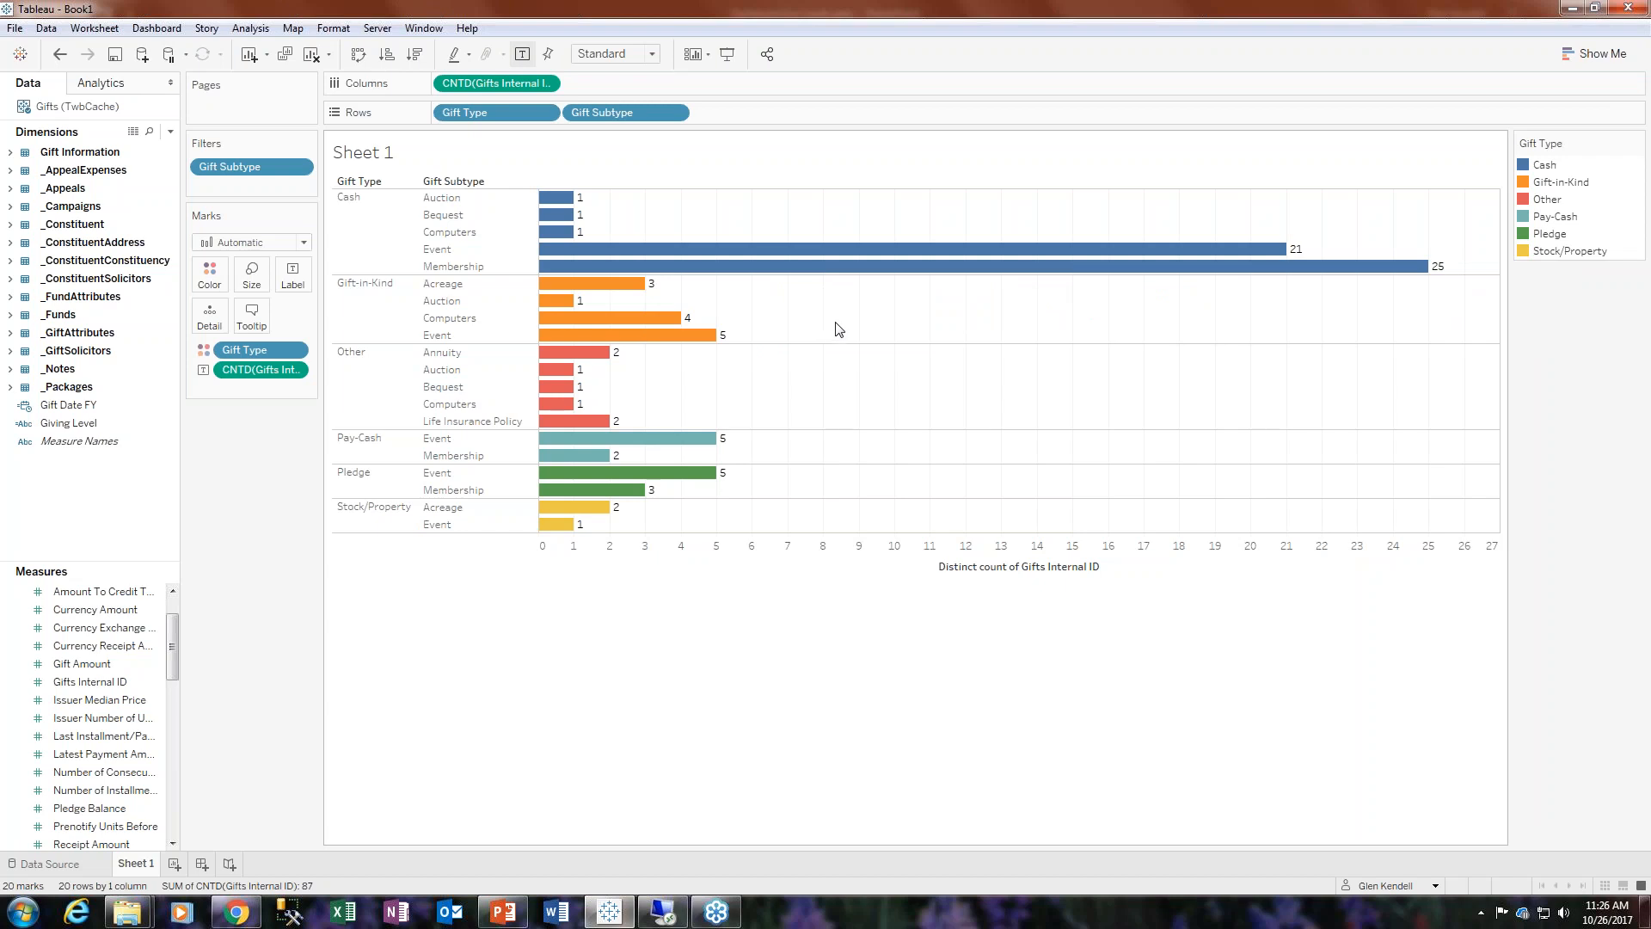
{"action": "mouse_move", "coordinate": [647, 475]}
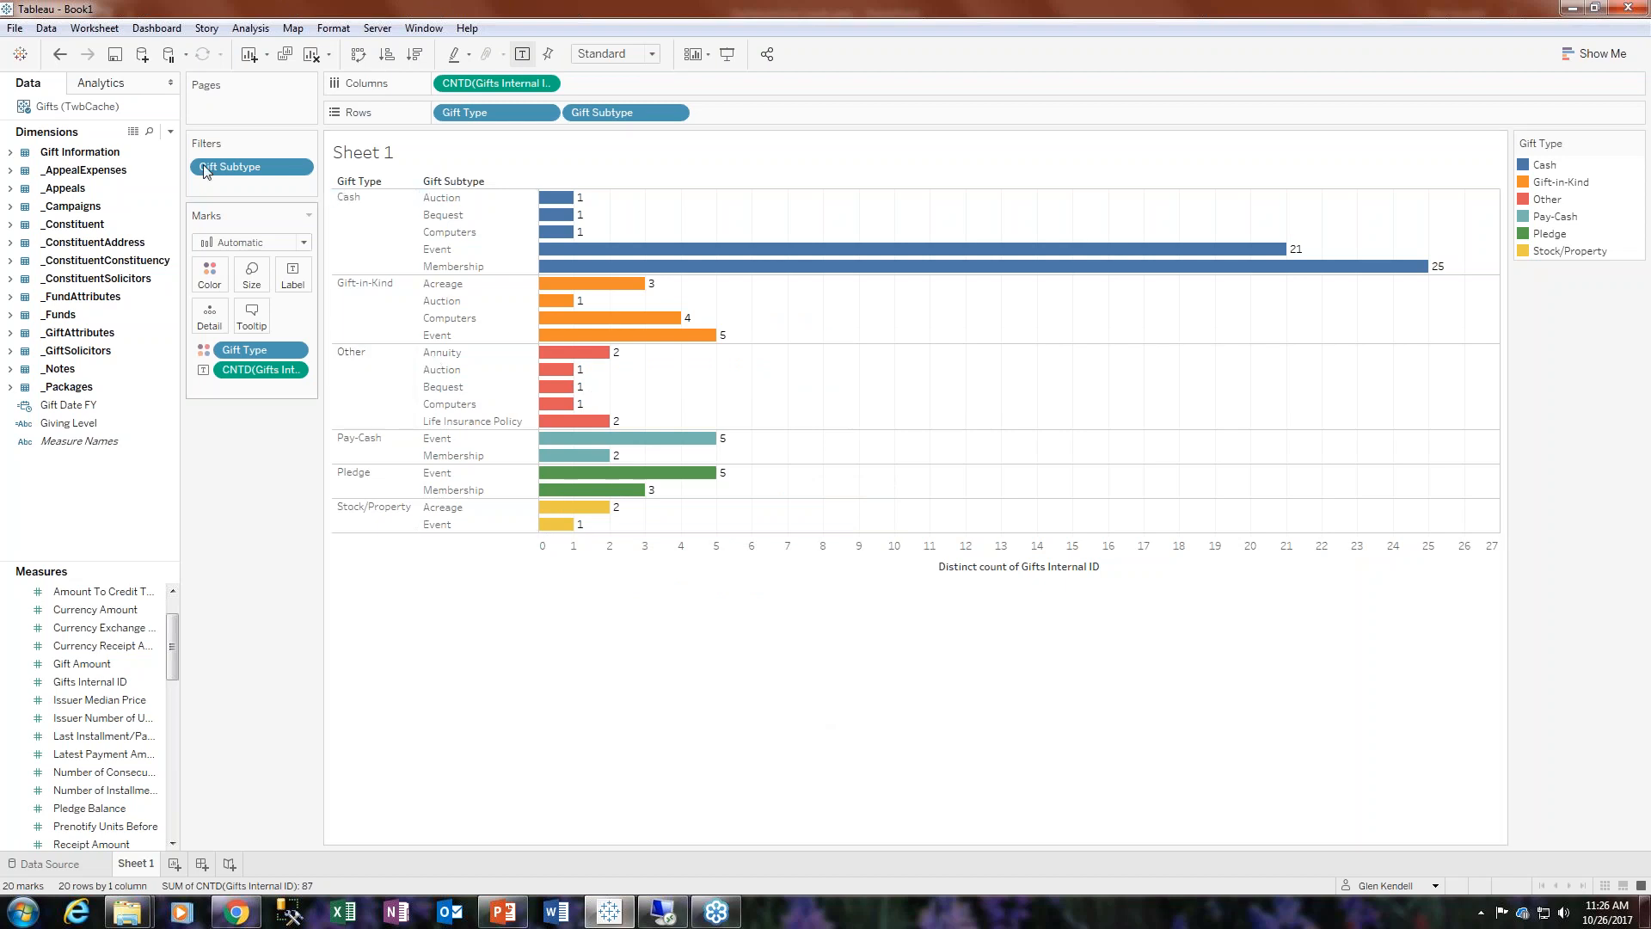
{"action": "left_click", "coordinate": [58, 56]}
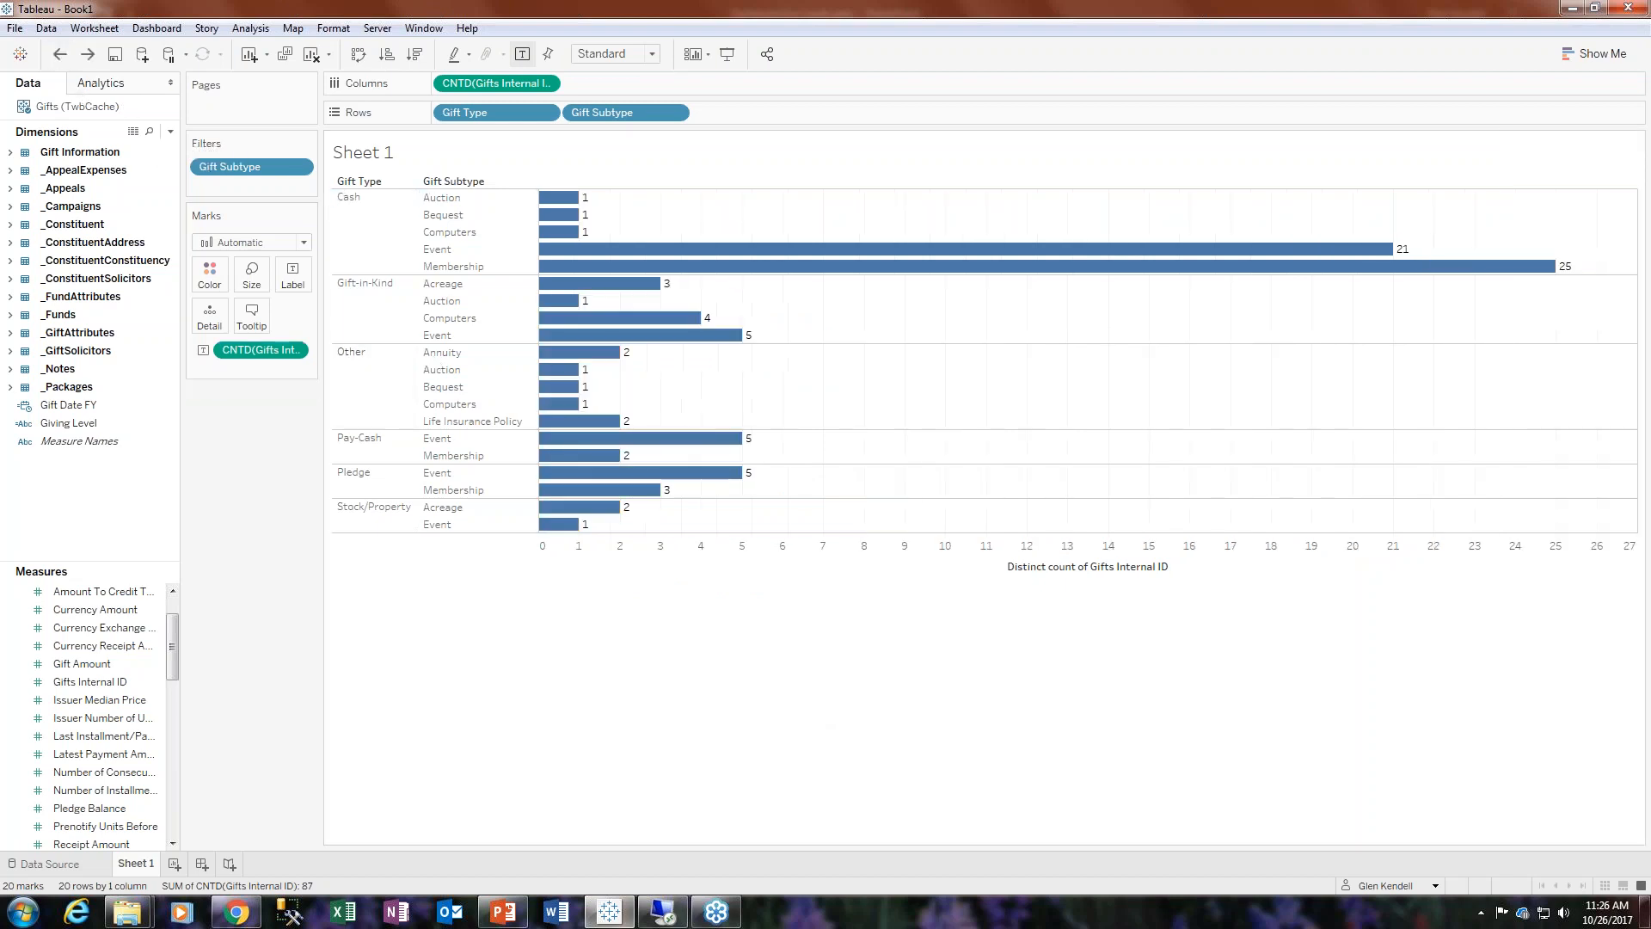
- Try coloring the bars by Gift Subtype and swapping the order of Gift Type and Gift Subtype rows
{"action": "left_click_drag", "start_coordinate": [641, 112], "coordinate": [224, 275]}
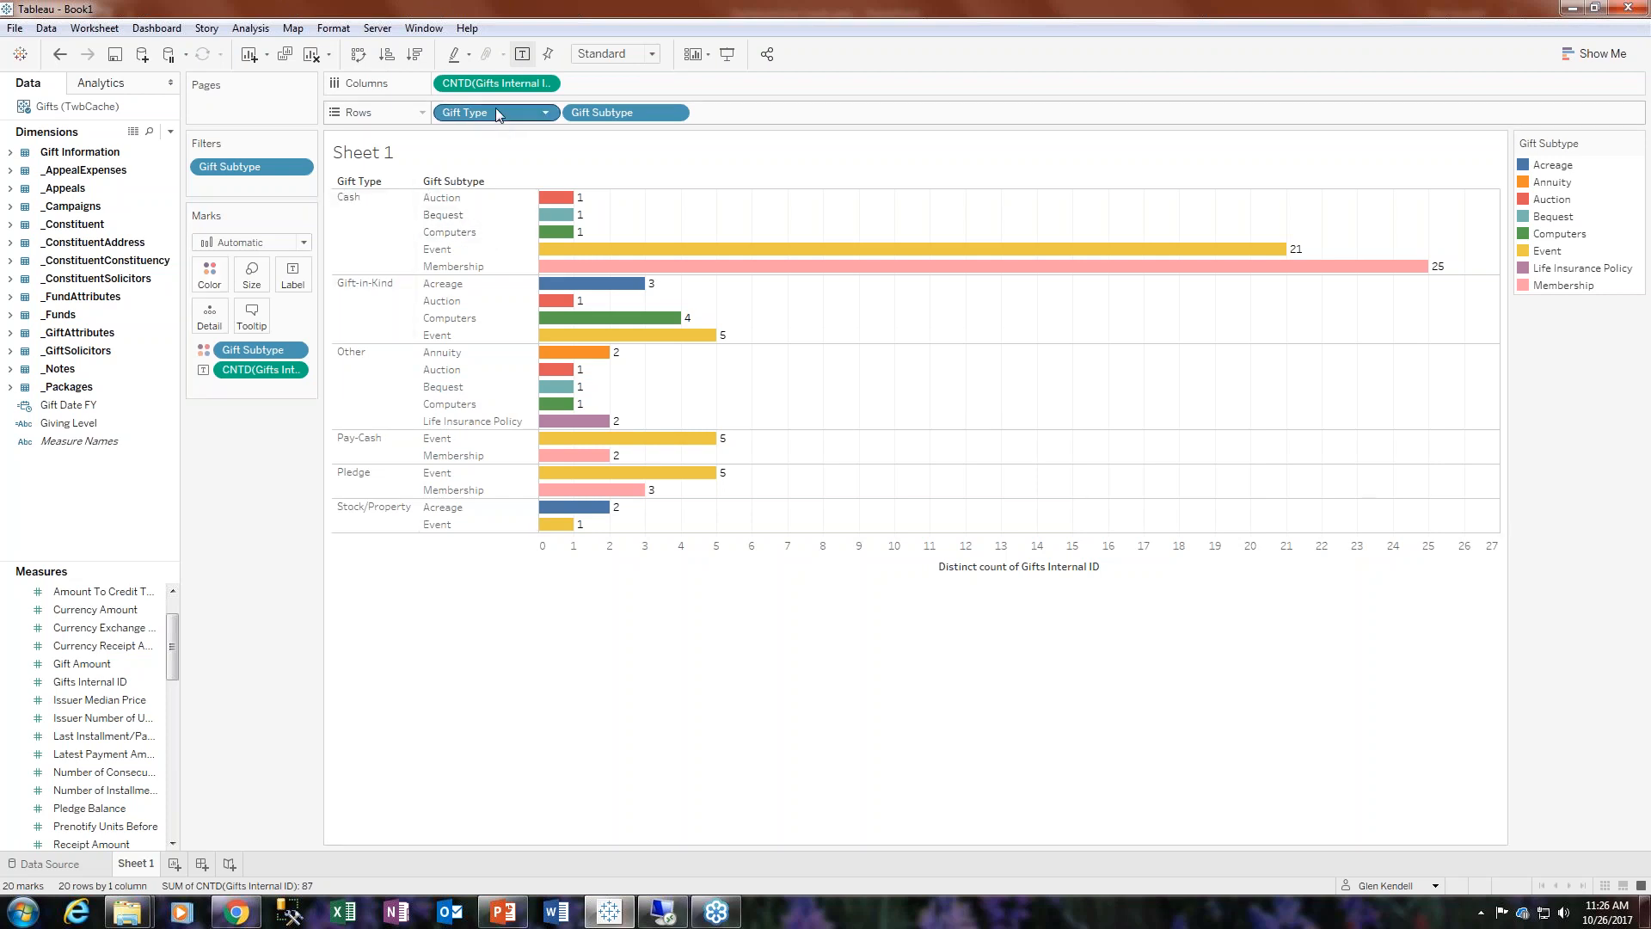
{"action": "left_click_drag", "start_coordinate": [495, 107], "coordinate": [817, 104]}
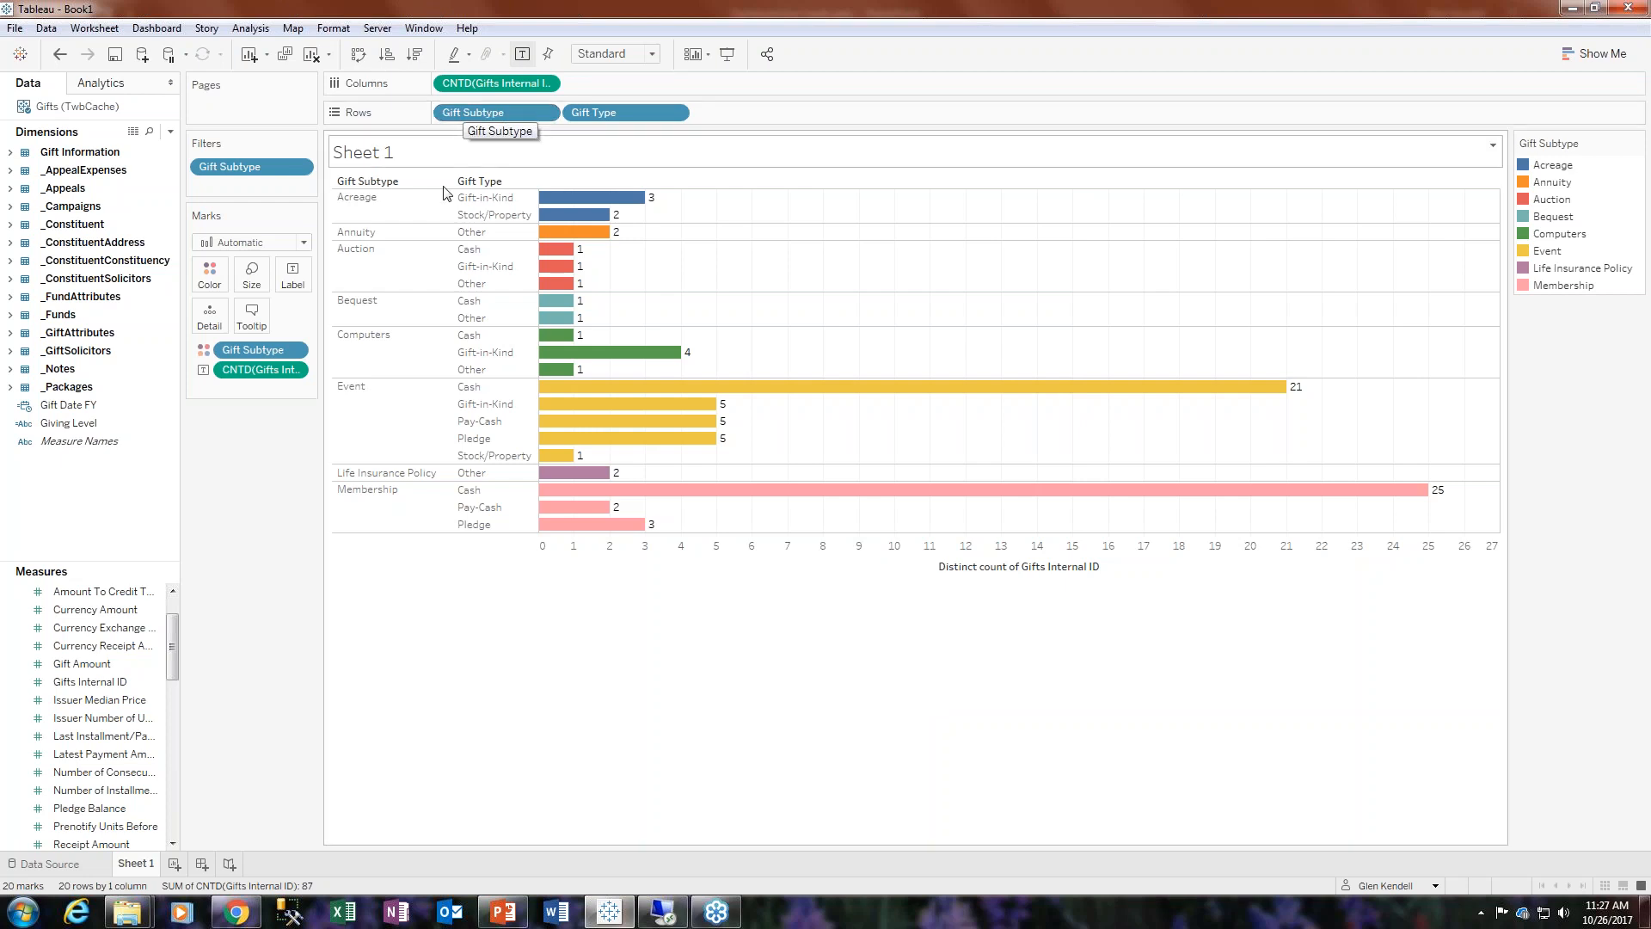
{"action": "left_click", "coordinate": [59, 56]}
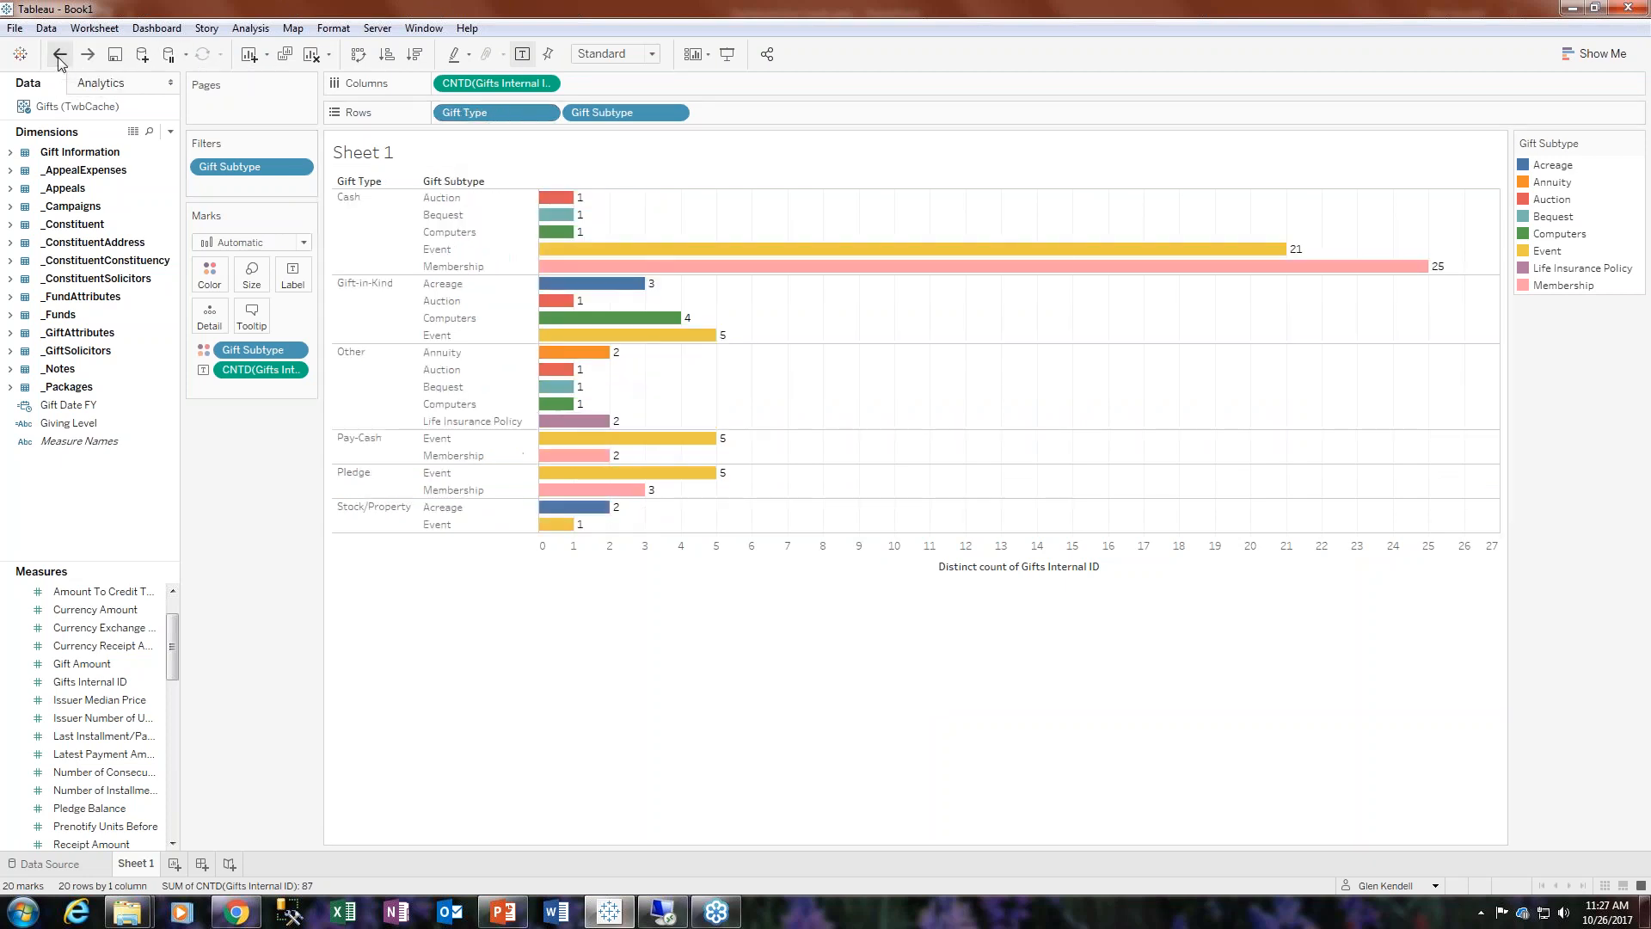
{"action": "left_click", "coordinate": [58, 59]}
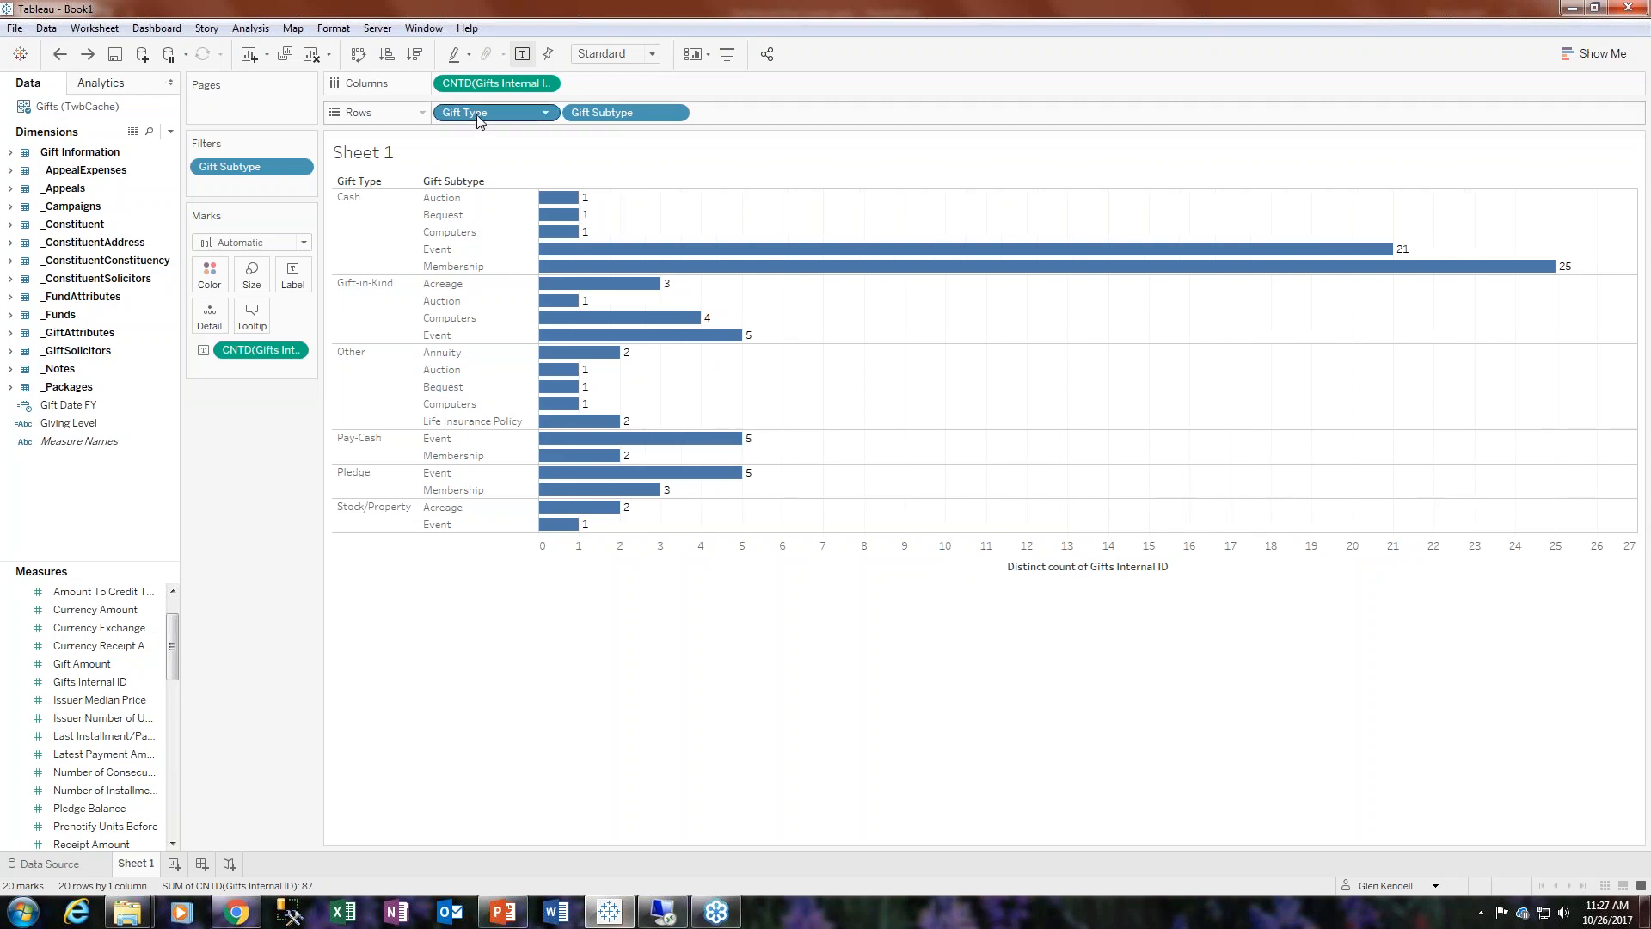
- Try stacking the bars by moving Gift Subtype from rows to color, then color by Gift Type again
{"action": "left_click_drag", "start_coordinate": [633, 106], "coordinate": [210, 276]}
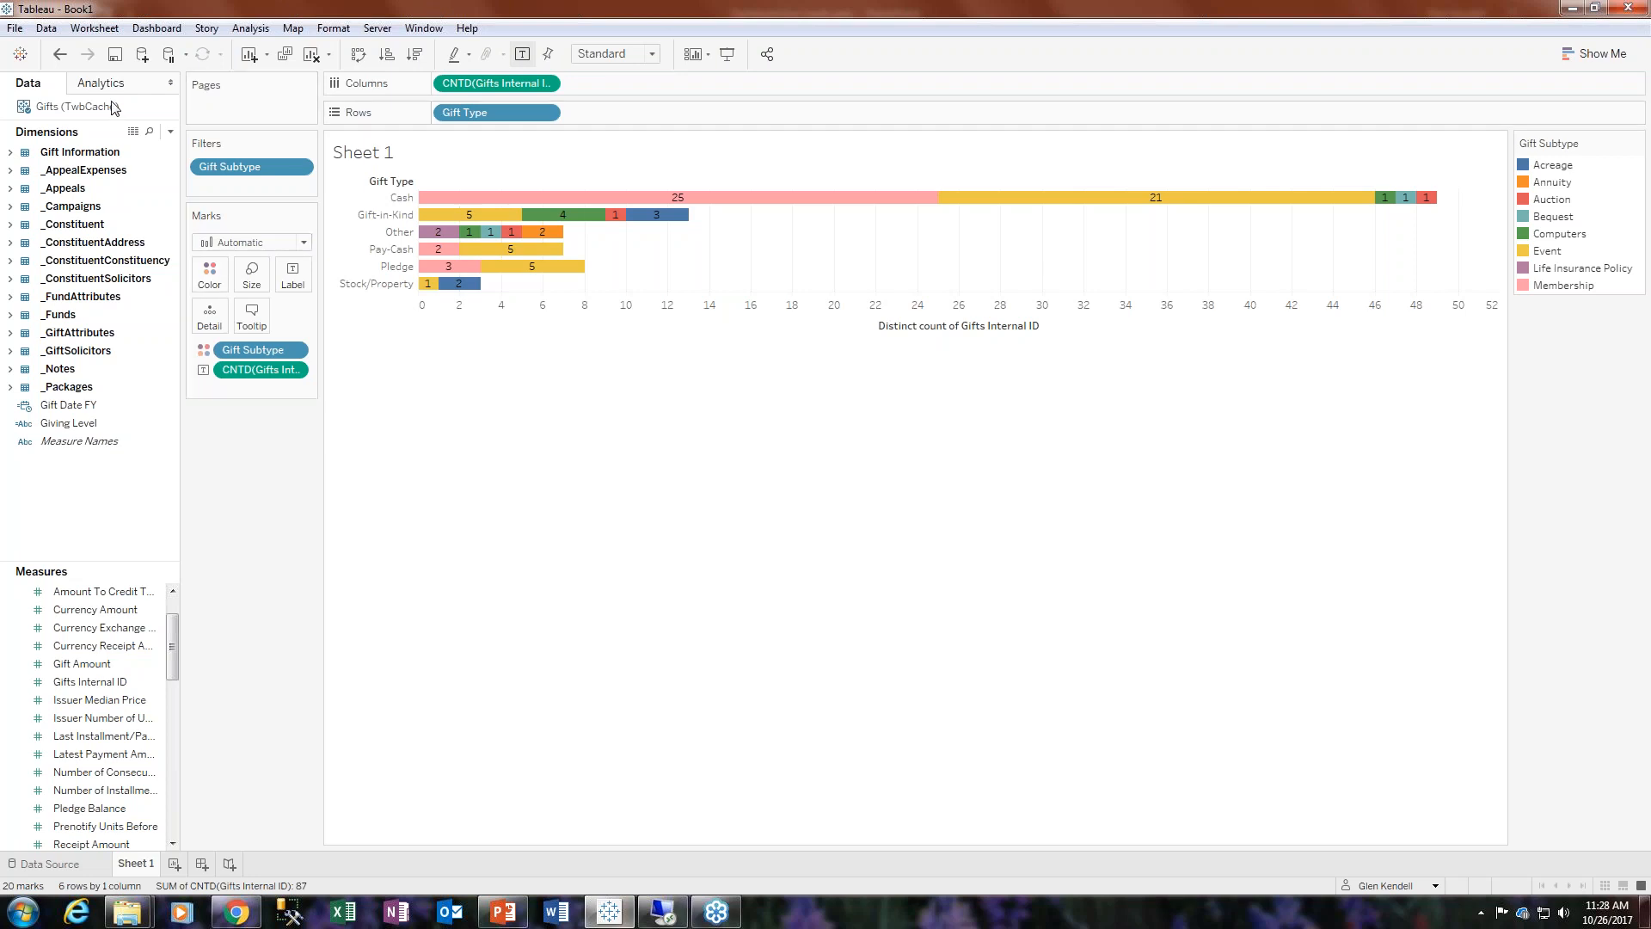
{"action": "left_click", "coordinate": [59, 54]}
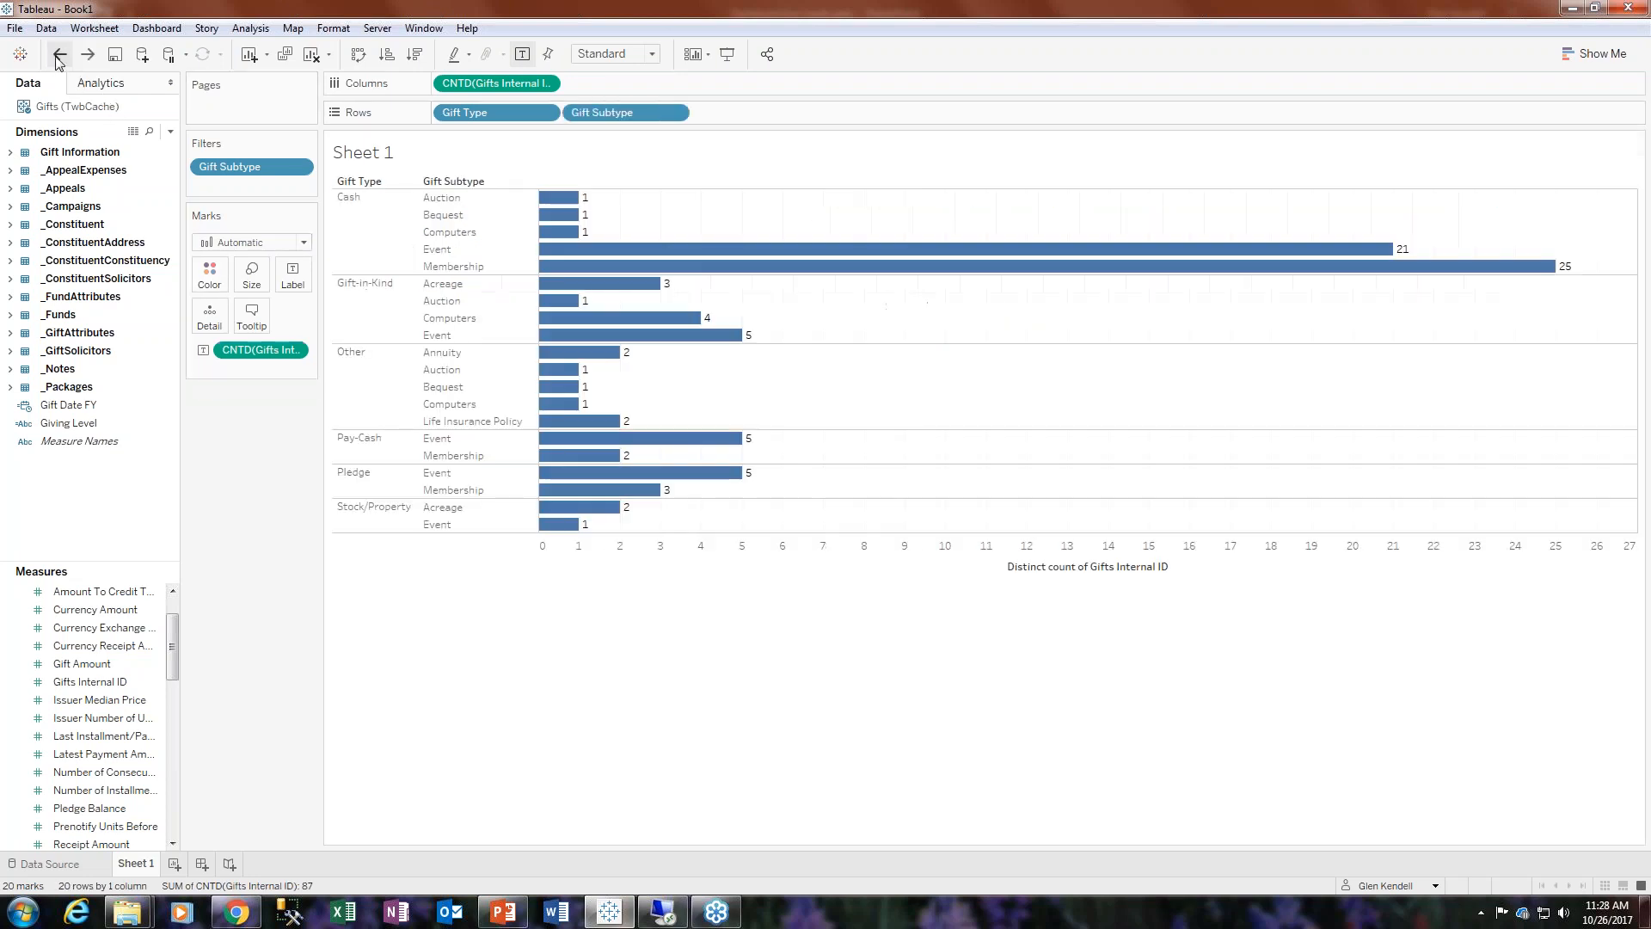
{"action": "left_click_drag", "start_coordinate": [468, 113], "coordinate": [209, 274]}
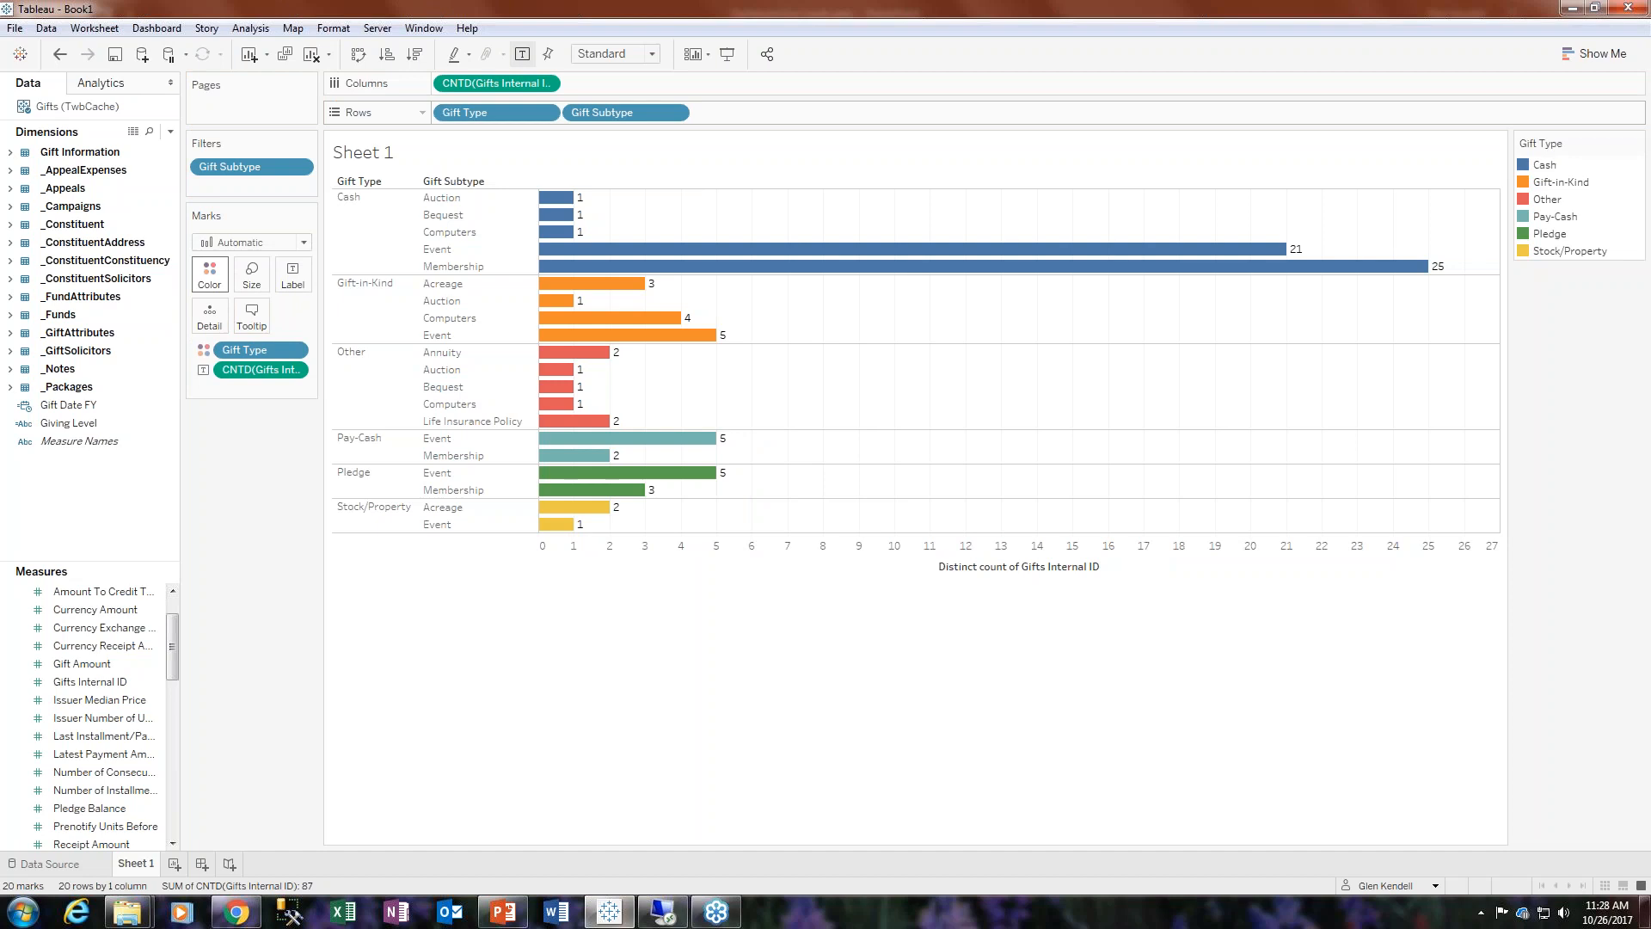
- Try removing Gift Type from the rows to show stacked bars per gift subtype
{"action": "left_click", "coordinate": [544, 113]}
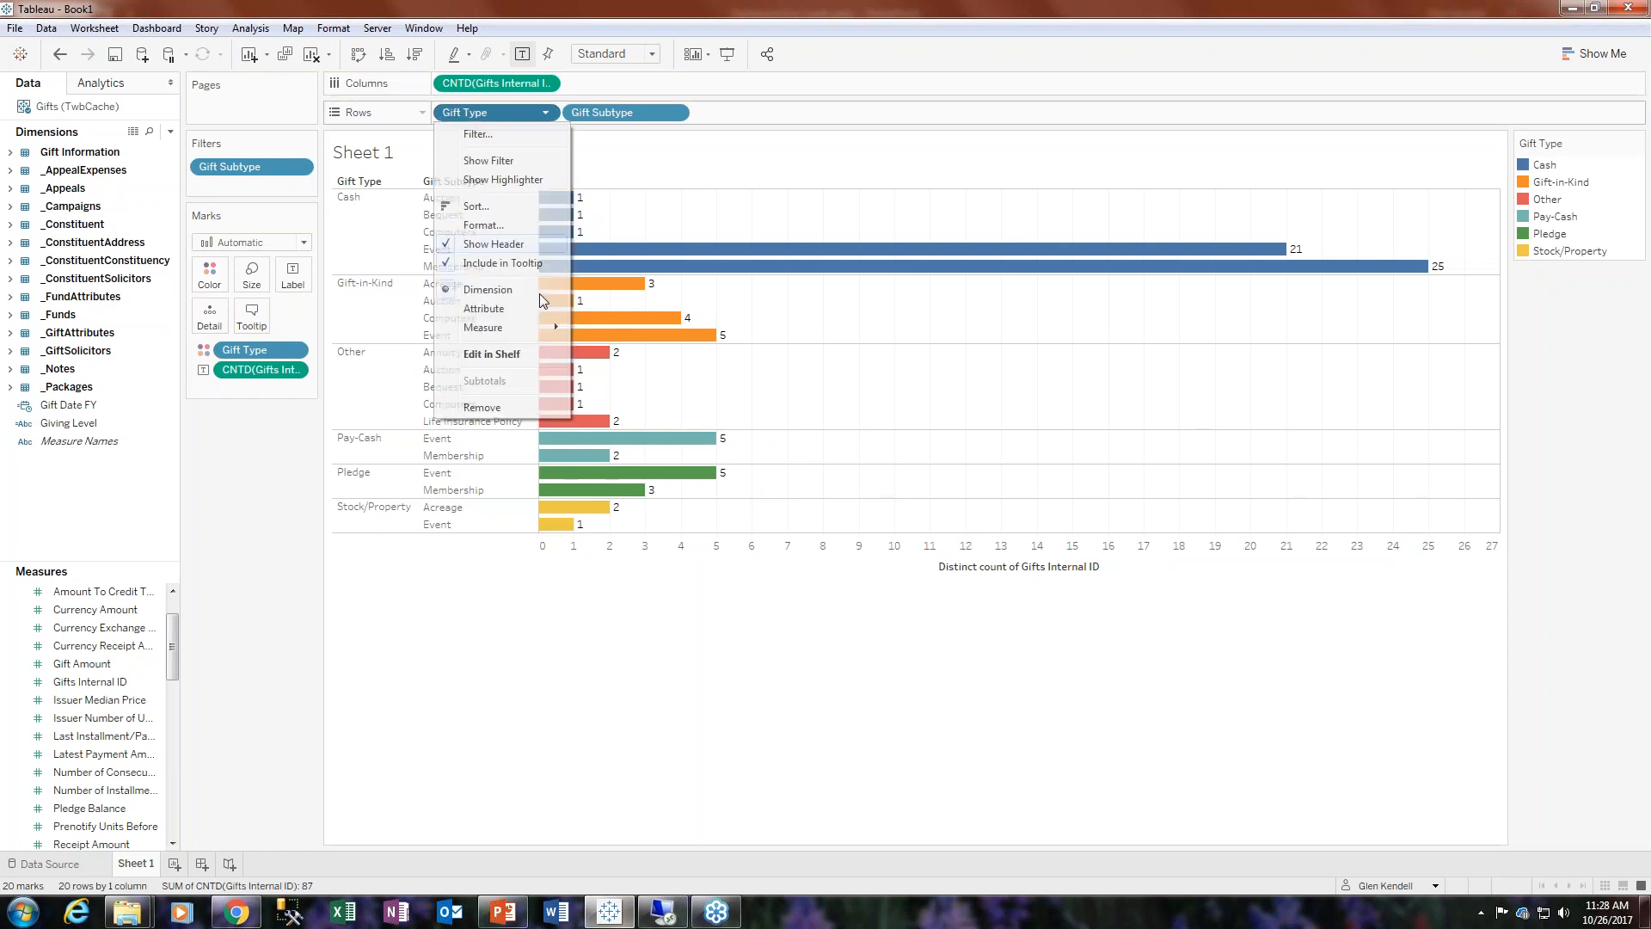
{"action": "left_click", "coordinate": [489, 416]}
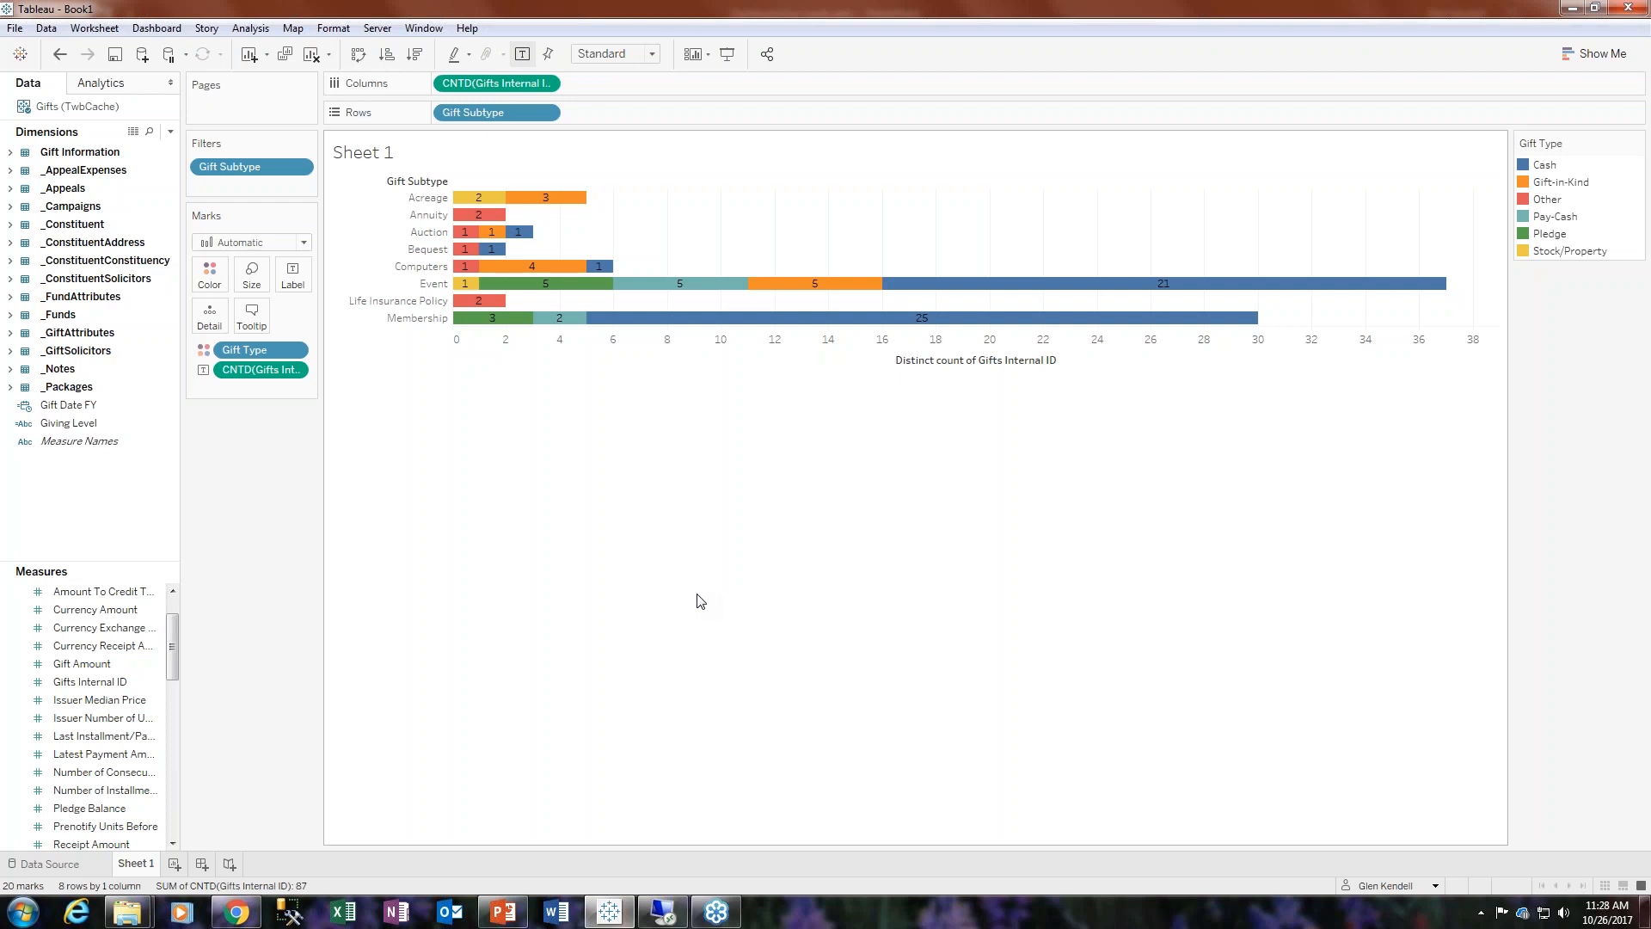
{"action": "left_click", "coordinate": [59, 55]}
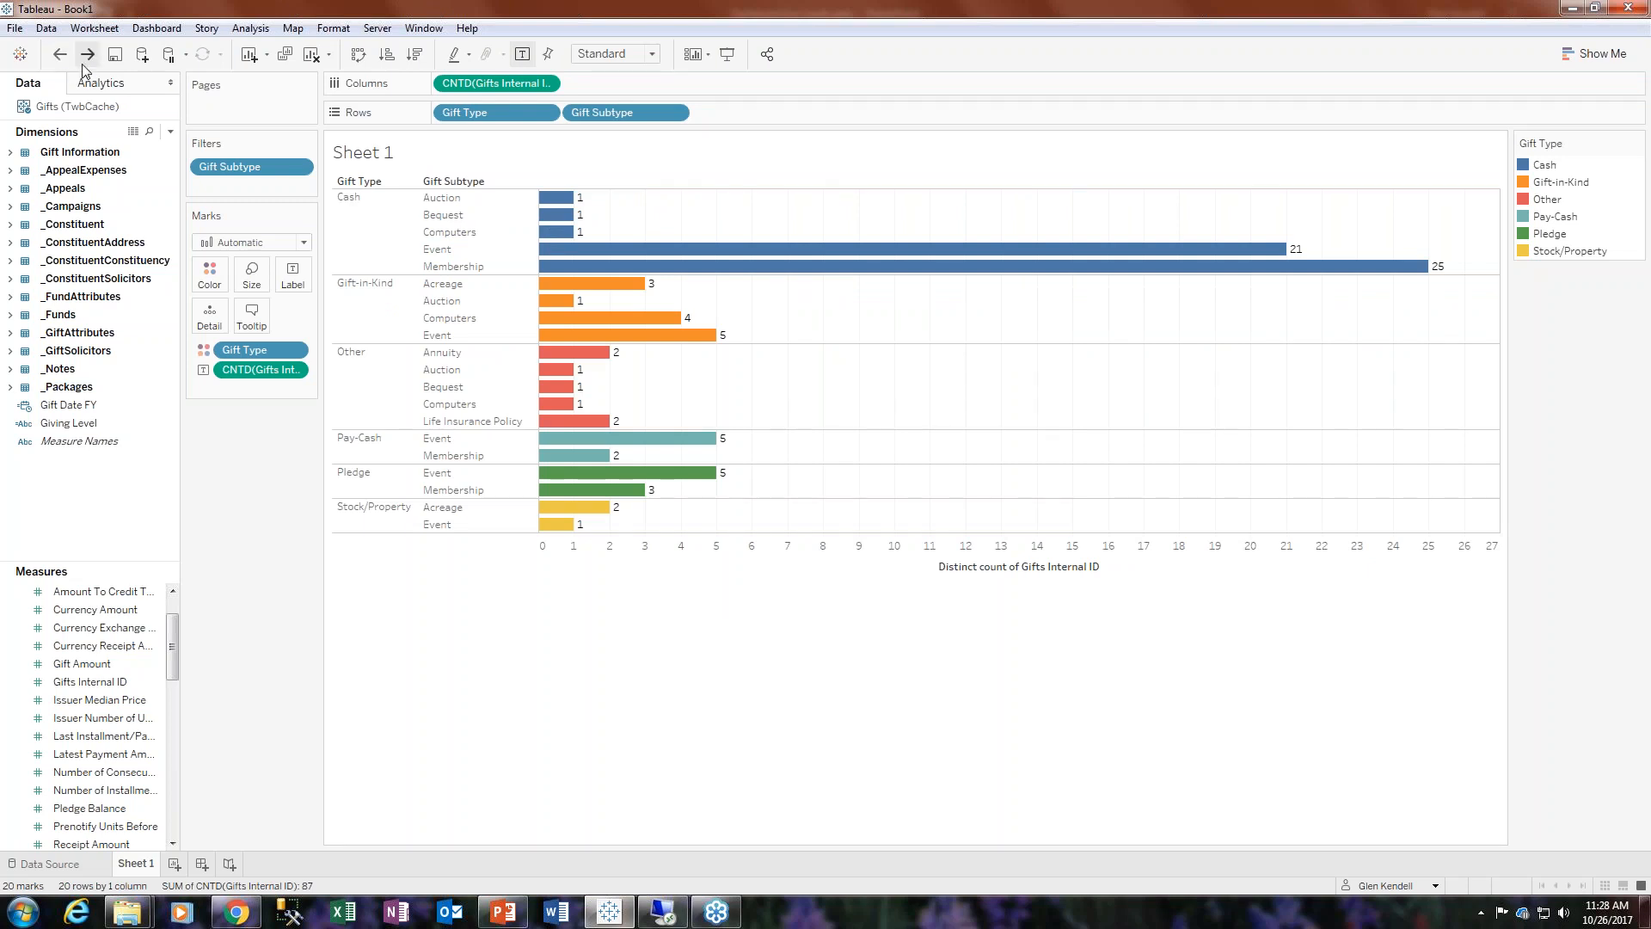
{"action": "left_click", "coordinate": [87, 55]}
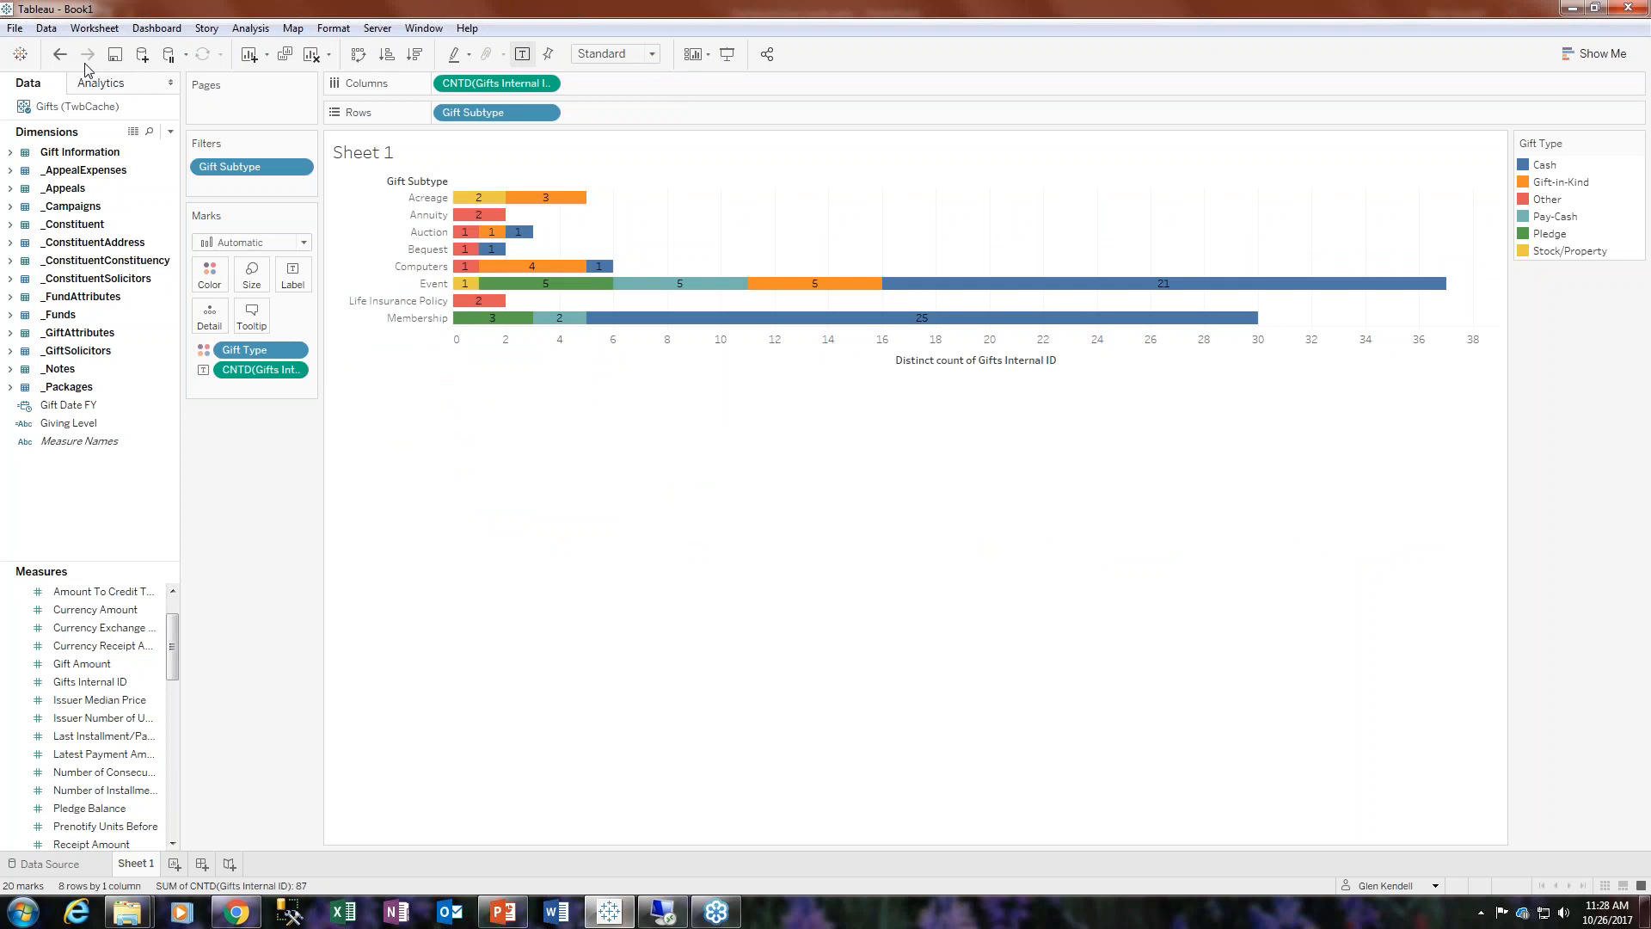
{"action": "left_click", "coordinate": [60, 55]}
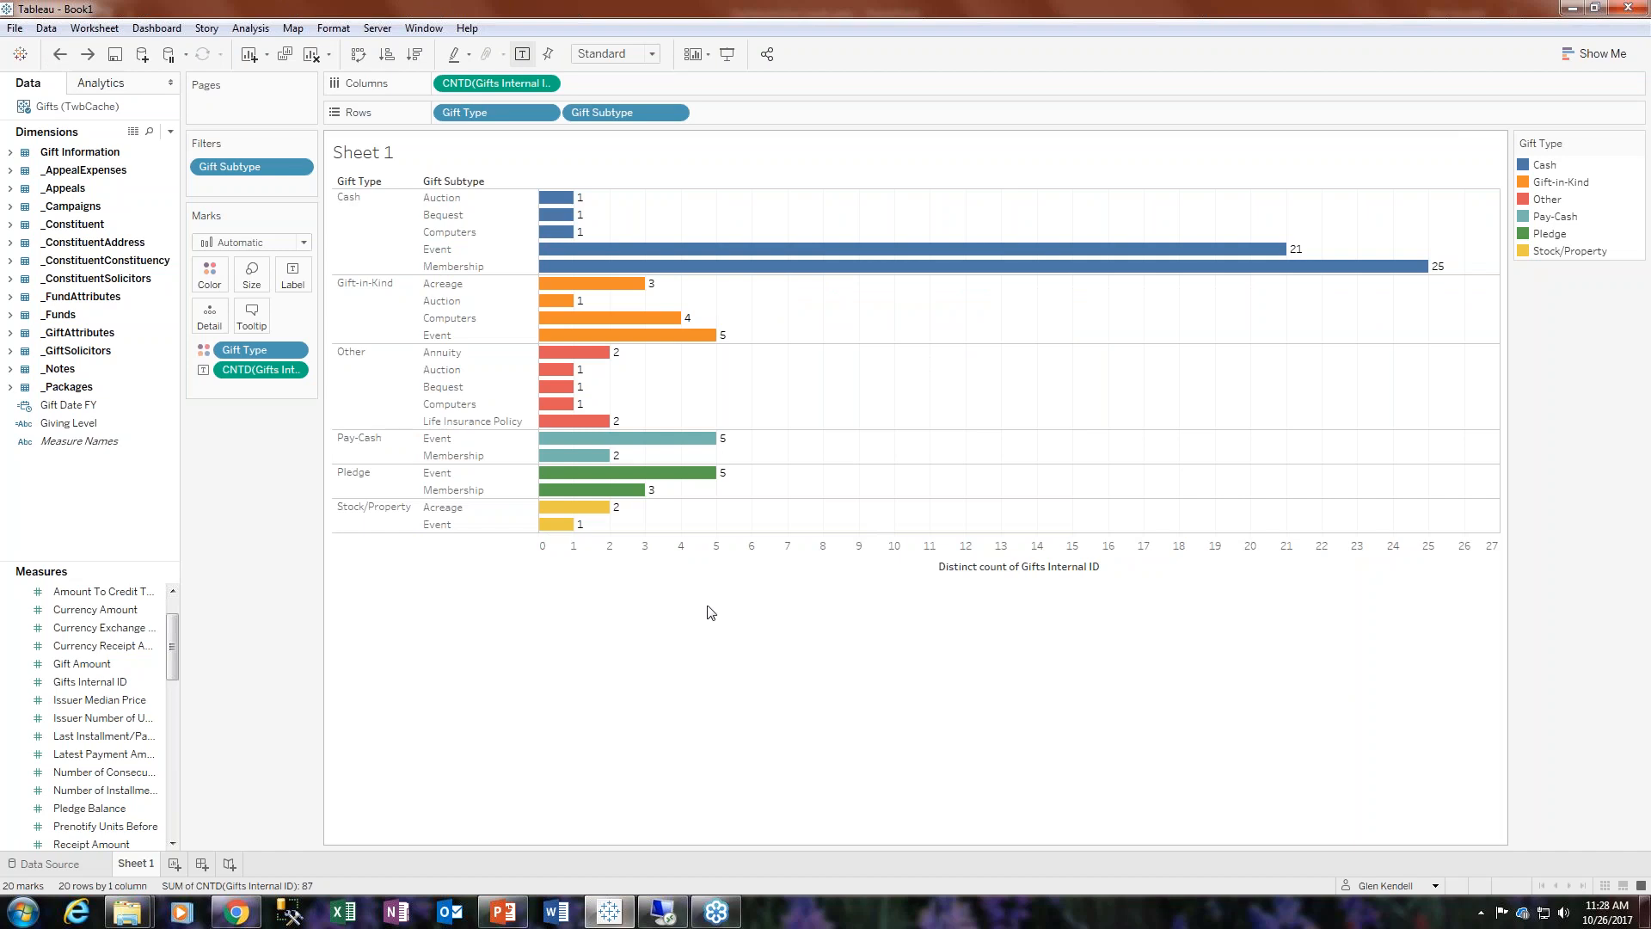
- Edit the tooltip to list Gift Type, Gift Subtype and the distinct count of Gifts Internal ID without field labels
{"action": "mouse_move", "coordinate": [688, 440]}
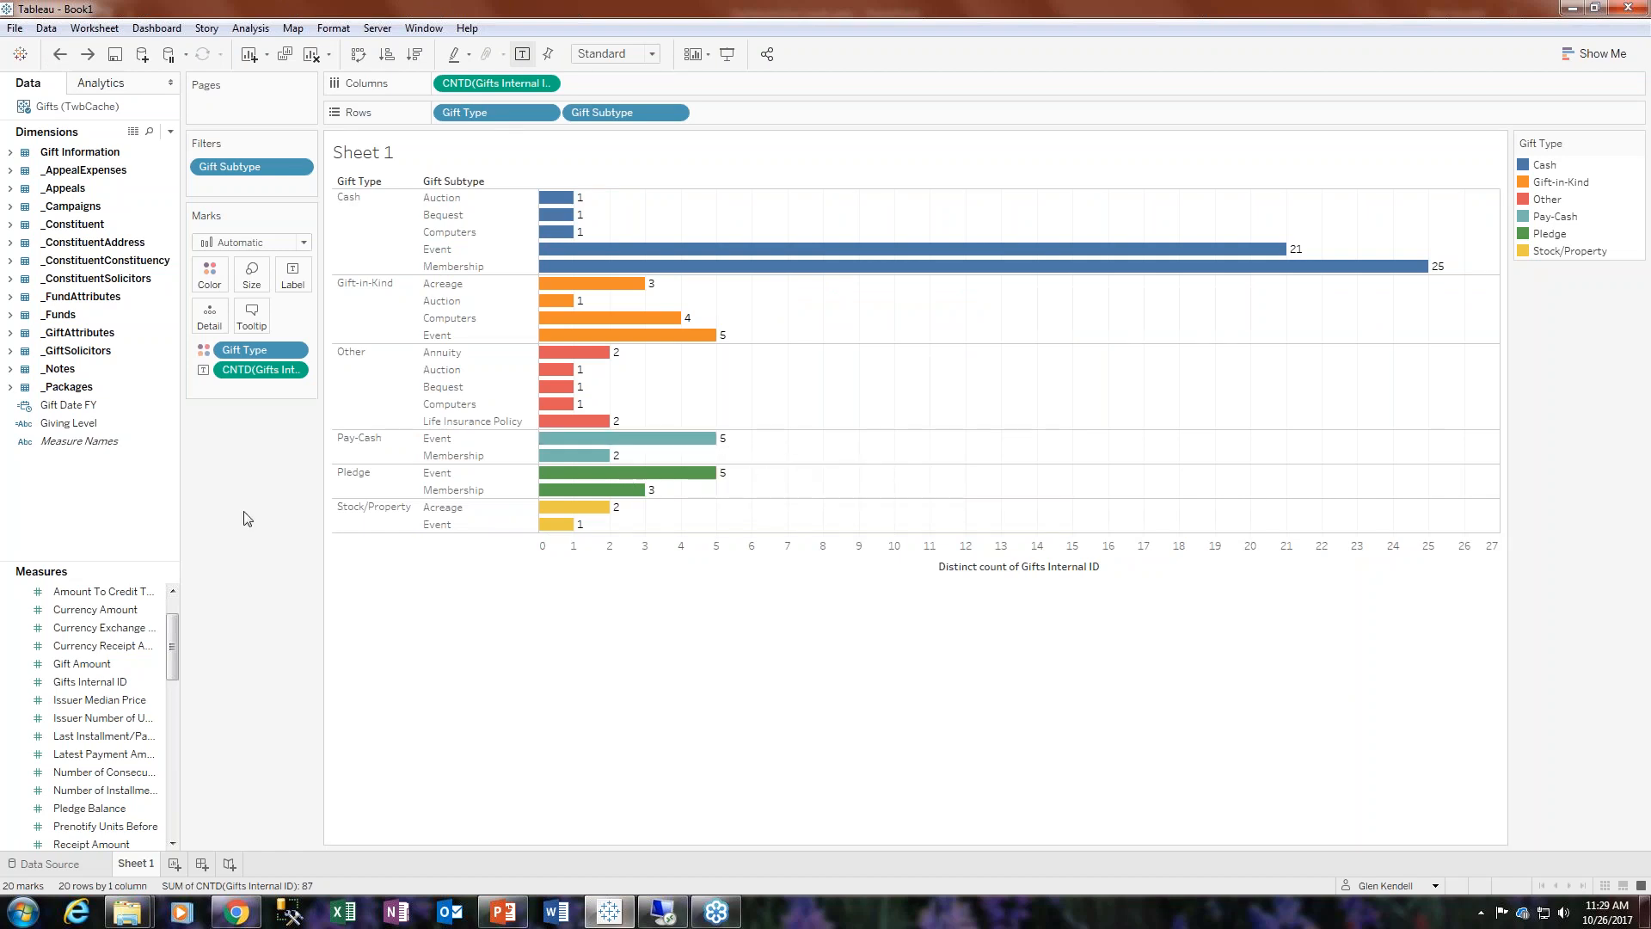
{"action": "mouse_move", "coordinate": [655, 340]}
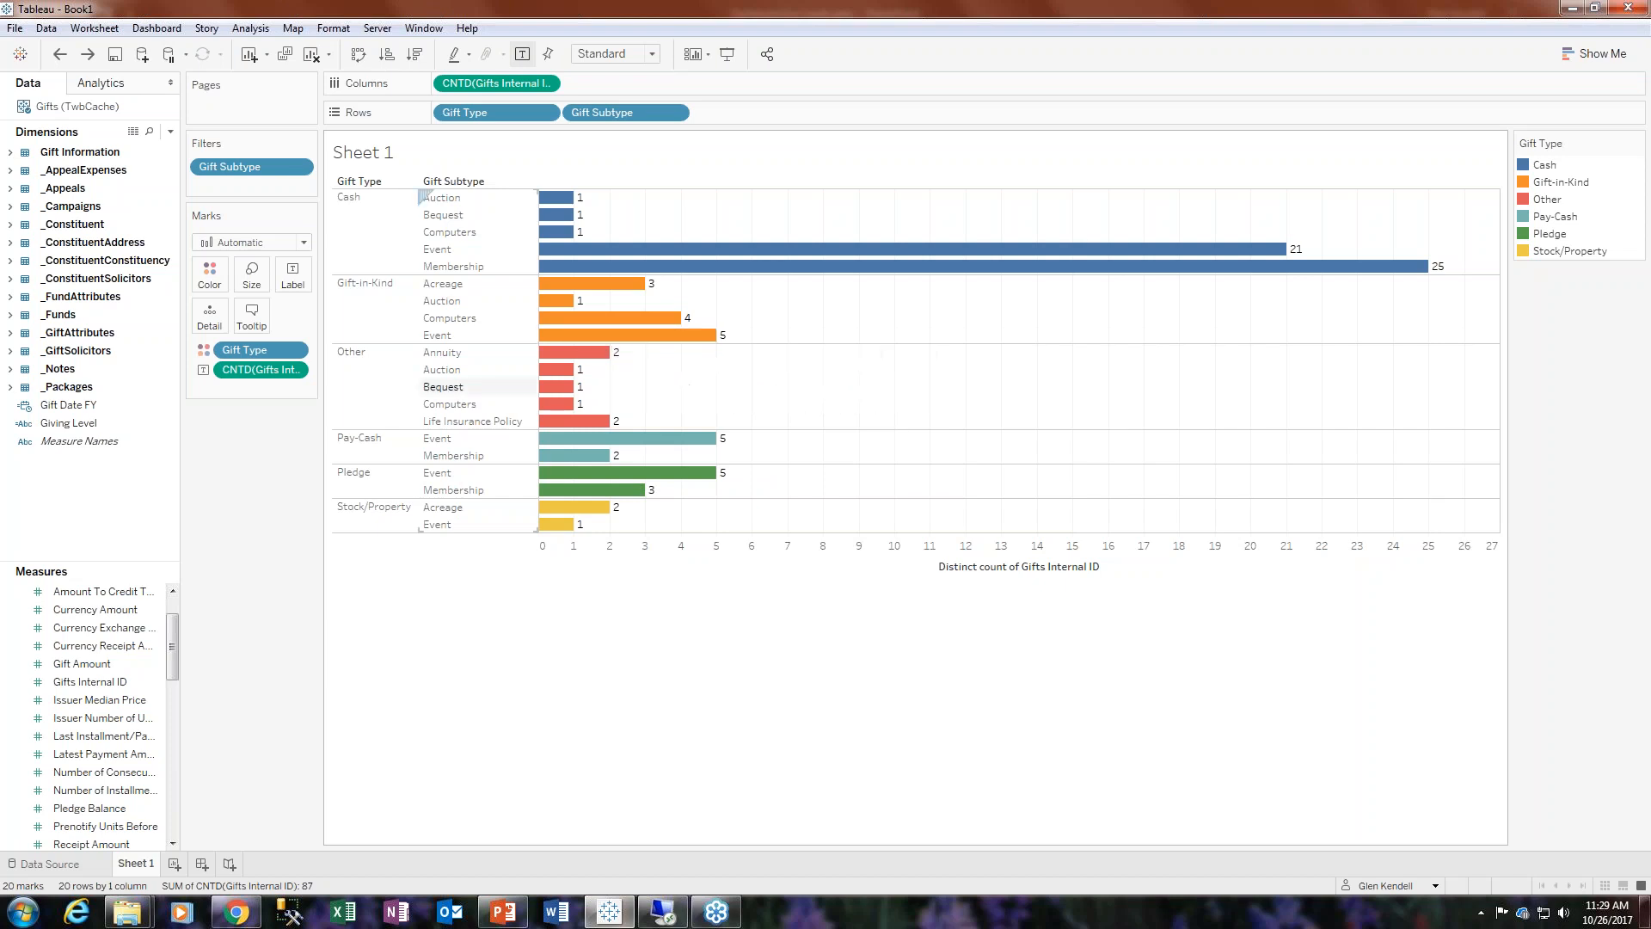
{"action": "left_click", "coordinate": [257, 317]}
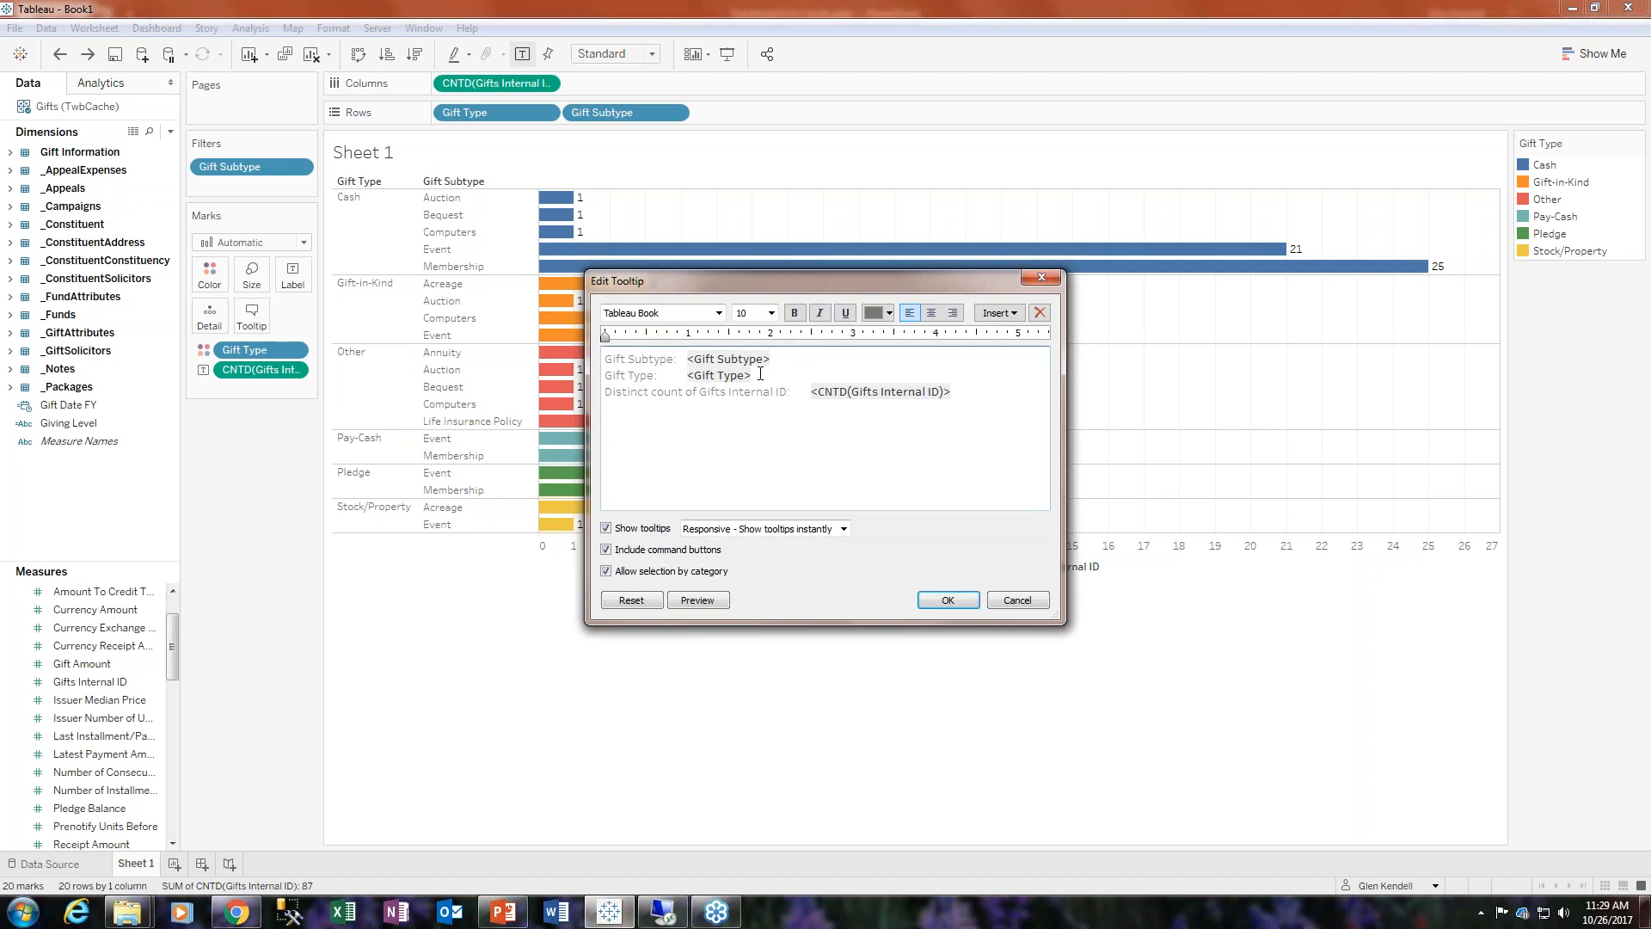
{"action": "left_click_drag", "start_coordinate": [687, 375], "coordinate": [603, 375]}
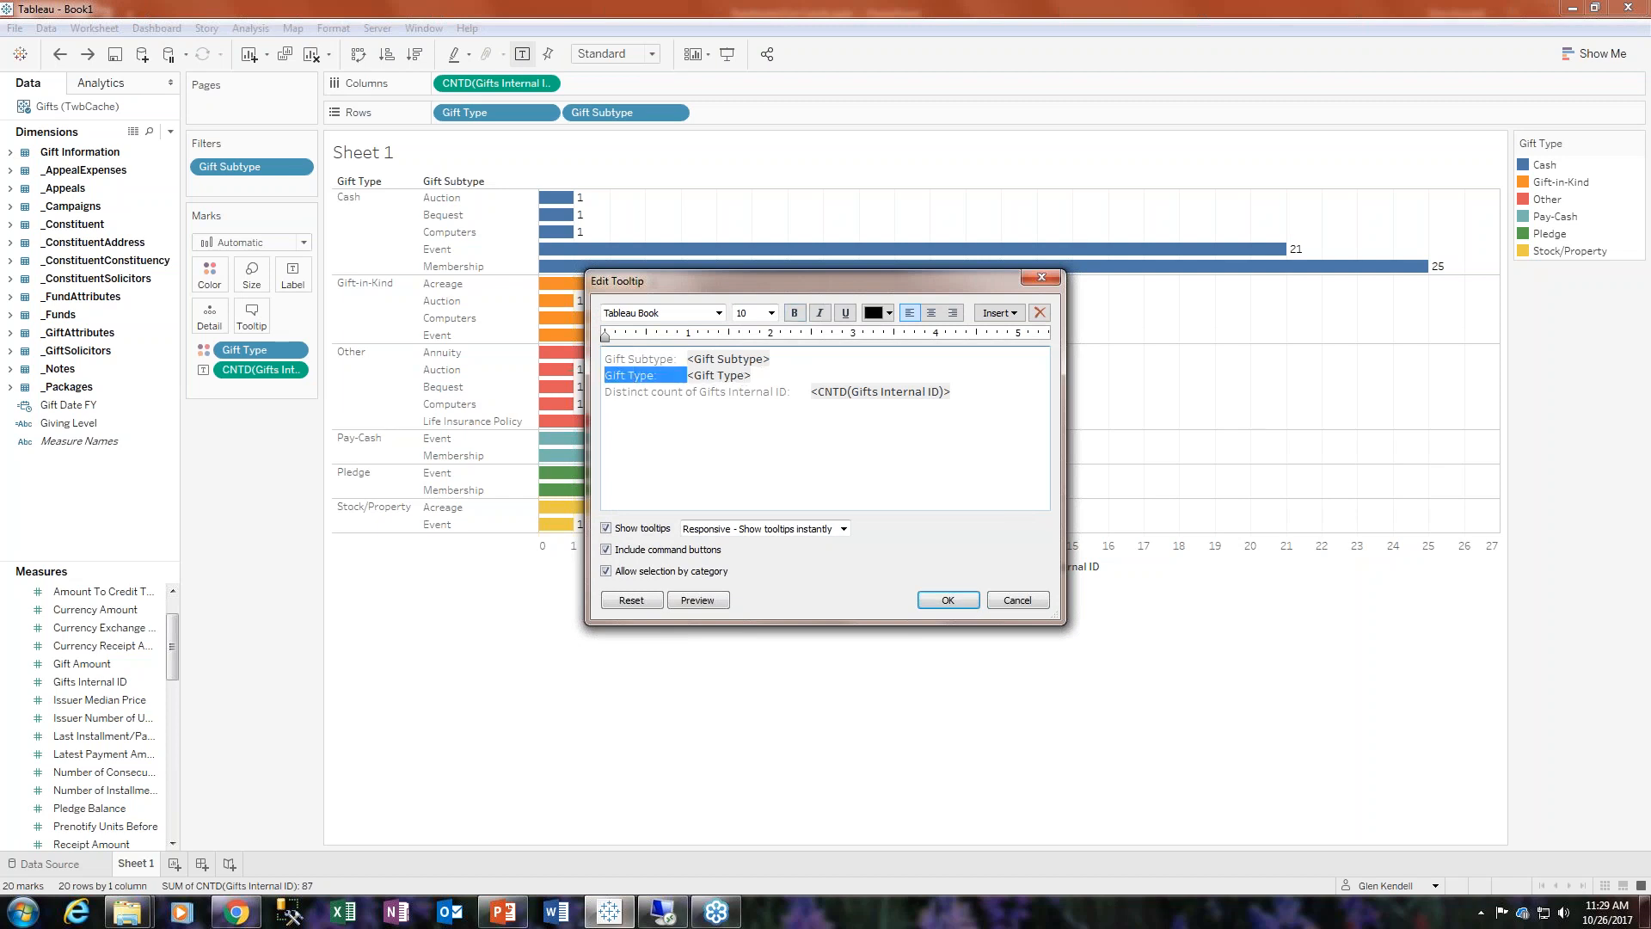
{"action": "key", "text": "BackSpace"}
{"action": "key", "text": "shift+End"}
{"action": "key", "text": "ctrl+c"}
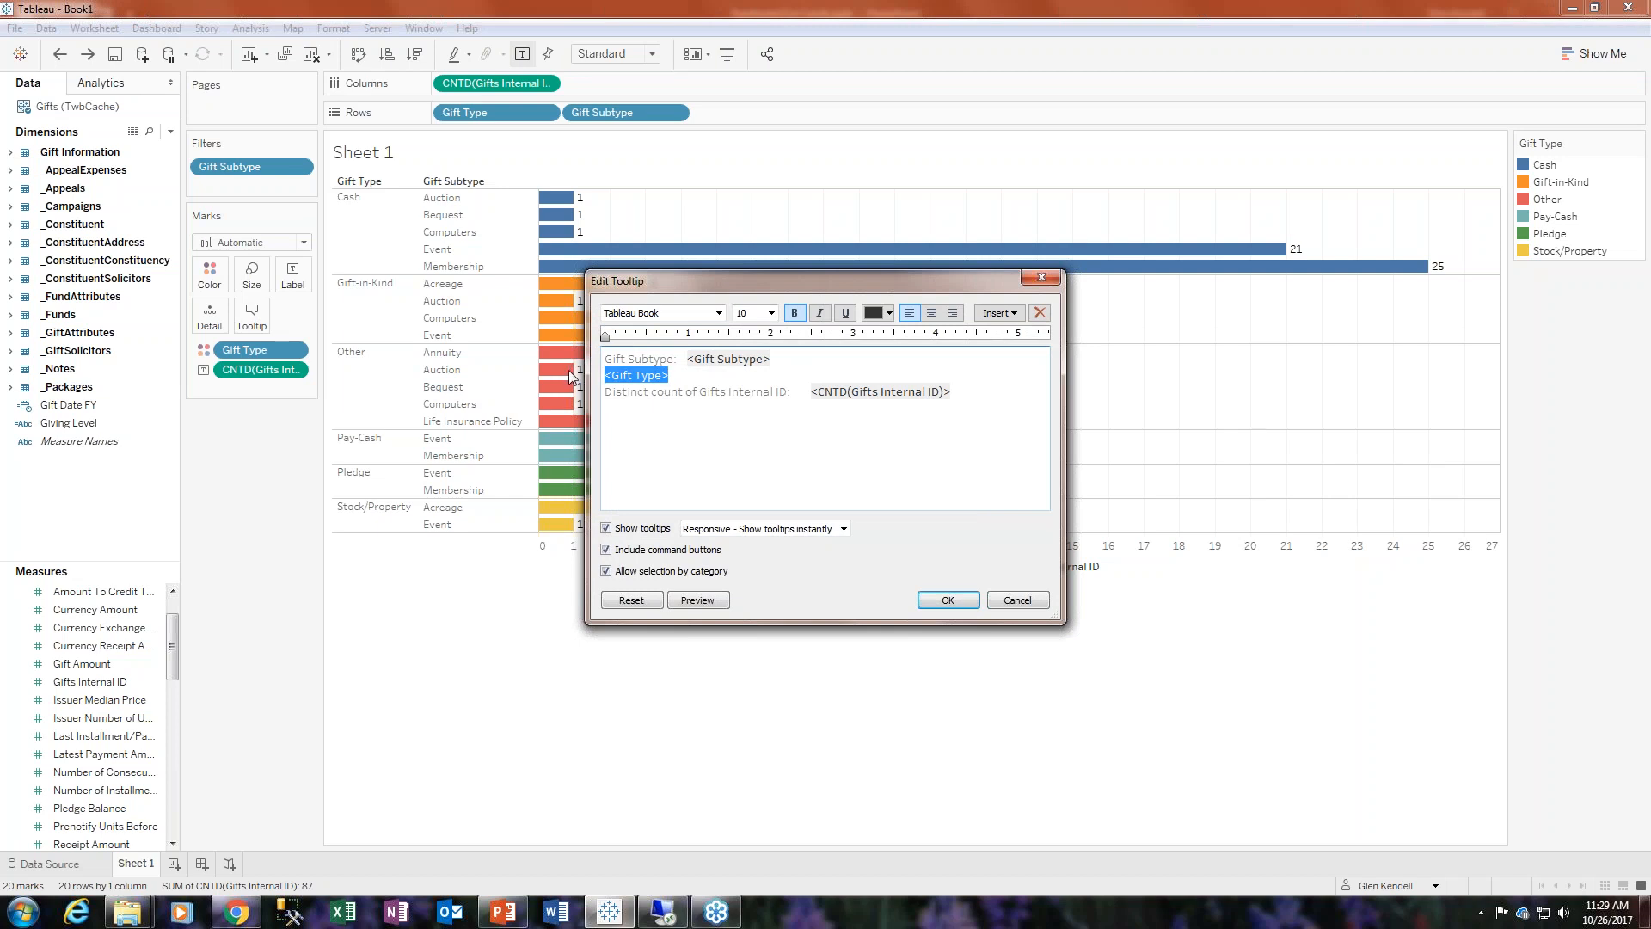
{"action": "key", "text": "BackSpace"}
{"action": "left_click", "coordinate": [602, 358]}
{"action": "key", "text": "ctrl+v"}
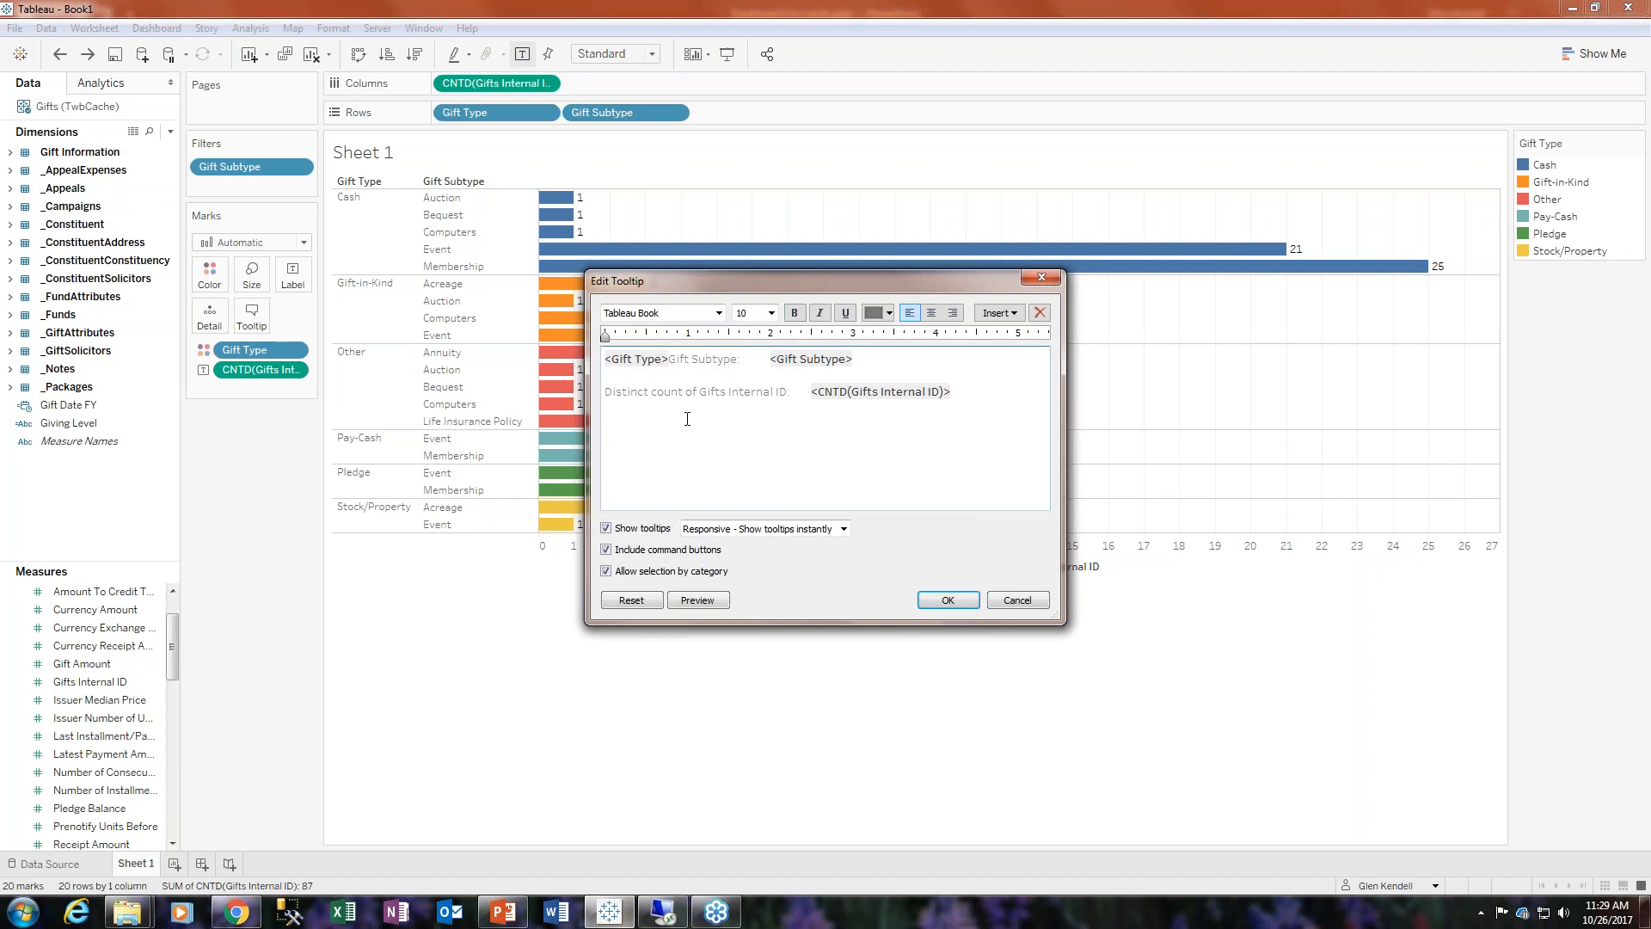
{"action": "key", "text": "Return"}
{"action": "left_click", "coordinate": [688, 360]}
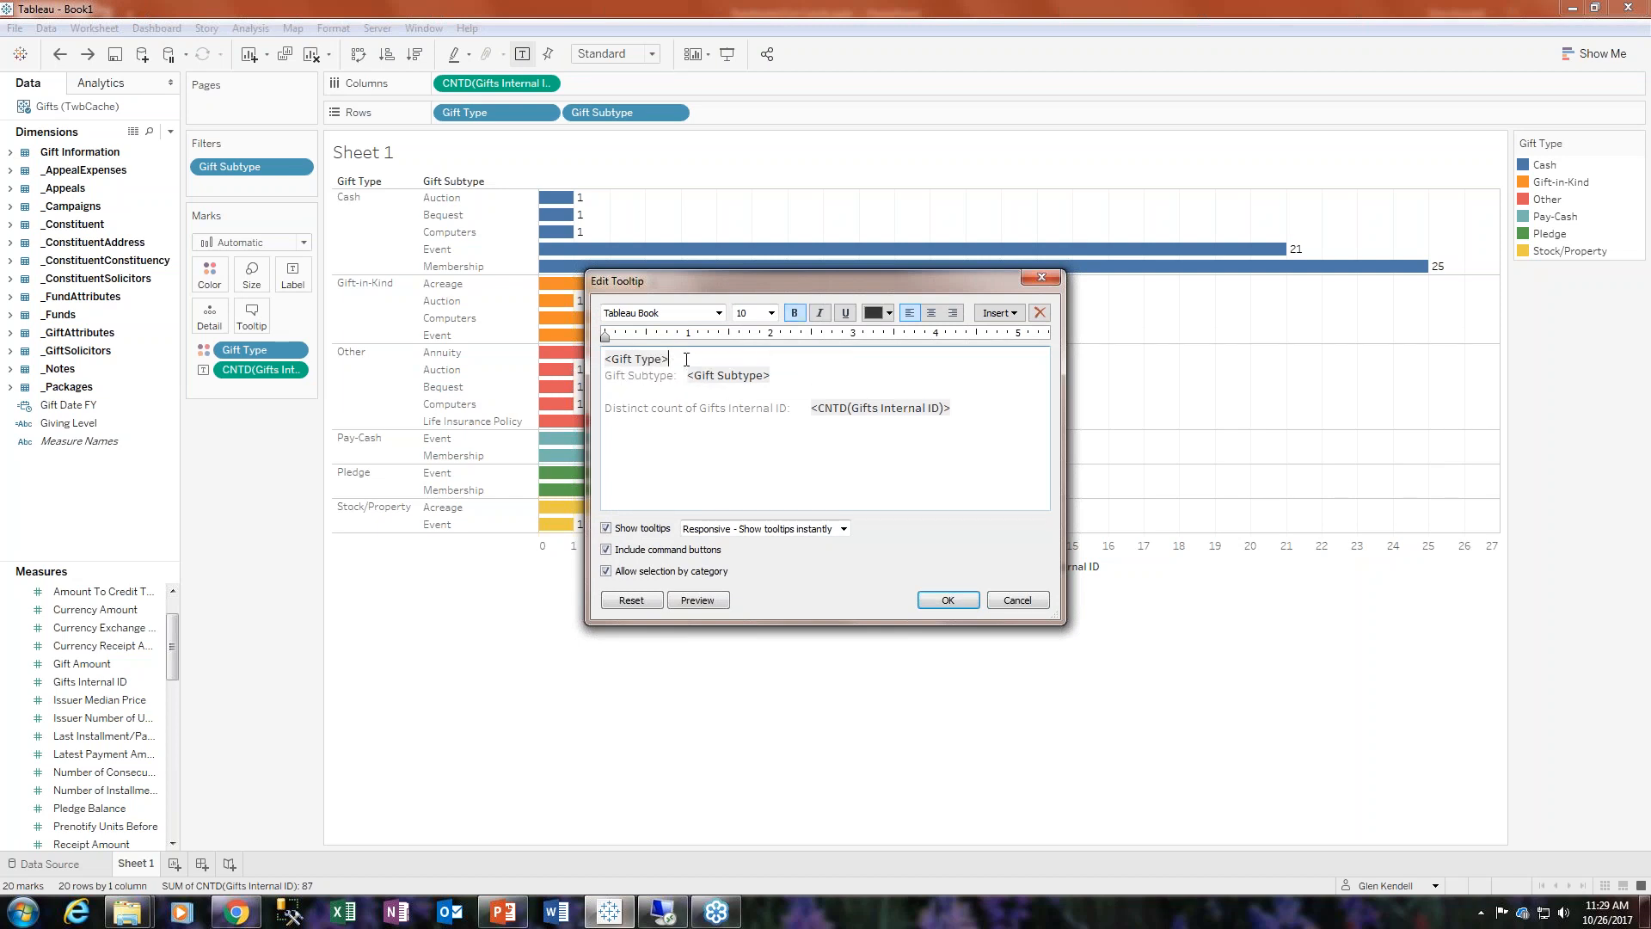
{"action": "left_click_drag", "start_coordinate": [689, 376], "coordinate": [602, 381]}
{"action": "key", "text": "Delete"}
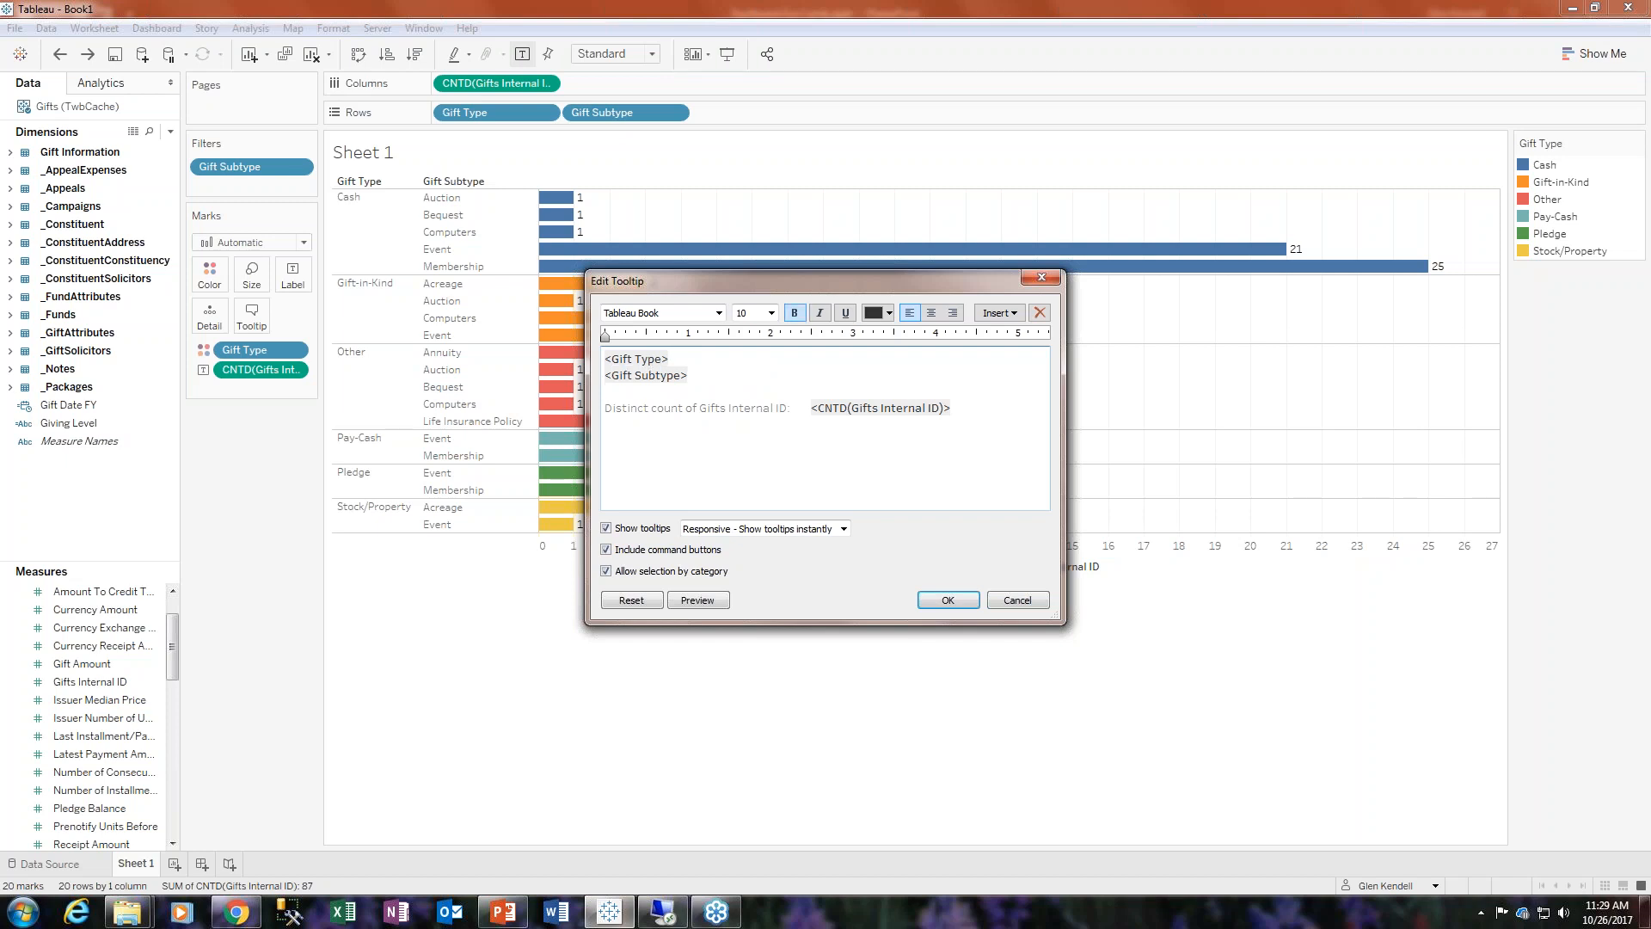
{"action": "key", "text": "Delete"}
{"action": "left_click_drag", "start_coordinate": [810, 392], "coordinate": [607, 357]}
{"action": "key", "text": "Delete"}
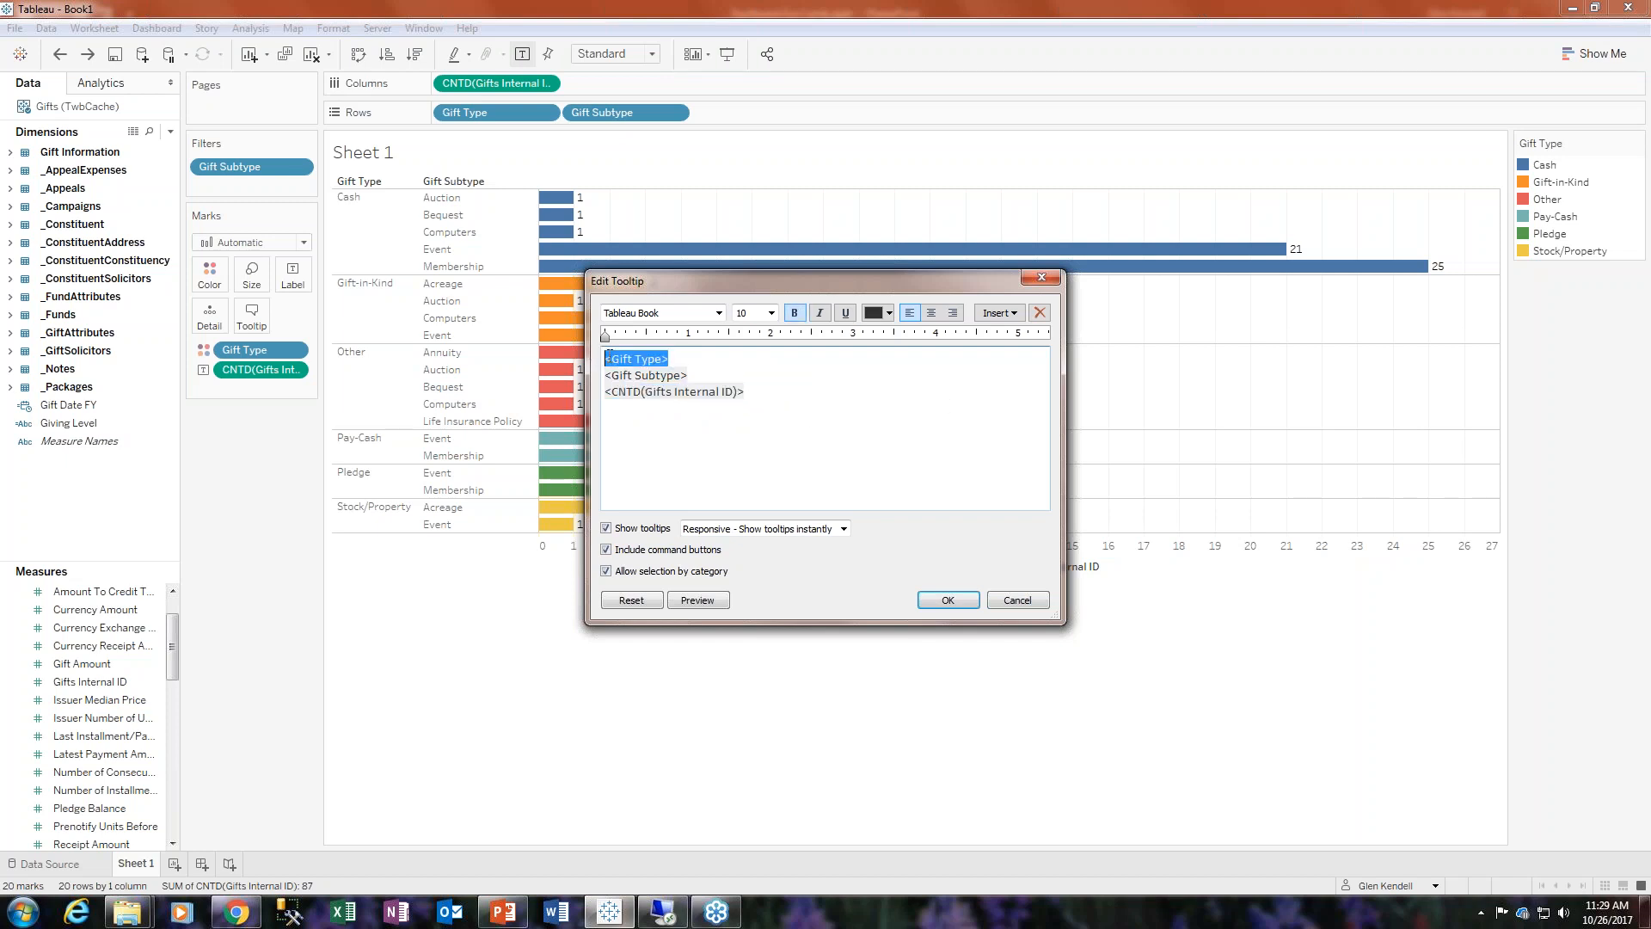
- Format the tooltip's Gift Type line at size 16, in orange and bold
{"action": "left_click", "coordinate": [770, 313]}
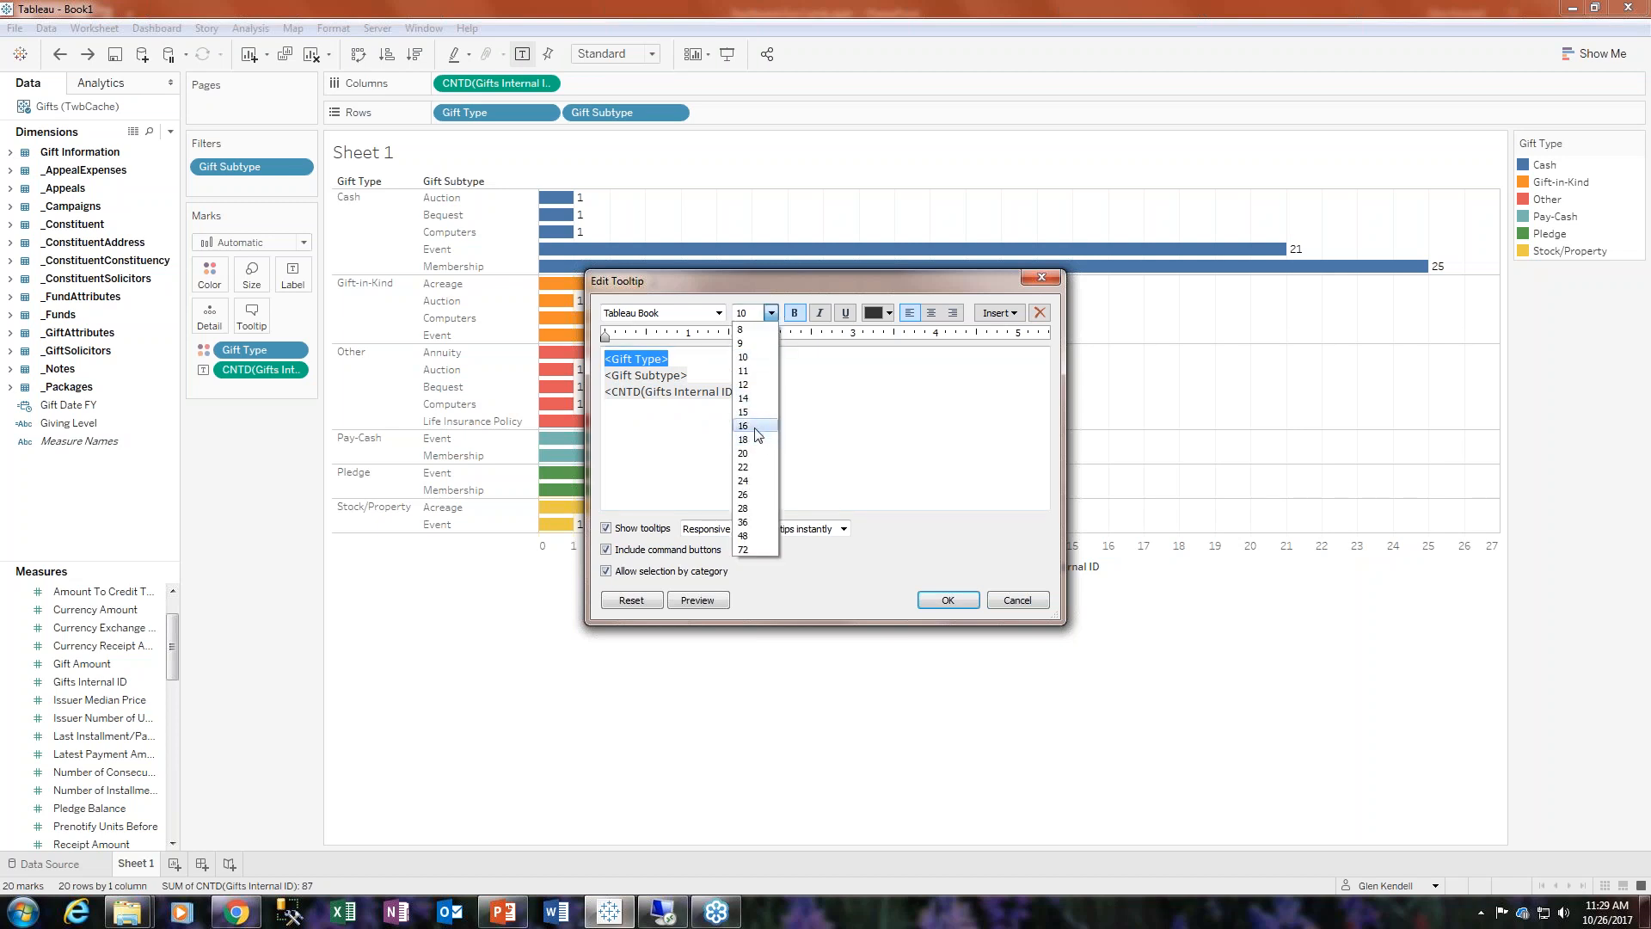
{"action": "left_click", "coordinate": [743, 426]}
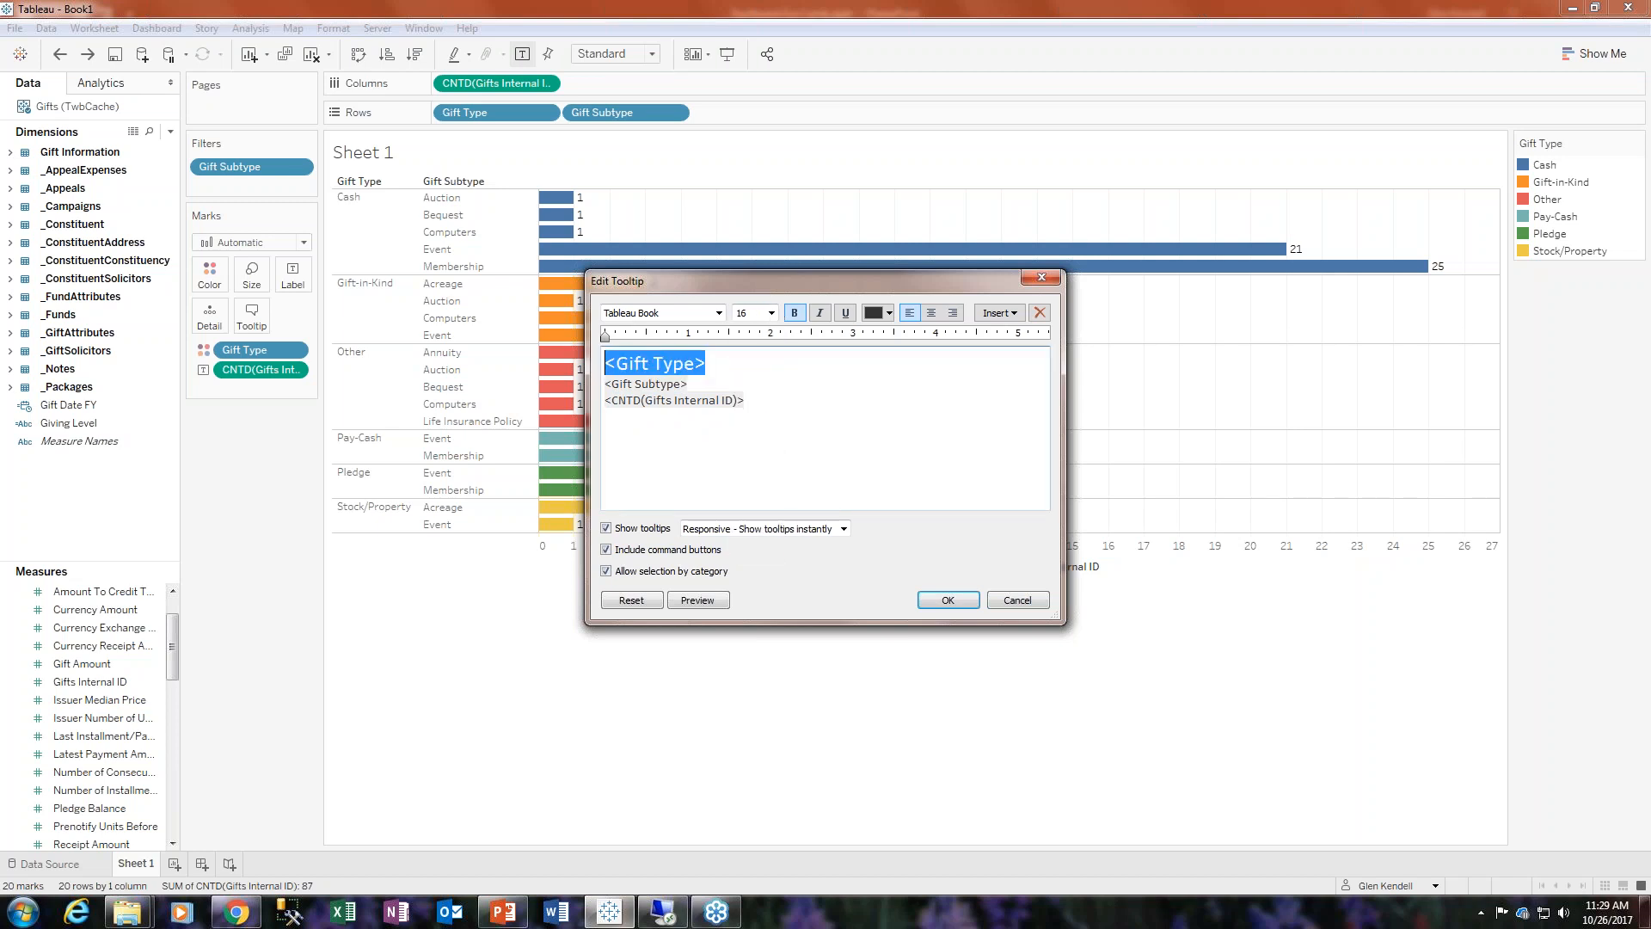
{"action": "left_click", "coordinate": [890, 313]}
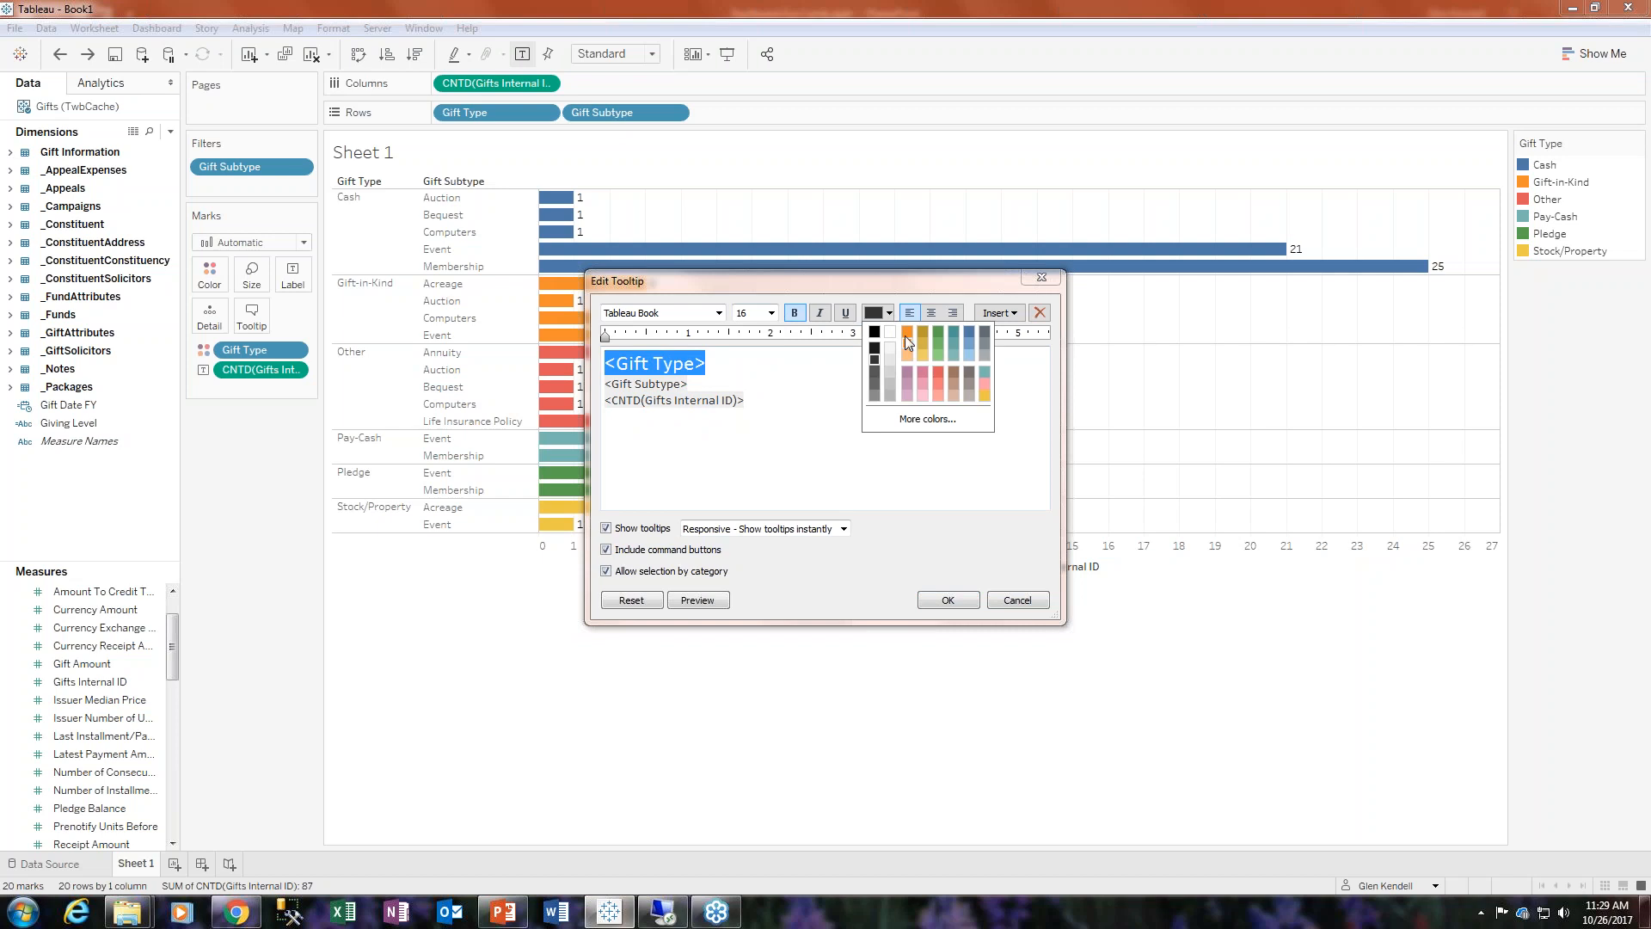
{"action": "left_click", "coordinate": [906, 336]}
{"action": "left_click", "coordinate": [795, 313]}
- Set the tooltip's Gift Subtype and distinct count lines to size 14 and apply the tooltip
{"action": "left_click_drag", "start_coordinate": [746, 405], "coordinate": [606, 380]}
{"action": "left_click", "coordinate": [771, 313]}
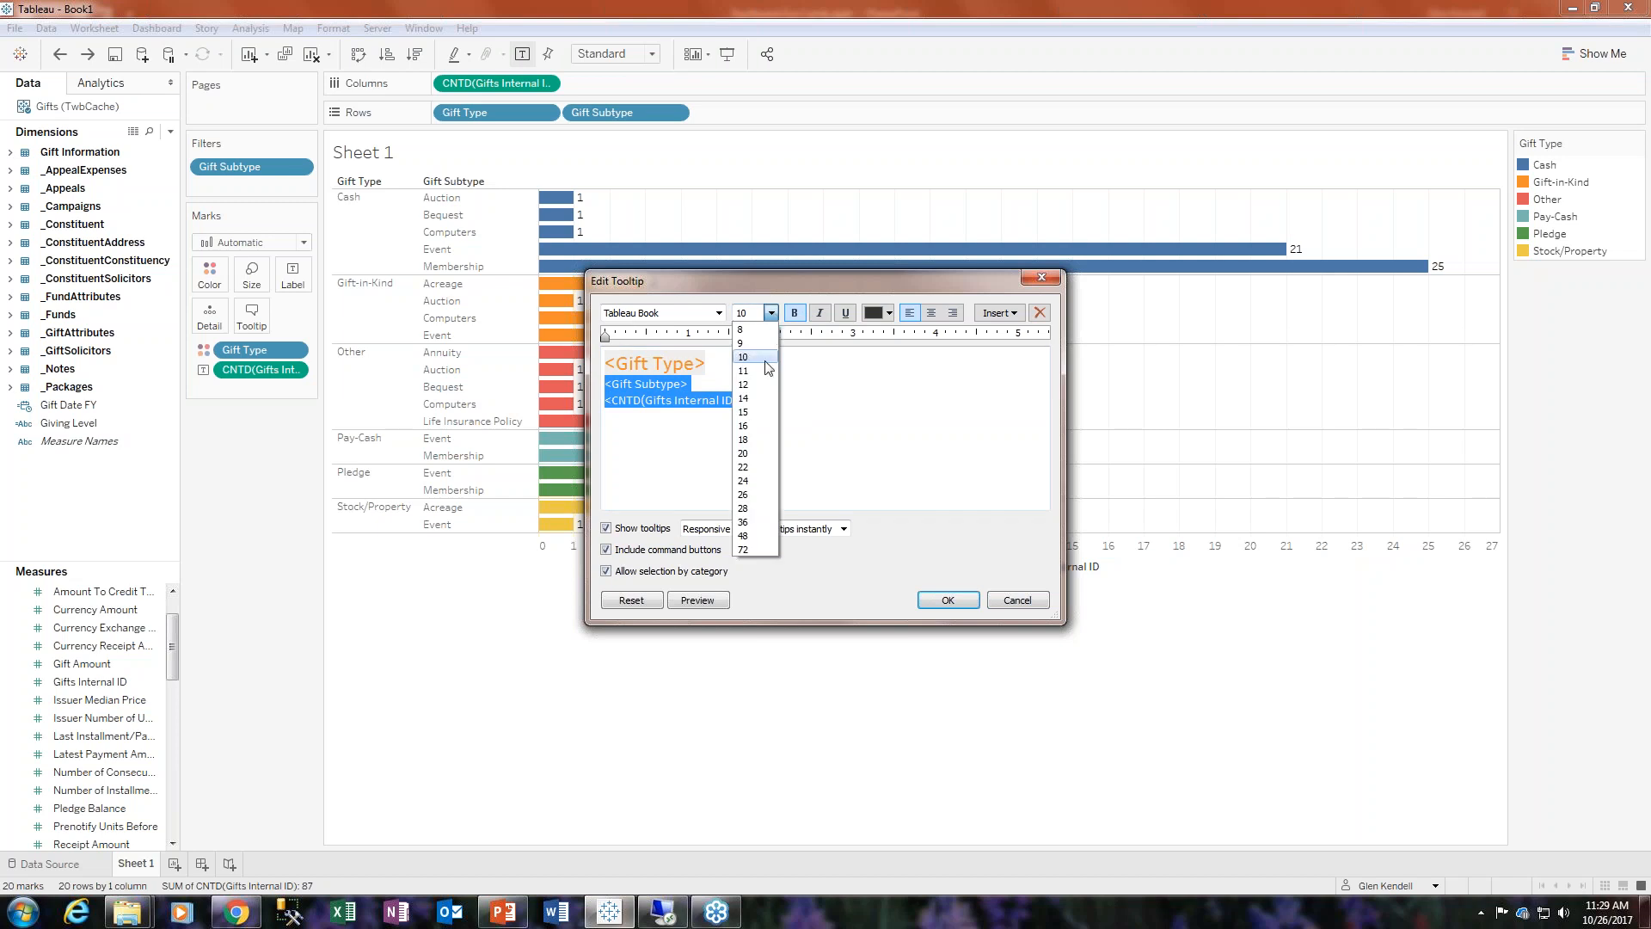
{"action": "left_click", "coordinate": [765, 398]}
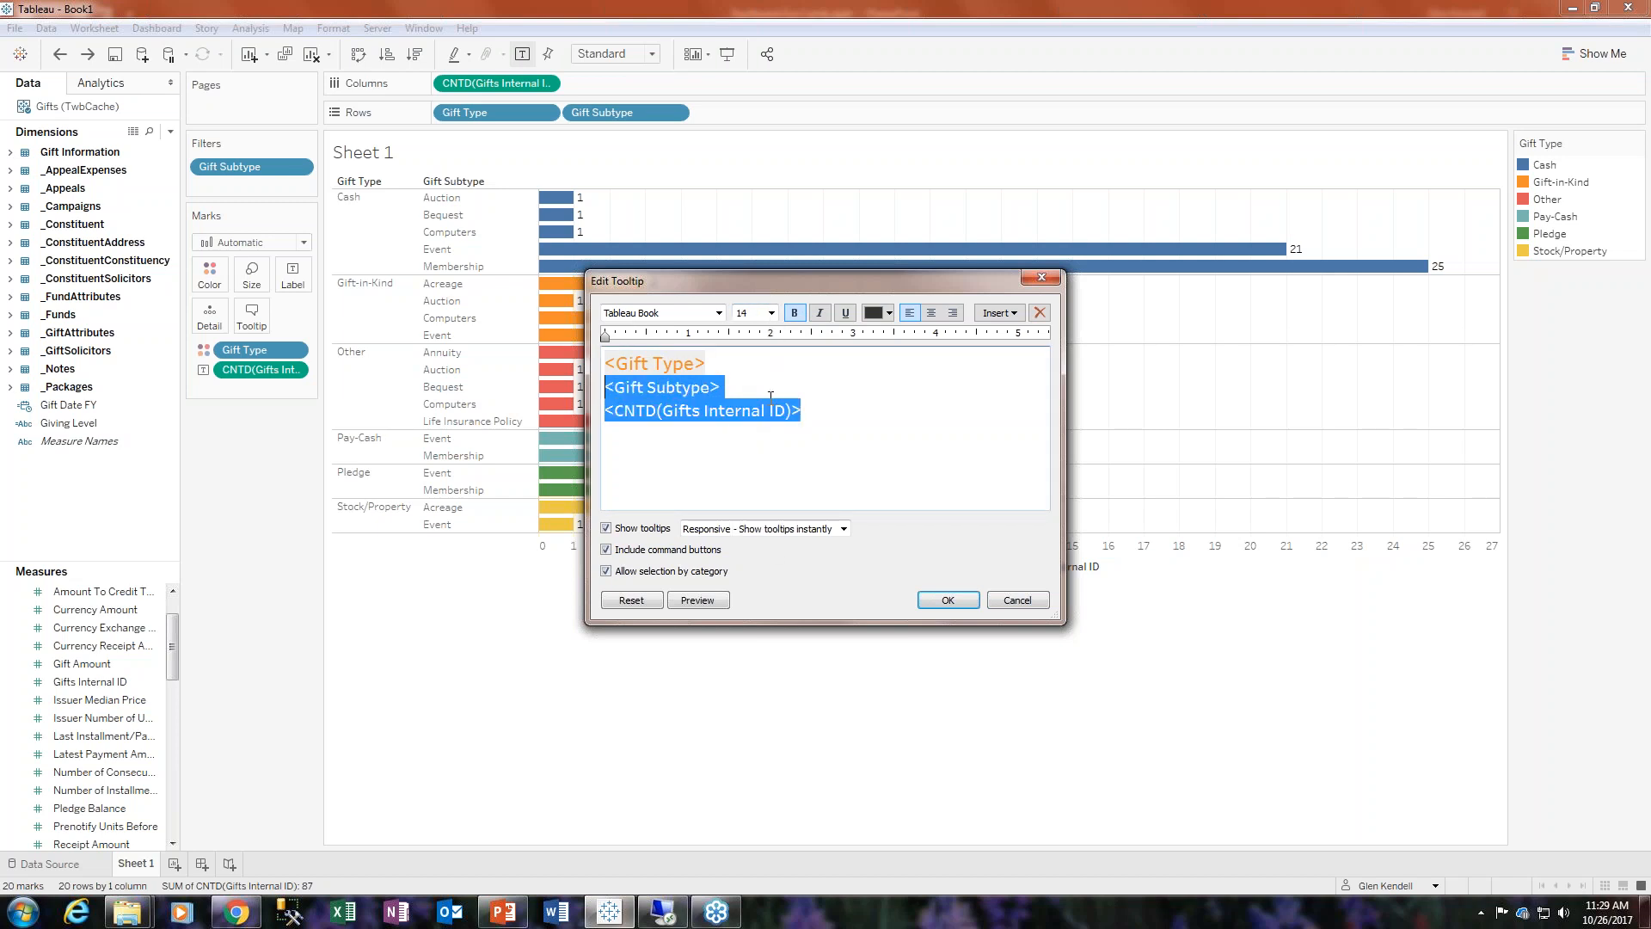
{"action": "left_click", "coordinate": [953, 607]}
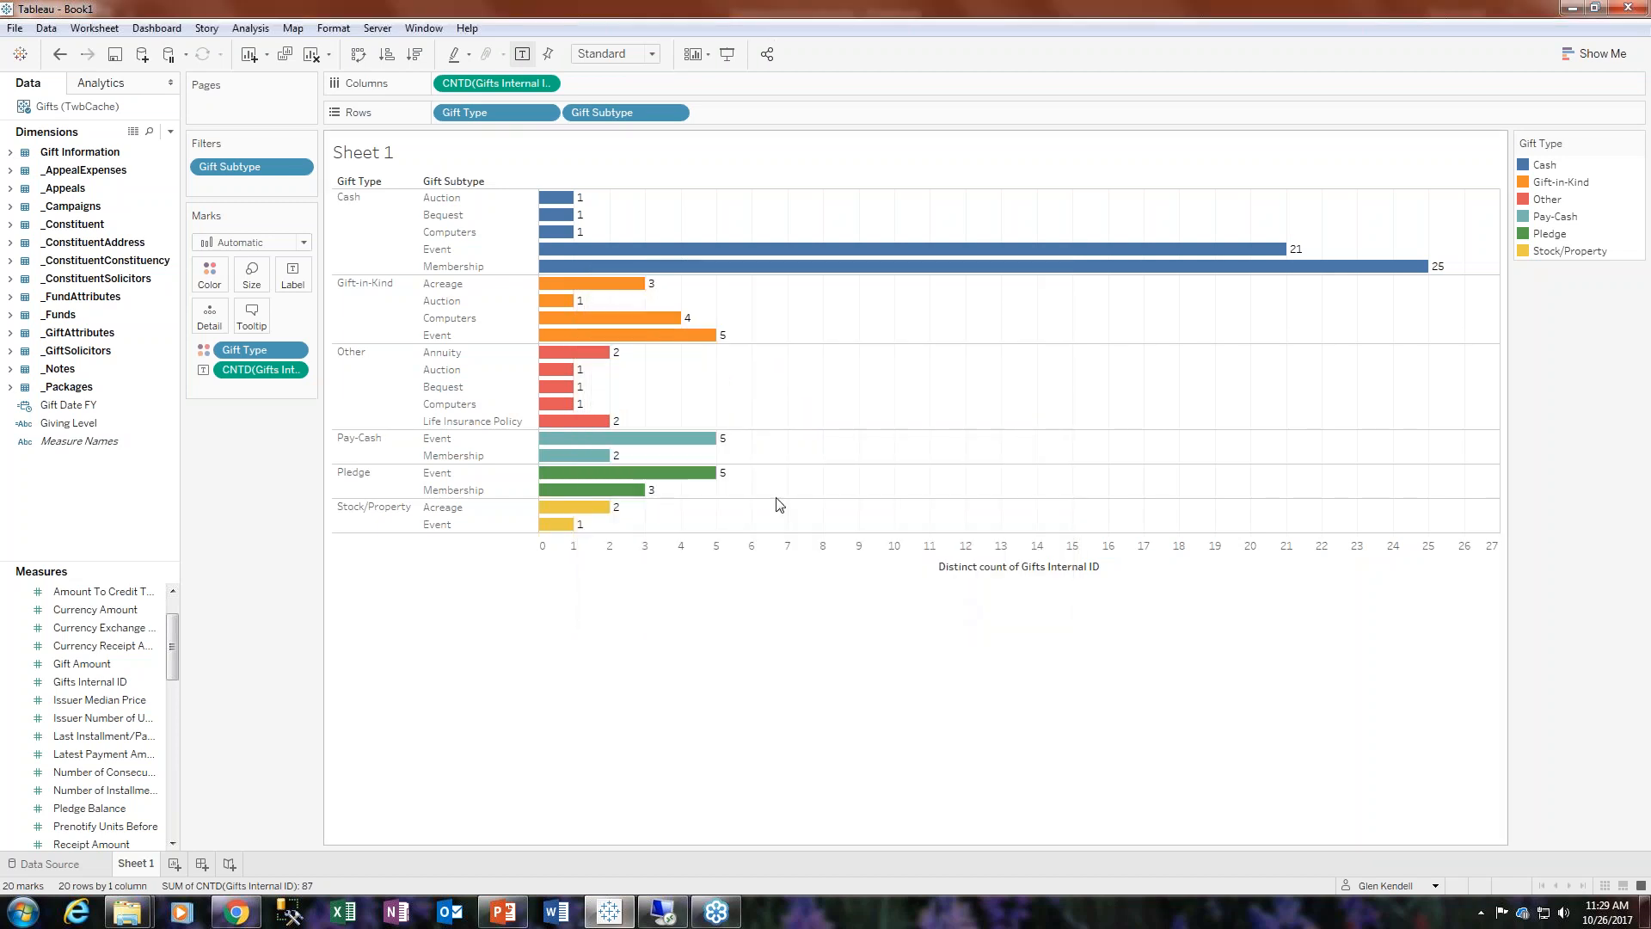
- Put Gift Type and Gift Subtype on one tooltip line separated by a dash, format that line at size 16 in orange, and apply
{"action": "mouse_move", "coordinate": [701, 443]}
{"action": "mouse_move", "coordinate": [593, 425]}
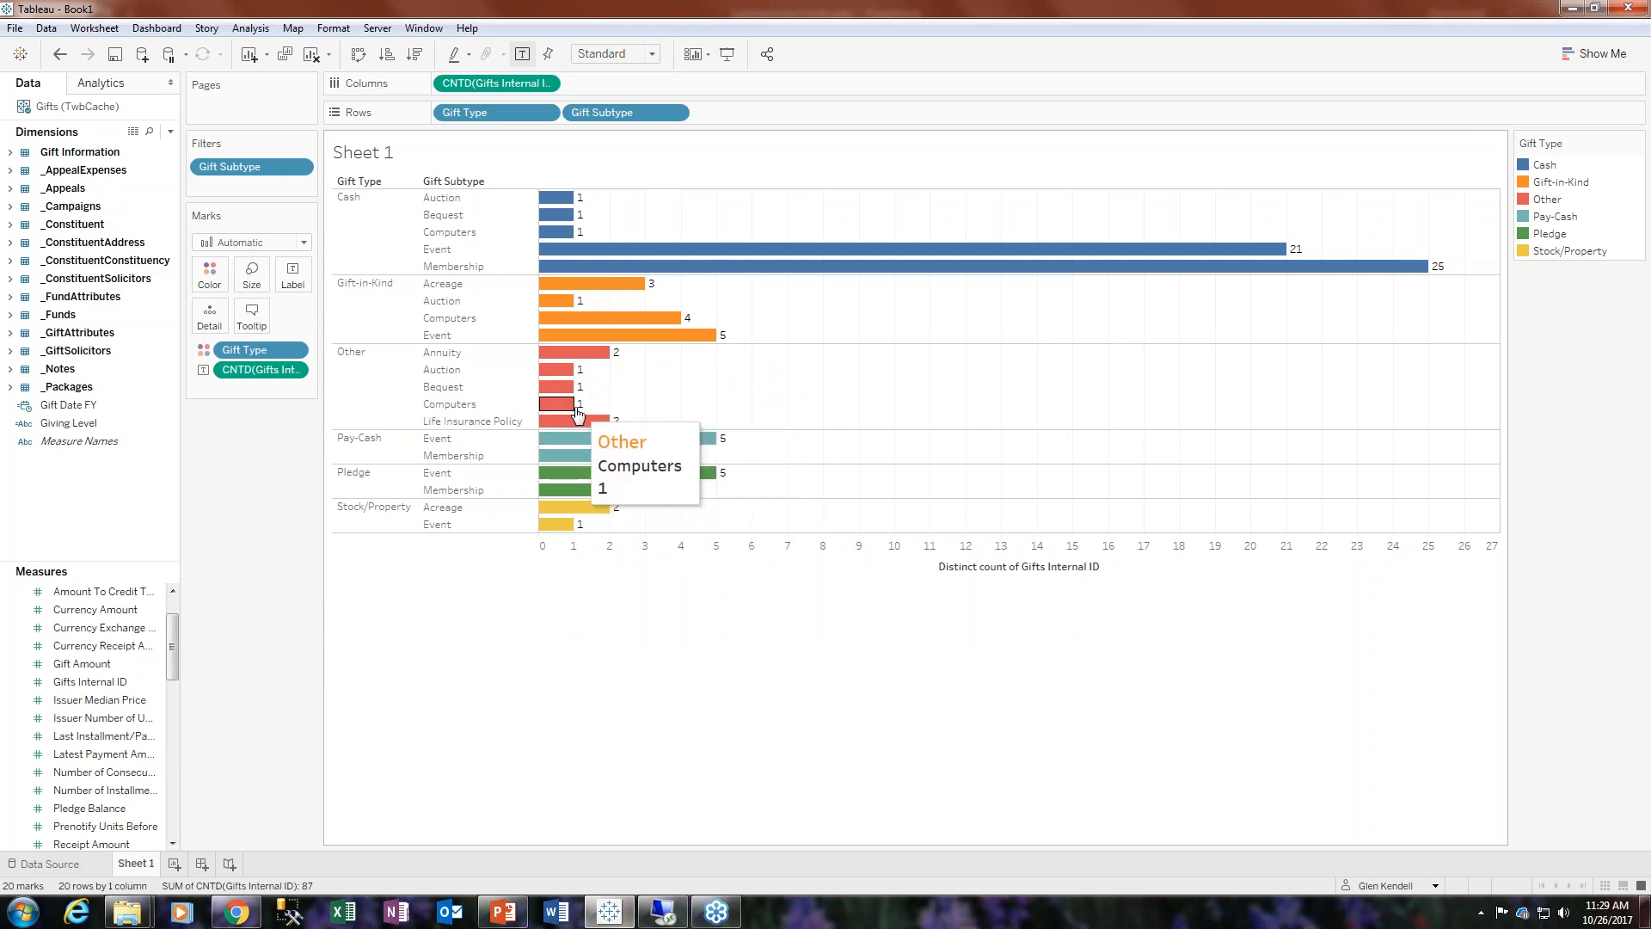
{"action": "mouse_move", "coordinate": [563, 373]}
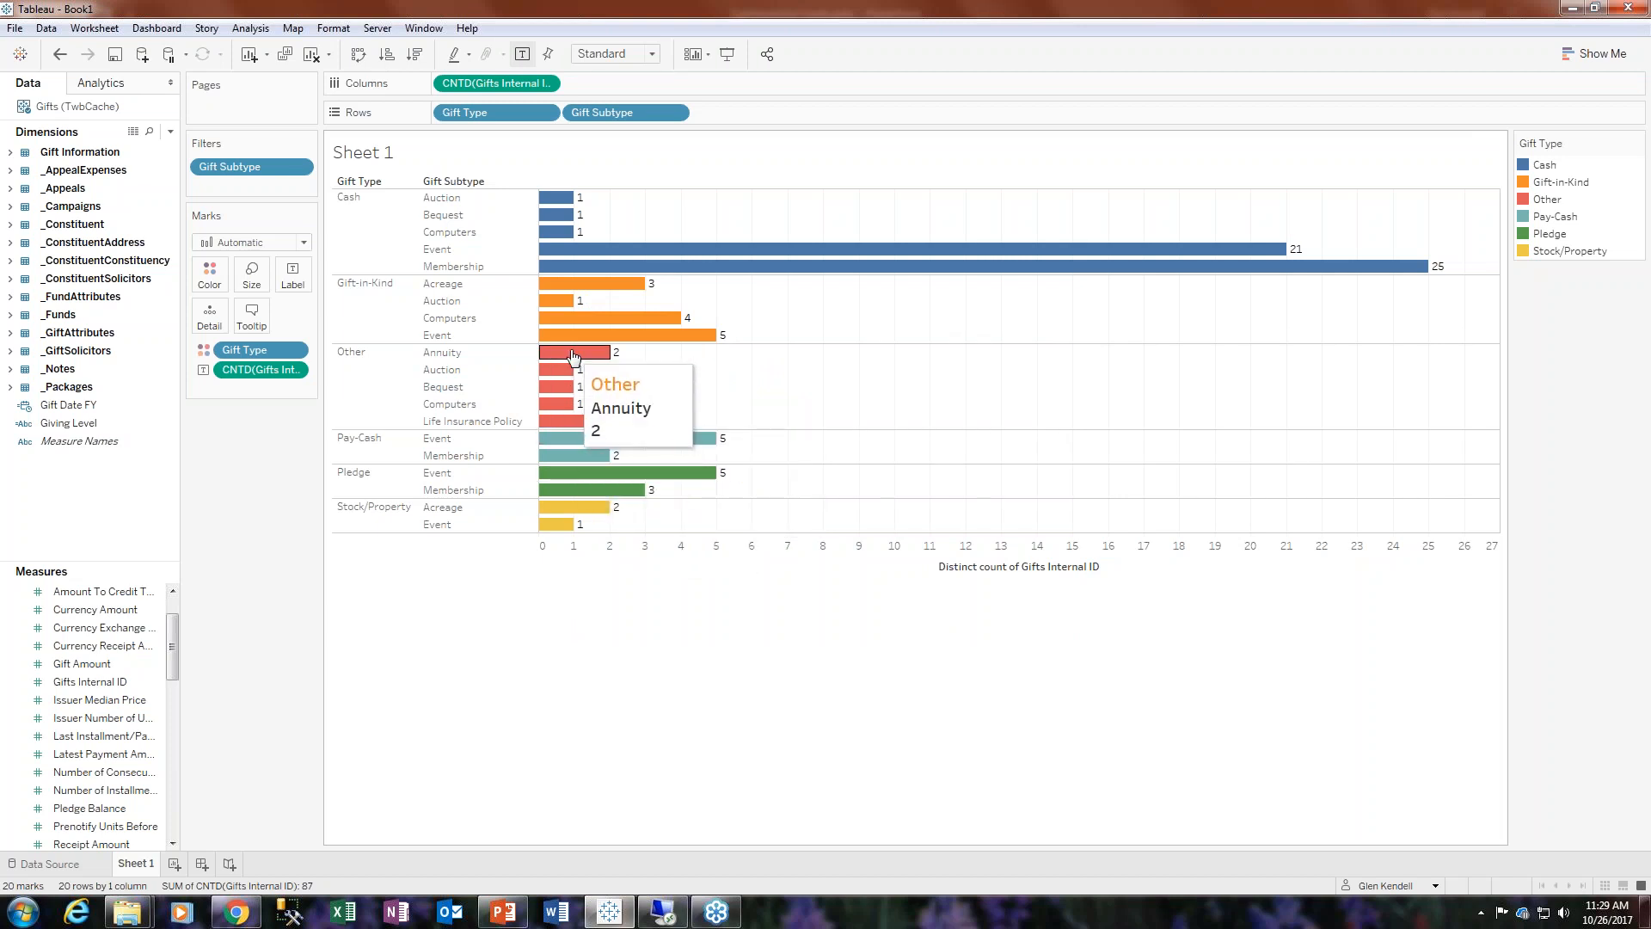
{"action": "left_click", "coordinate": [251, 315]}
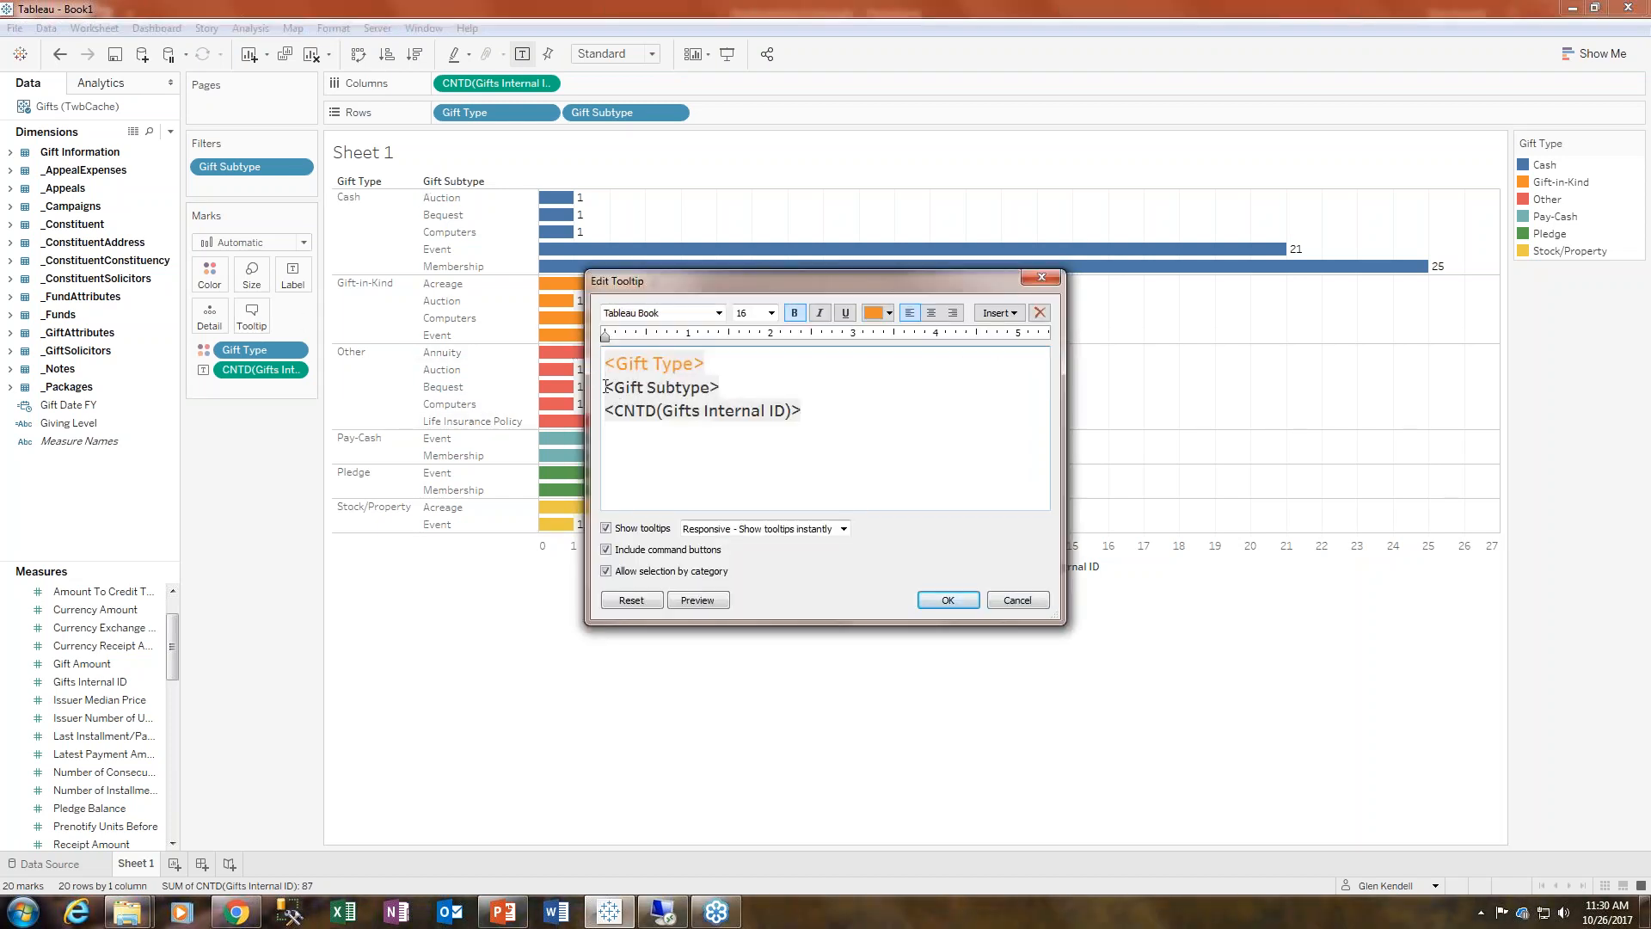
{"action": "key", "text": "BackSpace"}
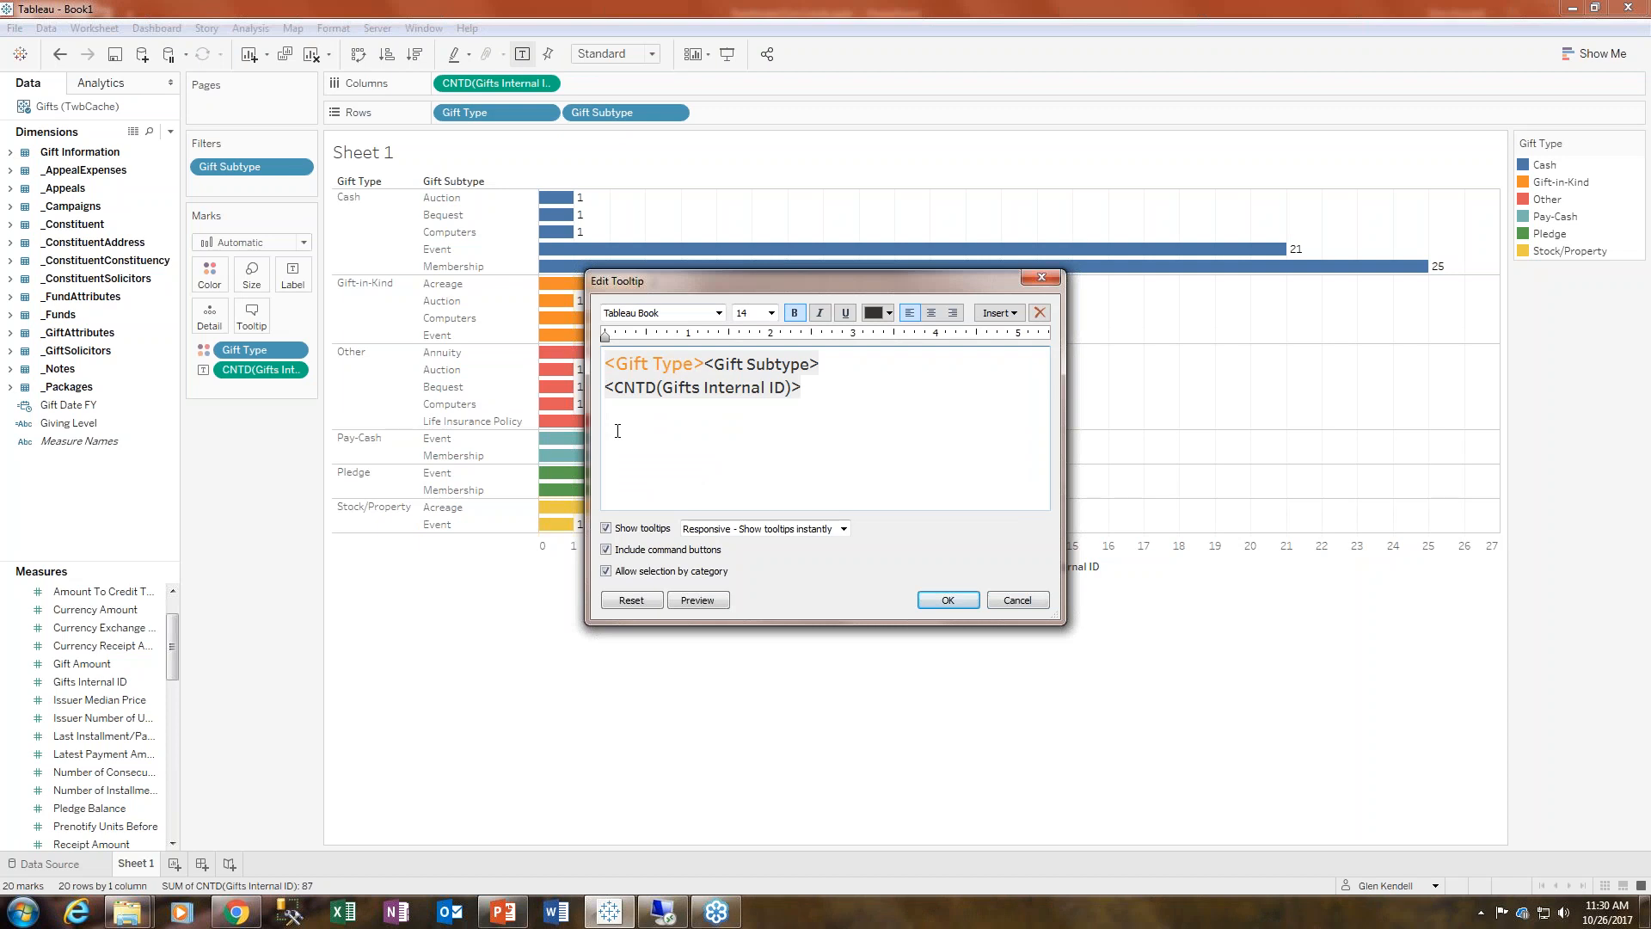
{"action": "type", "text": "-"}
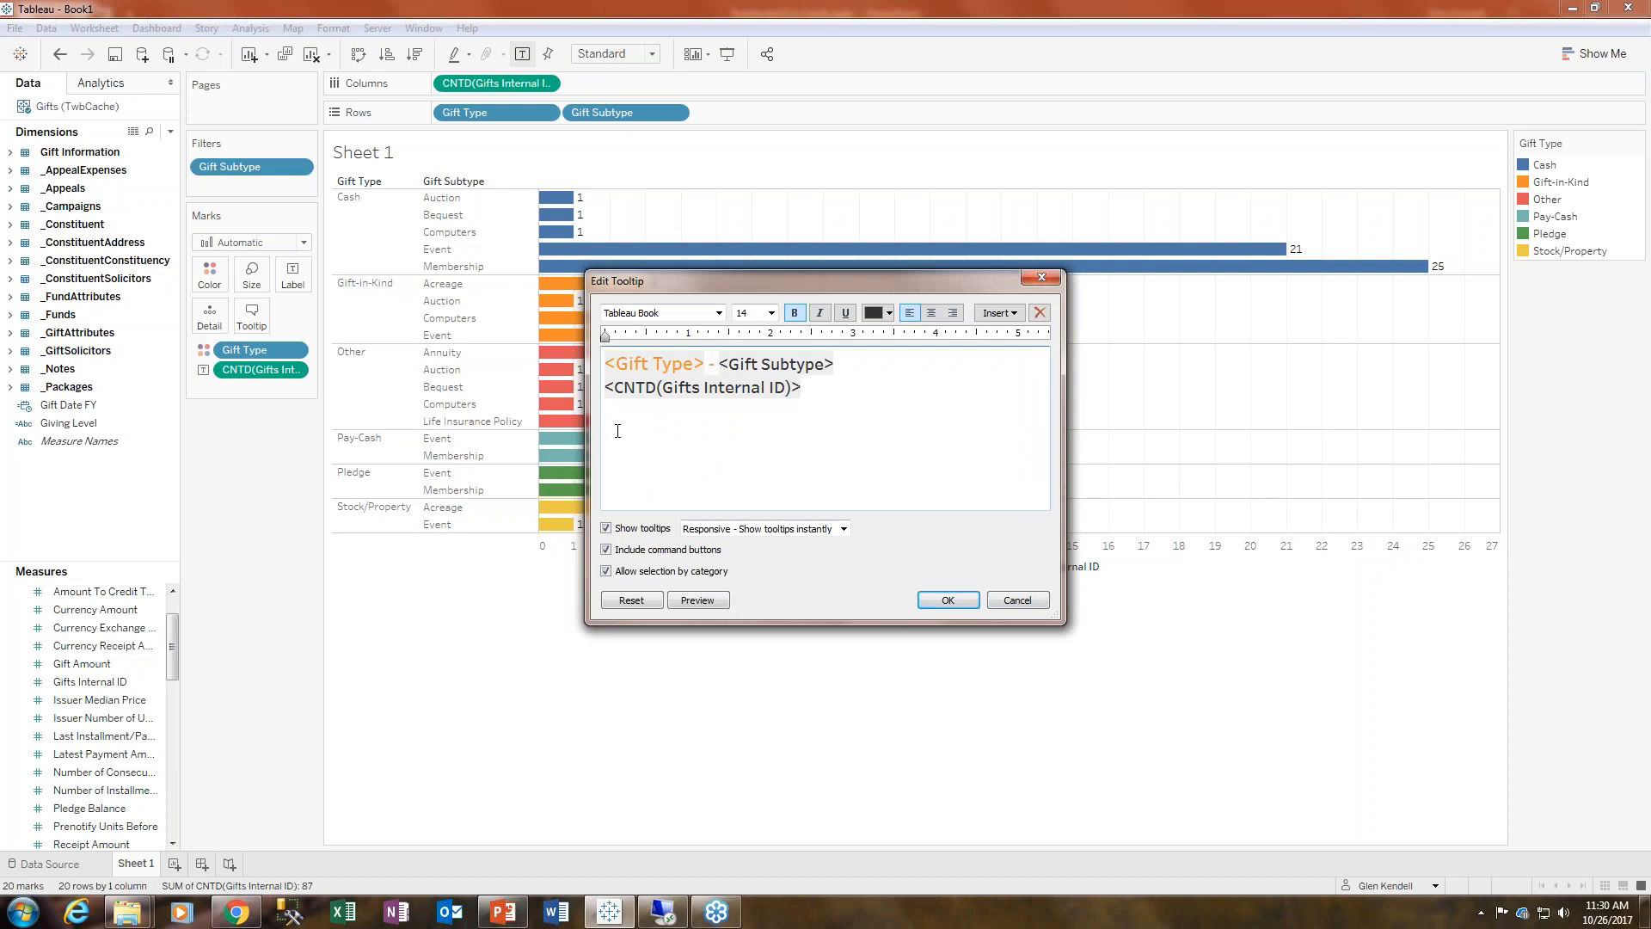
{"action": "left_click_drag", "start_coordinate": [869, 361], "coordinate": [602, 364]}
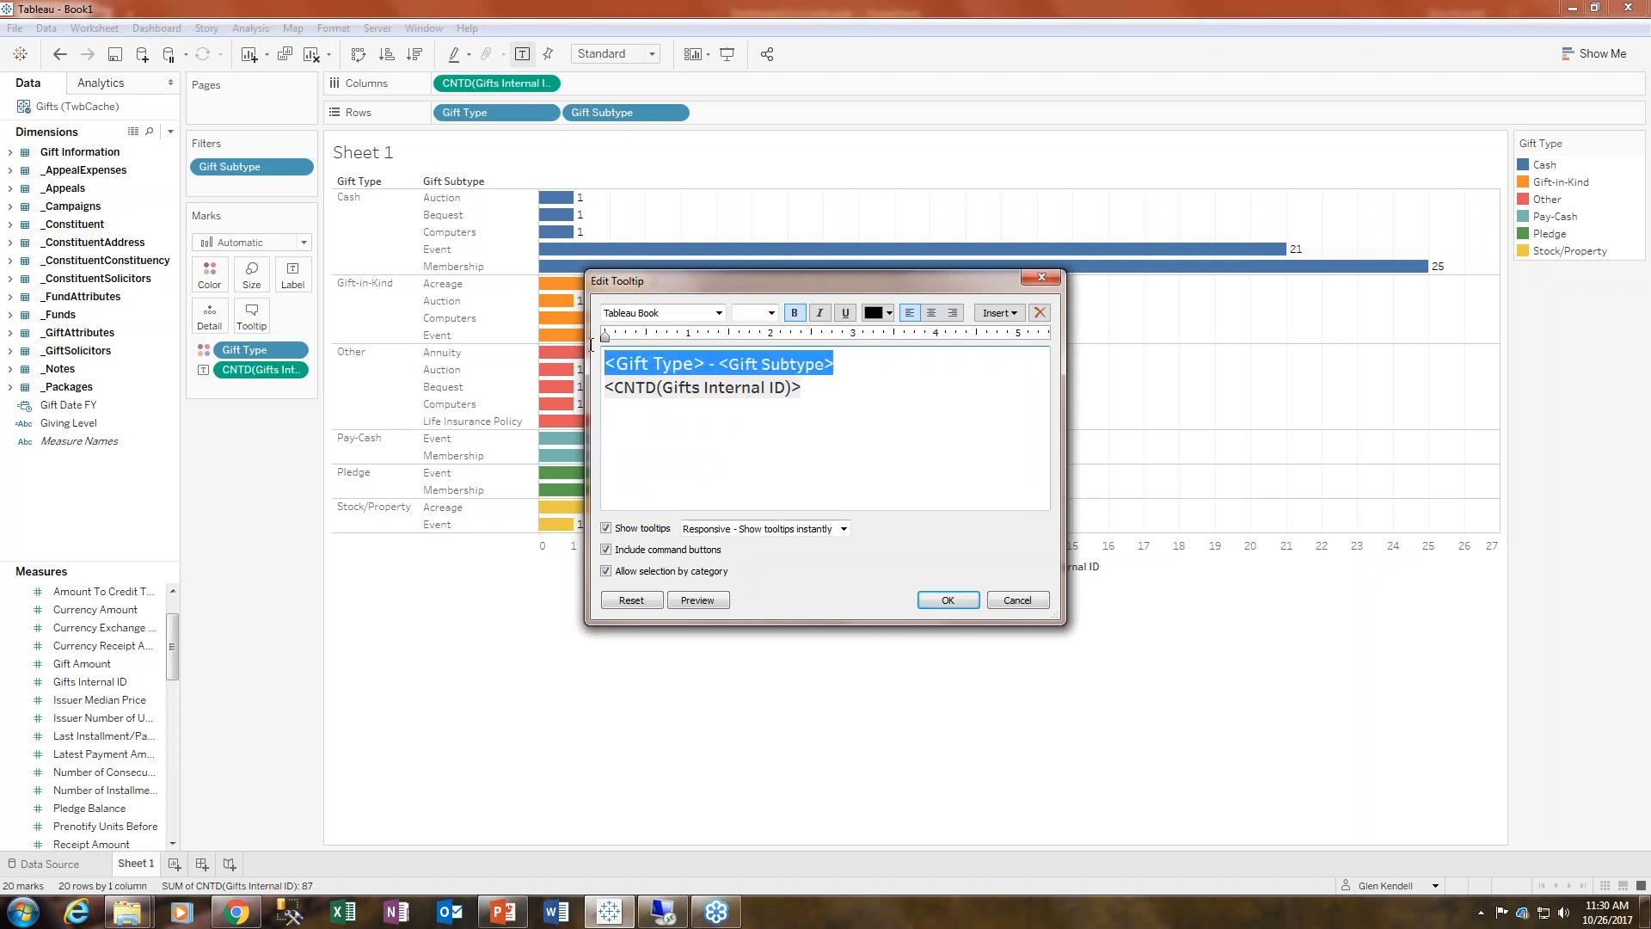
{"action": "left_click", "coordinate": [771, 313]}
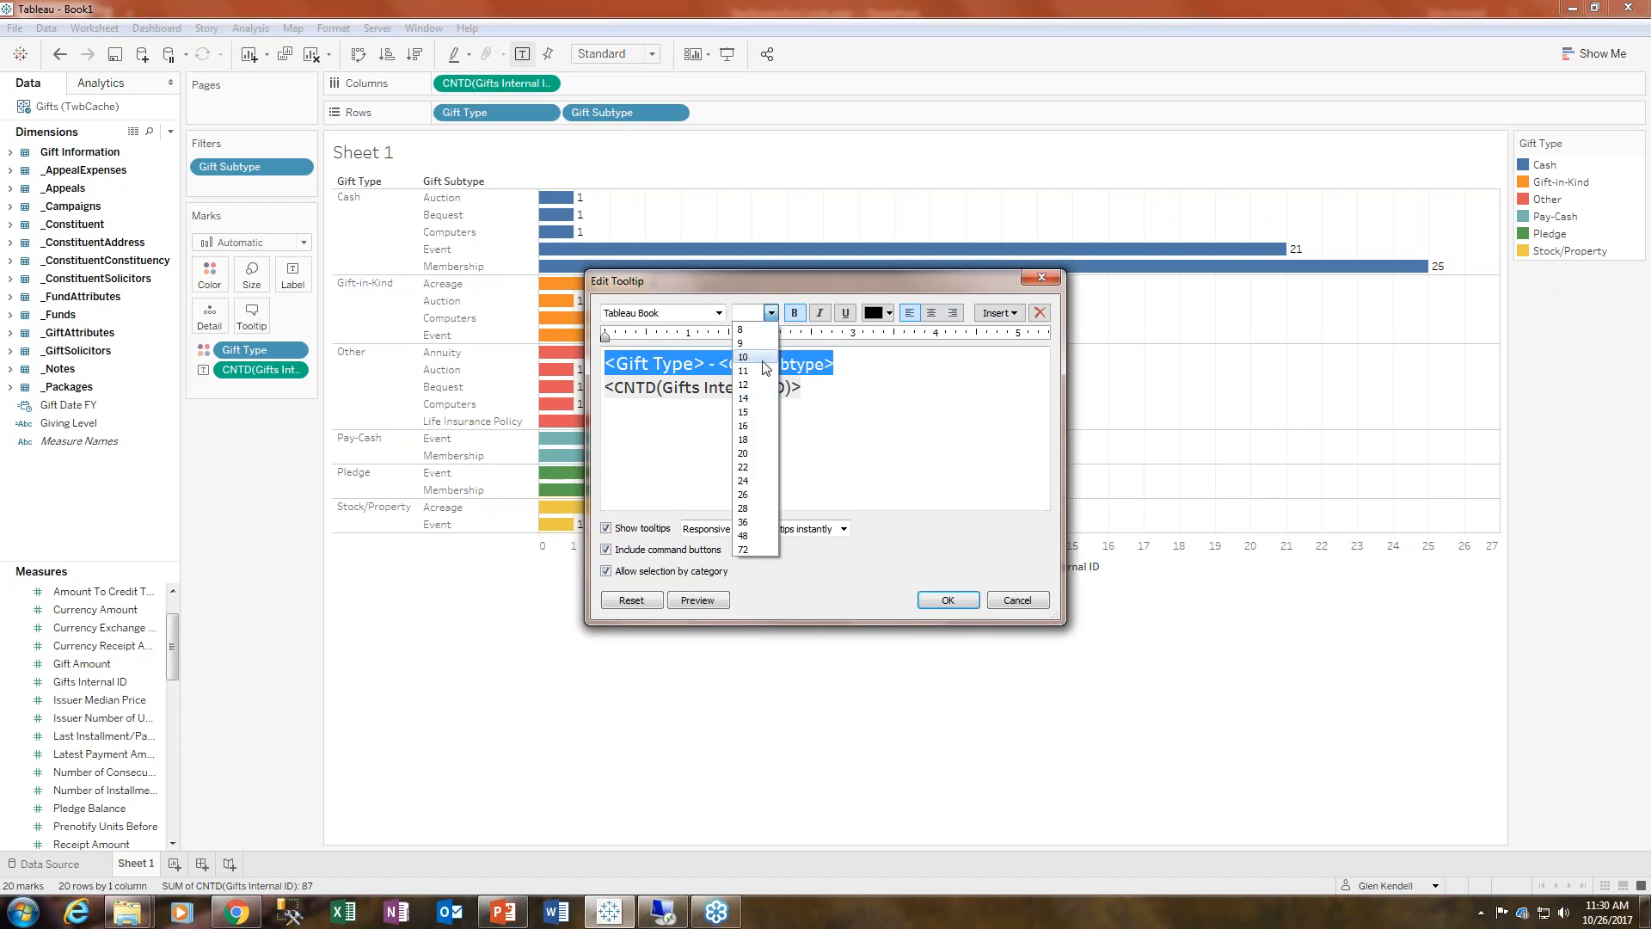
{"action": "left_click", "coordinate": [756, 434]}
{"action": "left_click", "coordinate": [889, 314]}
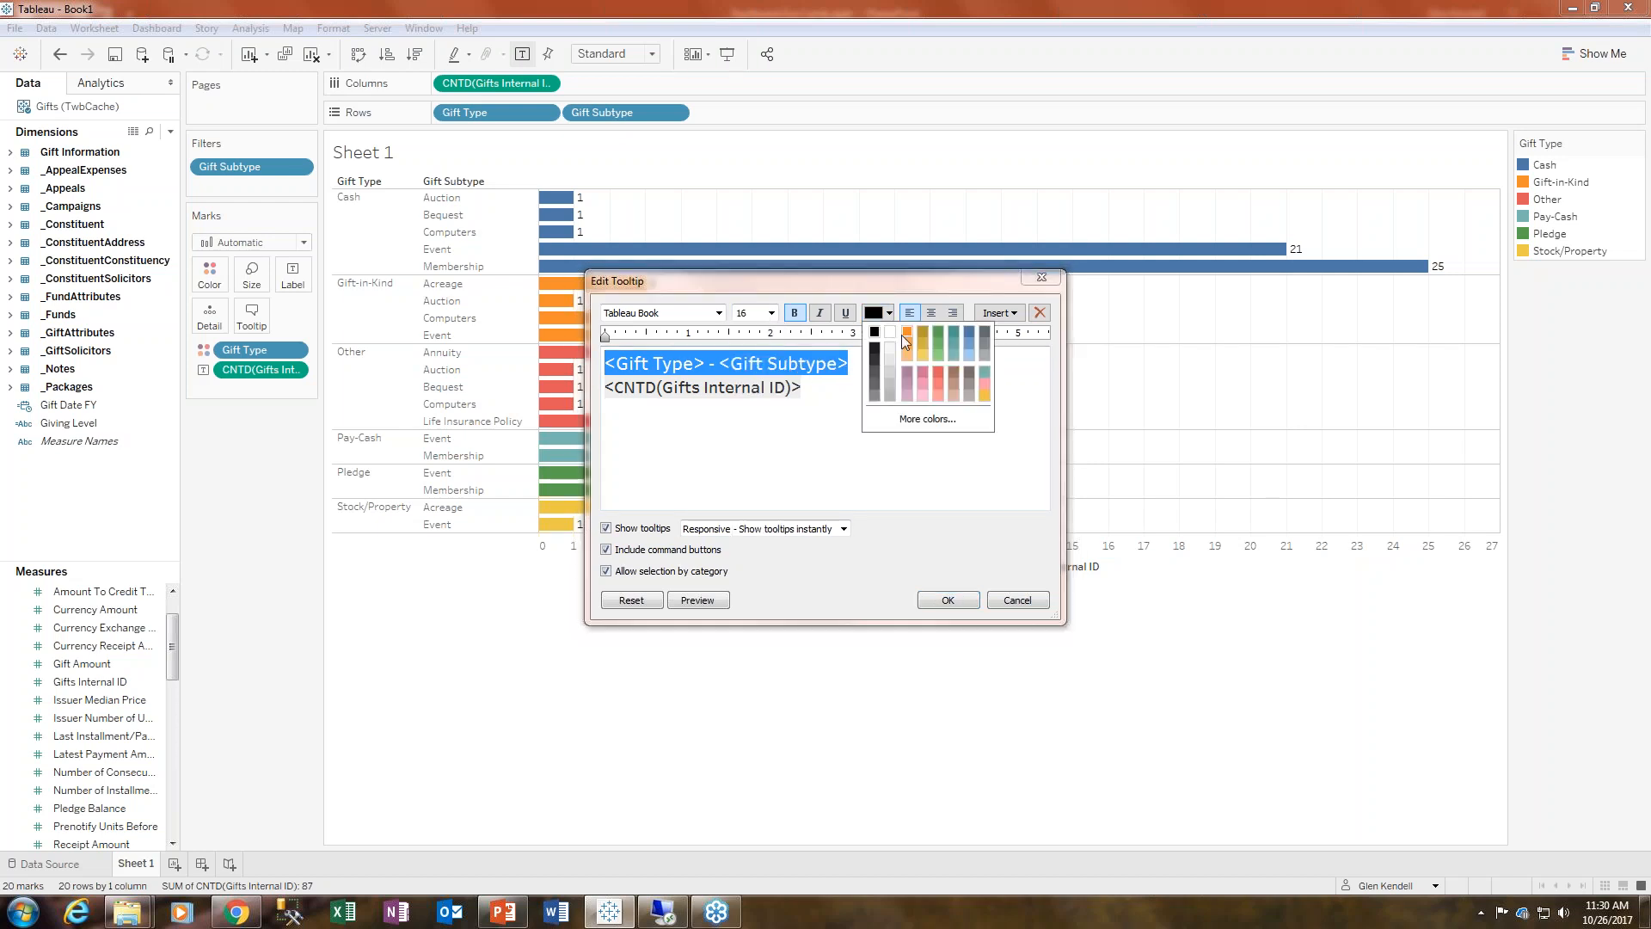
{"action": "left_click", "coordinate": [910, 333]}
{"action": "left_click", "coordinate": [894, 439]}
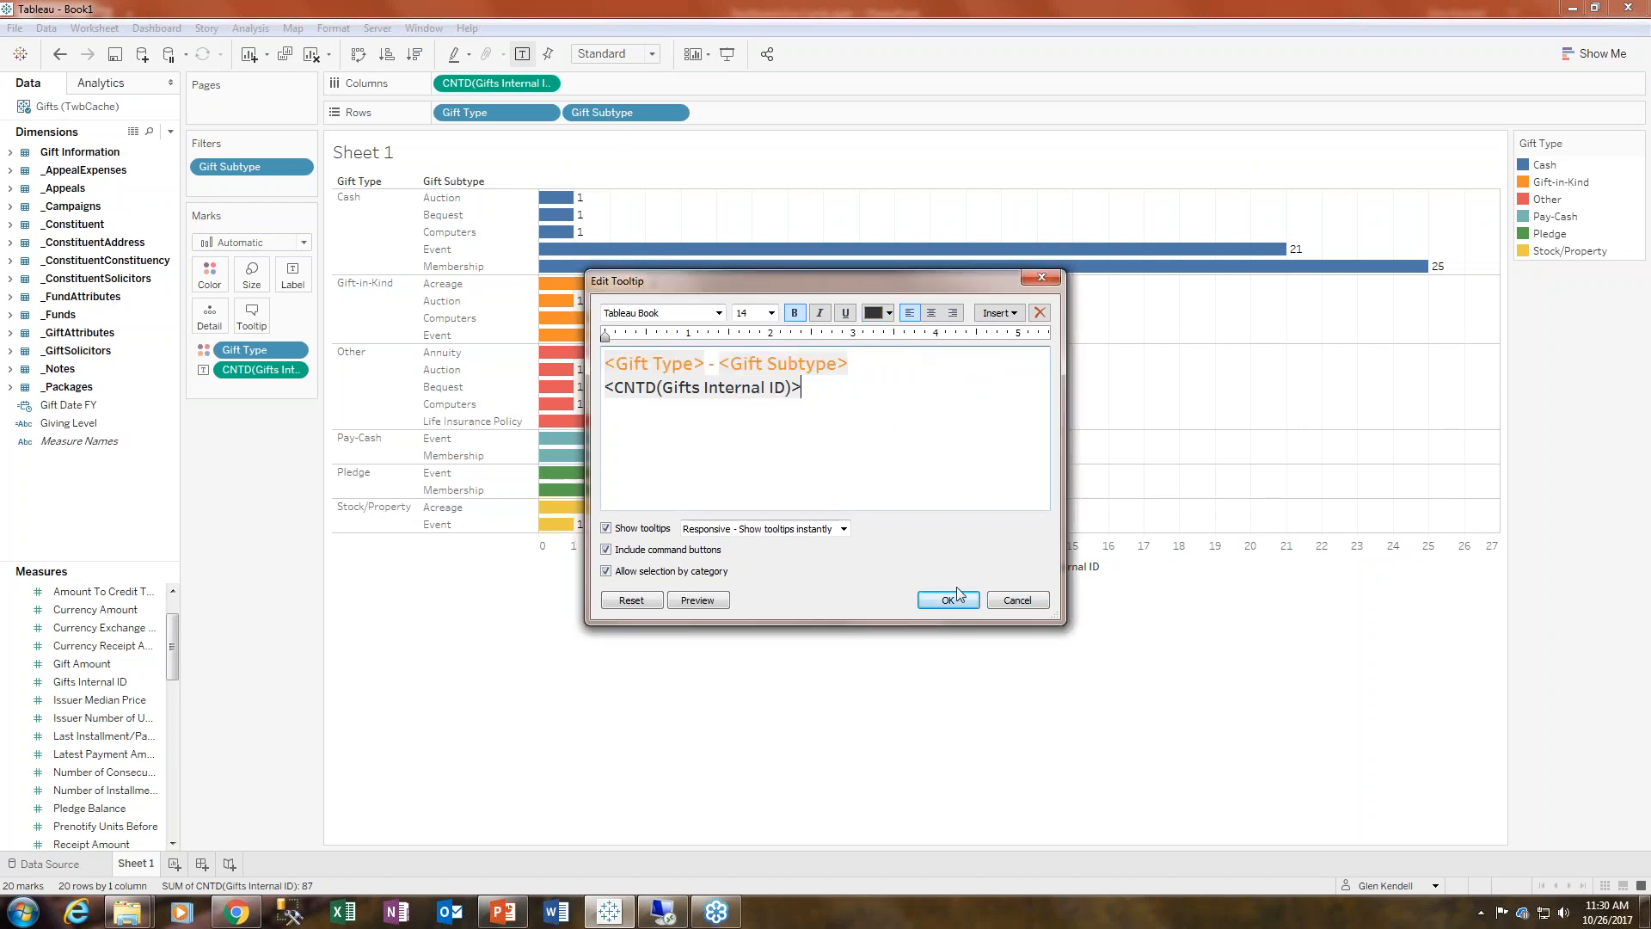
{"action": "left_click", "coordinate": [958, 609]}
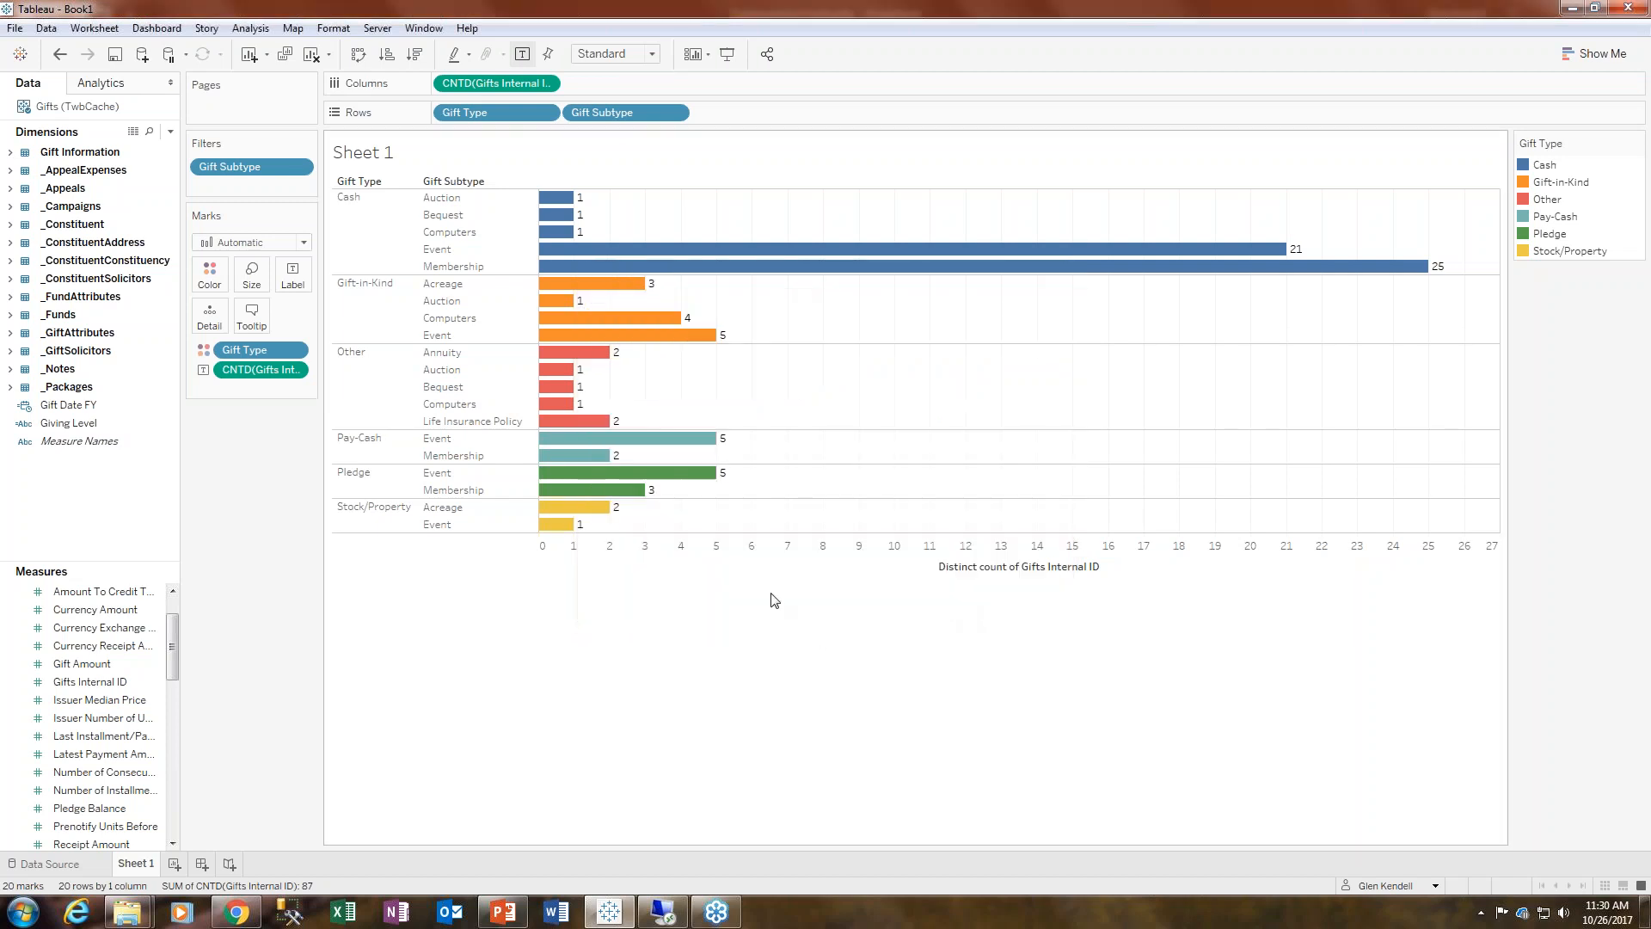
- Hover over several bars to check the updated tooltip, reopening and cancelling the tooltip editor
{"action": "mouse_move", "coordinate": [713, 481]}
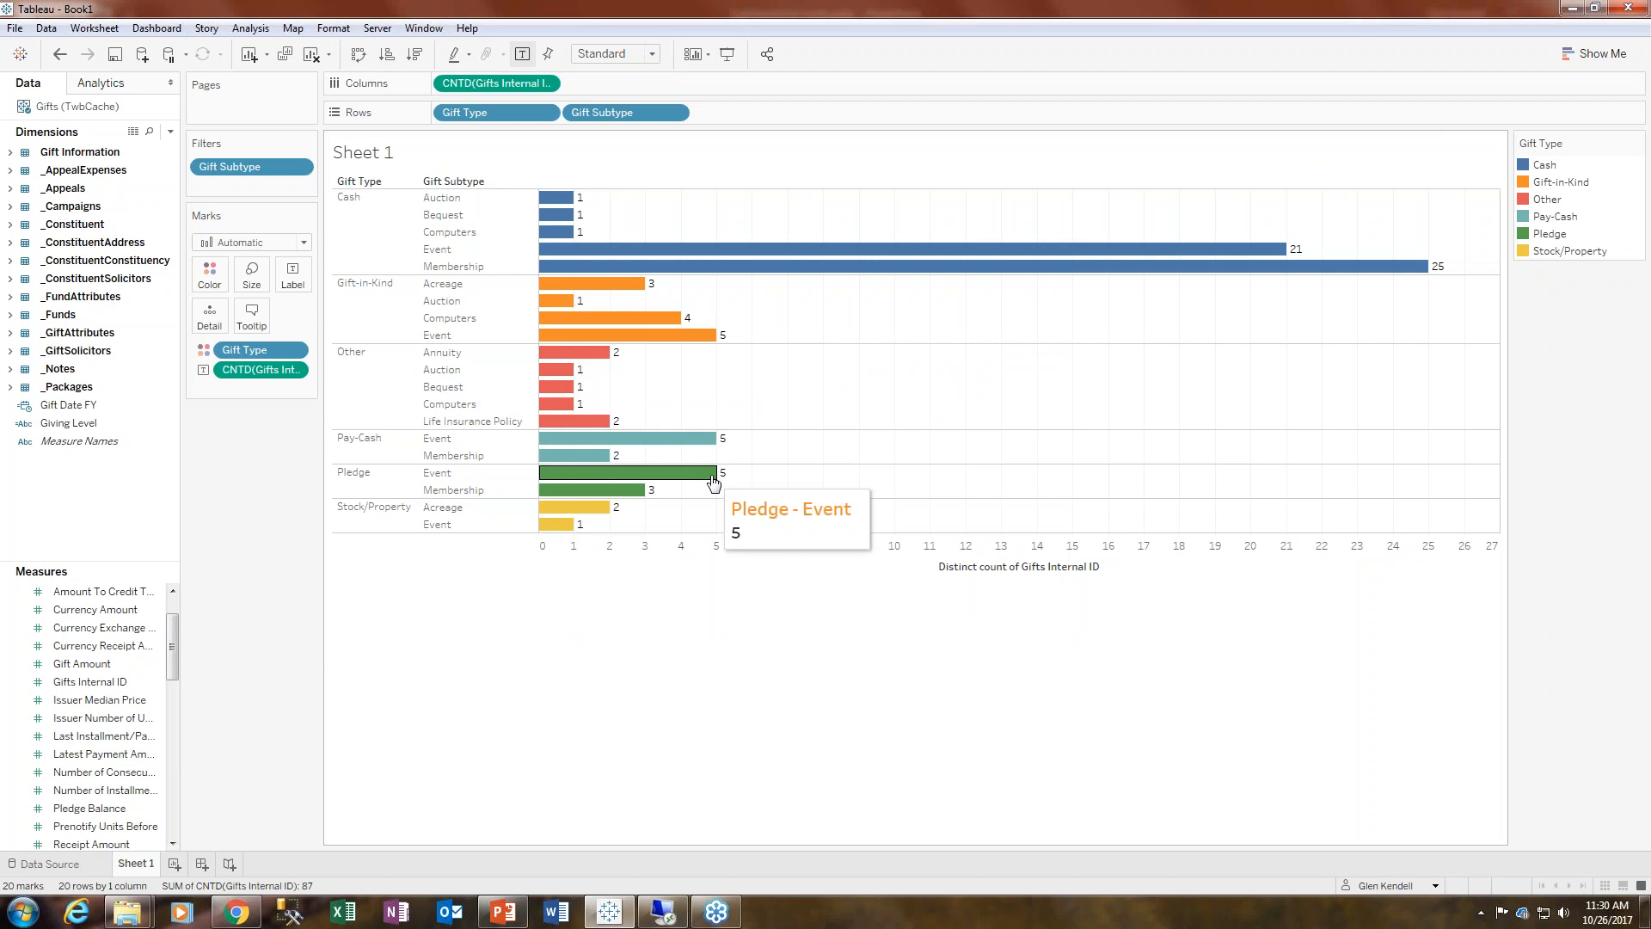
{"action": "mouse_move", "coordinate": [684, 336]}
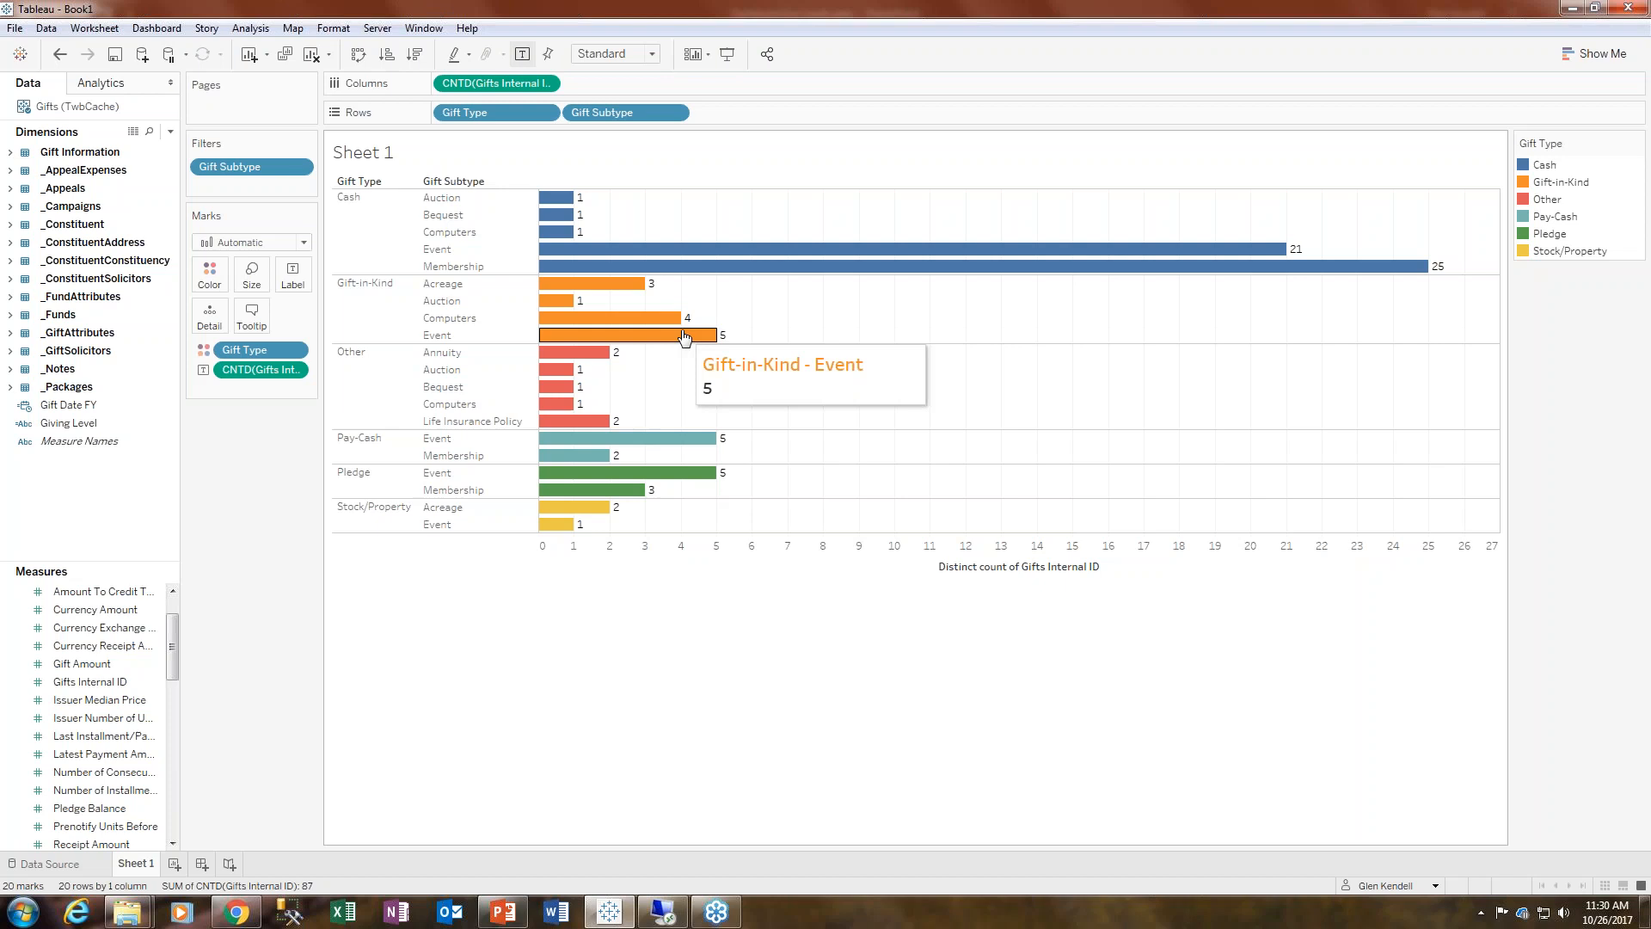
{"action": "mouse_move", "coordinate": [629, 258]}
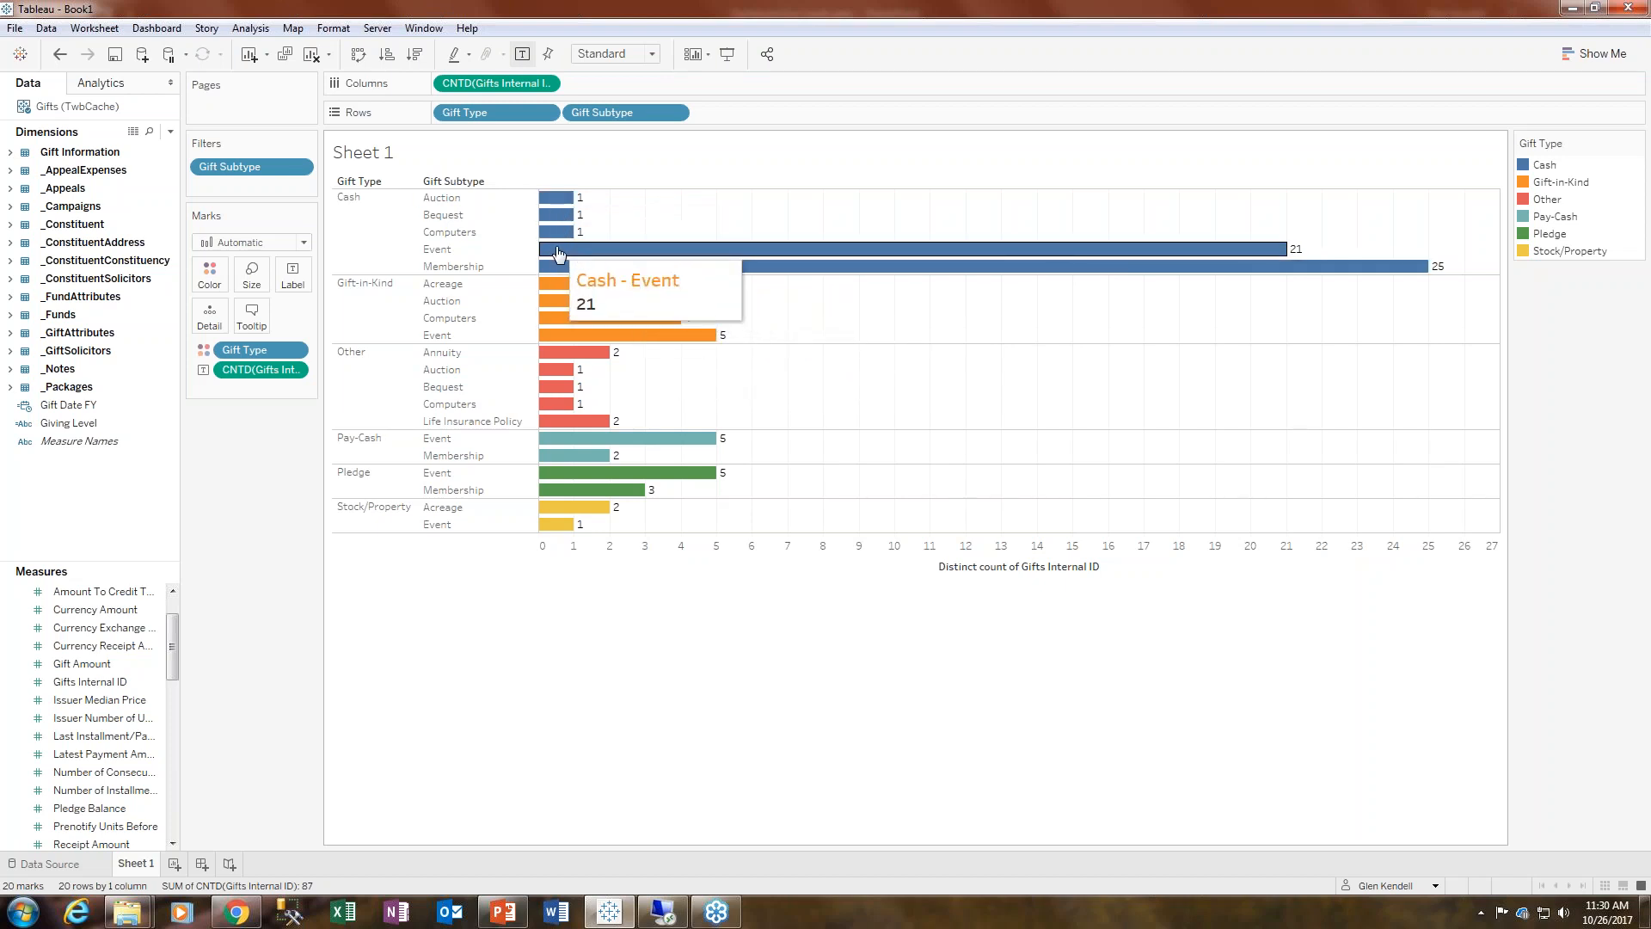
{"action": "mouse_move", "coordinate": [564, 216]}
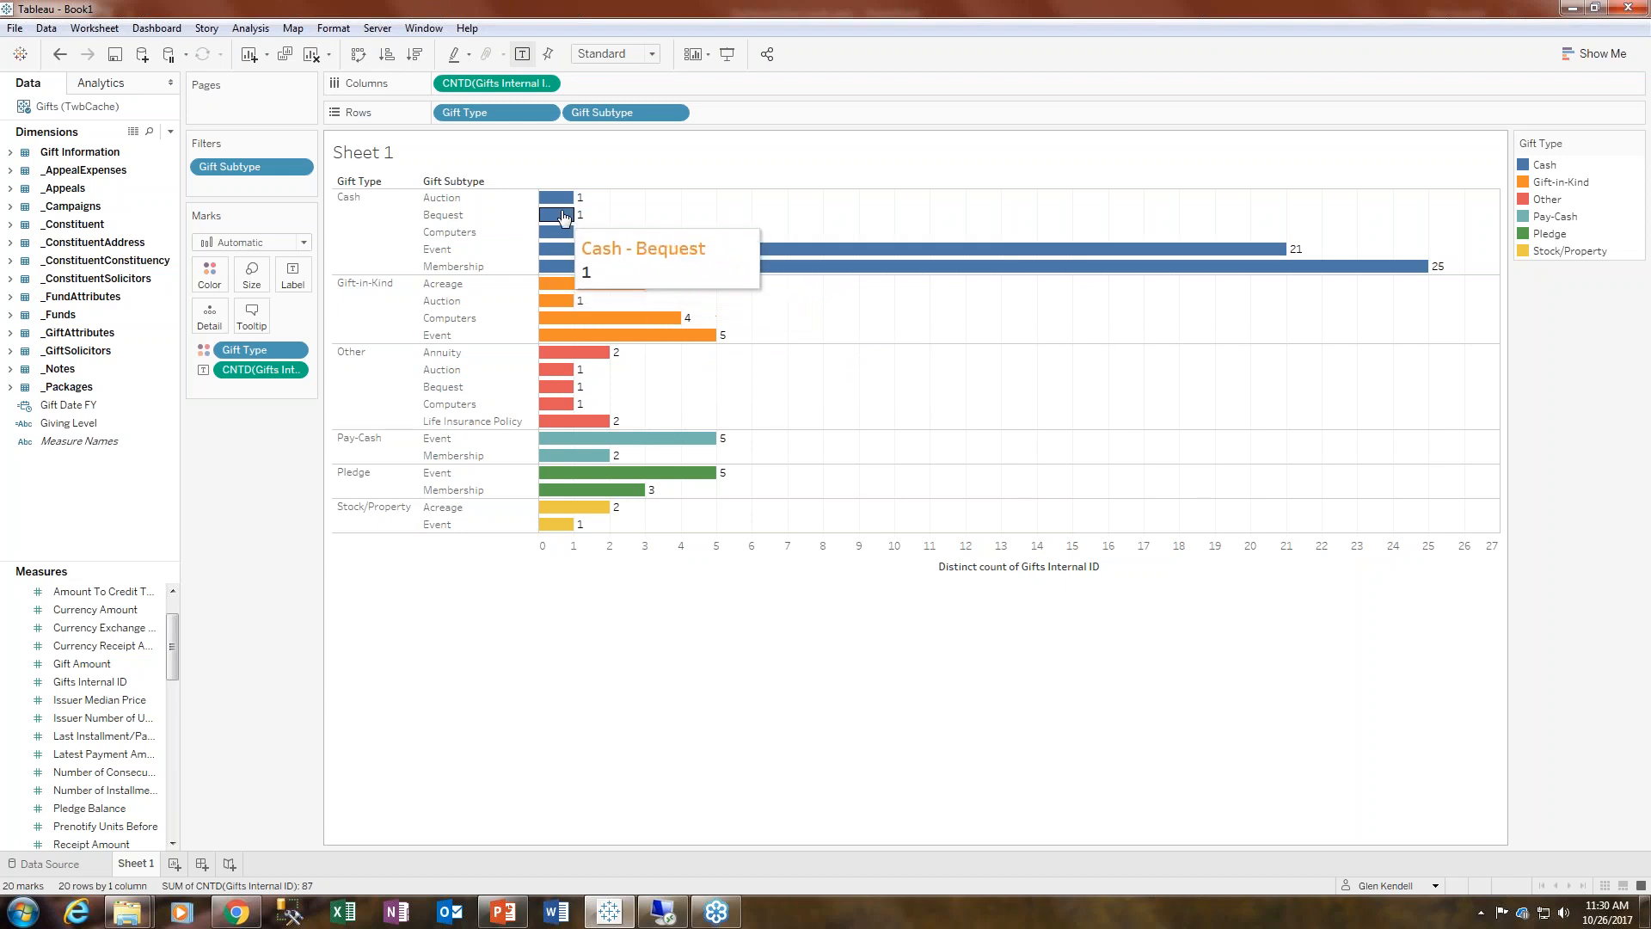
{"action": "mouse_move", "coordinate": [560, 338]}
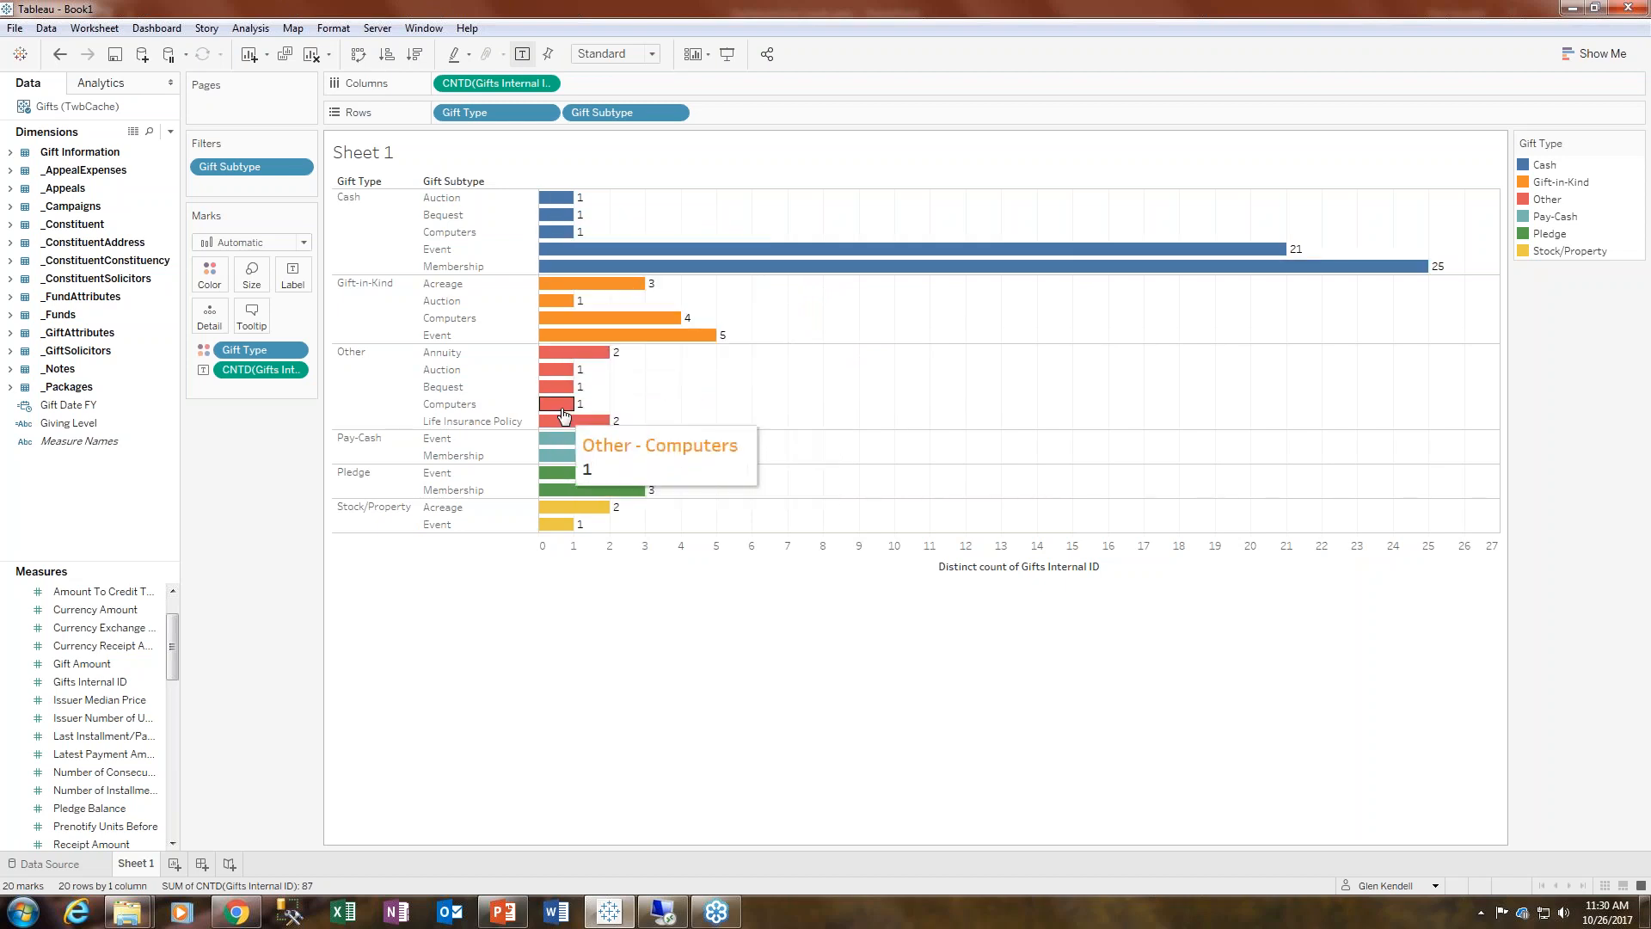
{"action": "mouse_move", "coordinate": [555, 394]}
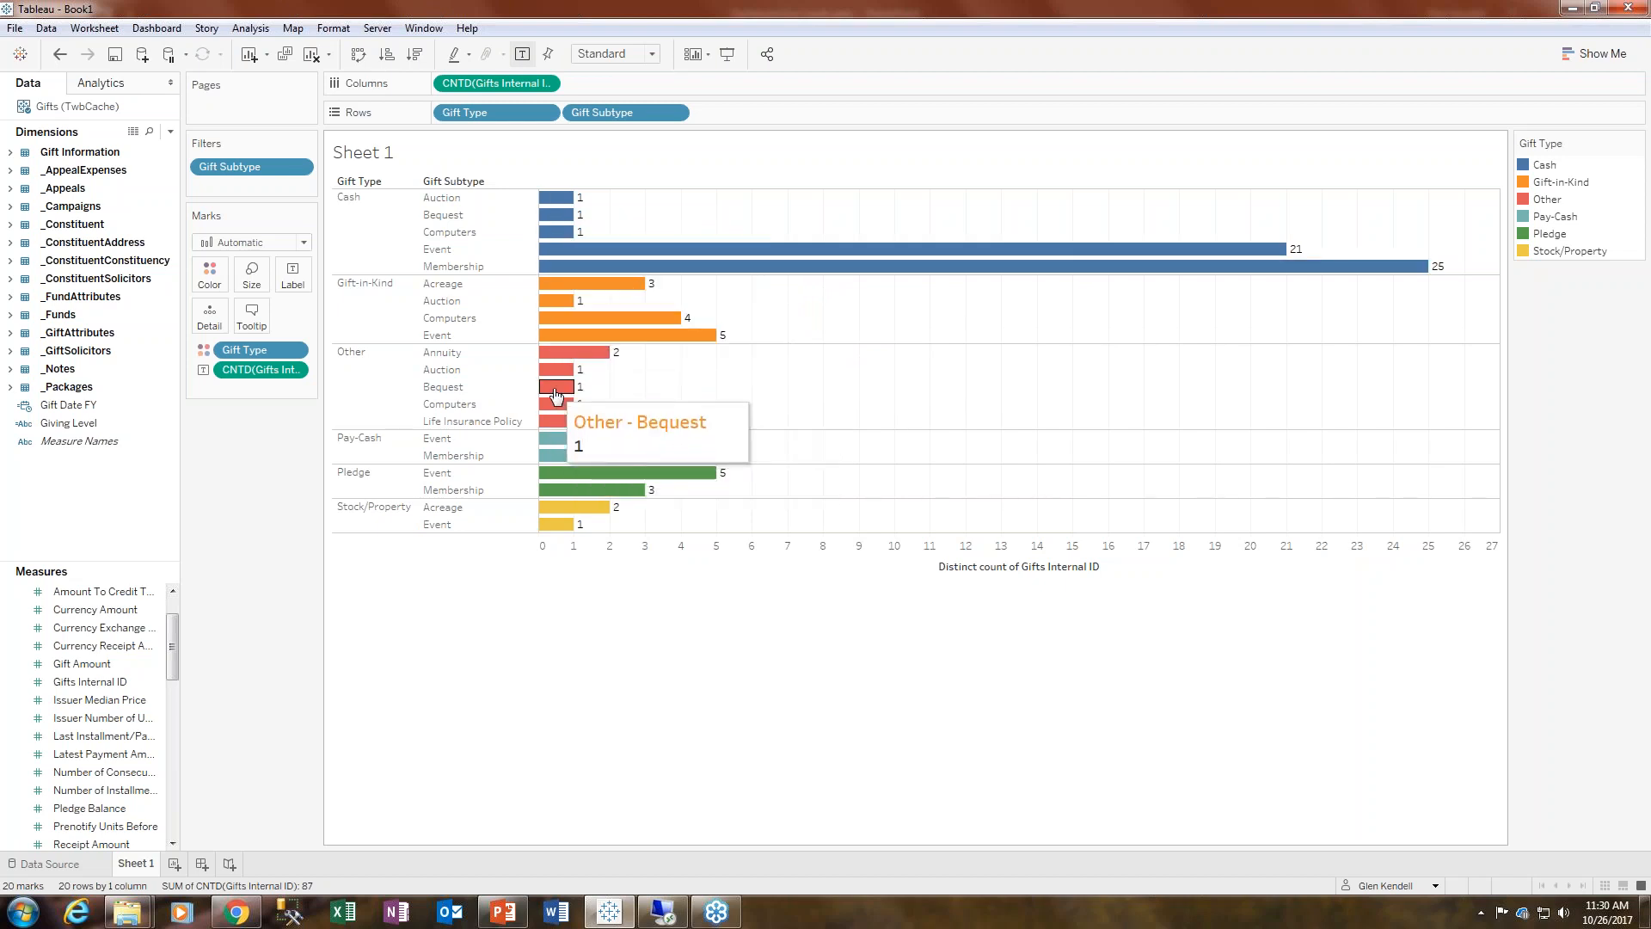
{"action": "left_click", "coordinate": [251, 314]}
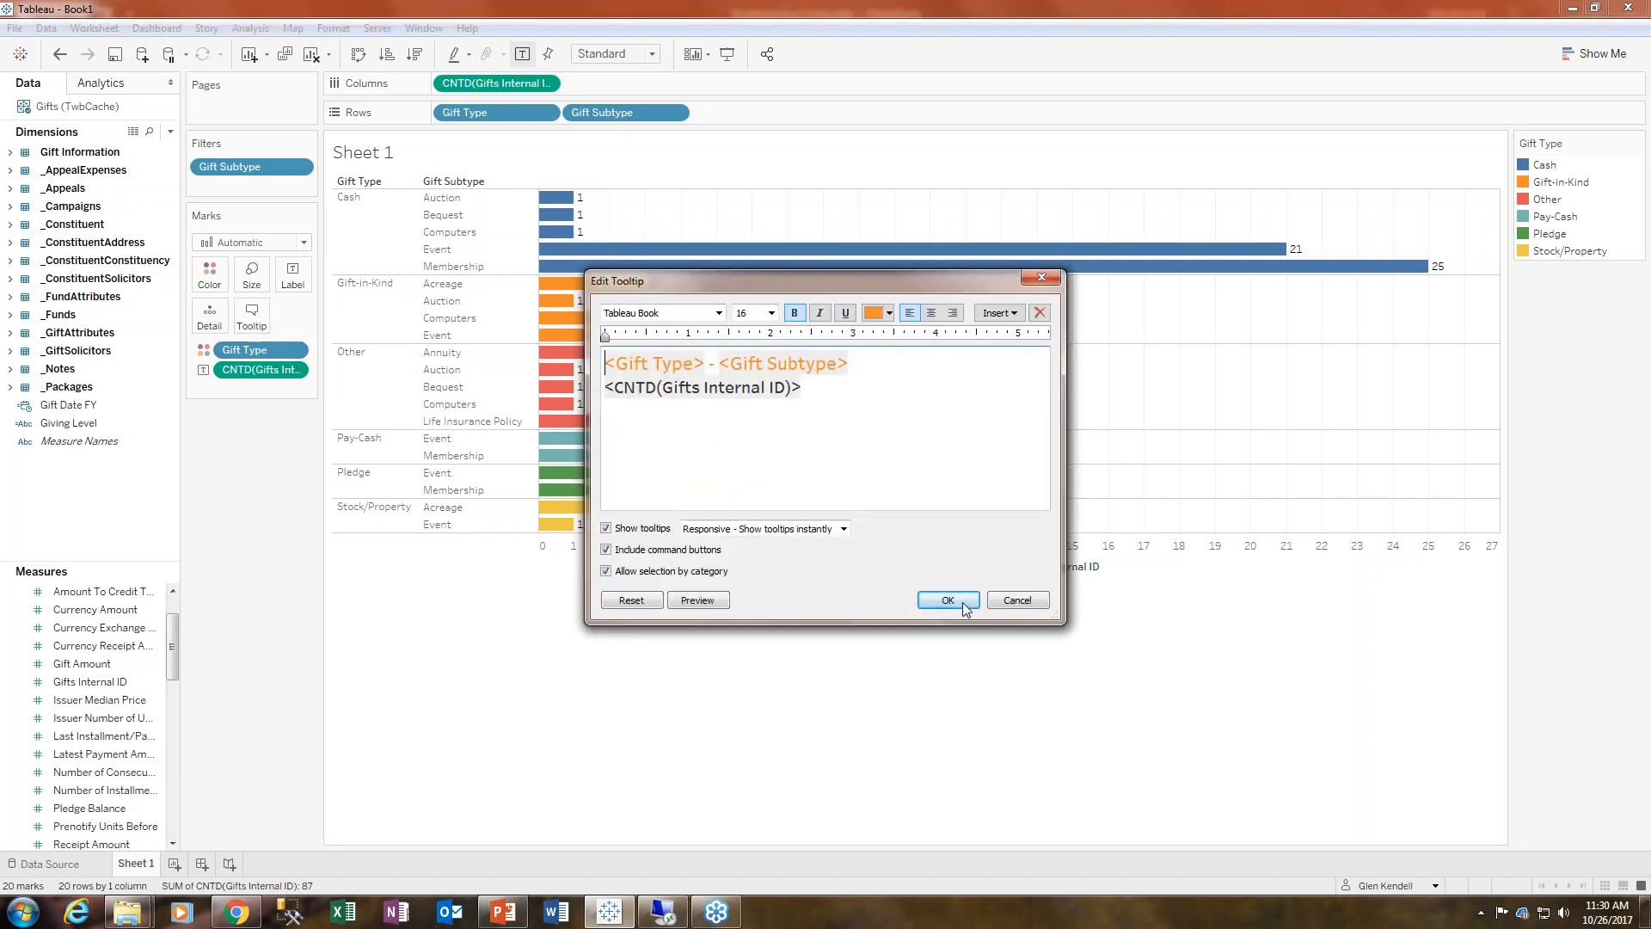
{"action": "left_click", "coordinate": [1039, 600]}
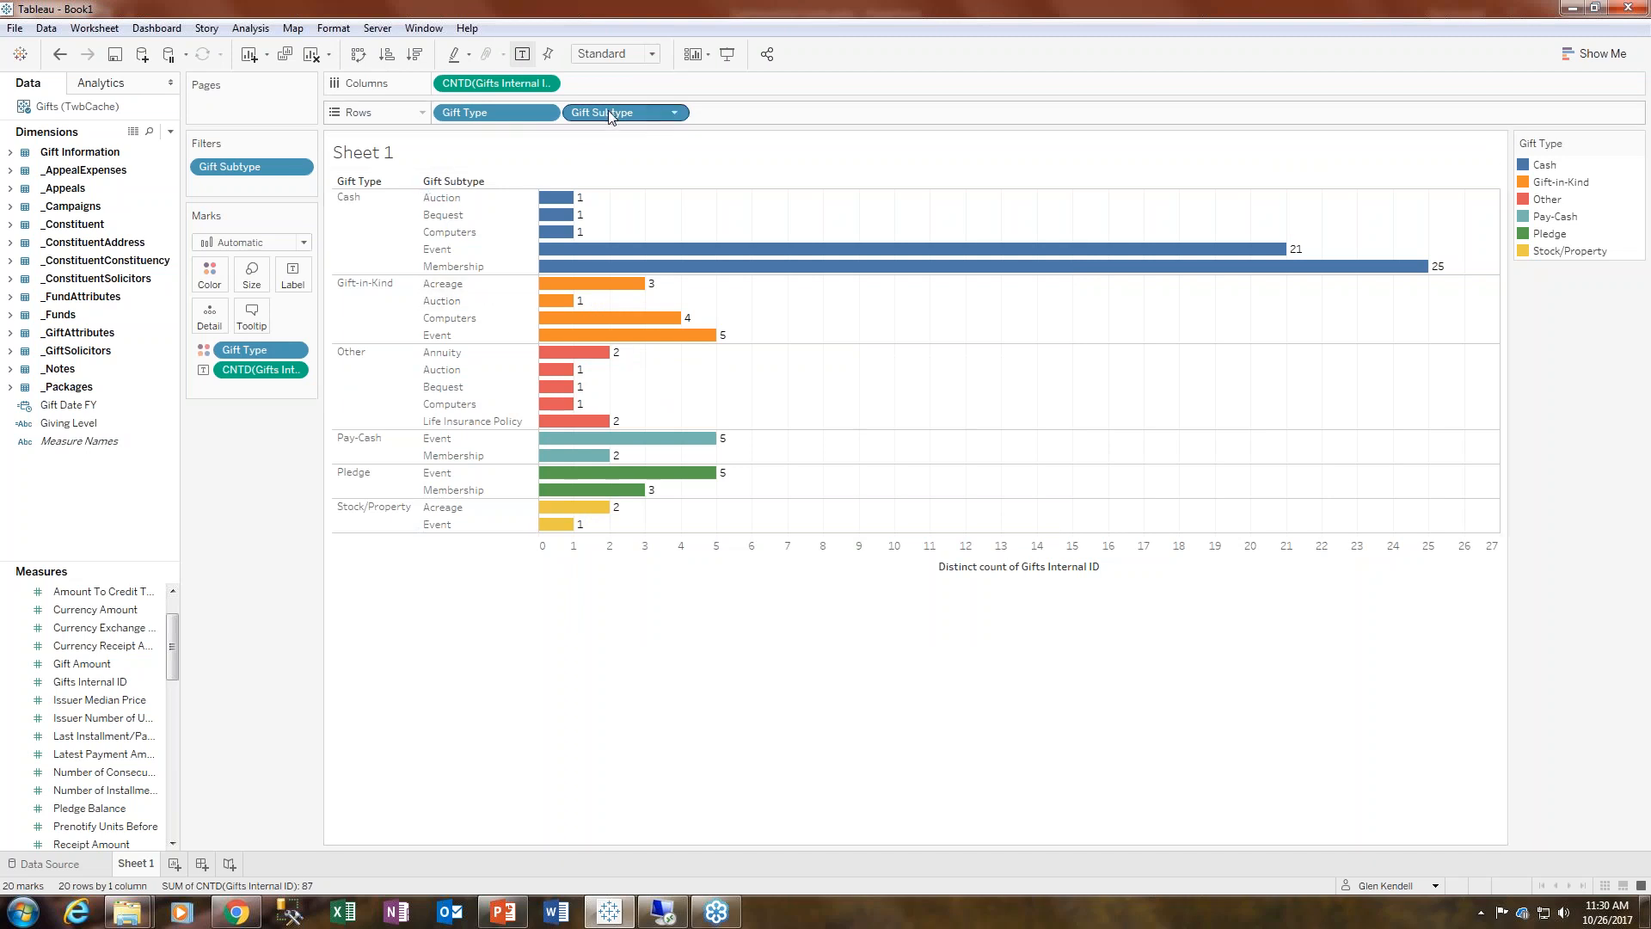
- Try moving Gift Subtype from the rows to Detail to stack the bars, then undo it
{"action": "left_click_drag", "start_coordinate": [609, 116], "coordinate": [209, 320]}
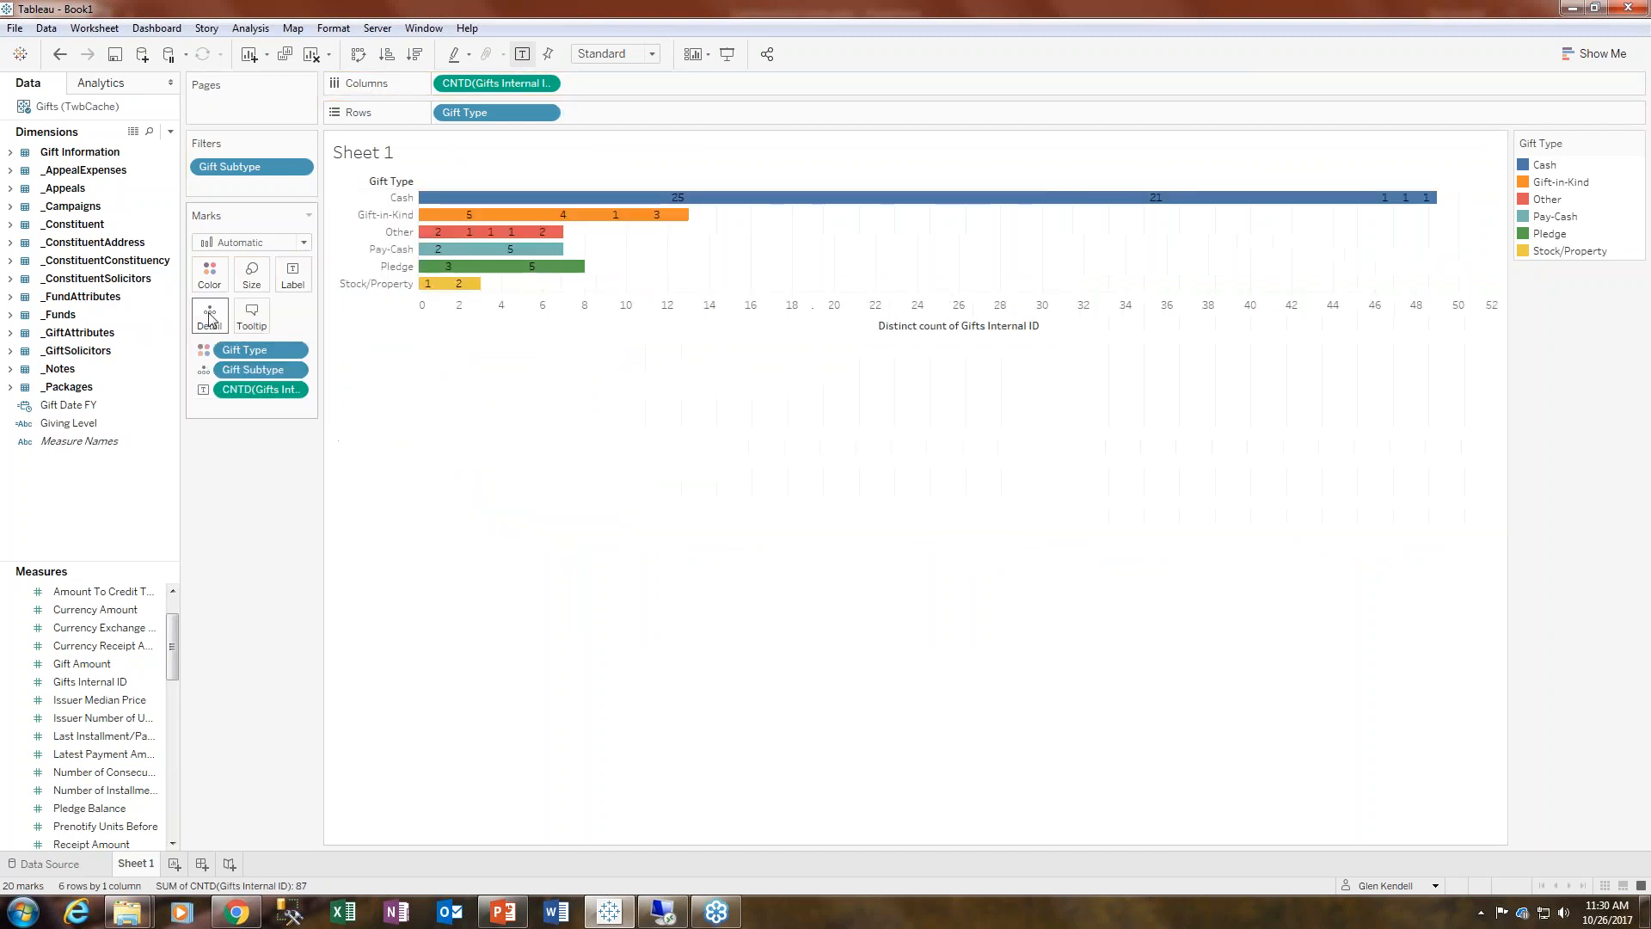
{"action": "mouse_move", "coordinate": [521, 270]}
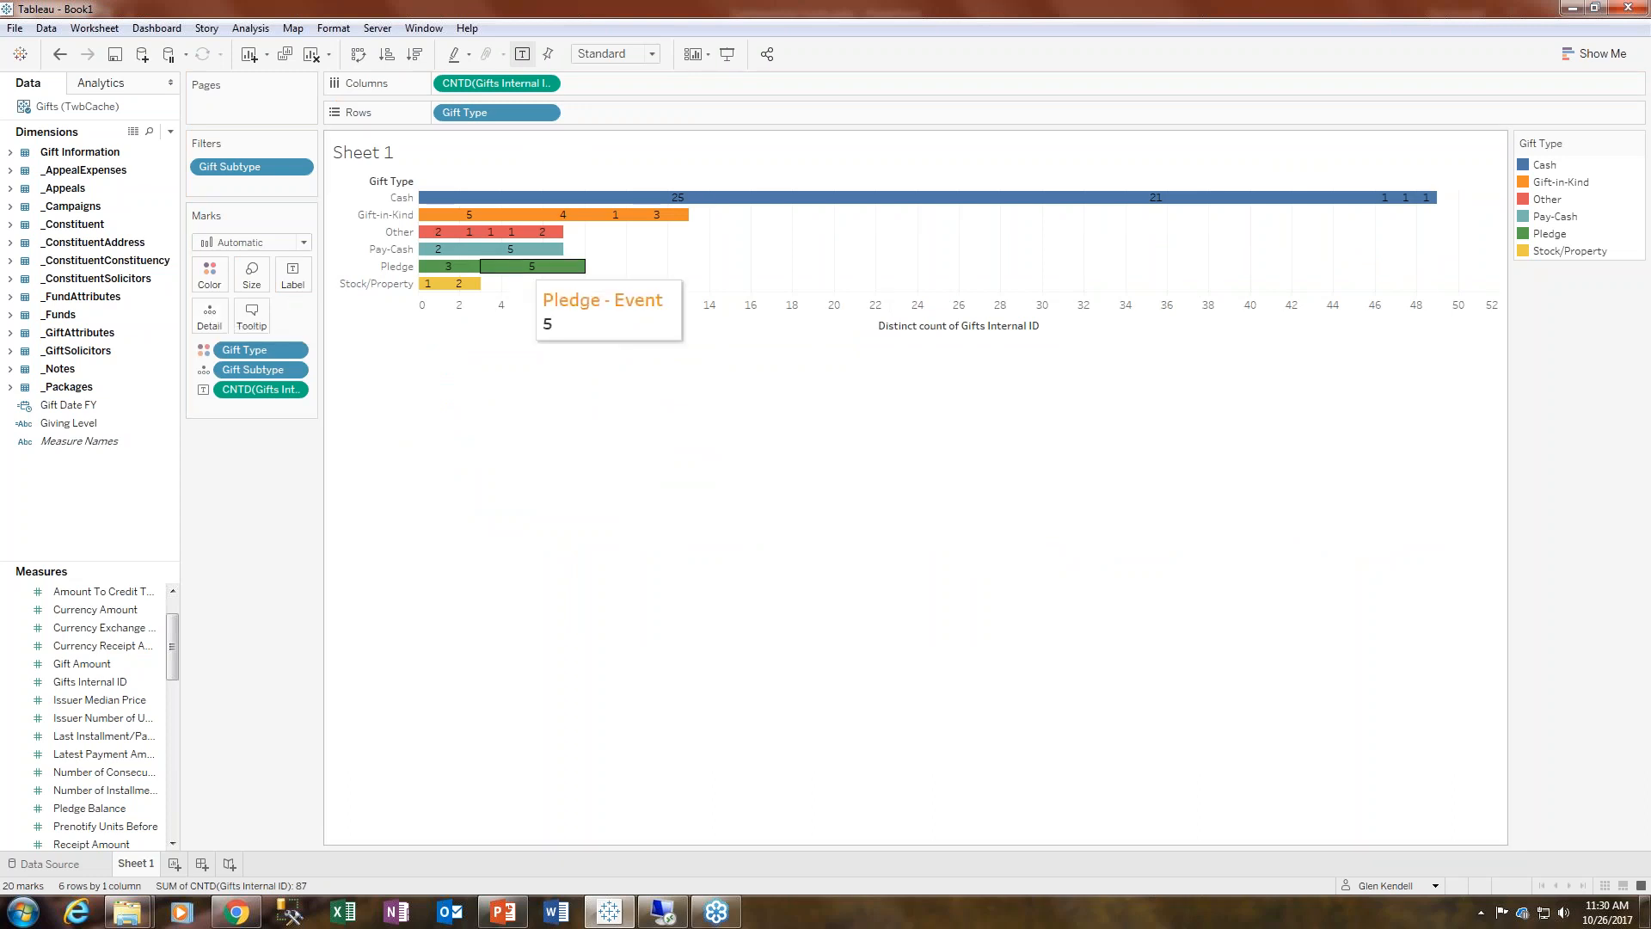
{"action": "left_click", "coordinate": [440, 249]}
{"action": "left_click", "coordinate": [503, 323]}
{"action": "mouse_move", "coordinate": [448, 252]}
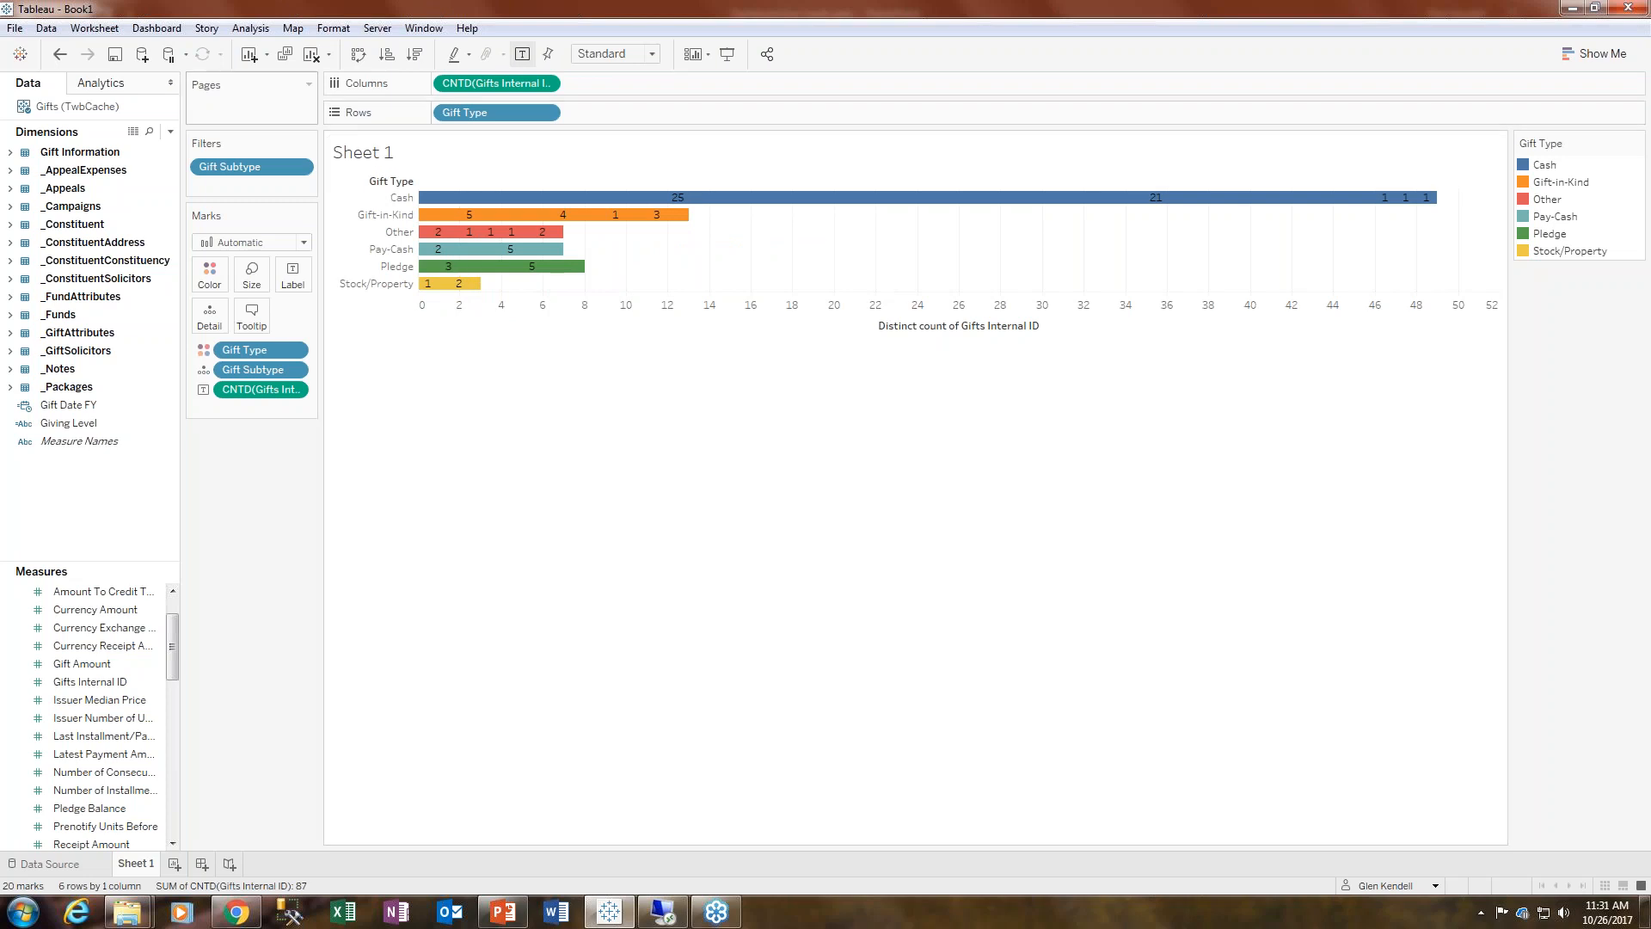
{"action": "left_click", "coordinate": [59, 54]}
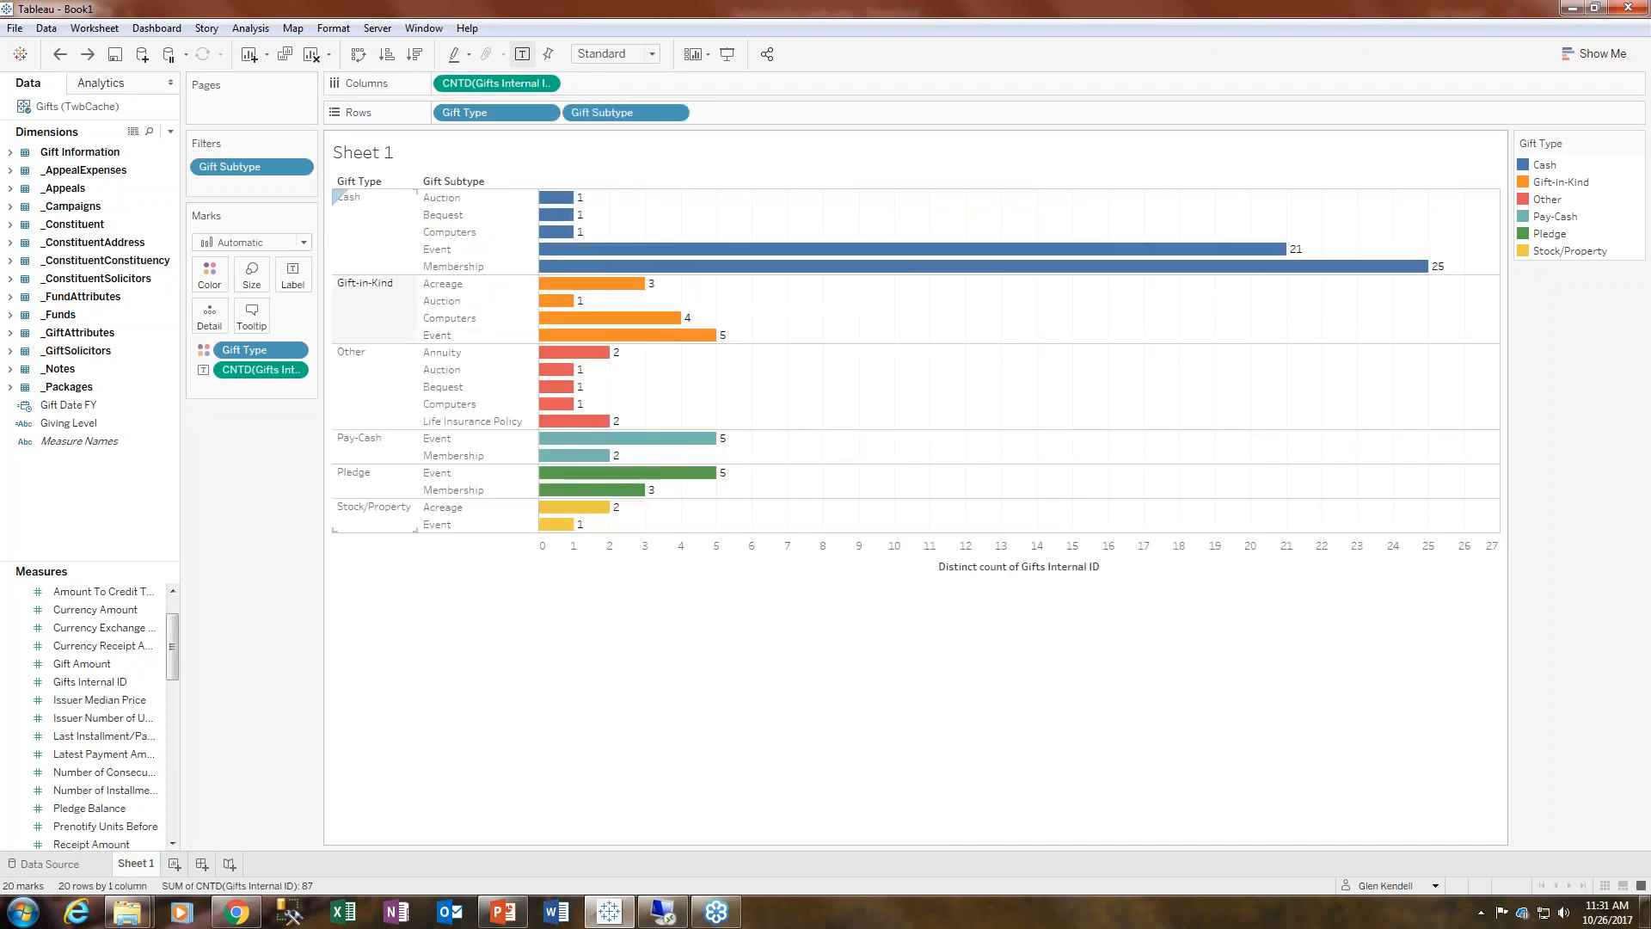
- Give the bars a black border through the color settings
{"action": "left_click", "coordinate": [209, 273]}
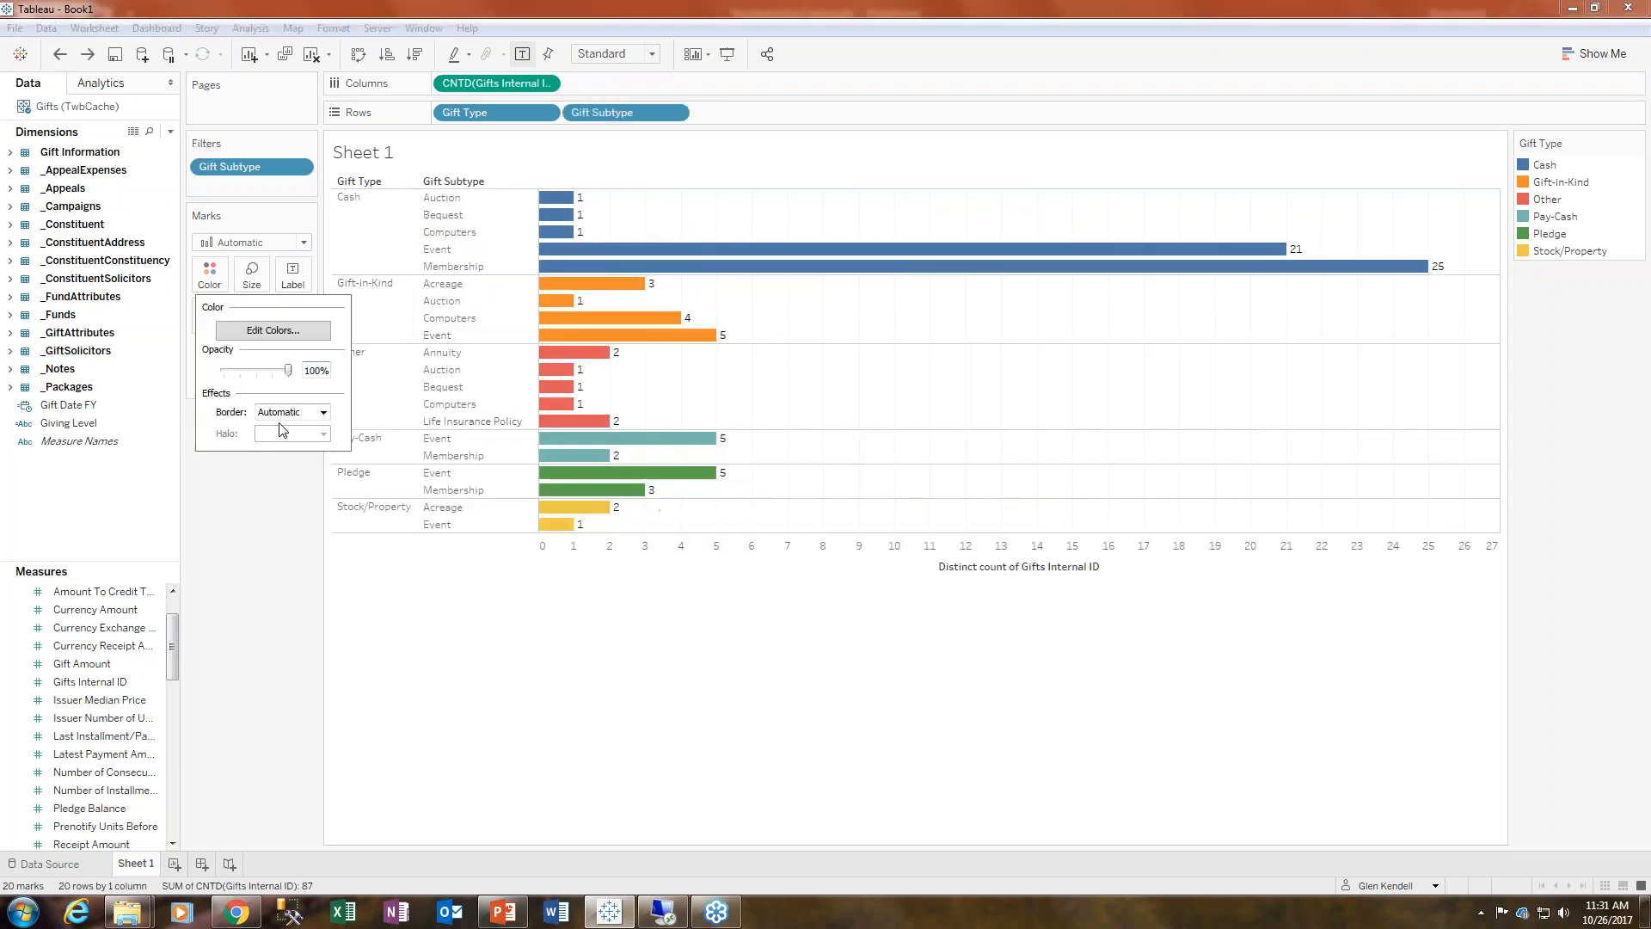
{"action": "left_click", "coordinate": [323, 413]}
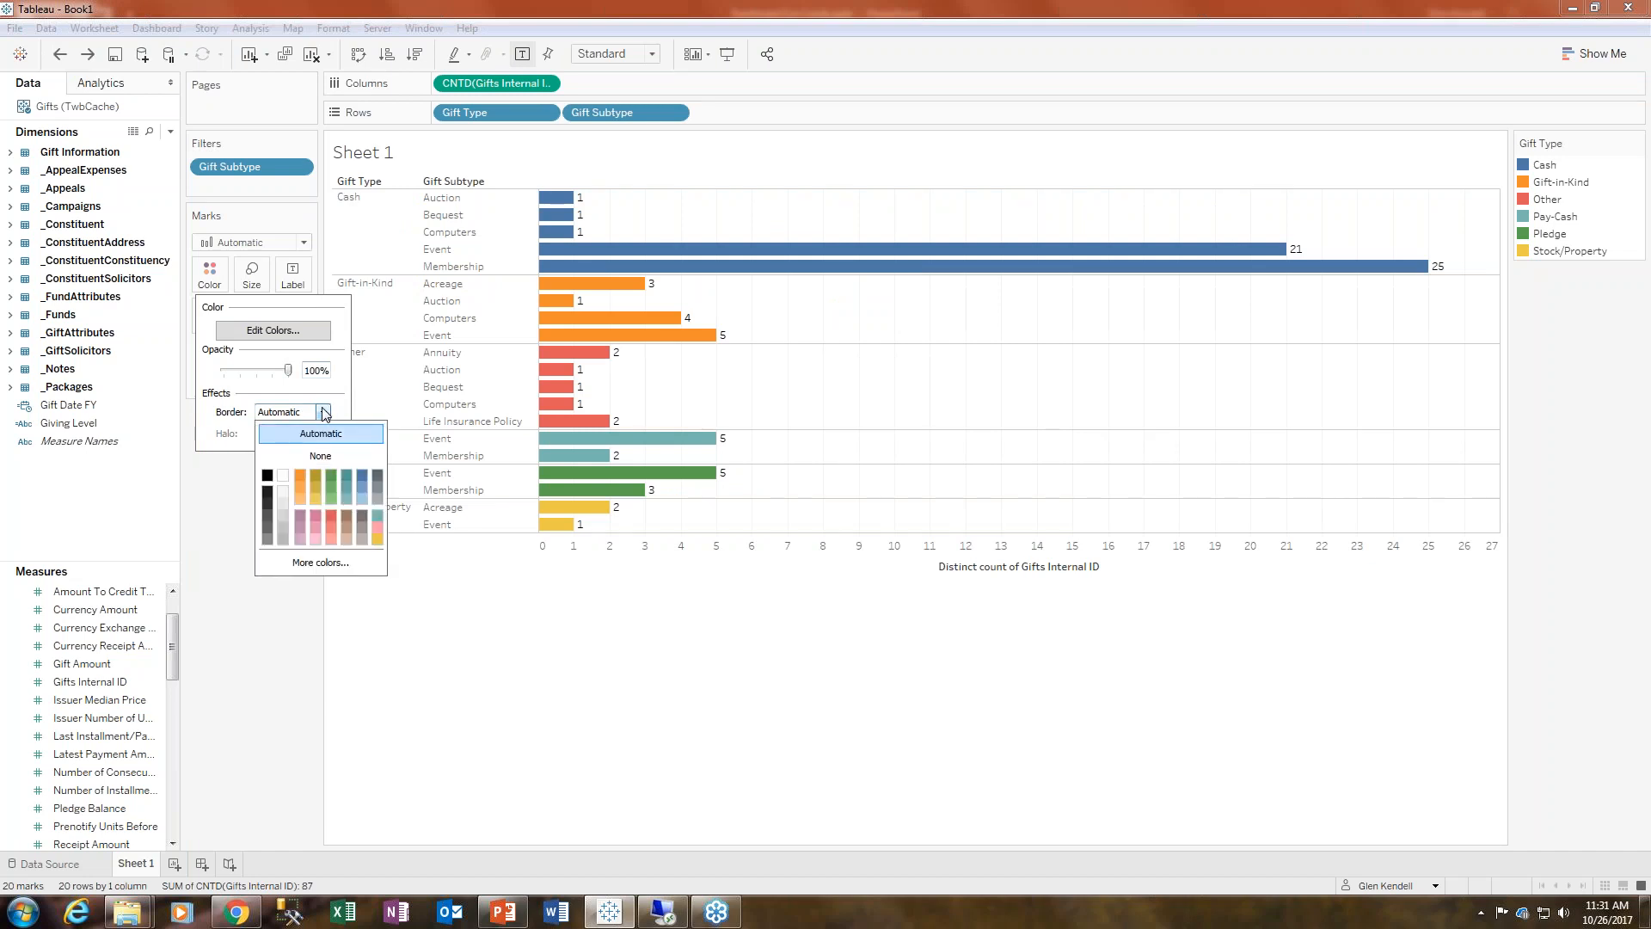
{"action": "left_click", "coordinate": [268, 476]}
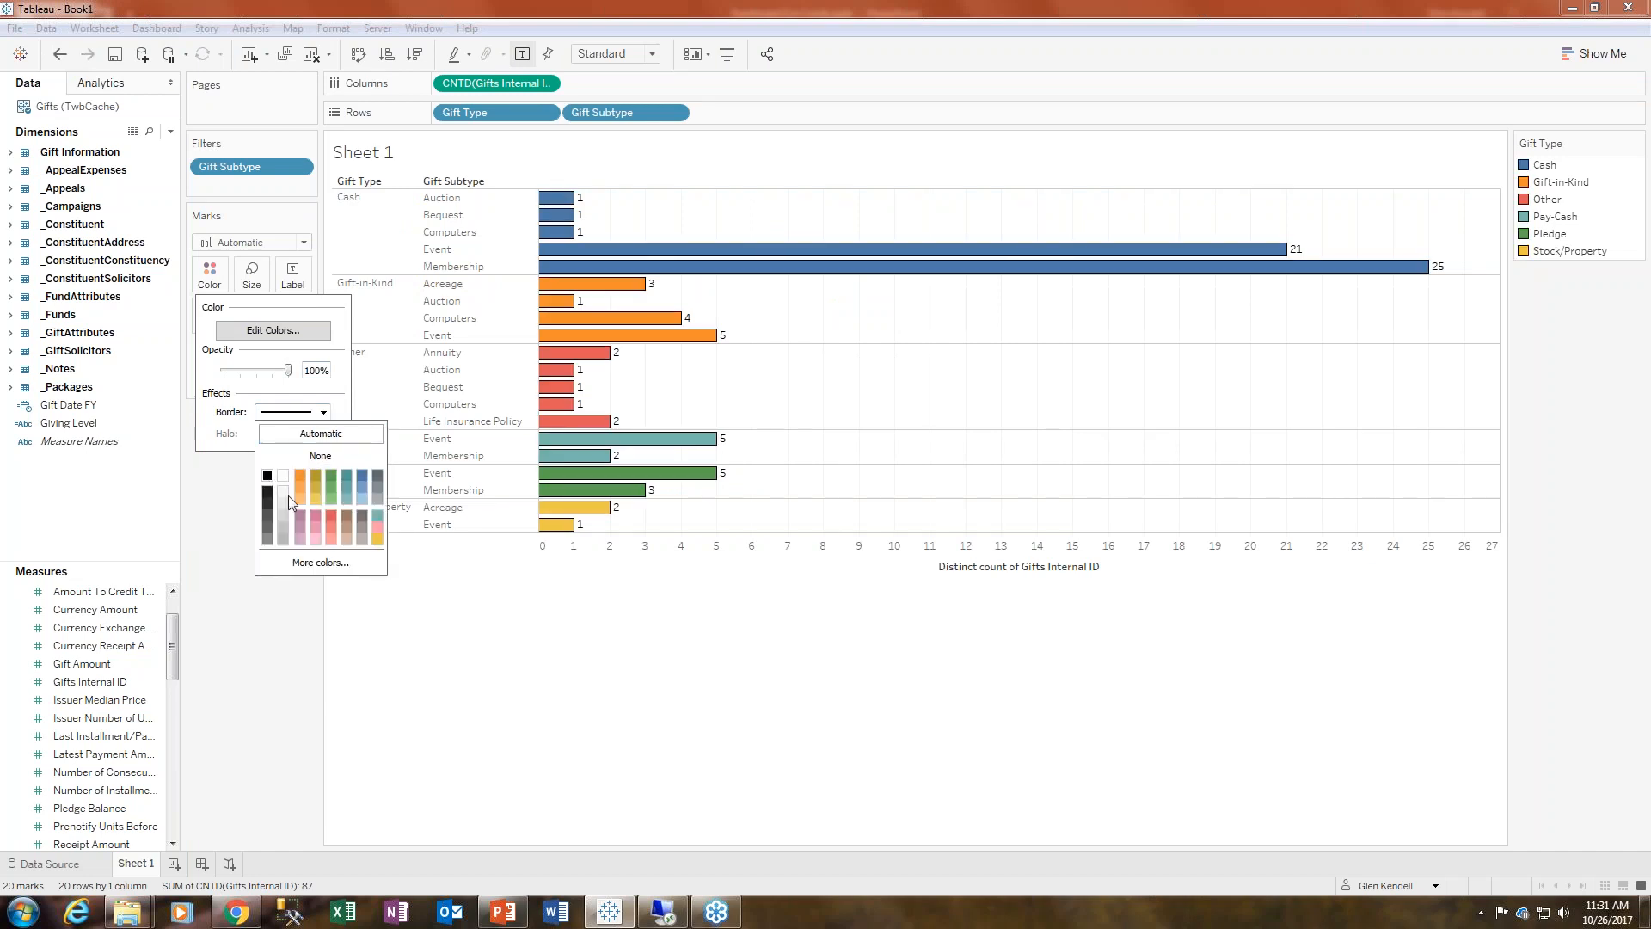
{"action": "left_click", "coordinate": [817, 301]}
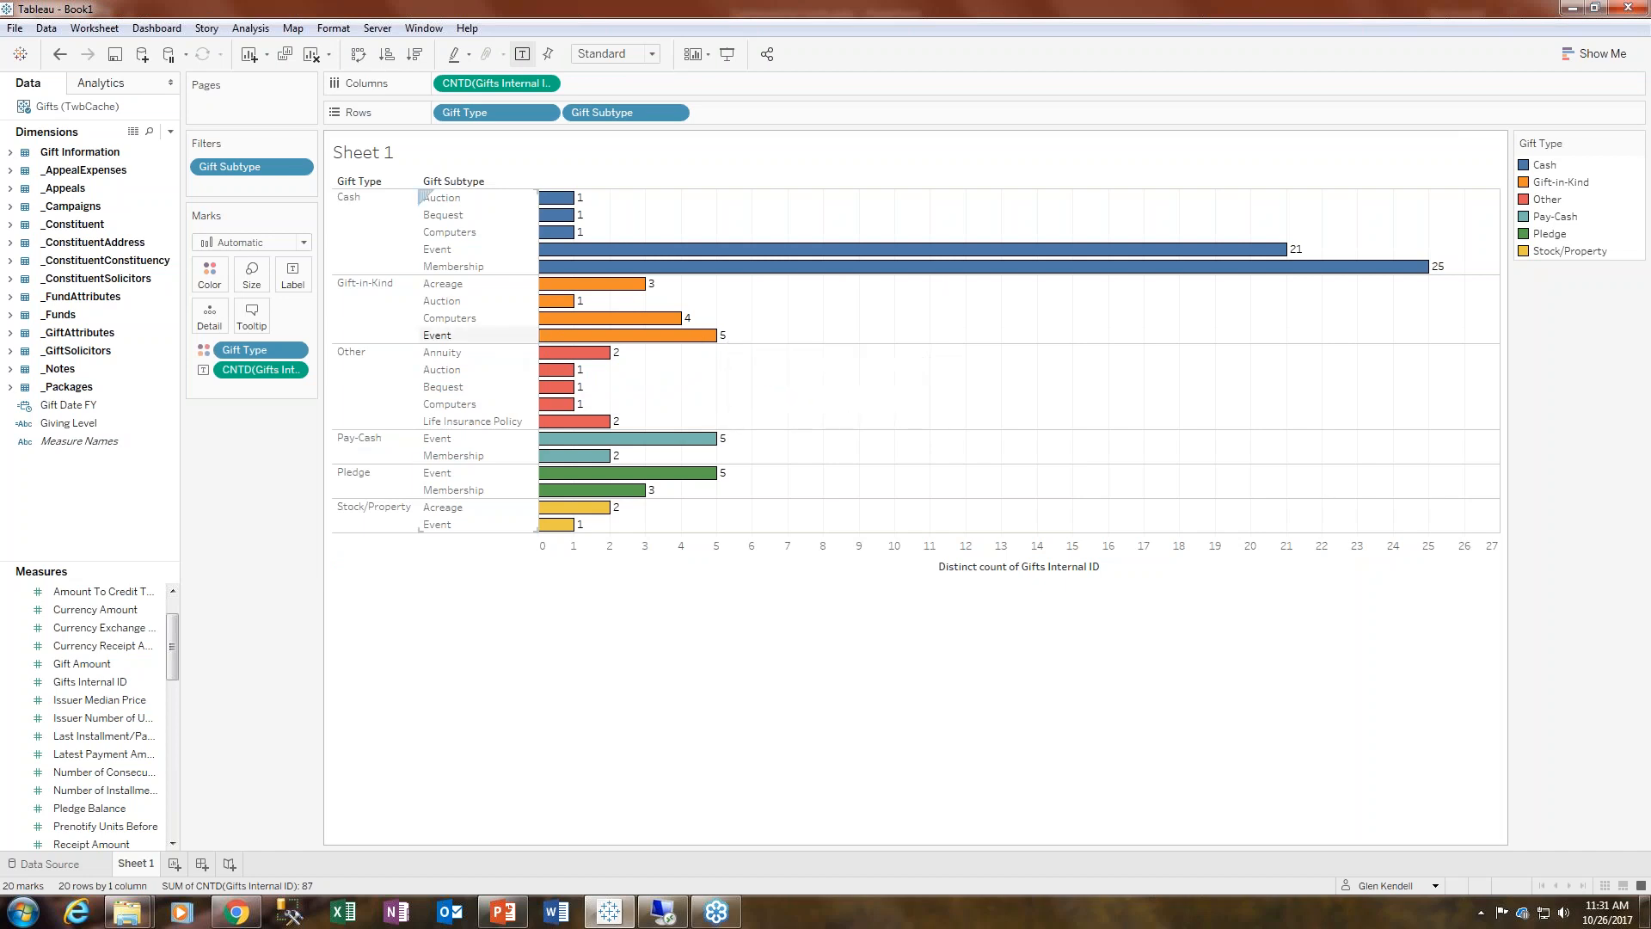
- Try setting the mark labels to 12 pt and changing their horizontal alignment, ending with centered
{"action": "left_click", "coordinate": [293, 275]}
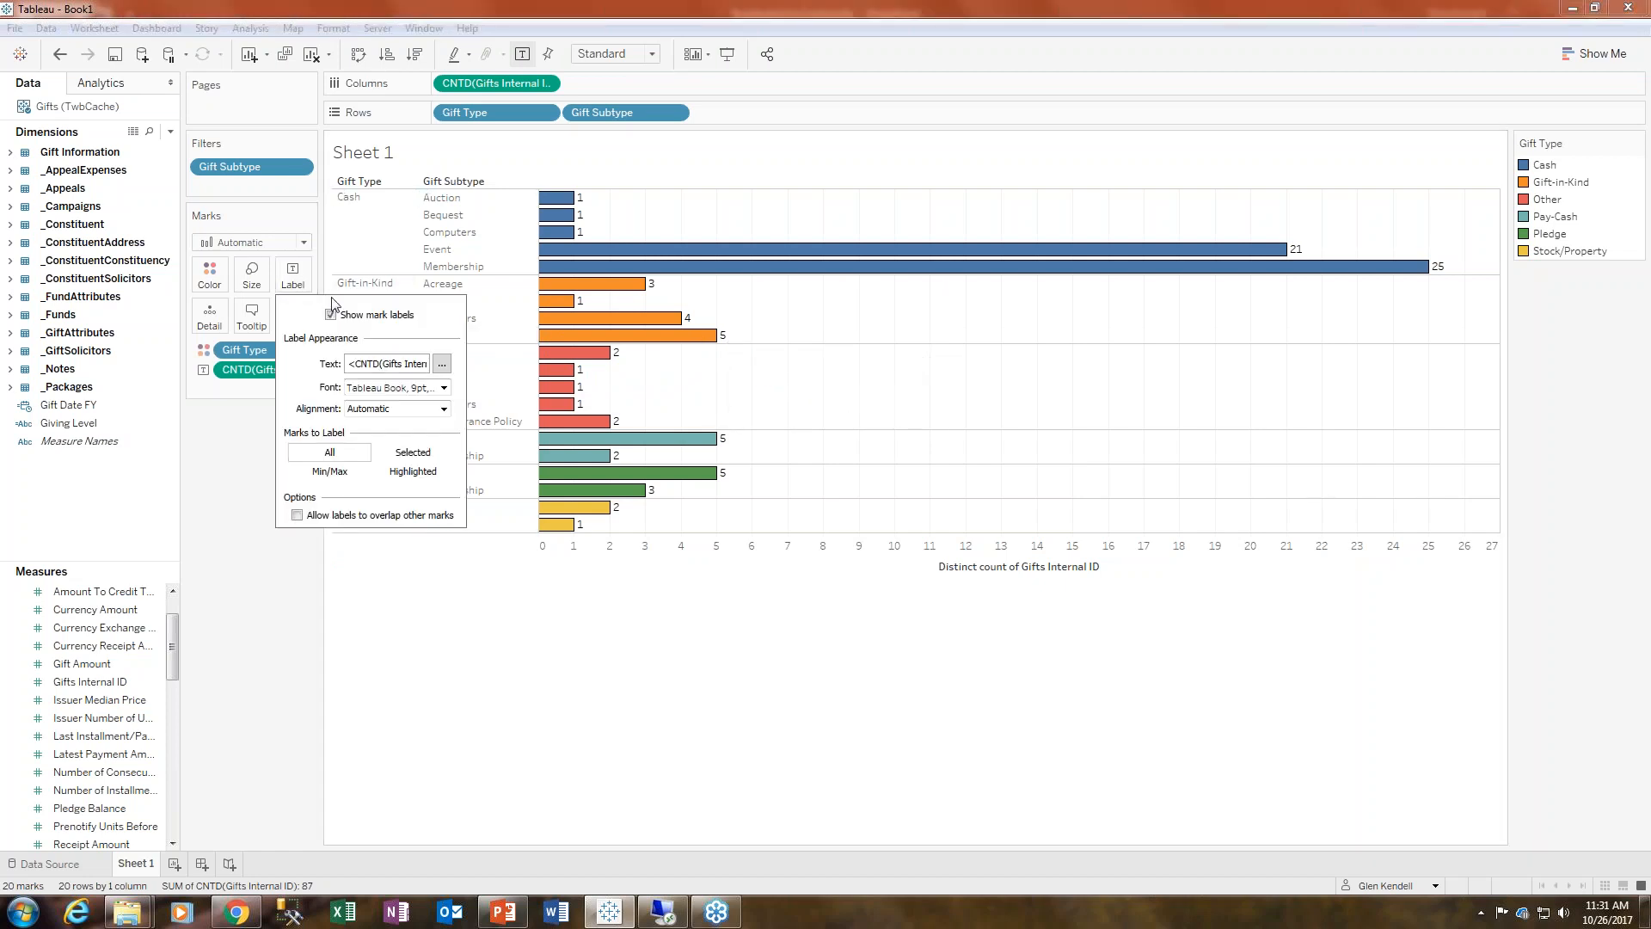
{"action": "left_click", "coordinate": [443, 388]}
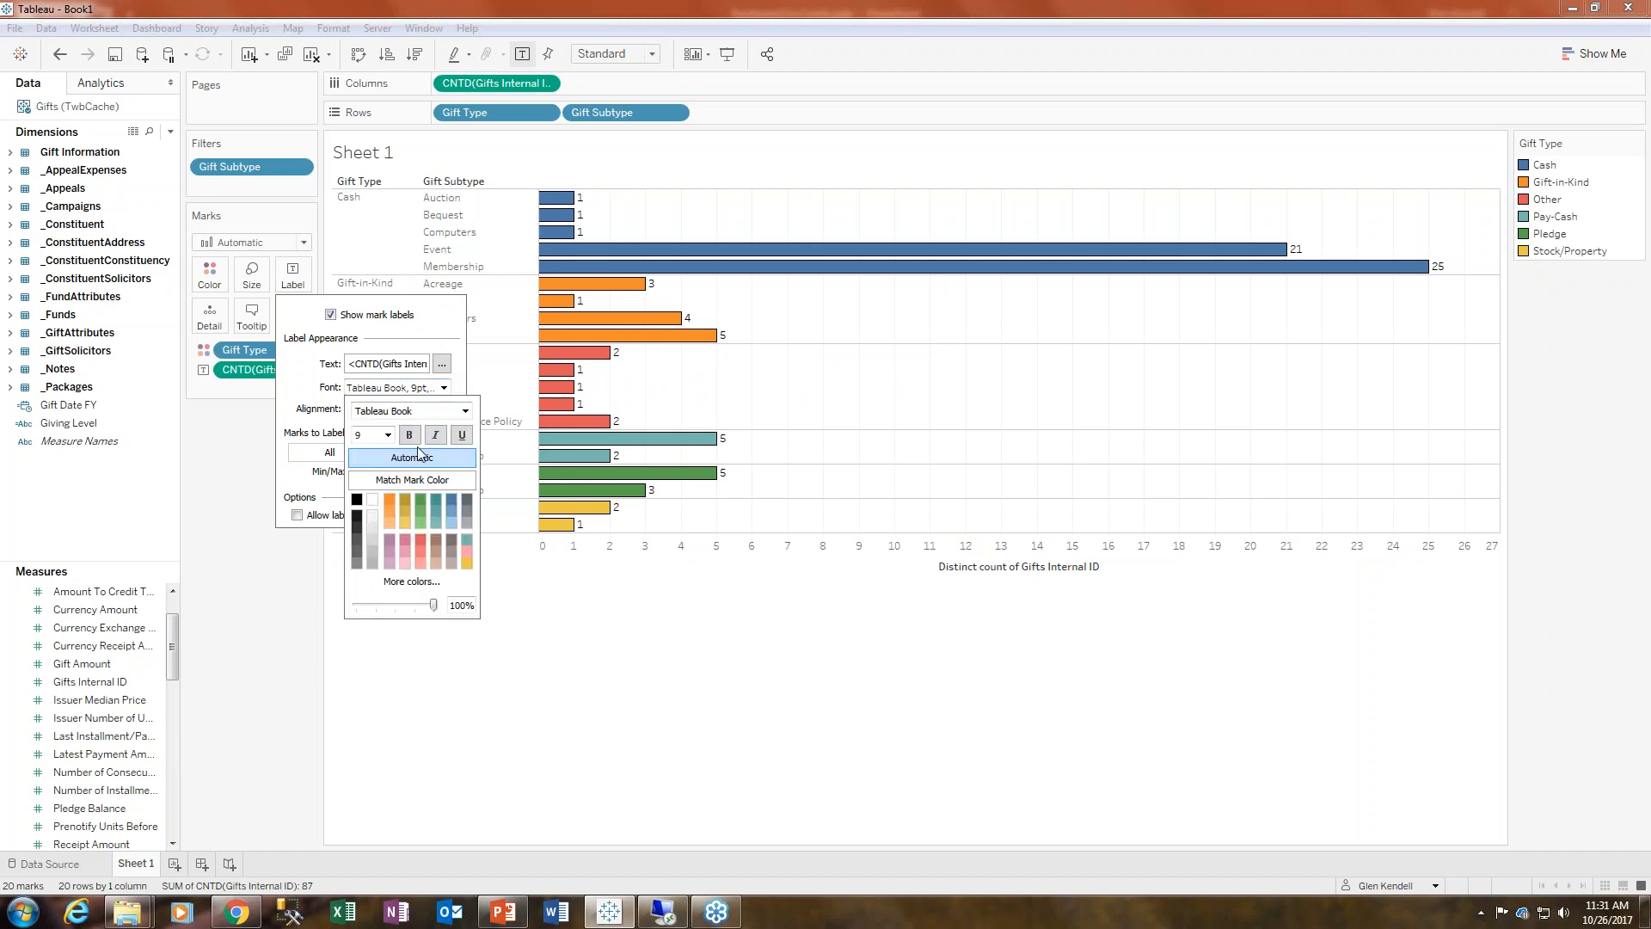
{"action": "left_click", "coordinate": [389, 435]}
{"action": "left_click", "coordinate": [370, 514]}
{"action": "left_click", "coordinate": [297, 388]}
{"action": "left_click", "coordinate": [443, 409]}
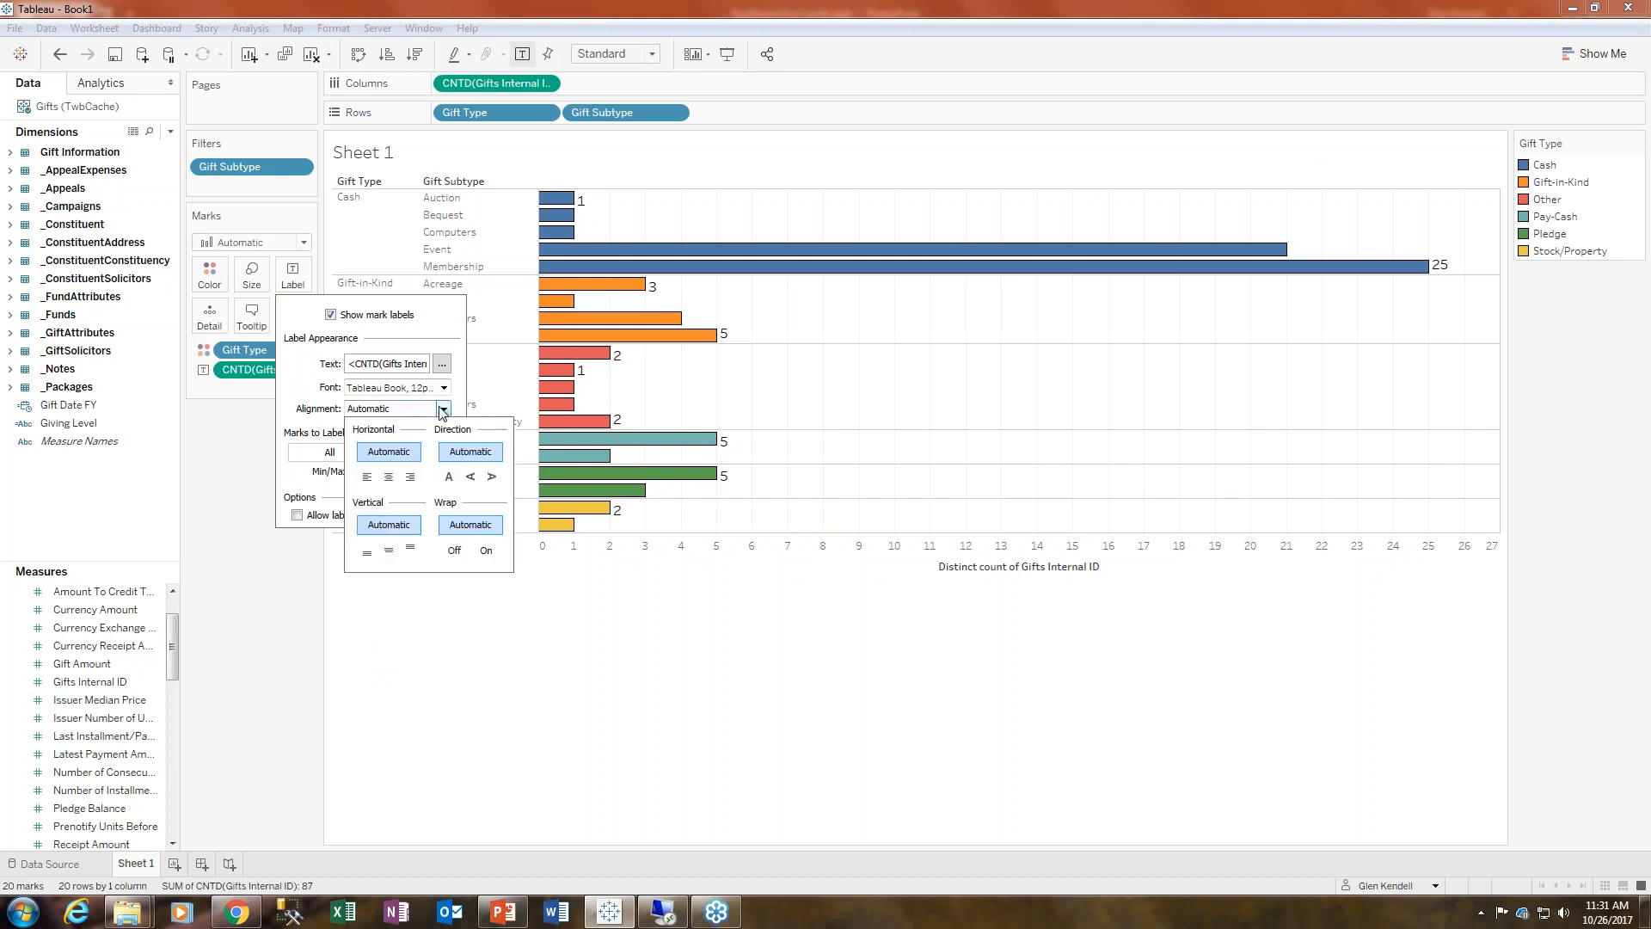
{"action": "left_click", "coordinate": [411, 480]}
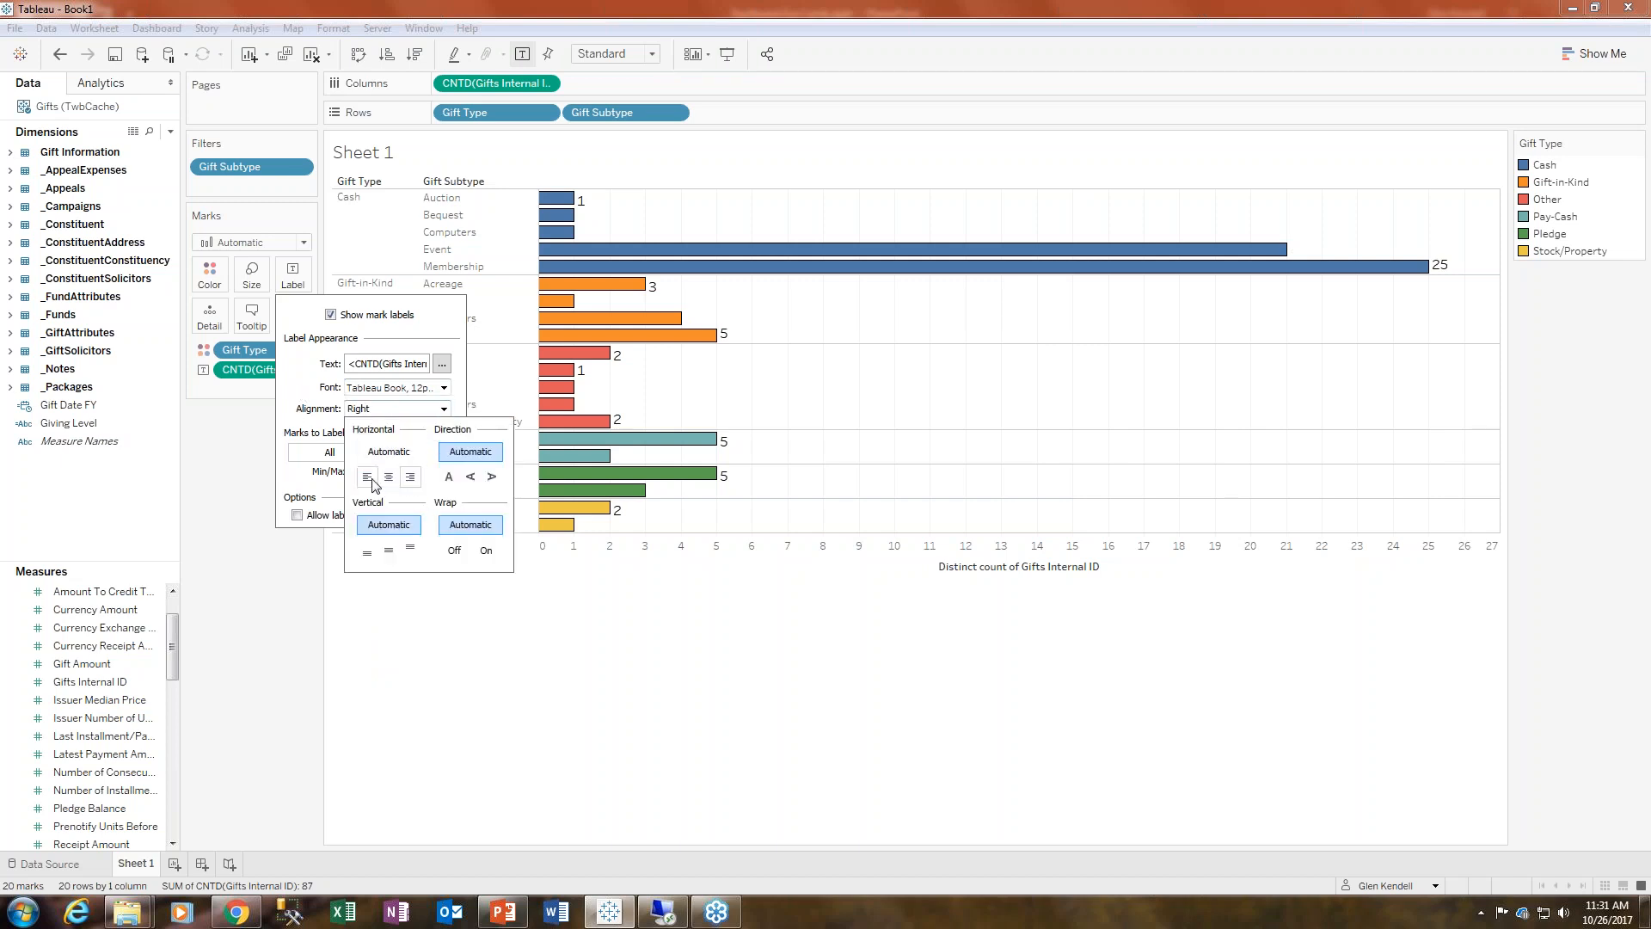
{"action": "left_click", "coordinate": [367, 478]}
{"action": "left_click", "coordinate": [412, 479]}
{"action": "left_click", "coordinate": [389, 477]}
{"action": "left_click", "coordinate": [410, 633]}
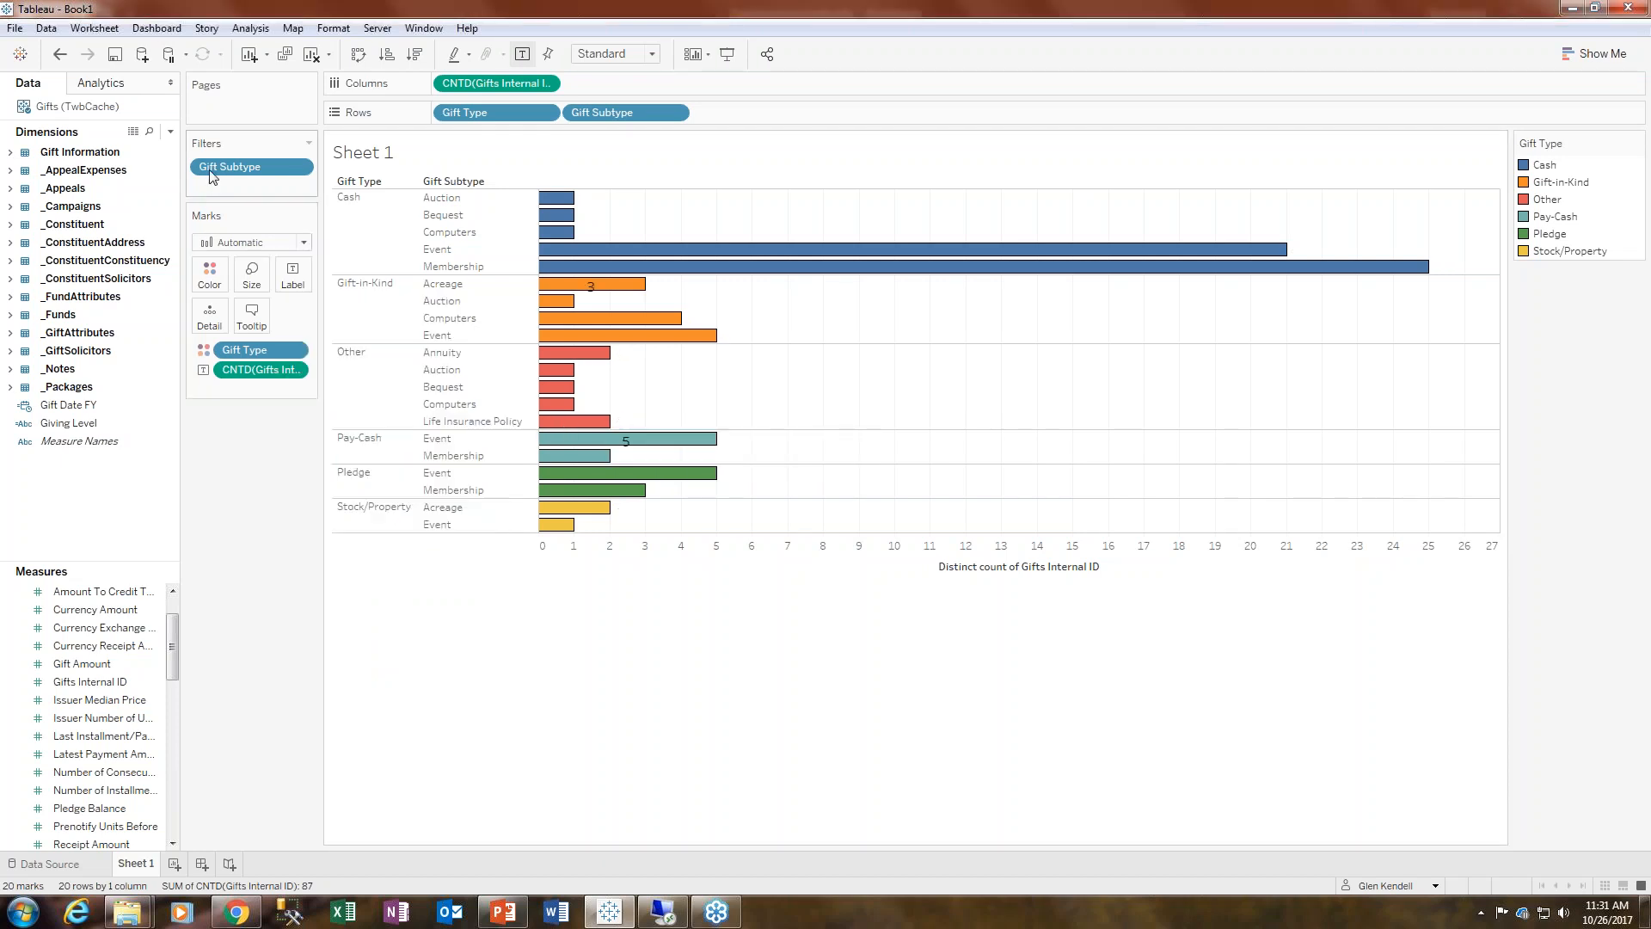
- Undo the label font size and alignment changes
{"action": "left_click", "coordinate": [59, 59]}
{"action": "left_click", "coordinate": [57, 62]}
{"action": "left_click", "coordinate": [57, 63]}
{"action": "left_click", "coordinate": [57, 63]}
{"action": "left_click", "coordinate": [57, 63]}
- Increase the height of the gift subtype rows in the chart
{"action": "mouse_move", "coordinate": [1445, 271]}
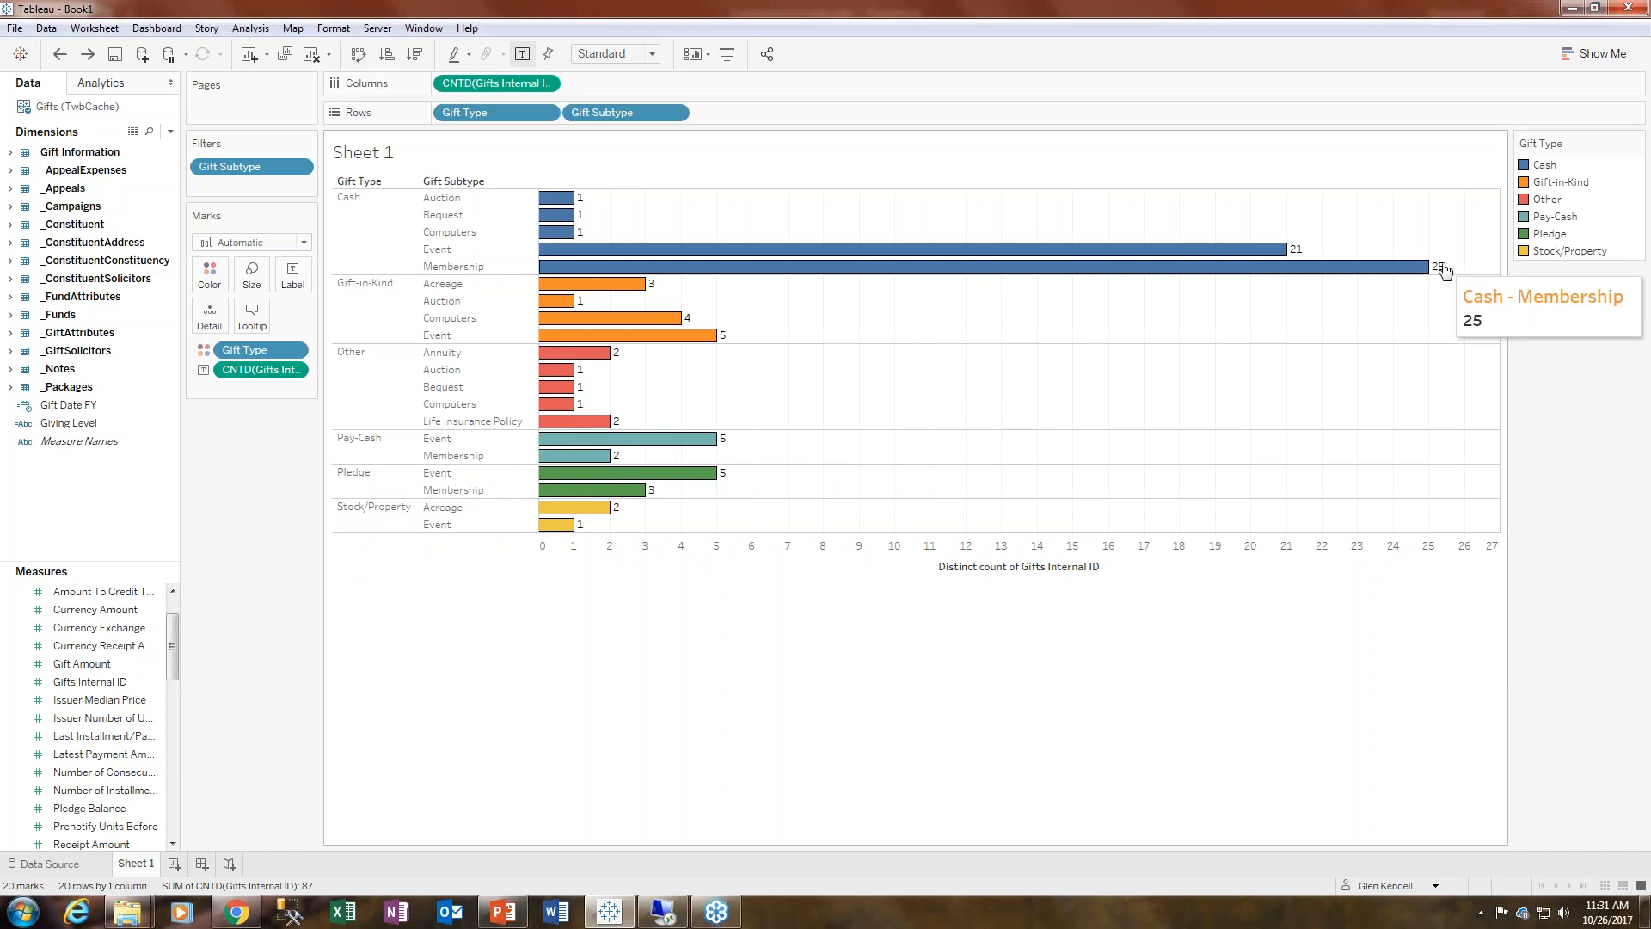
{"action": "left_click", "coordinate": [503, 528]}
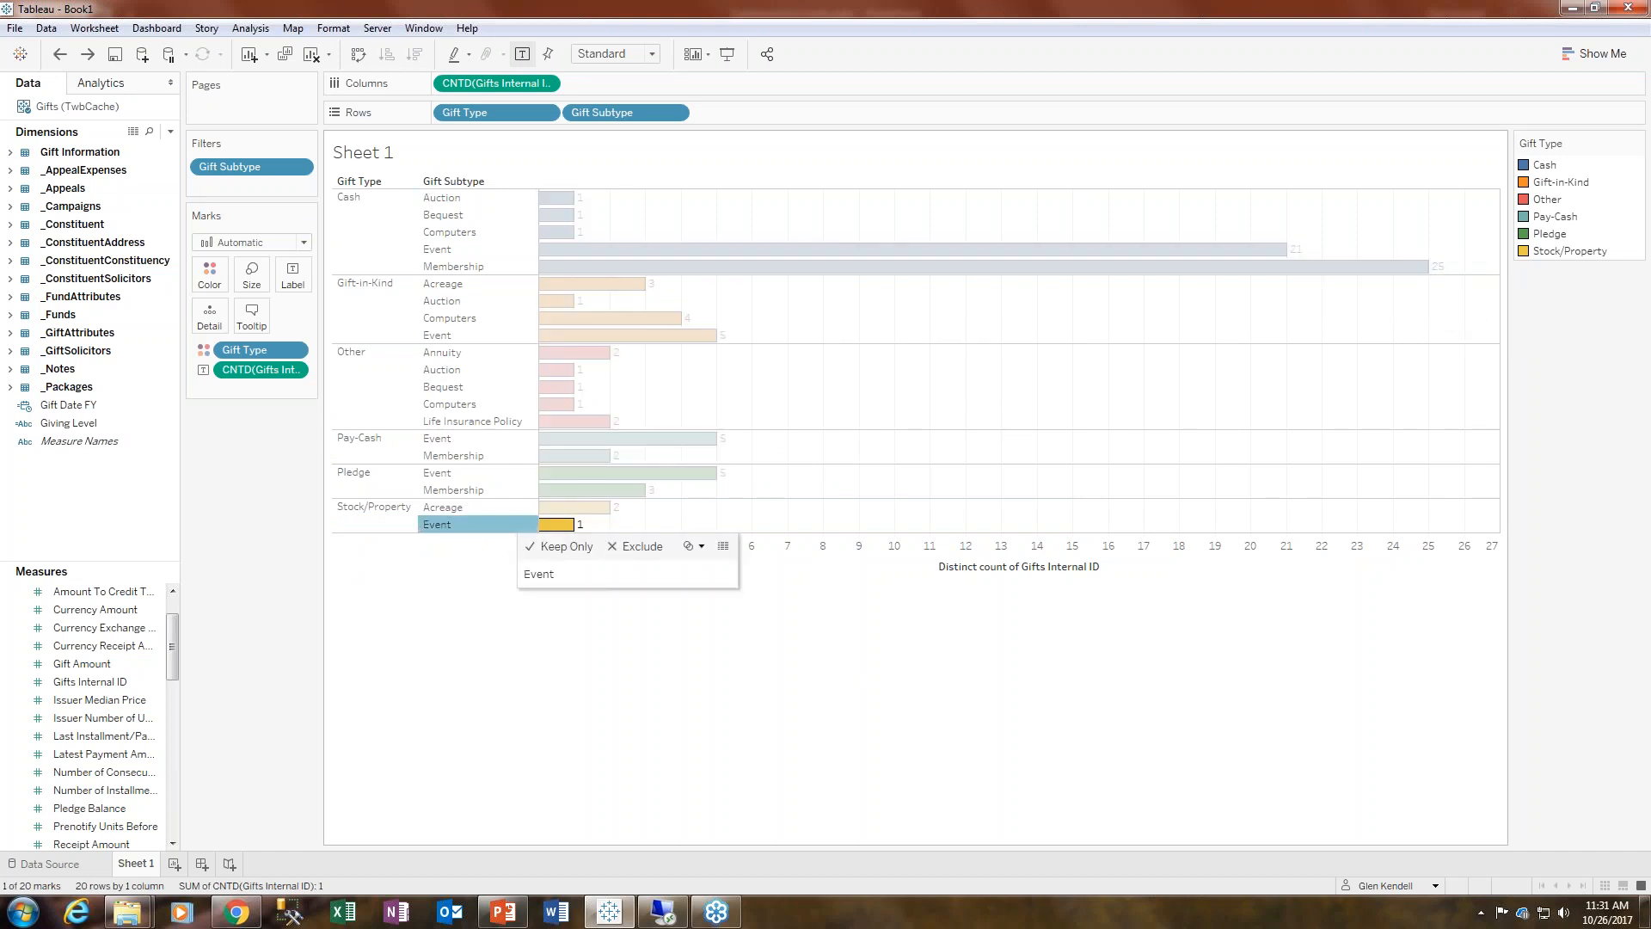
{"action": "left_click_drag", "start_coordinate": [501, 534], "coordinate": [500, 565]}
{"action": "left_click", "coordinate": [1357, 256]}
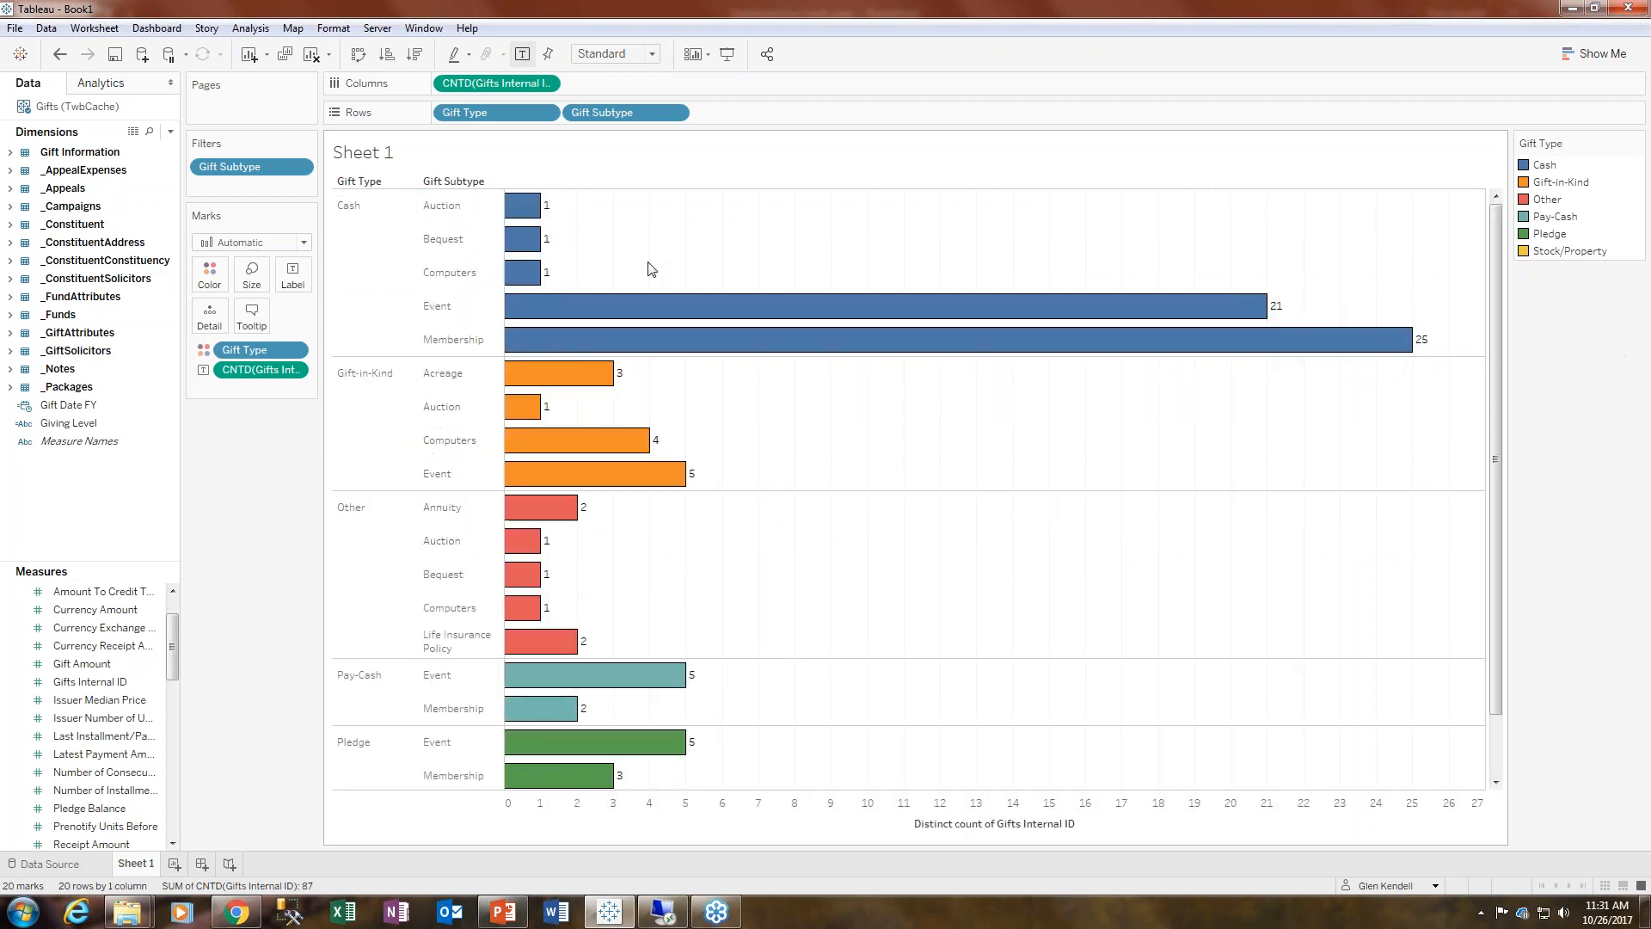
- Set the mark labels' font size to 12 pt
{"action": "left_click", "coordinate": [293, 275]}
{"action": "left_click", "coordinate": [443, 387]}
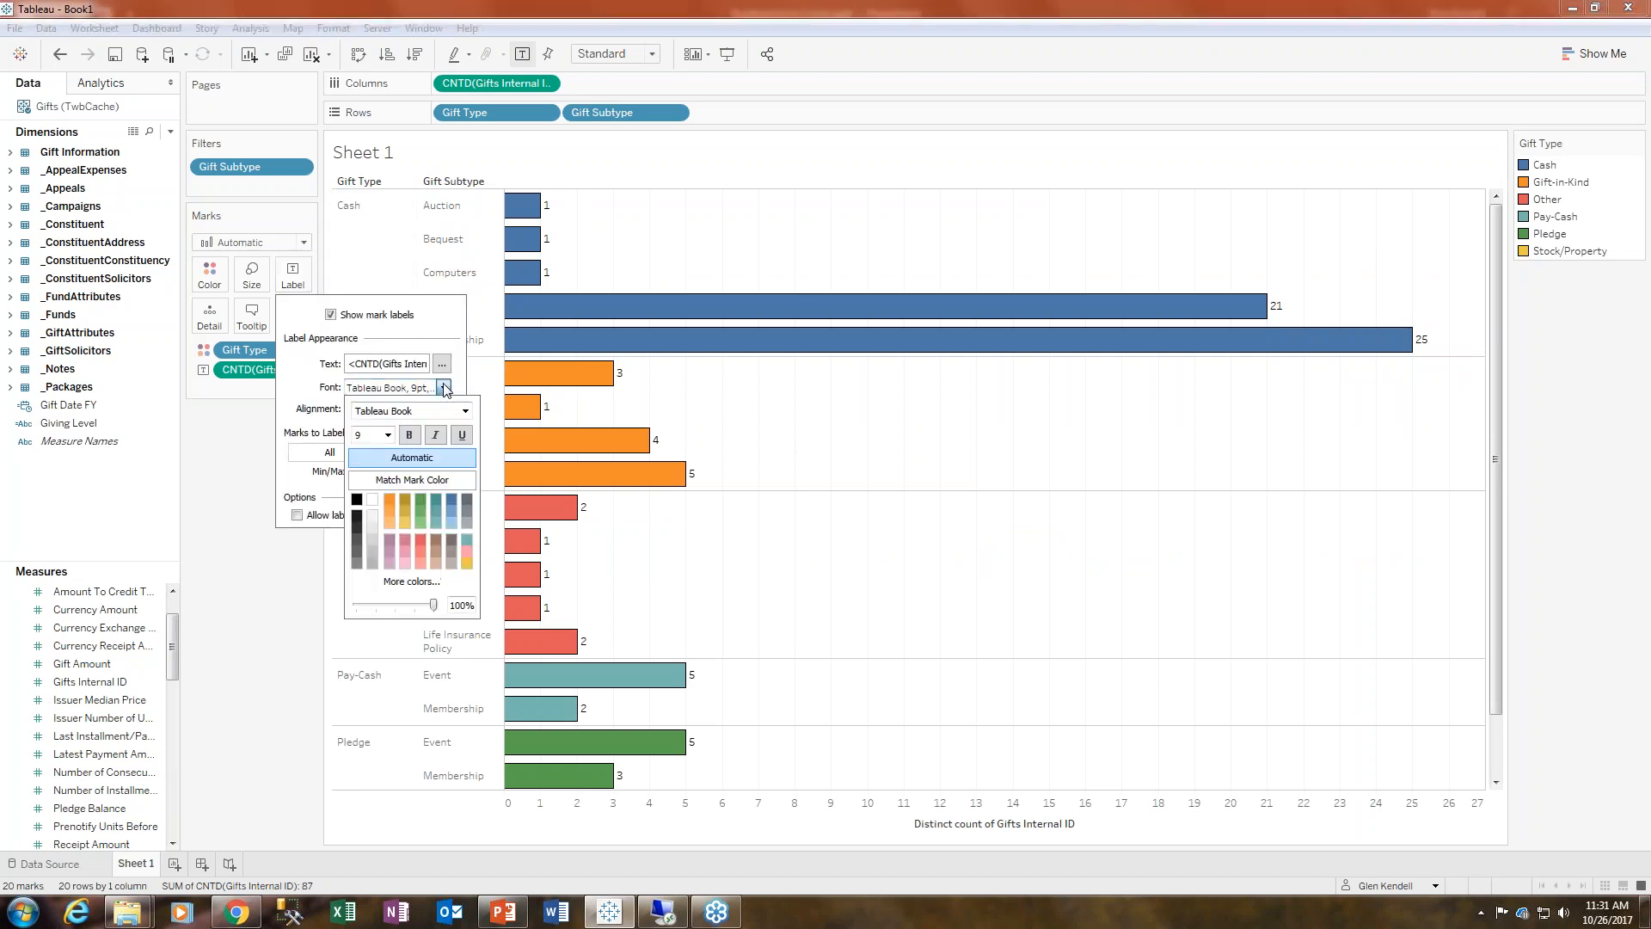
{"action": "left_click", "coordinate": [388, 434]}
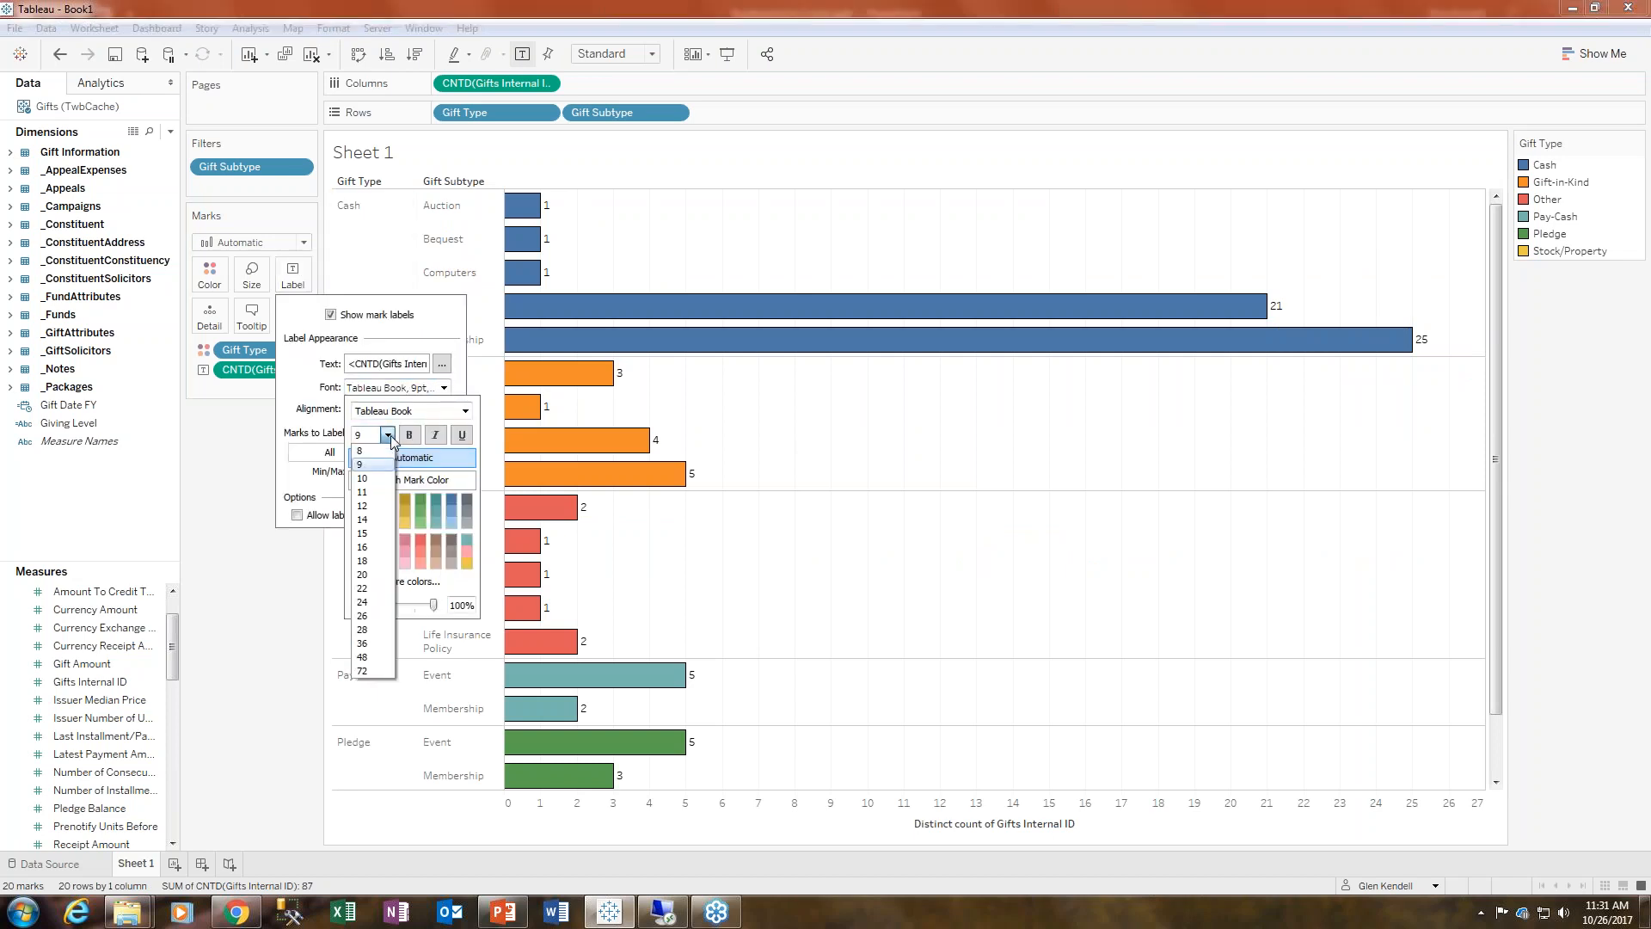
{"action": "left_click", "coordinate": [362, 505]}
{"action": "key", "text": "Escape"}
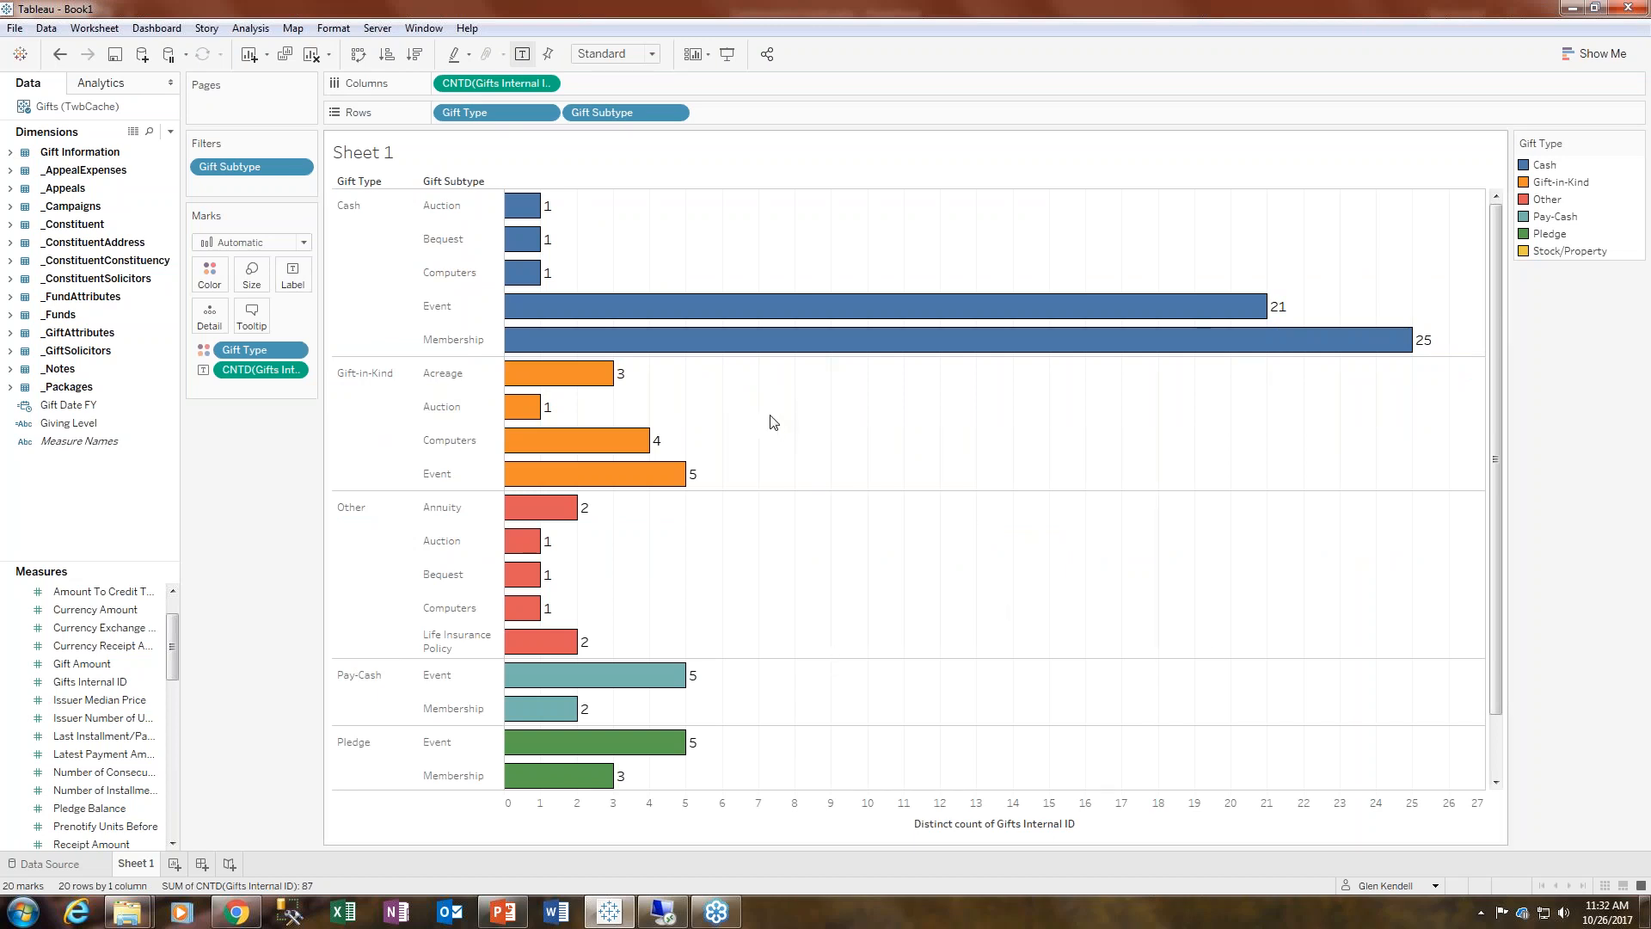
- Try the Square, Circle and Shape mark types before switching the marks back to Bar
{"action": "left_click", "coordinate": [304, 244]}
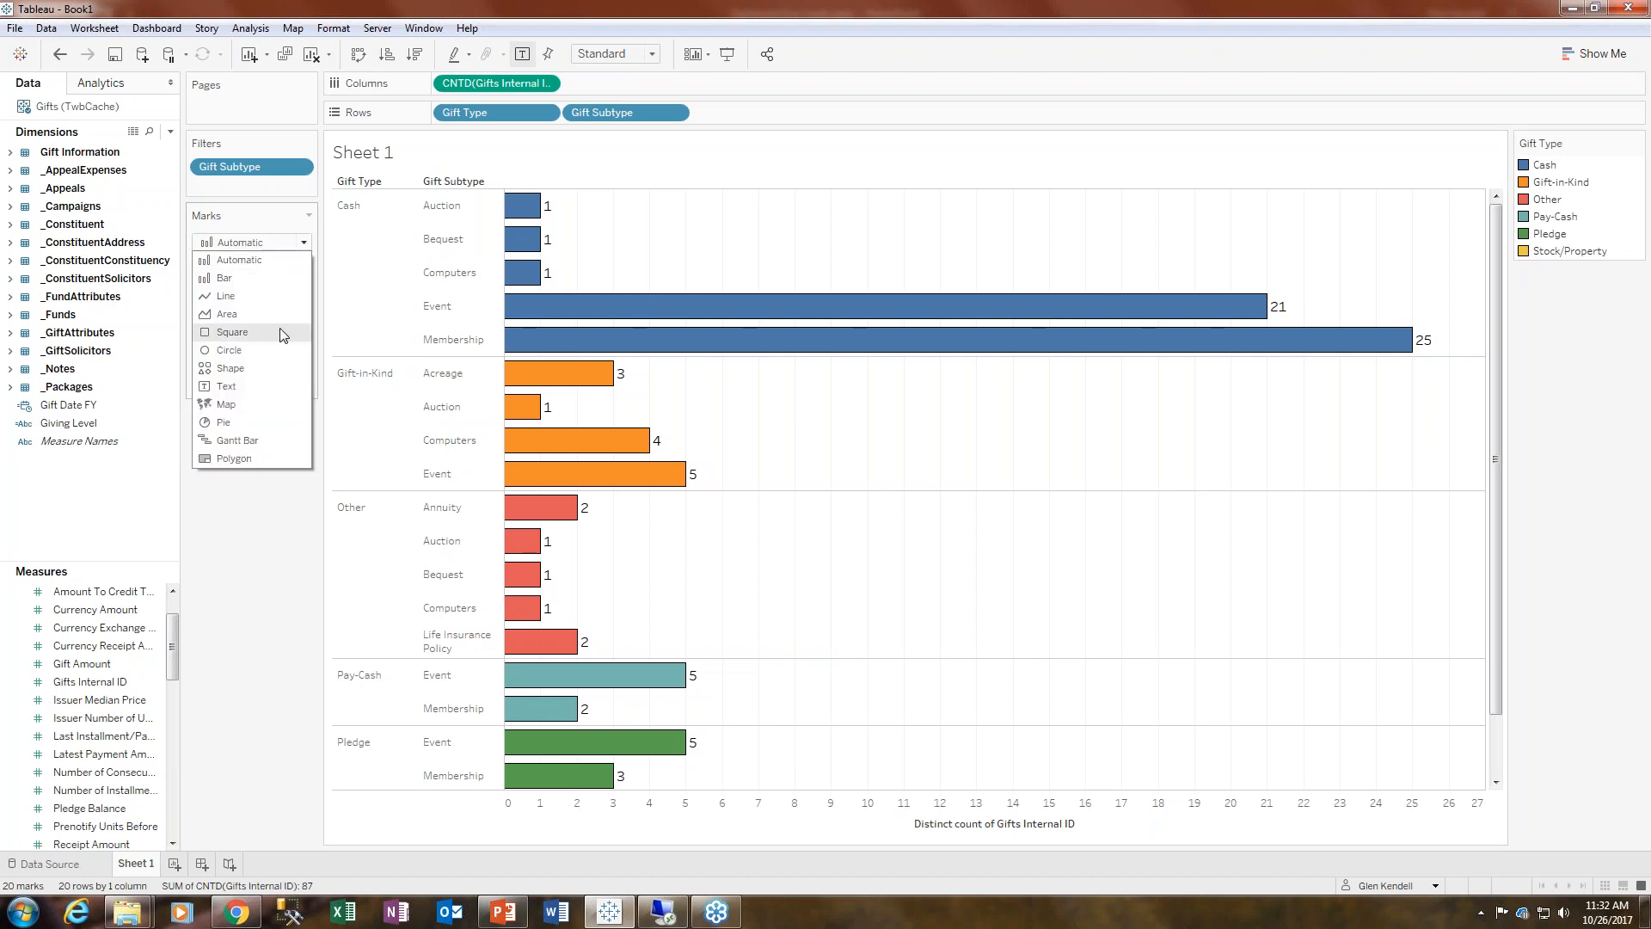
{"action": "left_click", "coordinate": [233, 335]}
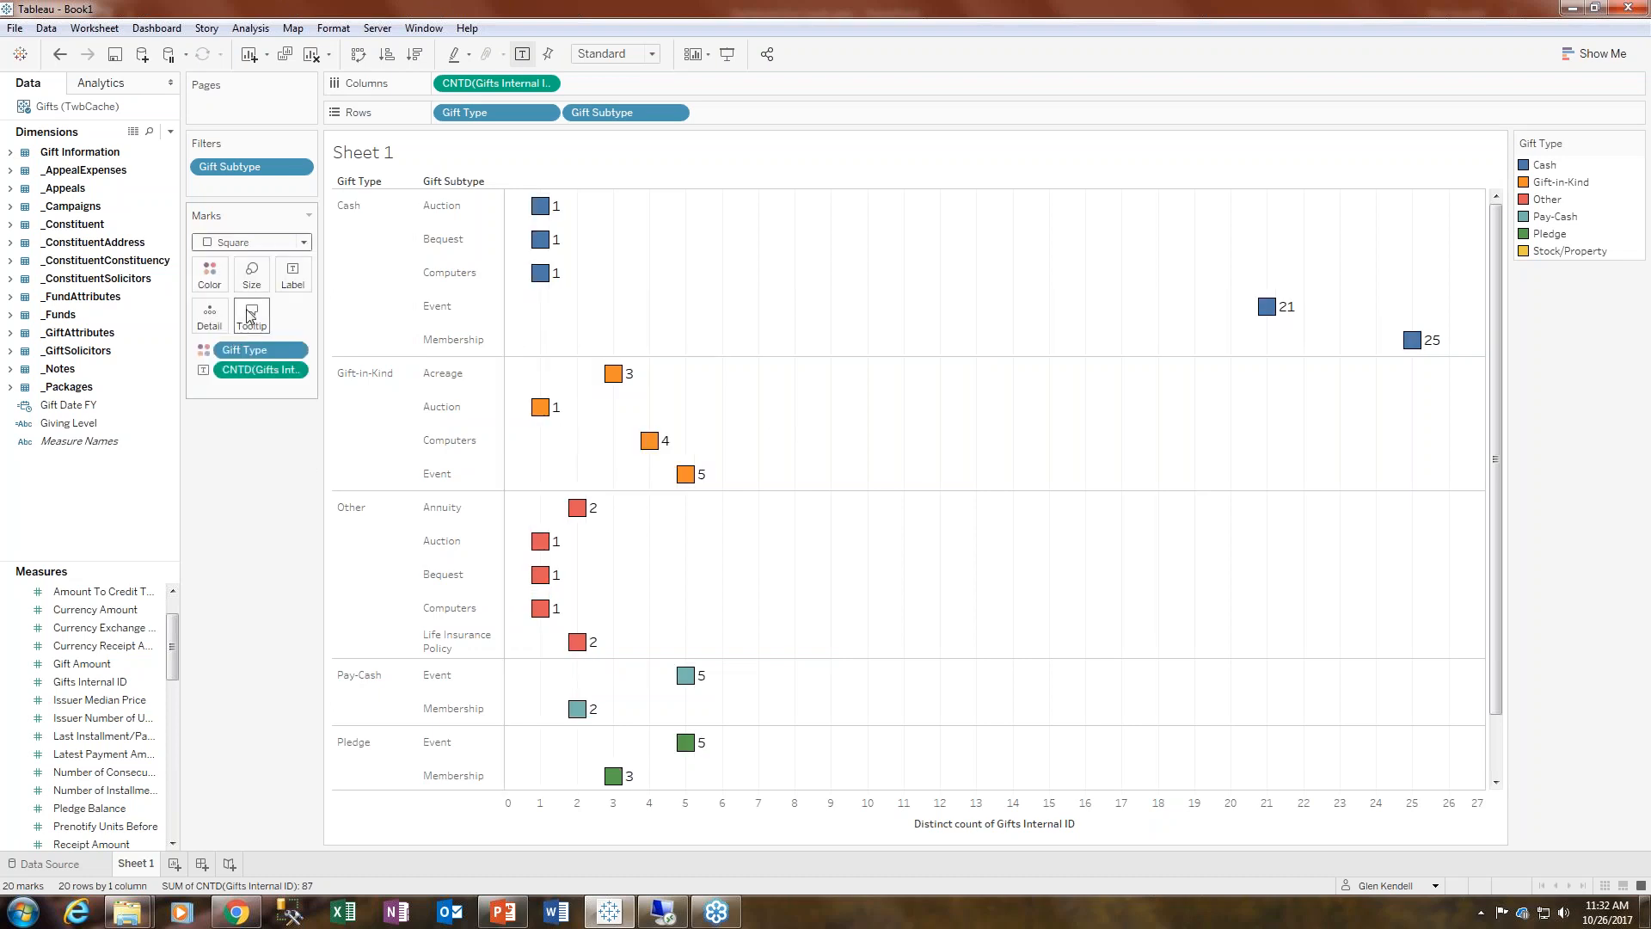
{"action": "left_click", "coordinate": [304, 243]}
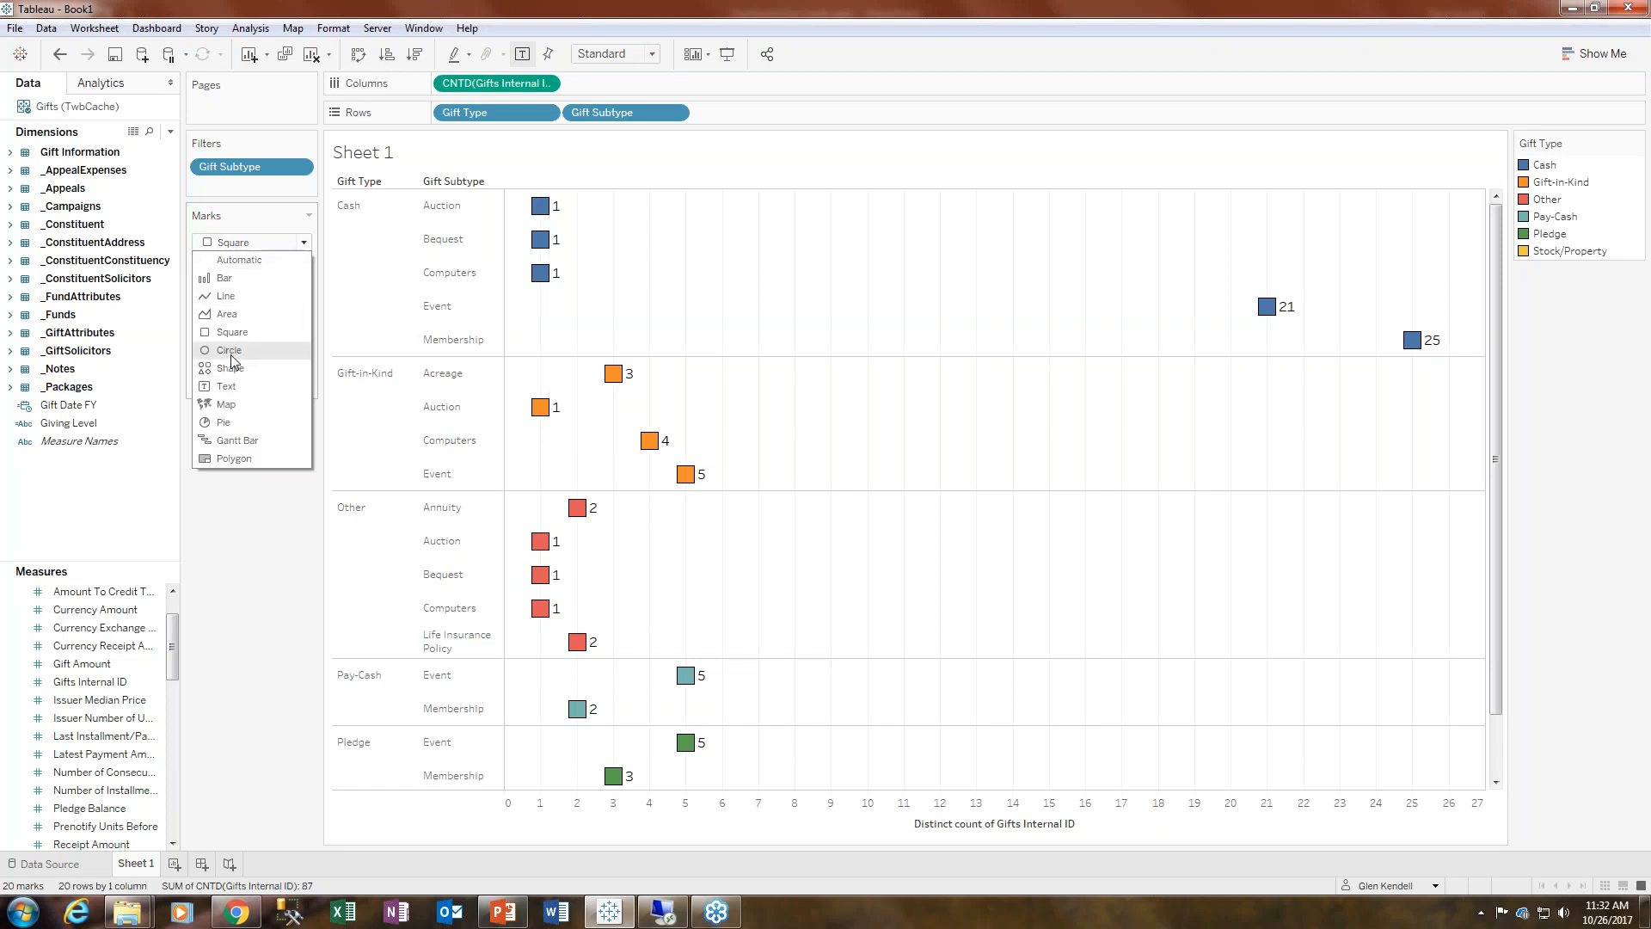
{"action": "left_click", "coordinate": [232, 352]}
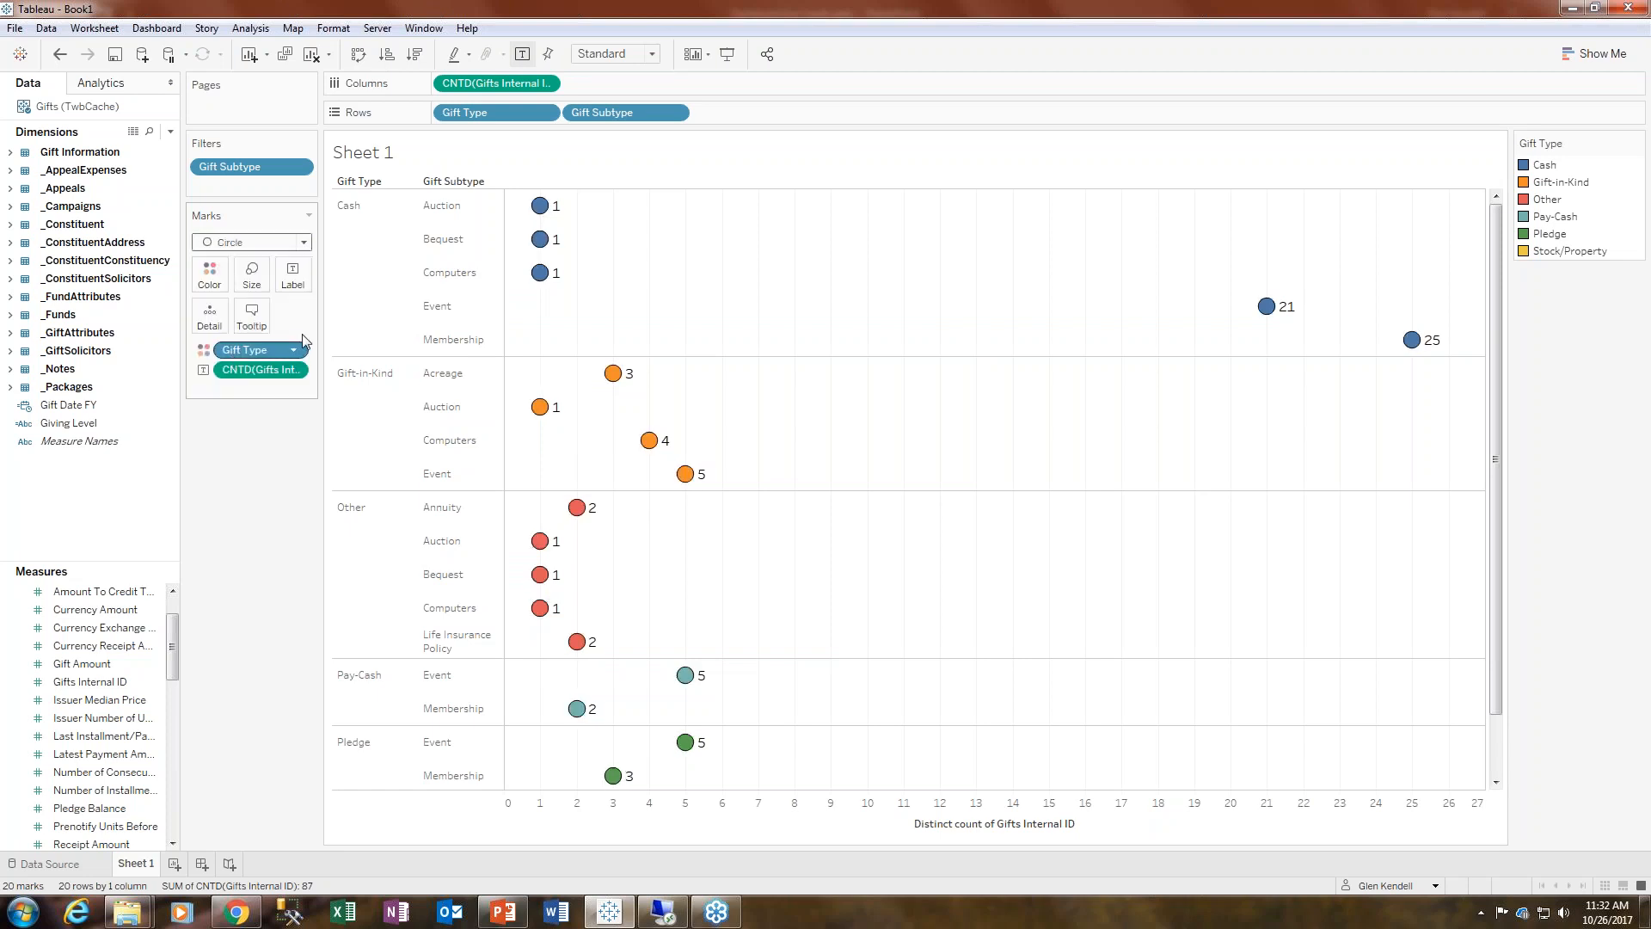
{"action": "left_click", "coordinate": [305, 244]}
{"action": "left_click", "coordinate": [251, 368]}
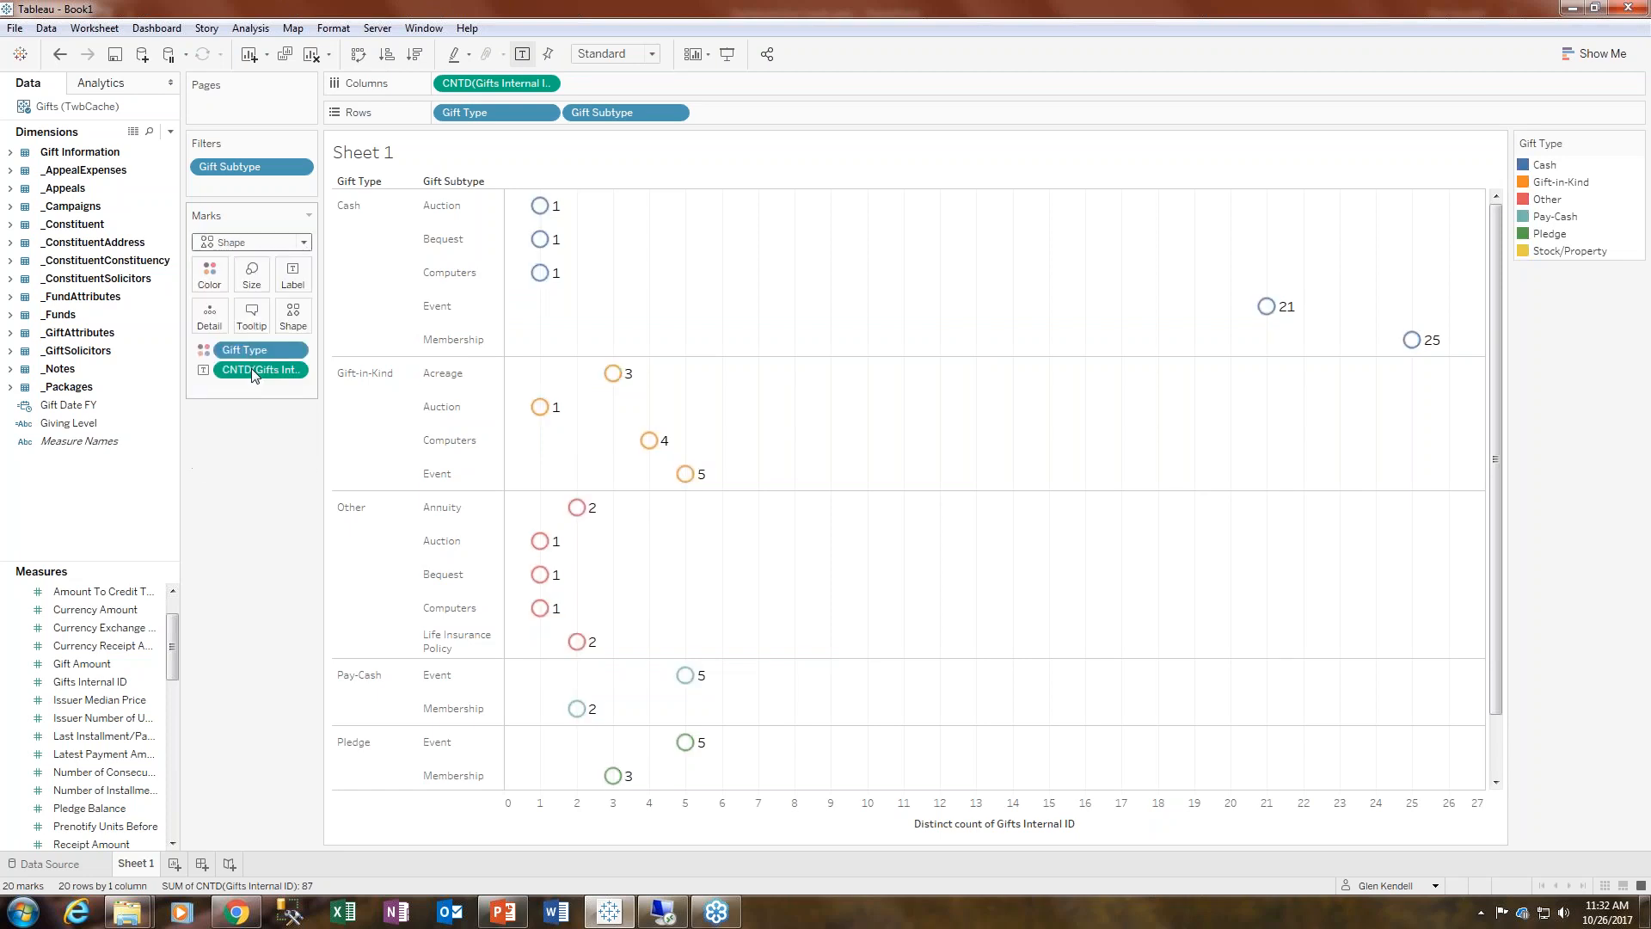
{"action": "left_click", "coordinate": [304, 243]}
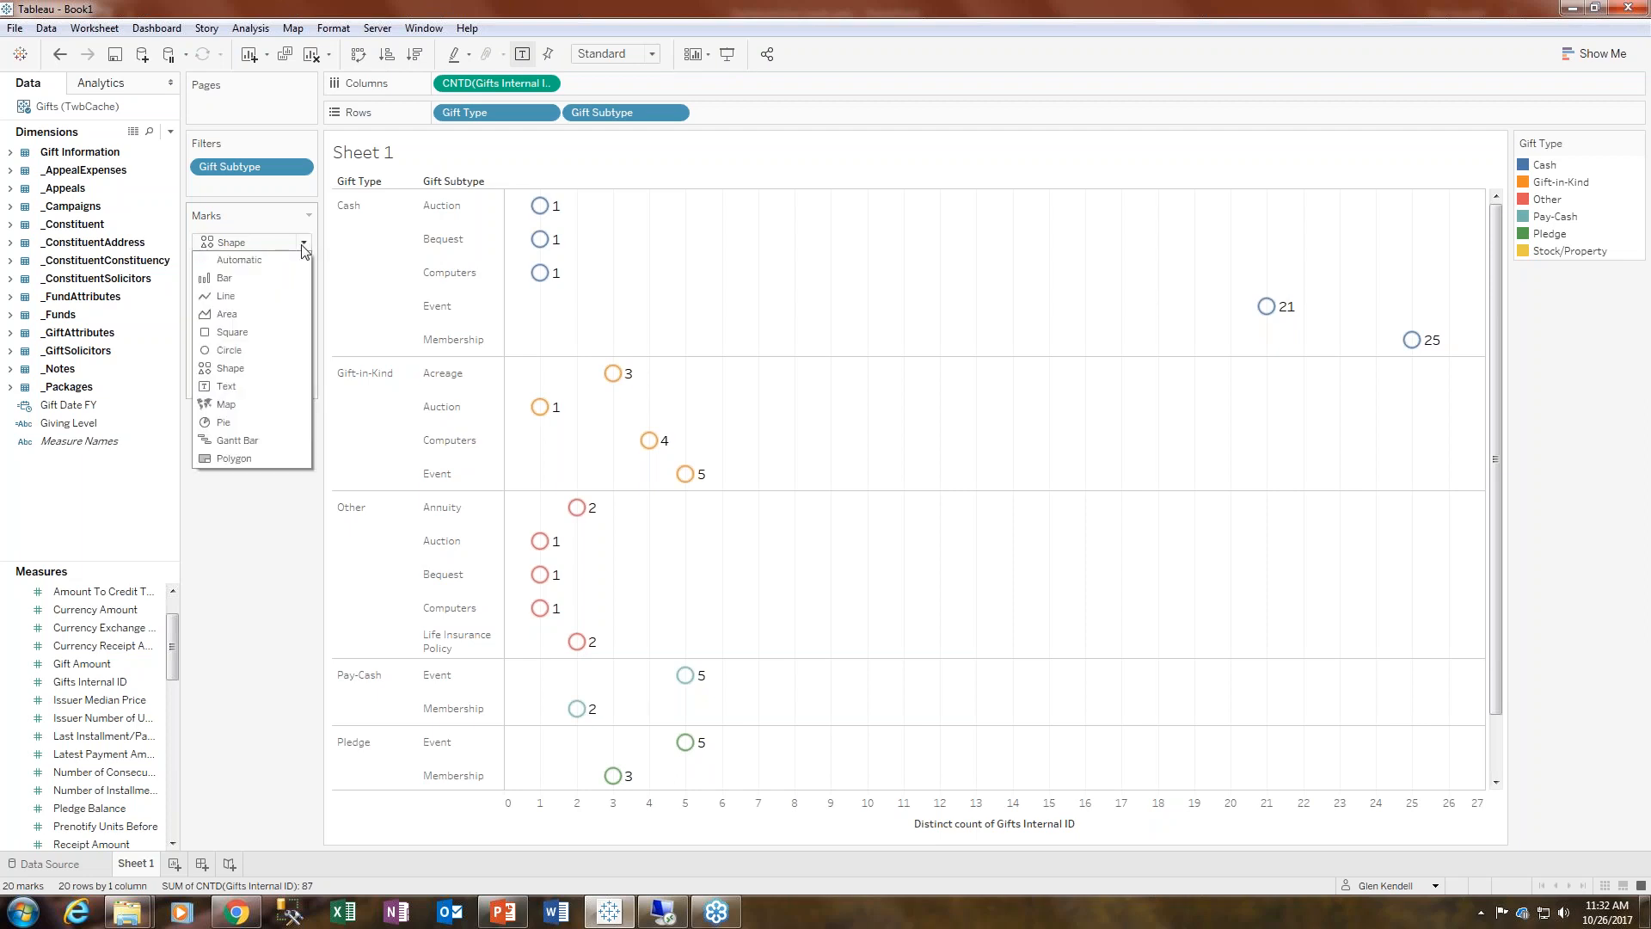
{"action": "left_click", "coordinate": [245, 283]}
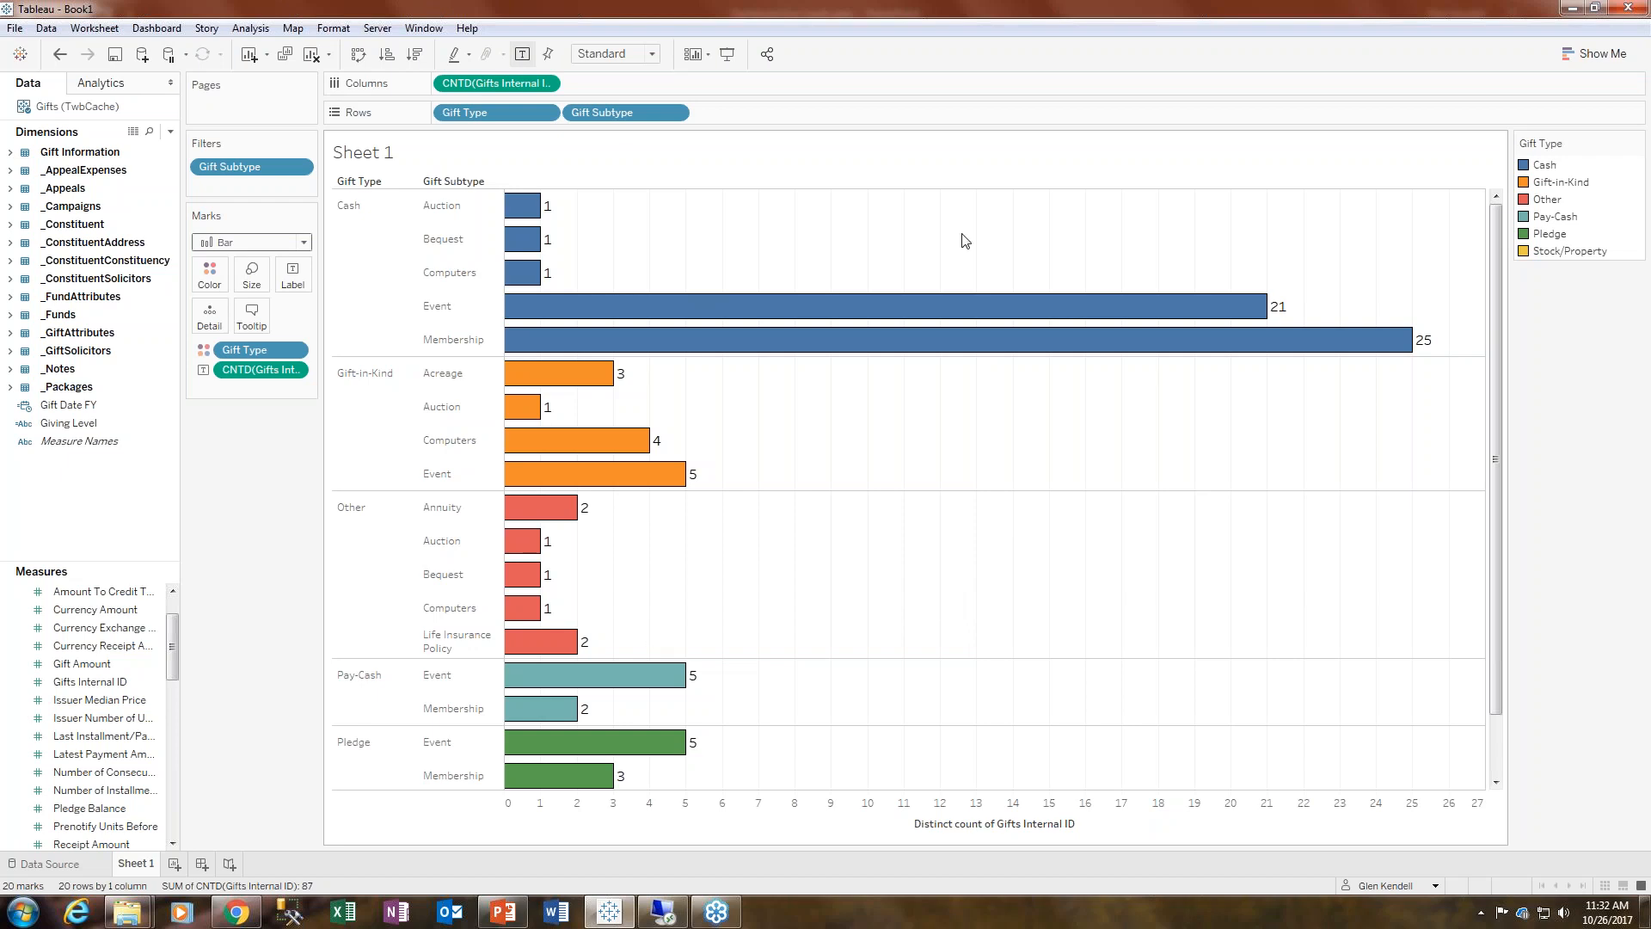
- Open the Gift Type color editor and recolor Pledge brown
{"action": "left_click", "coordinate": [207, 275]}
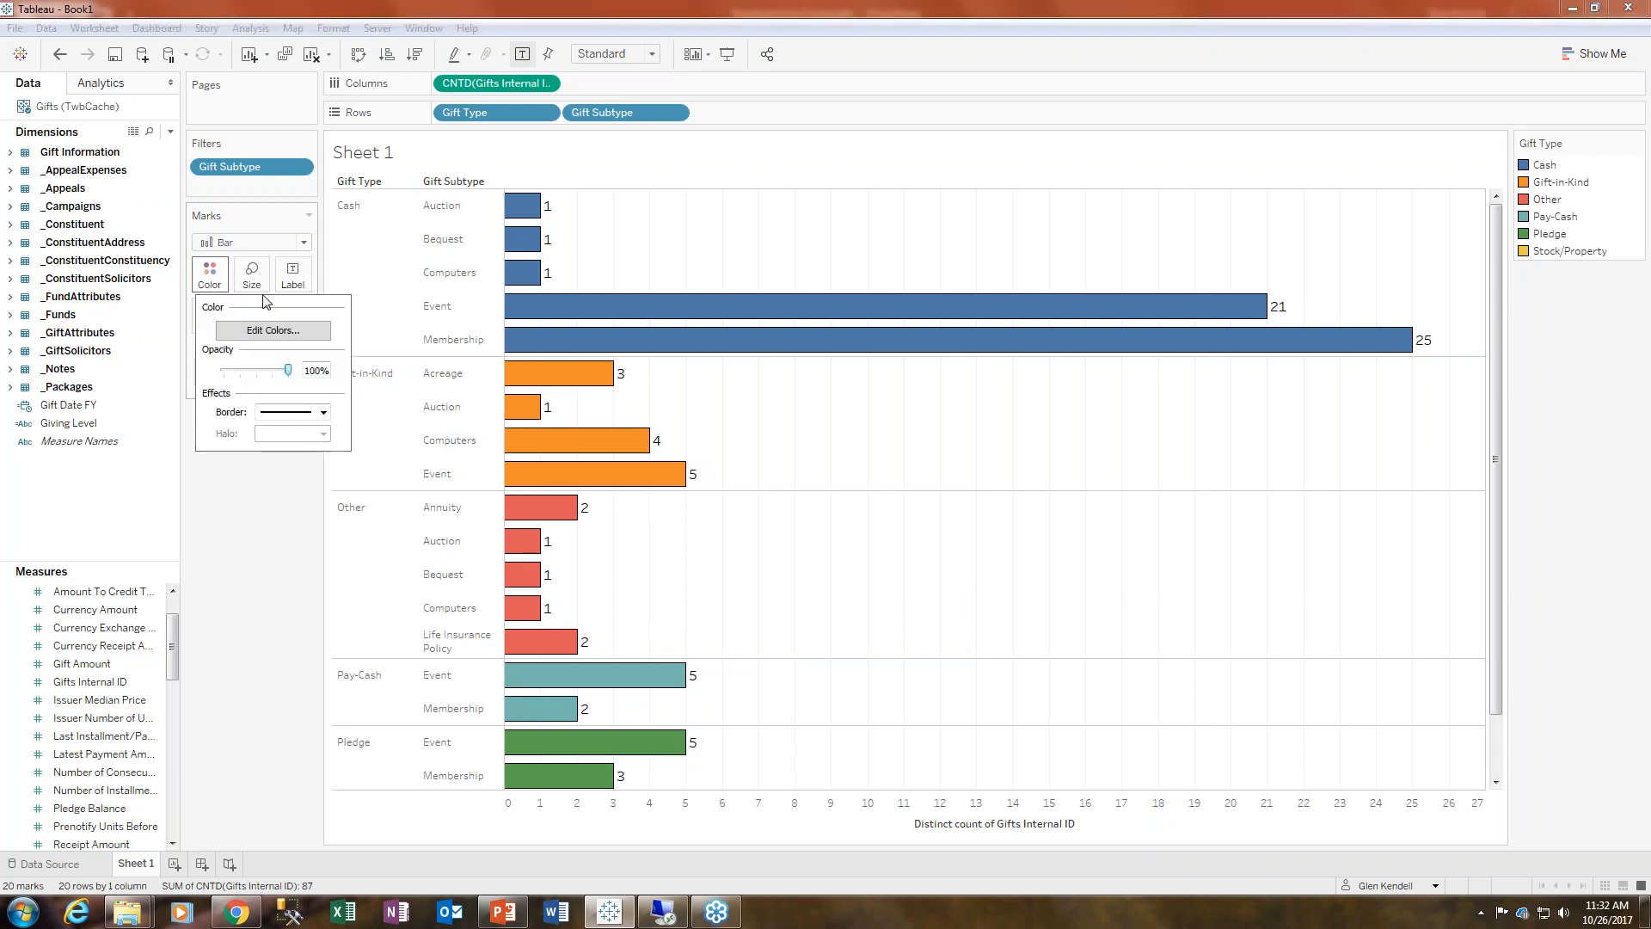
{"action": "left_click", "coordinate": [225, 334]}
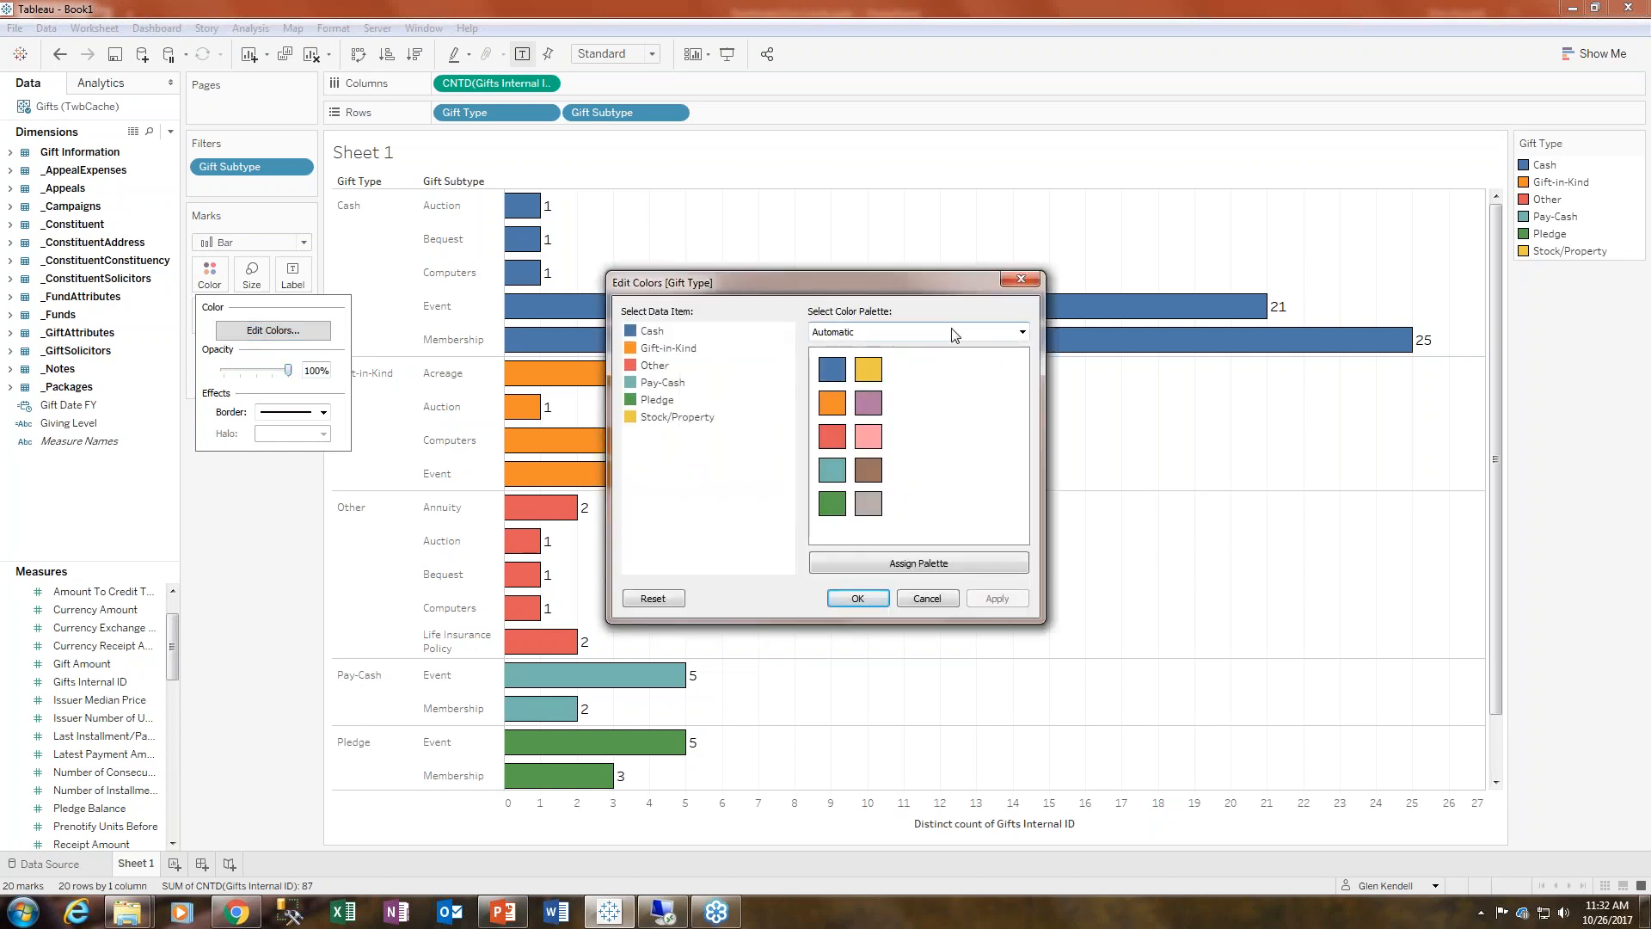
{"action": "left_click", "coordinate": [953, 332]}
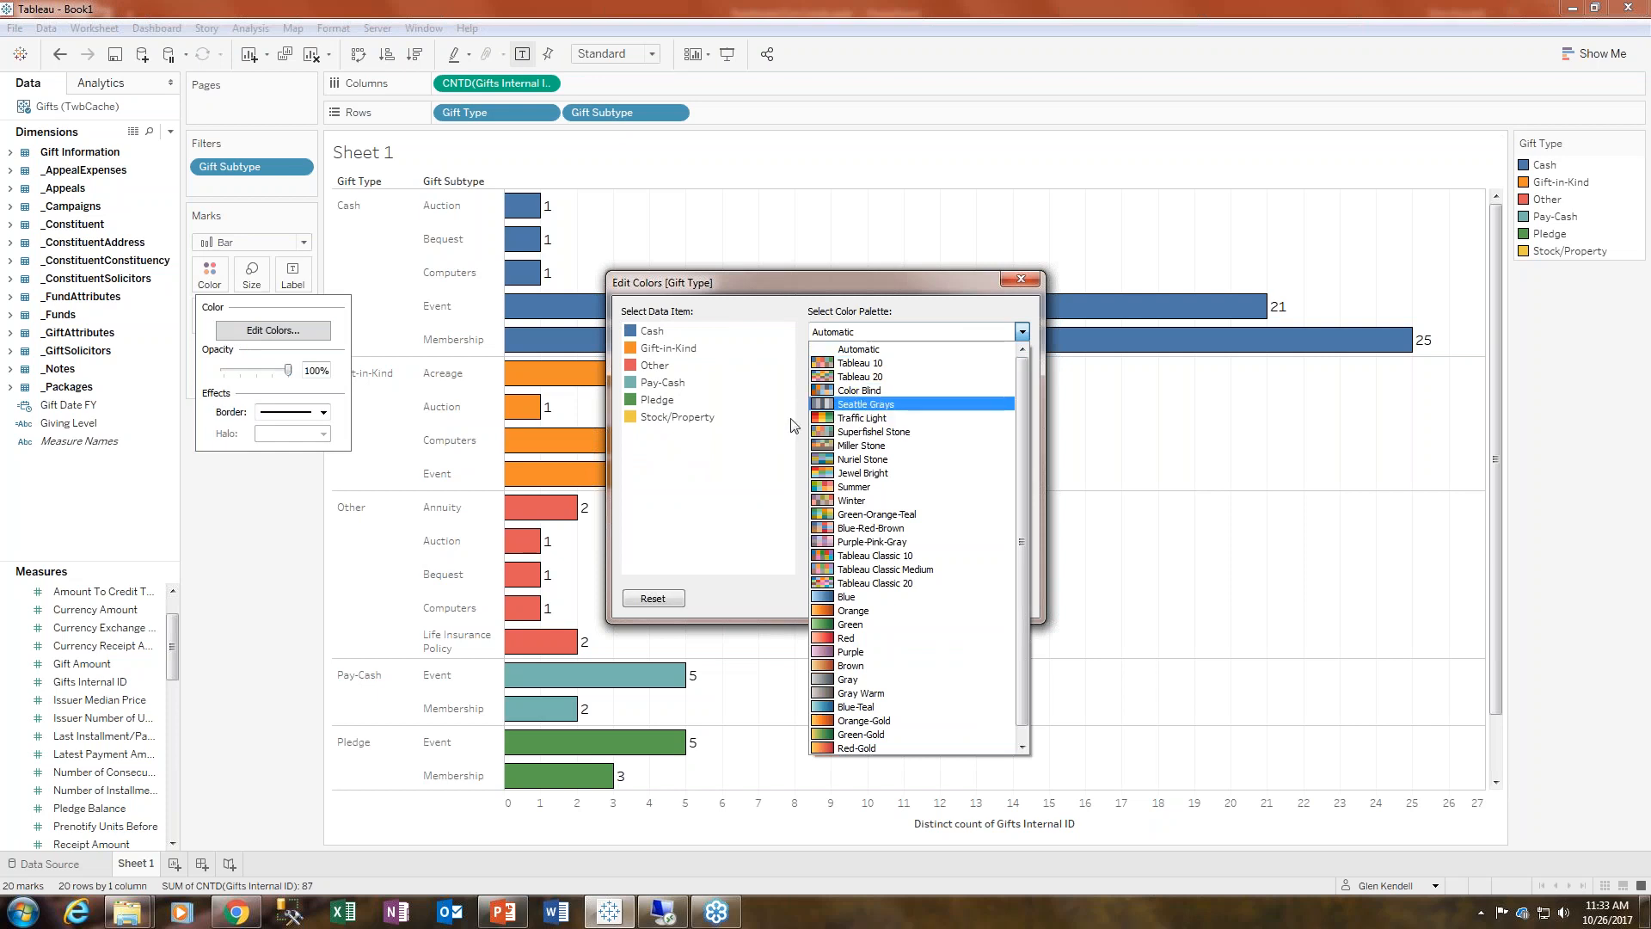
{"action": "left_click", "coordinate": [753, 429]}
{"action": "left_click", "coordinate": [653, 332]}
{"action": "left_click", "coordinate": [657, 400]}
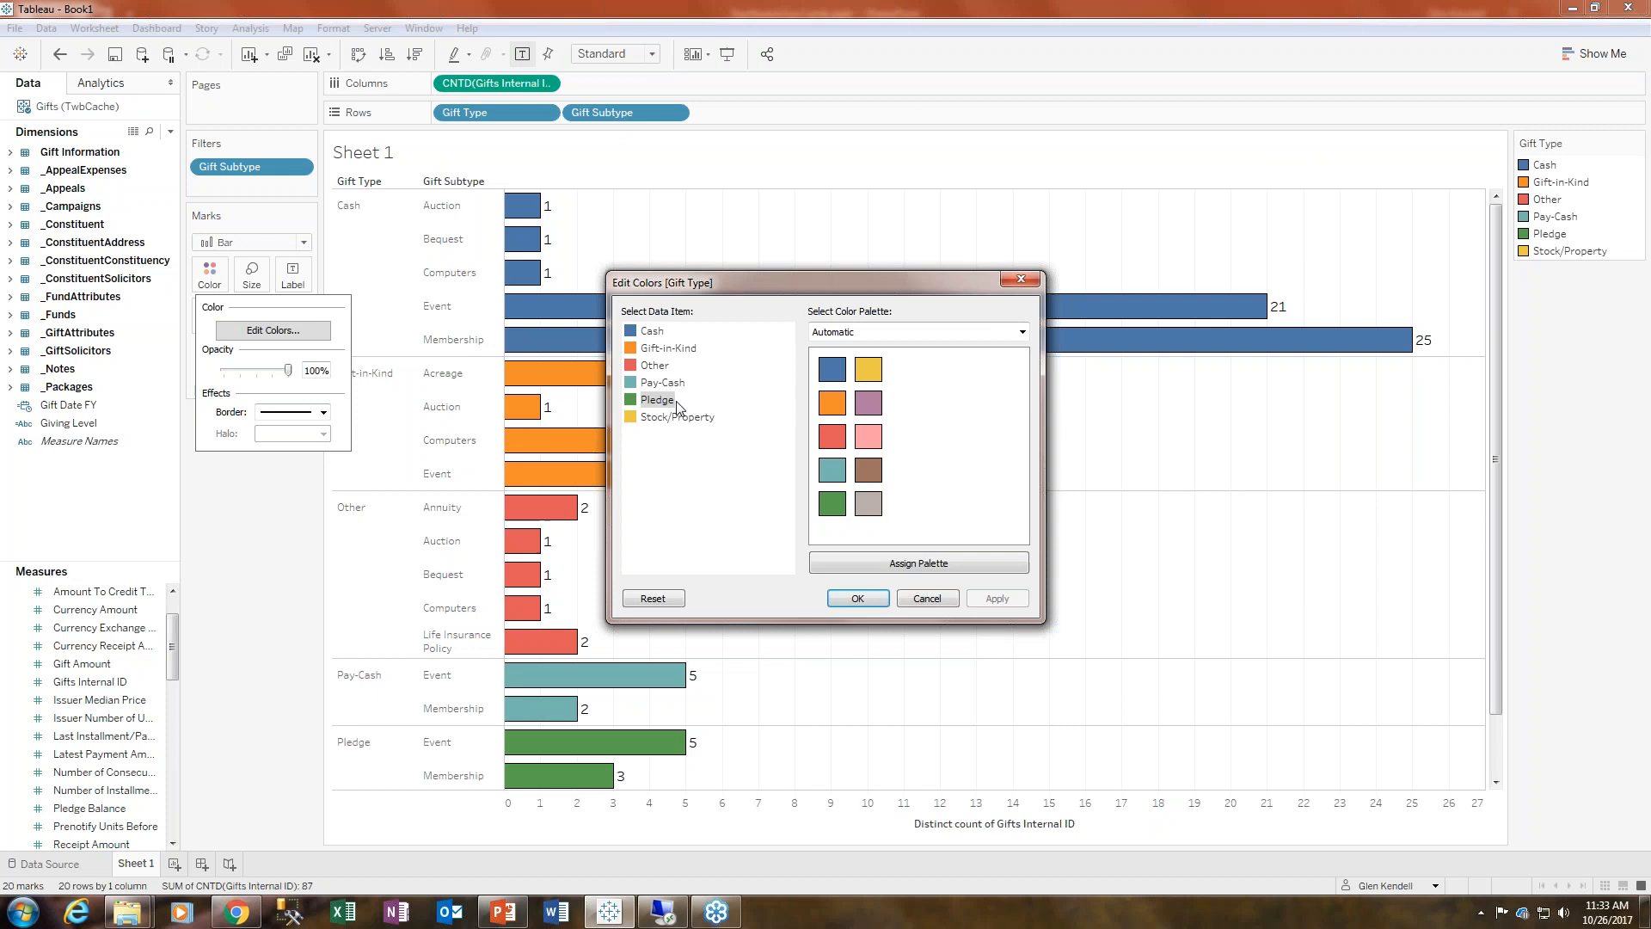
{"action": "left_click", "coordinate": [868, 471]}
- Assign the Superfishel Stone palette to the gift types
{"action": "left_click", "coordinate": [863, 332]}
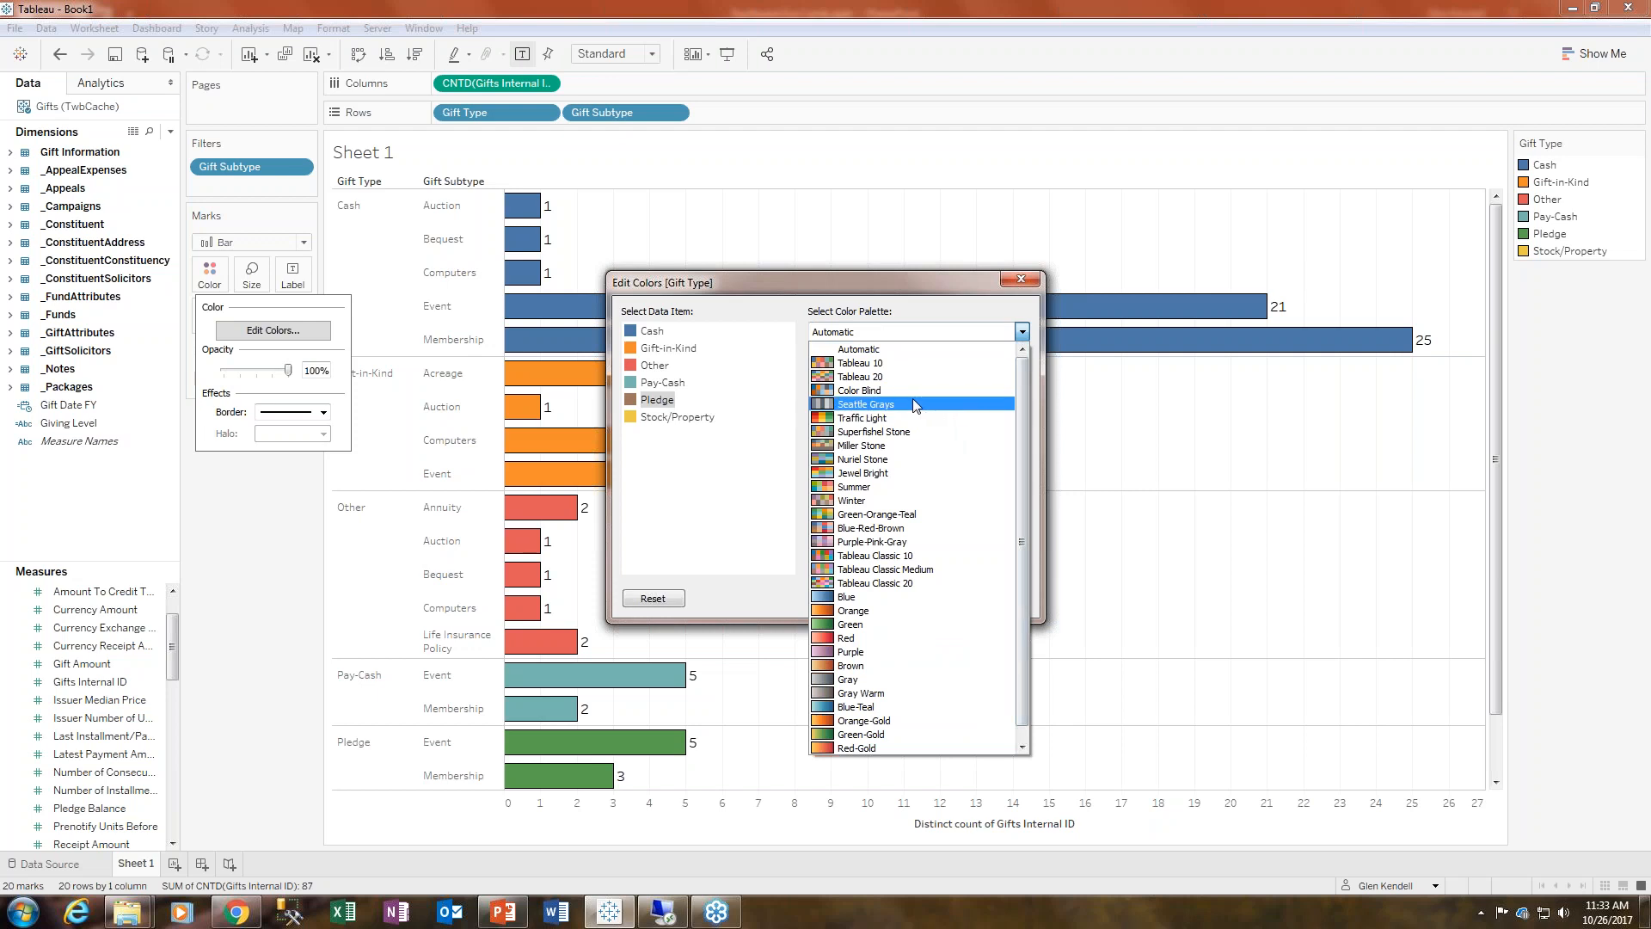
{"action": "left_click", "coordinate": [912, 426]}
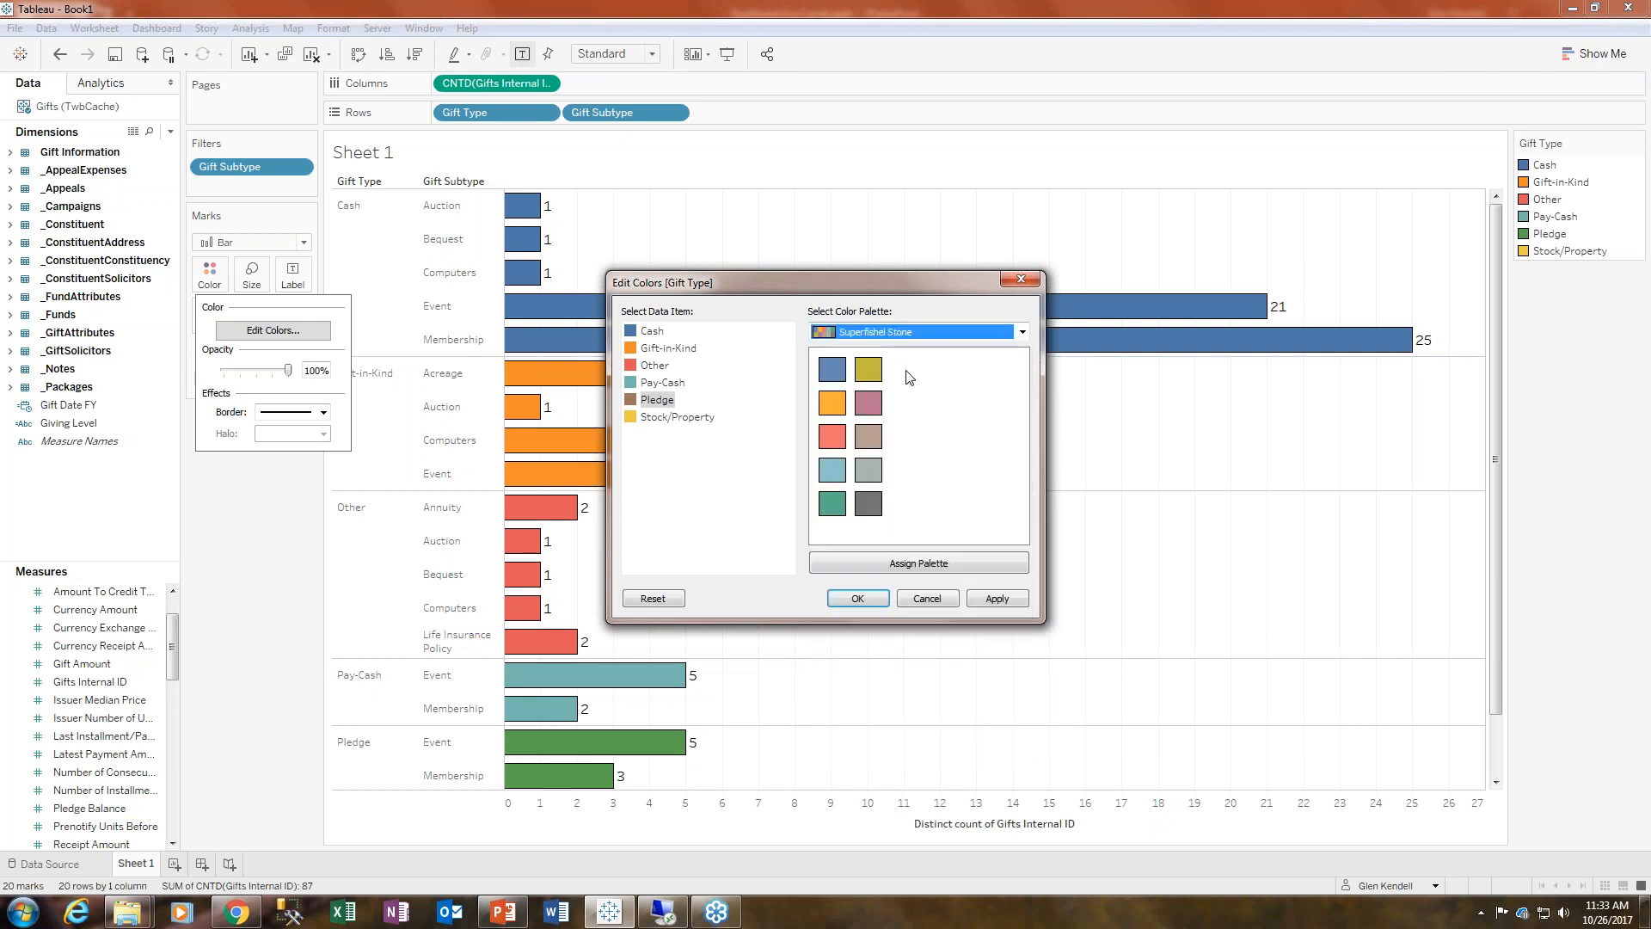
{"action": "left_click", "coordinate": [952, 565]}
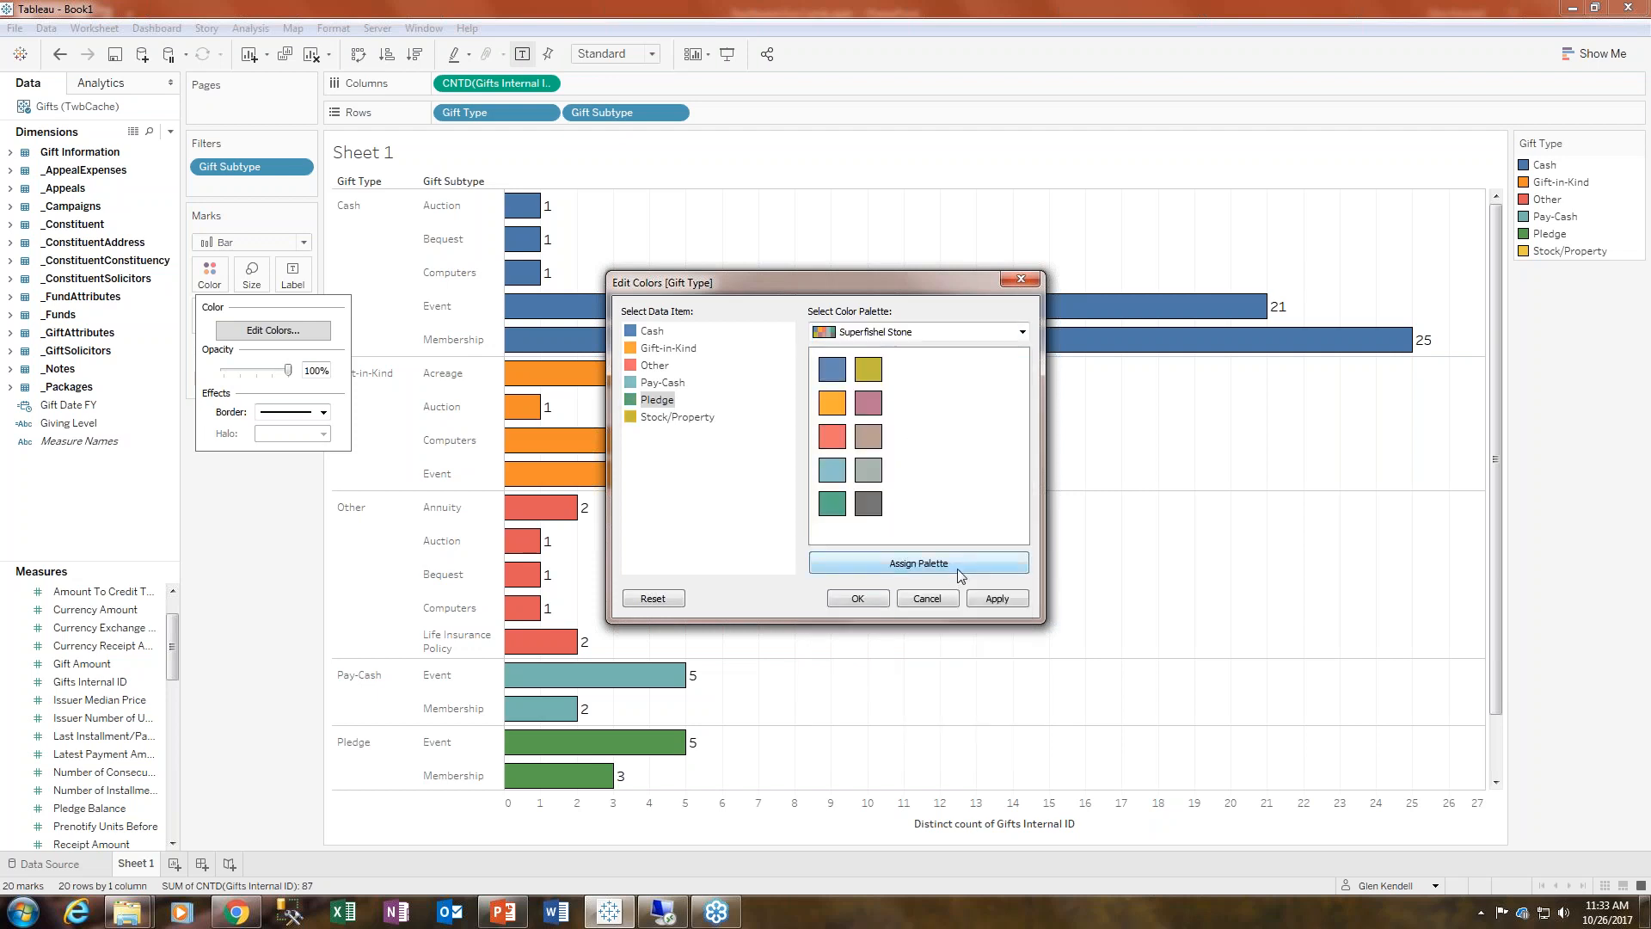
- Assign the Miller Stone palette to the gift types and apply it to the chart
{"action": "left_click", "coordinate": [920, 334]}
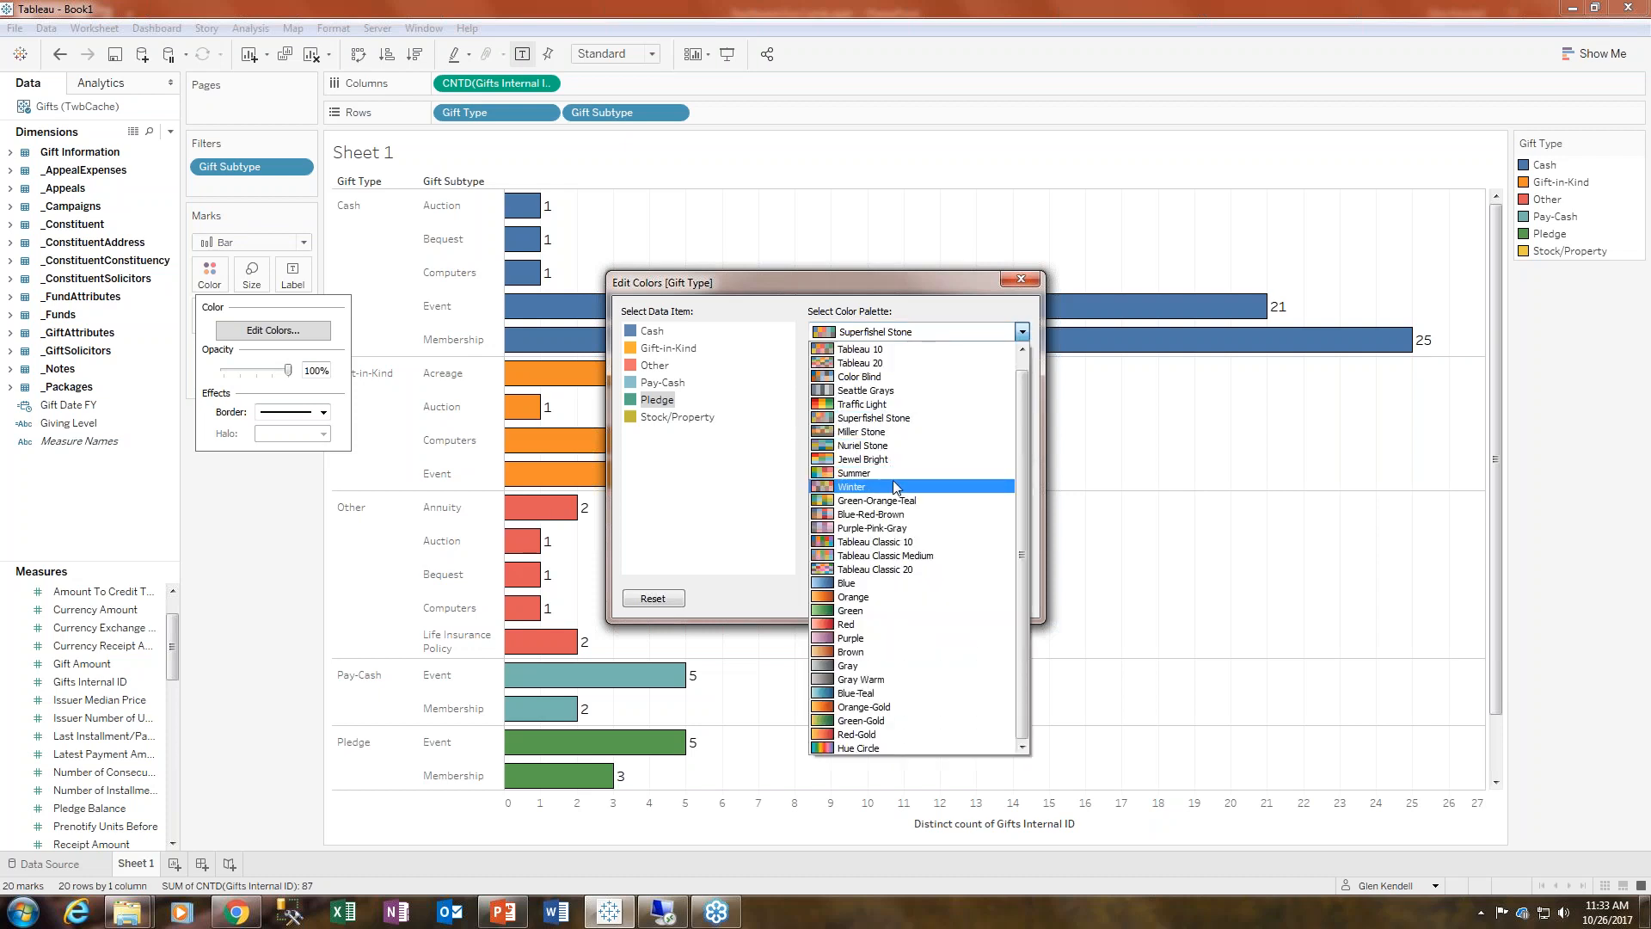
{"action": "left_click", "coordinate": [876, 431]}
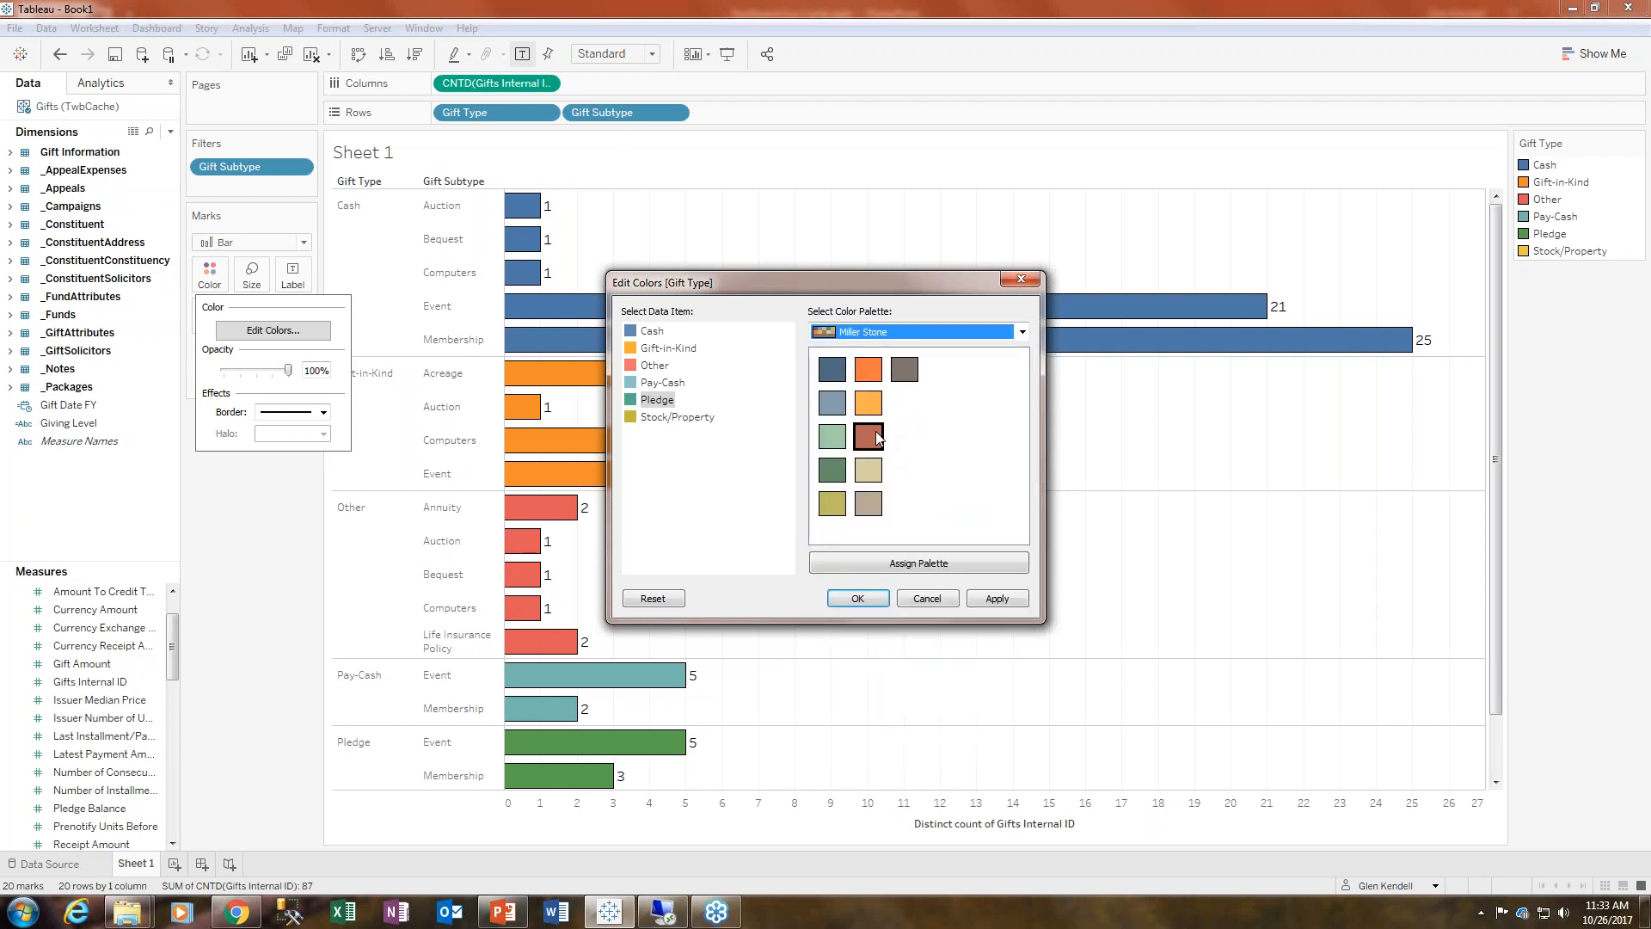
{"action": "left_click", "coordinate": [958, 564]}
{"action": "left_click", "coordinate": [992, 602]}
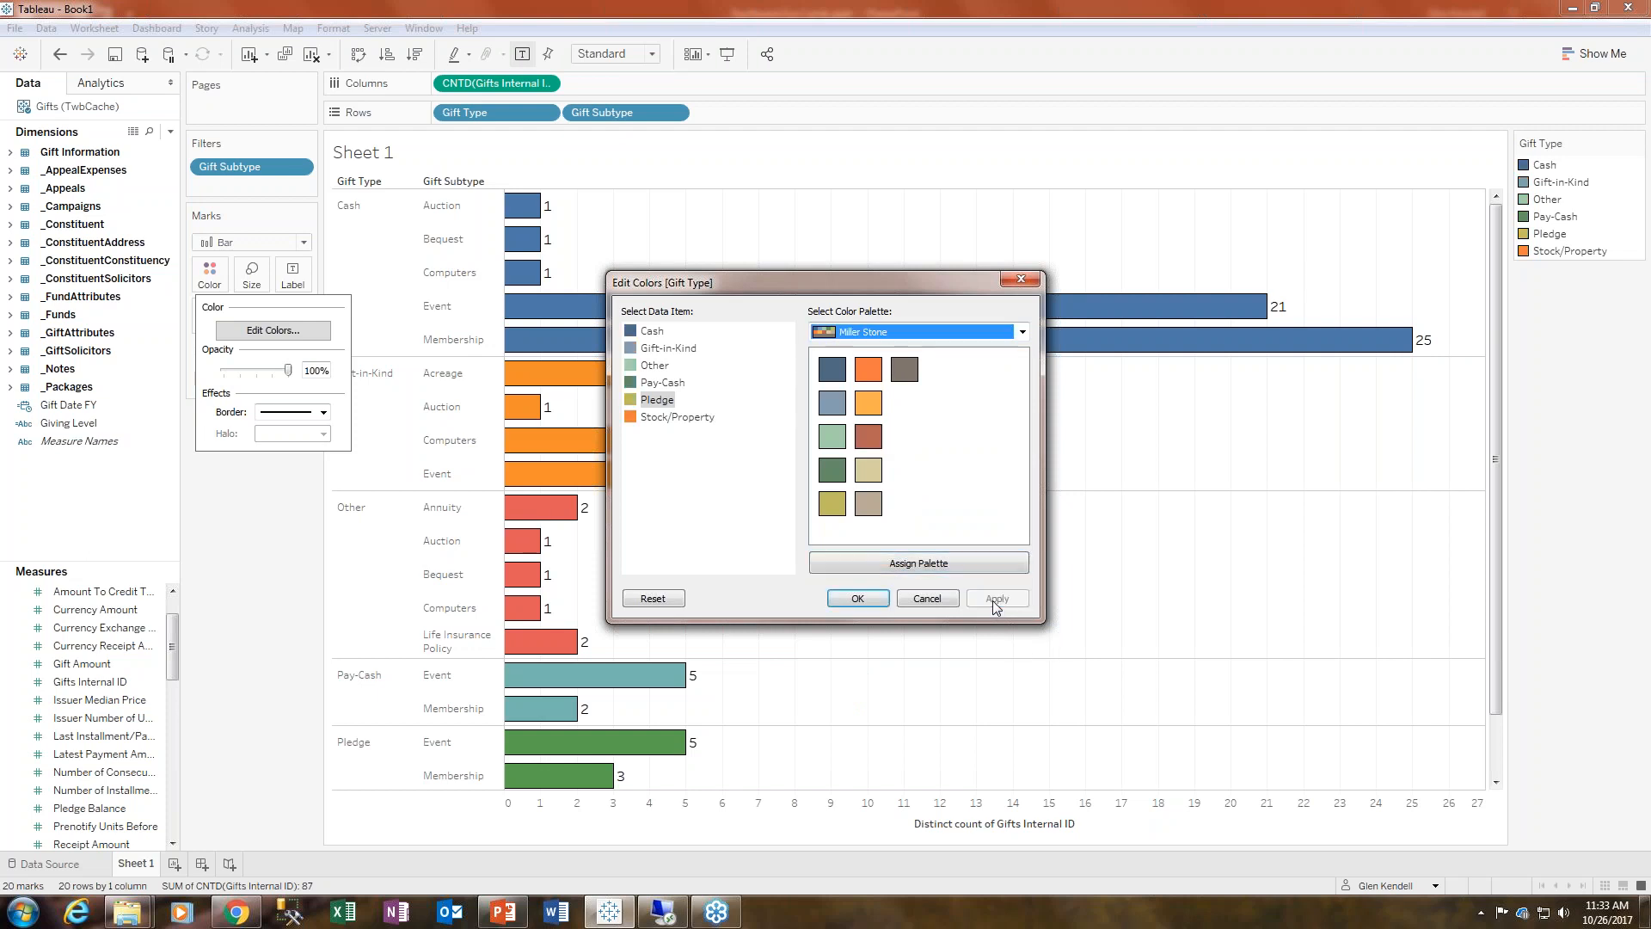
{"action": "left_click", "coordinate": [870, 600]}
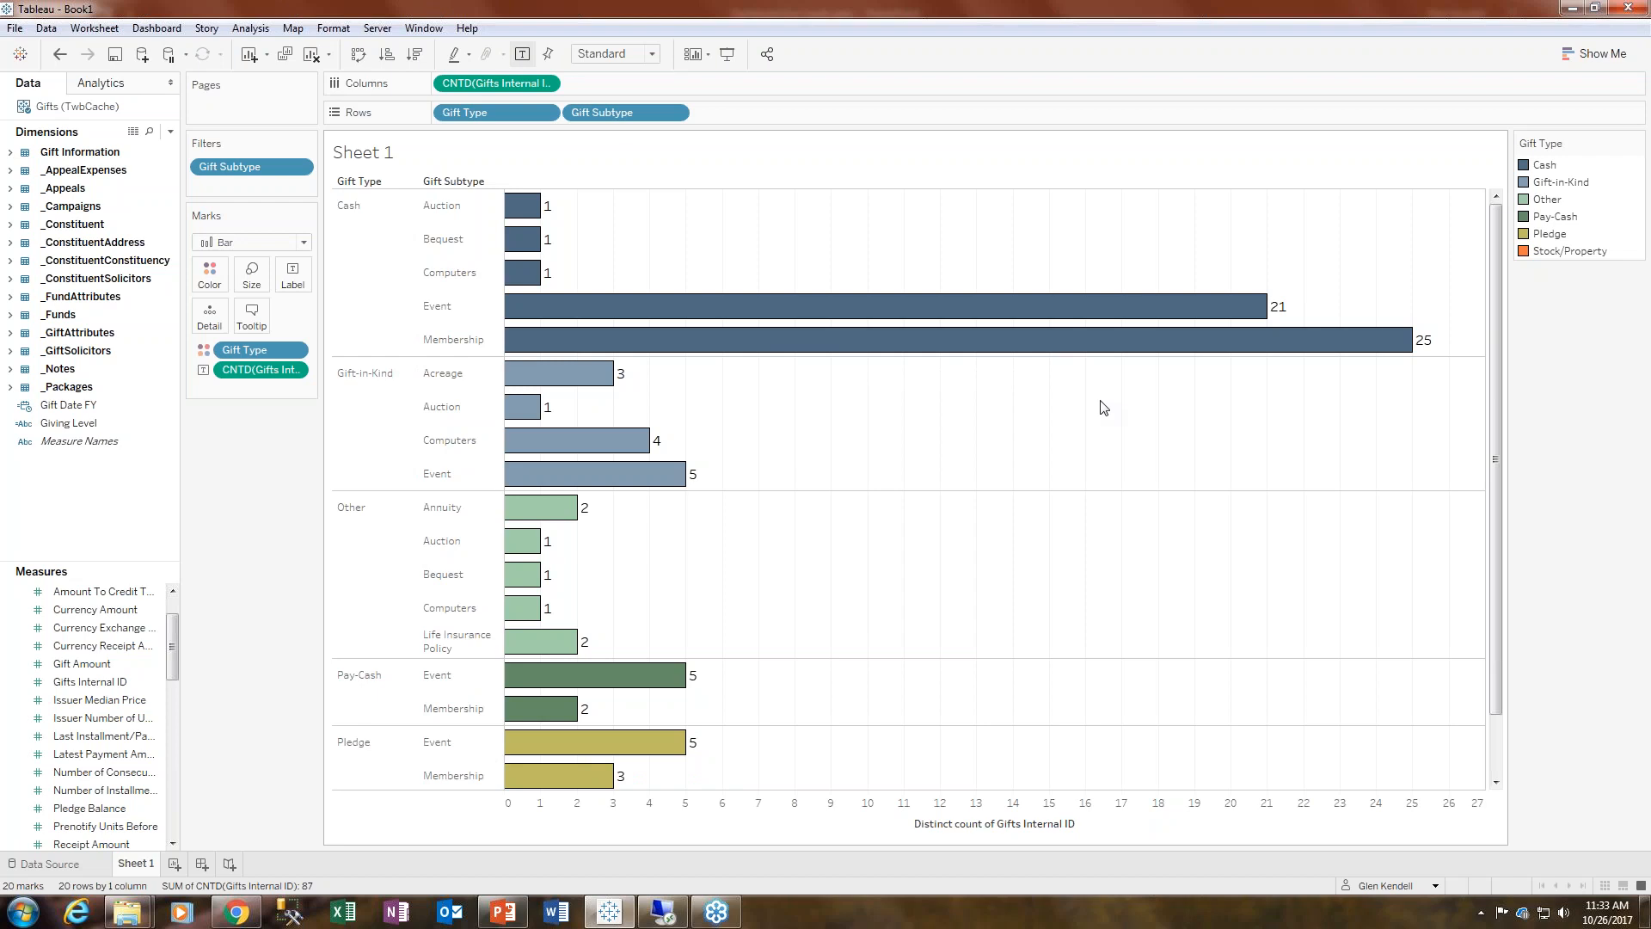
- Add a new worksheet and place Gift Amount LOD on Columns
{"action": "left_click", "coordinate": [174, 865]}
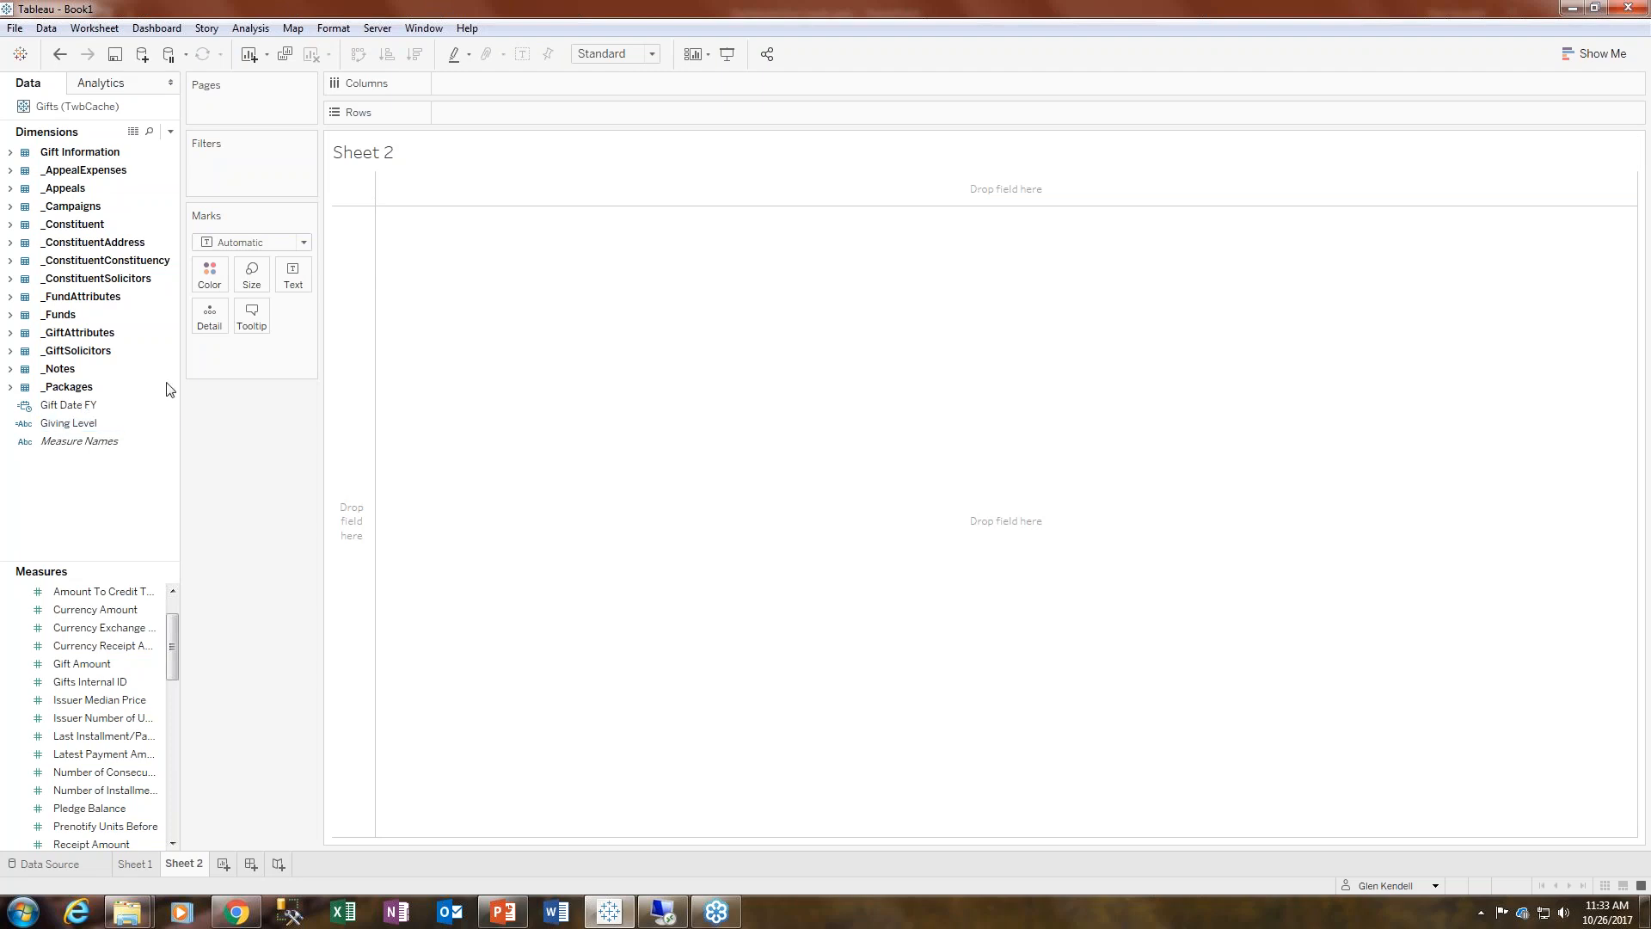
{"action": "left_click_drag", "start_coordinate": [170, 653], "coordinate": [170, 630]}
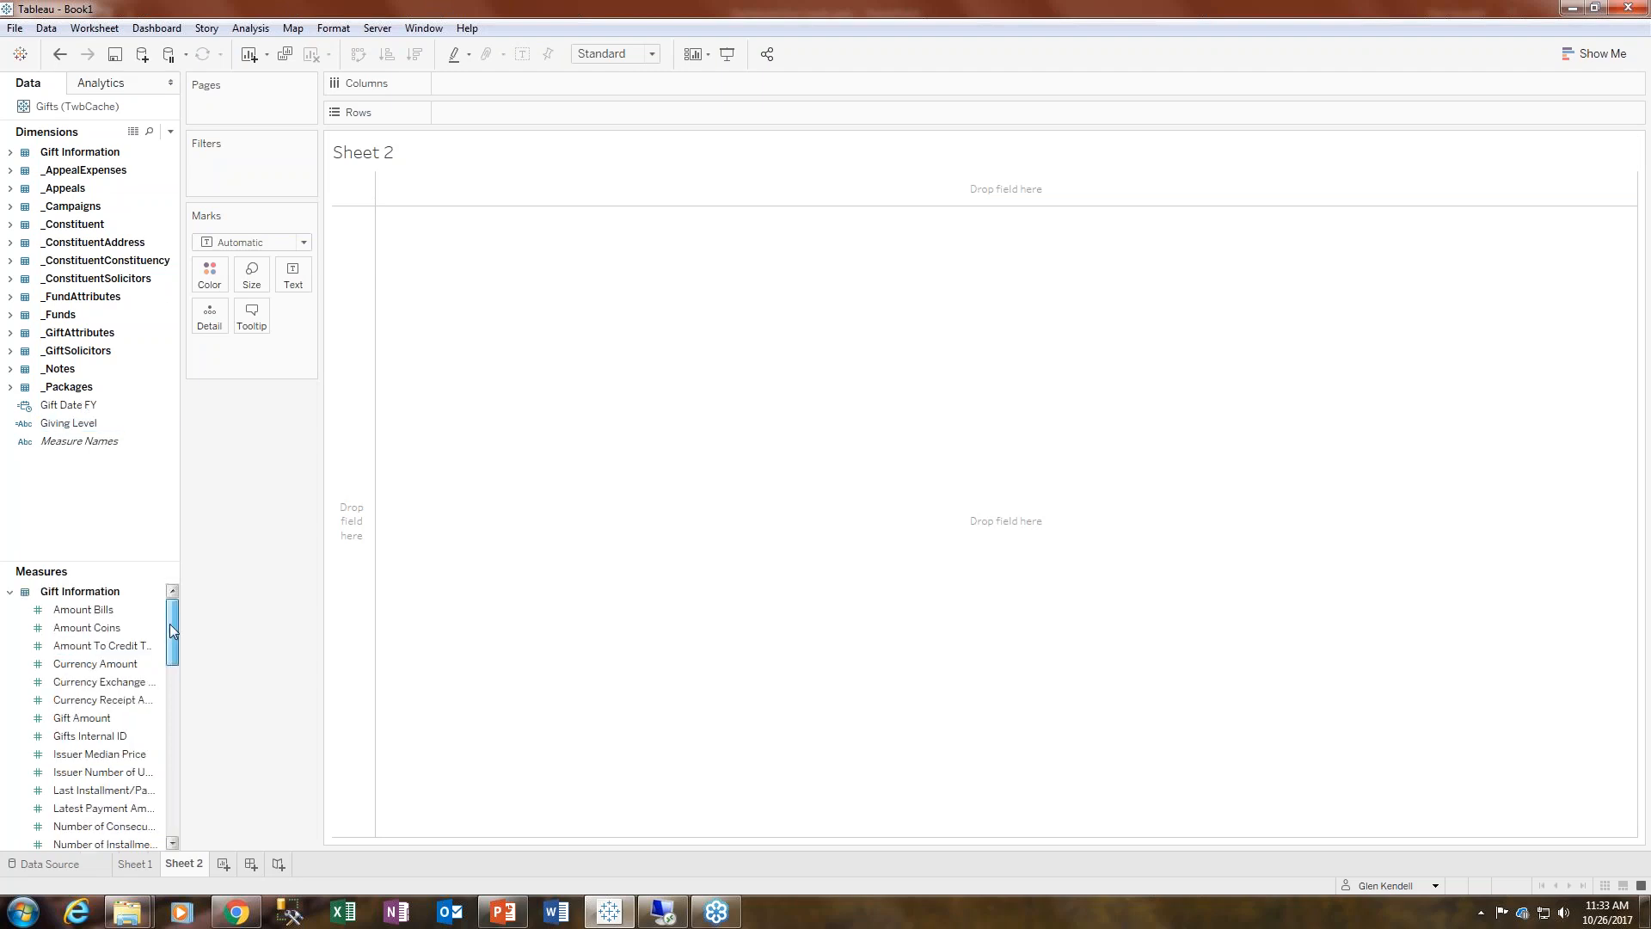
{"action": "left_click", "coordinate": [11, 592]}
{"action": "left_click", "coordinate": [92, 843]}
{"action": "mouse_move", "coordinate": [91, 843]}
{"action": "left_mouse_down"}
{"action": "mouse_move", "coordinate": [516, 185]}
{"action": "mouse_move", "coordinate": [509, 65]}
{"action": "mouse_move", "coordinate": [512, 83]}
{"action": "left_mouse_up"}
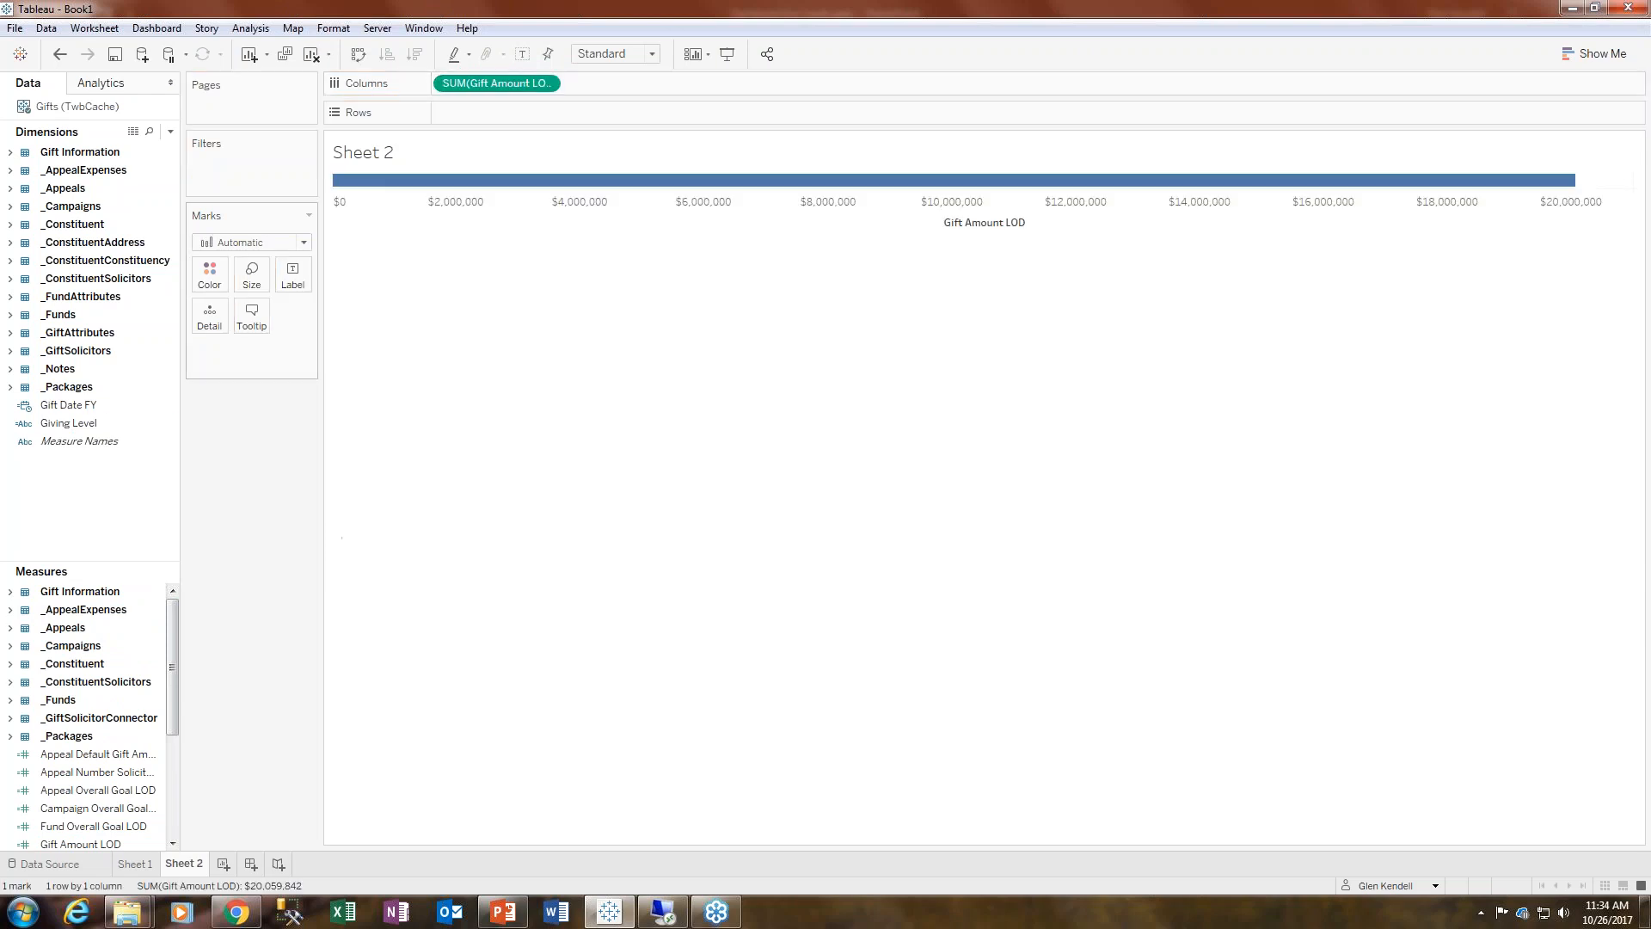
- Place Gift Date FY and then Giving Level on Rows
{"action": "left_click", "coordinate": [77, 422]}
{"action": "left_click_drag", "start_coordinate": [80, 404], "coordinate": [514, 118]}
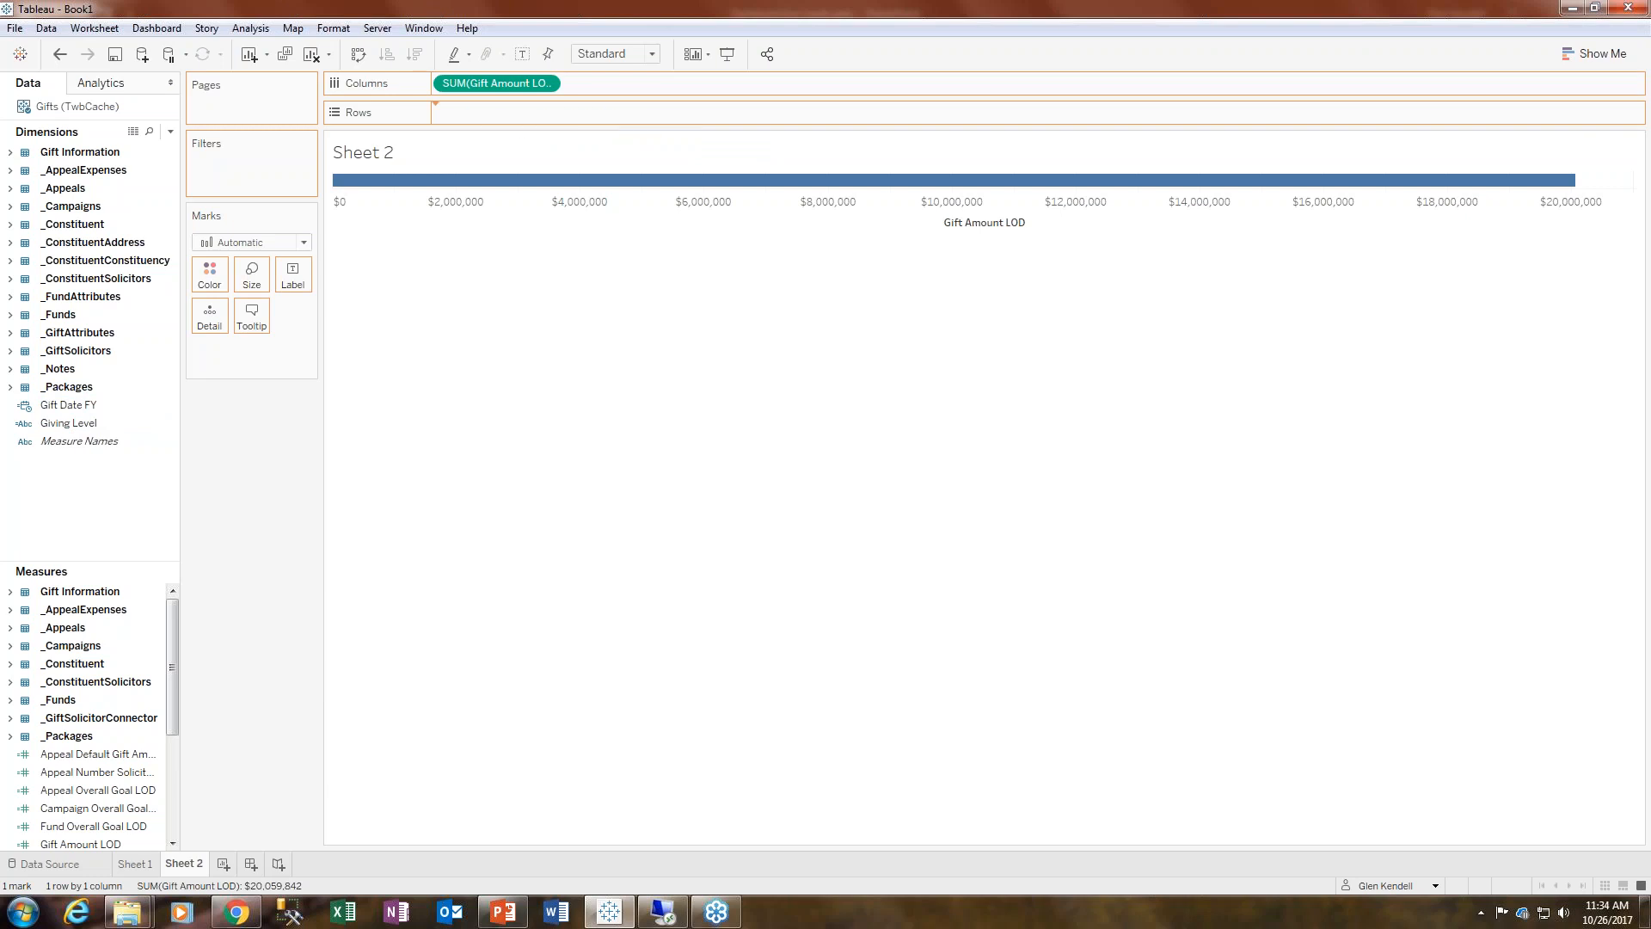
{"action": "left_click_drag", "start_coordinate": [67, 422], "coordinate": [650, 119]}
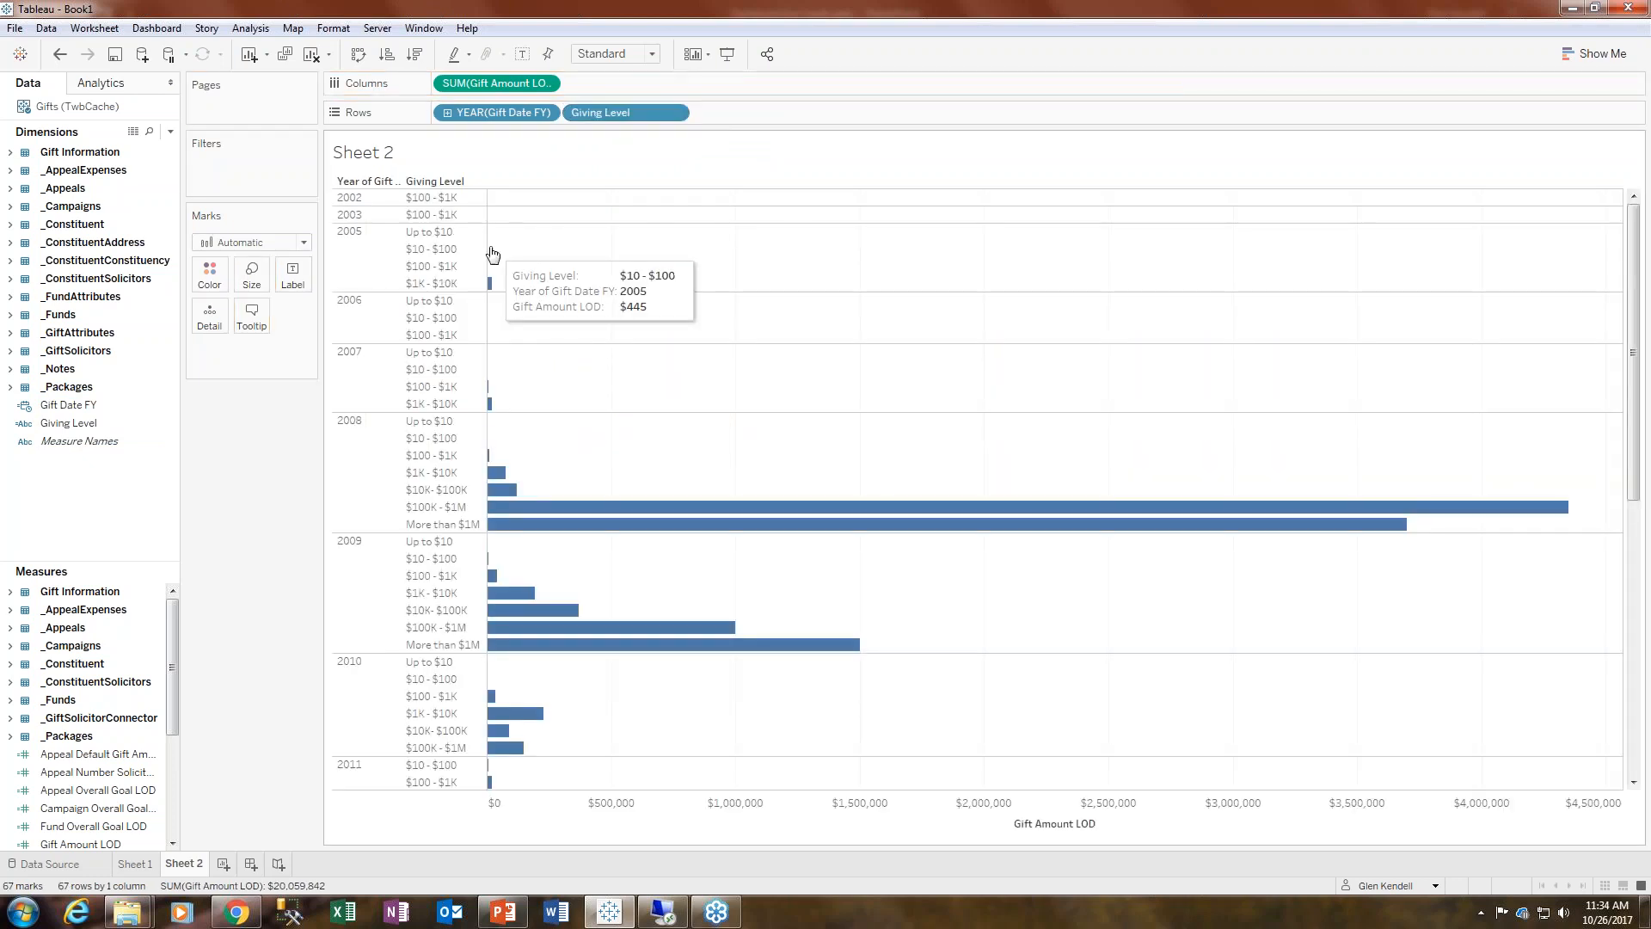
- Widen the Gift Date year and Giving Level header columns
{"action": "left_click_drag", "start_coordinate": [486, 246], "coordinate": [521, 248]}
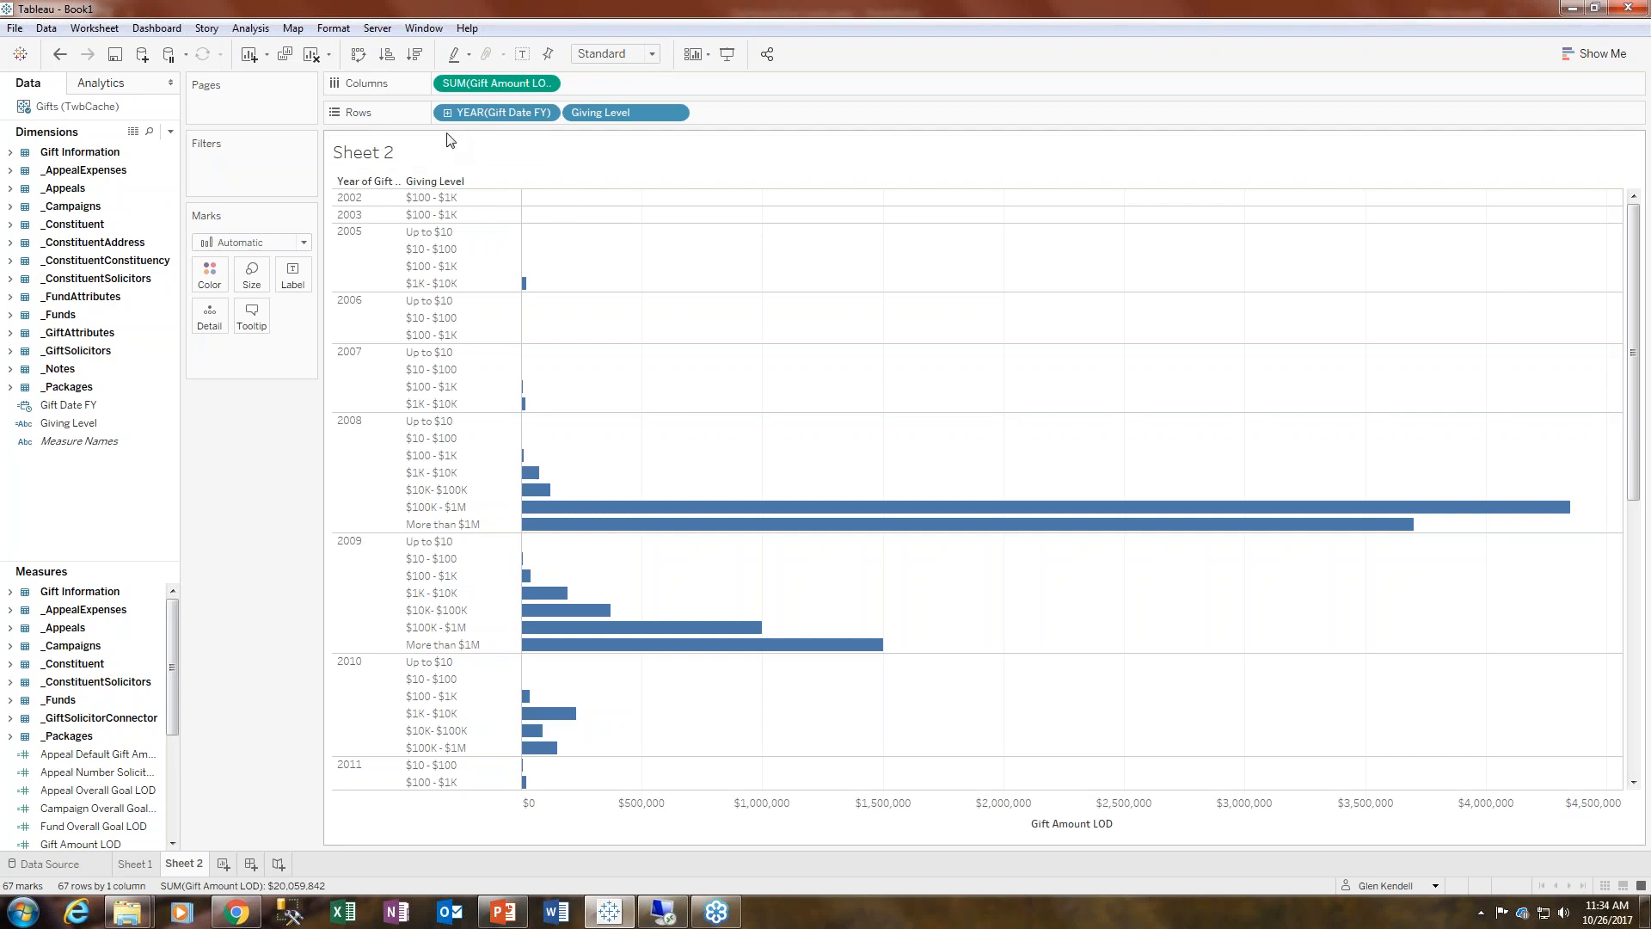
{"action": "left_click_drag", "start_coordinate": [401, 246], "coordinate": [419, 245]}
{"action": "scroll", "coordinate": [594, 683], "scroll_direction": "down", "scroll_amount": 10}
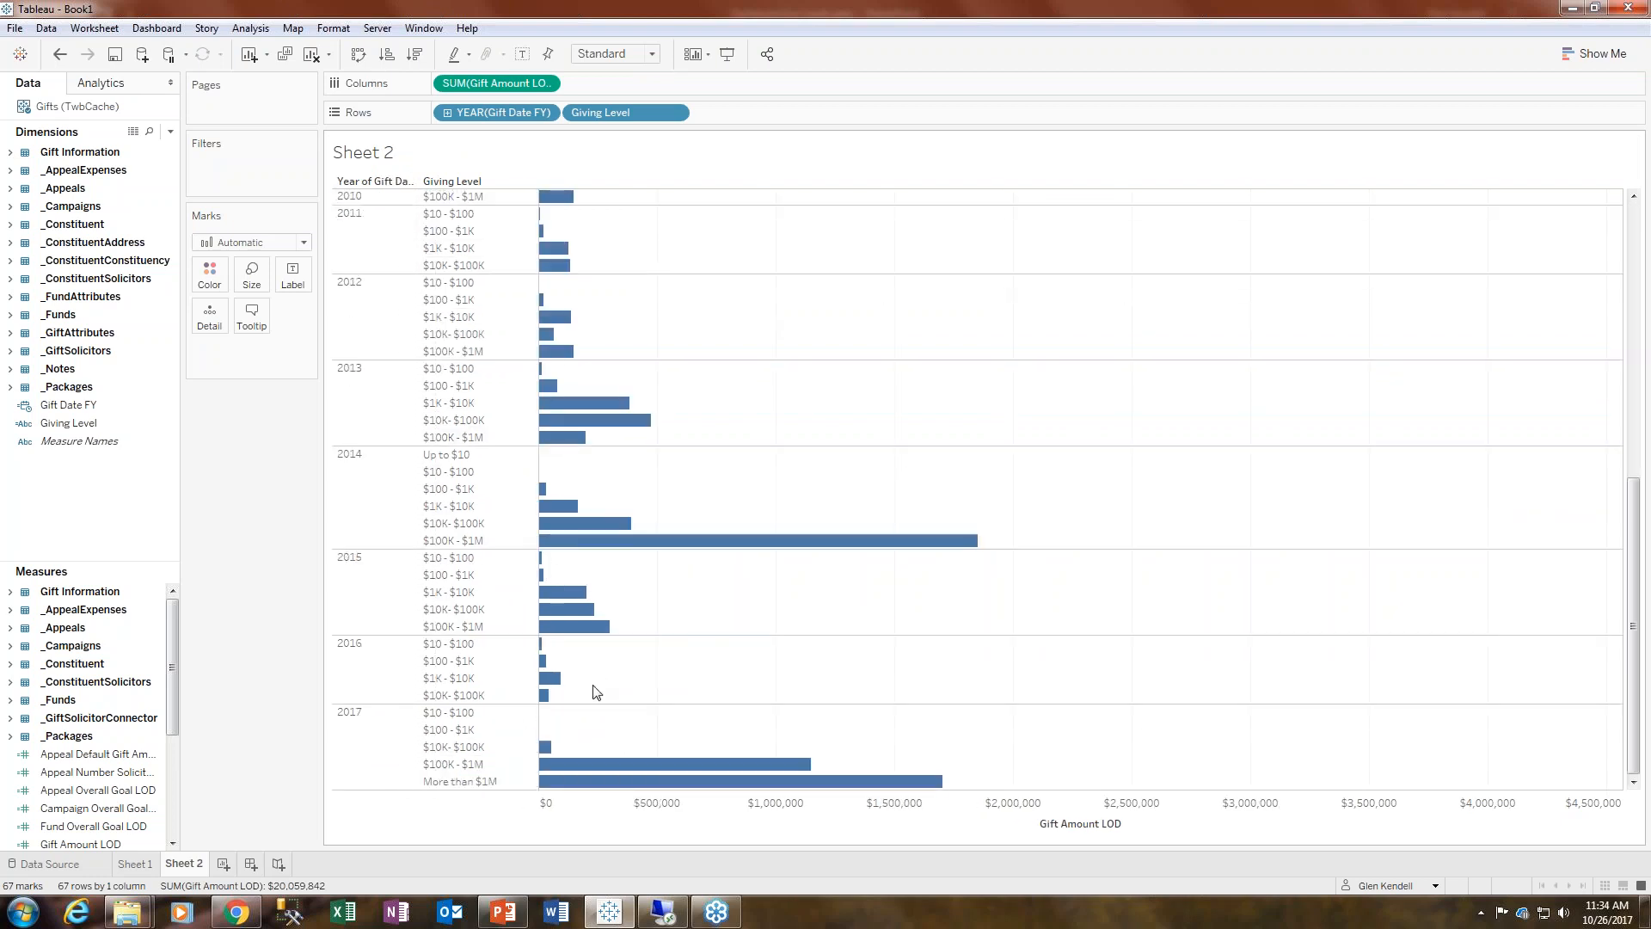
{"action": "scroll", "coordinate": [593, 696], "scroll_direction": "up", "scroll_amount": 10}
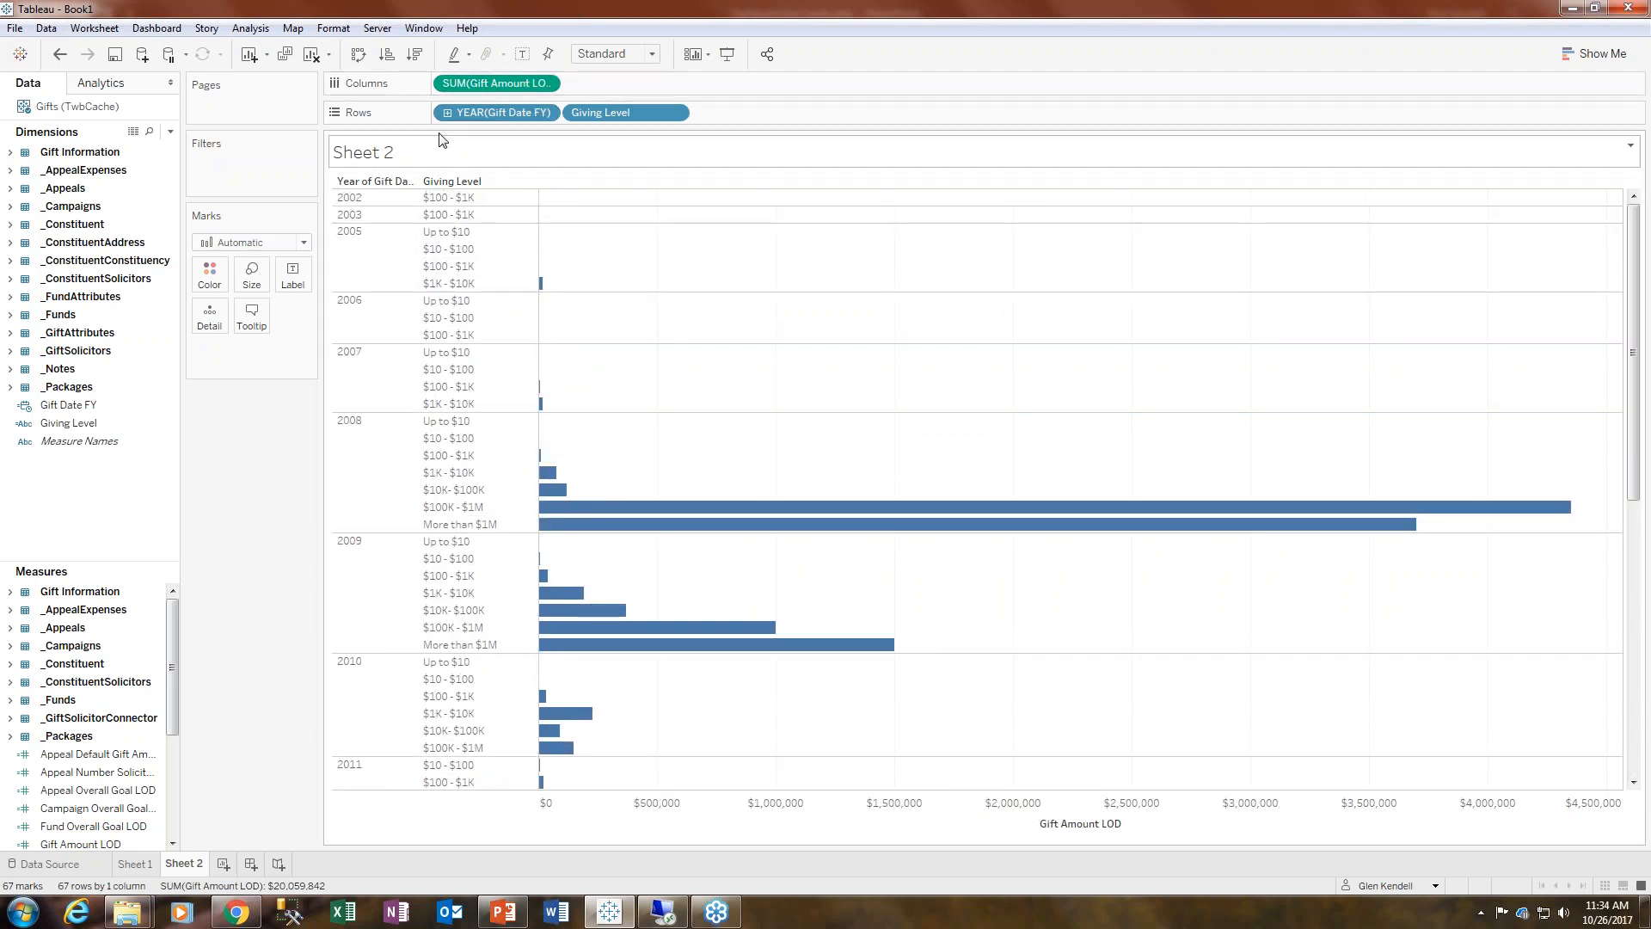
- Add Gift Date FY as a range-of-dates filter with a start date of 1/1/2008
{"action": "left_click_drag", "start_coordinate": [523, 113], "coordinate": [258, 160]}
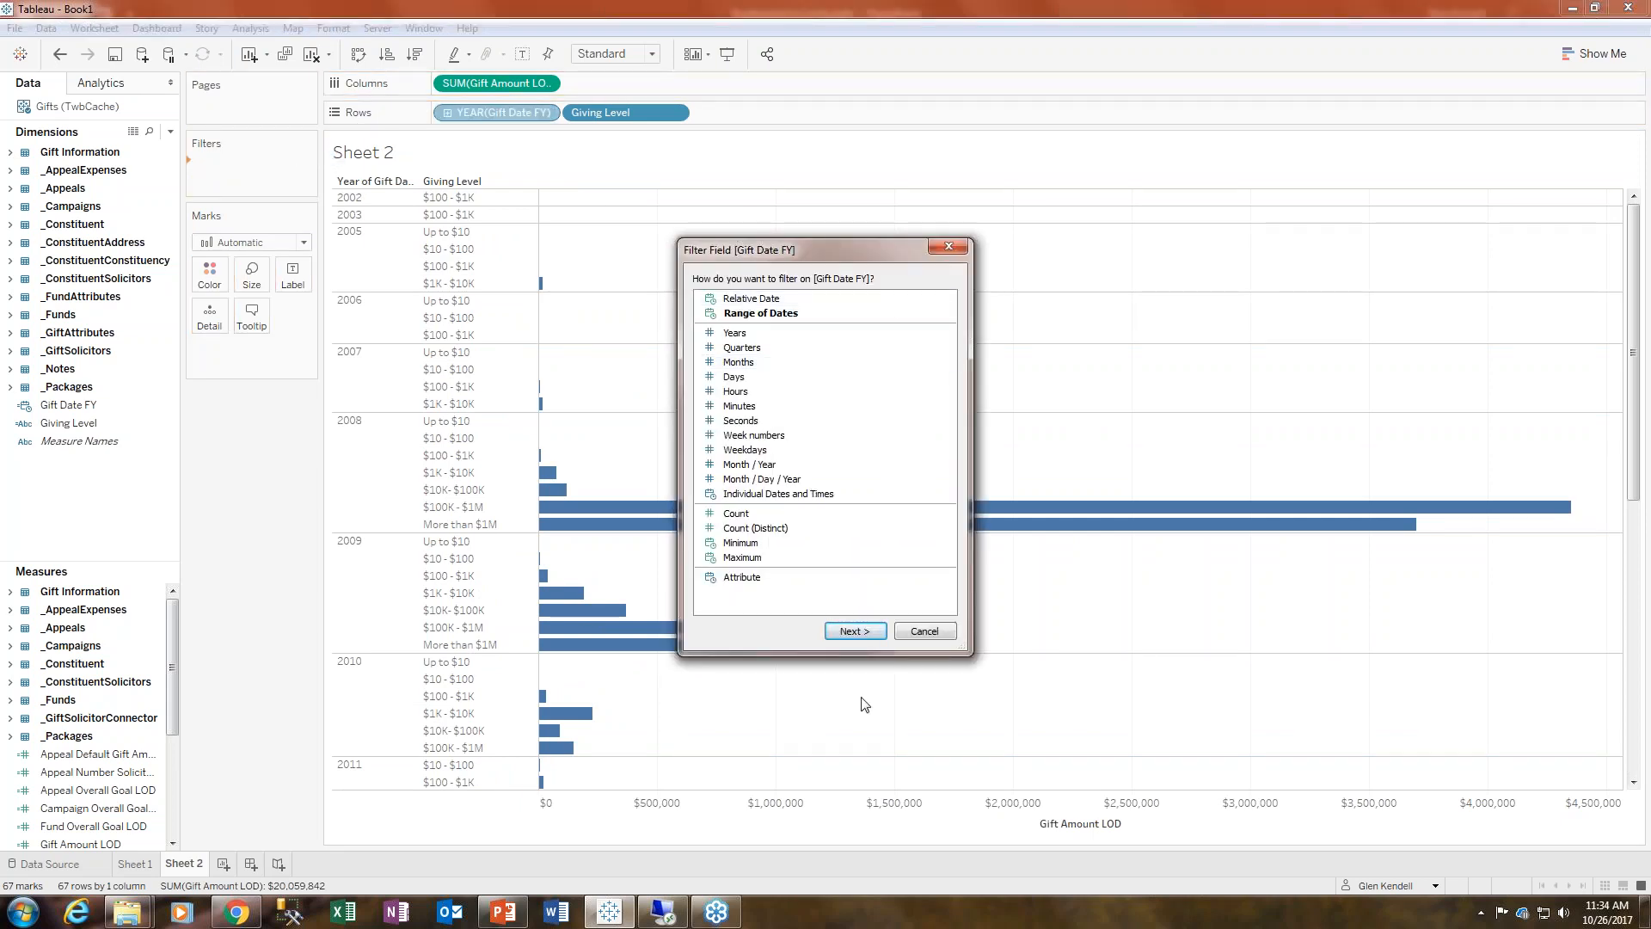
{"action": "left_click", "coordinate": [856, 630]}
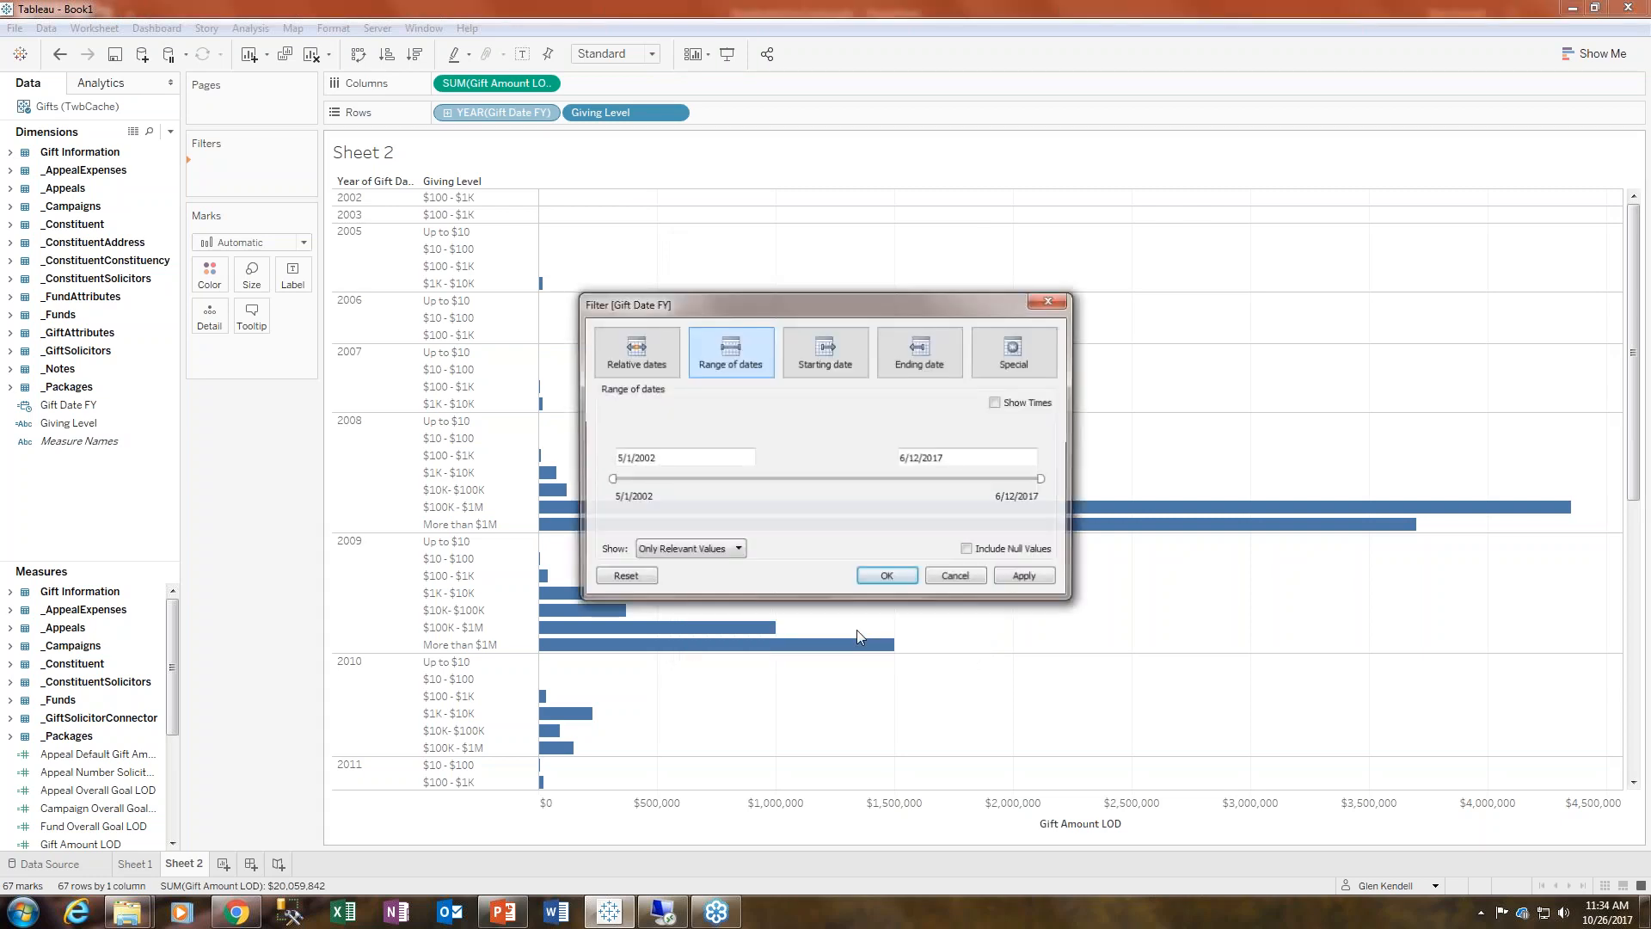
{"action": "left_click", "coordinate": [677, 458]}
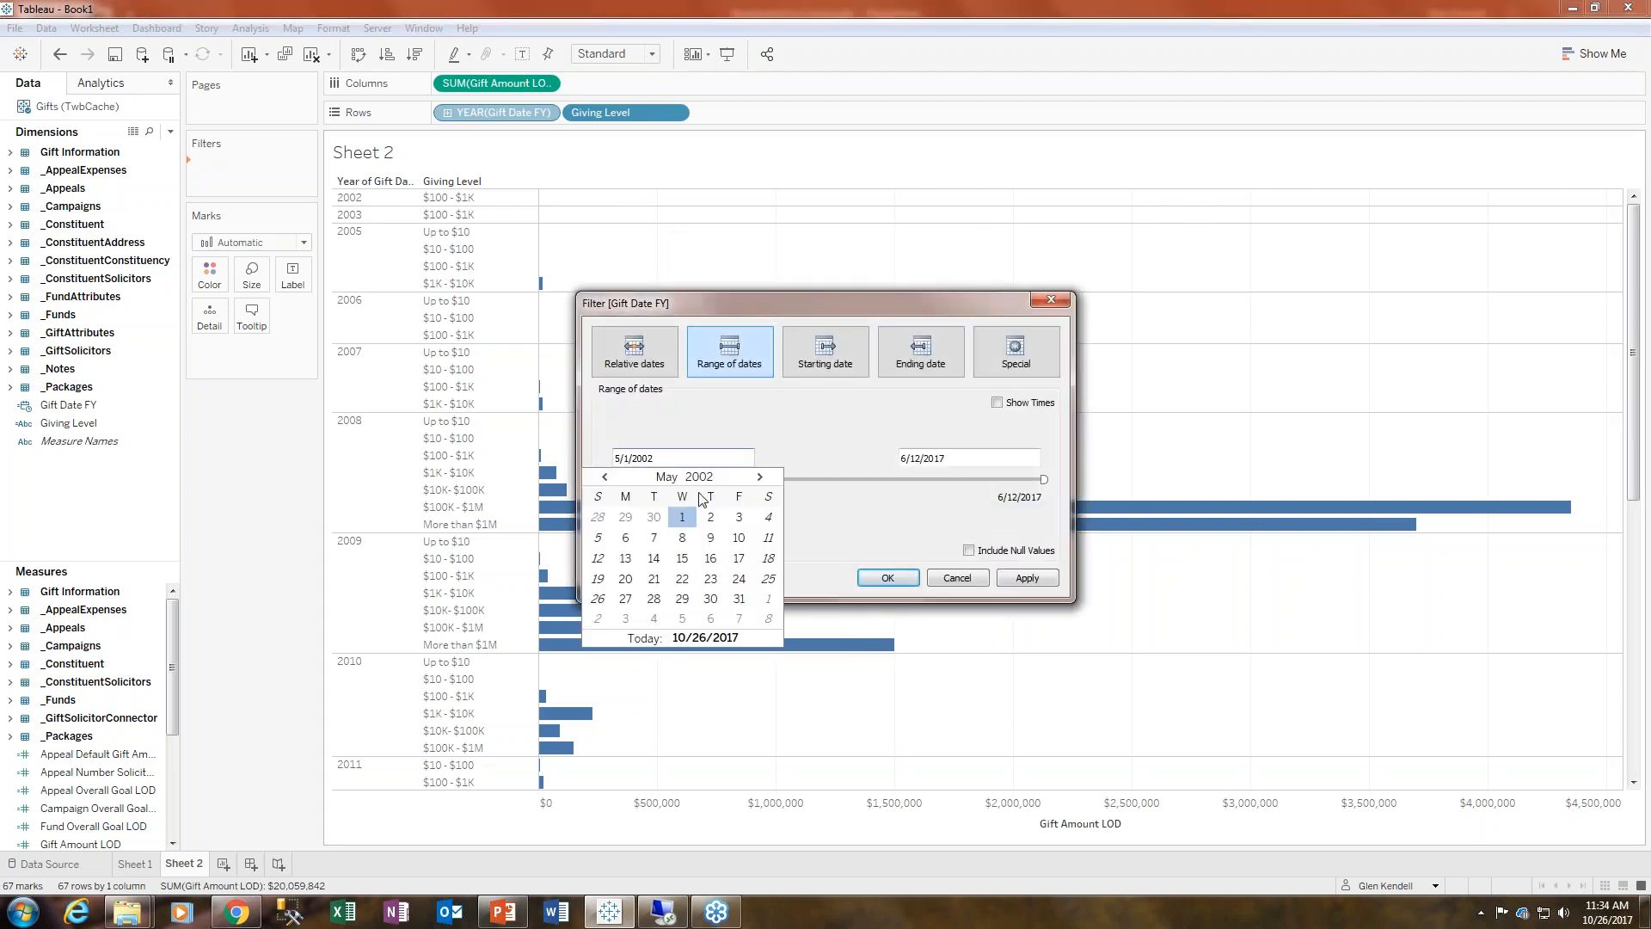
{"action": "key", "text": "BackSpace"}
{"action": "key", "text": "BackSpace"}
{"action": "double_click", "coordinate": [629, 459]}
{"action": "type", "text": "1/2008"}
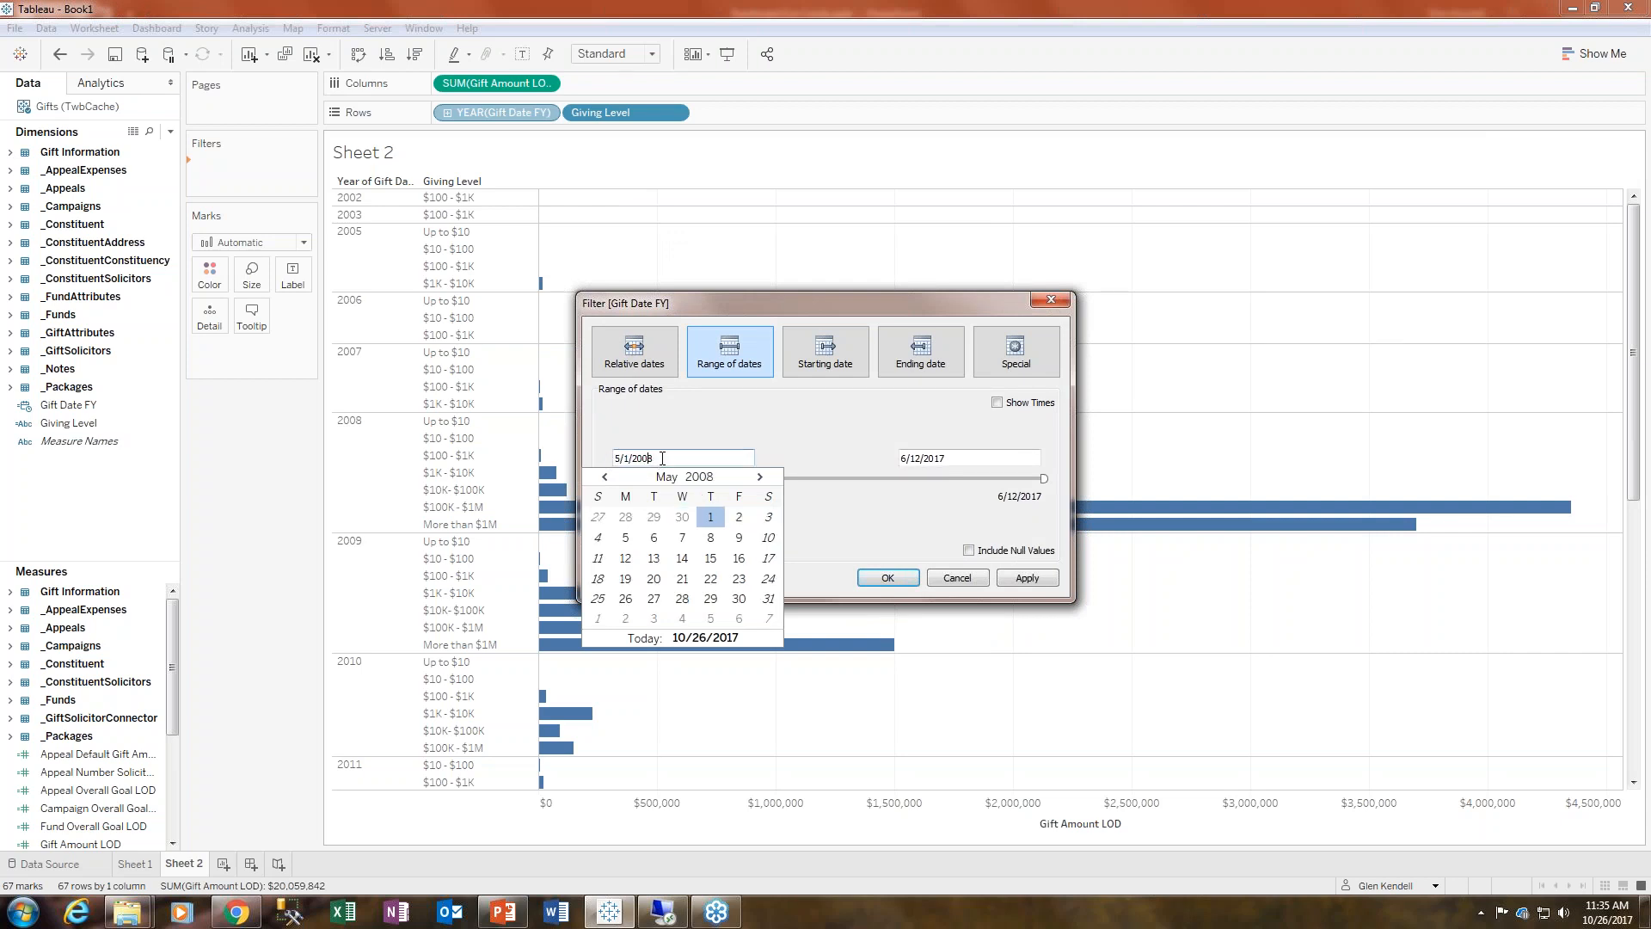
{"action": "key", "text": "BackSpace"}
{"action": "type", "text": "1"}
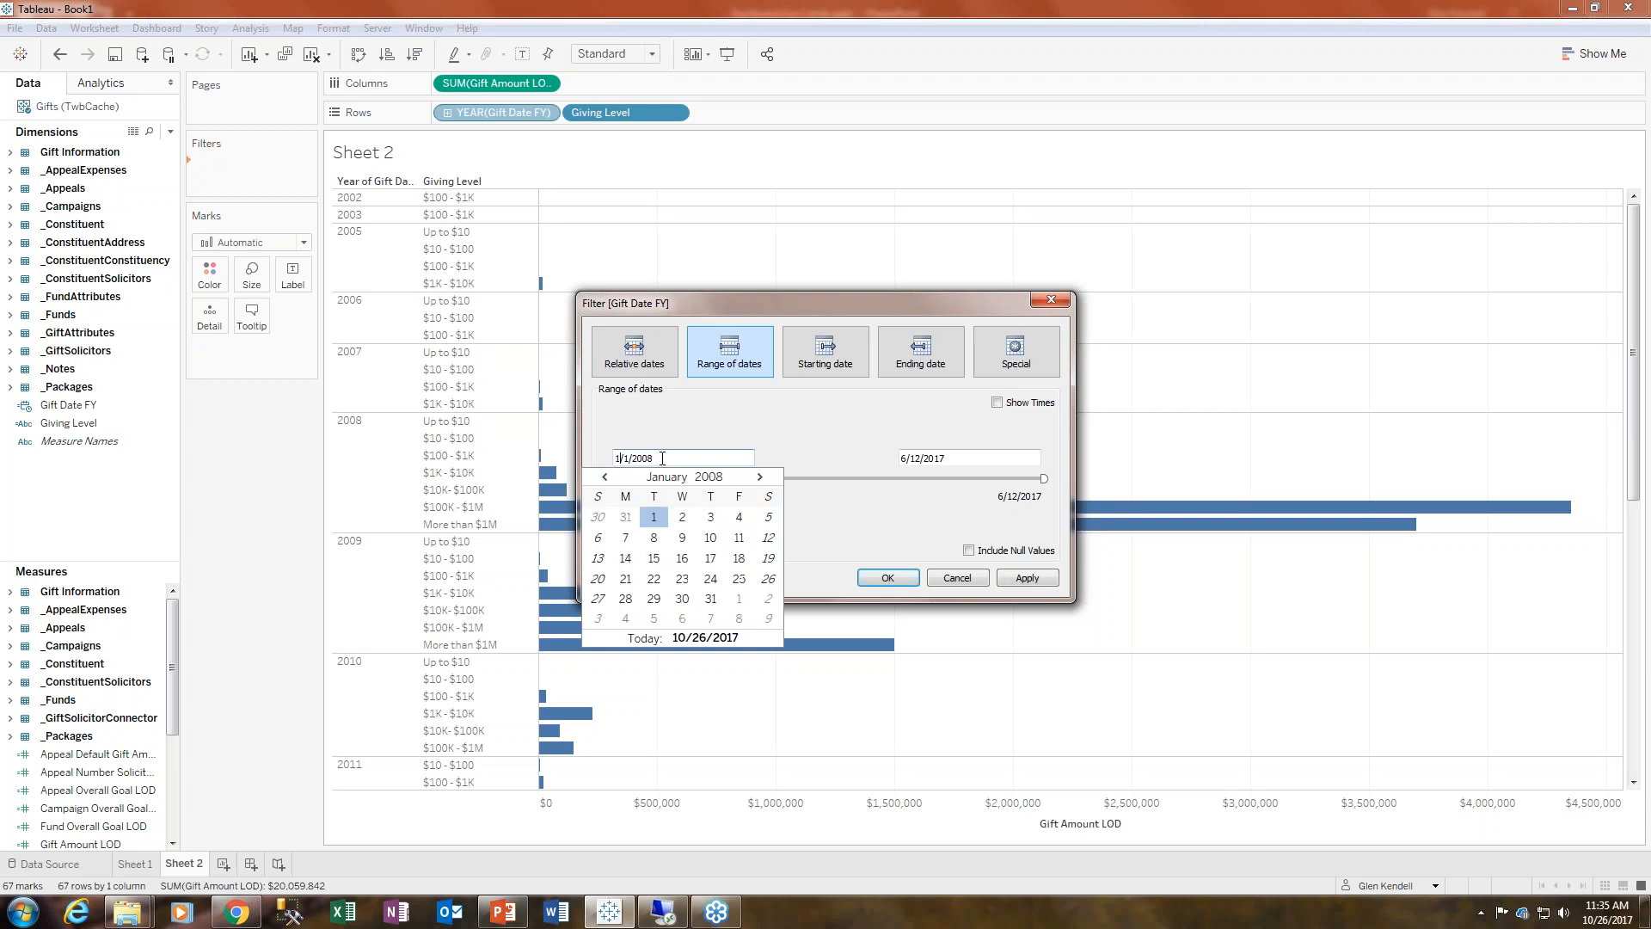
{"action": "left_click", "coordinate": [771, 435]}
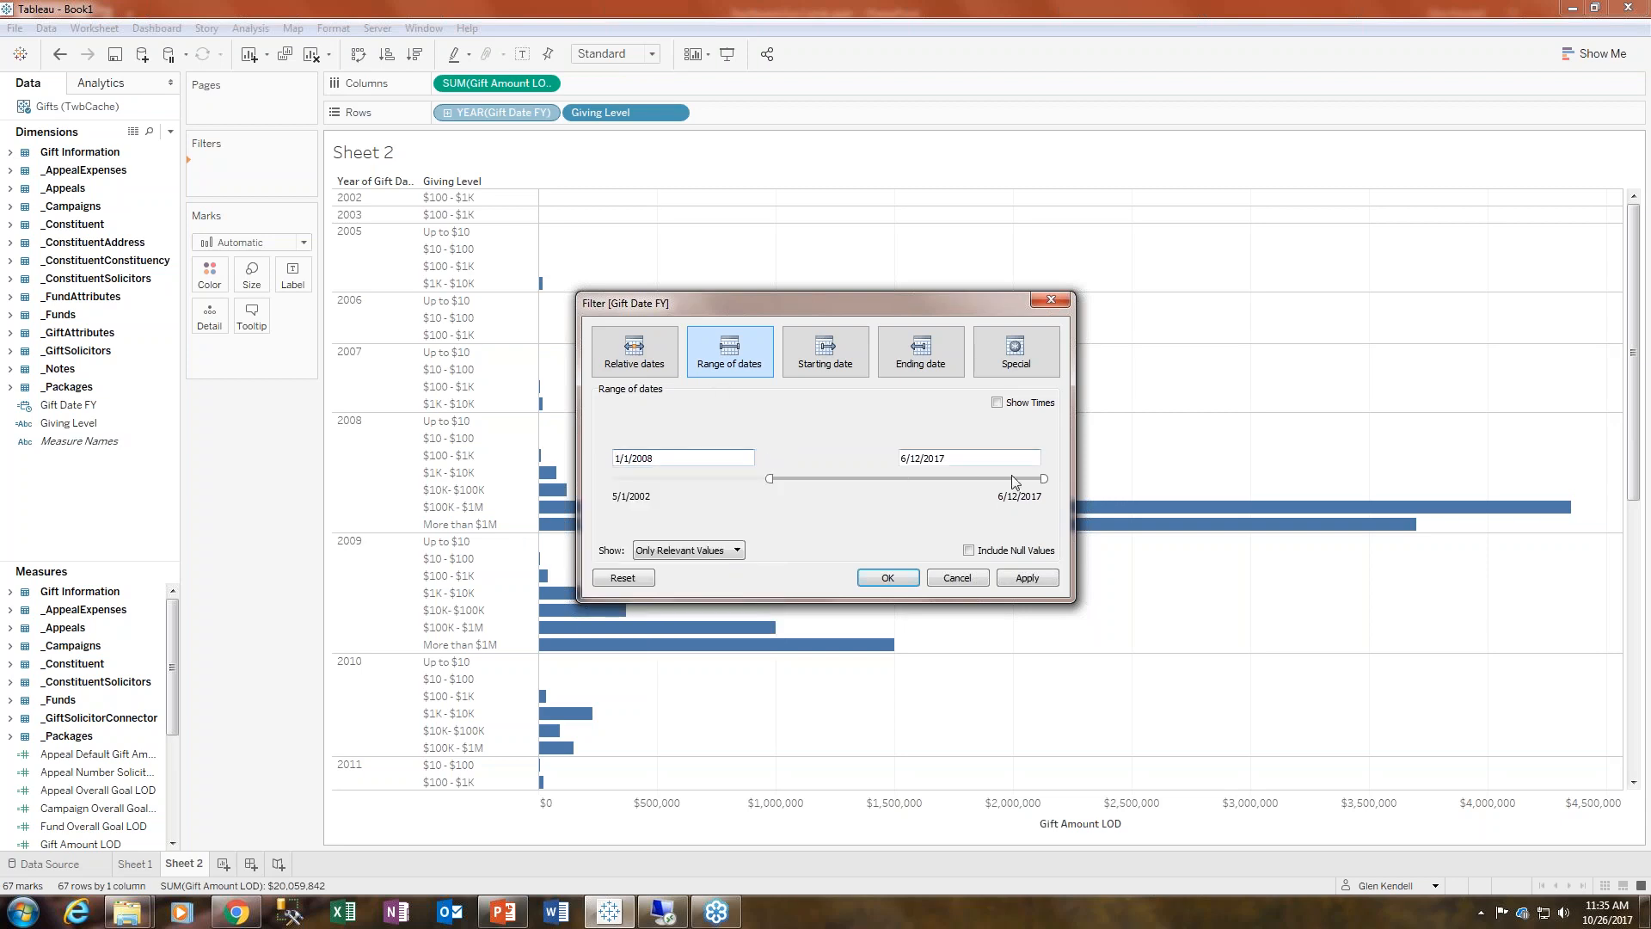
- Set the date filter's end date to 12/31/2016 and apply it
{"action": "left_click", "coordinate": [951, 460]}
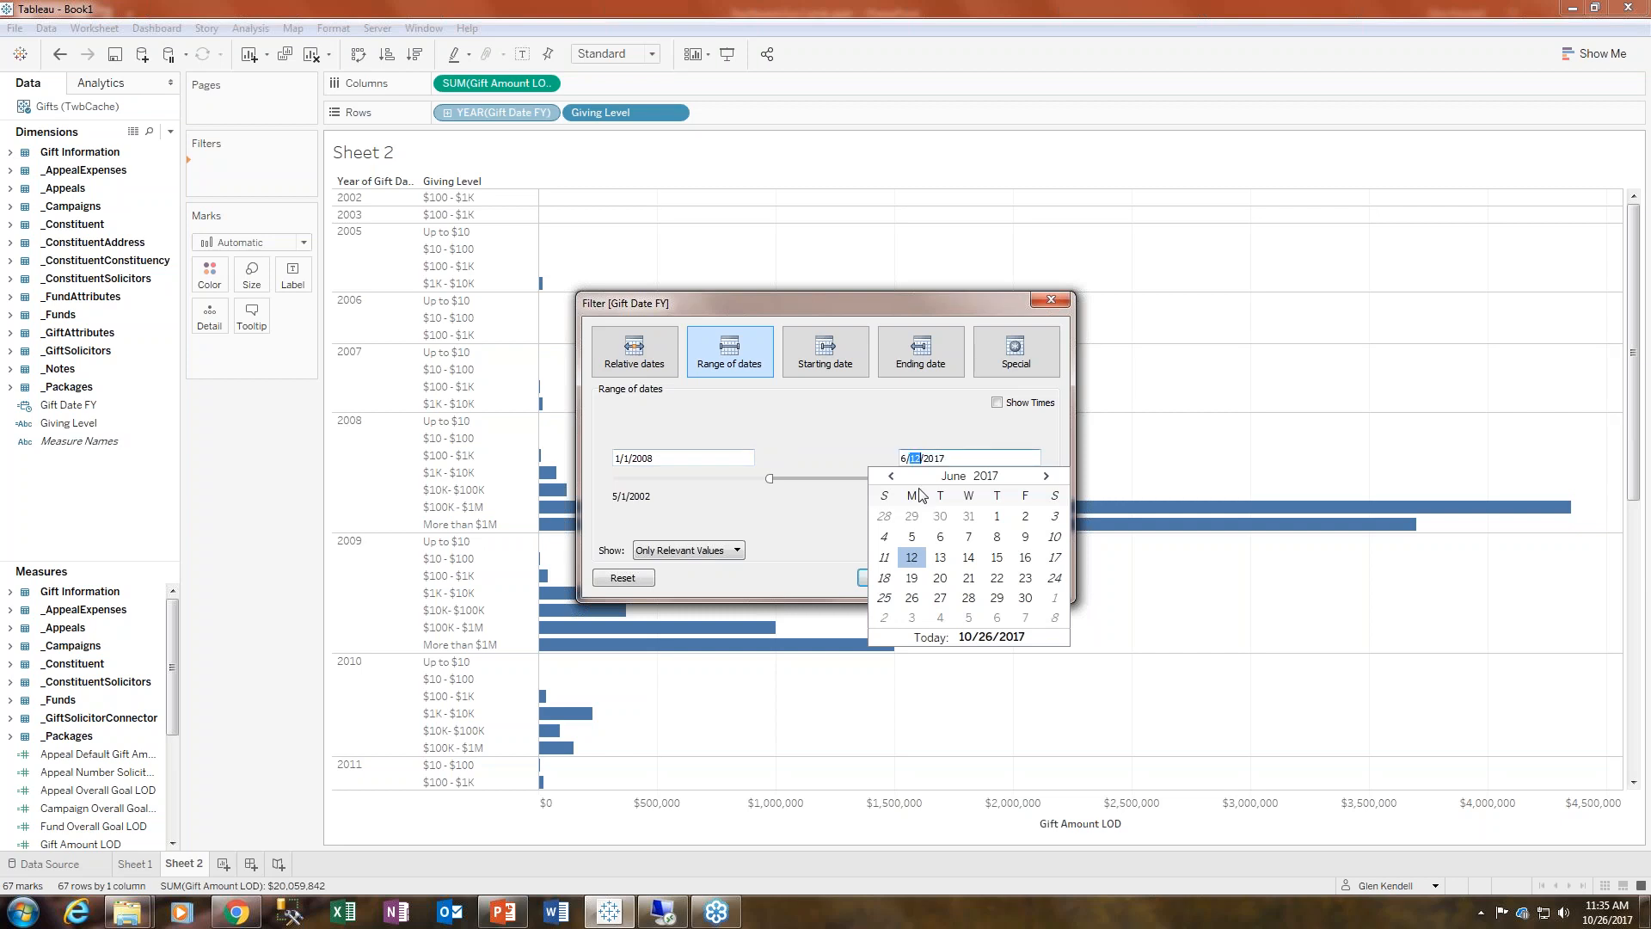
{"action": "type", "text": "30/2016"}
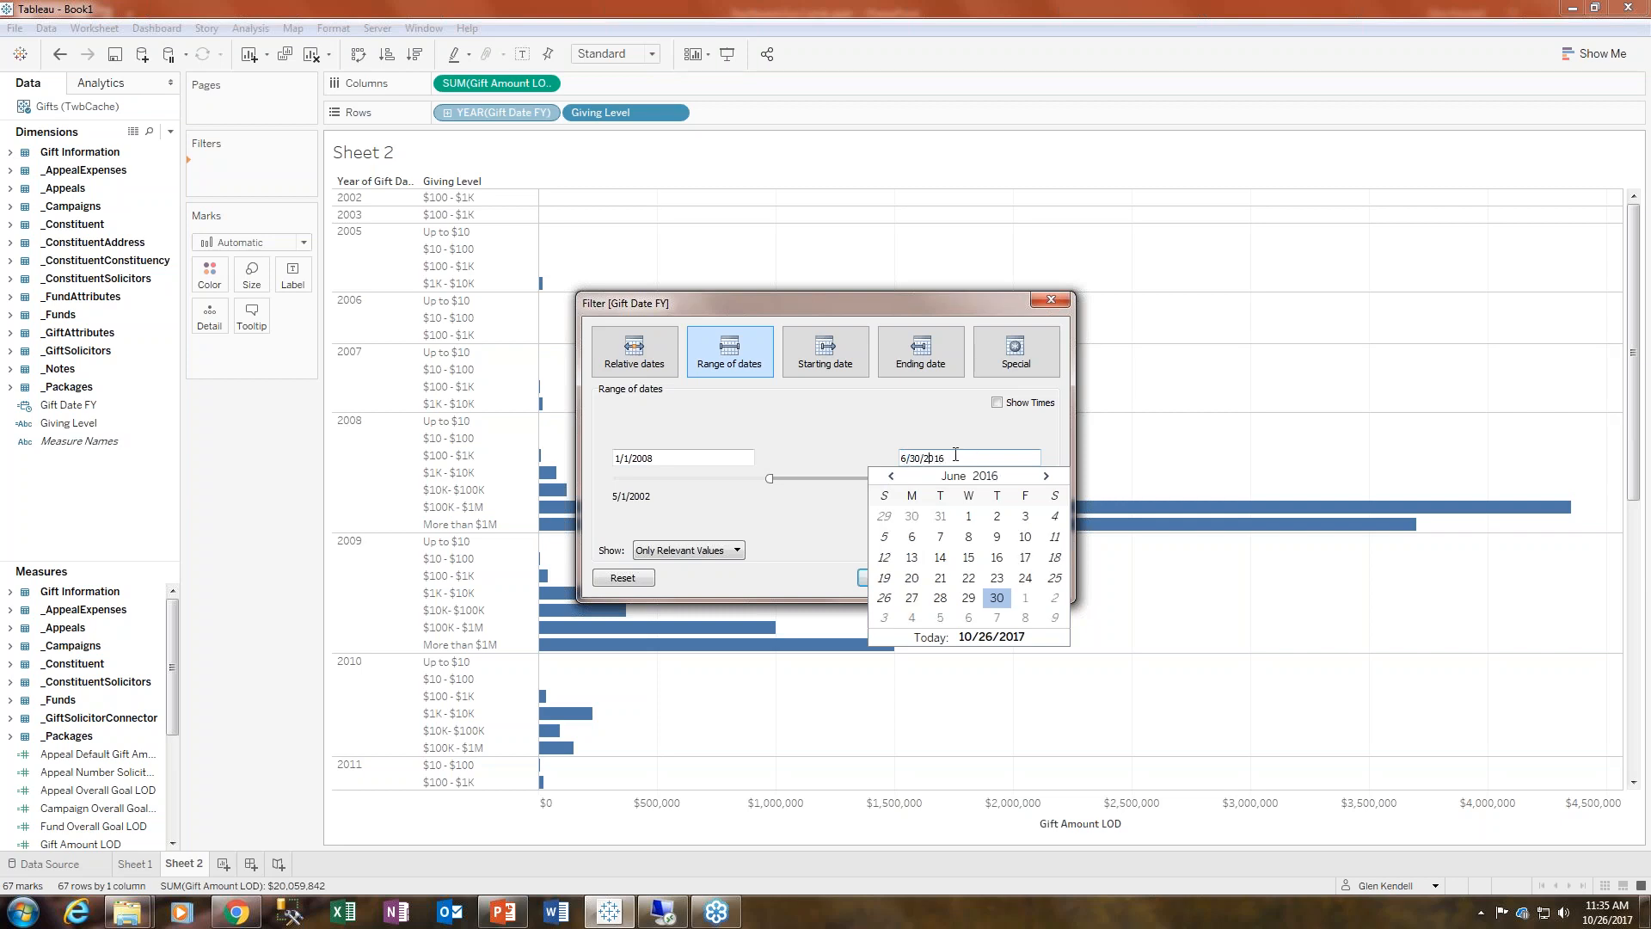
{"action": "key", "text": "ctrl+shift+Left"}
{"action": "key", "text": "Left"}
{"action": "key", "text": "Left"}
{"action": "key", "text": "Left"}
{"action": "key", "text": "Left"}
{"action": "key", "text": "BackSpace"}
{"action": "type", "text": "0"}
{"action": "key", "text": "BackSpace"}
{"action": "type", "text": "12/"}
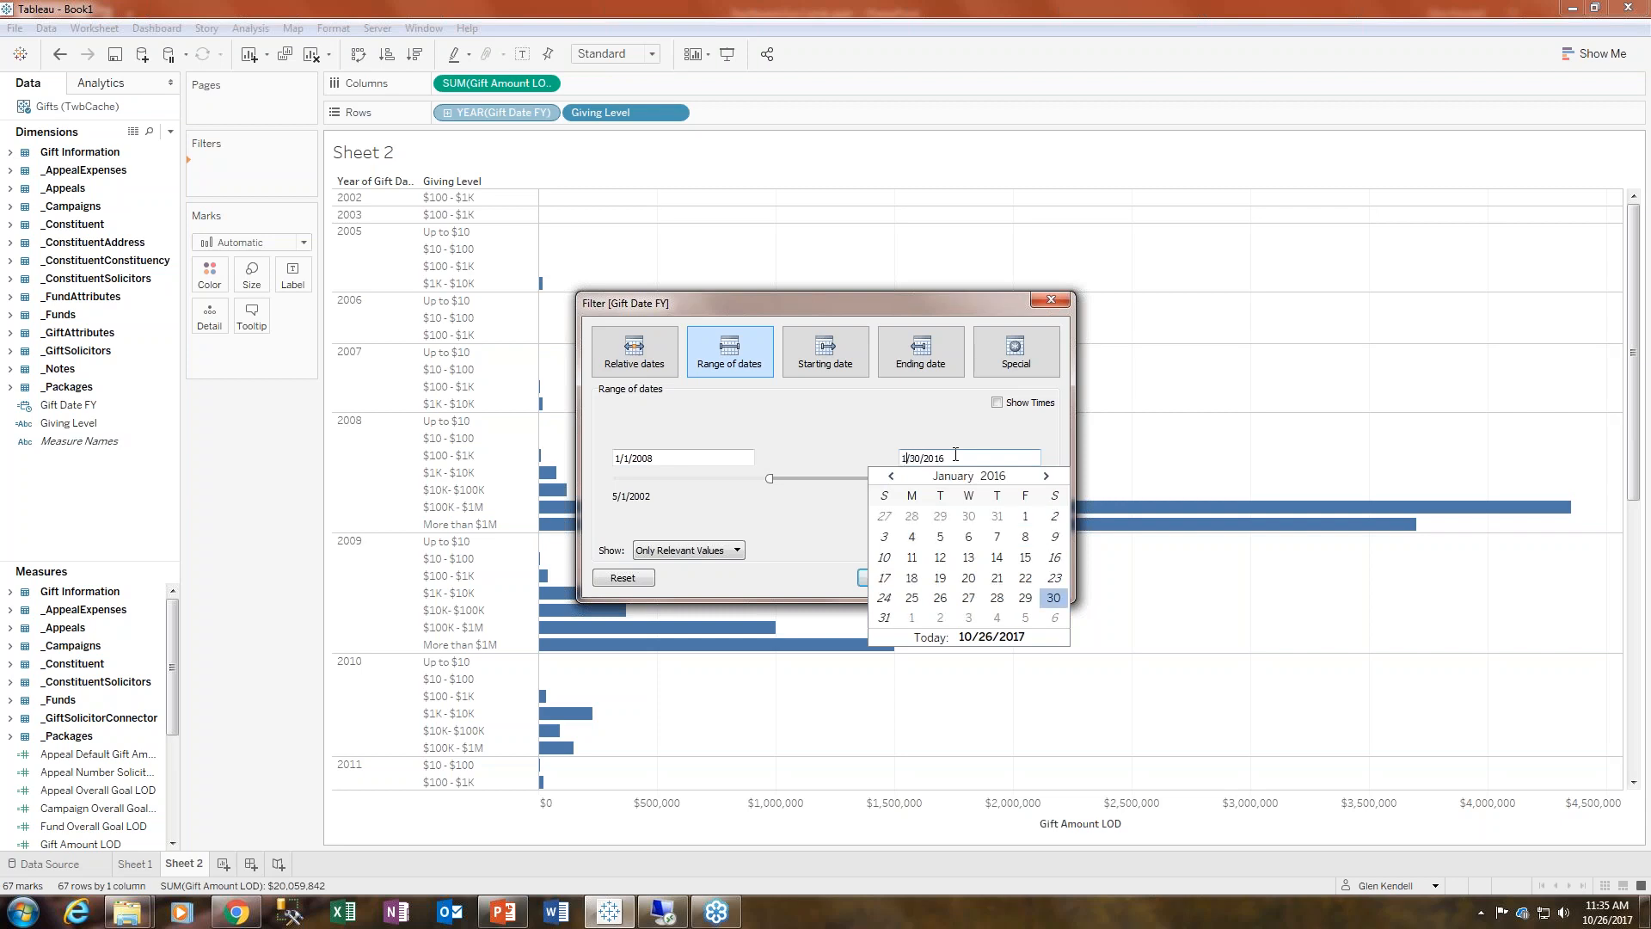
{"action": "type", "text": "31"}
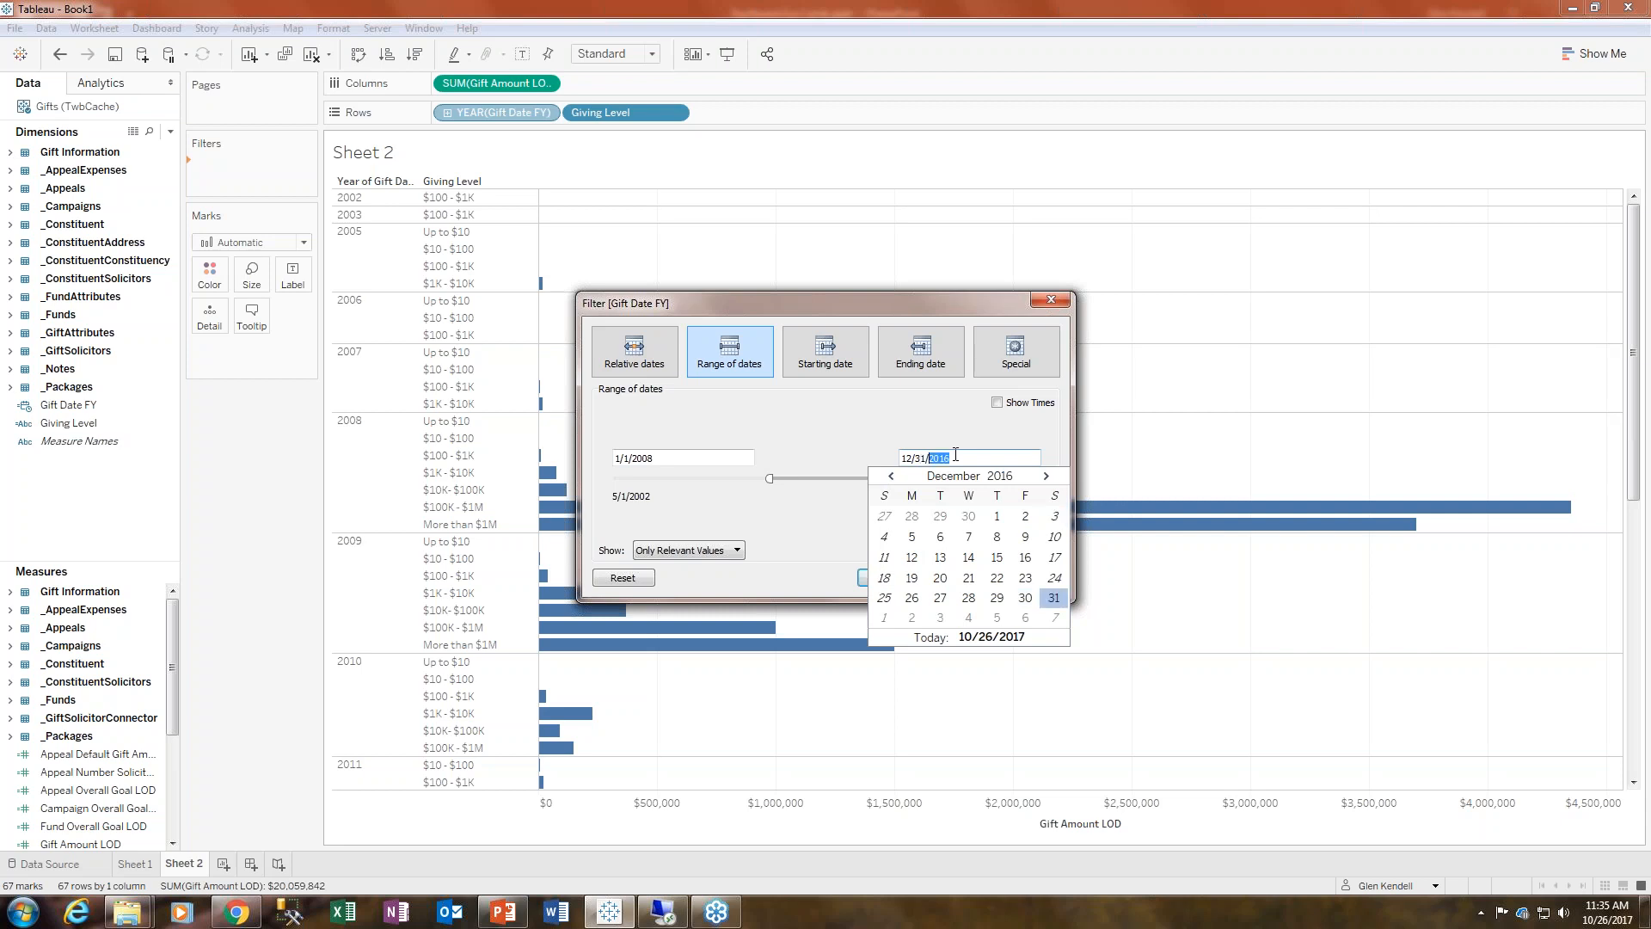
{"action": "left_click", "coordinate": [864, 477]}
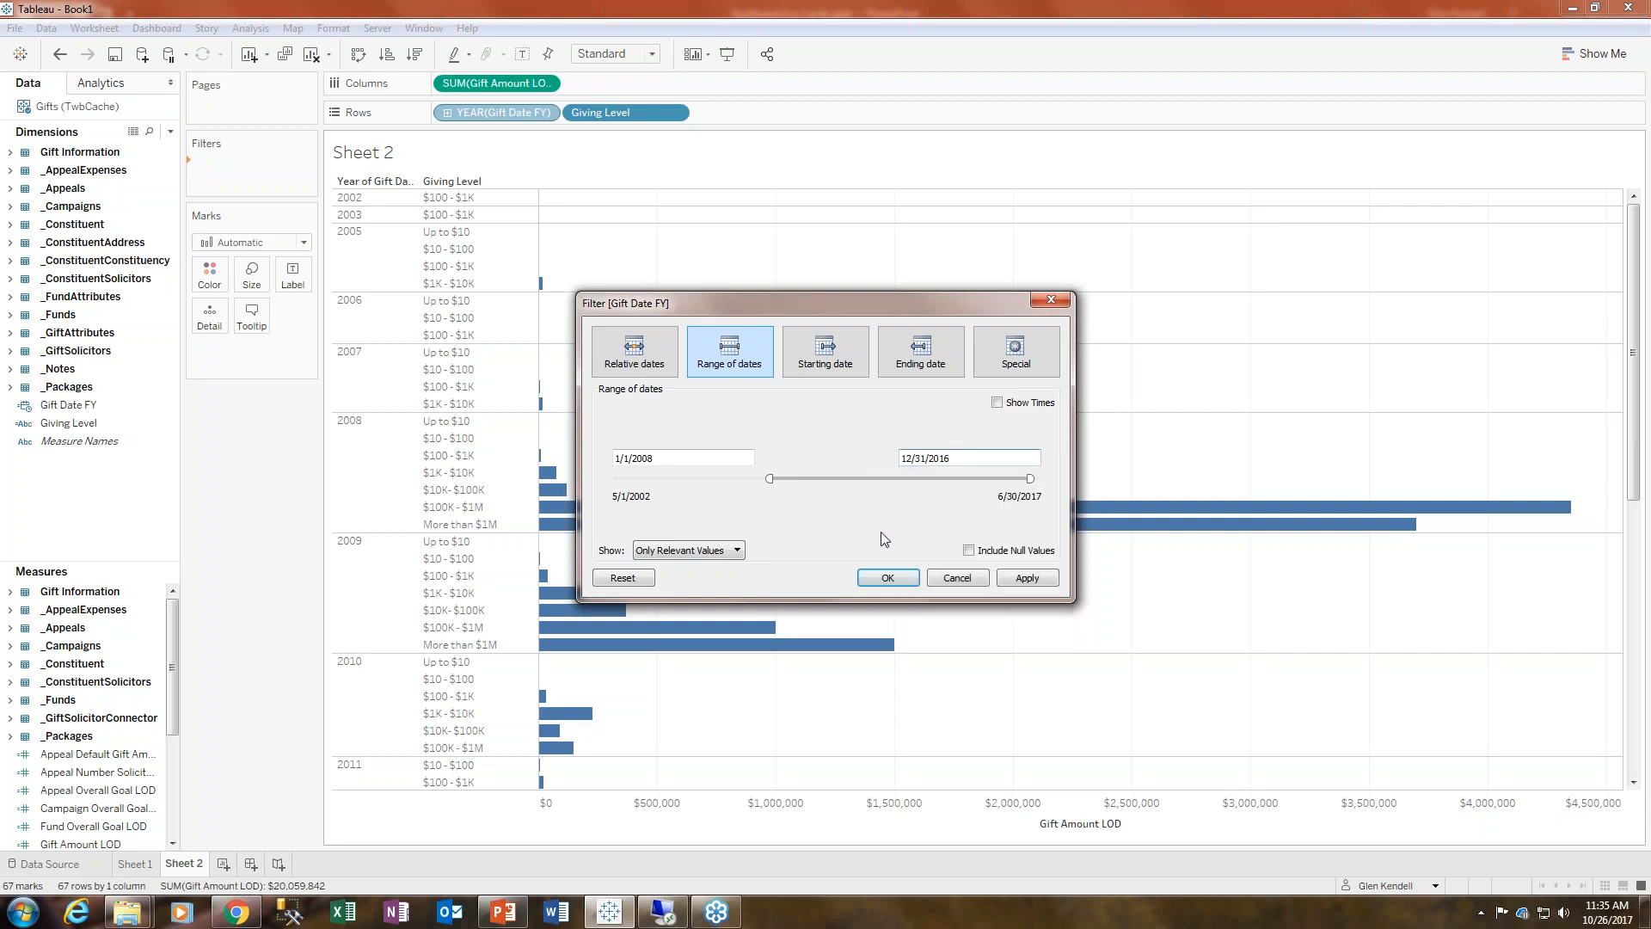
{"action": "left_click", "coordinate": [1023, 580]}
{"action": "left_click", "coordinate": [895, 575]}
- Edit the Gift Date FY filter to start on 1/1/2012
{"action": "scroll", "coordinate": [751, 558], "scroll_direction": "down", "scroll_amount": 5}
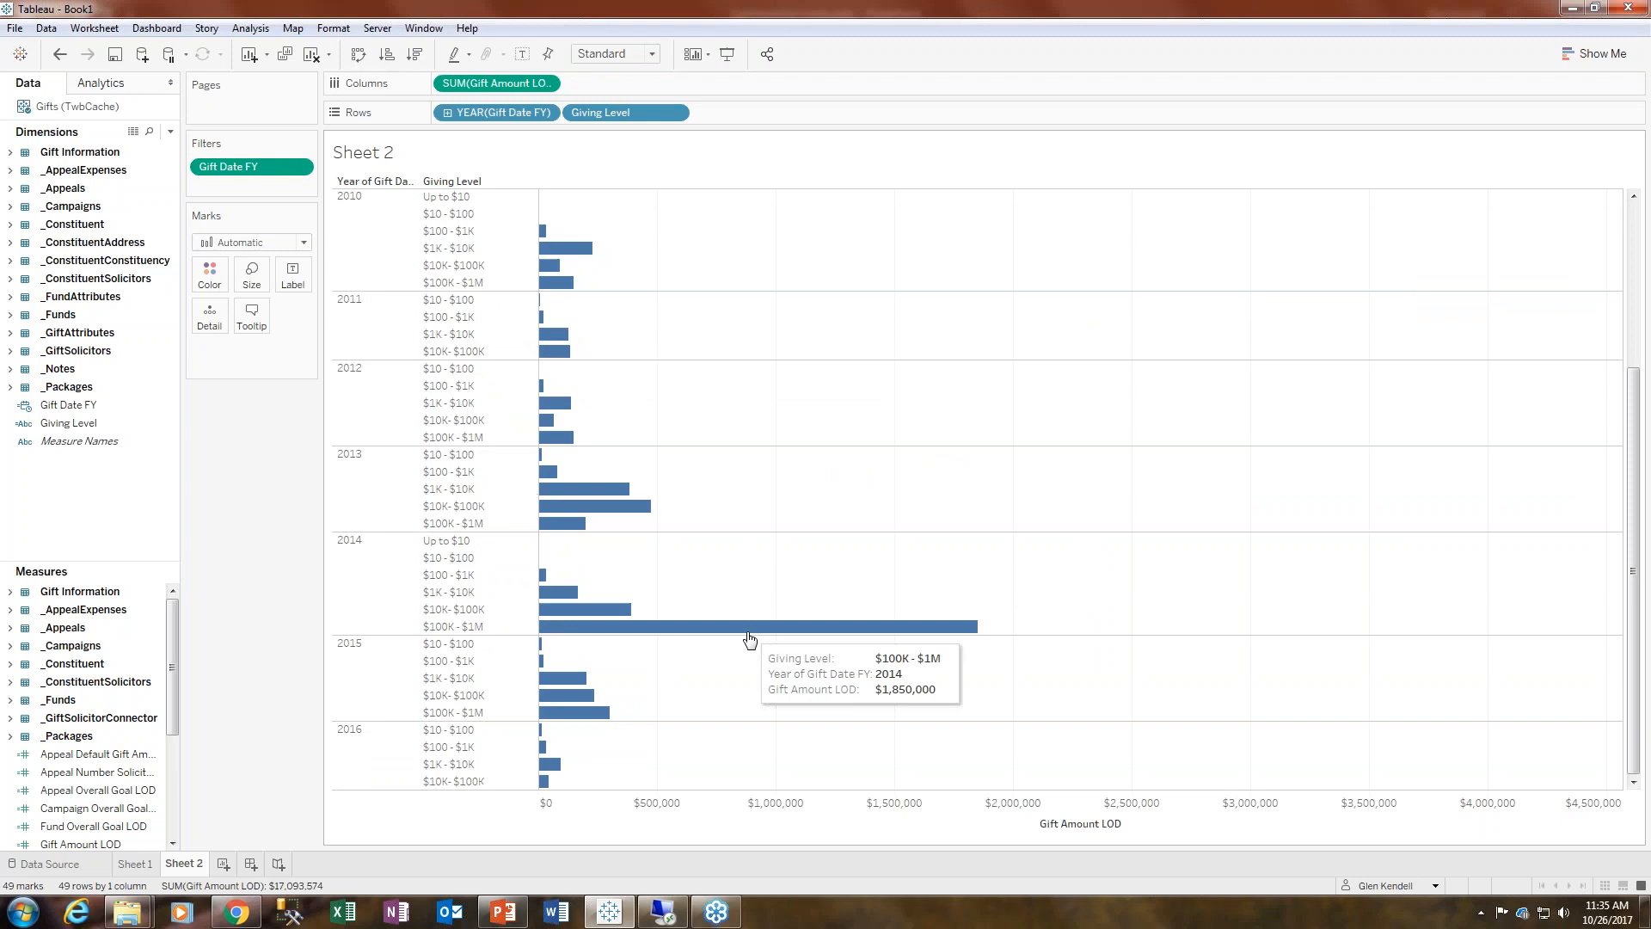
{"action": "scroll", "coordinate": [746, 686], "scroll_direction": "up", "scroll_amount": 5}
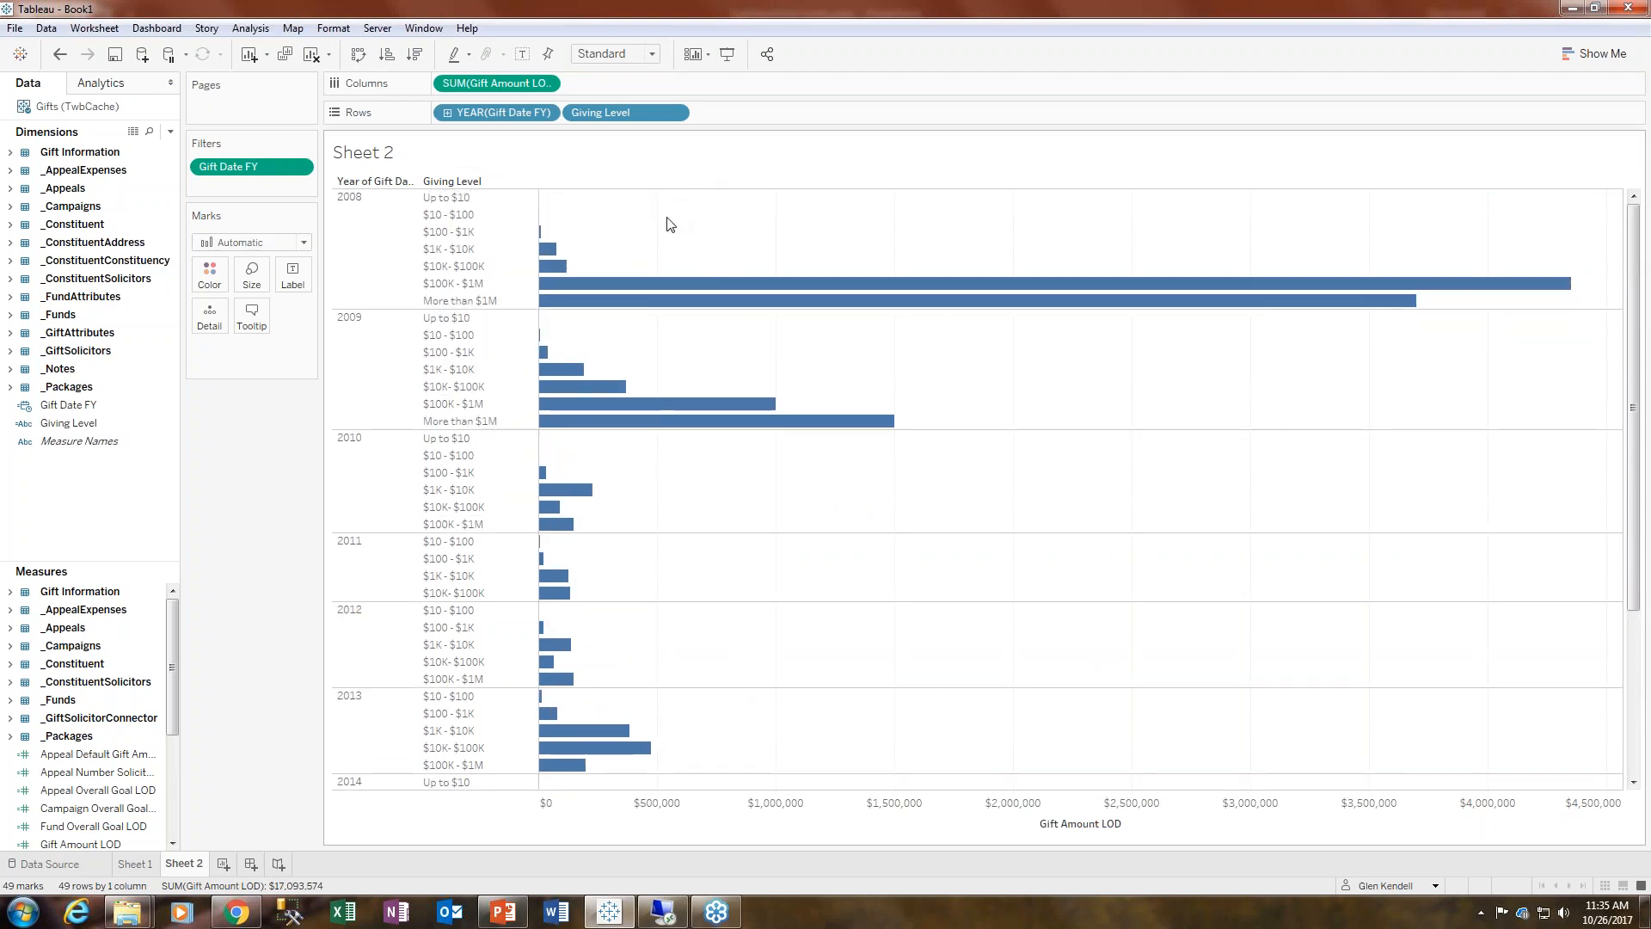
{"action": "scroll", "coordinate": [693, 534], "scroll_direction": "down", "scroll_amount": 5}
{"action": "scroll", "coordinate": [696, 537], "scroll_direction": "up", "scroll_amount": 5}
{"action": "left_click", "coordinate": [299, 168]}
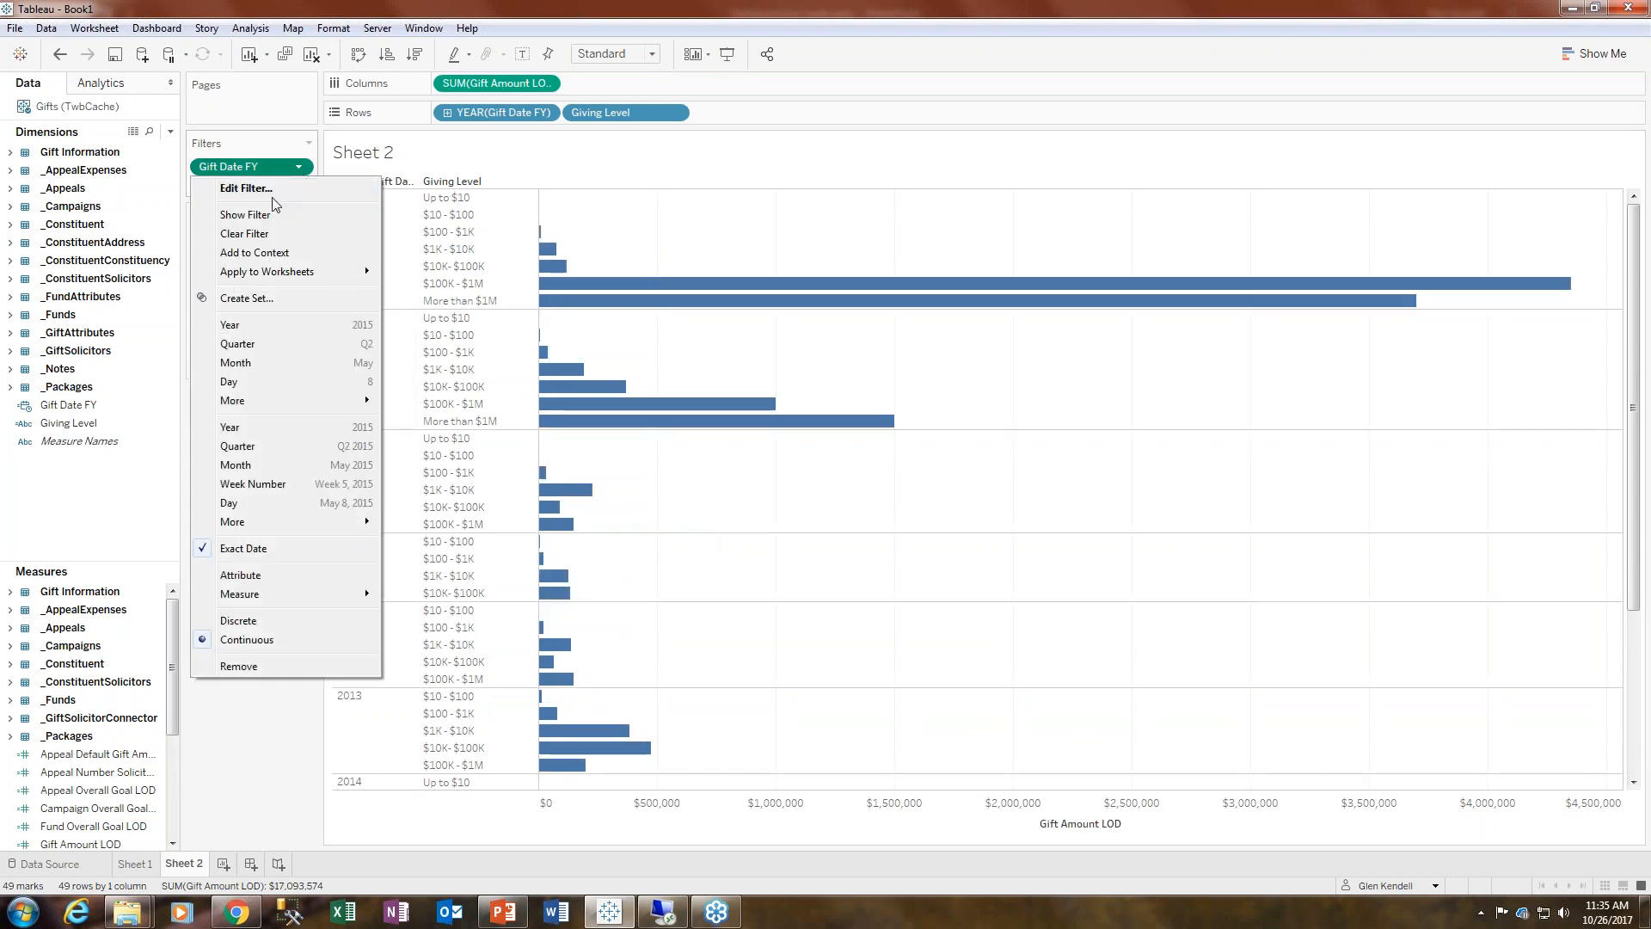
{"action": "left_click", "coordinate": [230, 191]}
{"action": "left_click", "coordinate": [664, 458]}
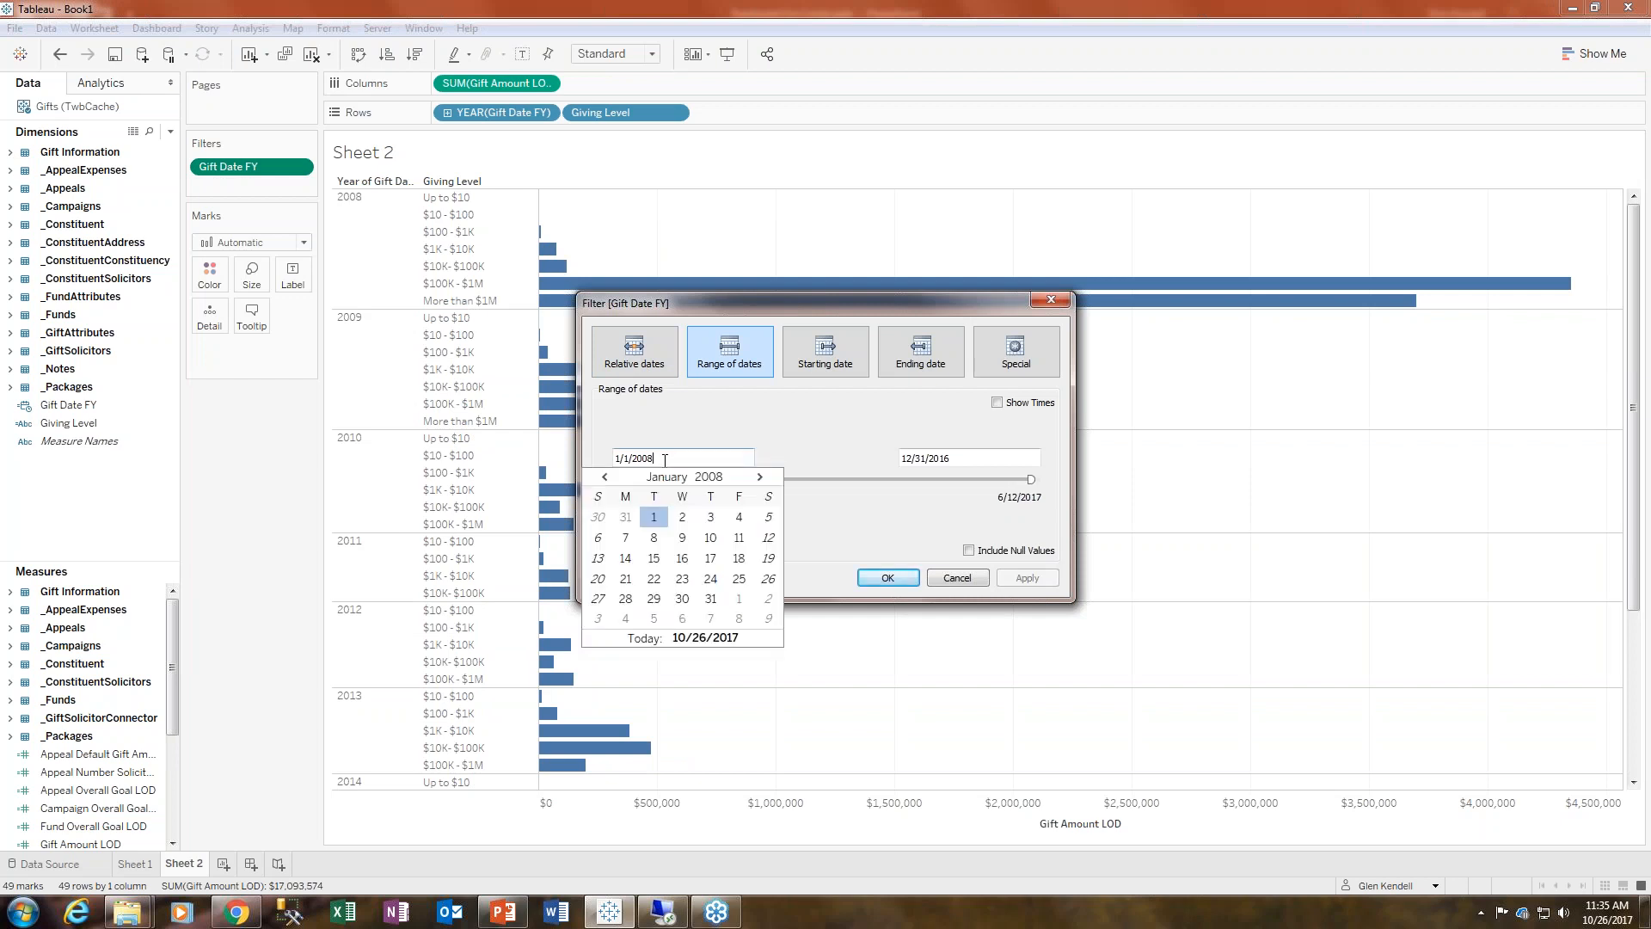
{"action": "key", "text": "BackSpace"}
{"action": "key", "text": "BackSpace"}
{"action": "type", "text": "12"}
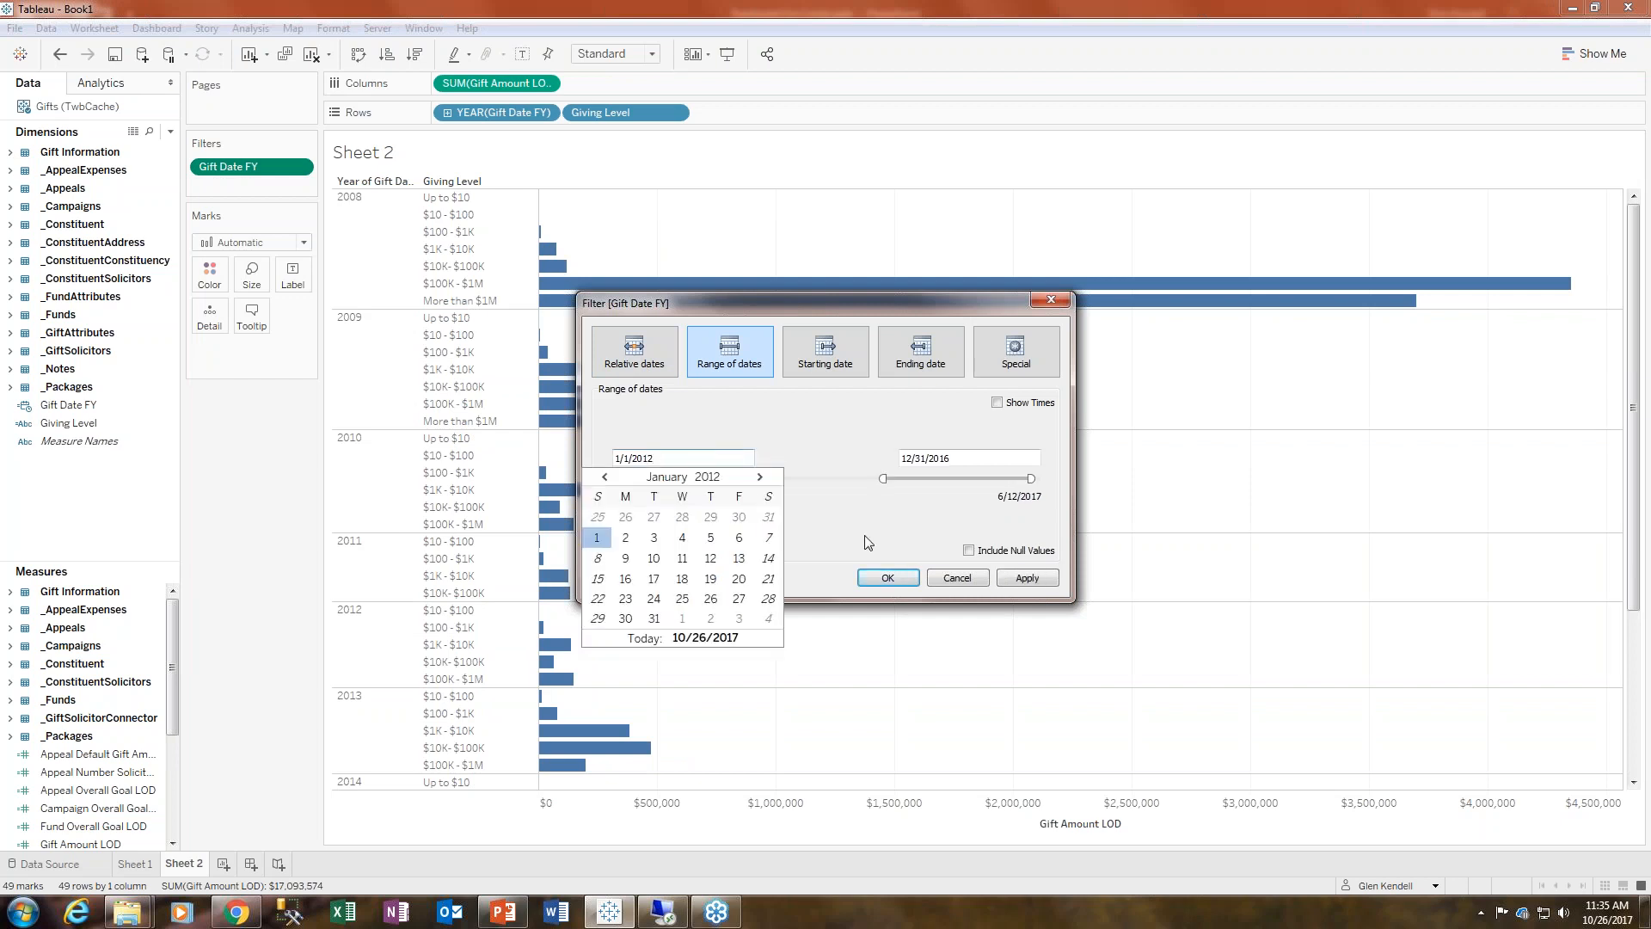
{"action": "left_click", "coordinate": [887, 578]}
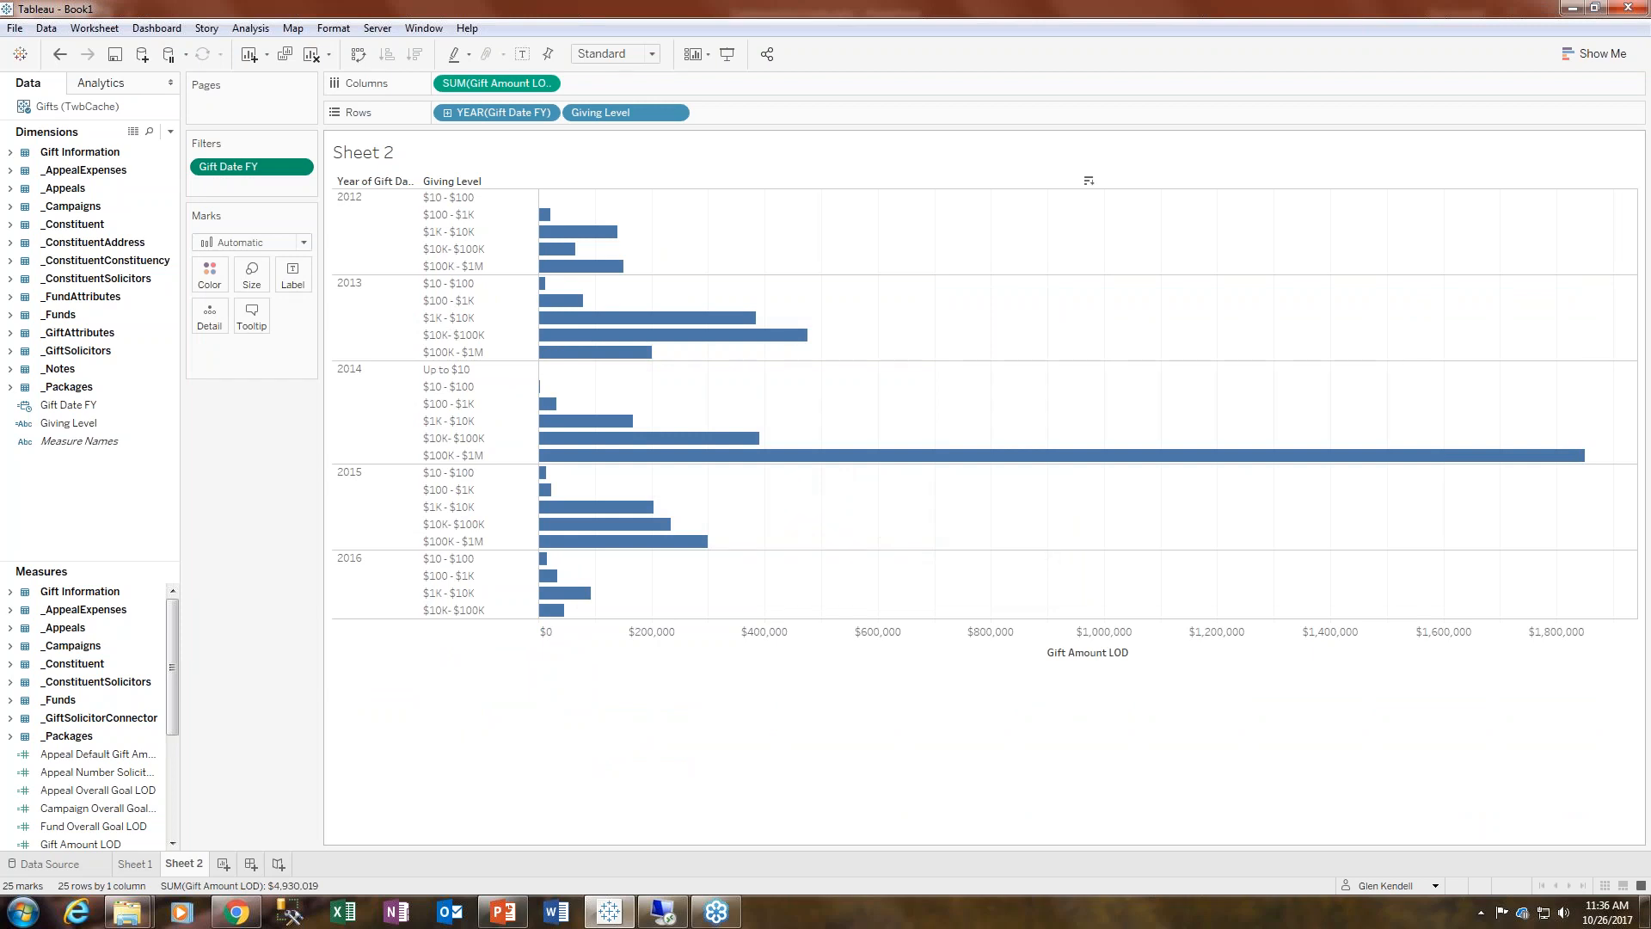
- Widen the Year of Gift Date FY header column
{"action": "mouse_move", "coordinate": [596, 363]}
{"action": "left_click_drag", "start_coordinate": [420, 196], "coordinate": [441, 259]}
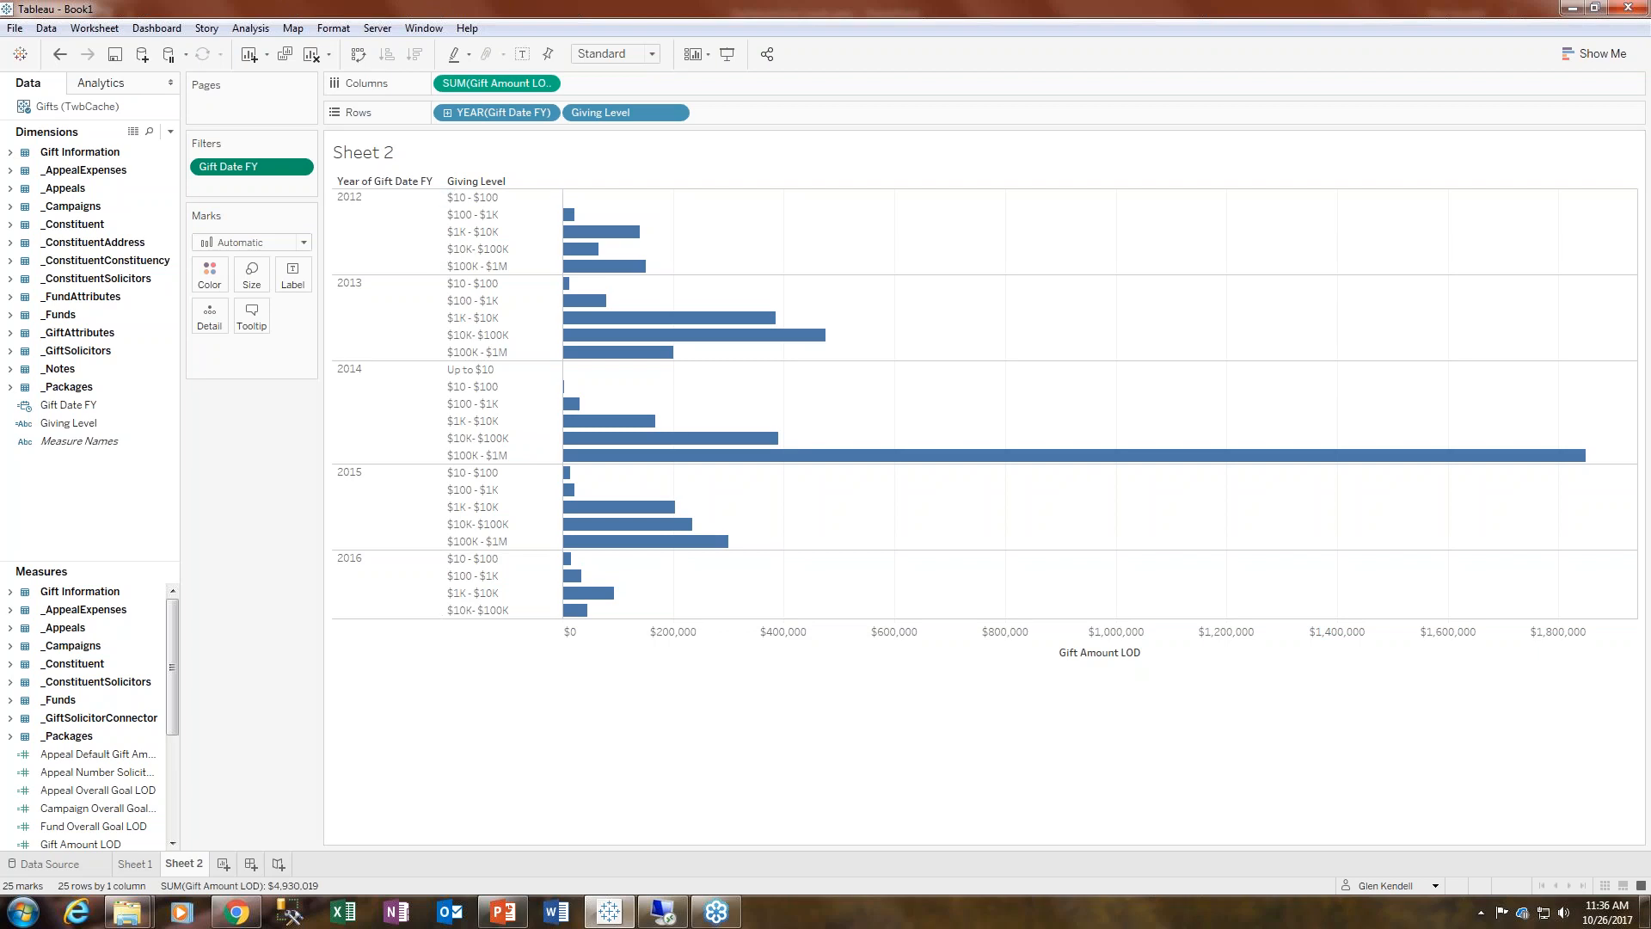
- Apply a Percent Difference quick table calculation to SUM(Gift Amount LOD)
{"action": "left_click", "coordinate": [545, 84]}
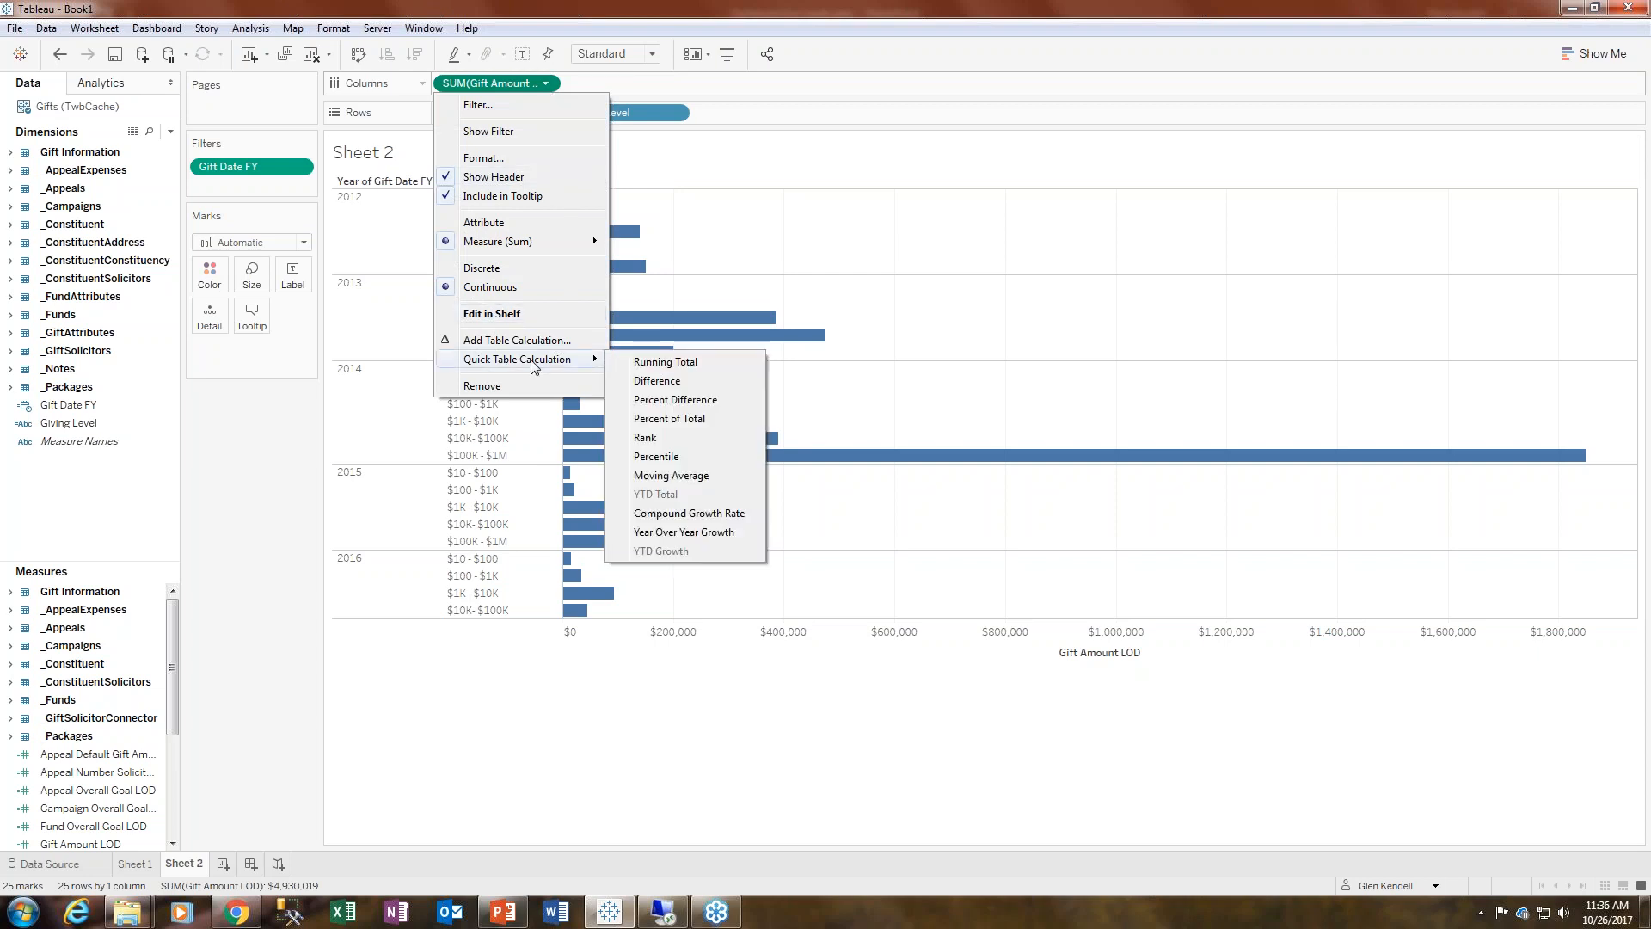
{"action": "left_click", "coordinate": [676, 400]}
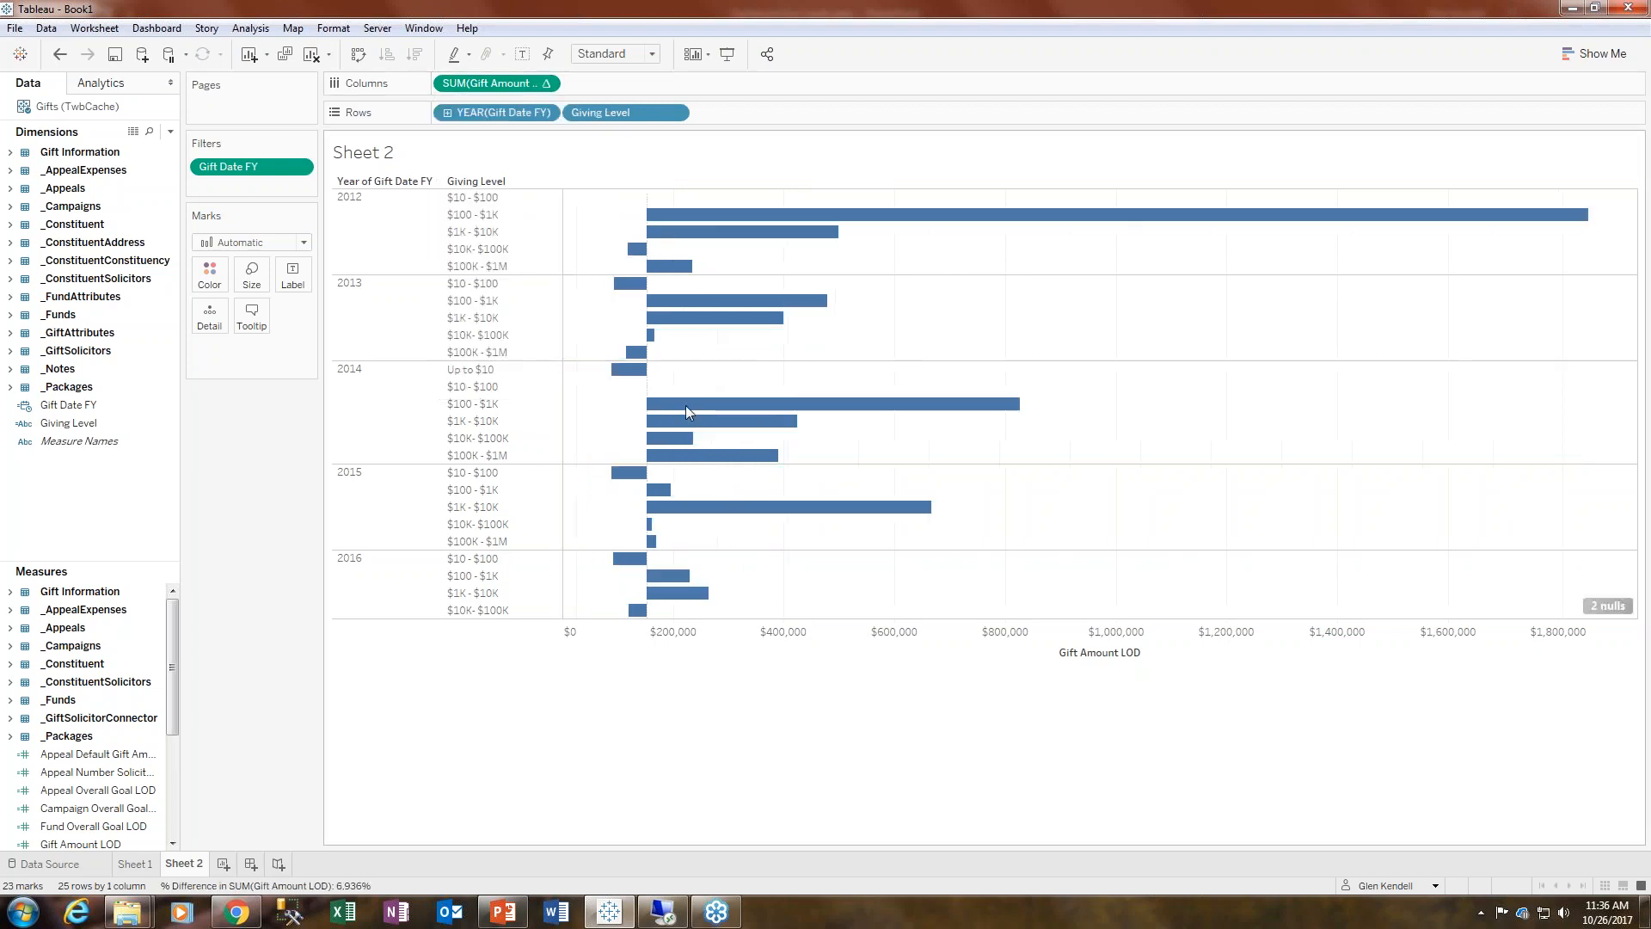
- Edit the table calculation to compute using Specific Dimensions with only Year of Gift Date FY checked
{"action": "left_click", "coordinate": [546, 83]}
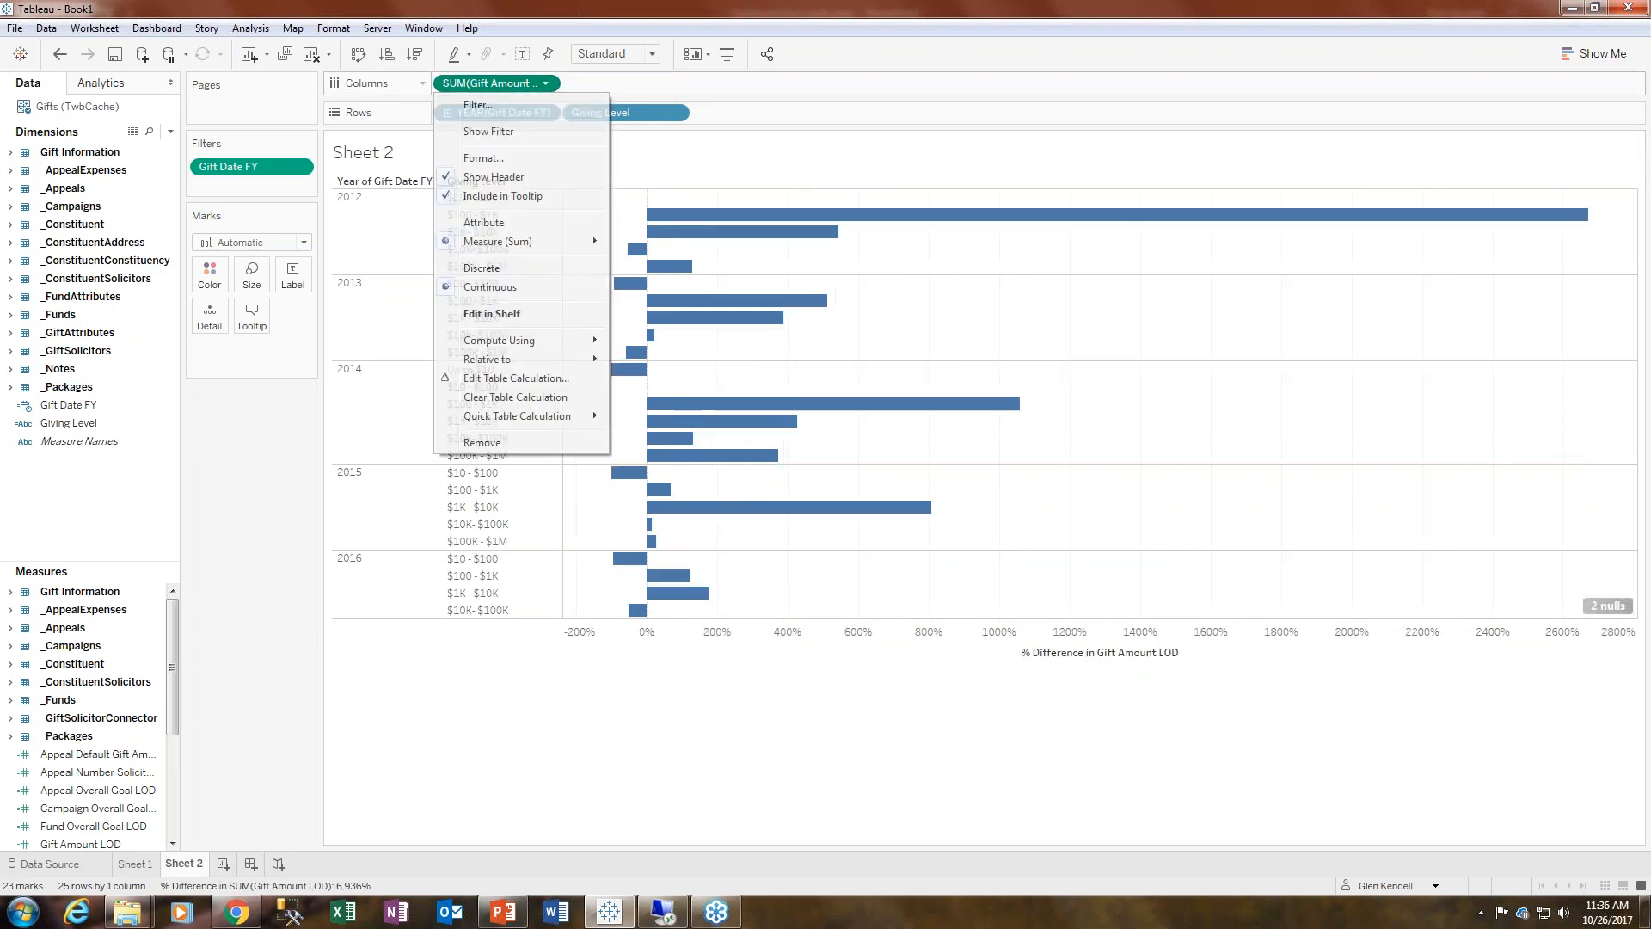
{"action": "left_click", "coordinate": [516, 378]}
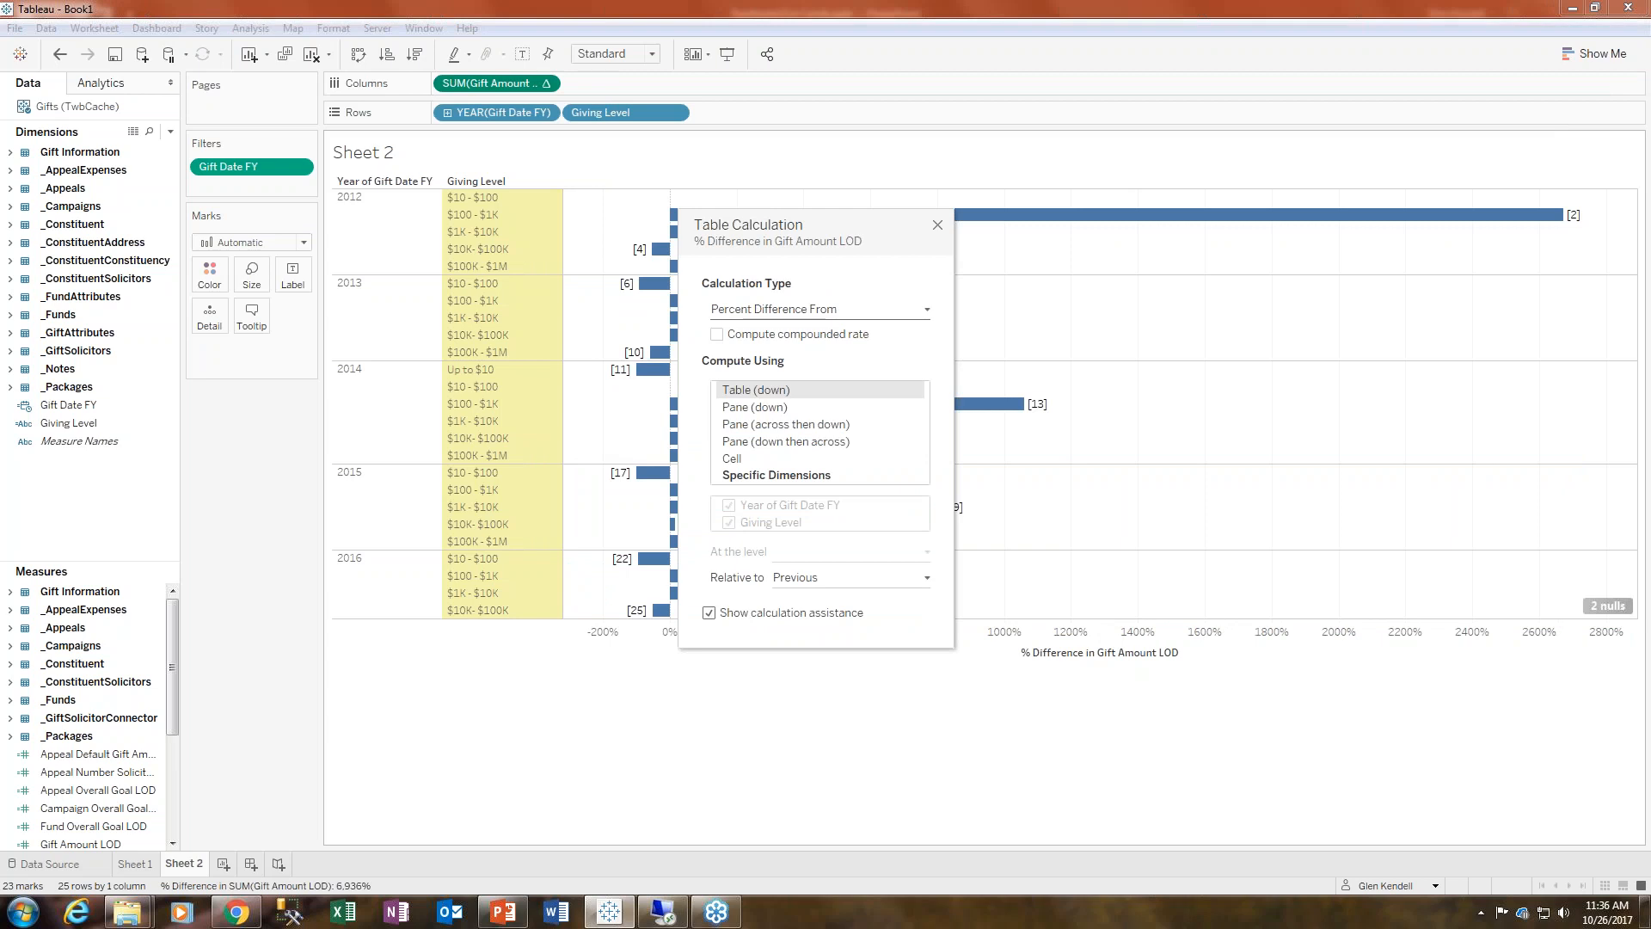
{"action": "left_click", "coordinate": [785, 475]}
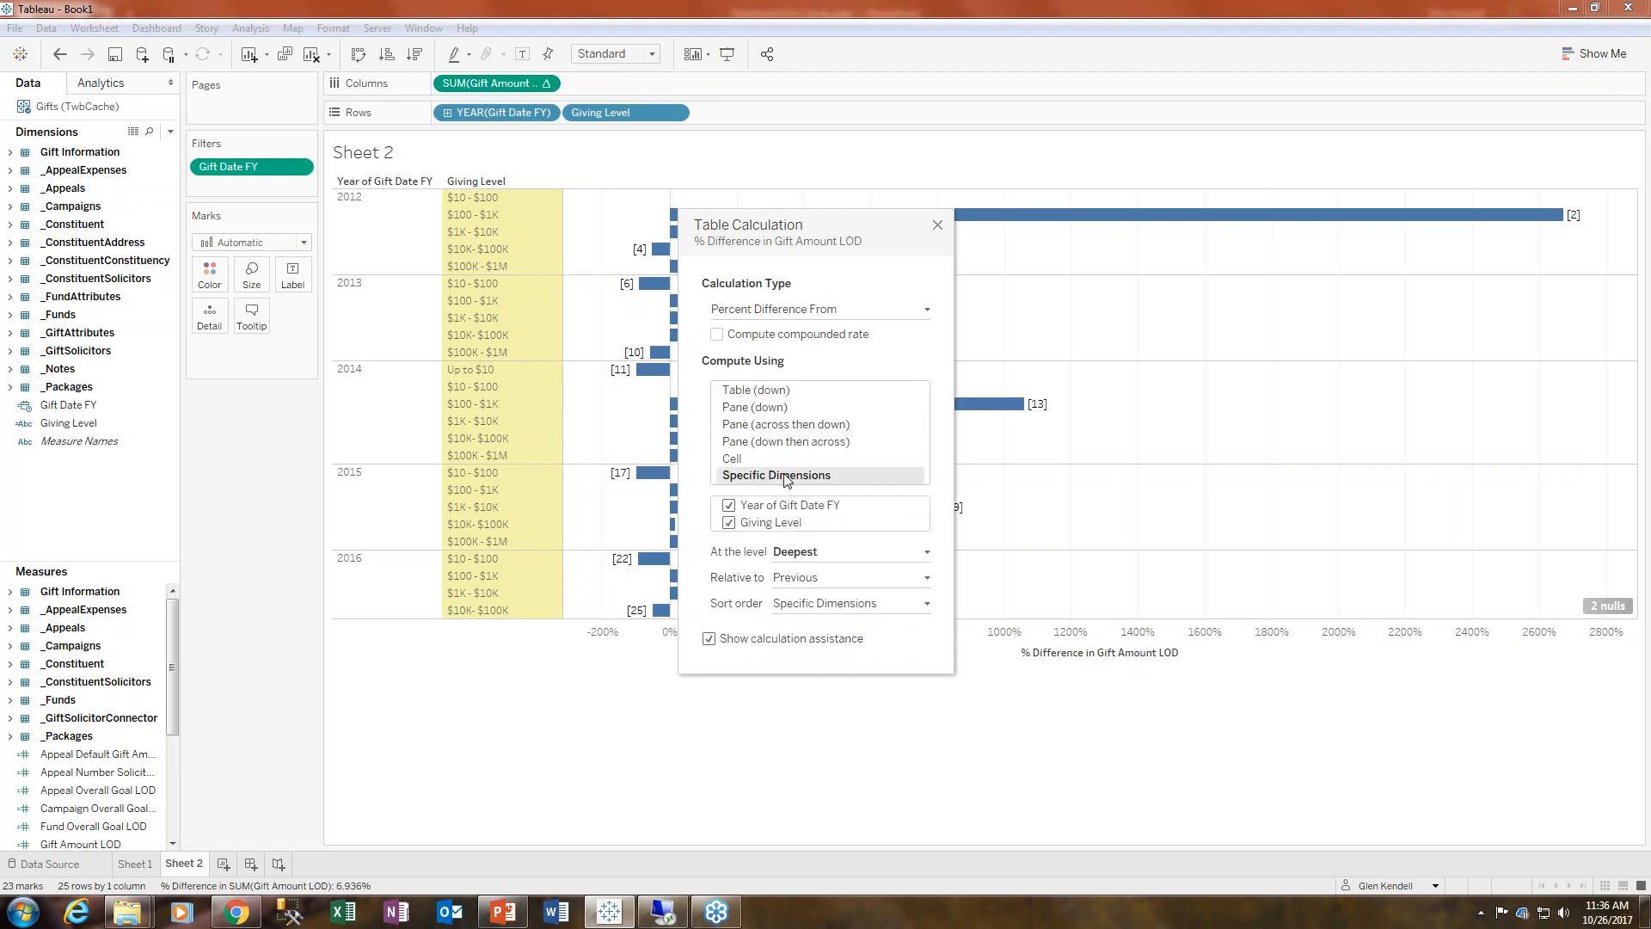
{"action": "left_click", "coordinate": [729, 523]}
{"action": "left_click", "coordinate": [730, 524]}
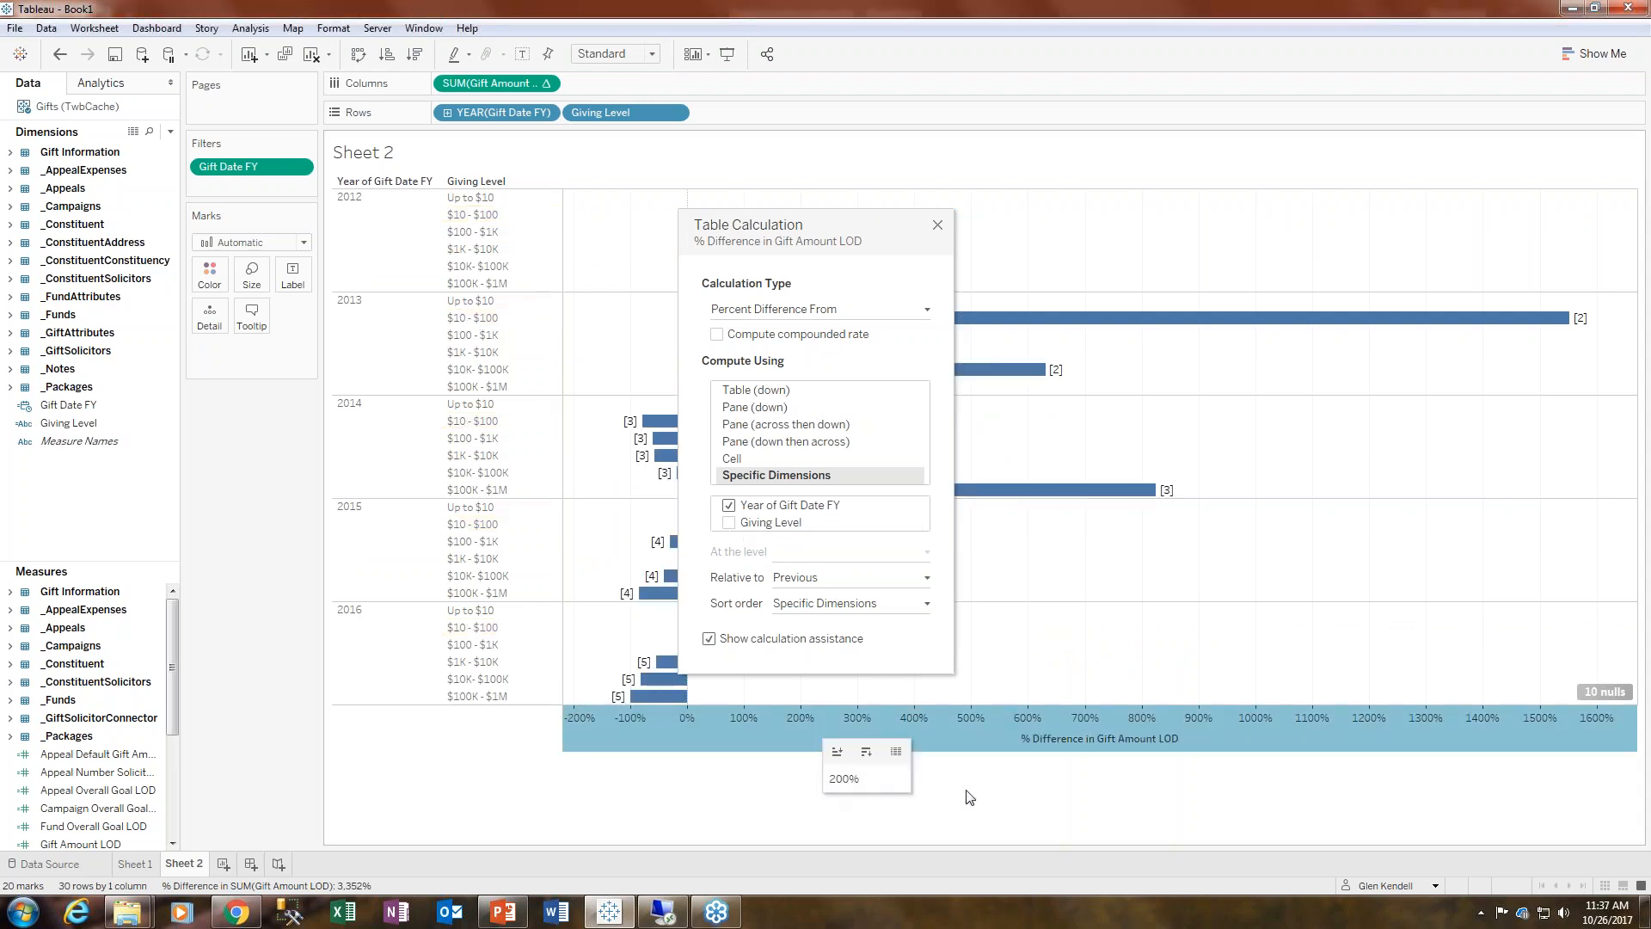
{"action": "left_click", "coordinate": [938, 226]}
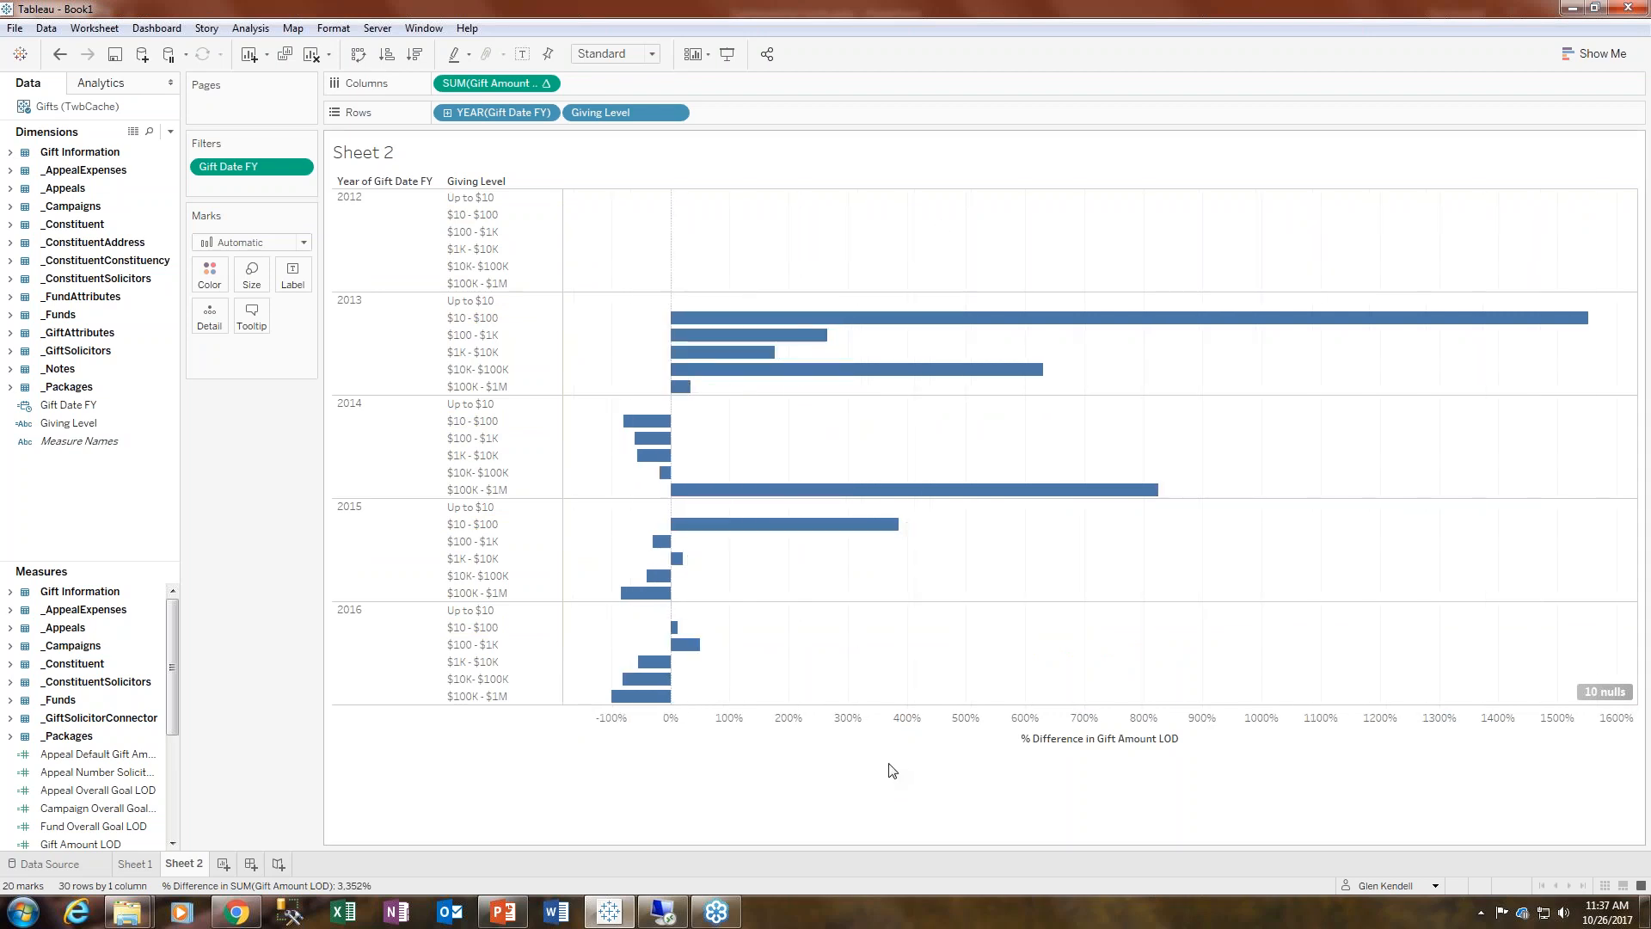
- Hide the 2012 year from the chart
{"action": "right_click", "coordinate": [395, 214]}
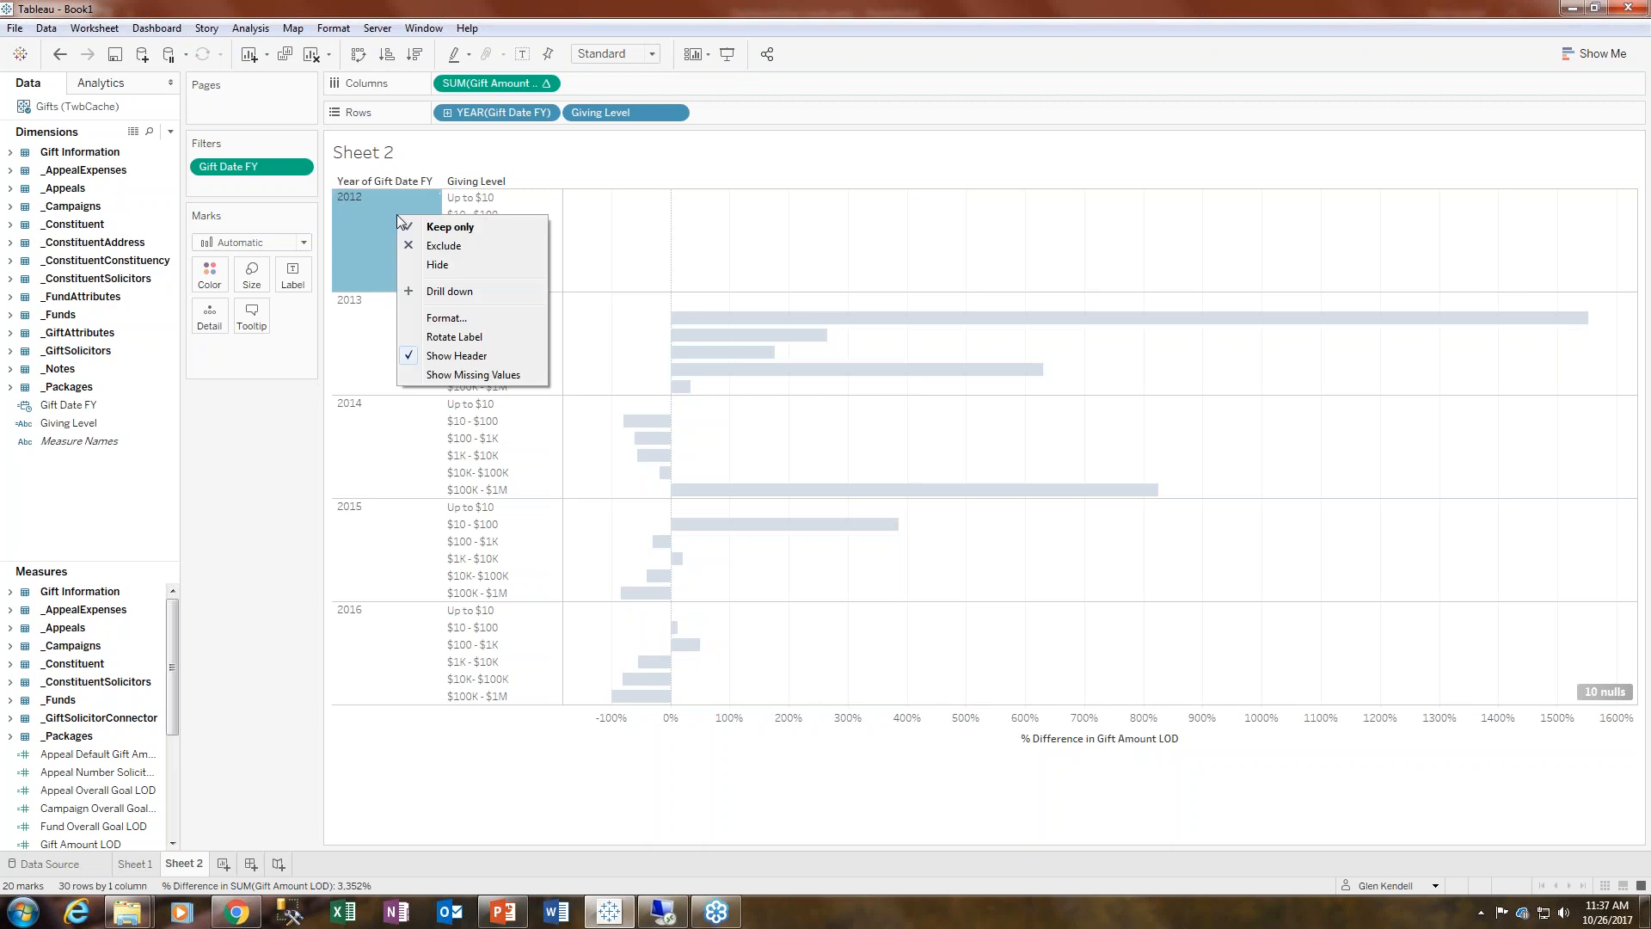
{"action": "left_click", "coordinate": [438, 265]}
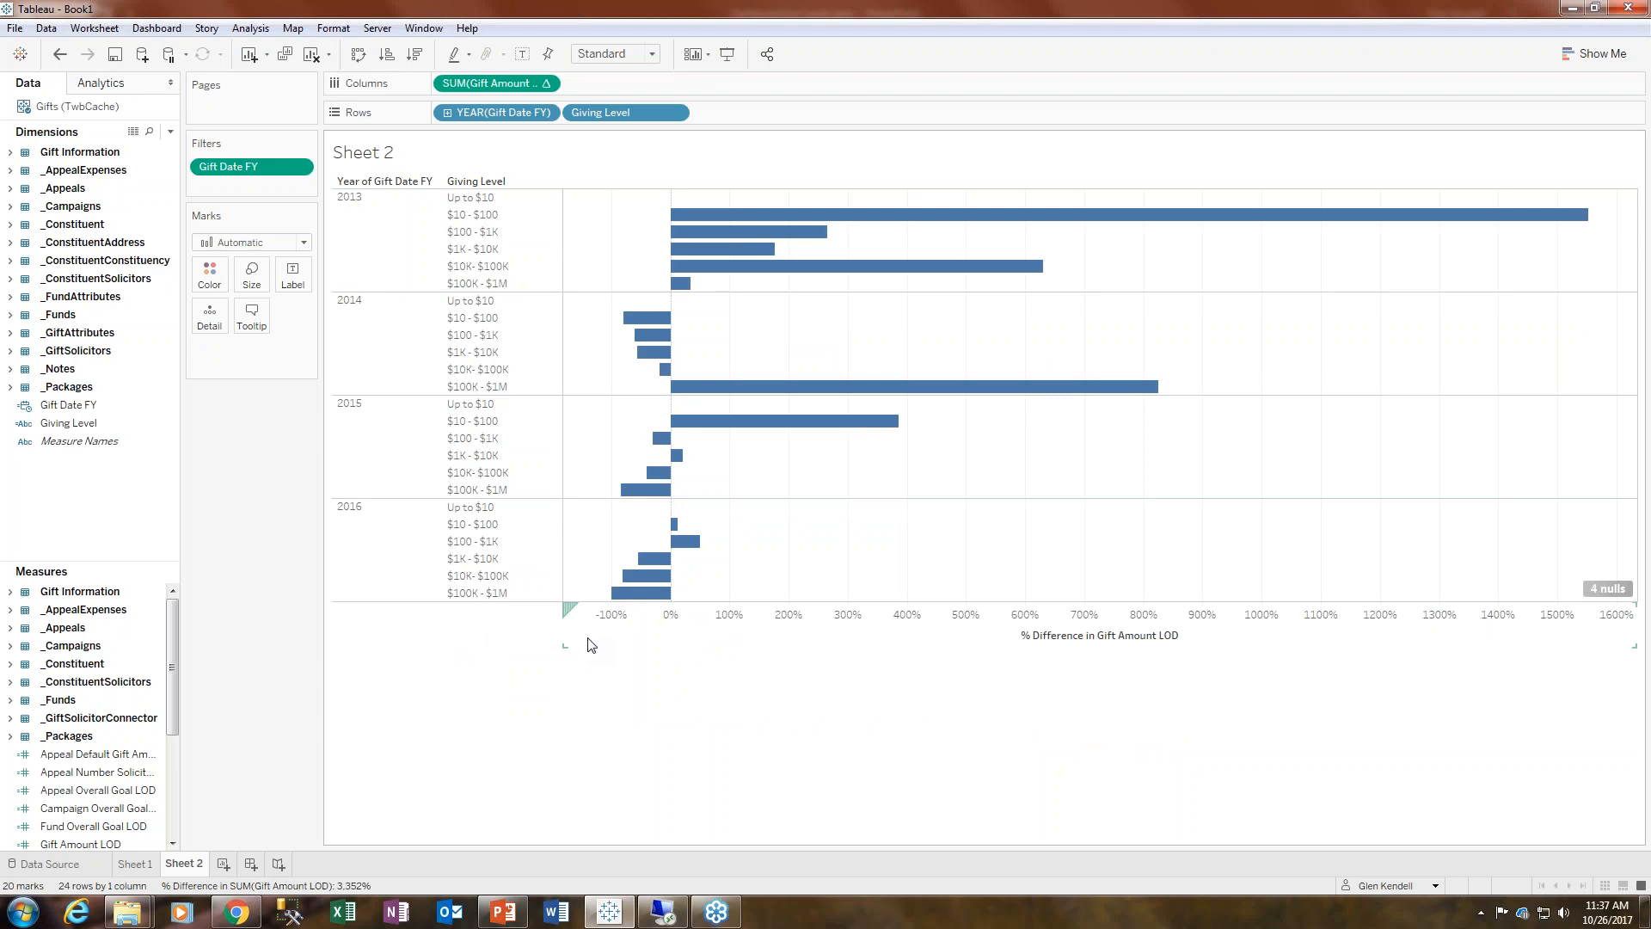
- Inspect the tooltips of the 2013 and 2014 bars
{"action": "mouse_move", "coordinate": [791, 214]}
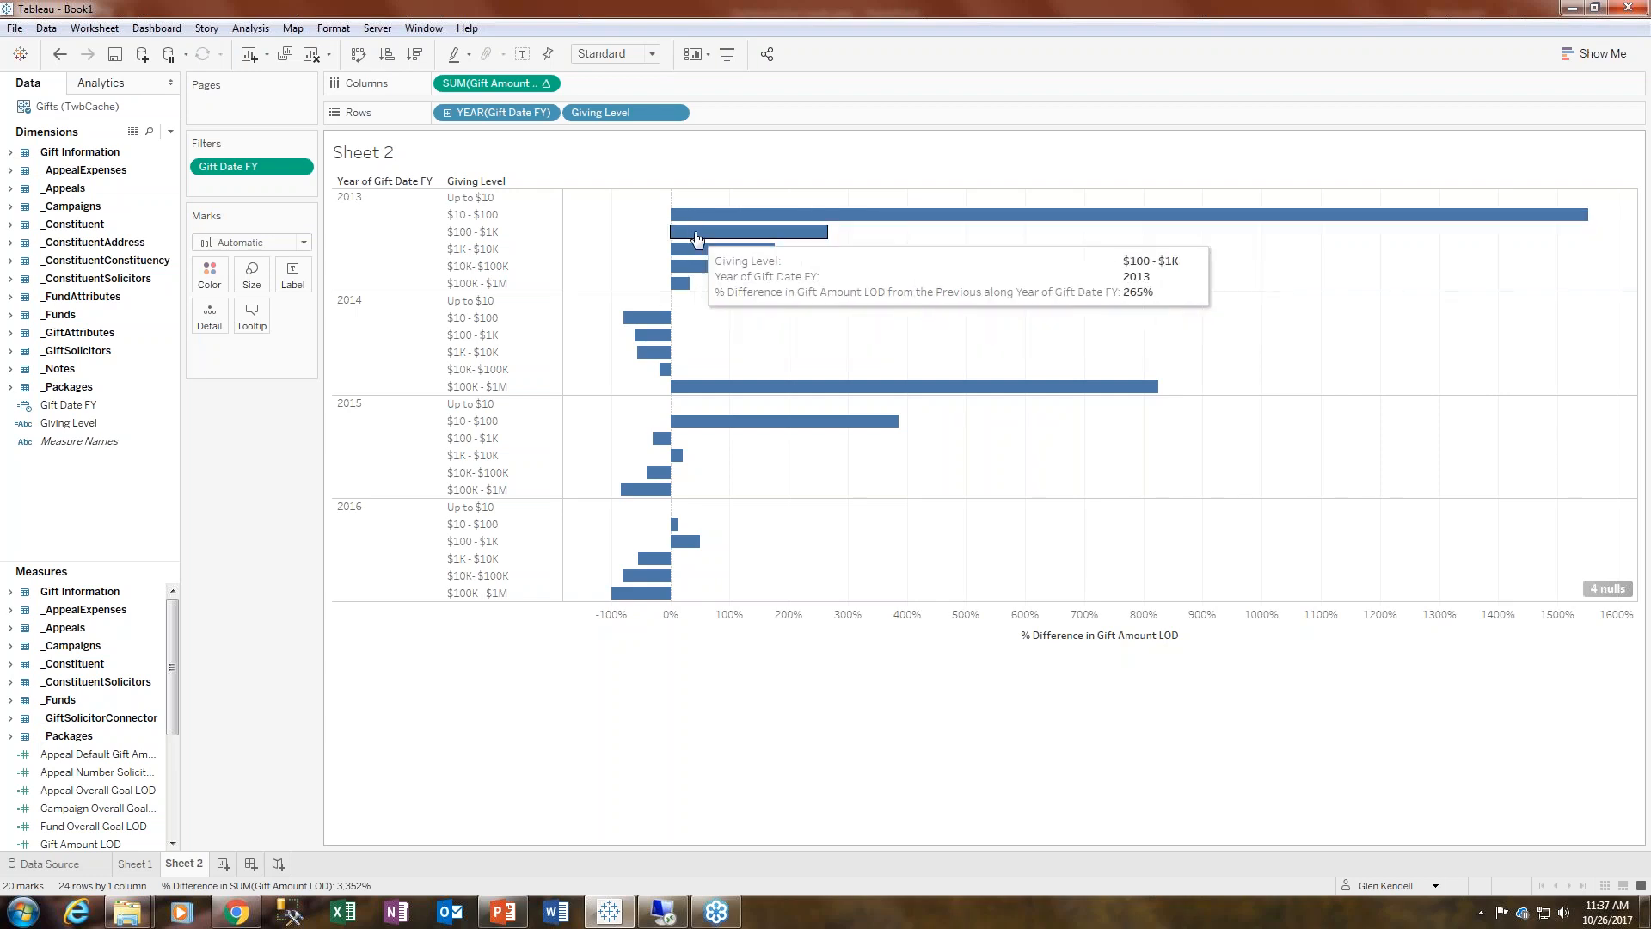
{"action": "mouse_move", "coordinate": [687, 292]}
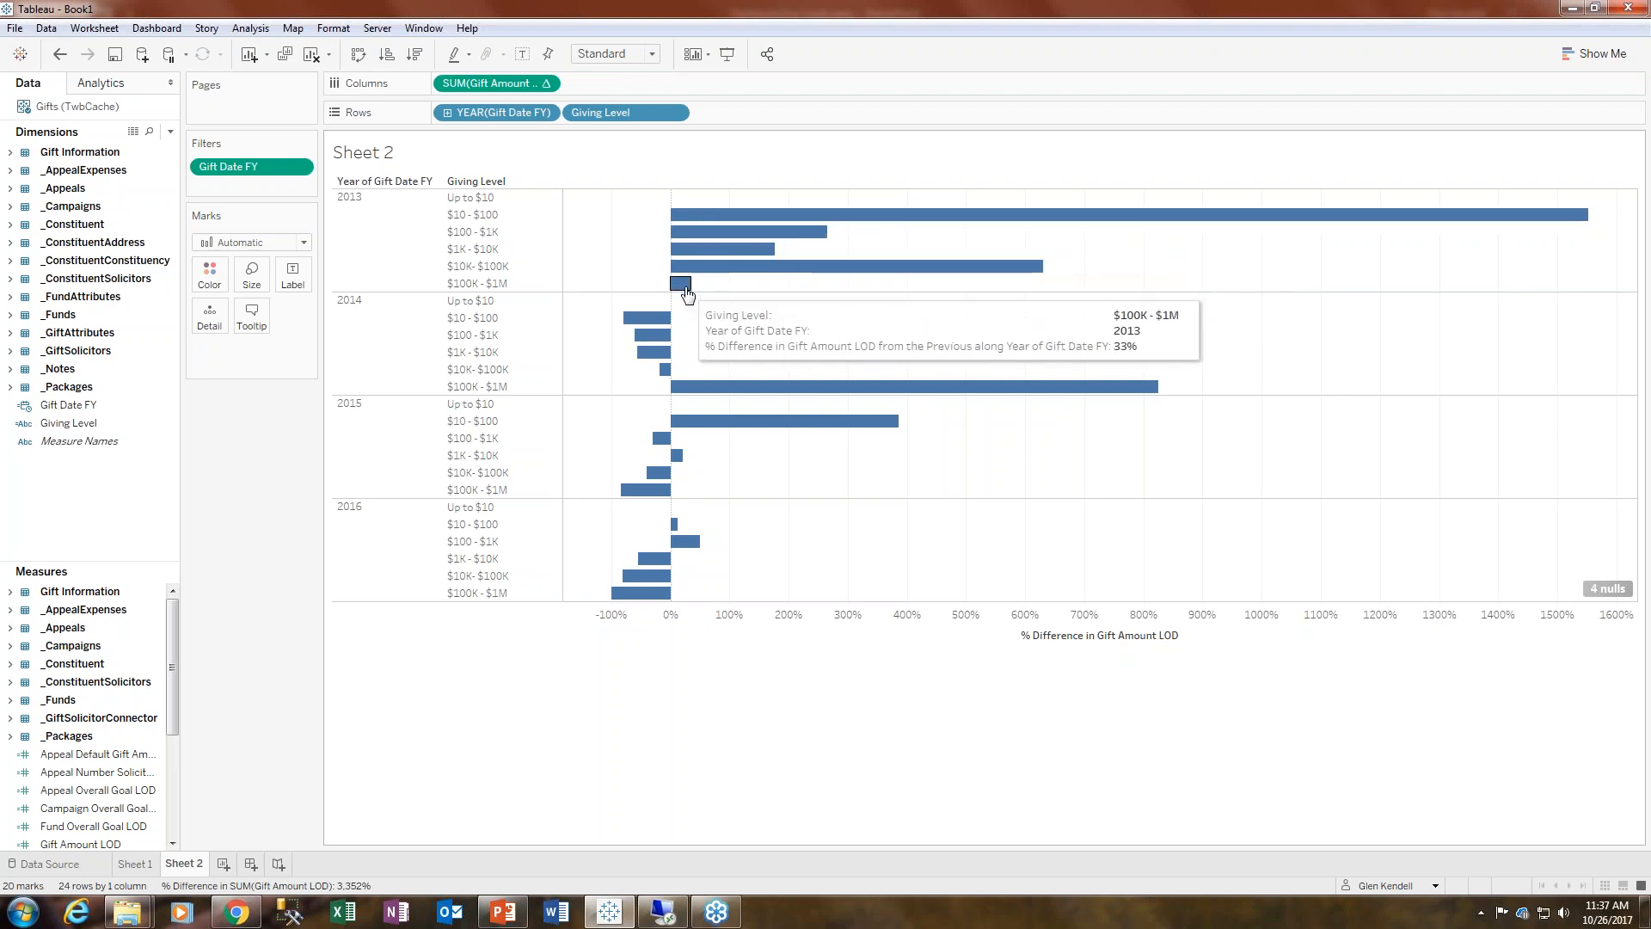
{"action": "mouse_move", "coordinate": [652, 320]}
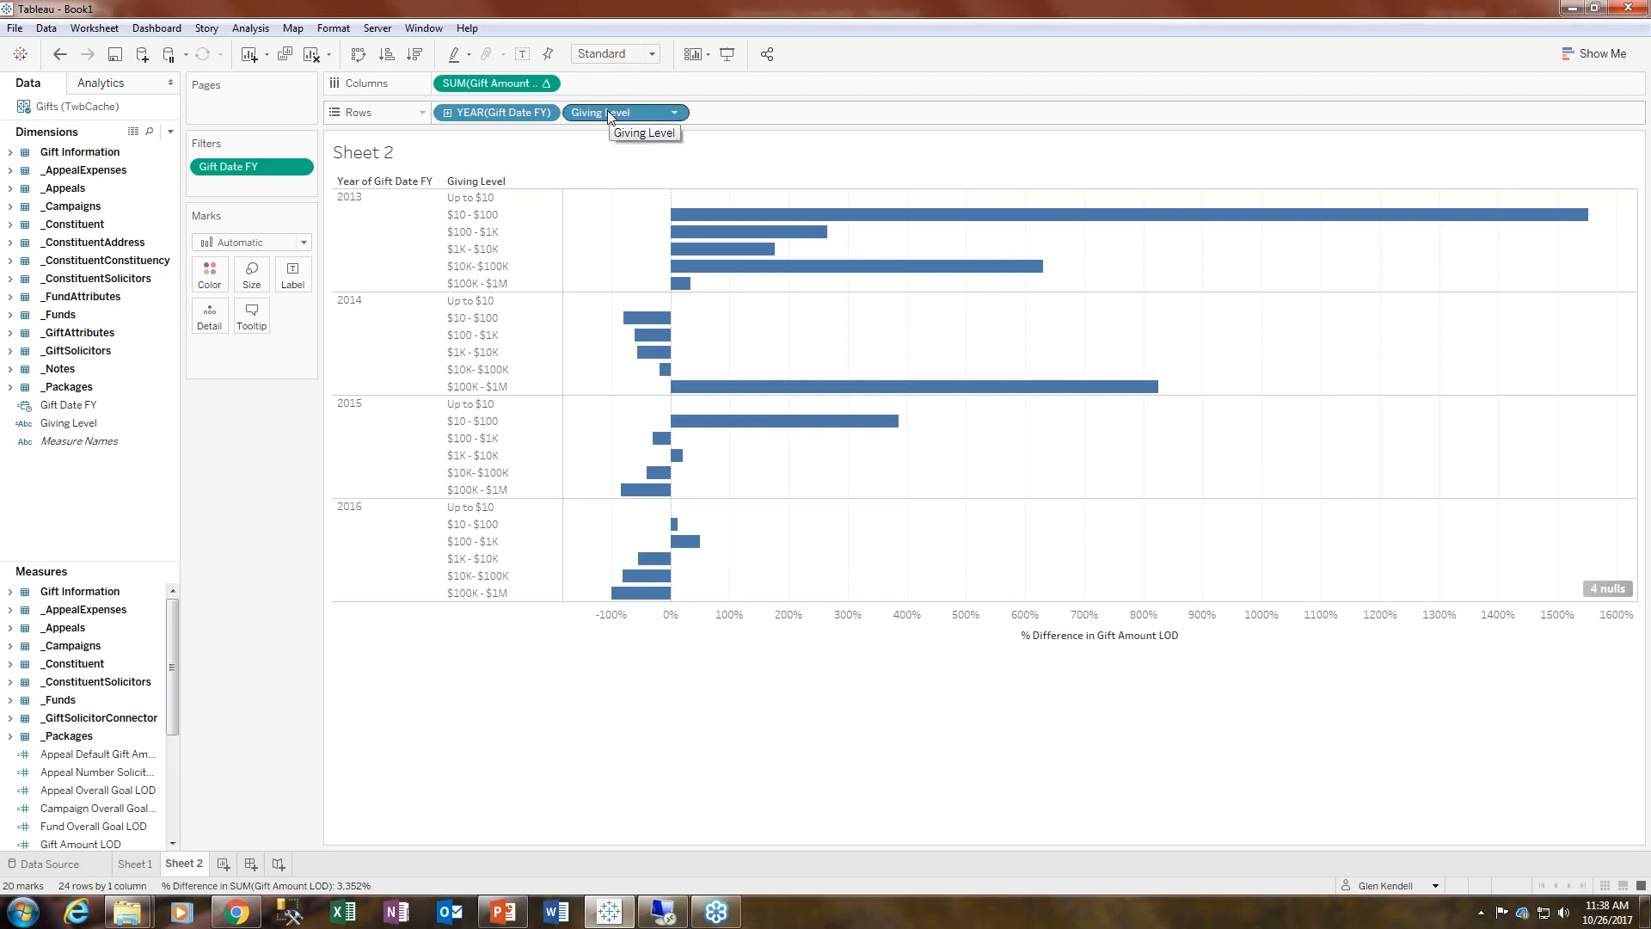
- Try coloring the bars by Giving Level and then by year, undoing each attempt
{"action": "left_click_drag", "start_coordinate": [608, 115], "coordinate": [210, 273]}
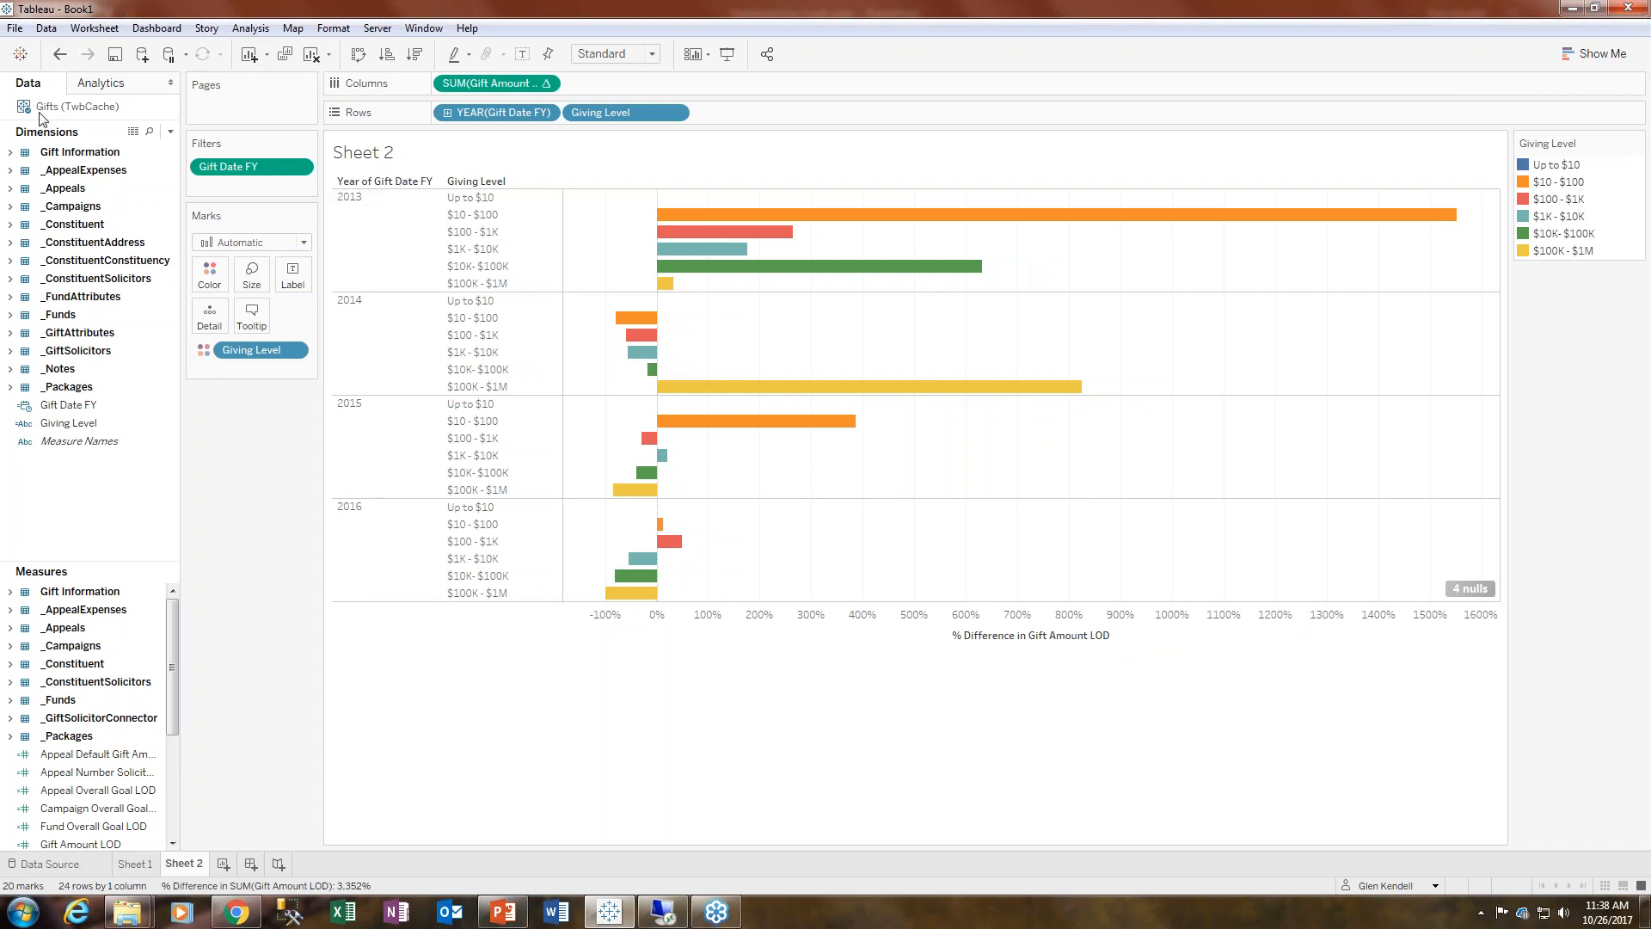
{"action": "left_click", "coordinate": [55, 66]}
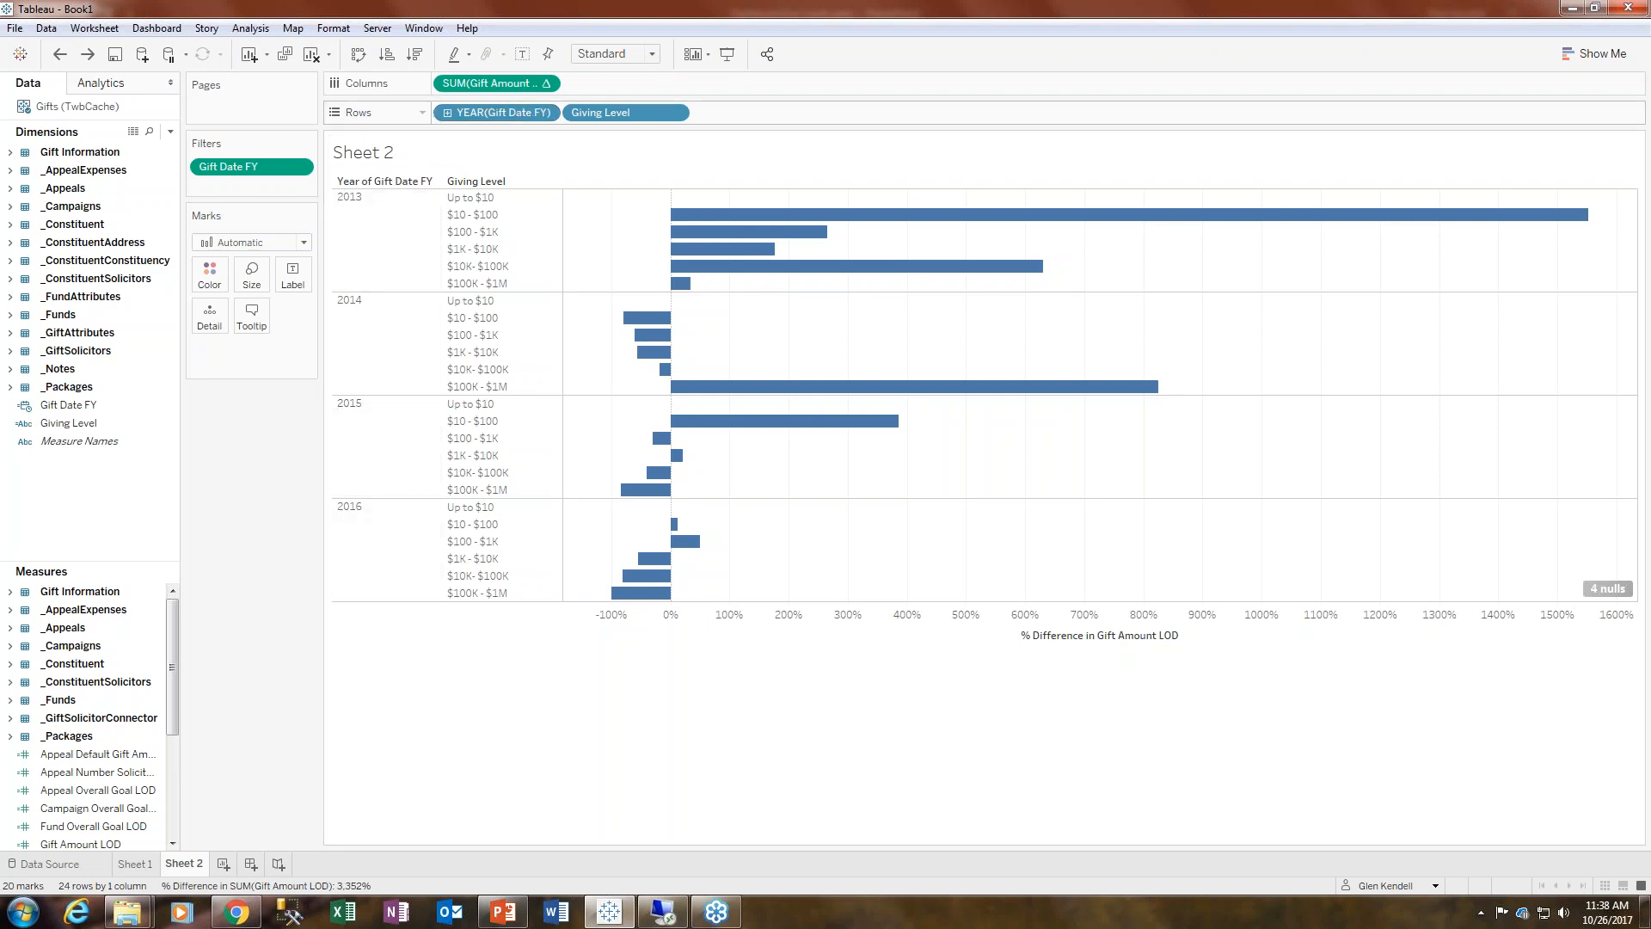
{"action": "left_click_drag", "start_coordinate": [506, 113], "coordinate": [209, 273]}
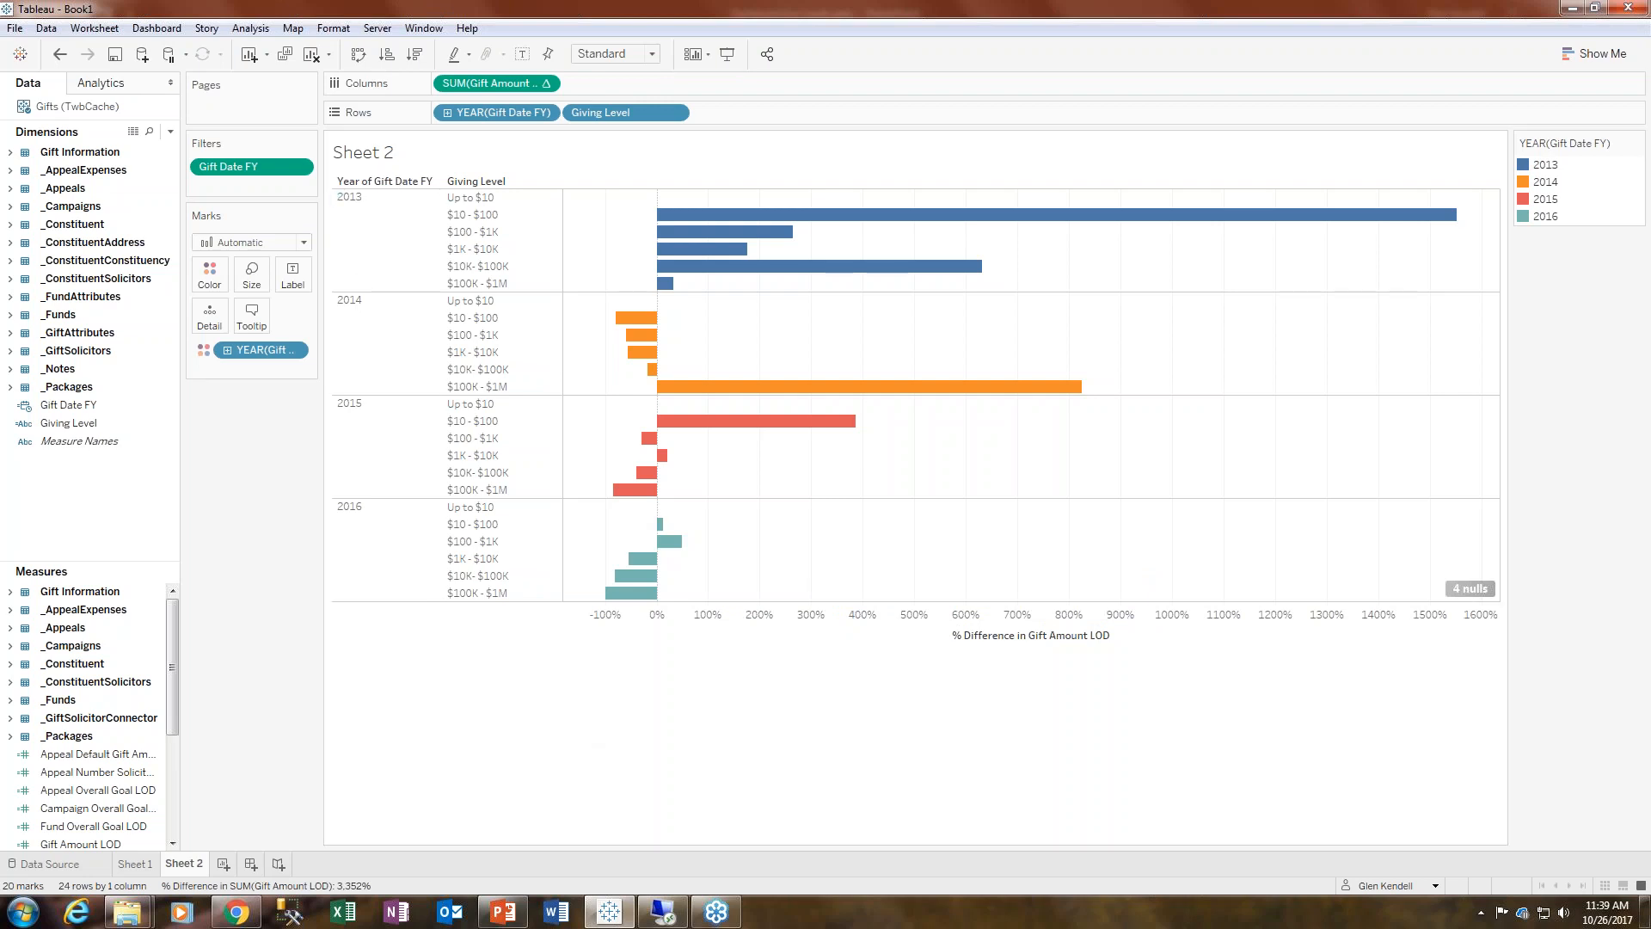
{"action": "left_click", "coordinate": [60, 56]}
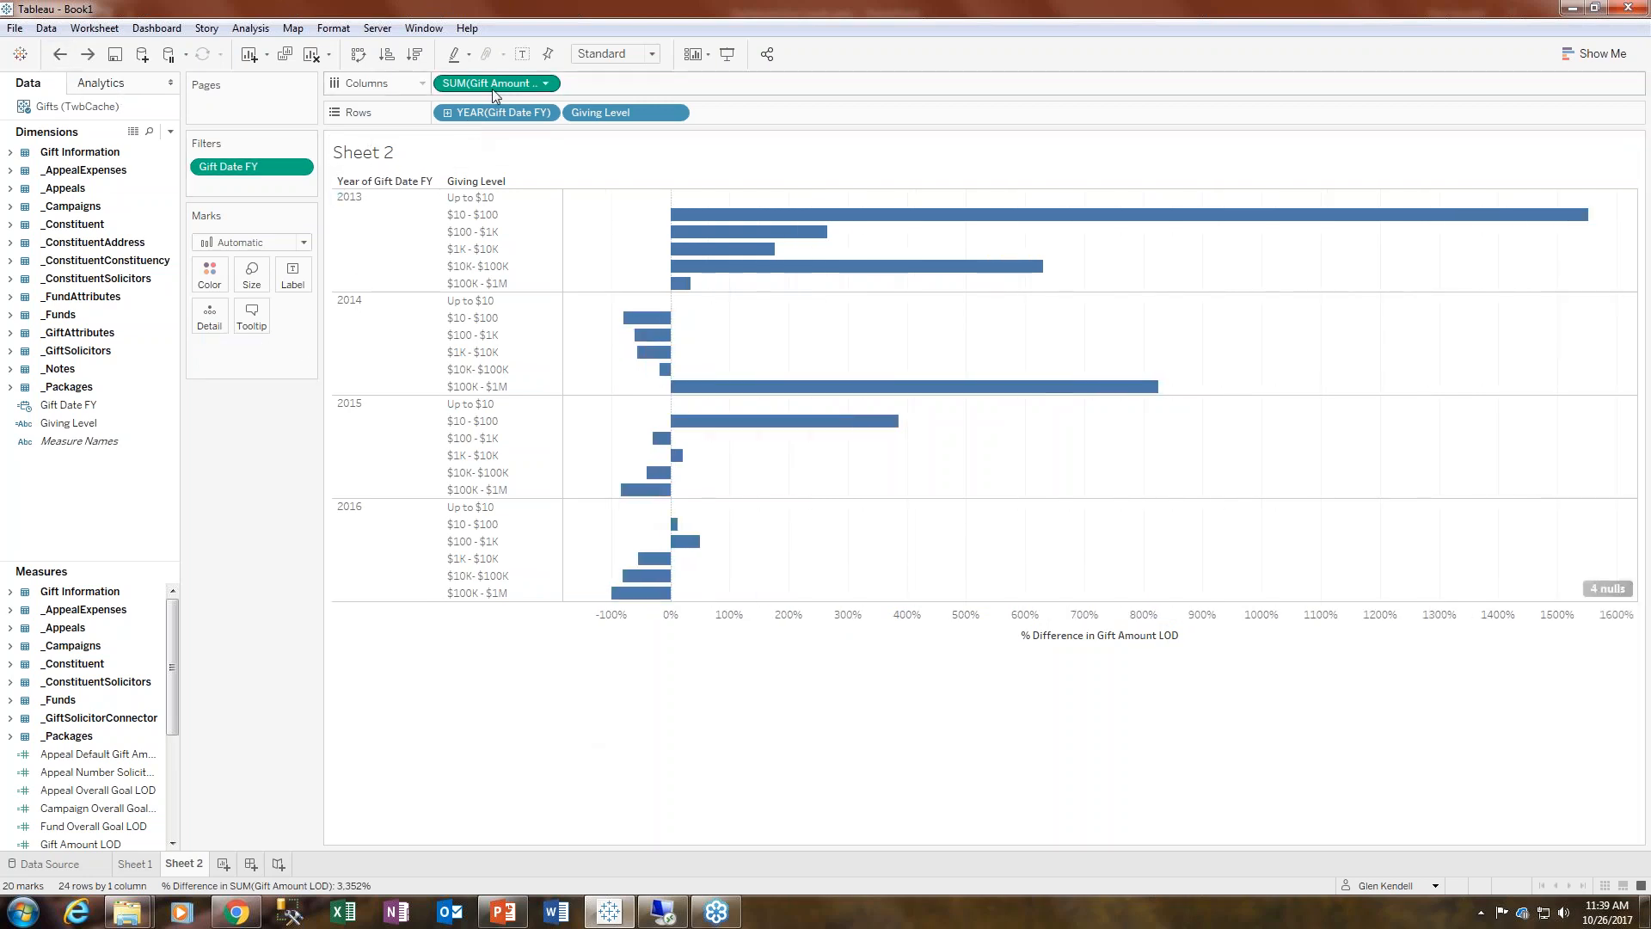
- Color the bars by the percent difference measure and apply the Red-Green Diverging palette
{"action": "left_click_drag", "start_coordinate": [495, 86], "coordinate": [210, 275]}
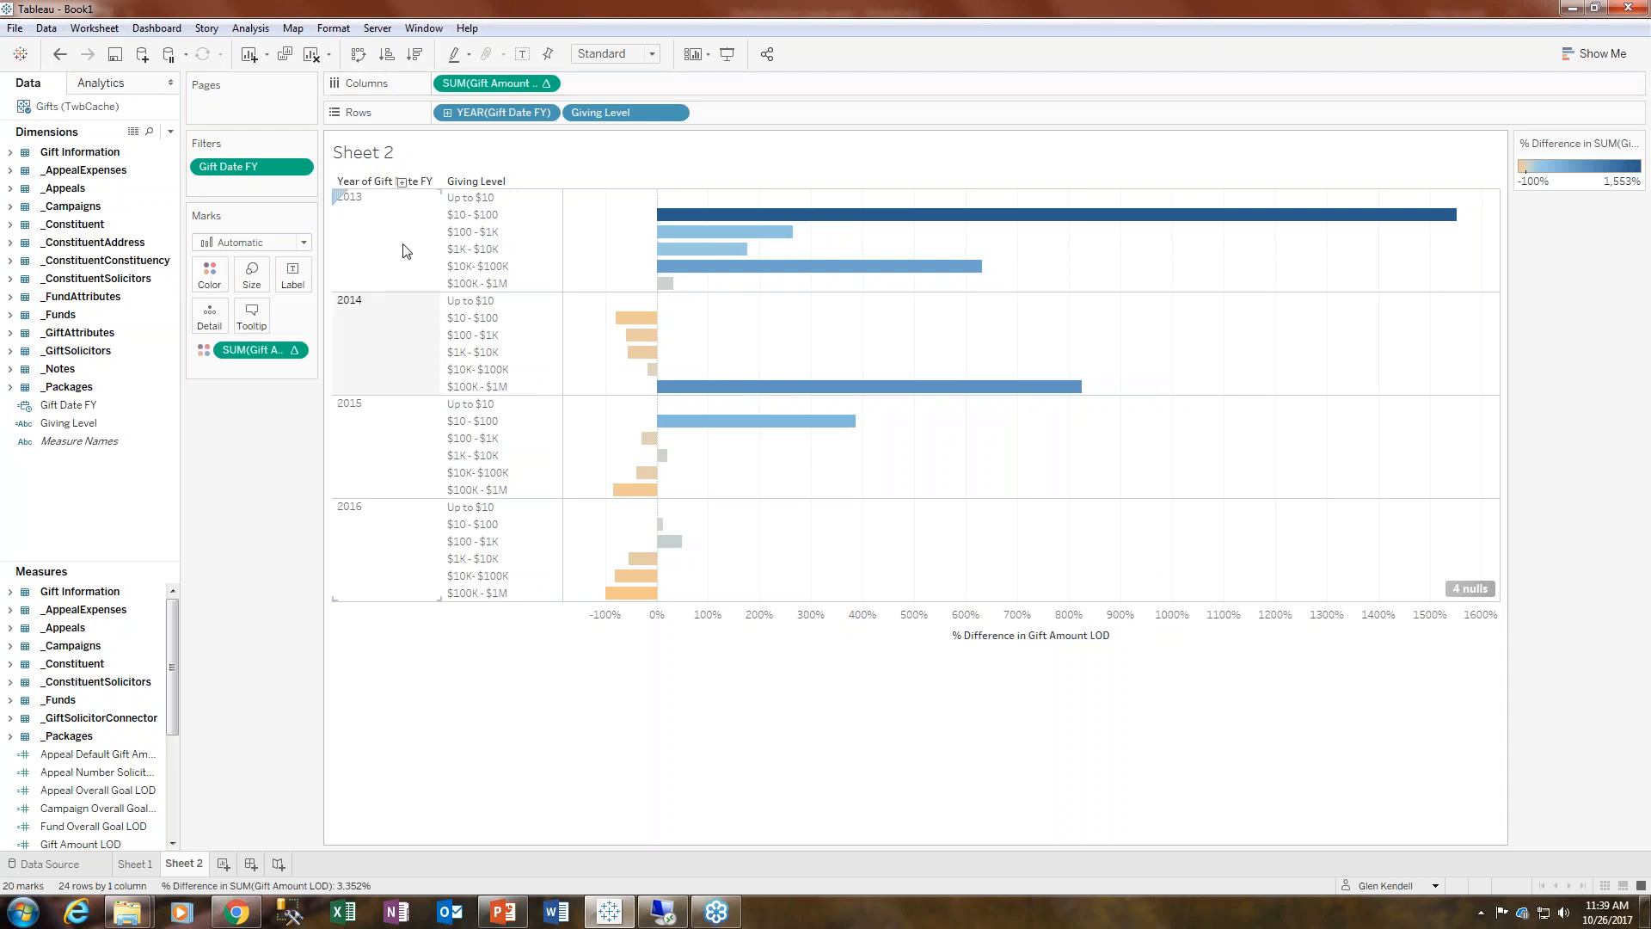
{"action": "left_click", "coordinate": [210, 280]}
{"action": "left_click", "coordinate": [262, 333]}
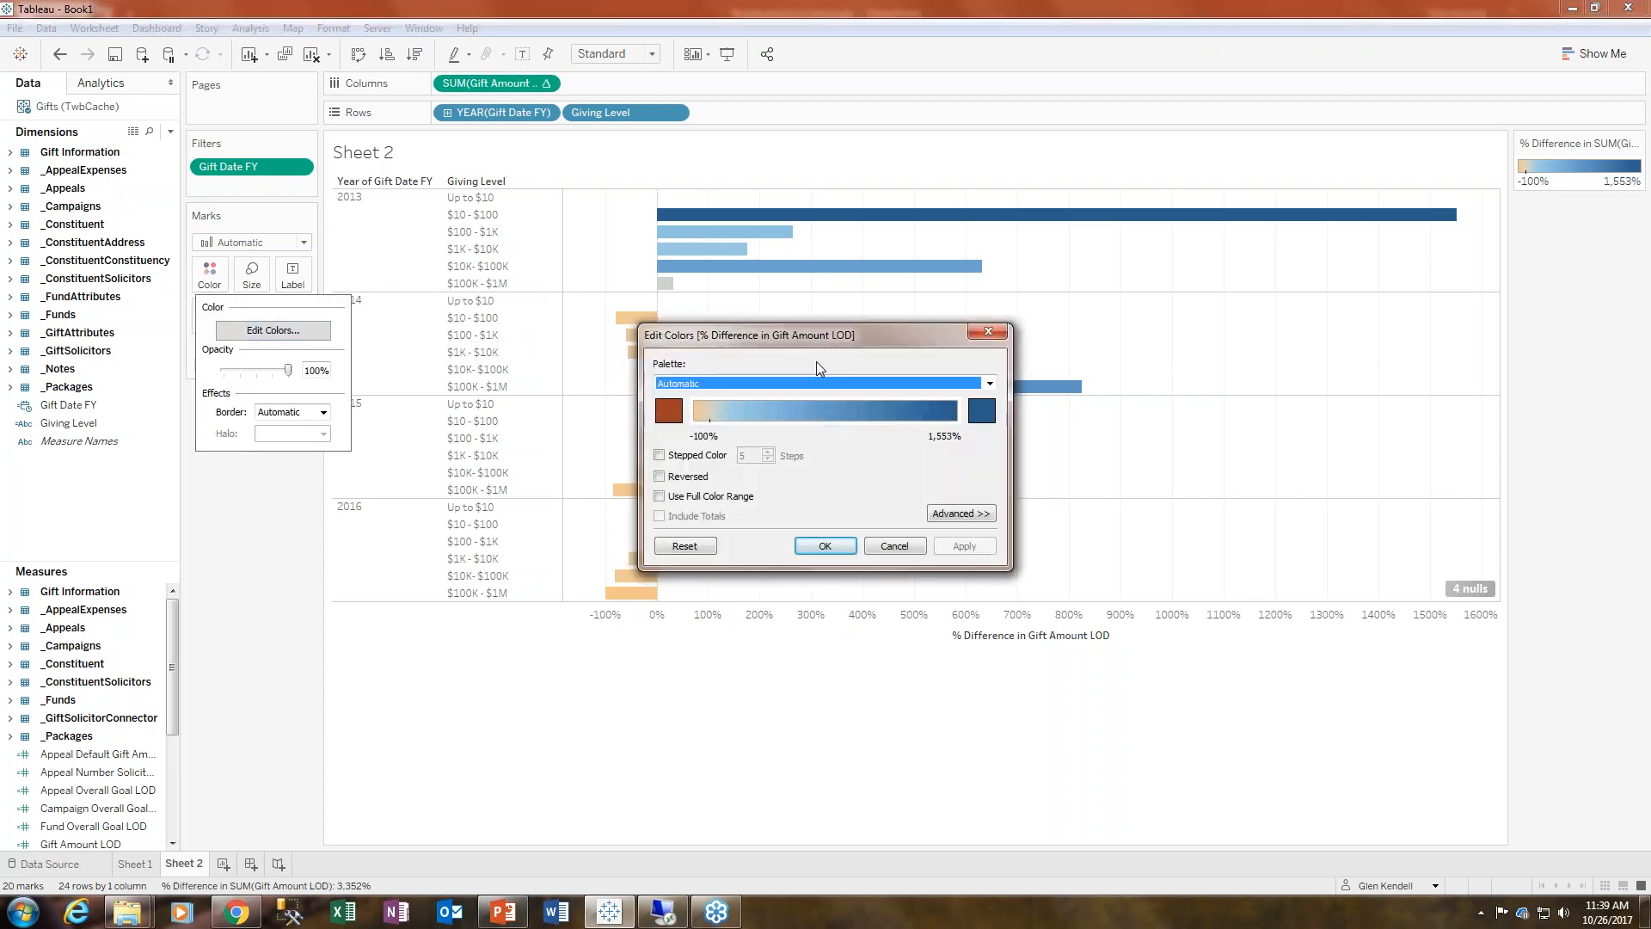
{"action": "left_click", "coordinate": [787, 384]}
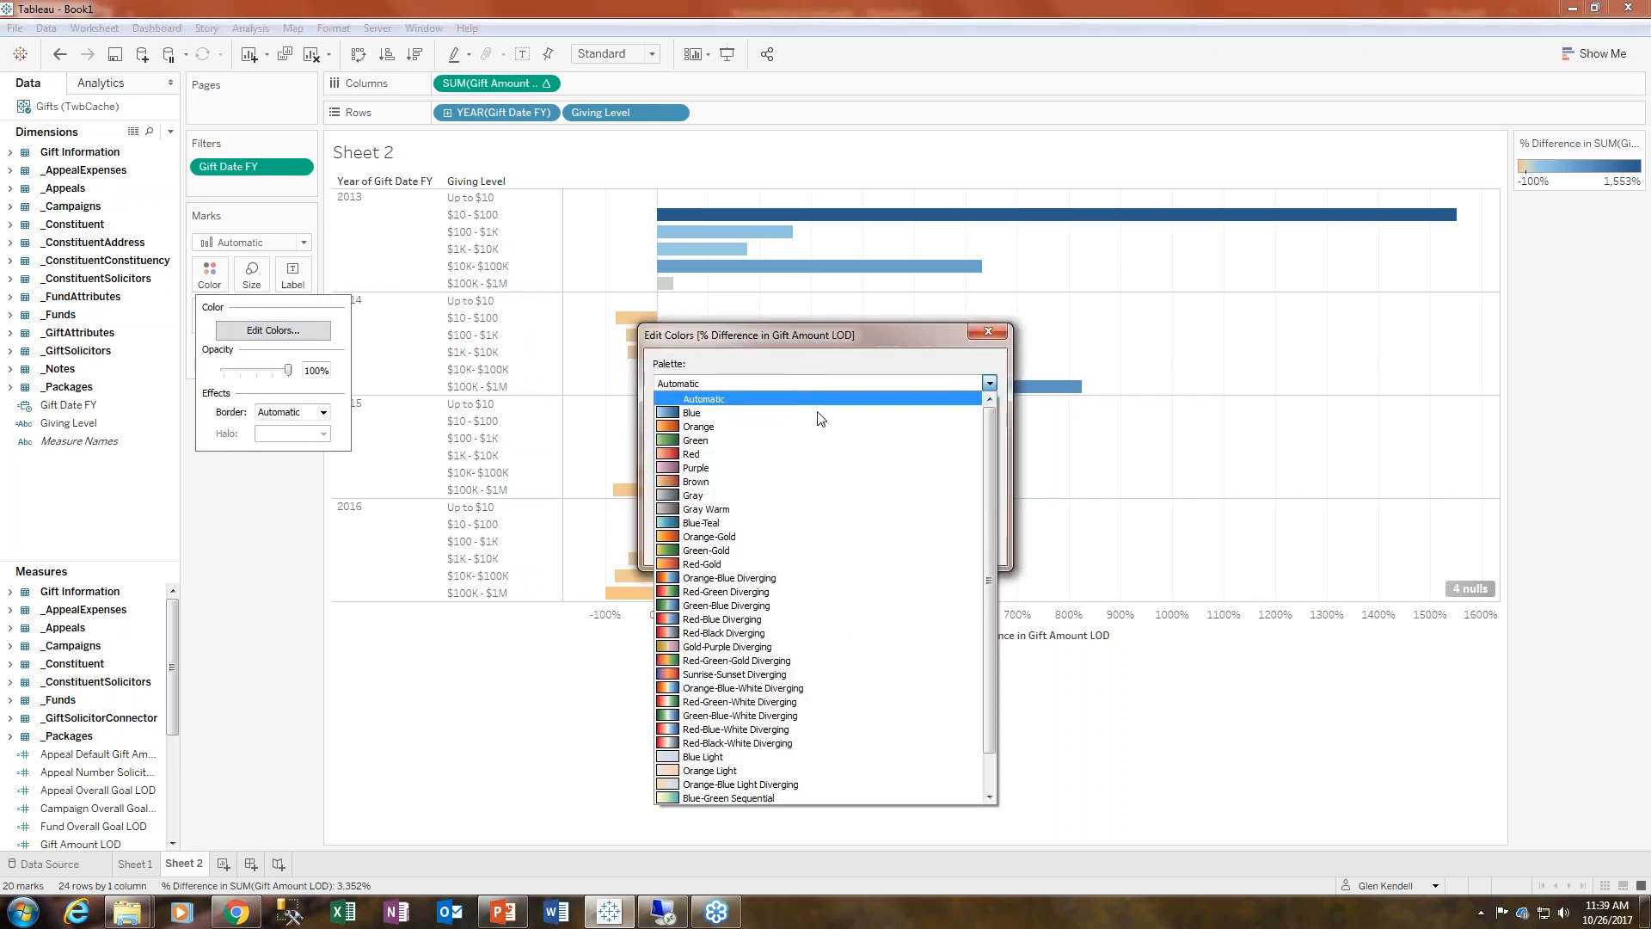
{"action": "left_click", "coordinate": [832, 593]}
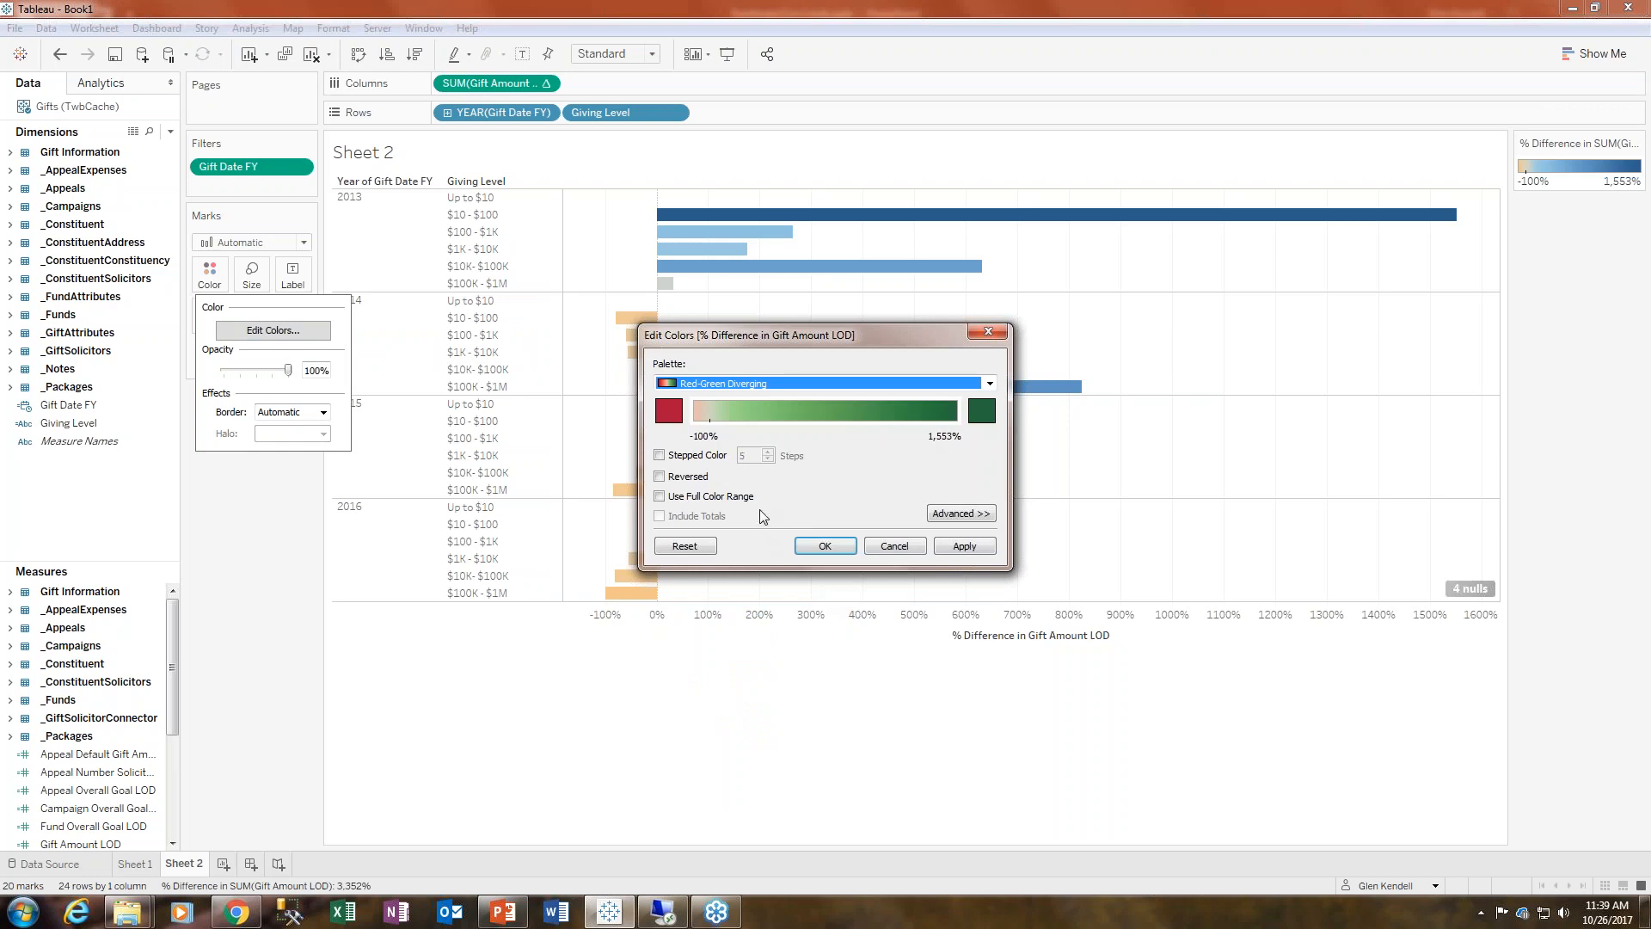
{"action": "left_click", "coordinate": [948, 548]}
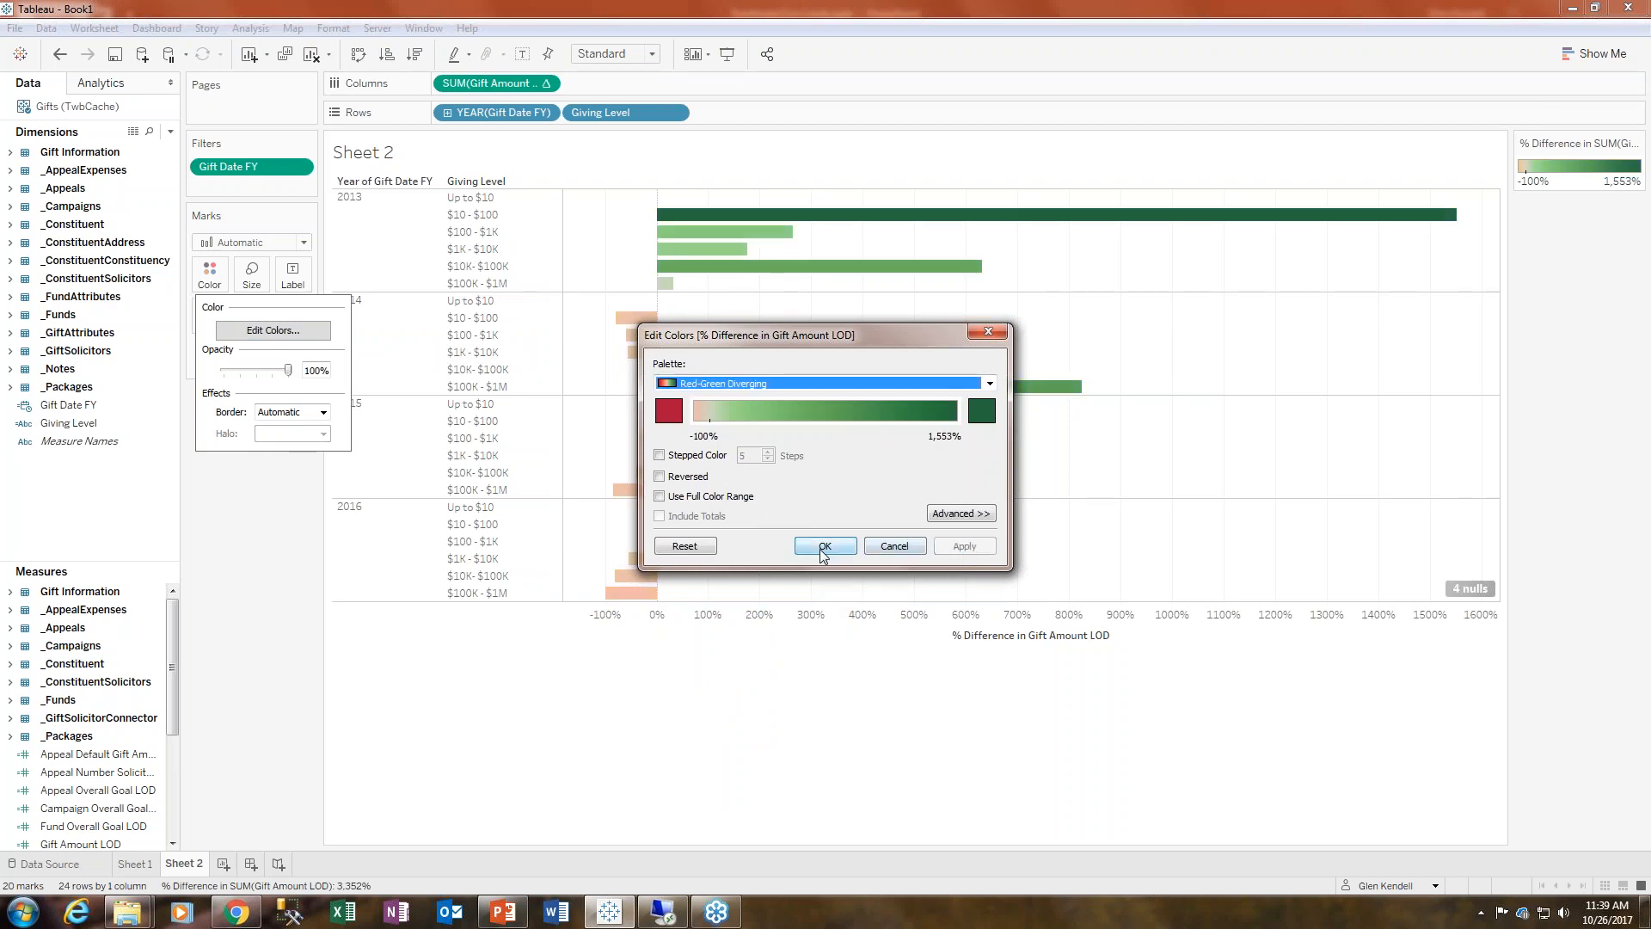
{"action": "left_click", "coordinate": [825, 547]}
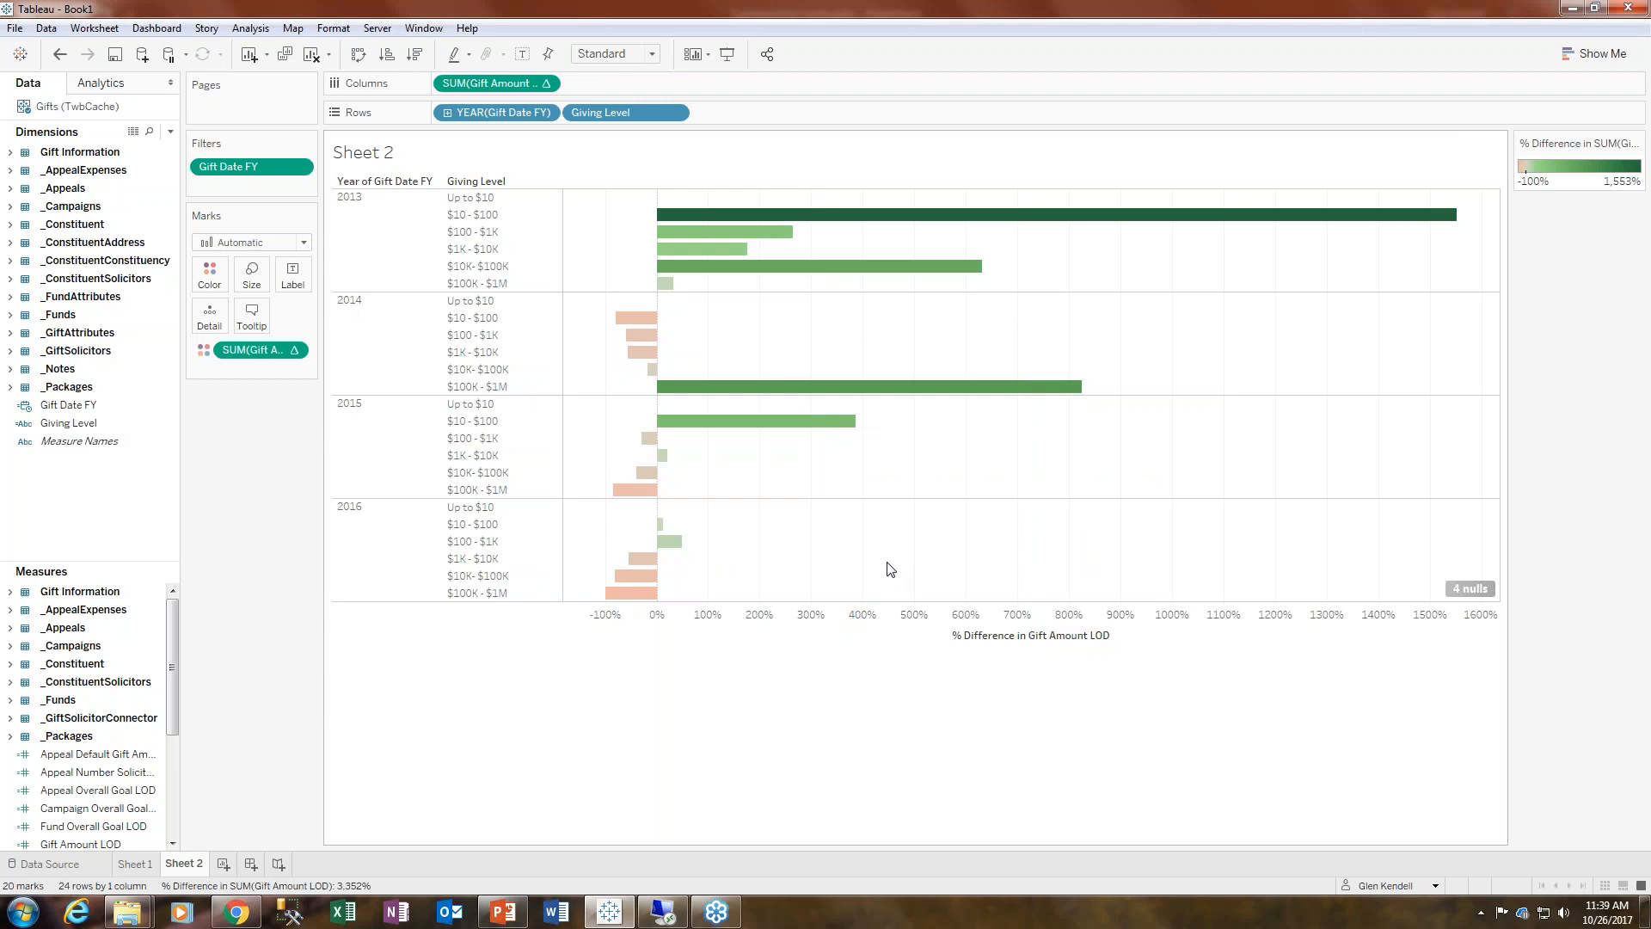
- Turn on stepped color for the bar colors with 4 steps
{"action": "mouse_move", "coordinate": [666, 527]}
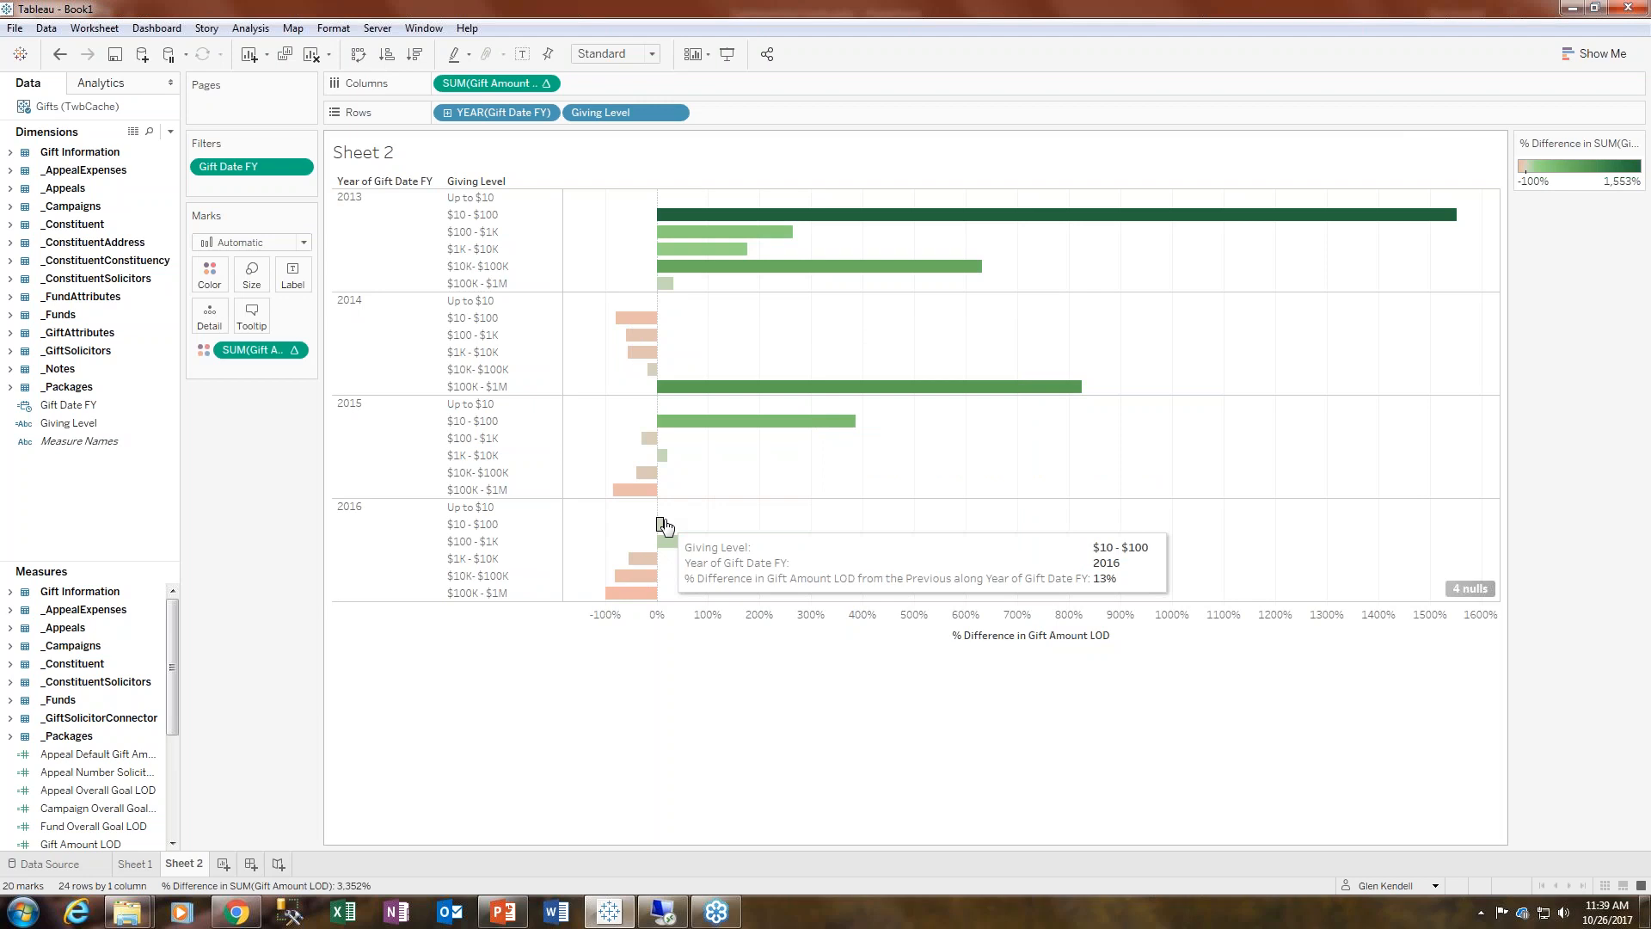
{"action": "left_click", "coordinate": [215, 282]}
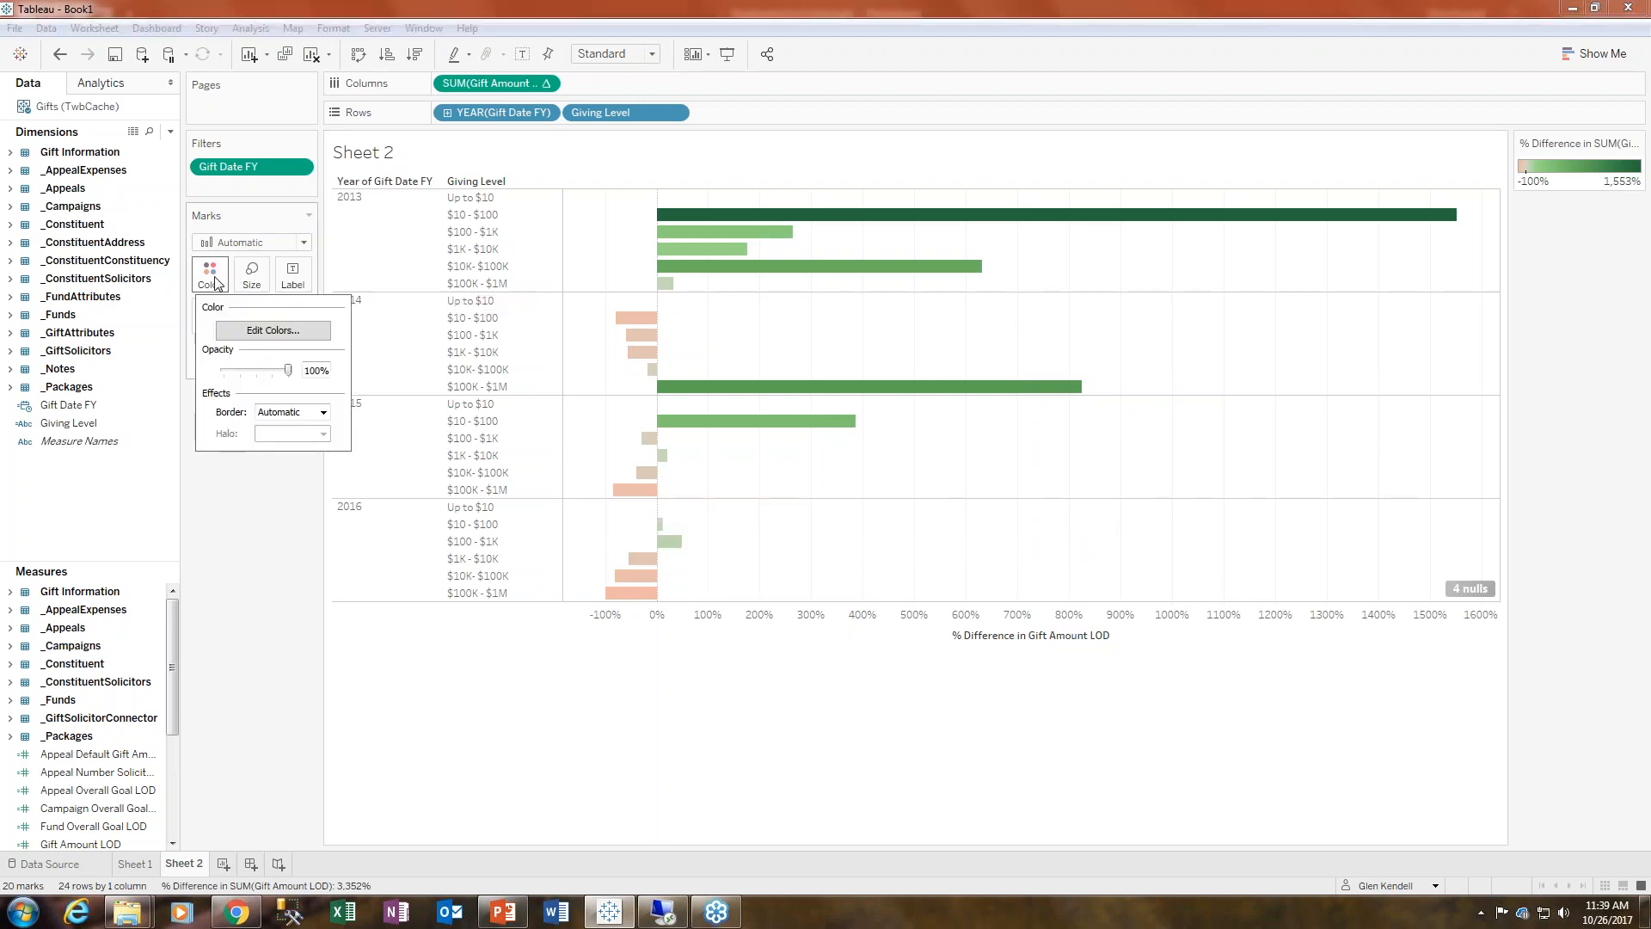
{"action": "left_click", "coordinate": [261, 331]}
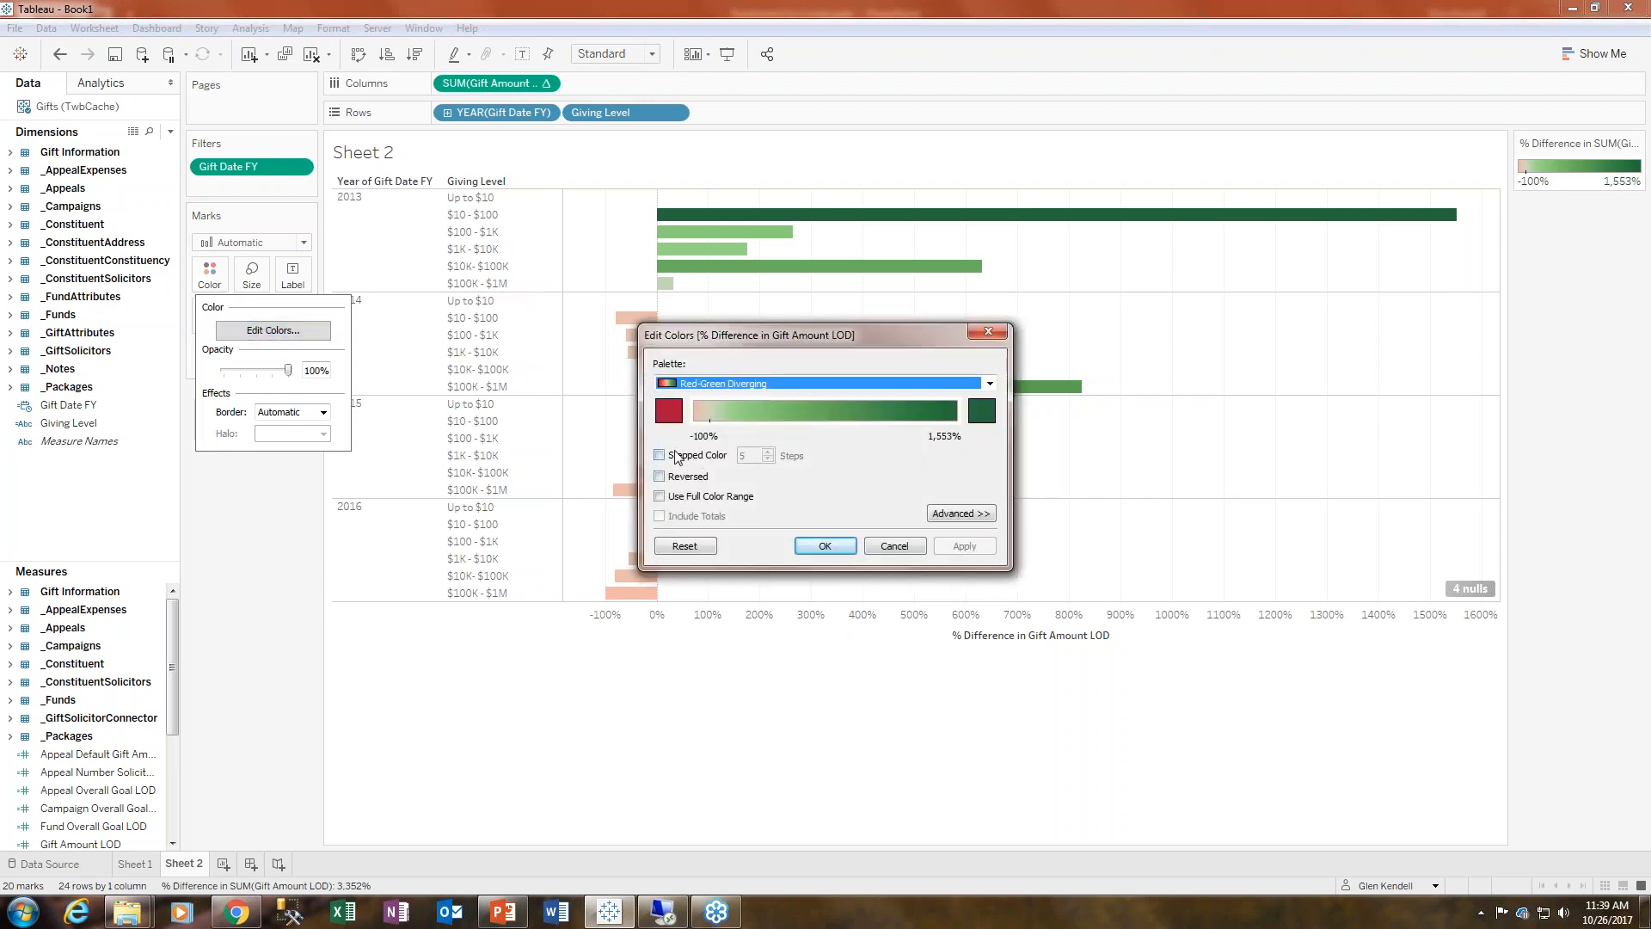
{"action": "left_click", "coordinate": [677, 457]}
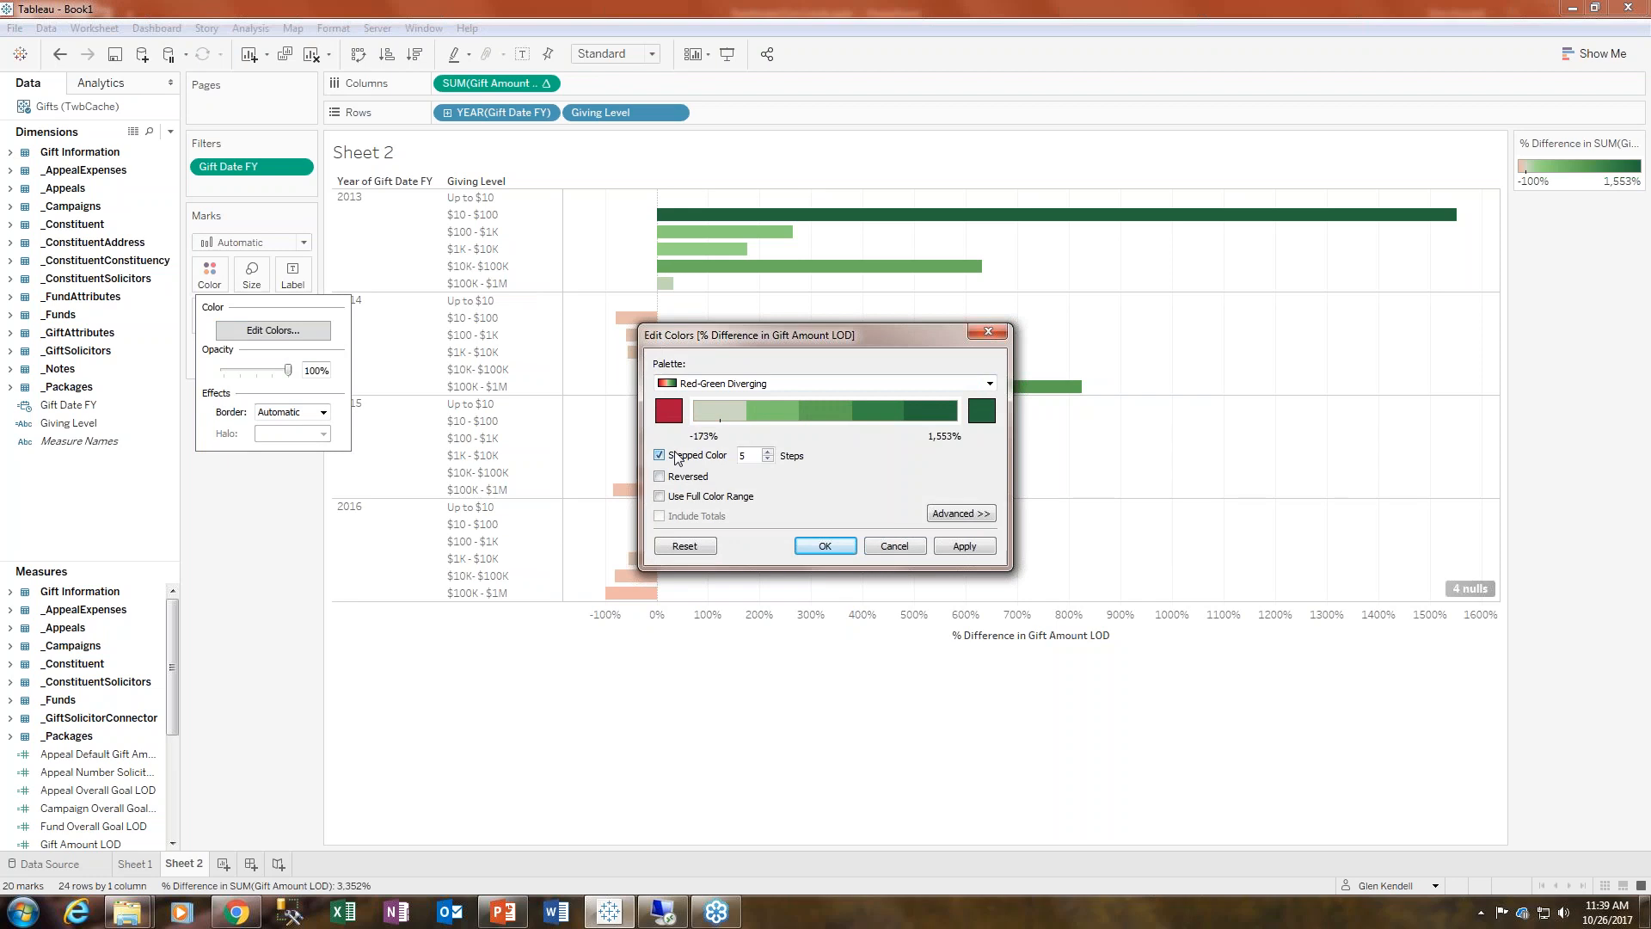
{"action": "left_click", "coordinate": [767, 459]}
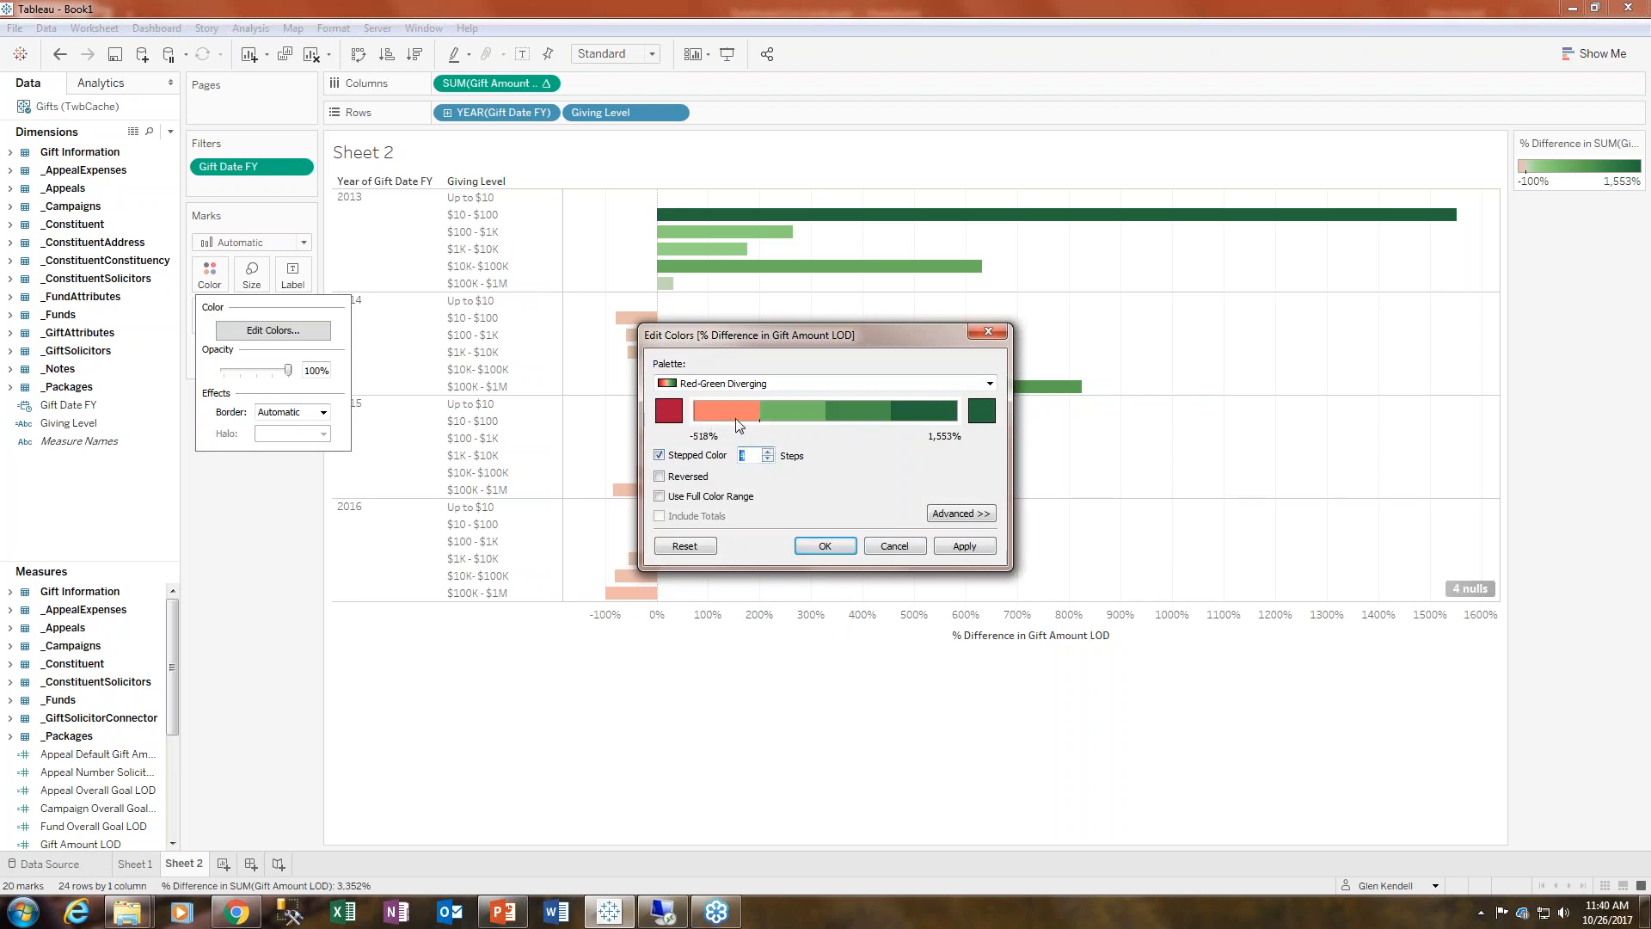
{"action": "left_click", "coordinate": [827, 547]}
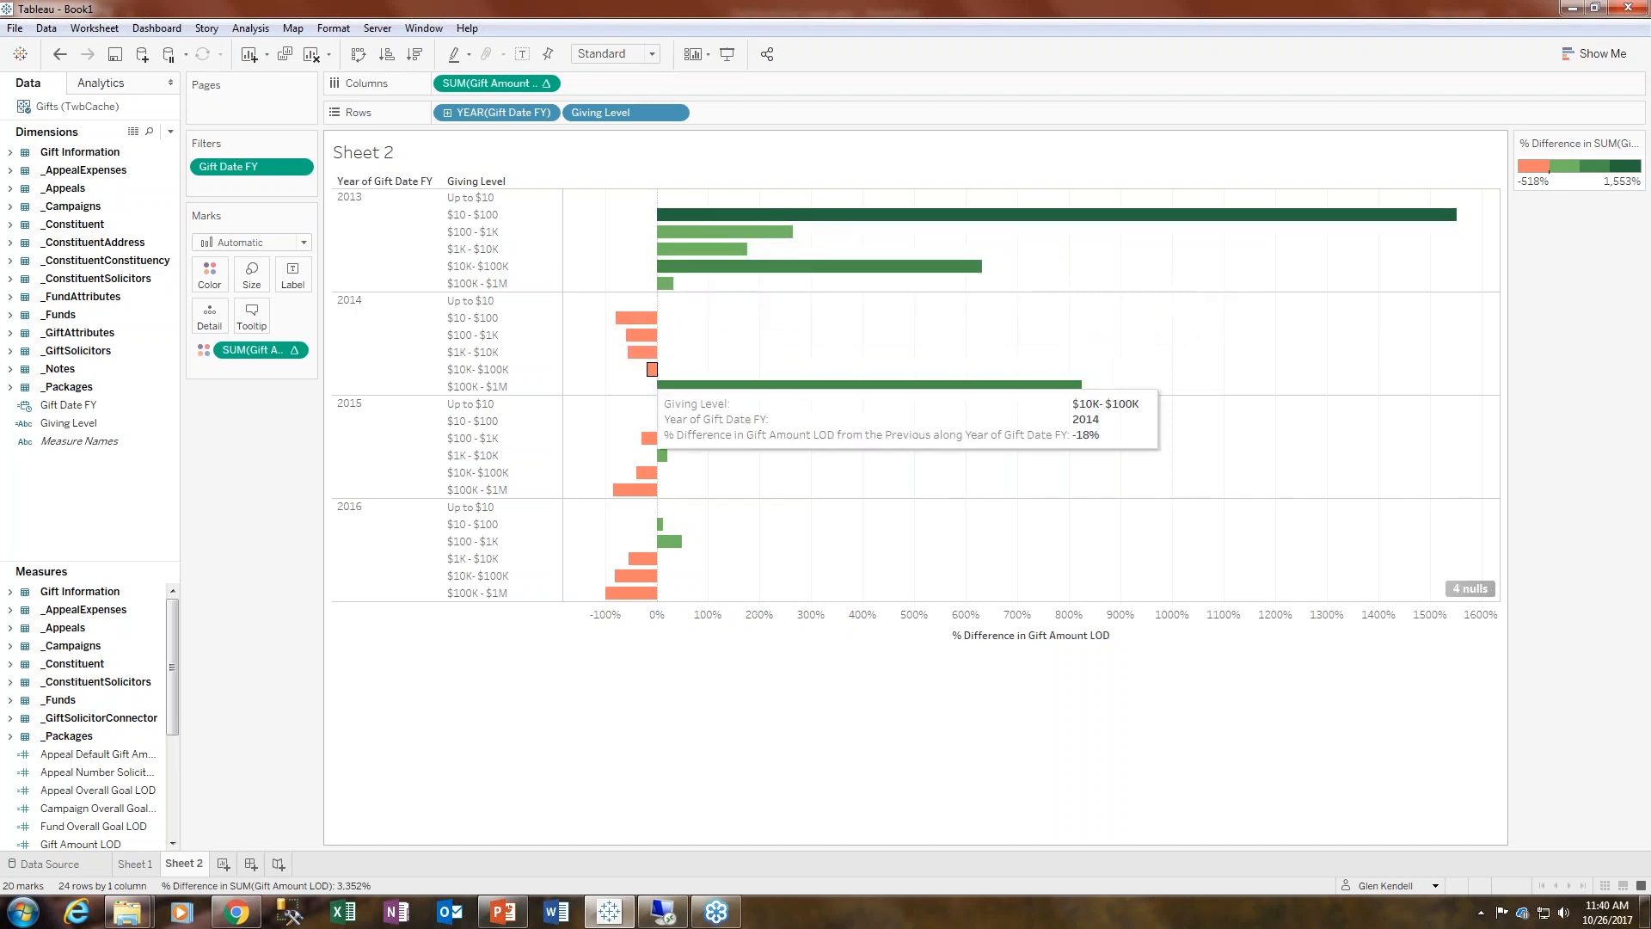
- Switch the color palette to Orange-Blue Diverging
{"action": "left_click", "coordinate": [209, 273]}
{"action": "left_click", "coordinate": [293, 329]}
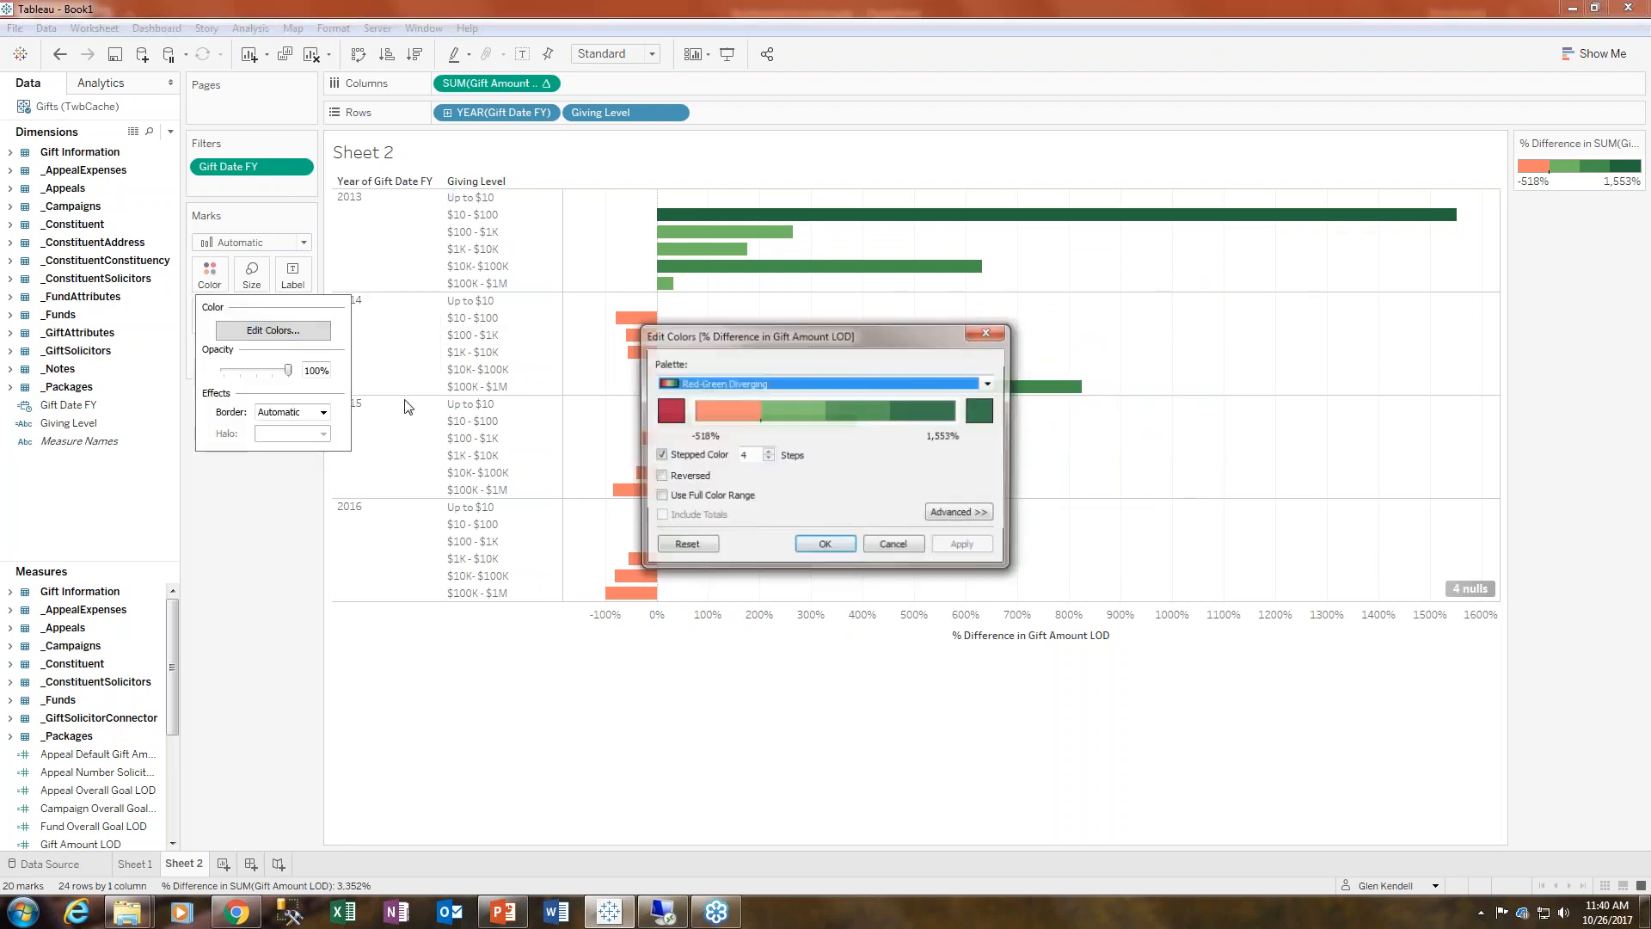
{"action": "left_click", "coordinate": [830, 387]}
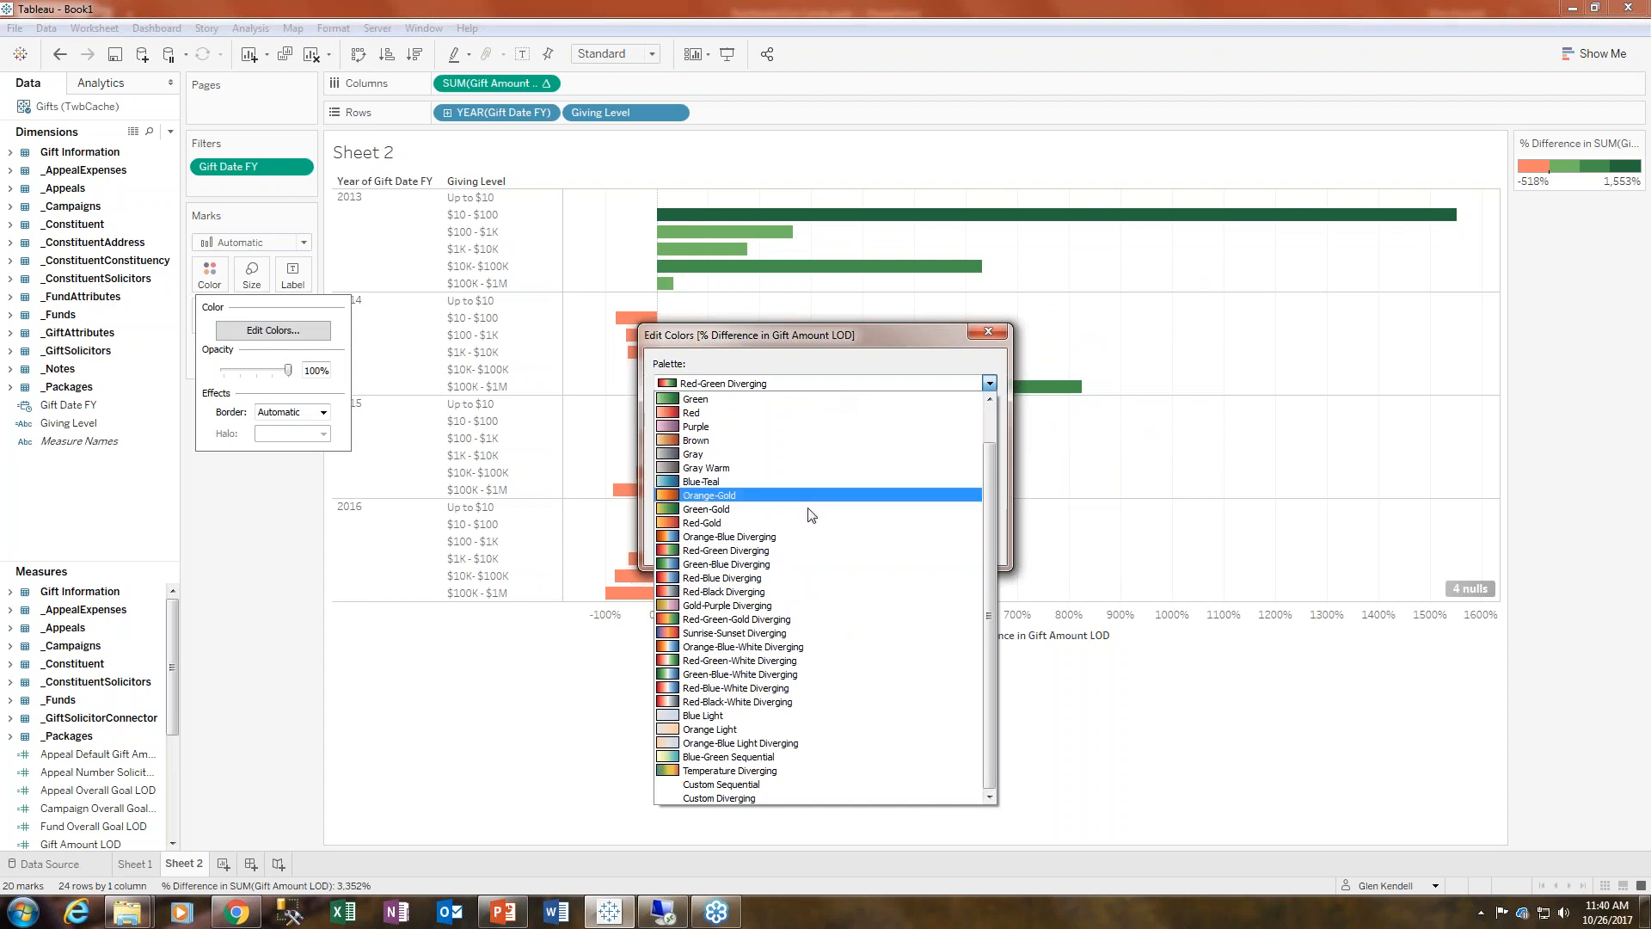
{"action": "left_click", "coordinate": [778, 535]}
{"action": "left_click", "coordinate": [959, 545]}
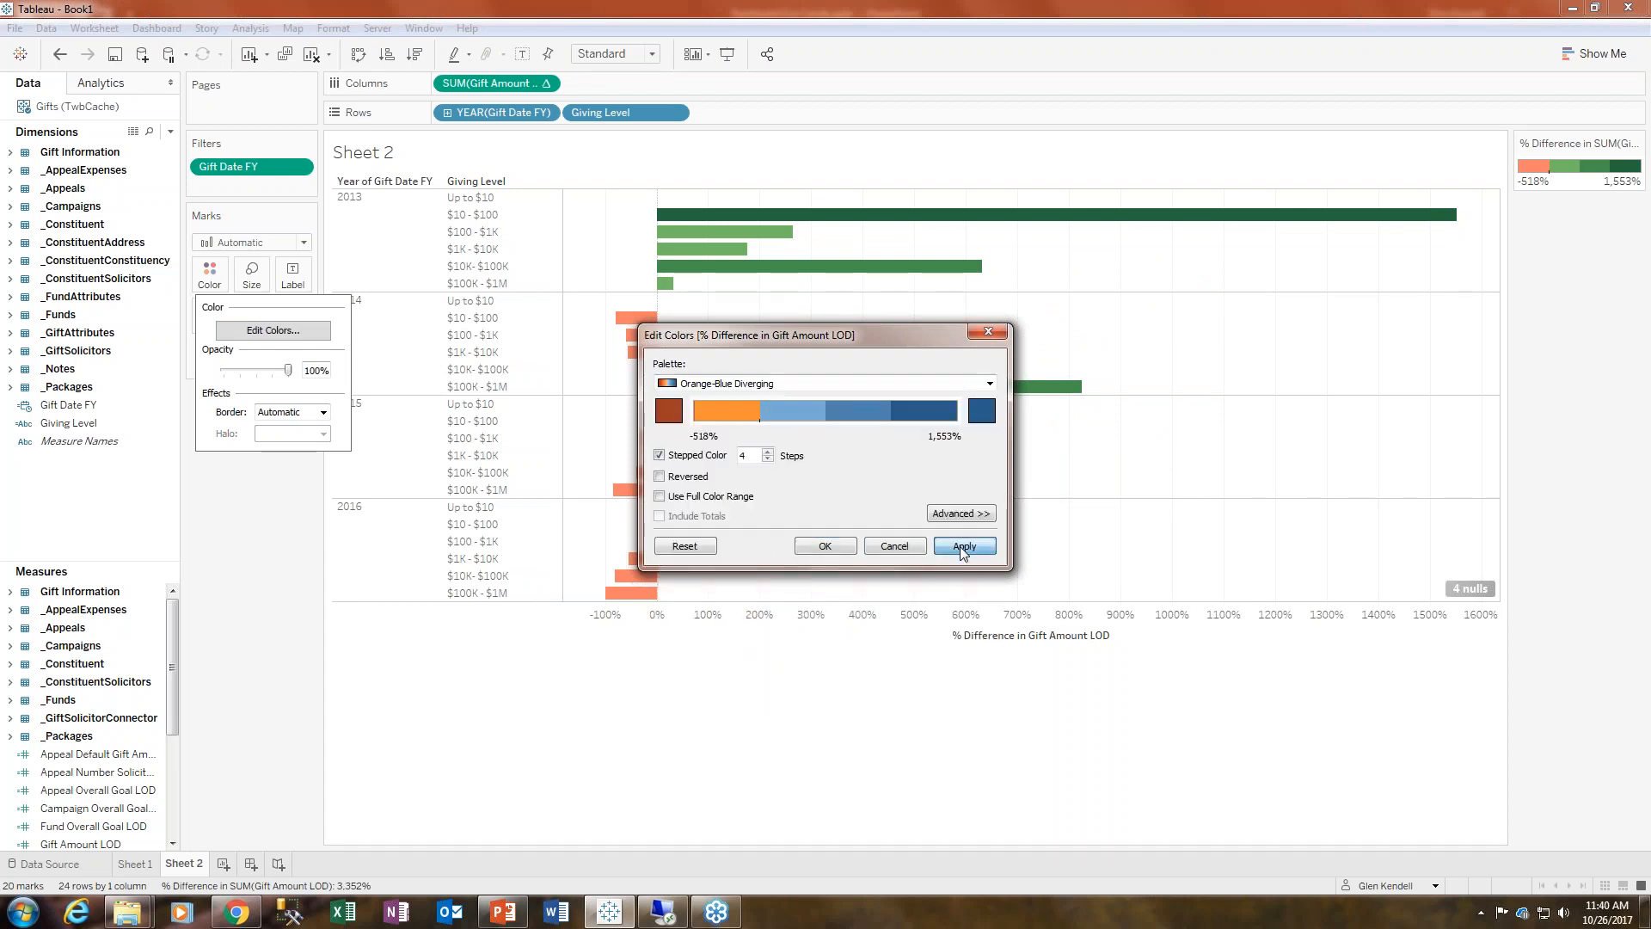
{"action": "left_click", "coordinate": [824, 546]}
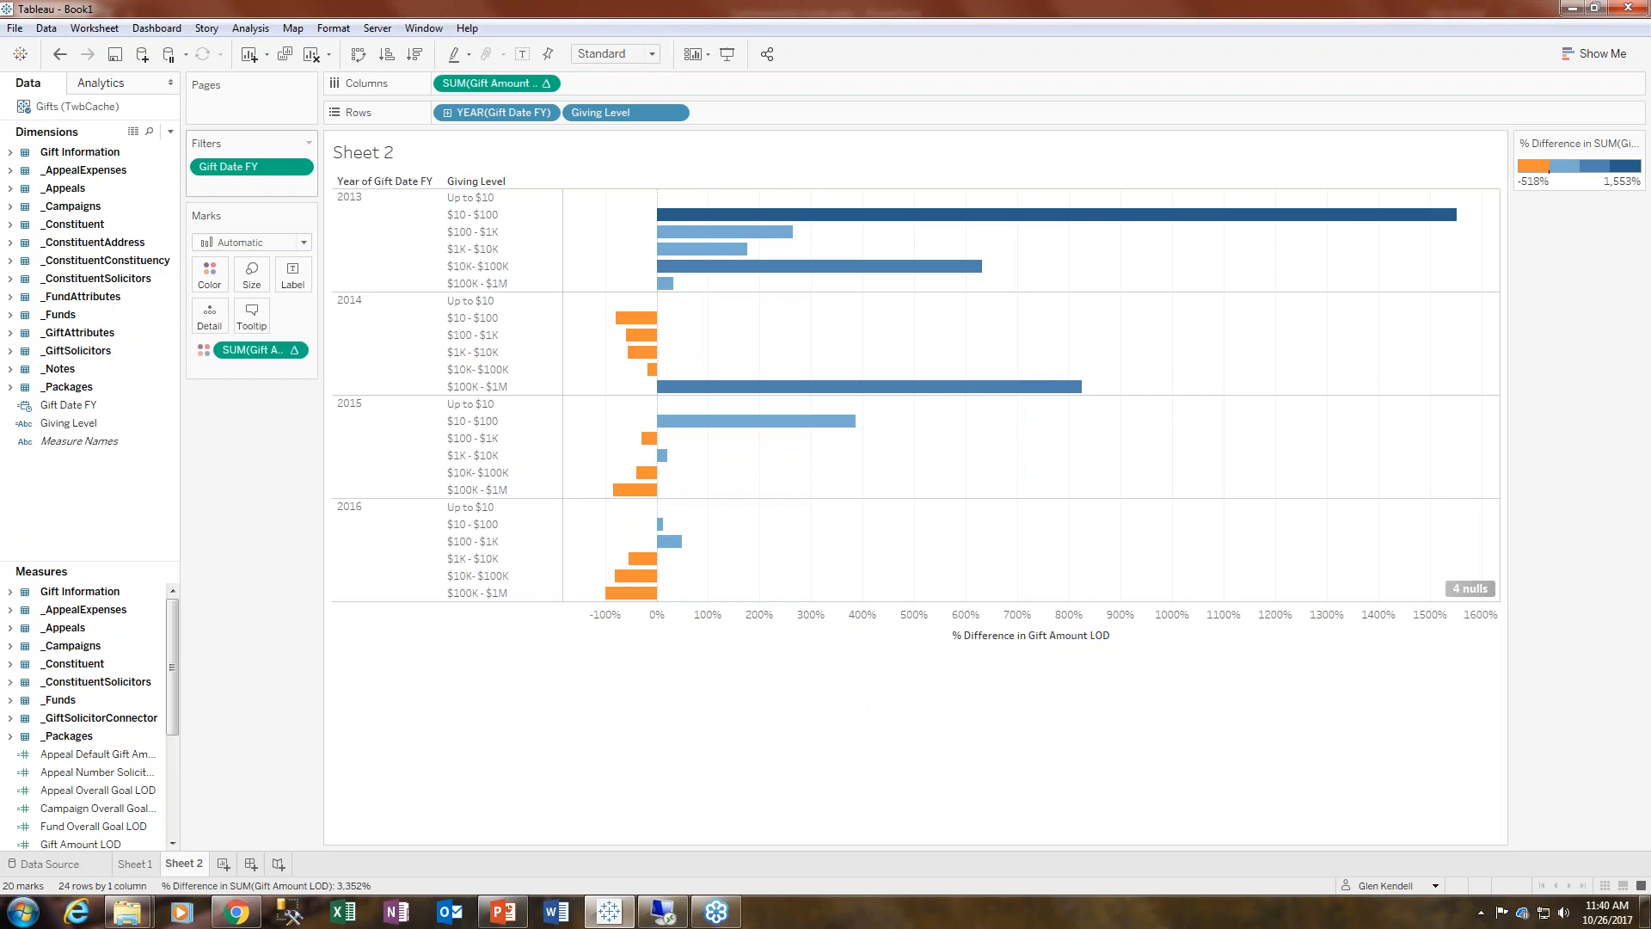
- Try sizing the bars by the percent difference measure, then undo it
{"action": "left_click_drag", "start_coordinate": [493, 83], "coordinate": [251, 274]}
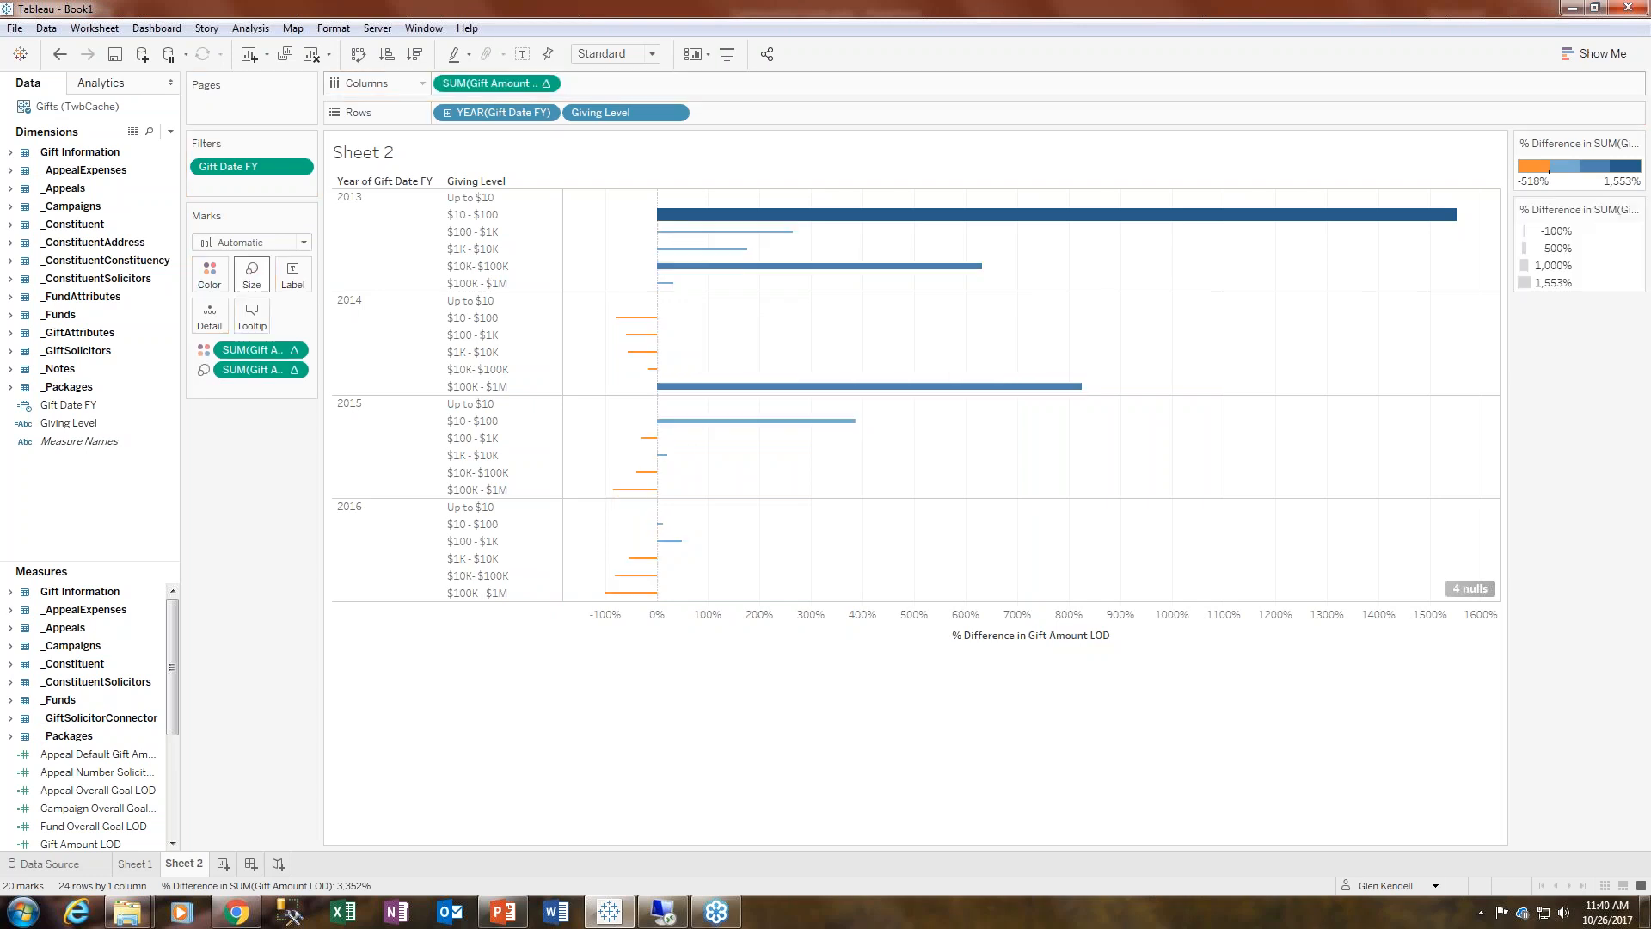
{"action": "left_click", "coordinate": [59, 54]}
- Label the bars with the percent difference values
{"action": "left_click_drag", "start_coordinate": [499, 86], "coordinate": [293, 275]}
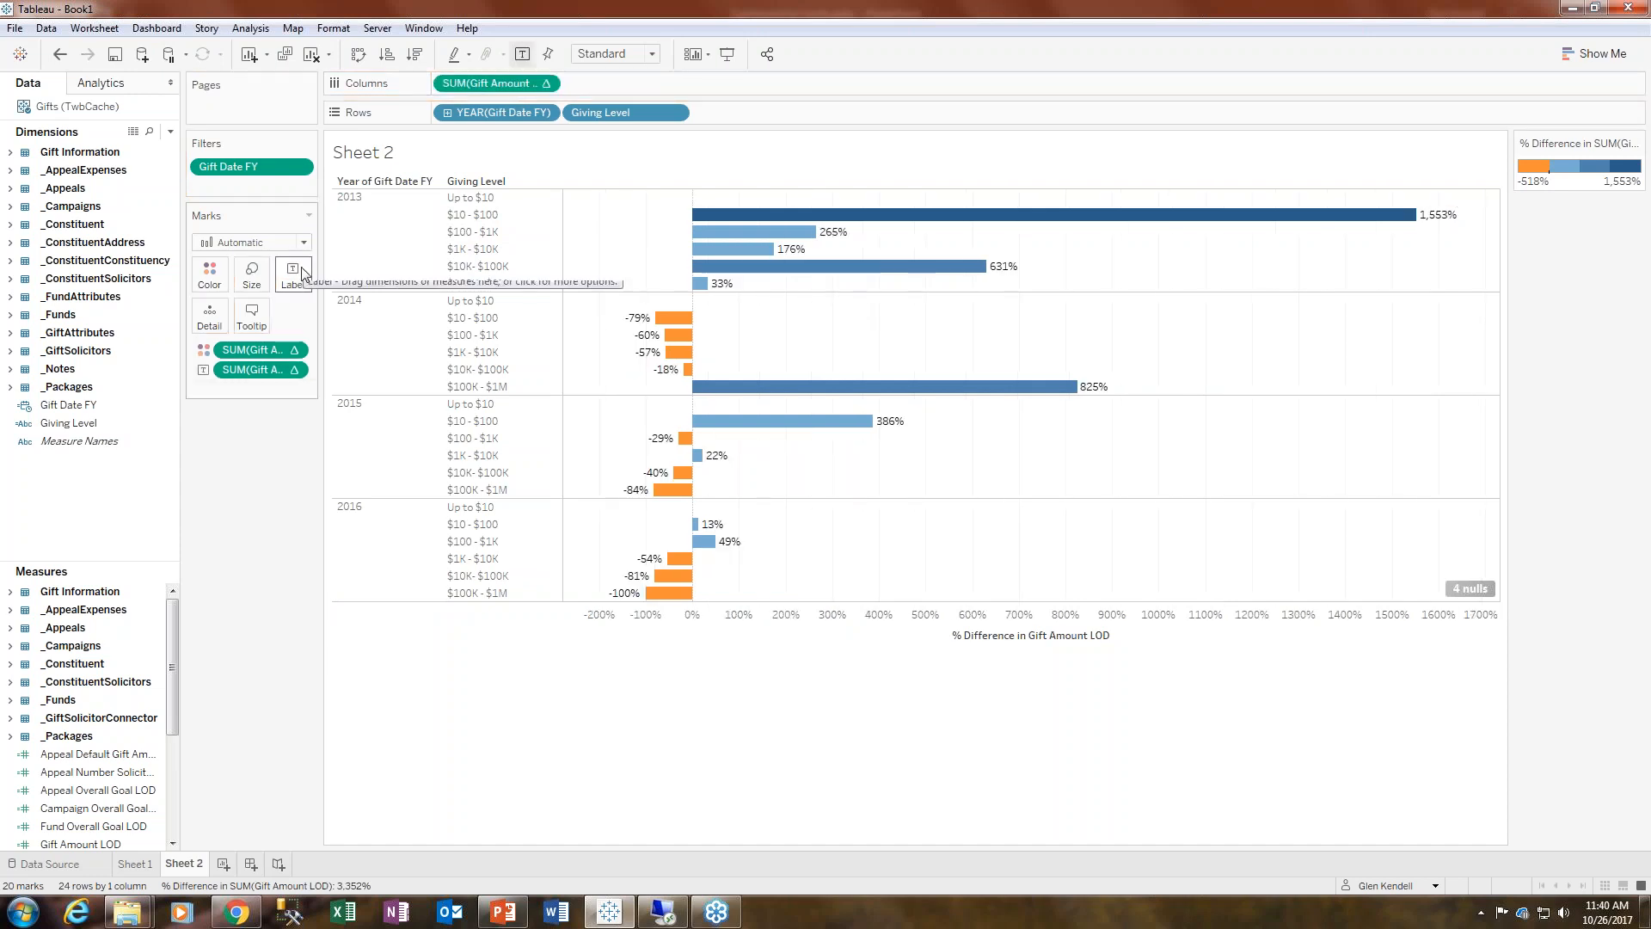
{"action": "left_click_drag", "start_coordinate": [528, 601], "coordinate": [526, 649]}
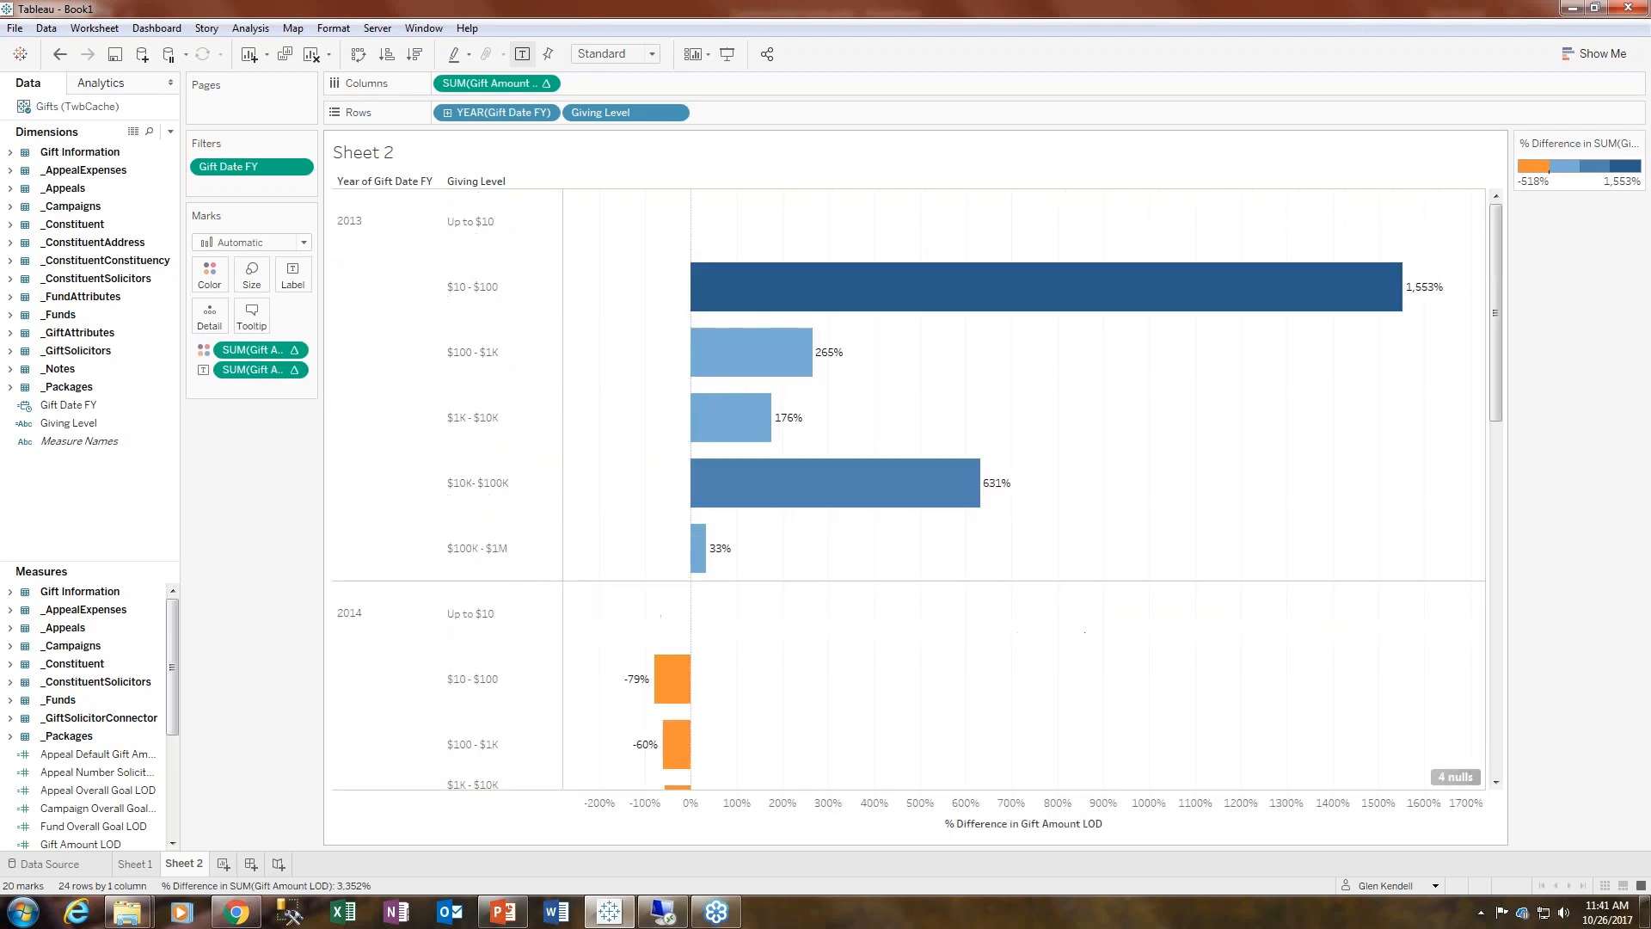
{"action": "left_click", "coordinate": [60, 54]}
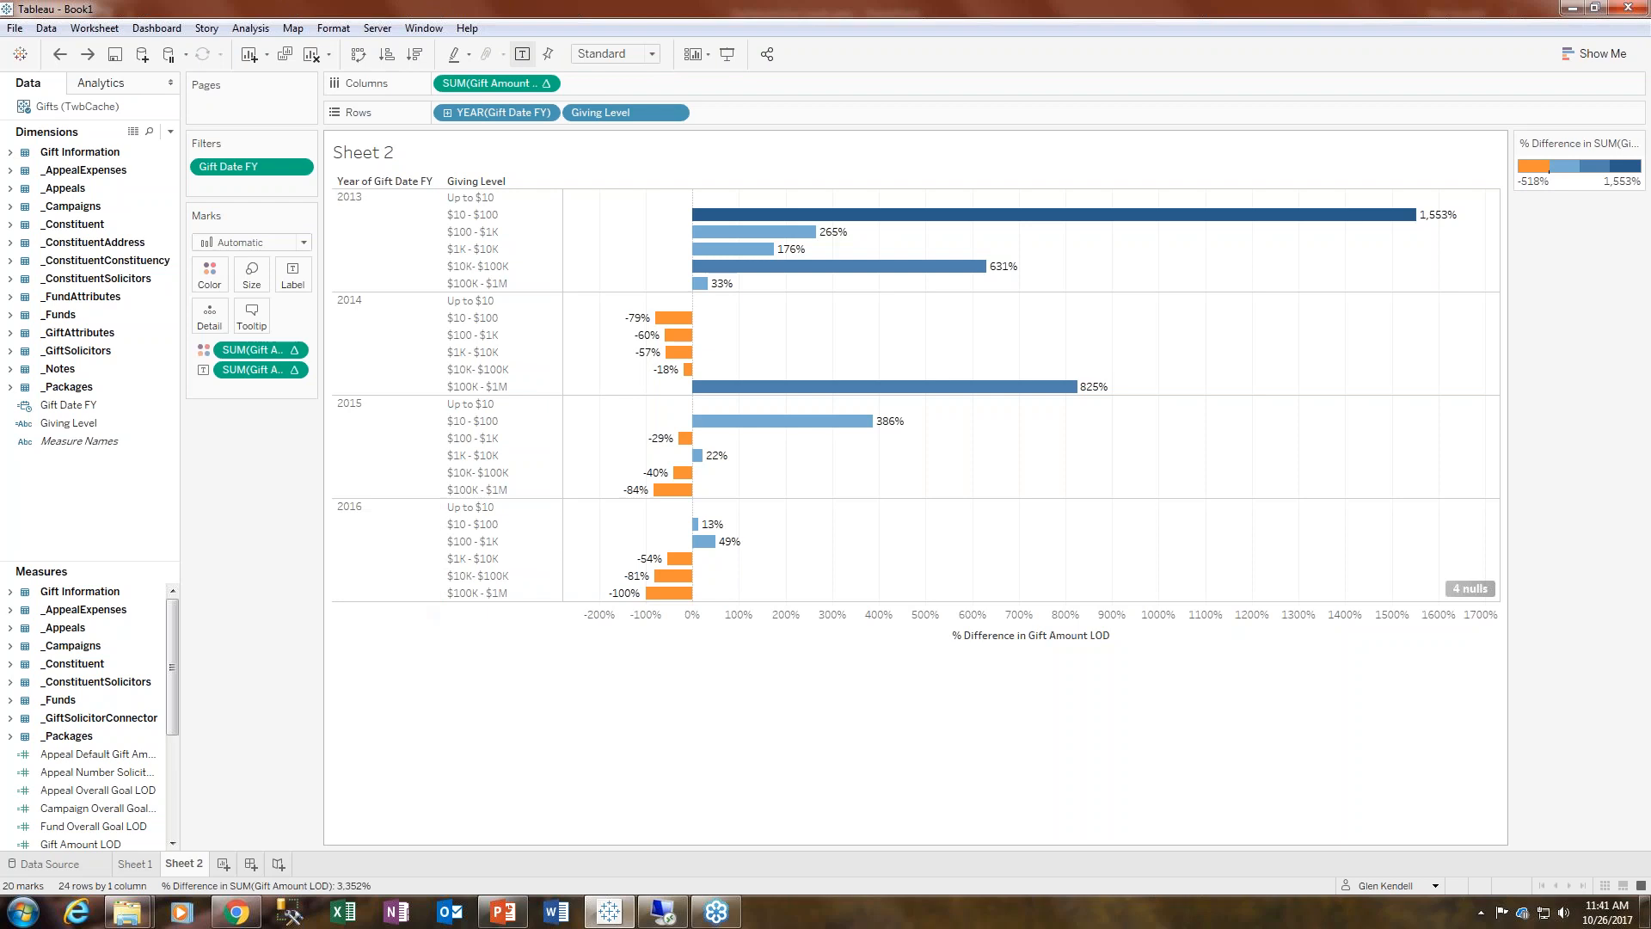
- Increase the row height slightly so the year panes are a little taller
{"action": "left_click", "coordinate": [413, 599]}
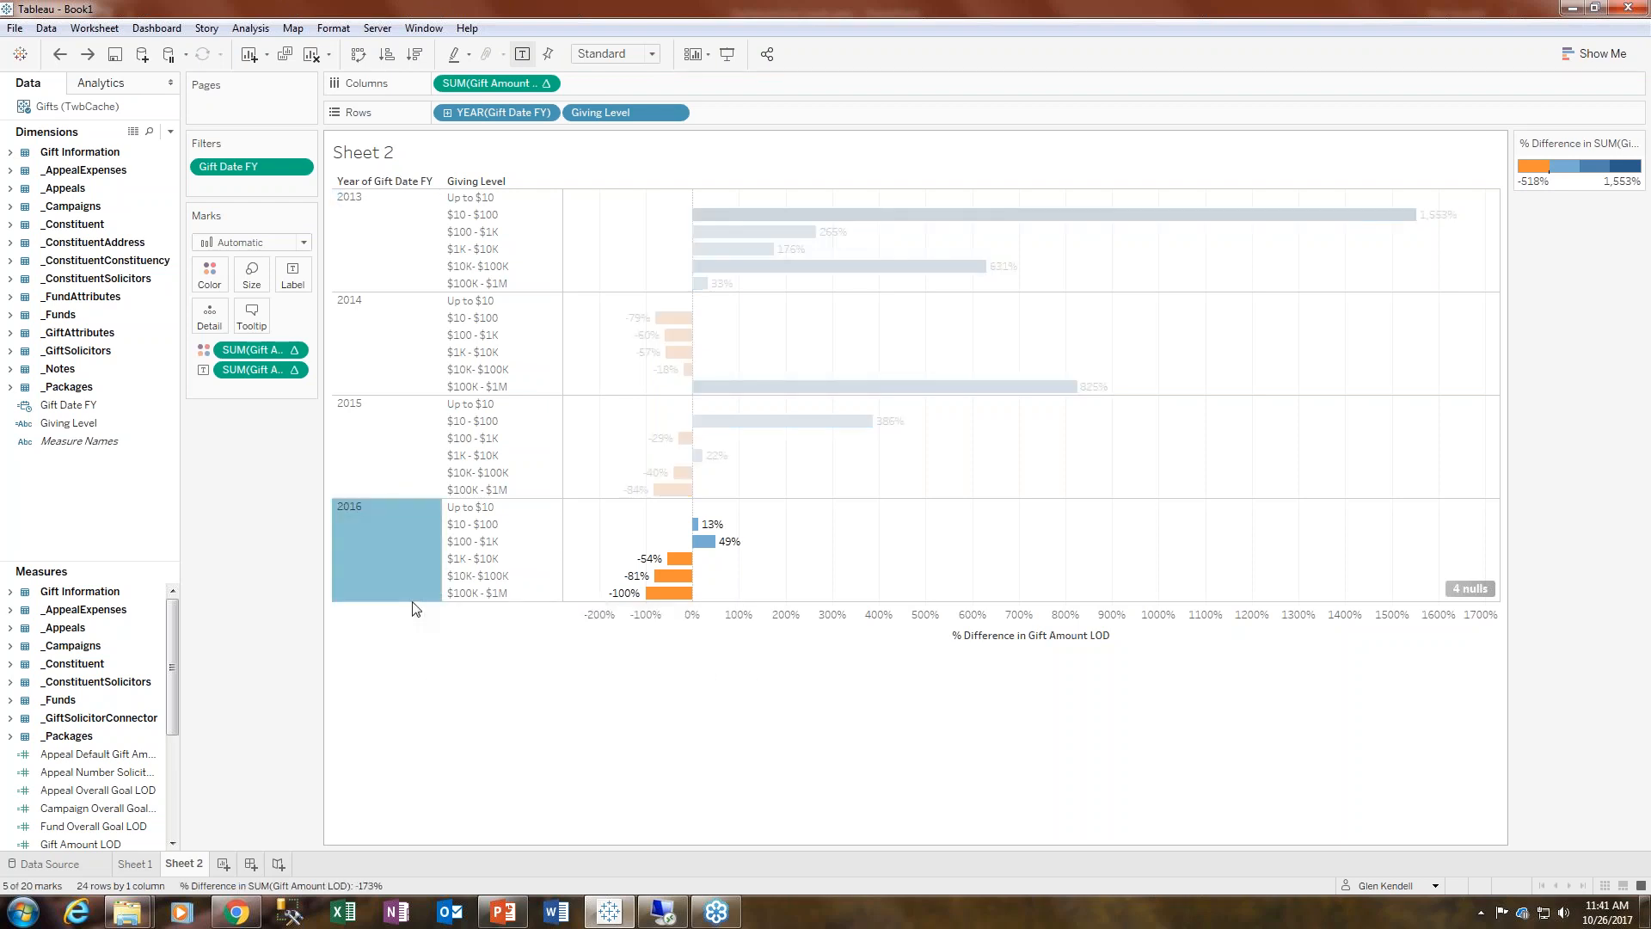
{"action": "left_click", "coordinate": [472, 679]}
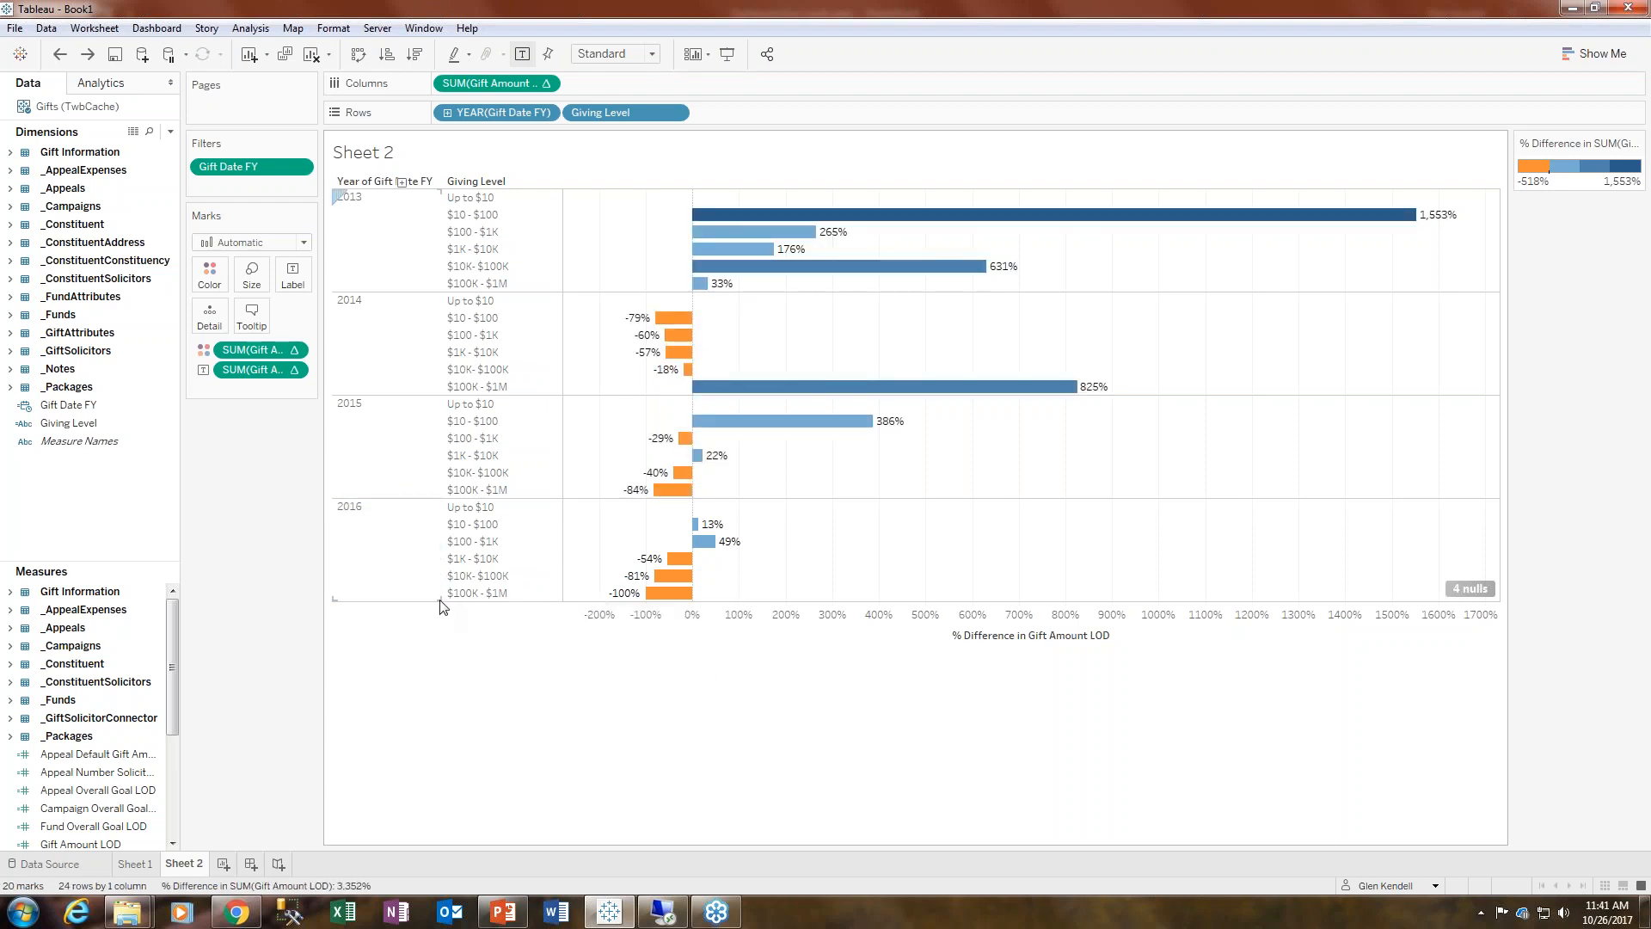
{"action": "left_click_drag", "start_coordinate": [449, 599], "coordinate": [449, 625]}
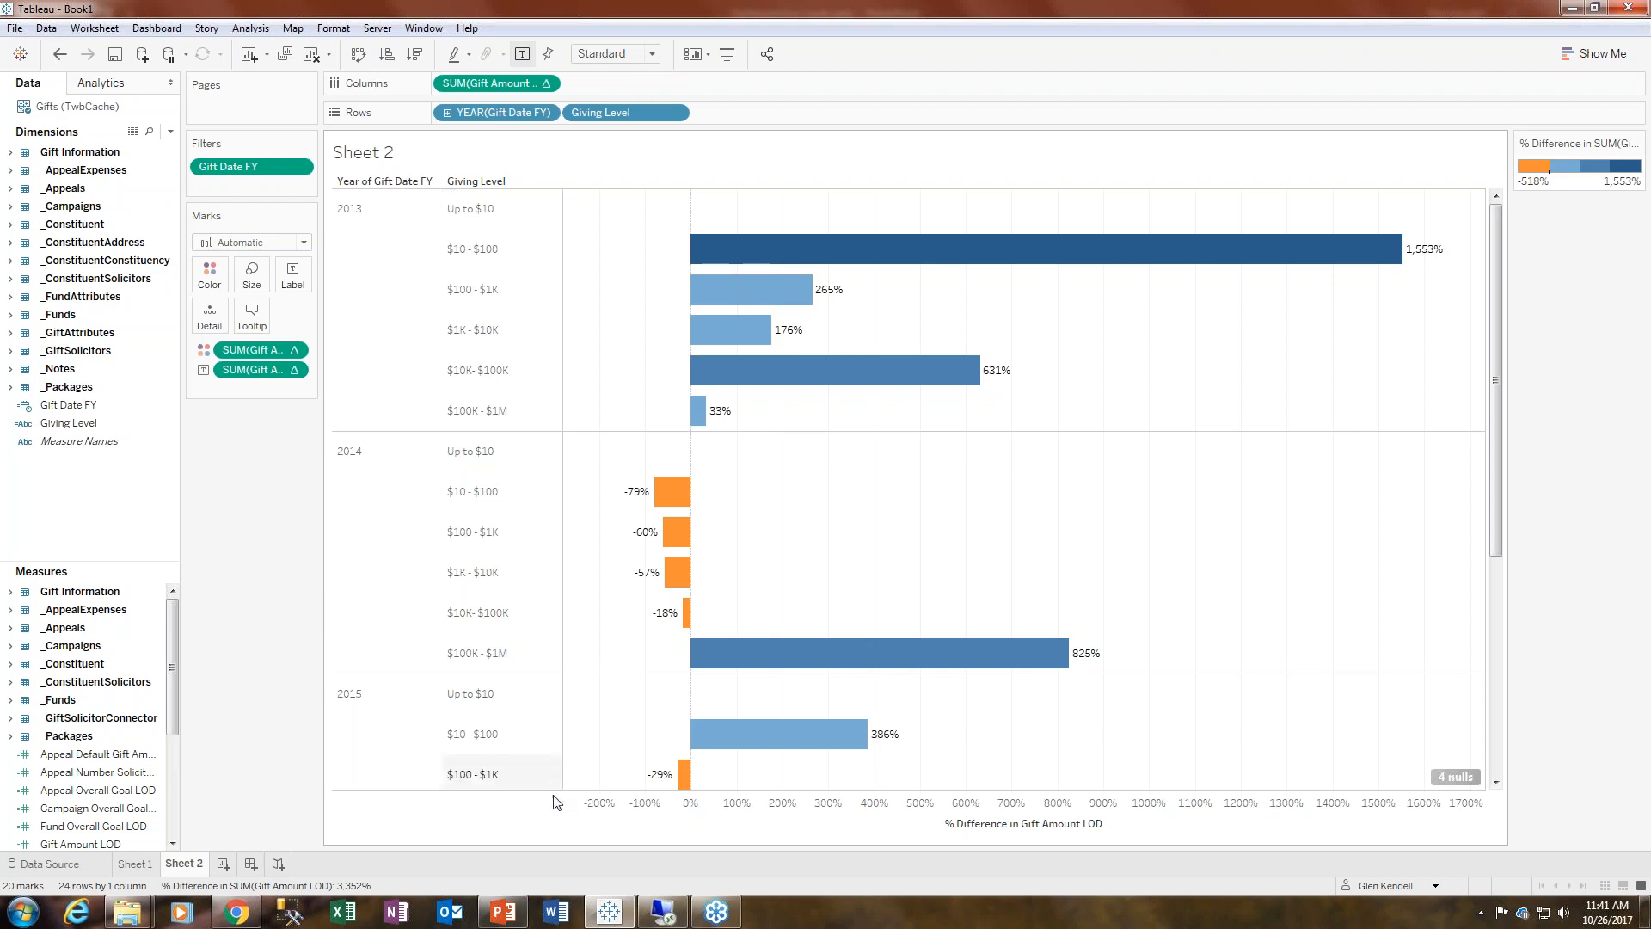
{"action": "left_click", "coordinate": [387, 784]}
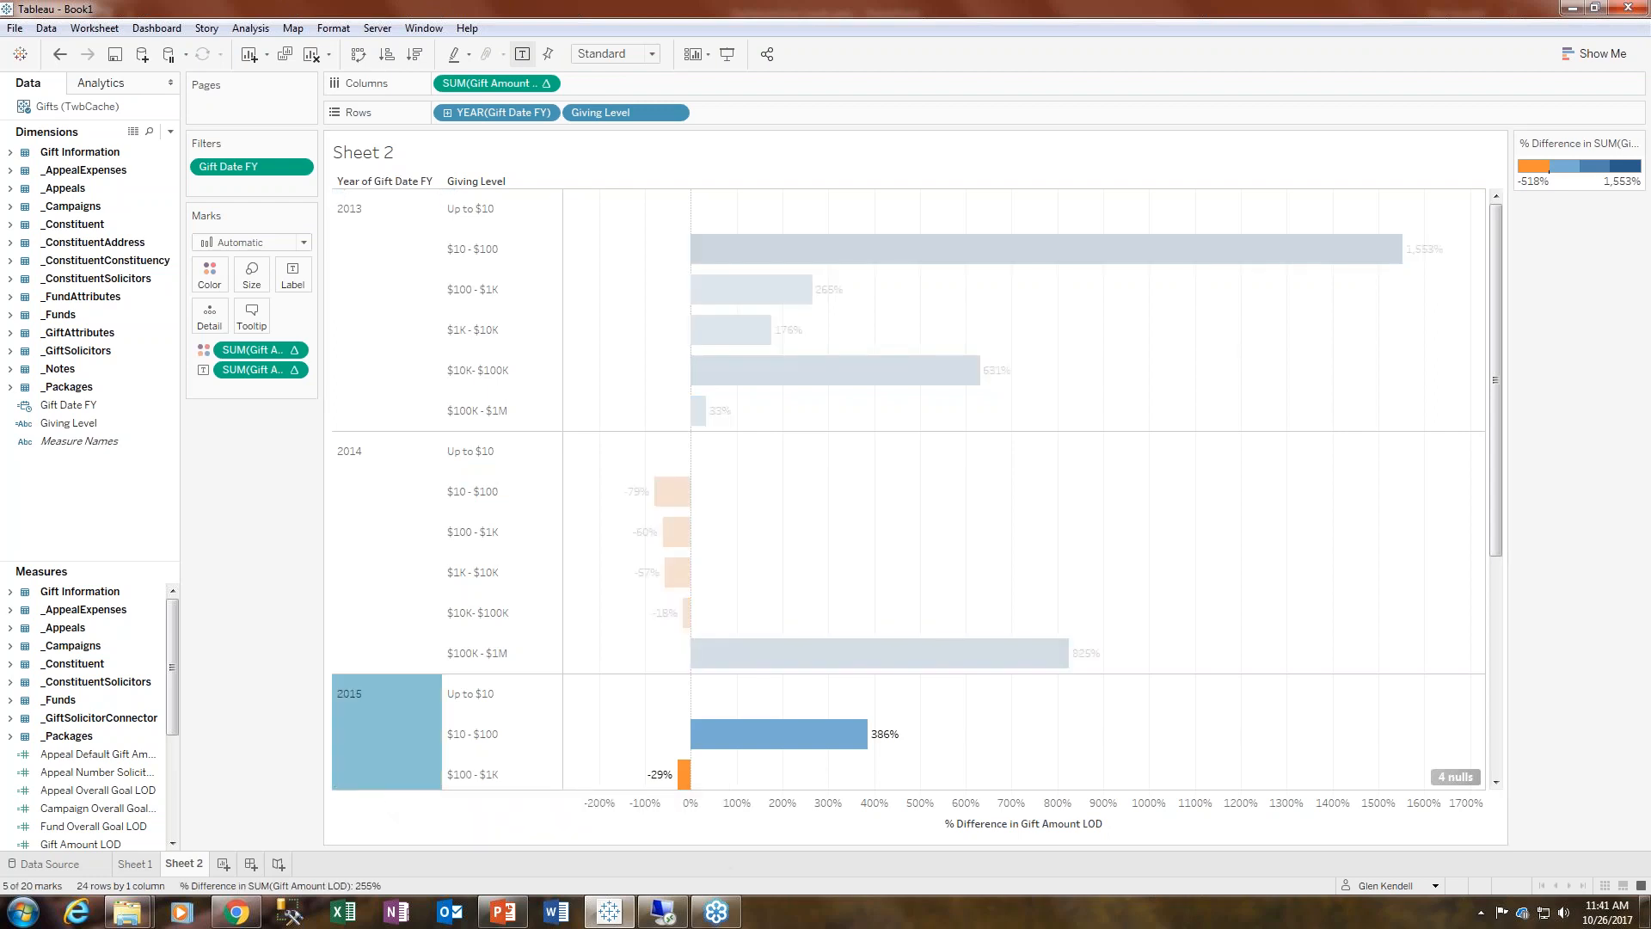
{"action": "left_click", "coordinate": [59, 54]}
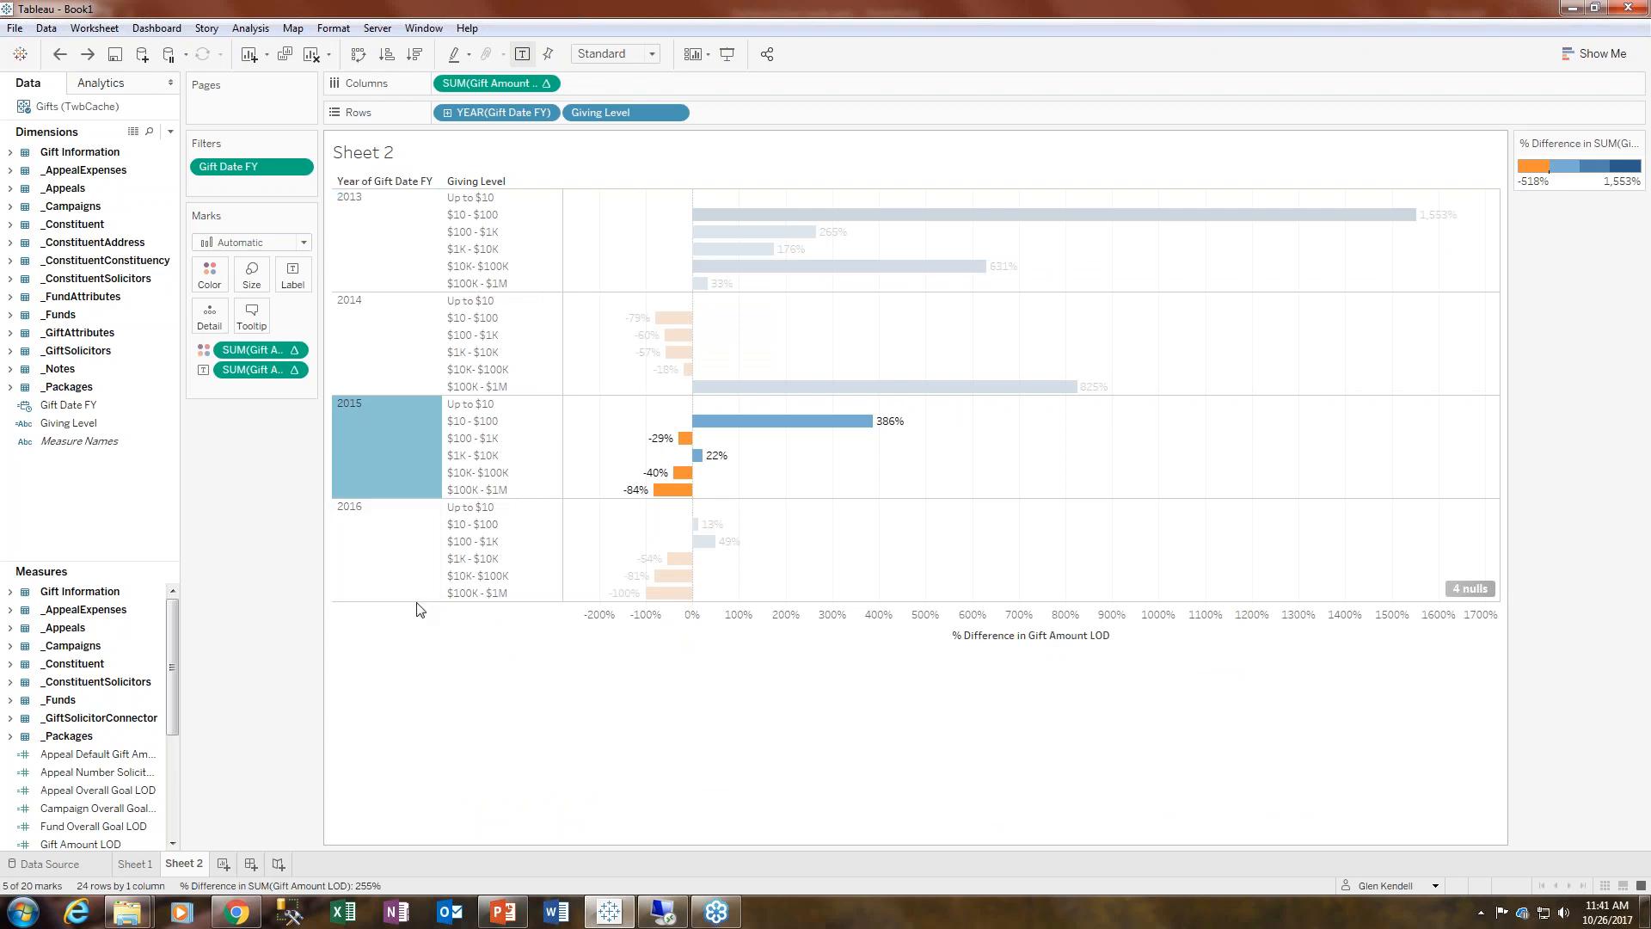
{"action": "left_click_drag", "start_coordinate": [415, 600], "coordinate": [415, 620]}
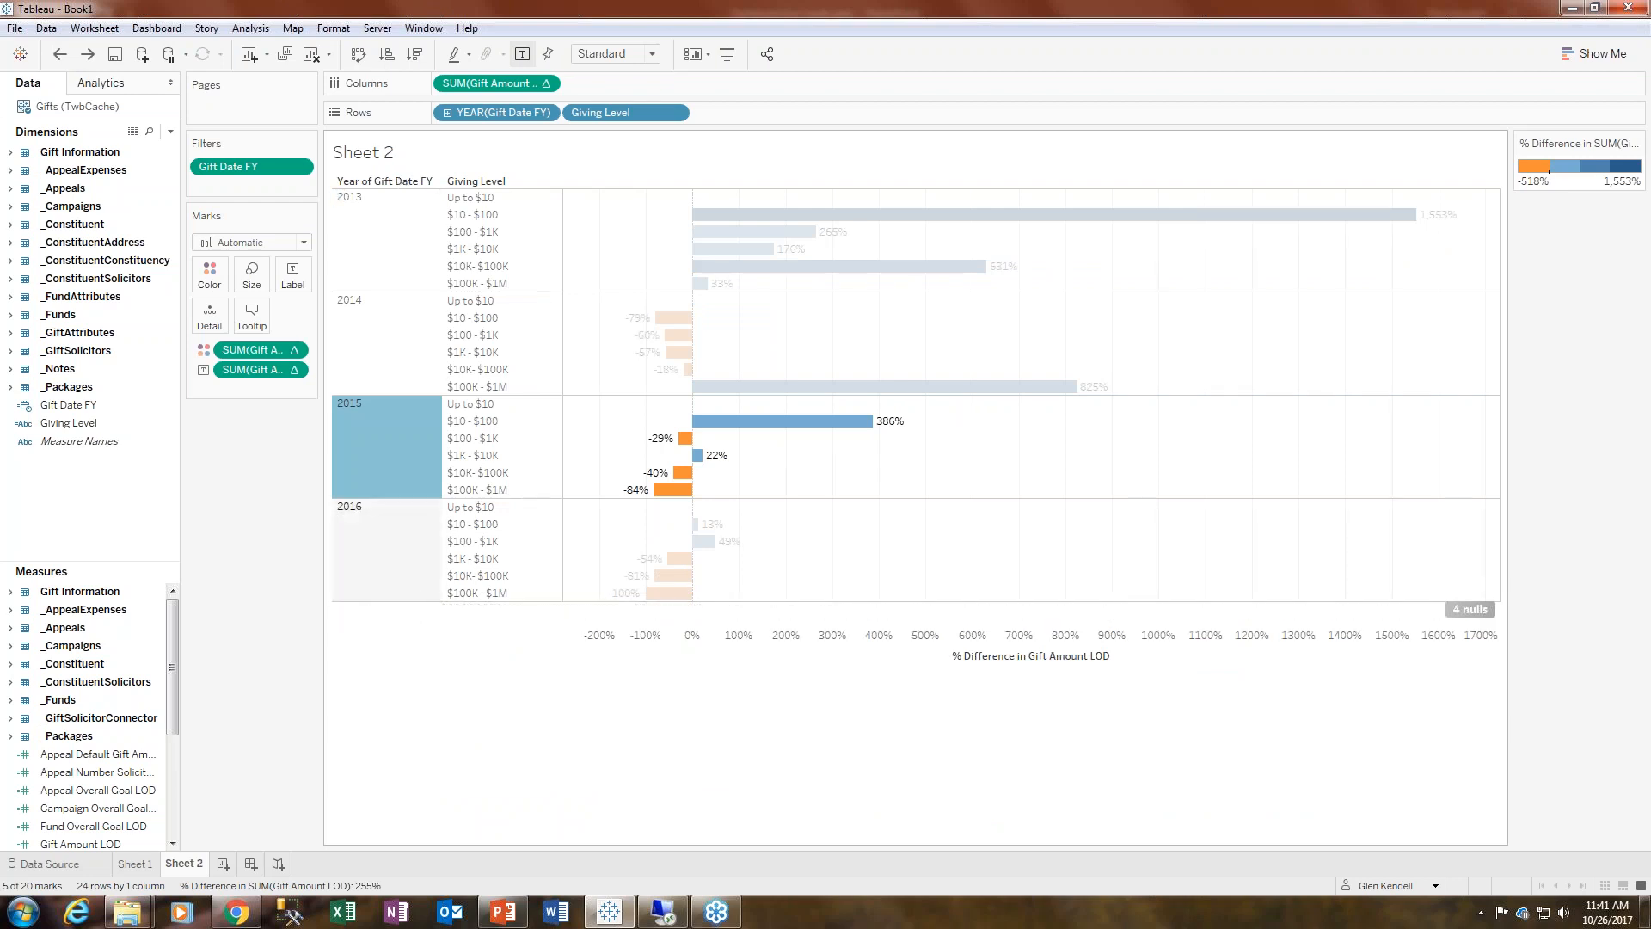
{"action": "left_click", "coordinate": [631, 750]}
- Give the bars a black border
{"action": "left_click", "coordinate": [206, 278]}
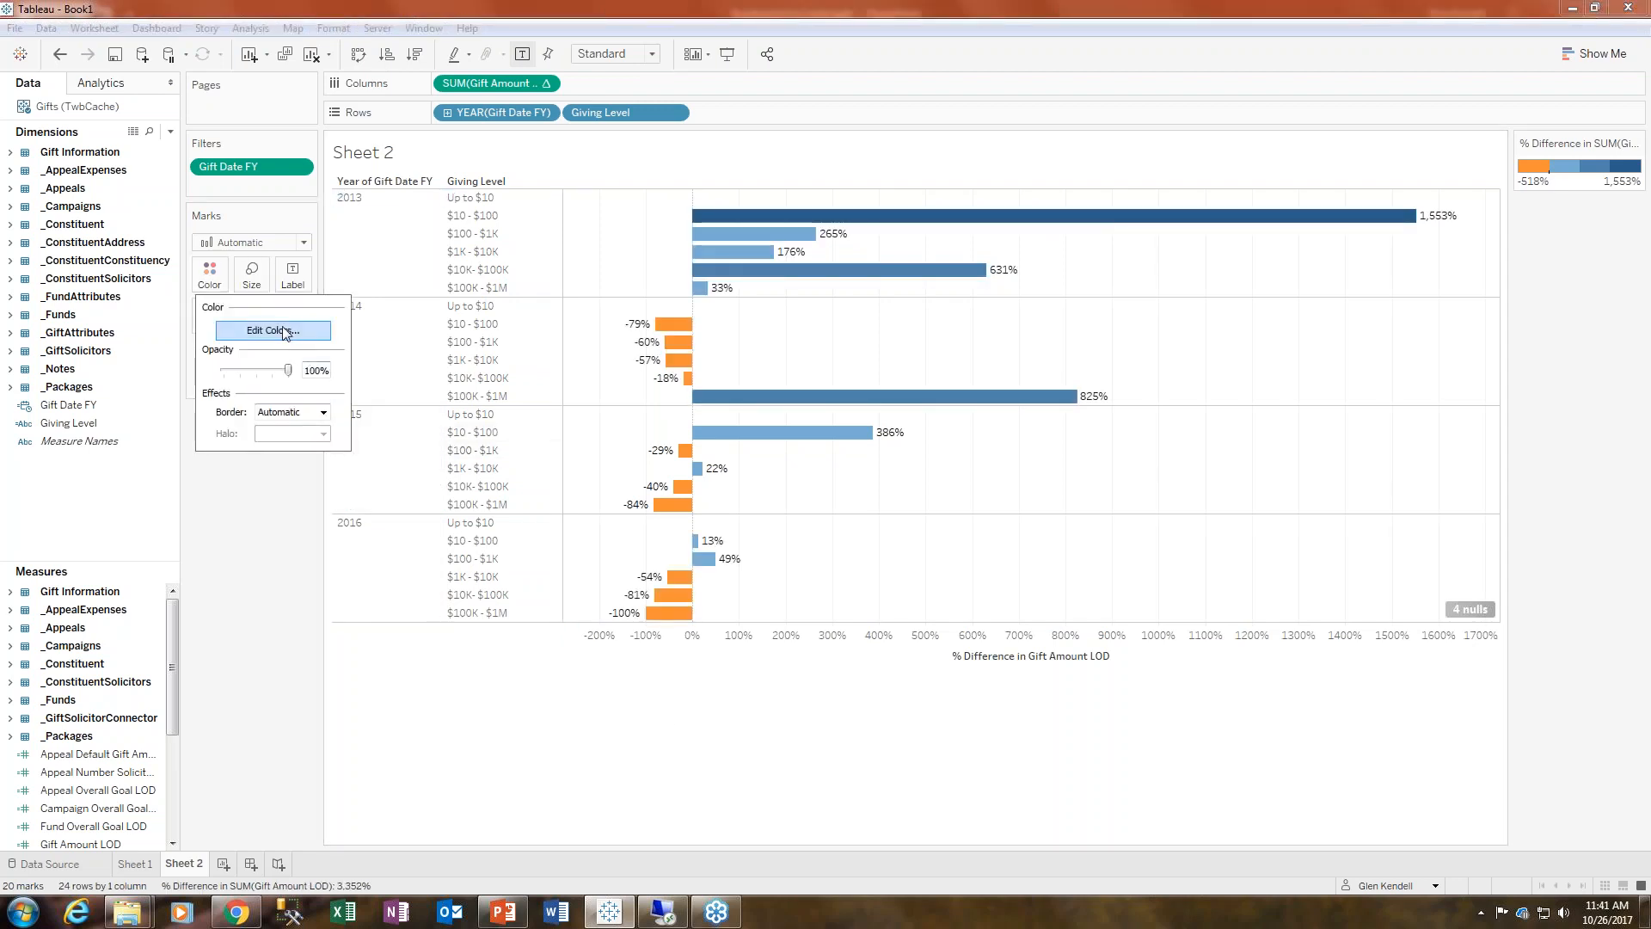
{"action": "left_click", "coordinate": [285, 412]}
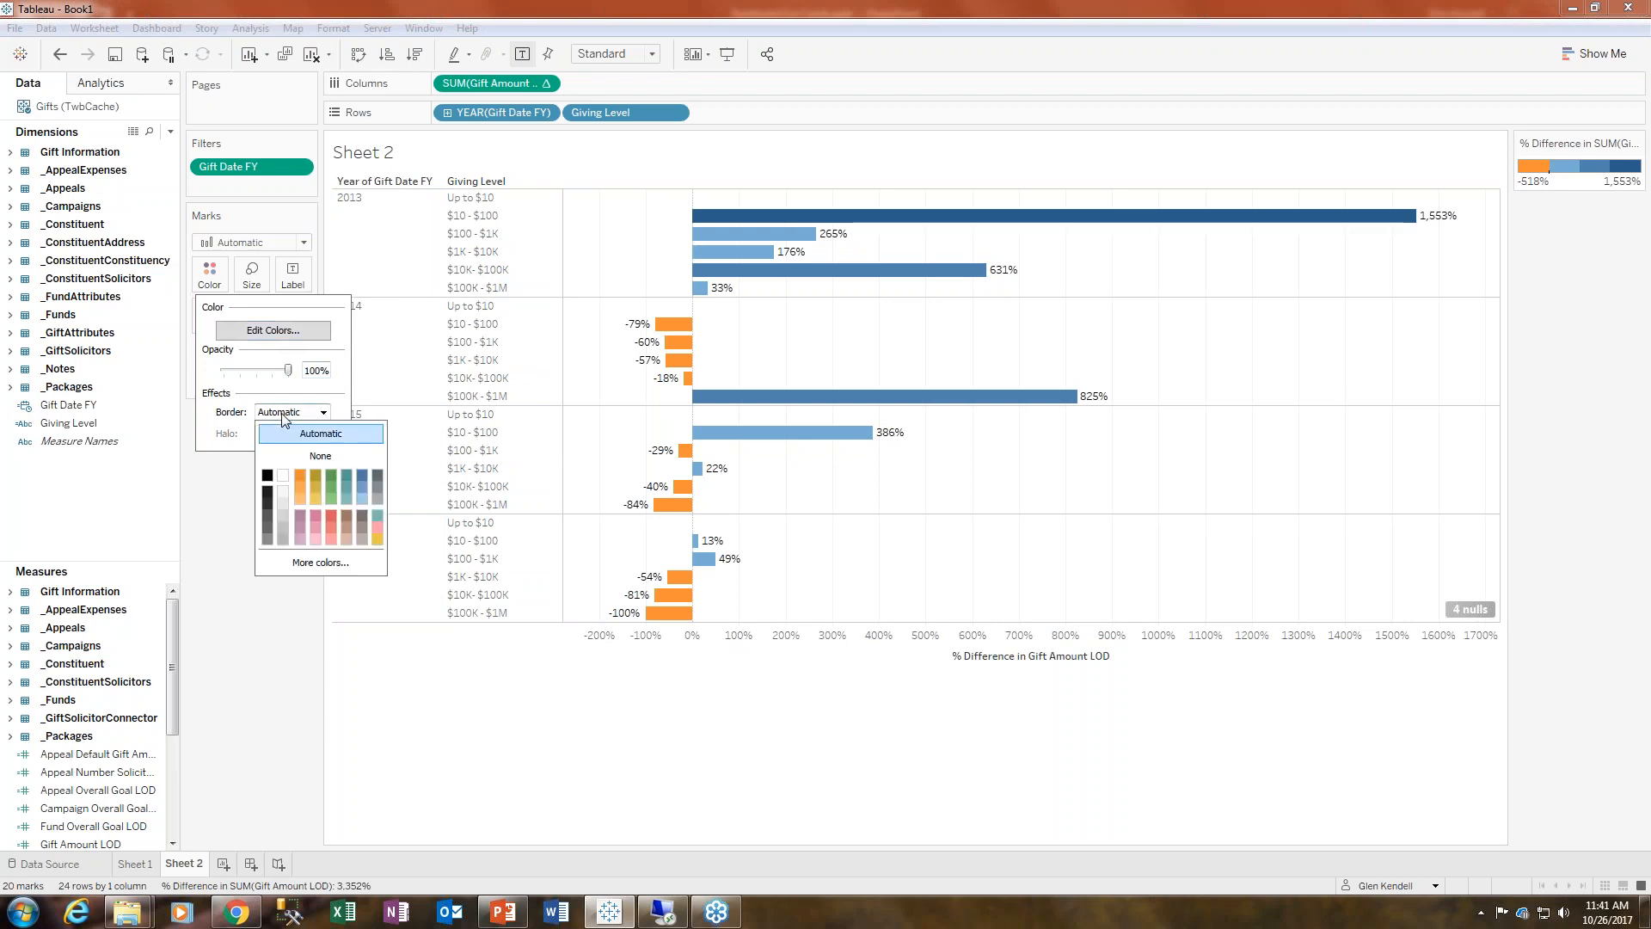
{"action": "left_click", "coordinate": [268, 476]}
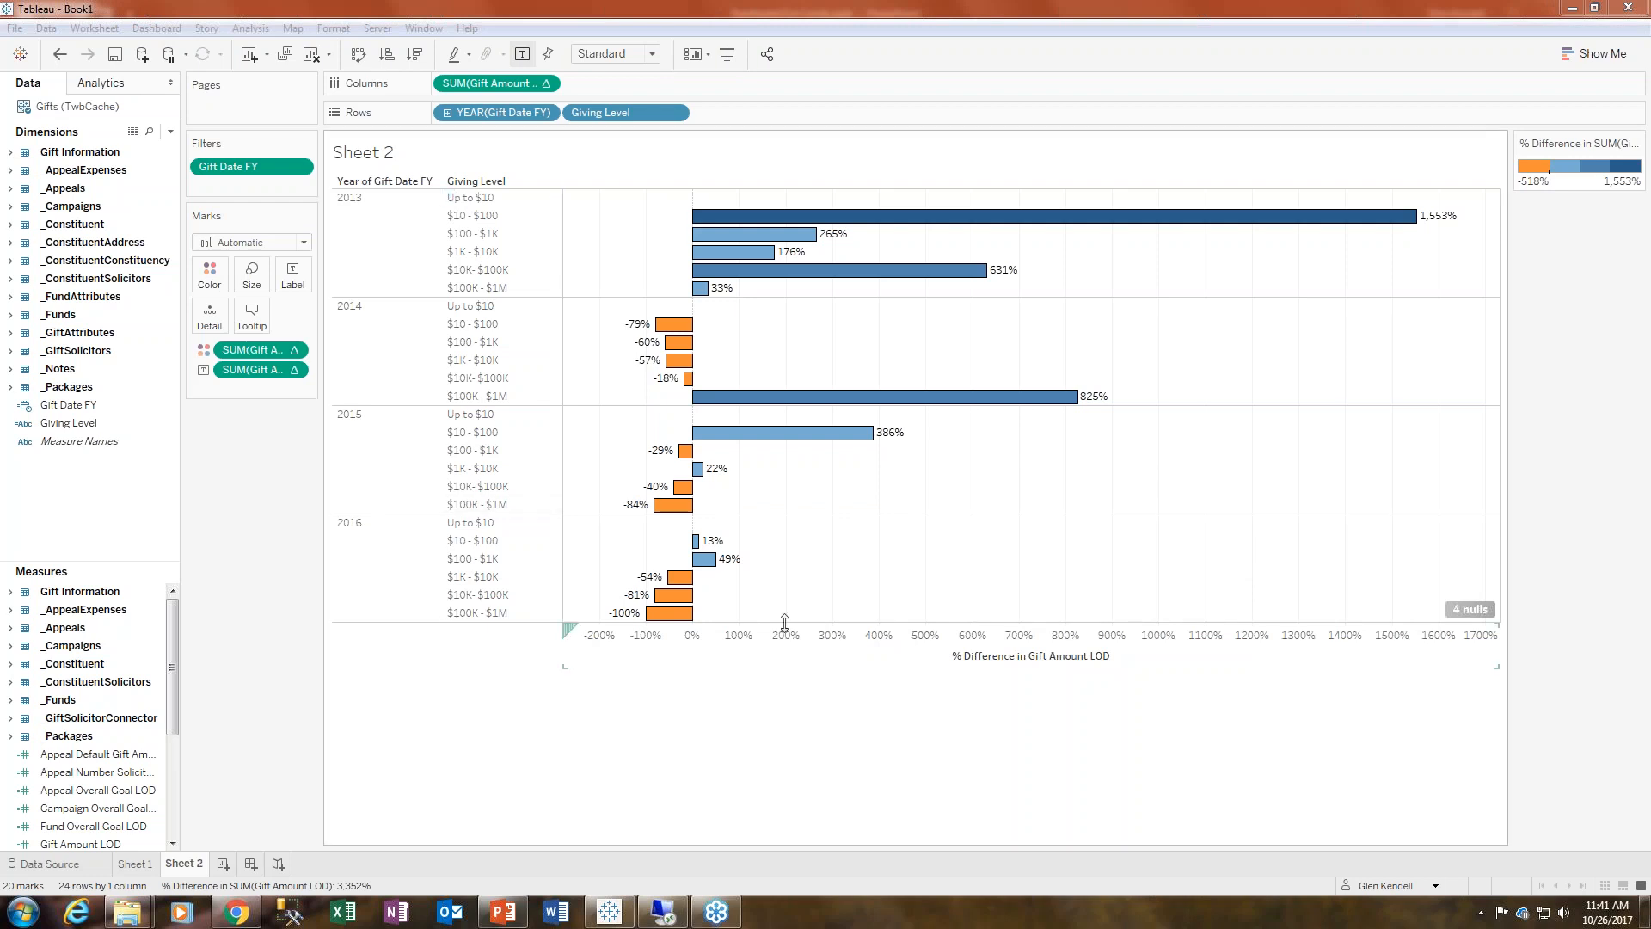
- Filter the null values out of the view
{"action": "left_click", "coordinate": [1470, 609]}
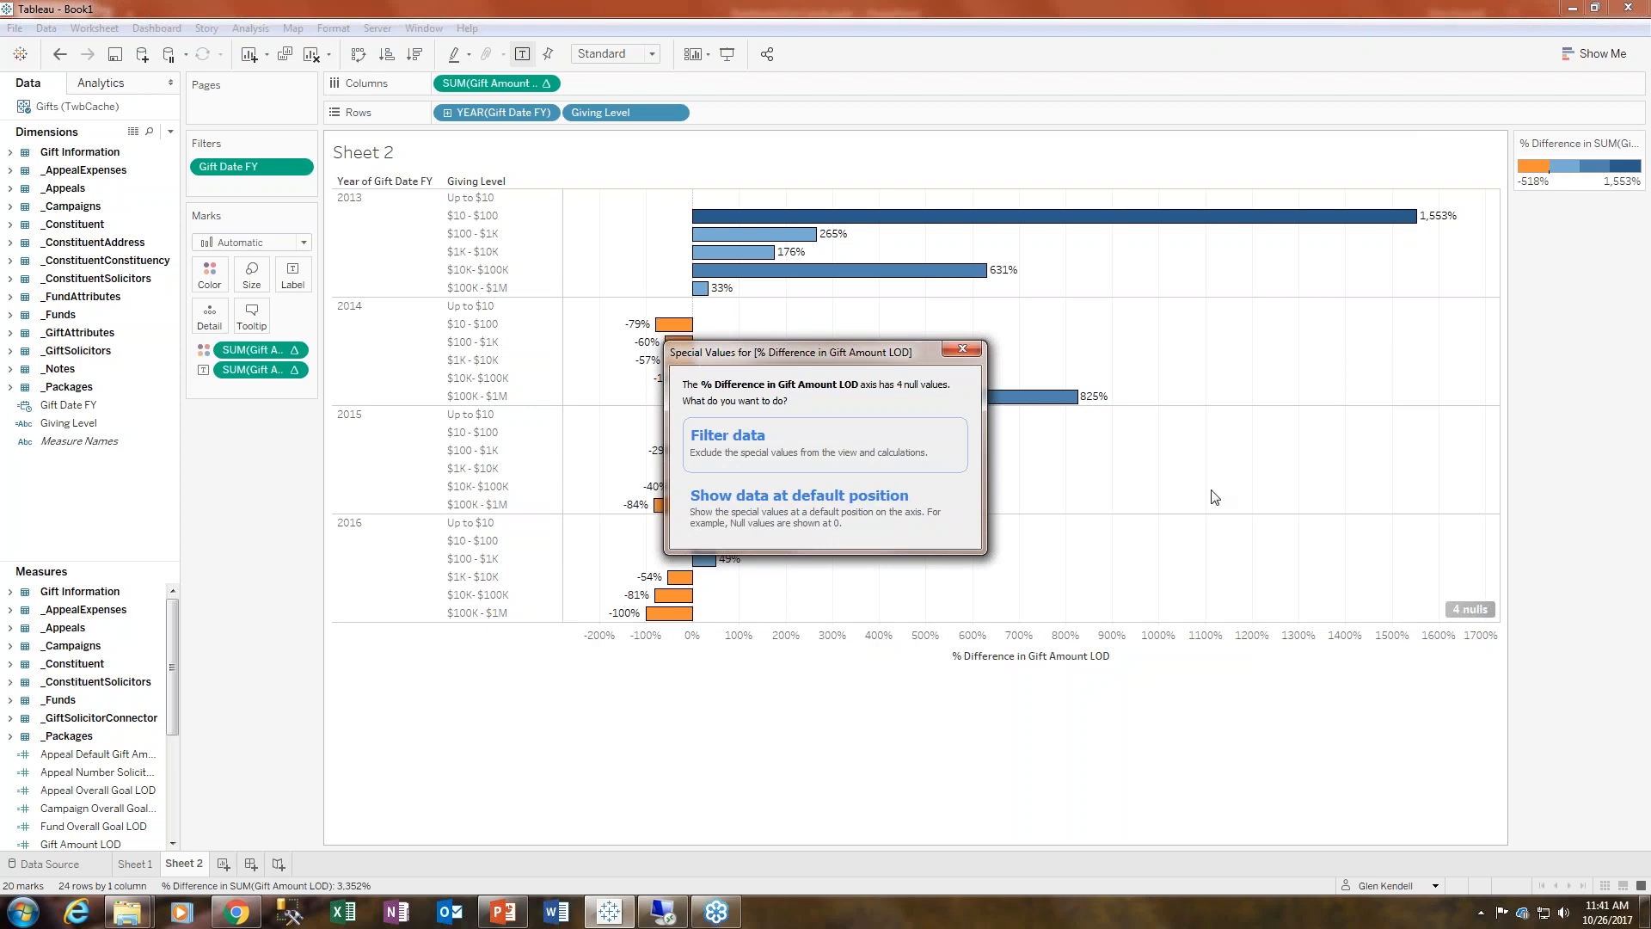
{"action": "left_click", "coordinate": [759, 443]}
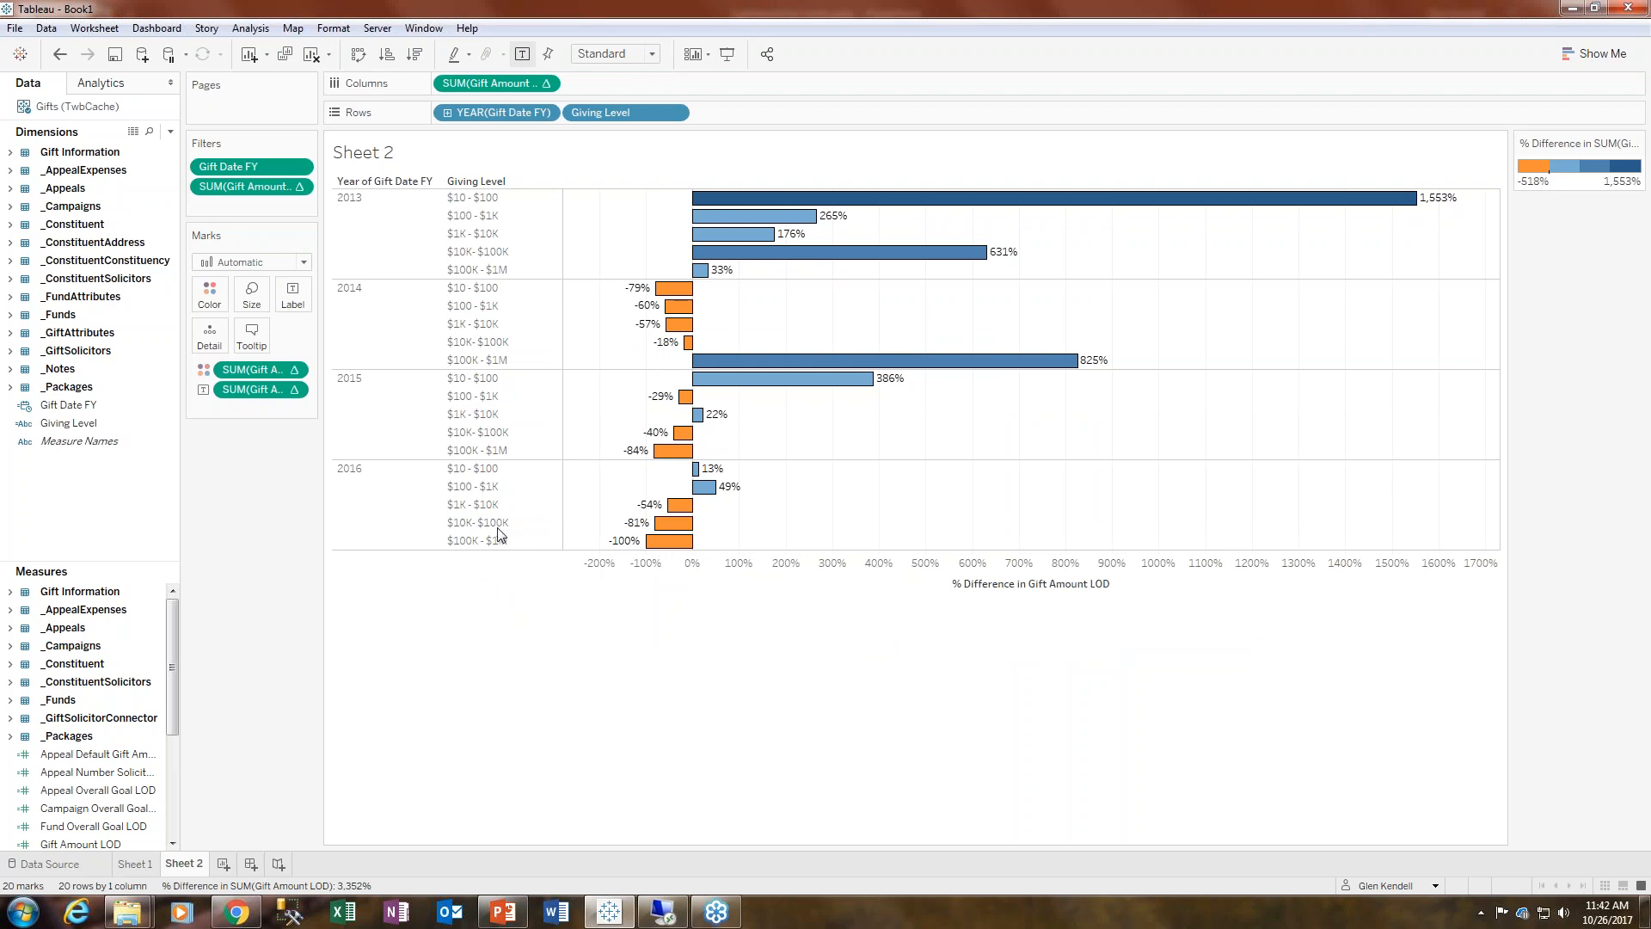
- Expand the Gift Information measures and put Gifts Internal ID on Size
{"action": "key", "text": "alt+Tab"}
{"action": "mouse_move", "coordinate": [172, 610]}
{"action": "left_mouse_down"}
{"action": "mouse_move", "coordinate": [170, 773]}
{"action": "mouse_move", "coordinate": [170, 596]}
{"action": "left_mouse_up"}
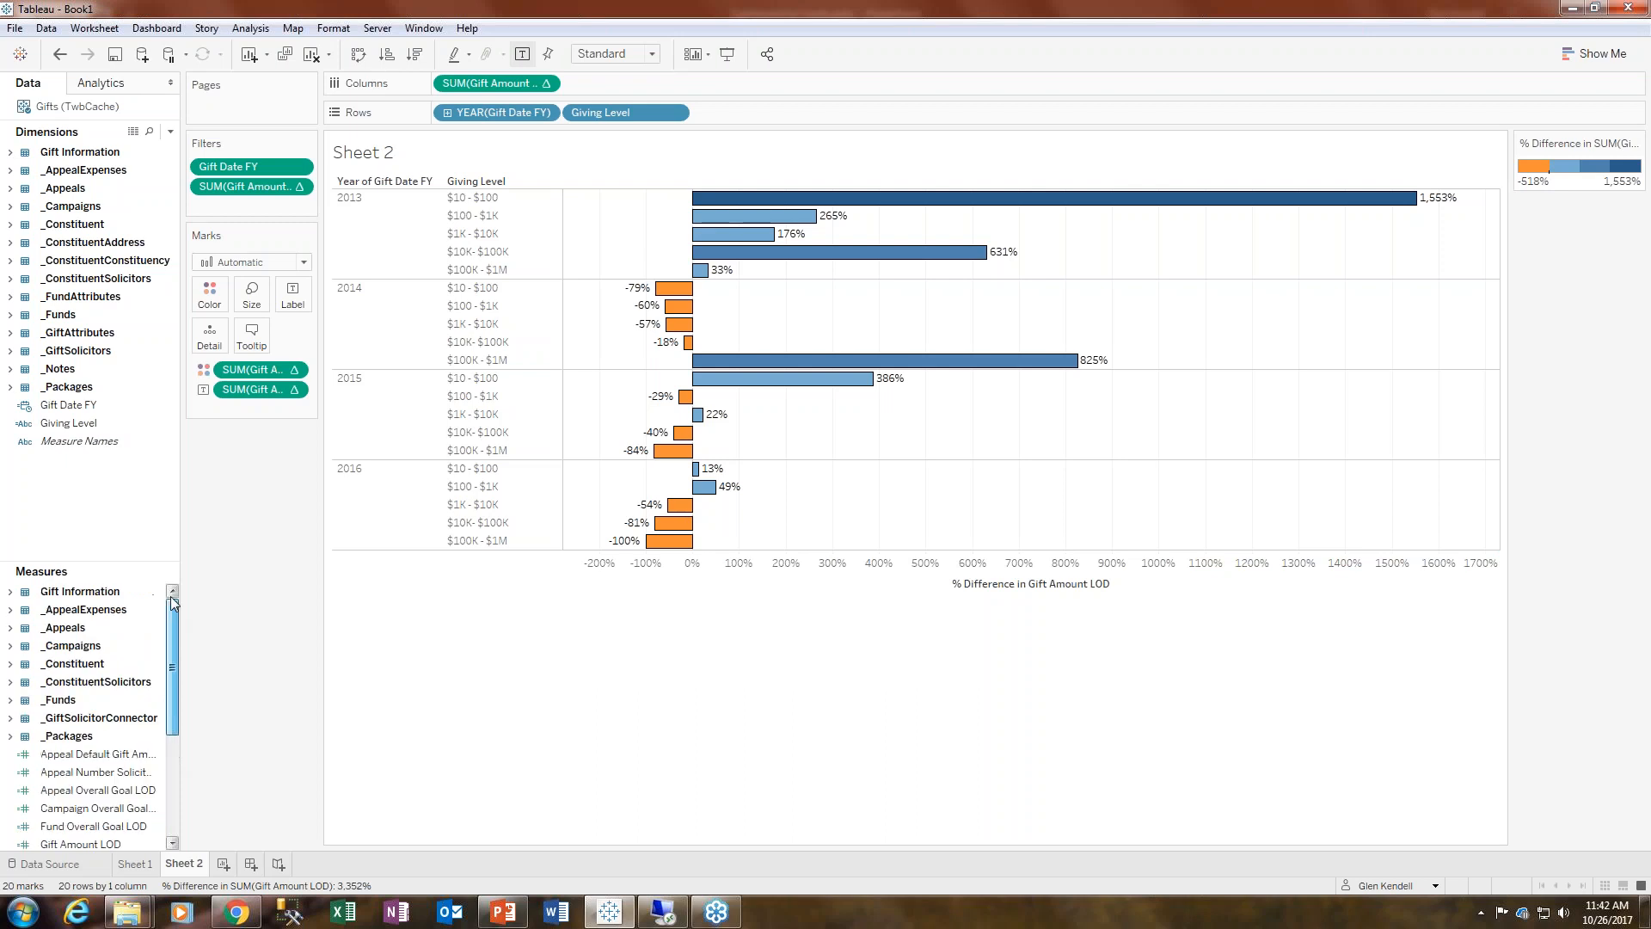
{"action": "left_click", "coordinate": [9, 593]}
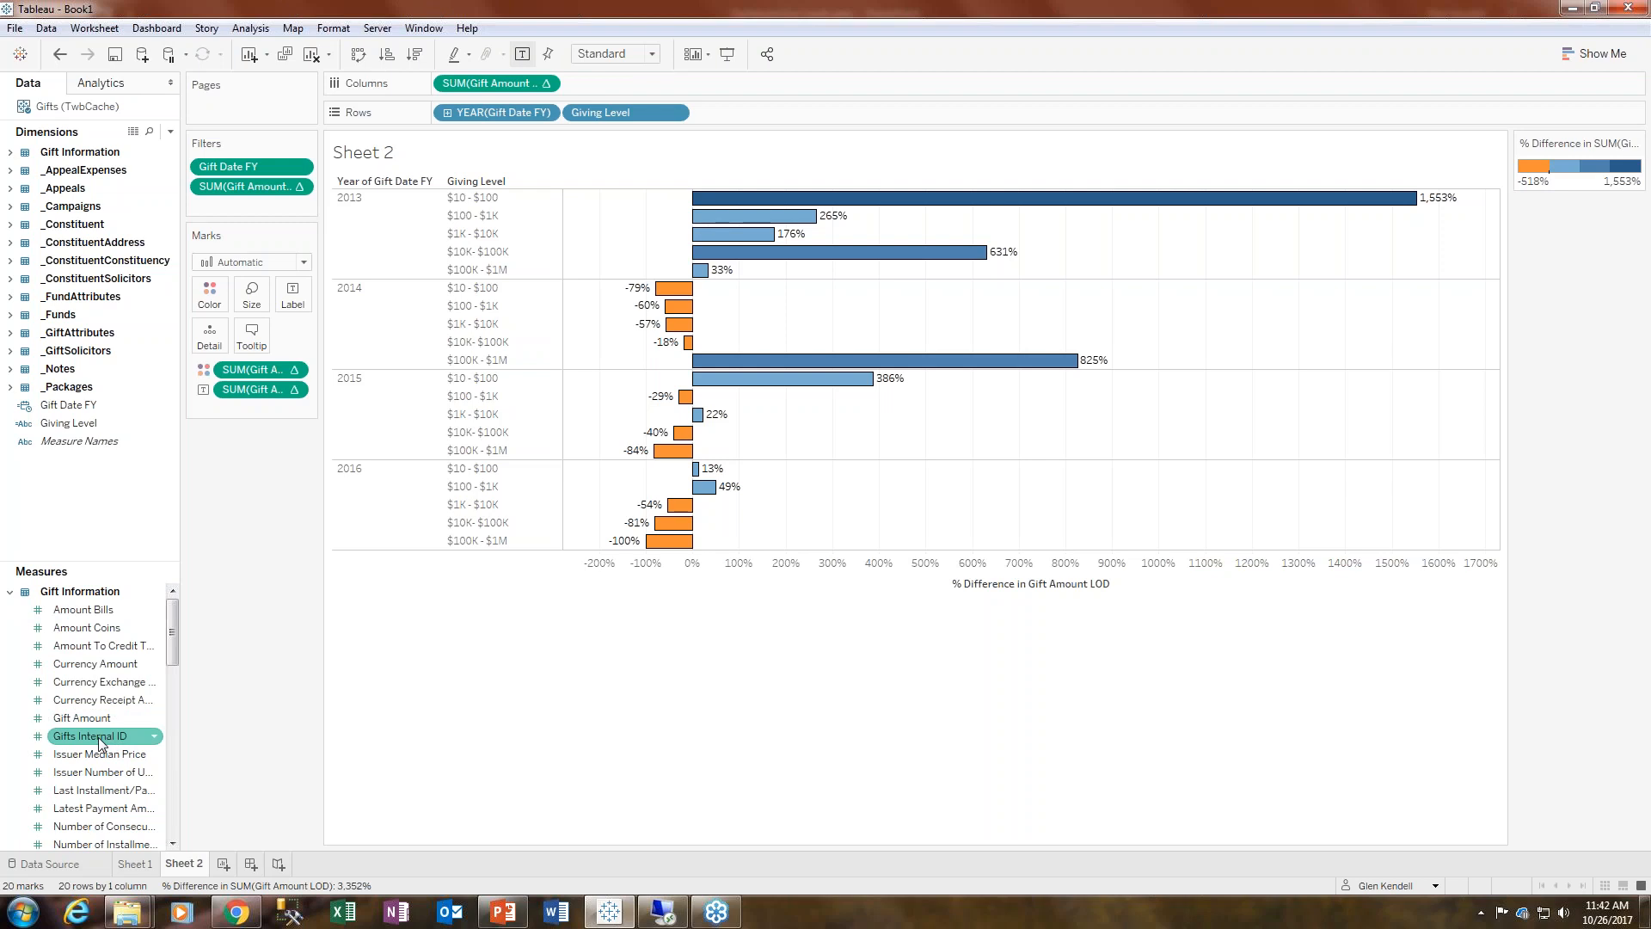
{"action": "left_click_drag", "start_coordinate": [100, 741], "coordinate": [252, 293]}
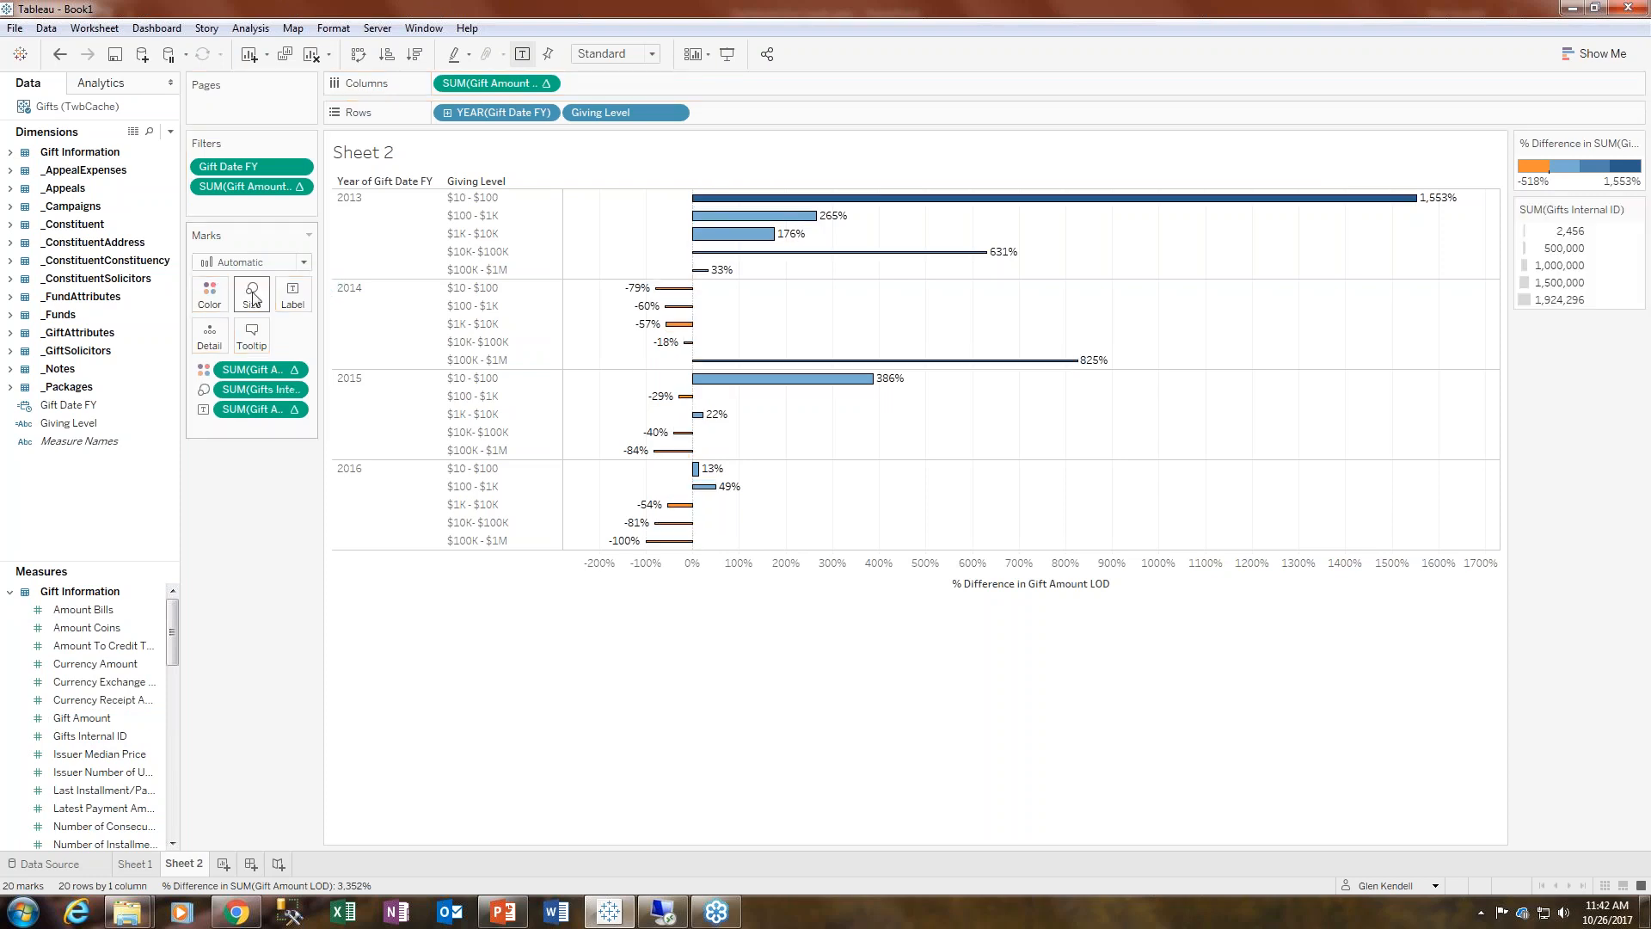
{"action": "left_click", "coordinate": [293, 389]}
{"action": "mouse_move", "coordinate": [328, 545]}
{"action": "left_click", "coordinate": [446, 625]}
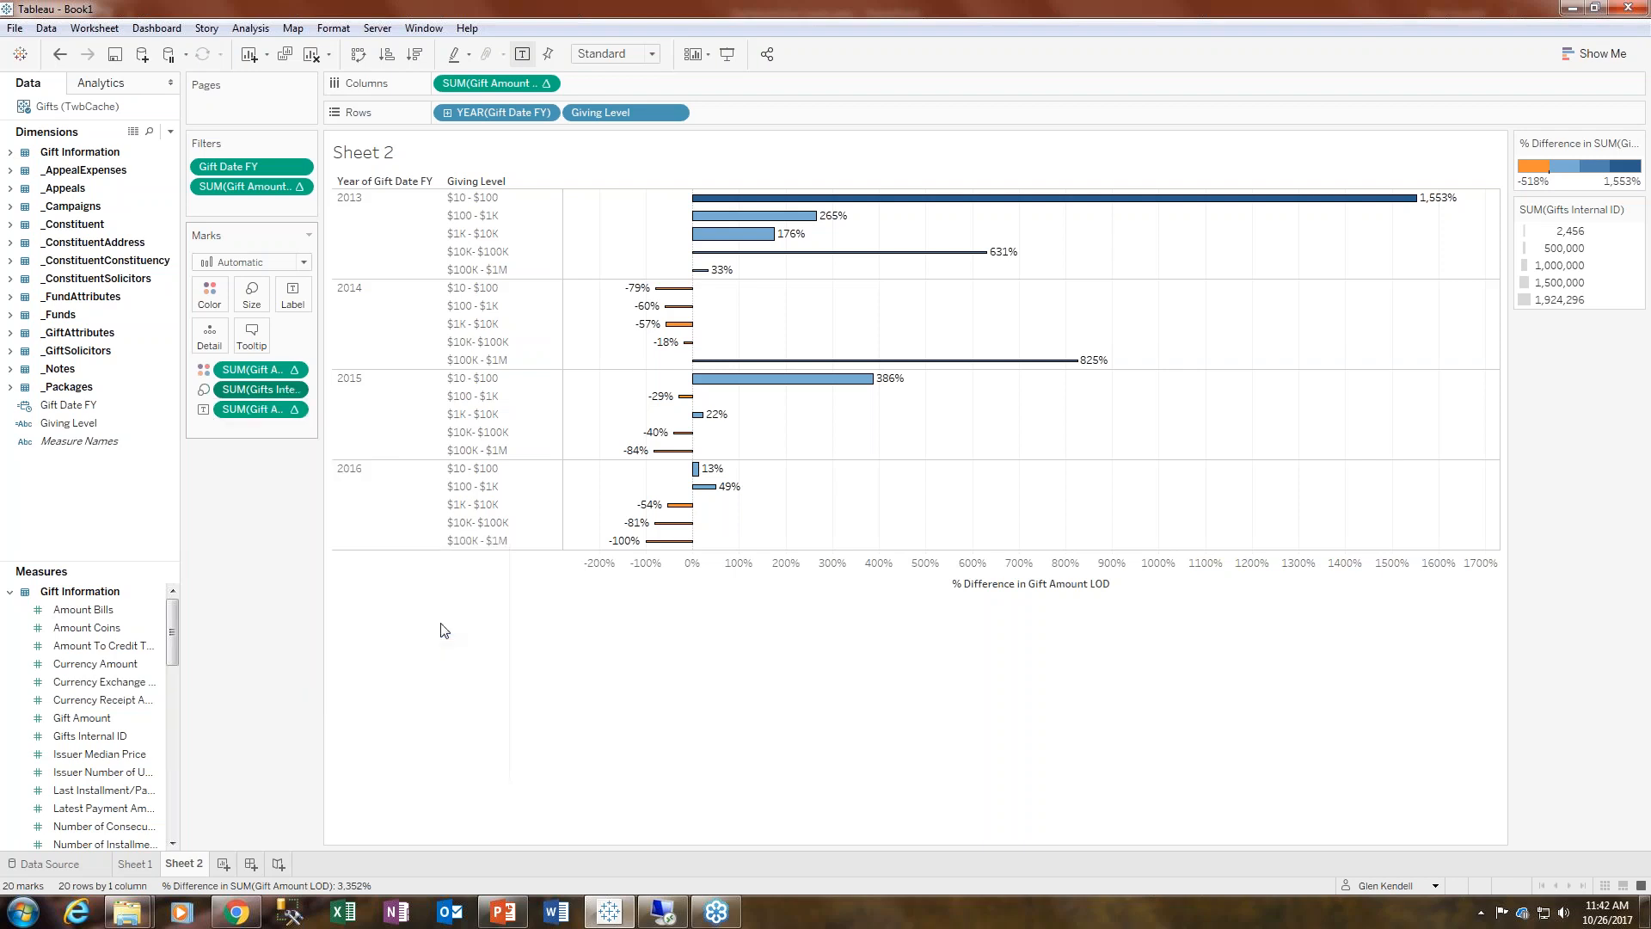
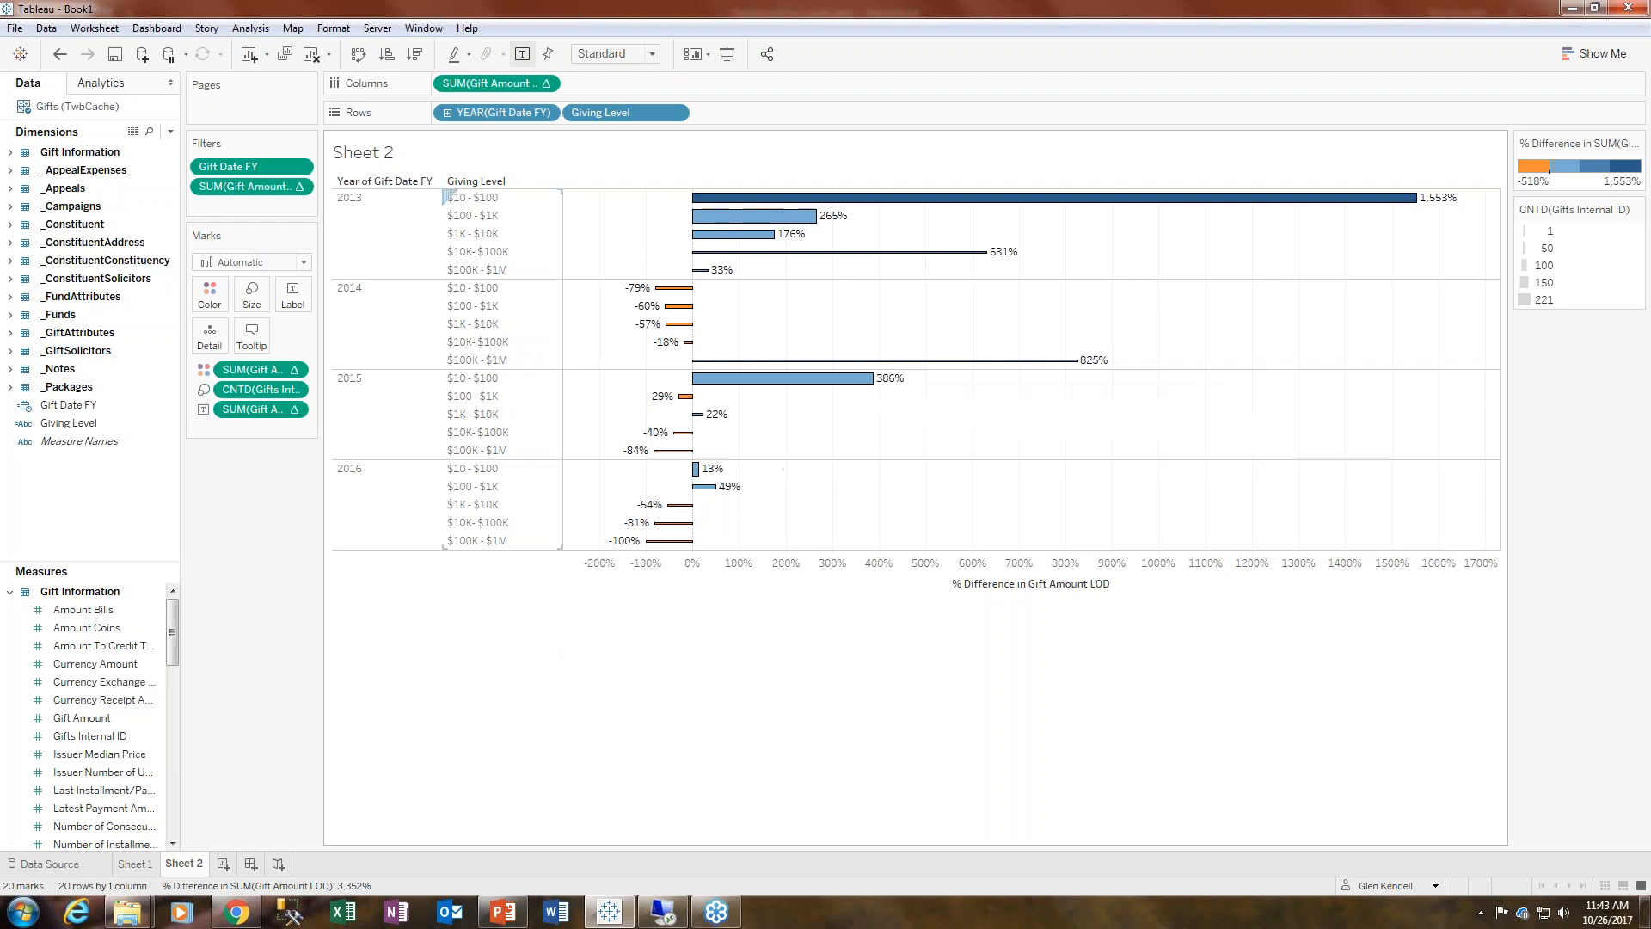
- Edit the bar tooltip: remove the Giving Level label and make the Giving Level field 16 pt orange
{"action": "left_click", "coordinate": [252, 334]}
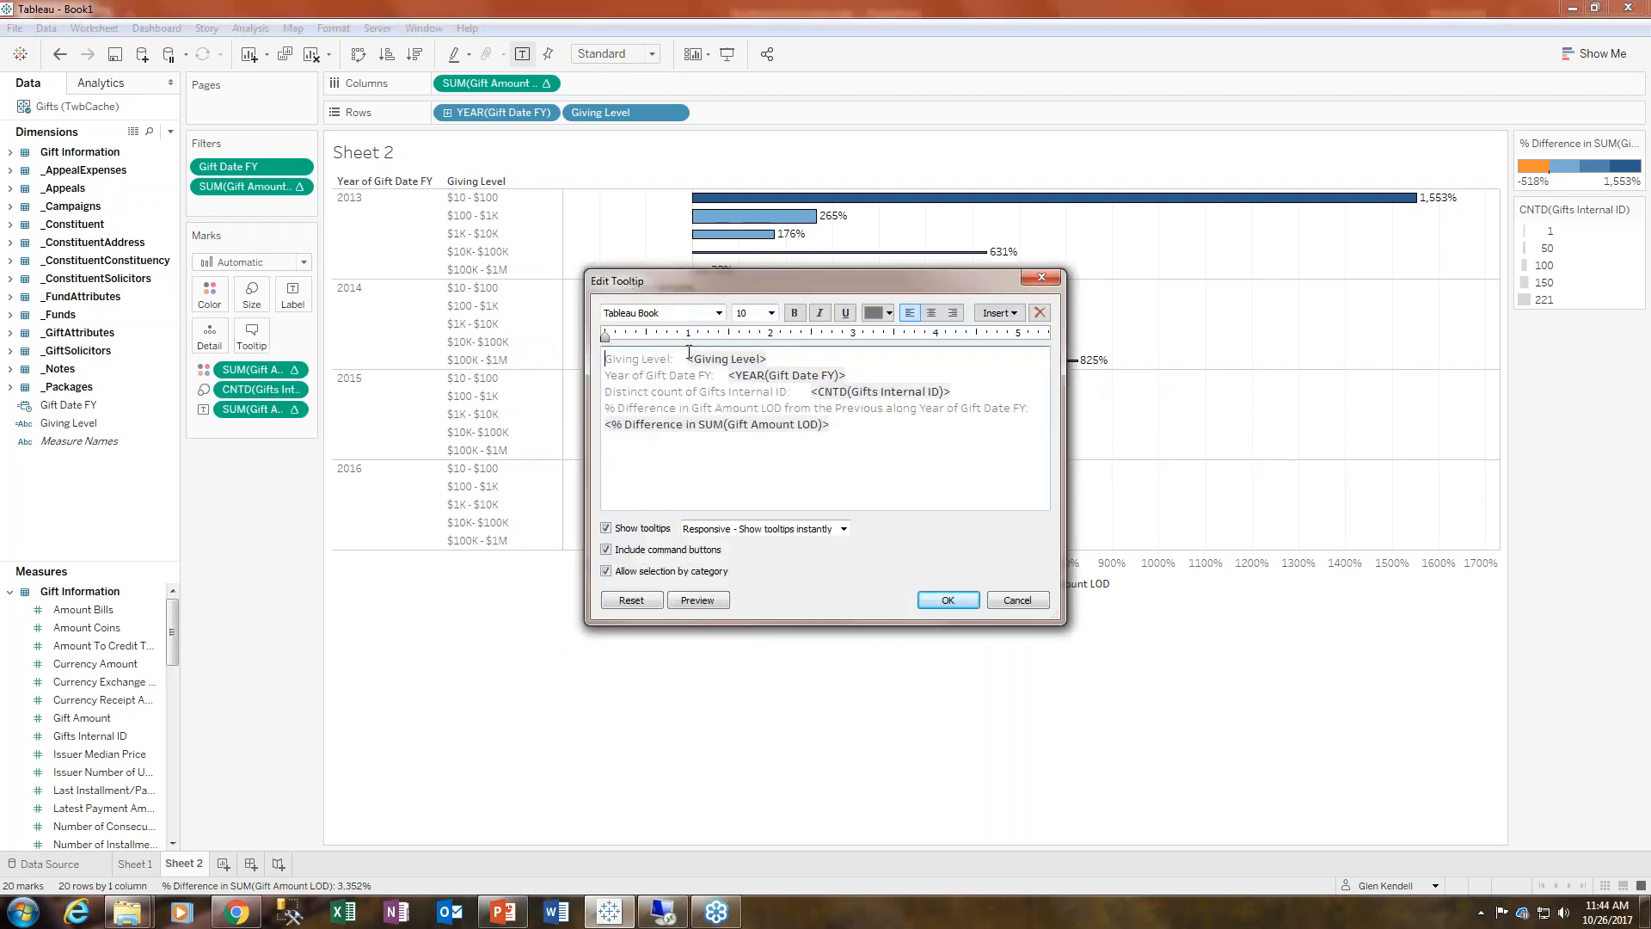
{"action": "left_click", "coordinate": [688, 358], "text": "shift"}
{"action": "key", "text": "Delete"}
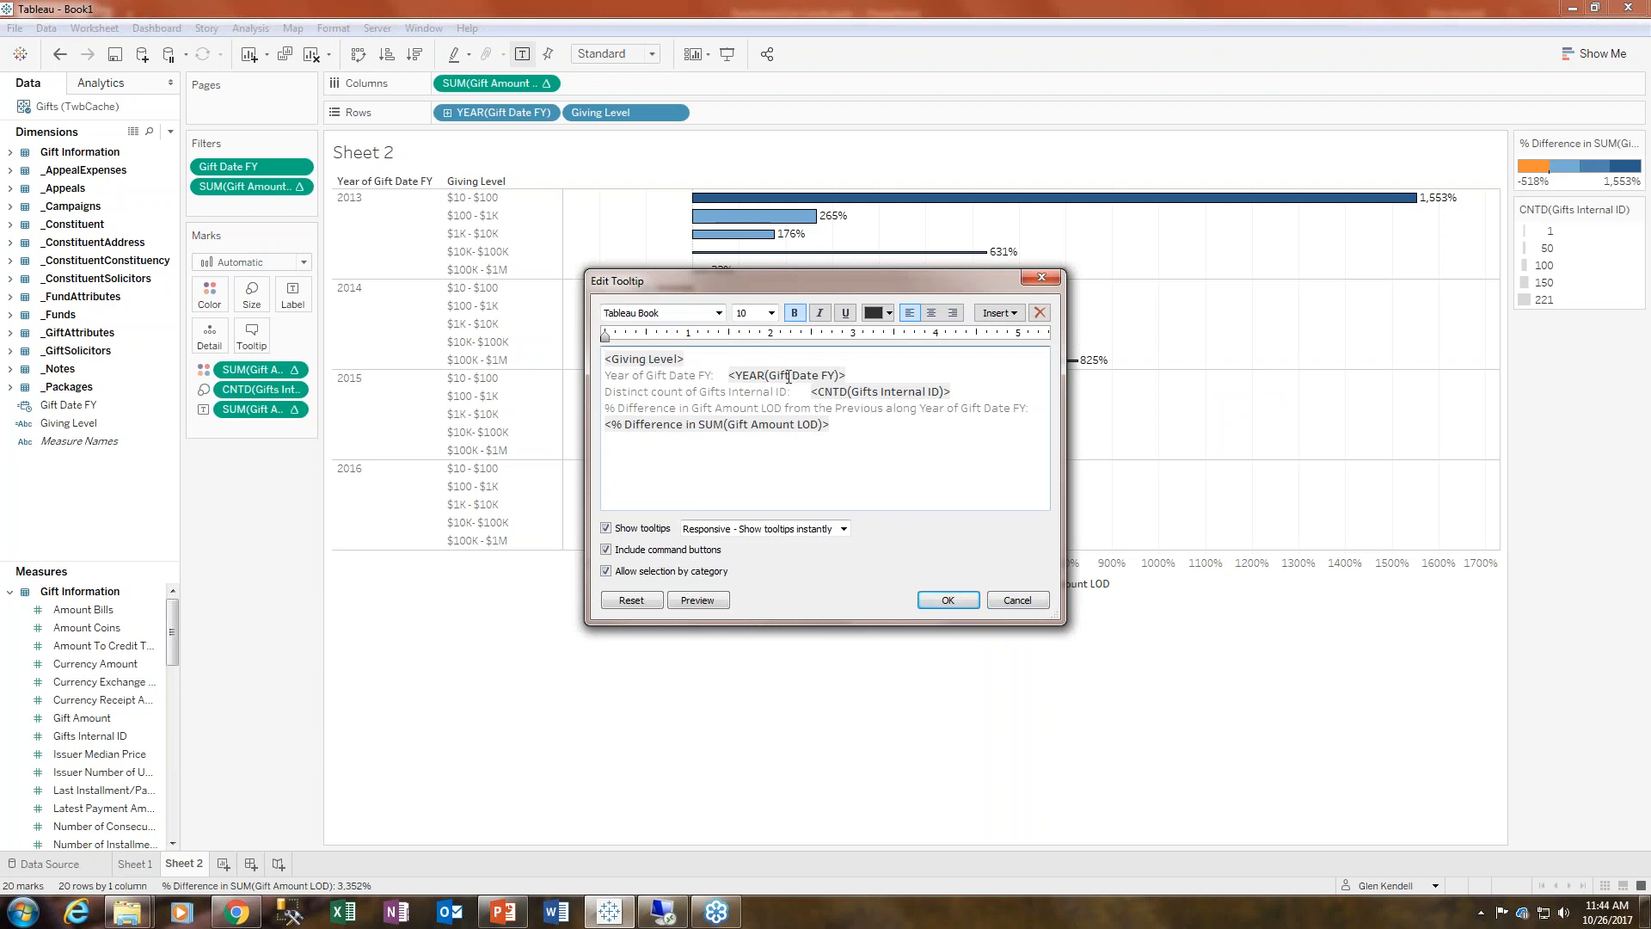
{"action": "left_click_drag", "start_coordinate": [685, 360], "coordinate": [604, 360]}
{"action": "left_click", "coordinate": [771, 313]}
{"action": "left_click", "coordinate": [746, 426]}
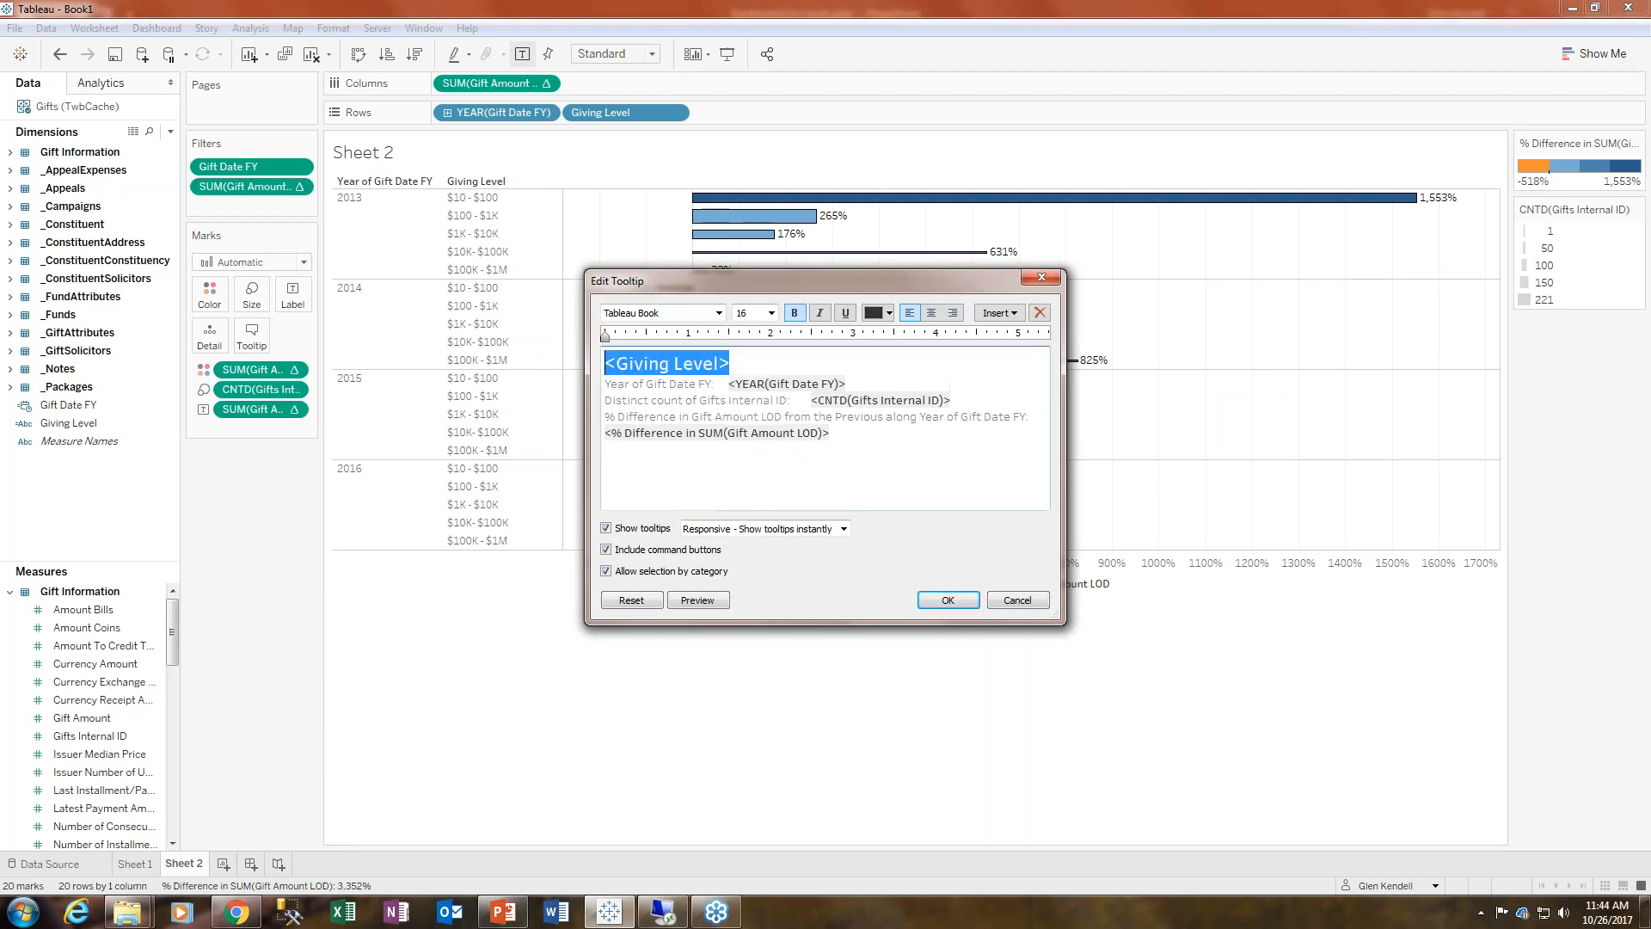
{"action": "left_click", "coordinate": [889, 313]}
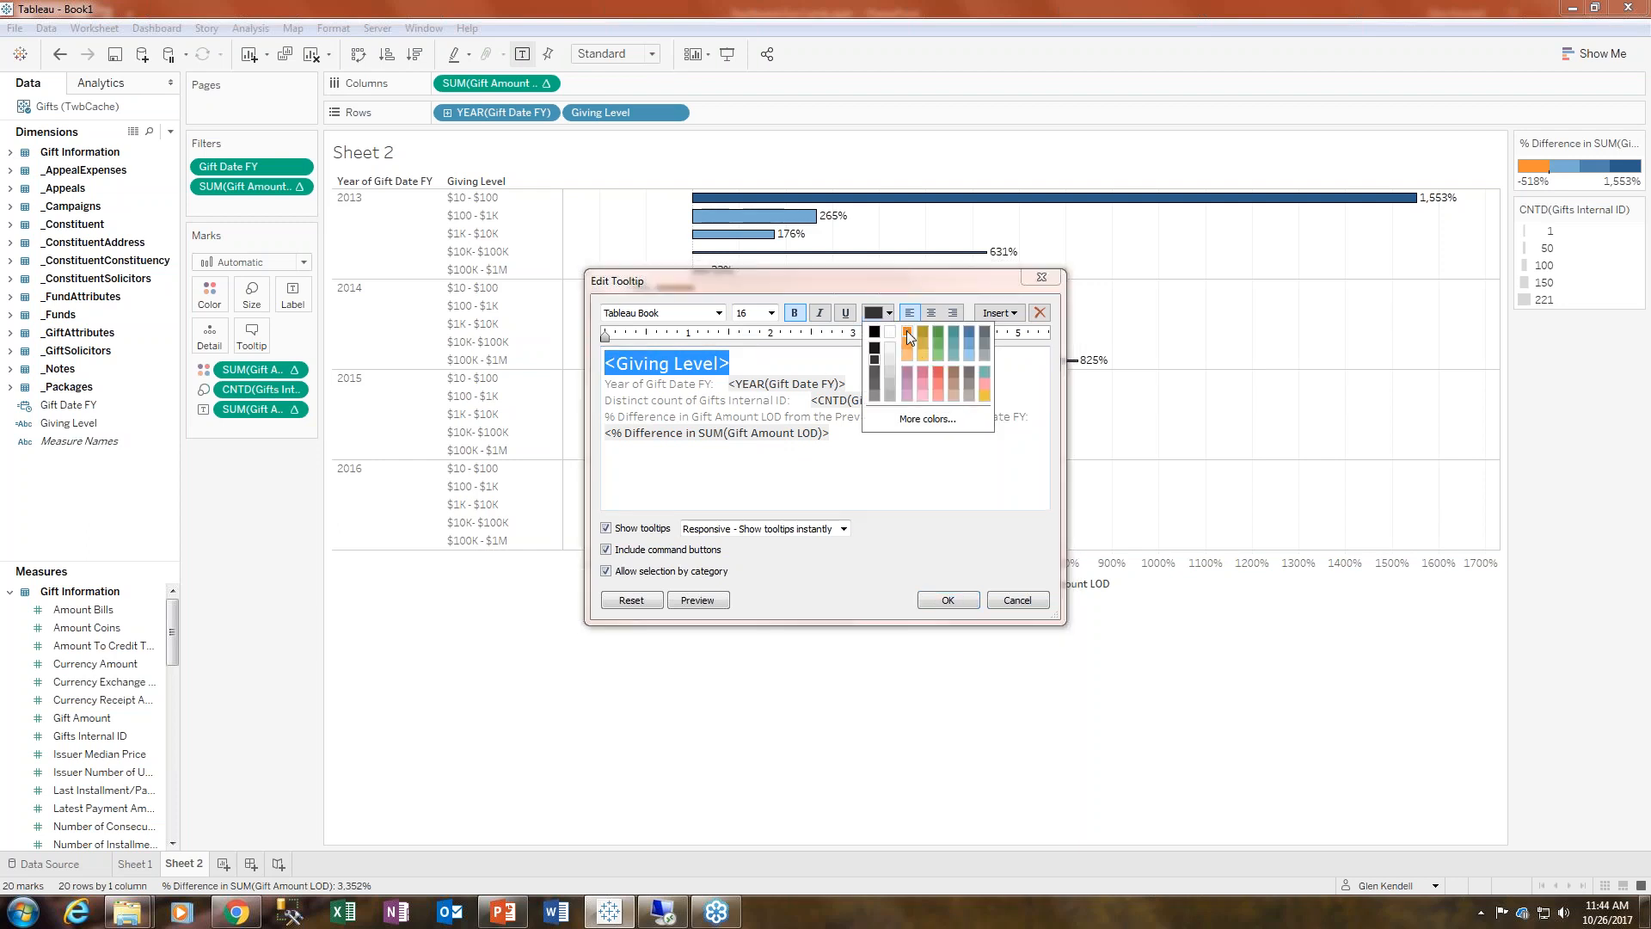
{"action": "left_click", "coordinate": [907, 342]}
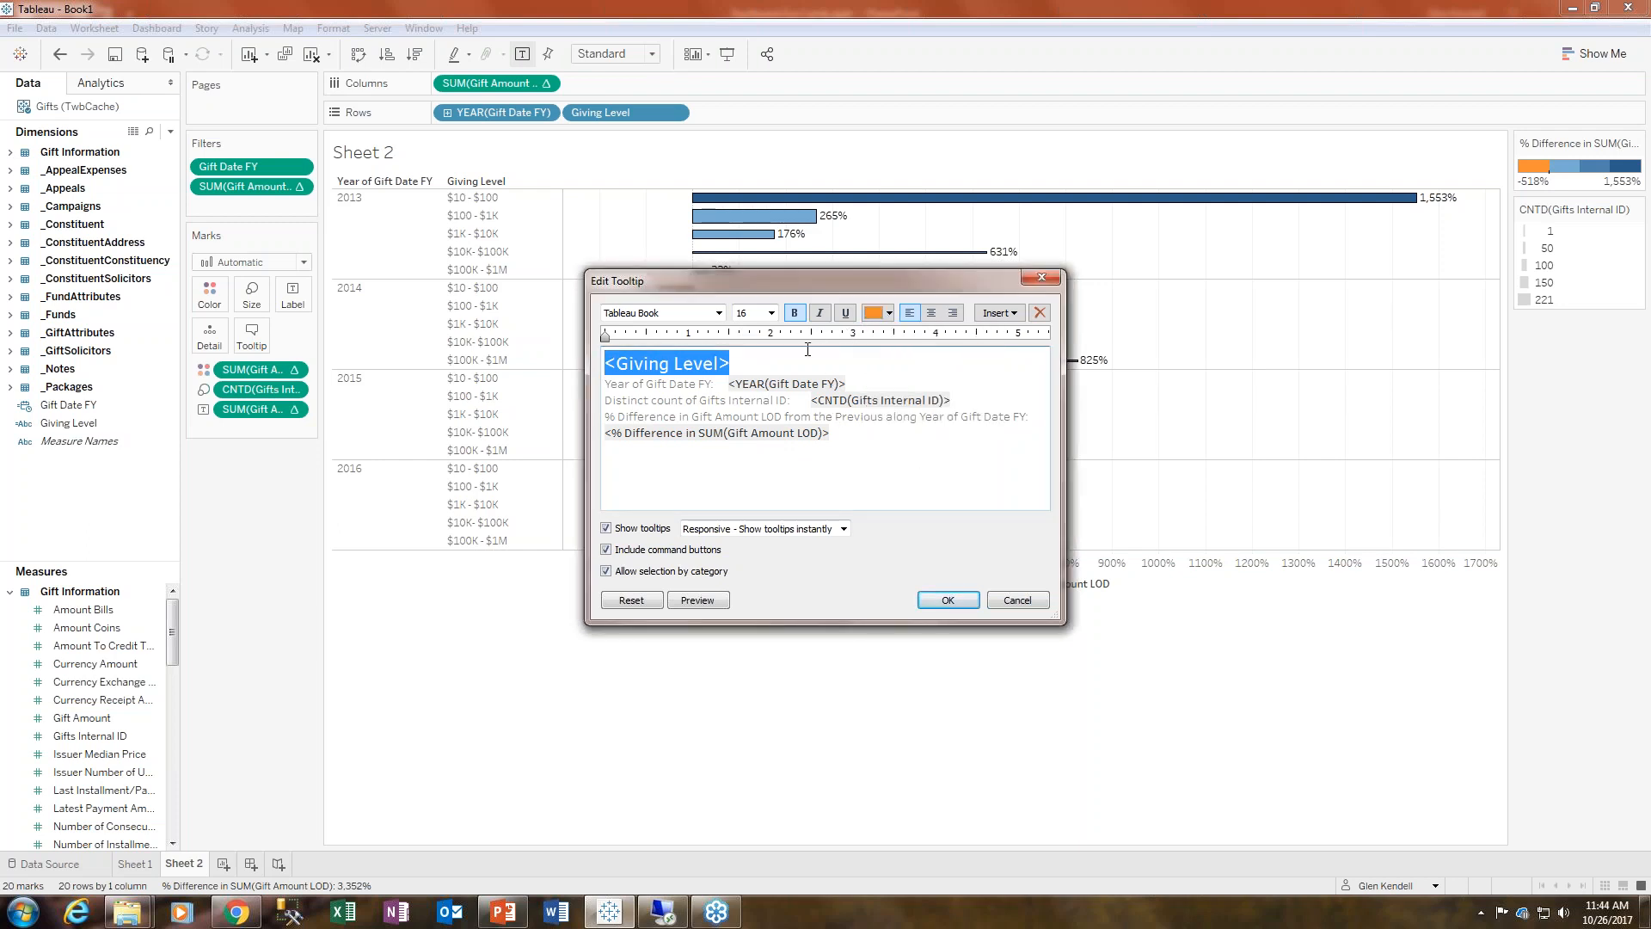
{"action": "left_click", "coordinate": [948, 599]}
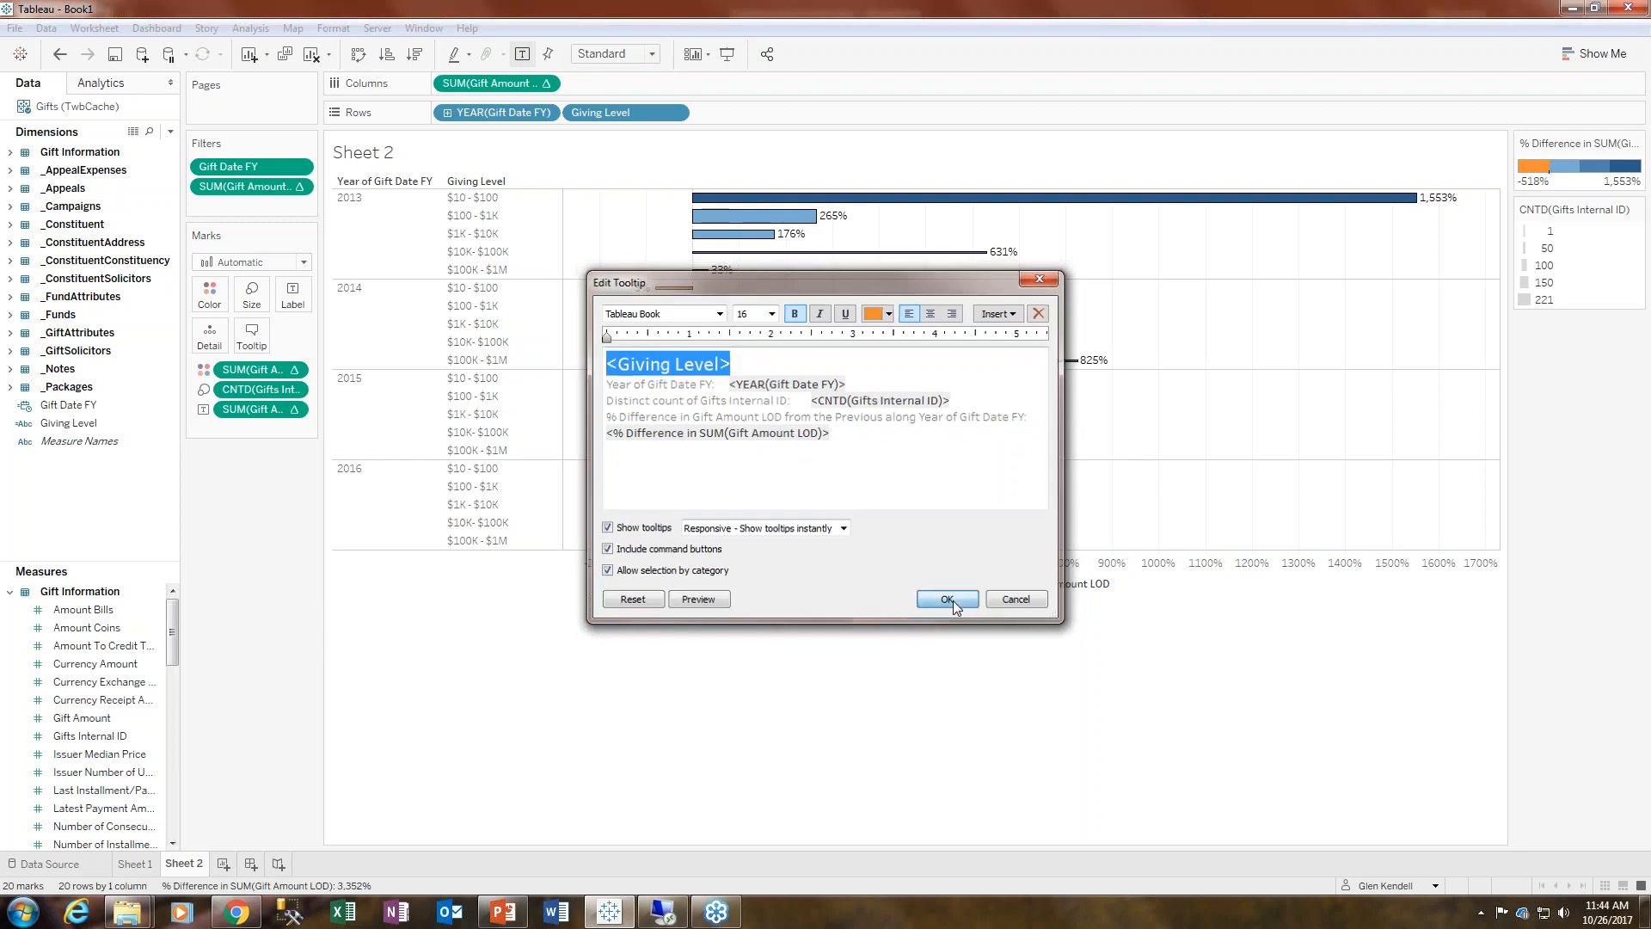
{"action": "mouse_move", "coordinate": [792, 218]}
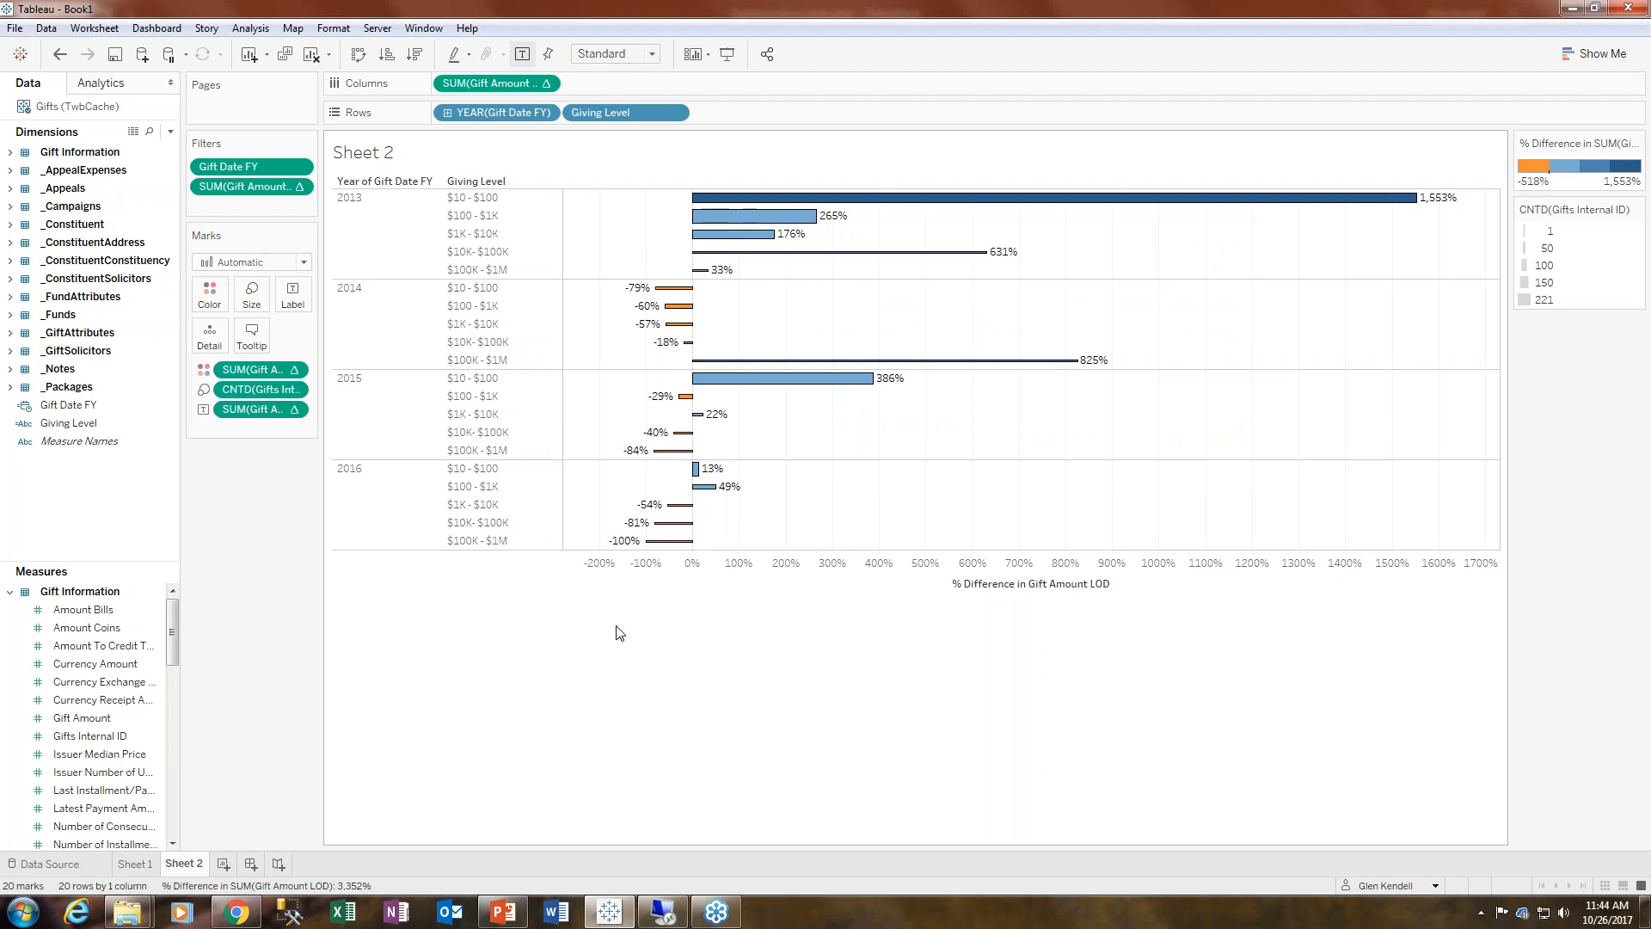
- Undo the last three changes, including the tooltip edit and the Gifts Internal ID size encoding
{"action": "left_click", "coordinate": [54, 65]}
{"action": "left_click", "coordinate": [53, 60]}
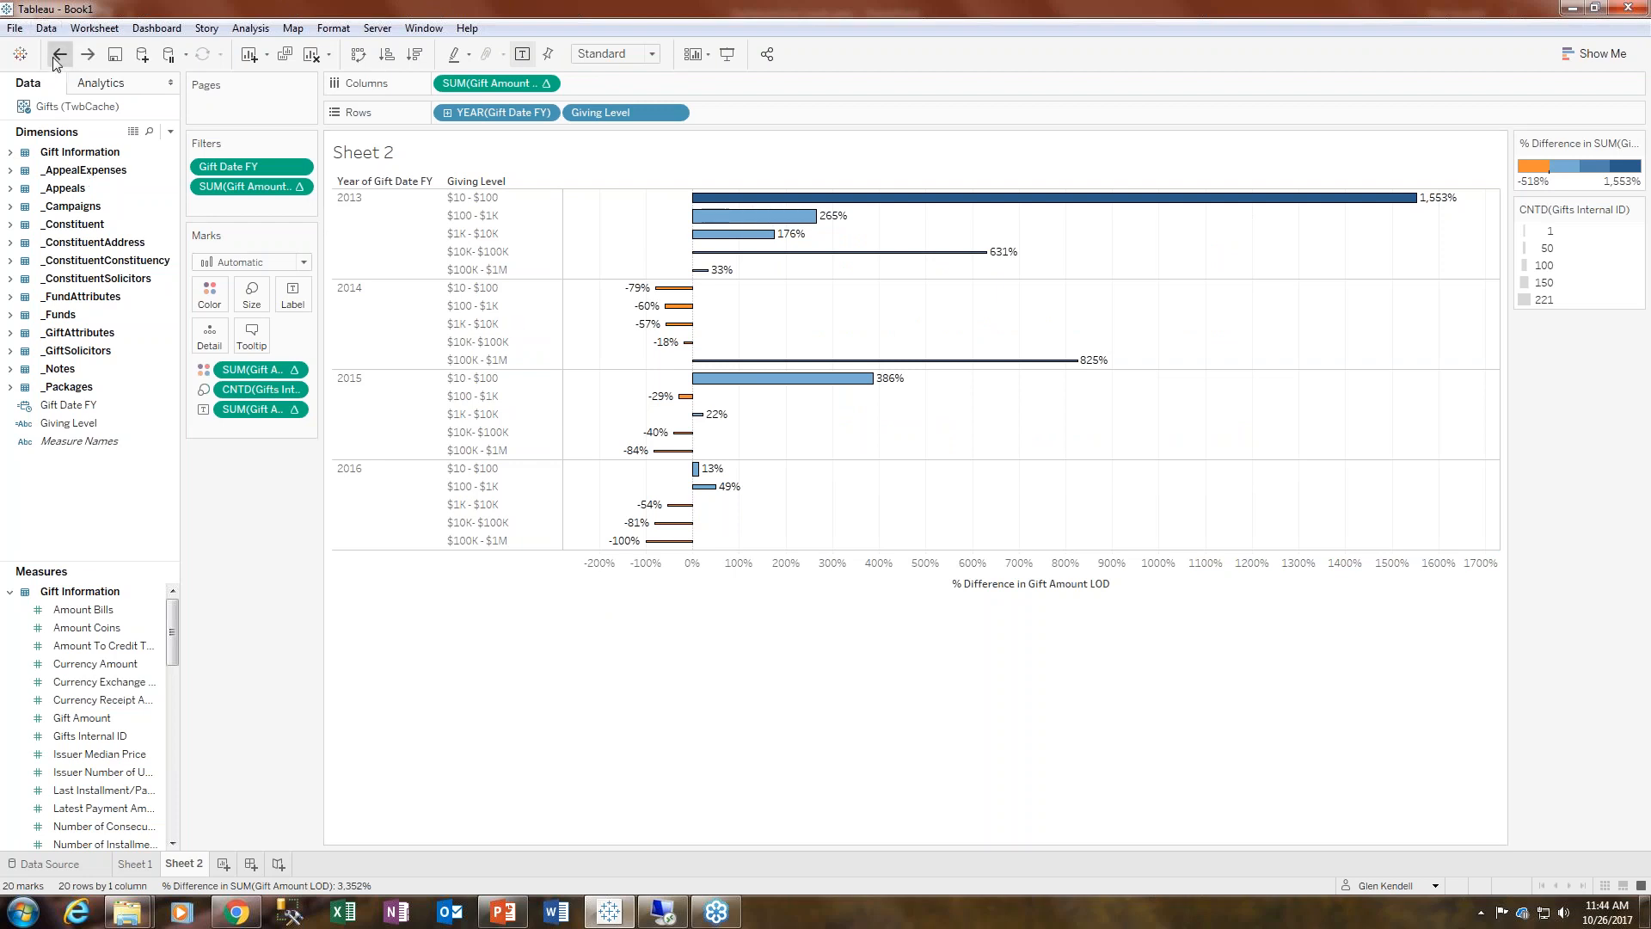
{"action": "left_click", "coordinate": [53, 60]}
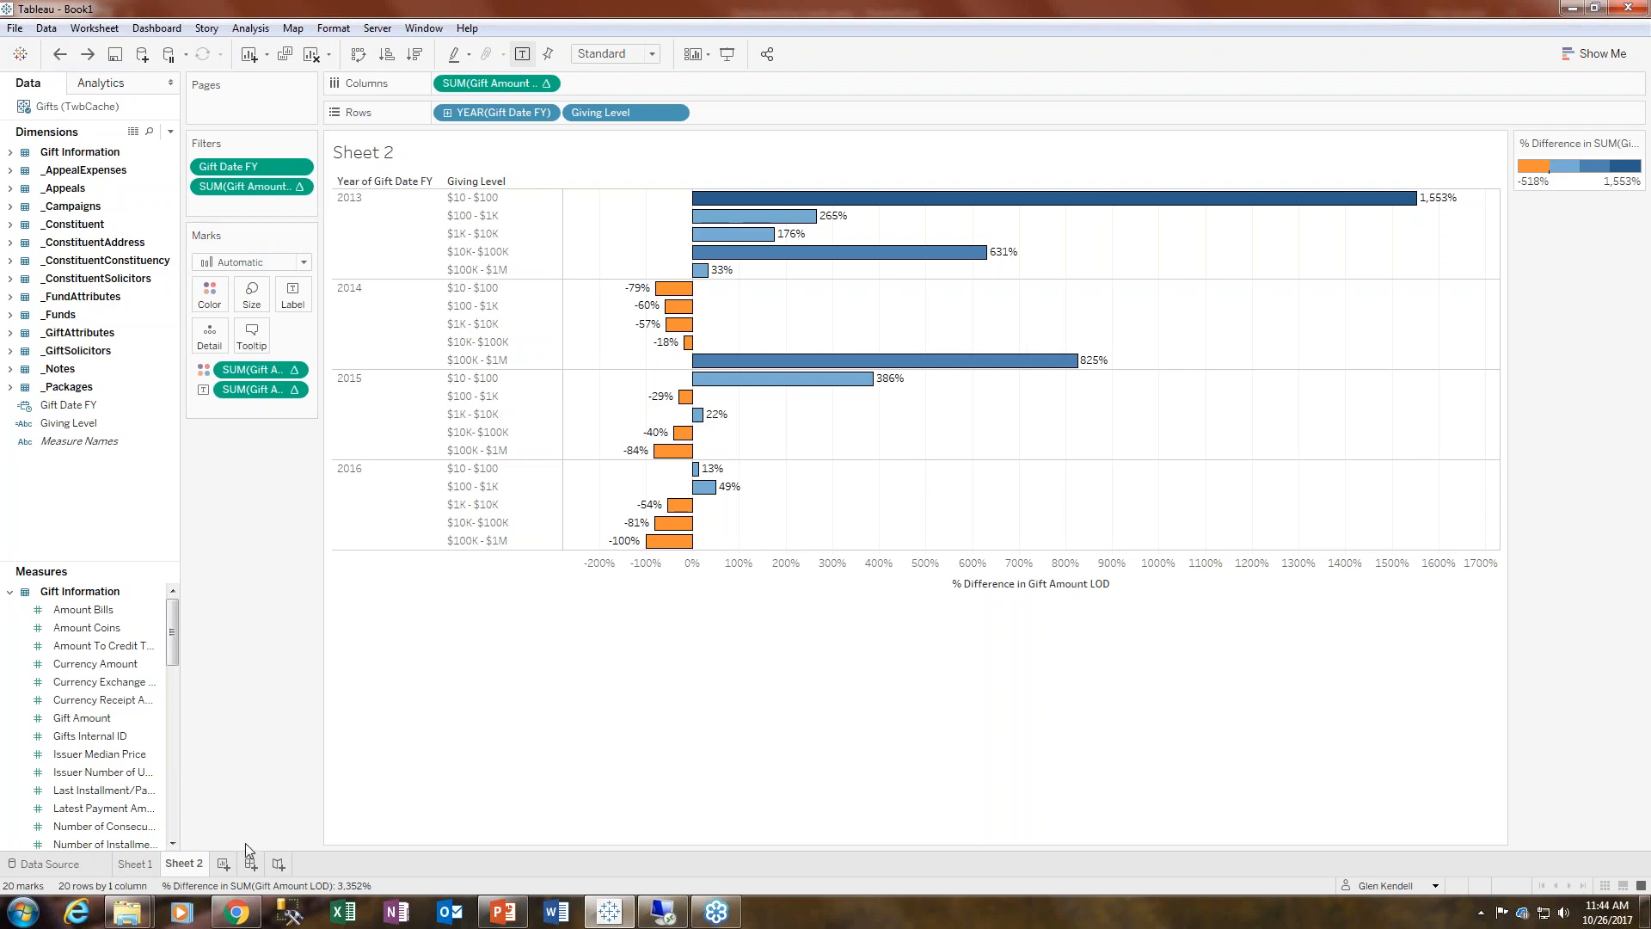
- Add a new blank worksheet to the workbook
{"action": "left_click", "coordinate": [222, 864]}
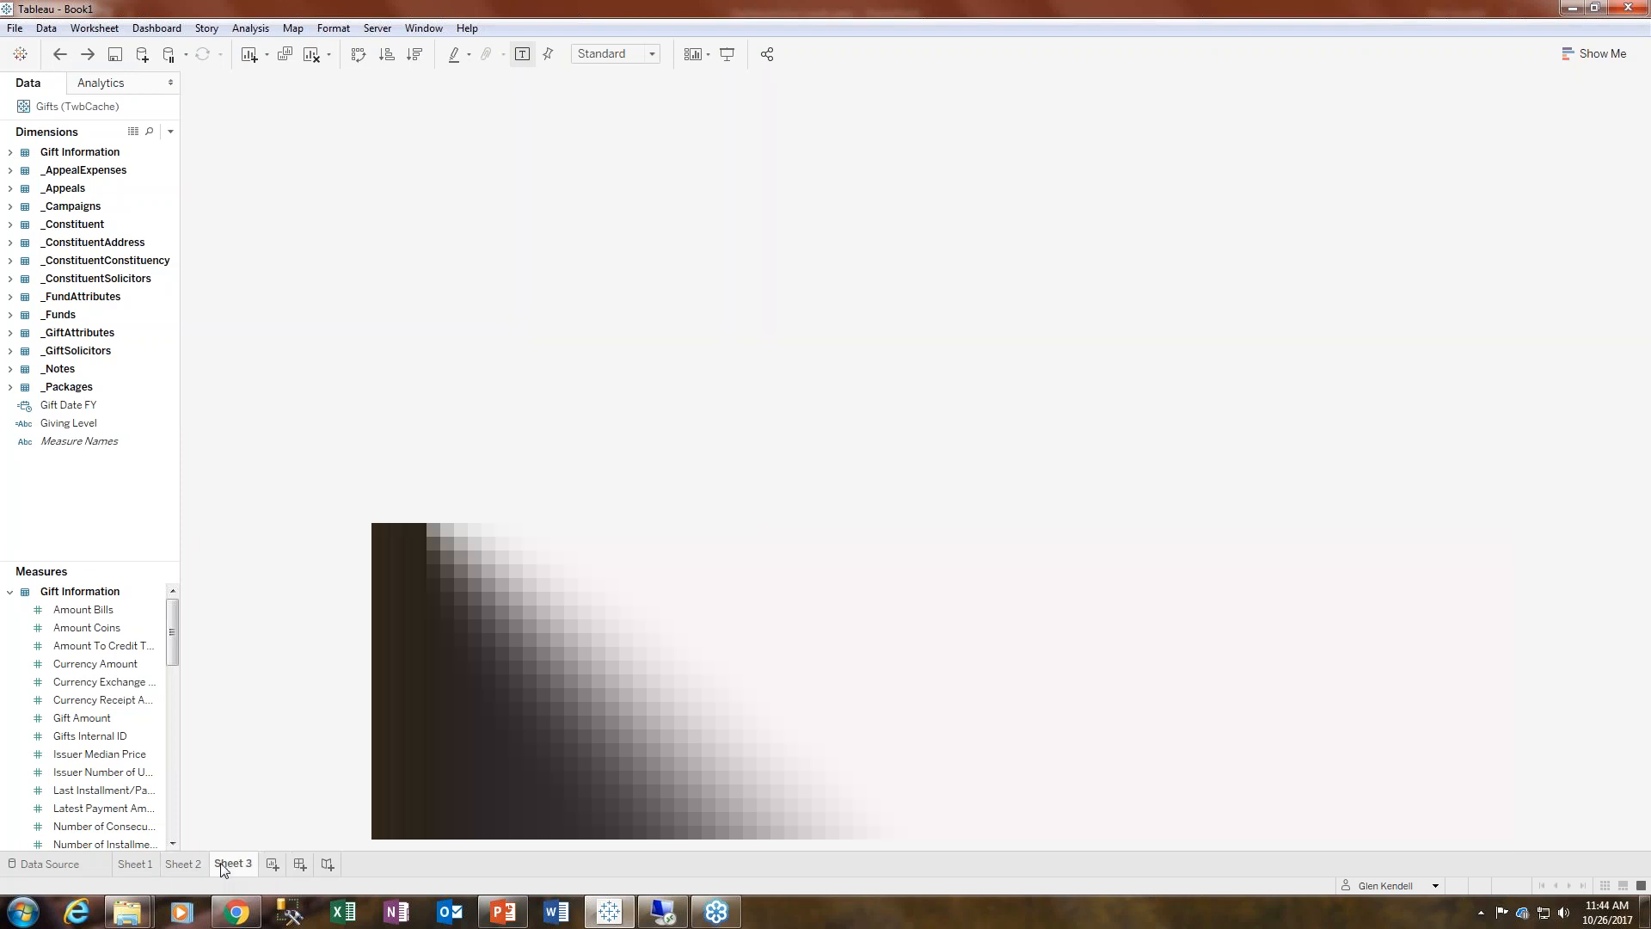
{"action": "left_click", "coordinate": [13, 28]}
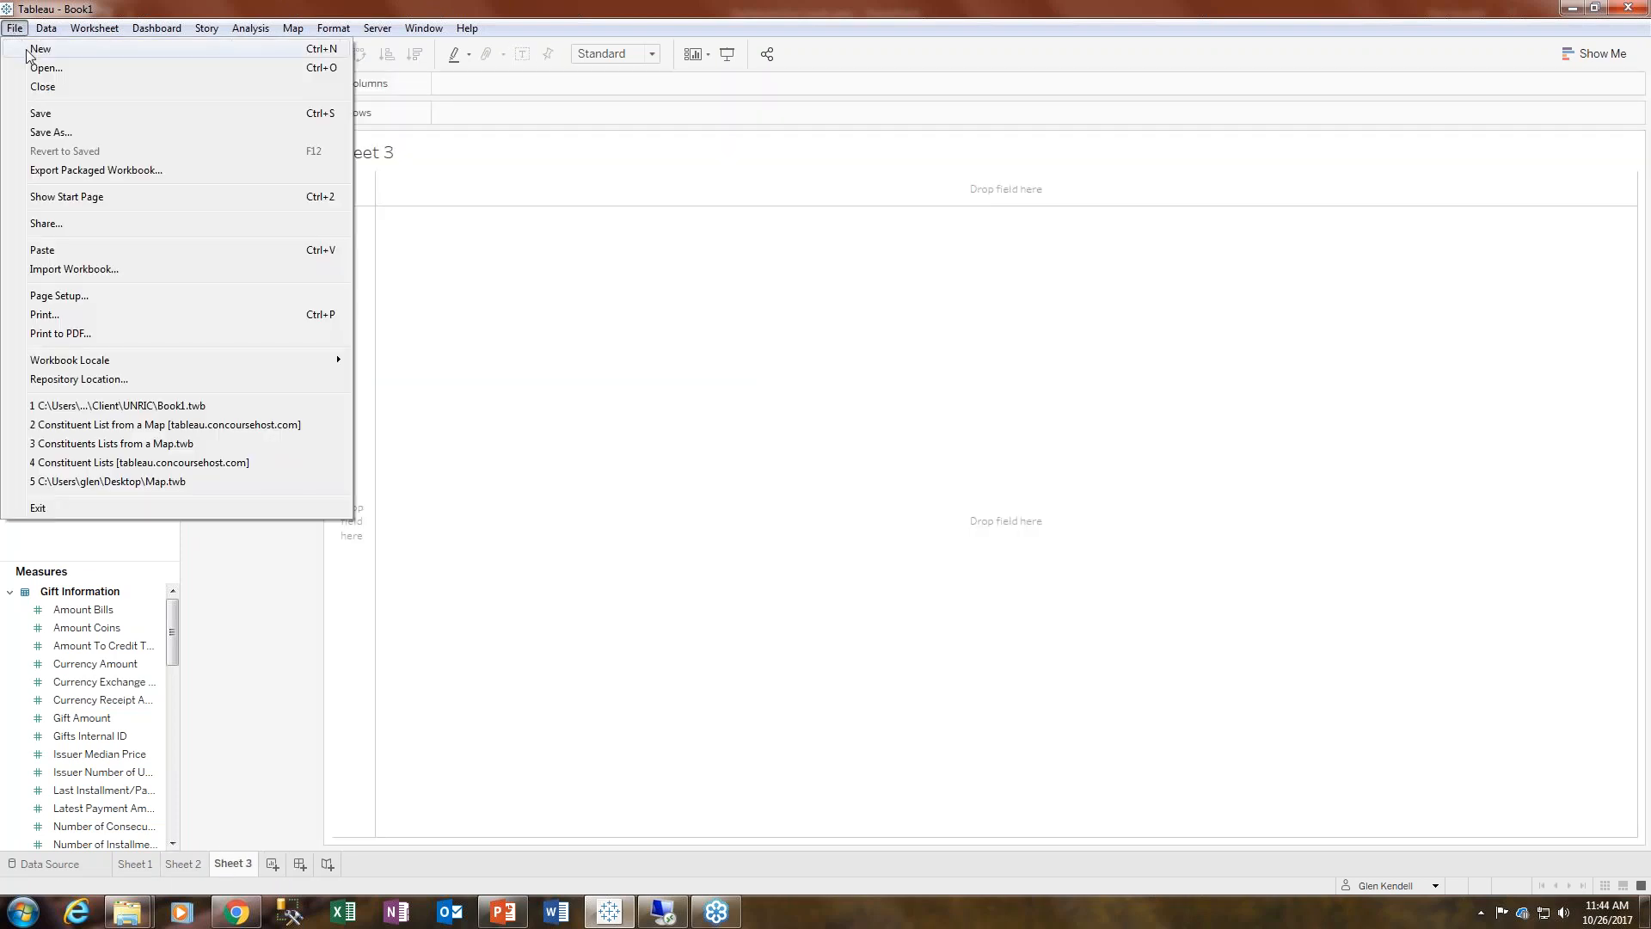
{"action": "left_click", "coordinate": [23, 911]}
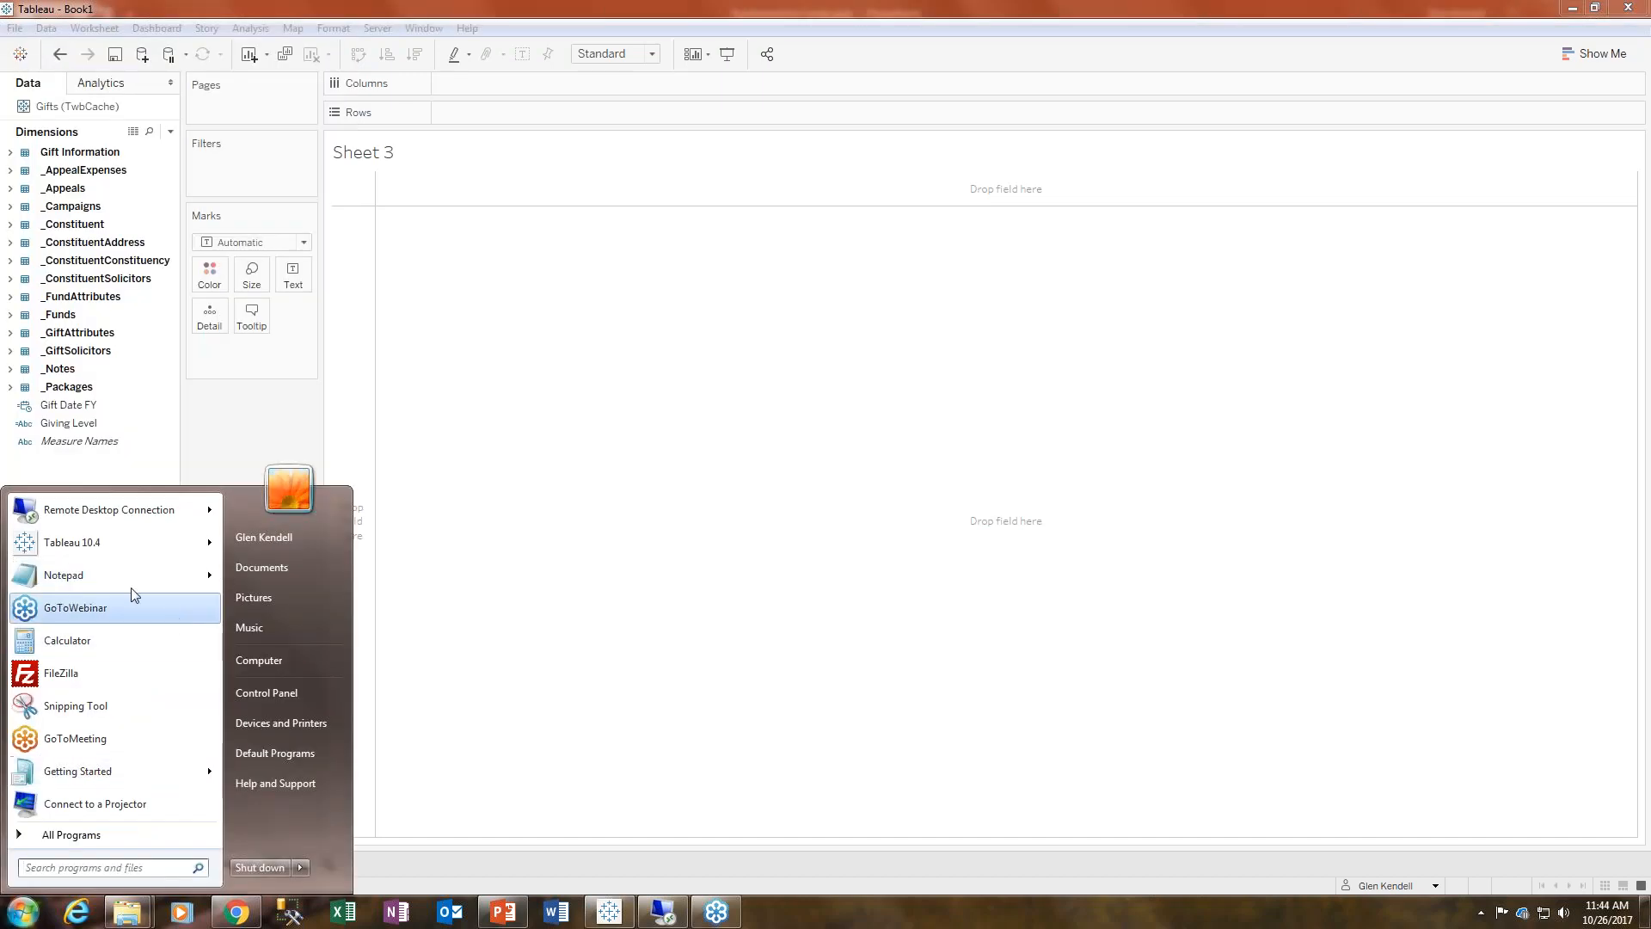
{"action": "left_click", "coordinate": [97, 568]}
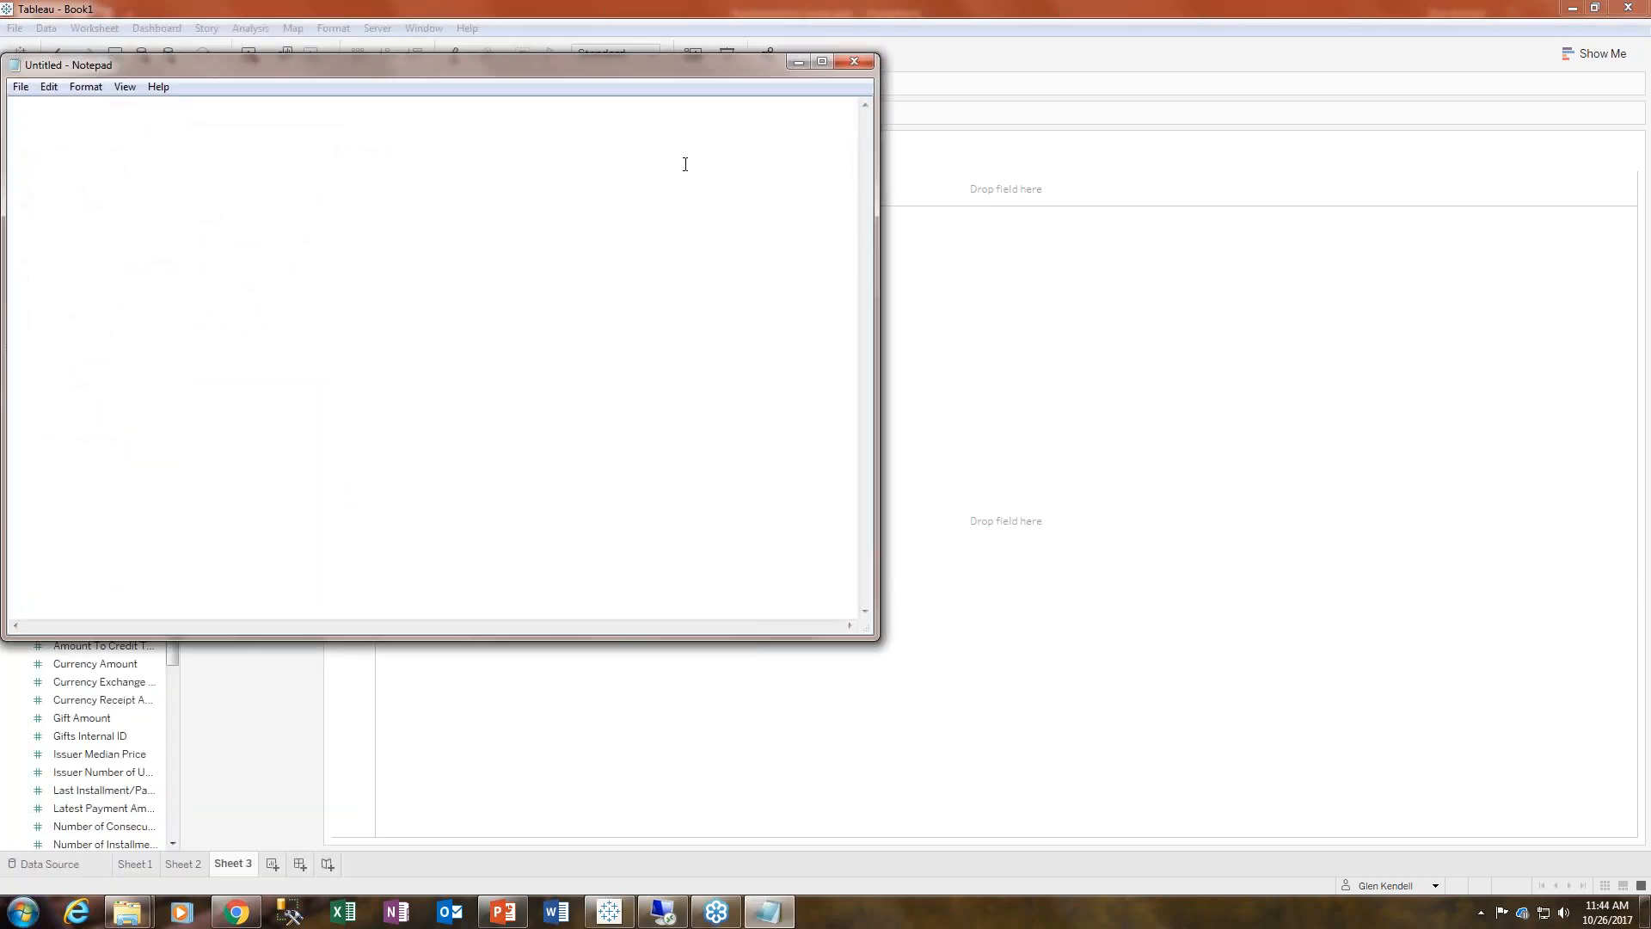
{"action": "left_click", "coordinate": [858, 59]}
- Launch a second Tableau 10.4 window and start a new Excel file connection
{"action": "left_click", "coordinate": [24, 912]}
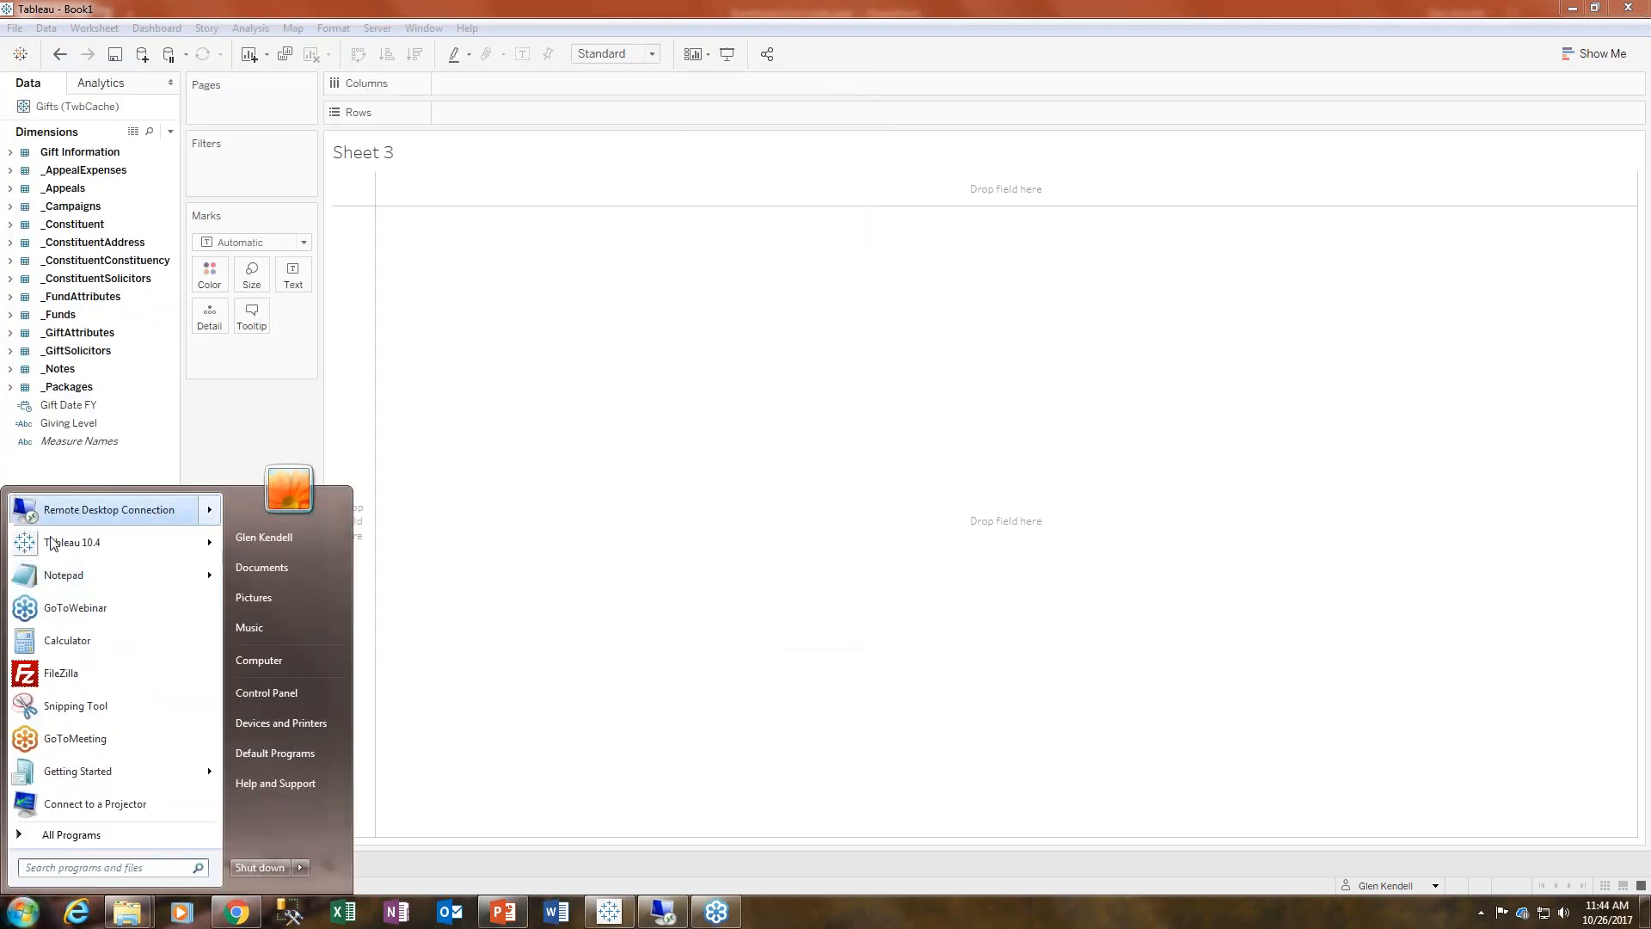
{"action": "left_click", "coordinate": [53, 544]}
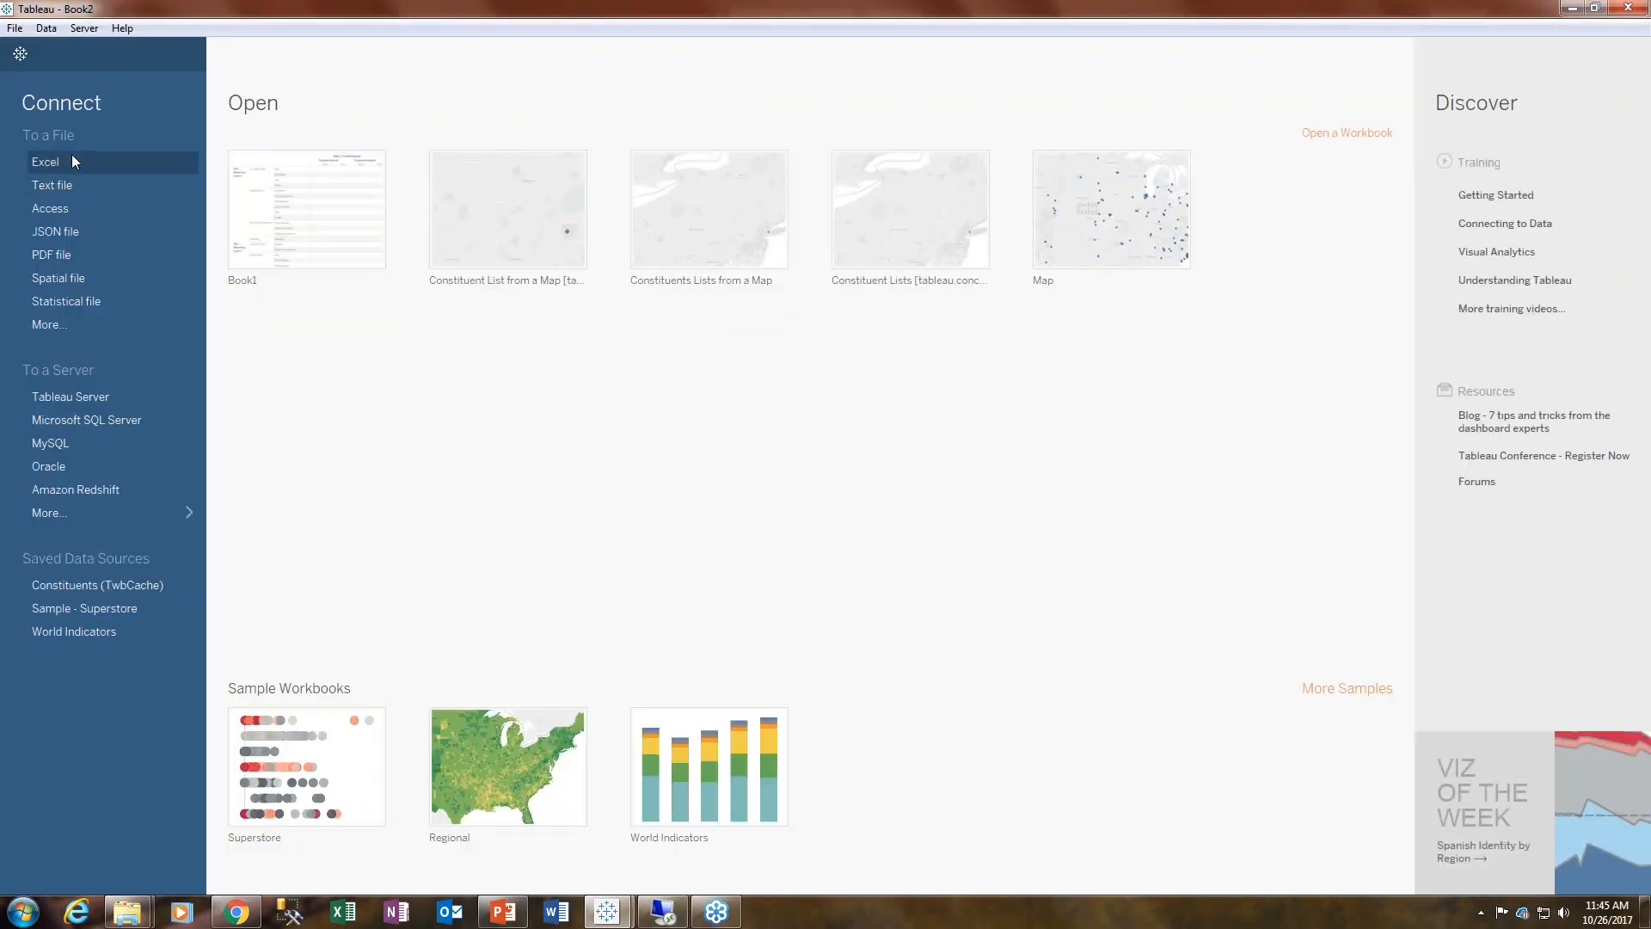
{"action": "left_click", "coordinate": [66, 160]}
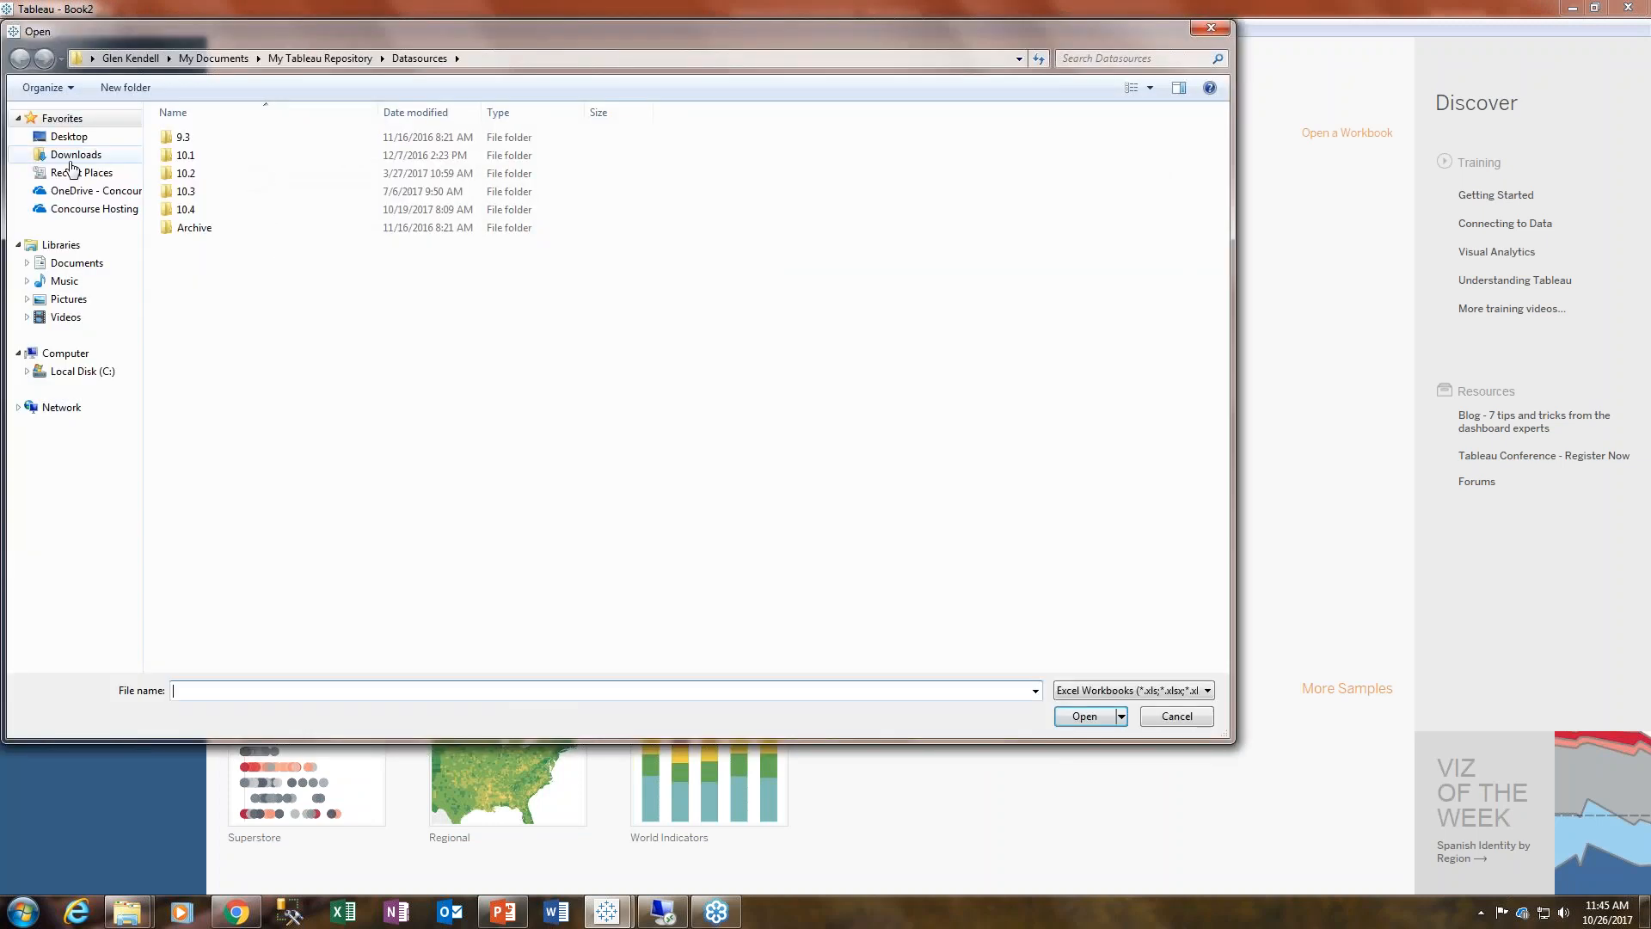
- Open State_Tiles.xlsx from the Concourse Hosting Marketing - Documents > Webinars > 10_26 - Dashboards folder
{"action": "left_click", "coordinate": [86, 190]}
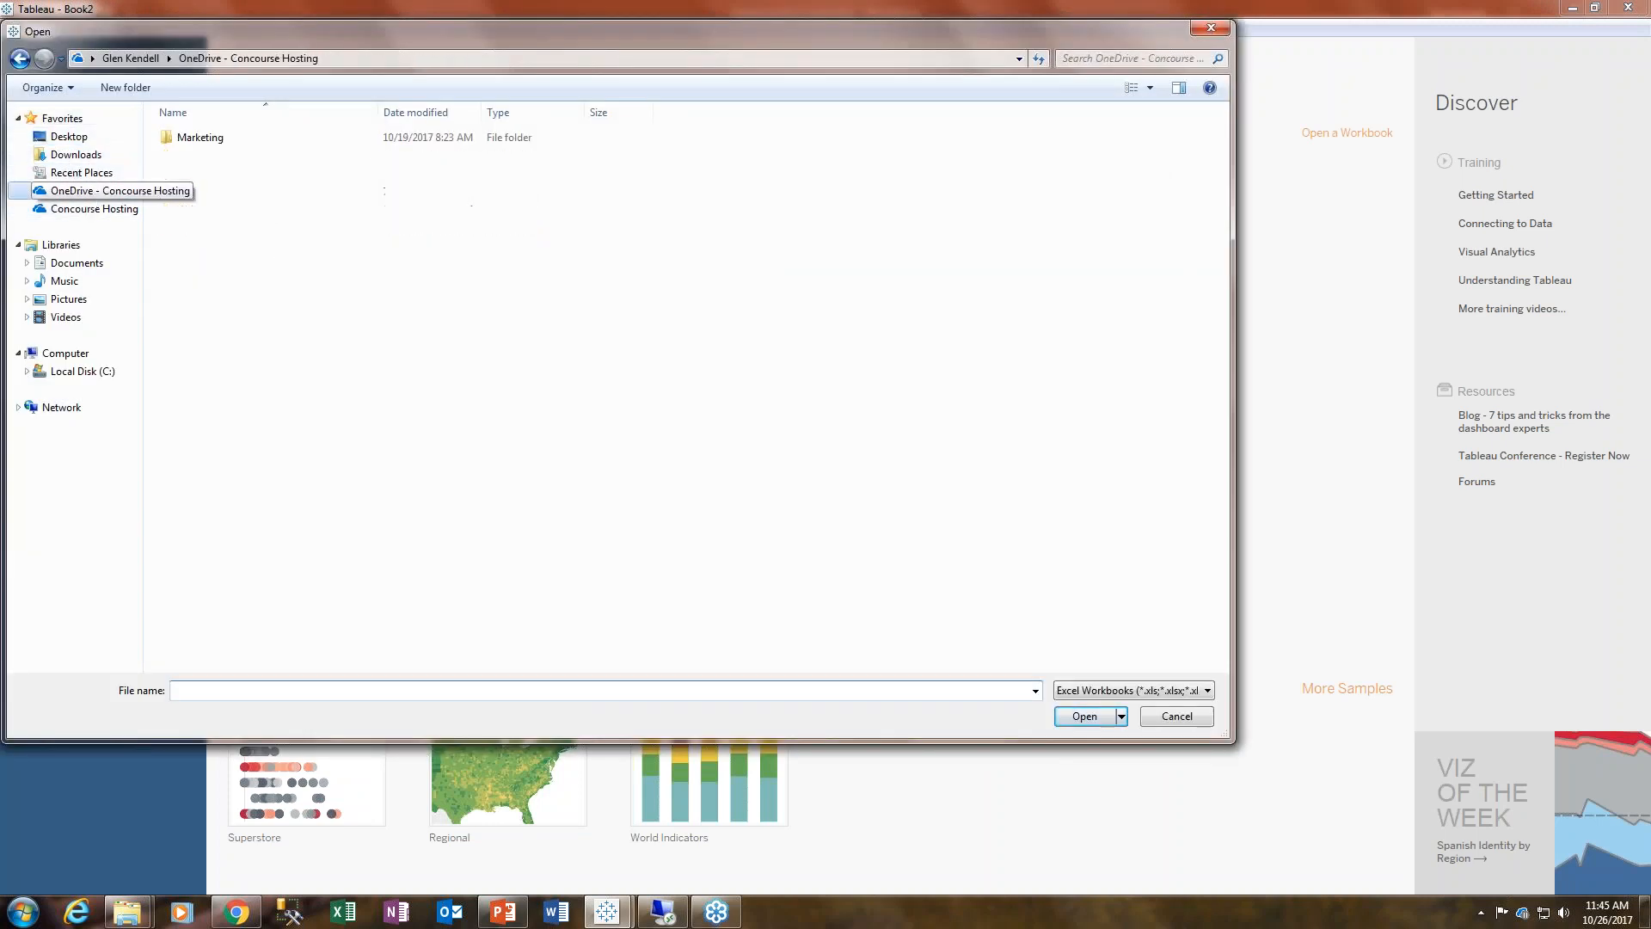
{"action": "left_click", "coordinate": [116, 209]}
{"action": "double_click", "coordinate": [216, 140]}
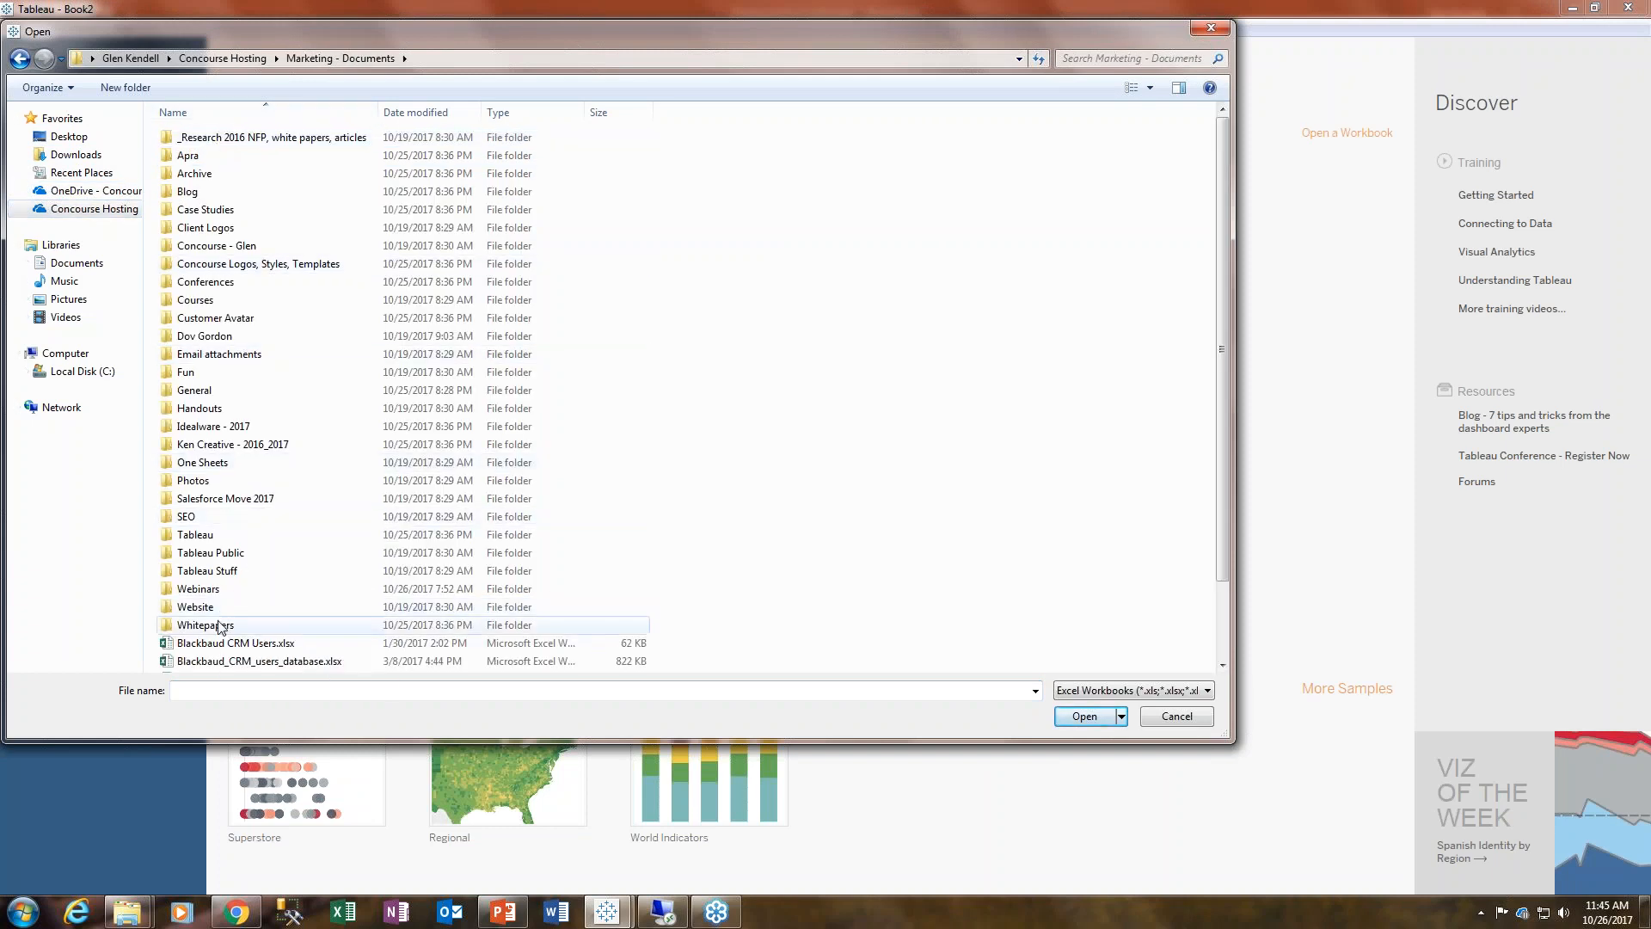
{"action": "double_click", "coordinate": [198, 589]}
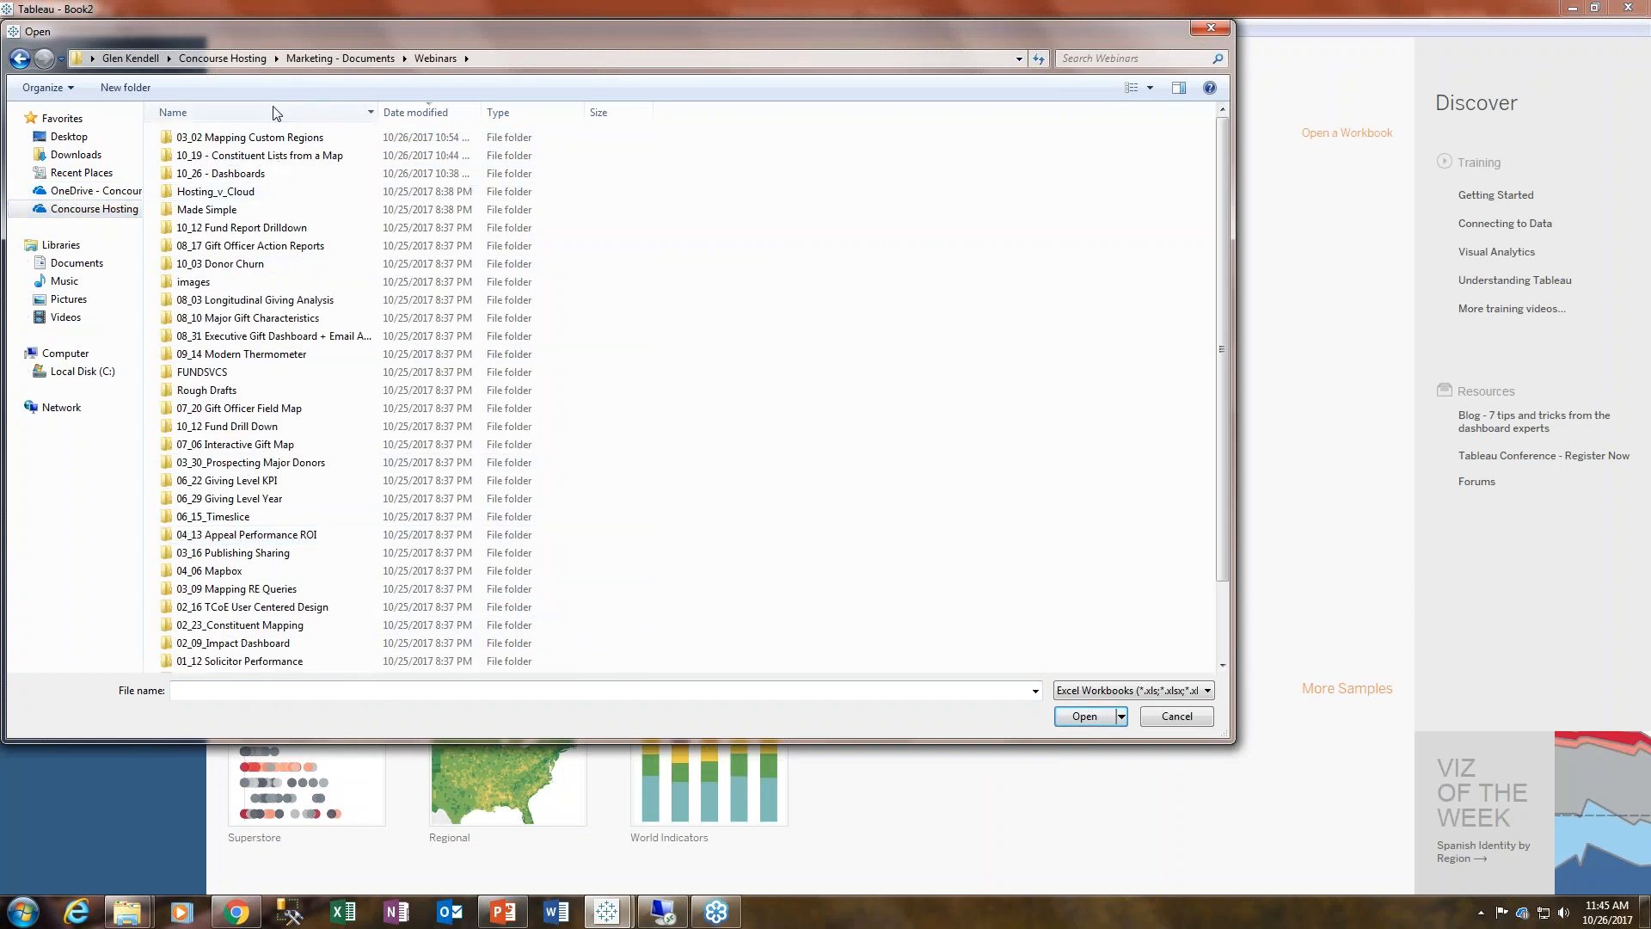
{"action": "left_click", "coordinate": [421, 113]}
{"action": "left_click", "coordinate": [422, 112]}
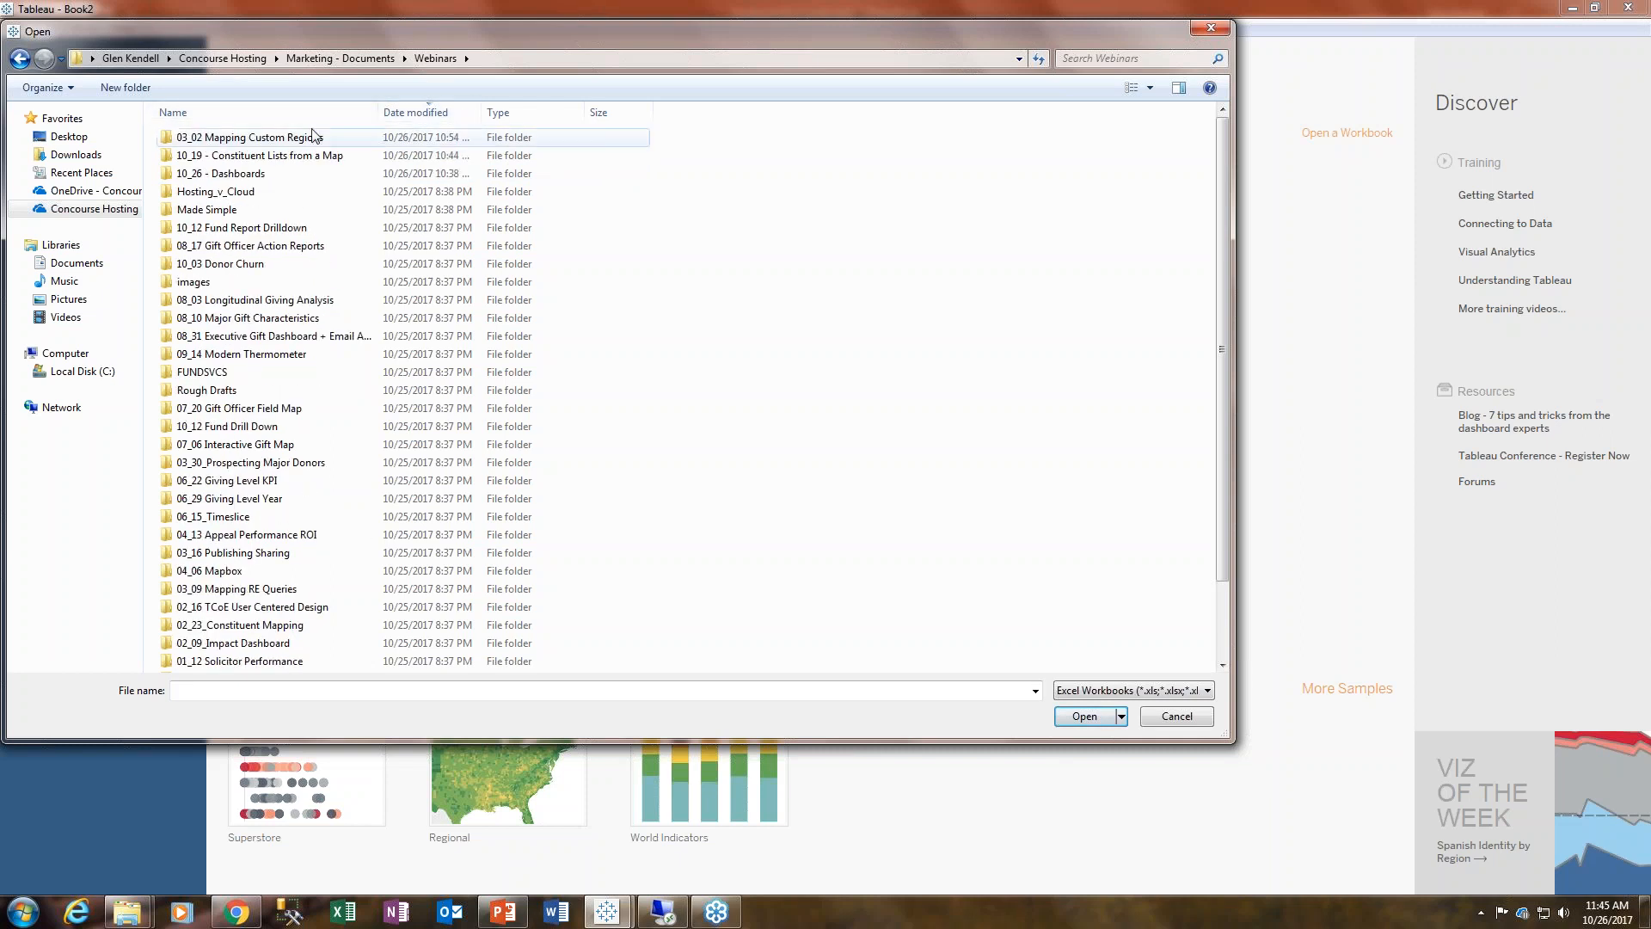
{"action": "scroll", "coordinate": [315, 534], "scroll_direction": "down", "scroll_amount": 1}
{"action": "scroll", "coordinate": [314, 536], "scroll_direction": "up", "scroll_amount": 1}
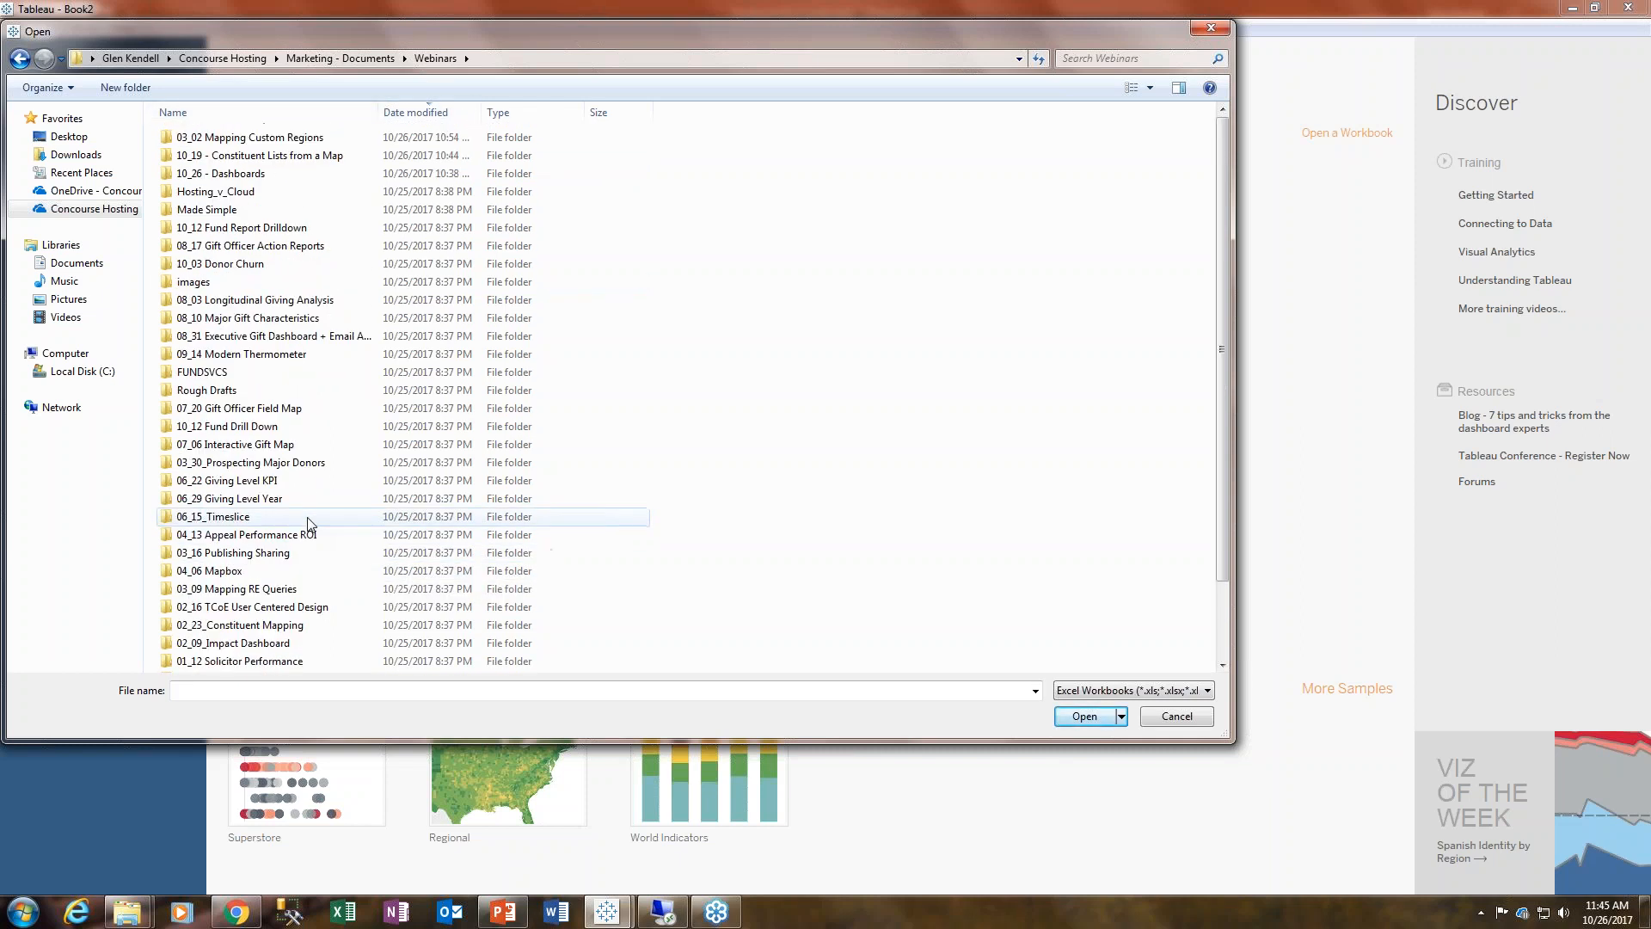
{"action": "double_click", "coordinate": [274, 176]}
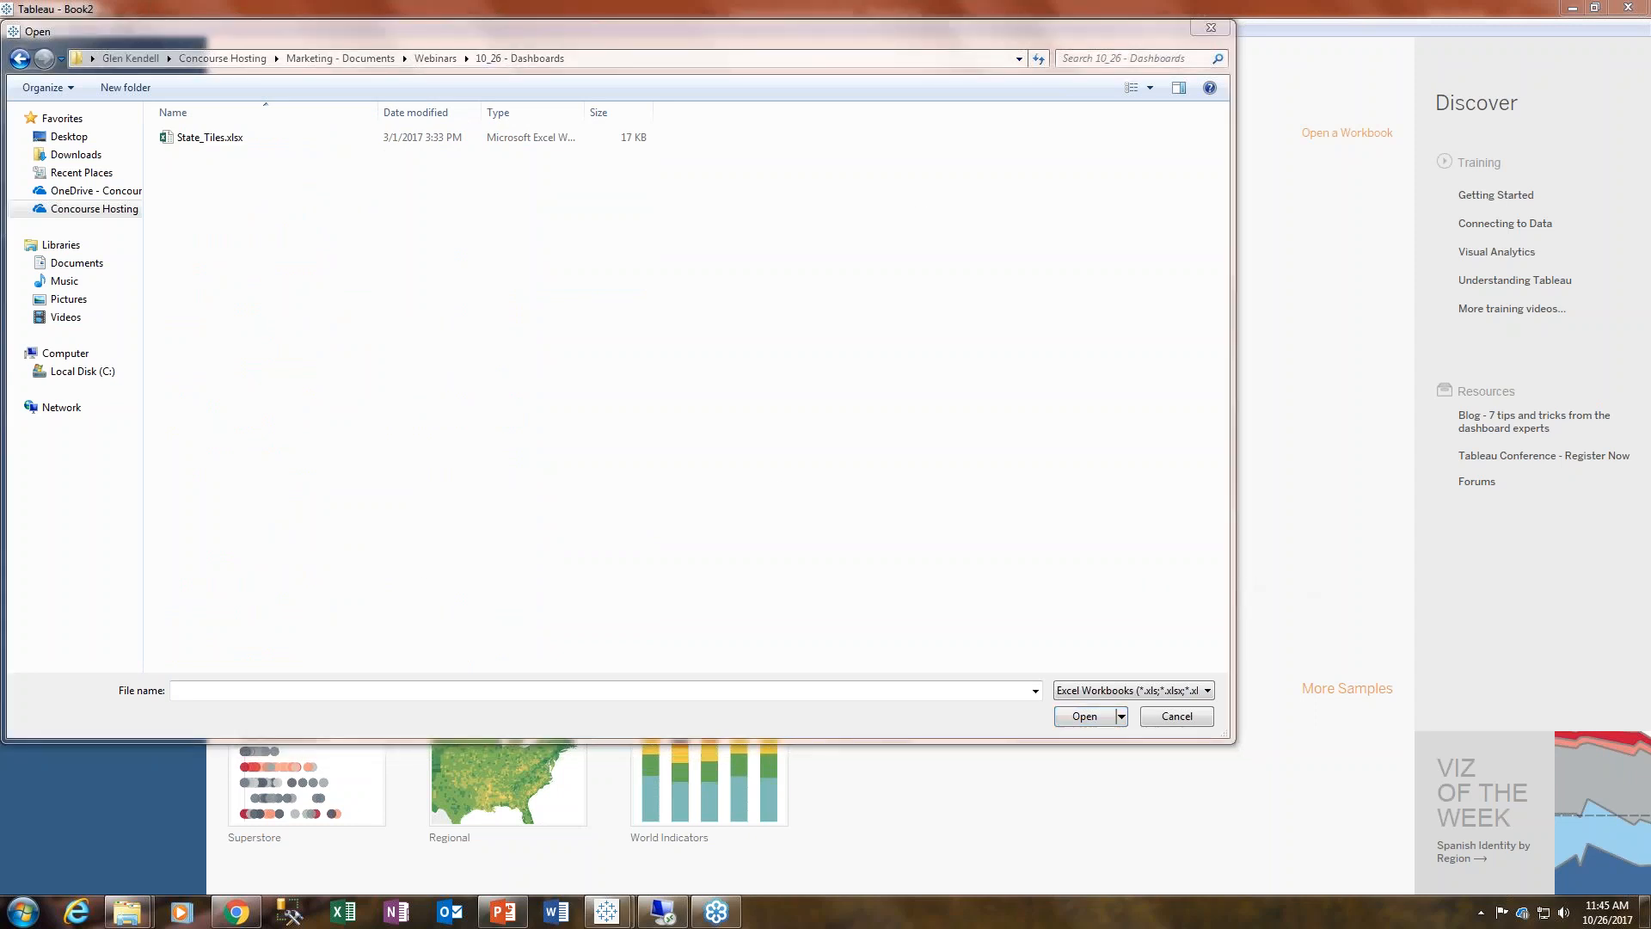
{"action": "left_click", "coordinate": [216, 140]}
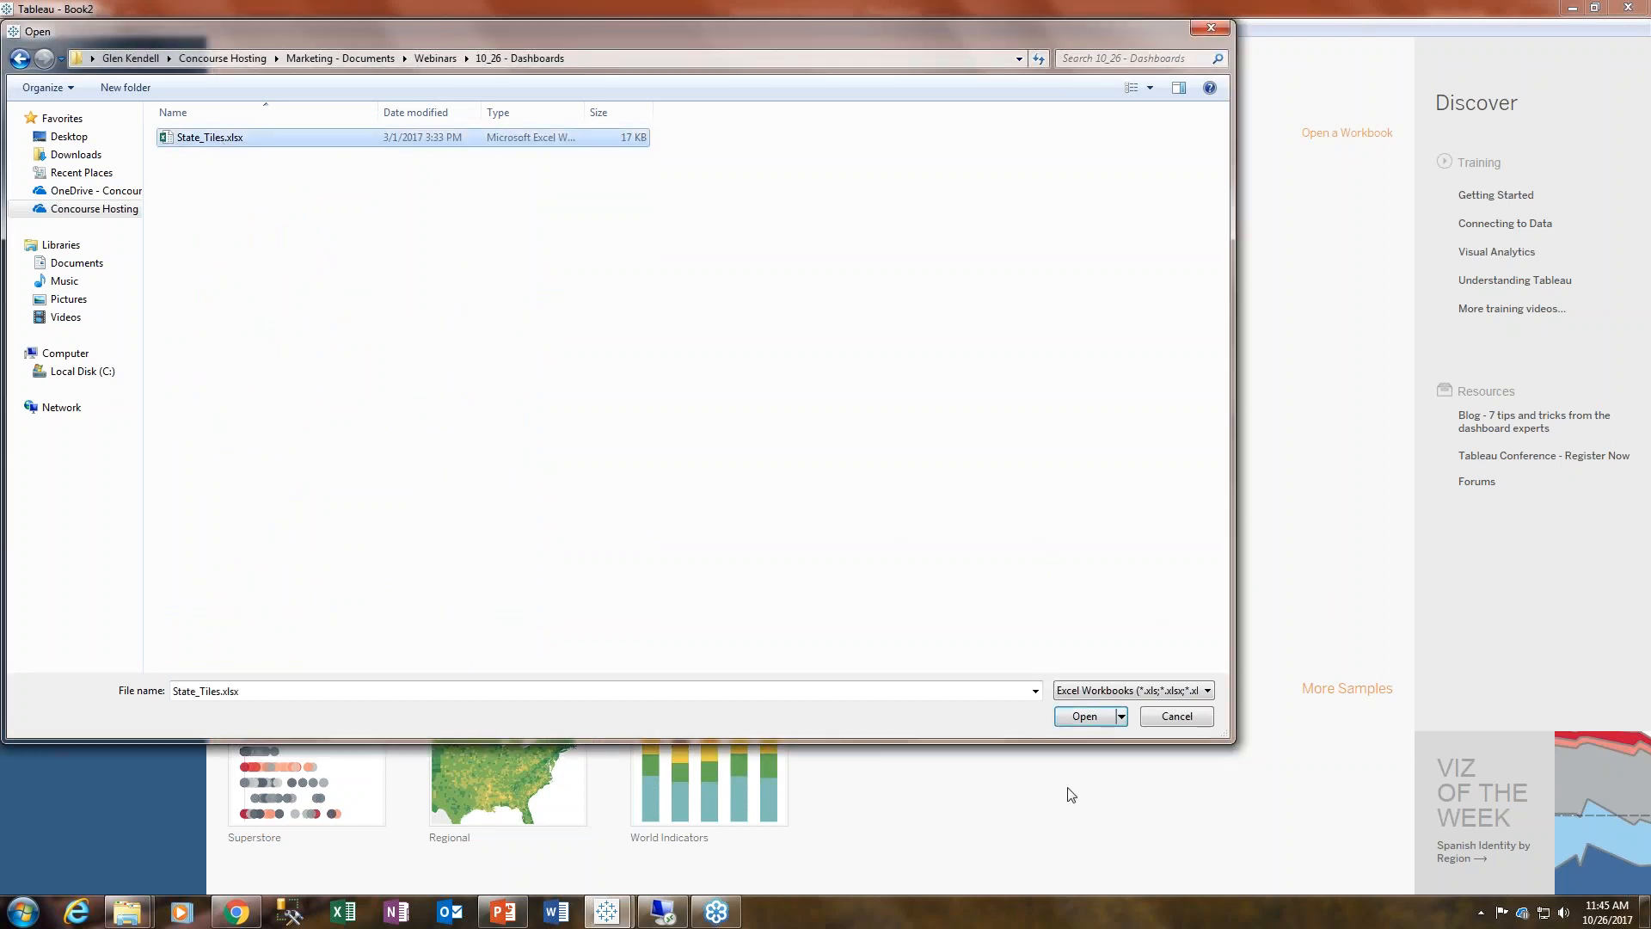
{"action": "left_click", "coordinate": [1084, 717]}
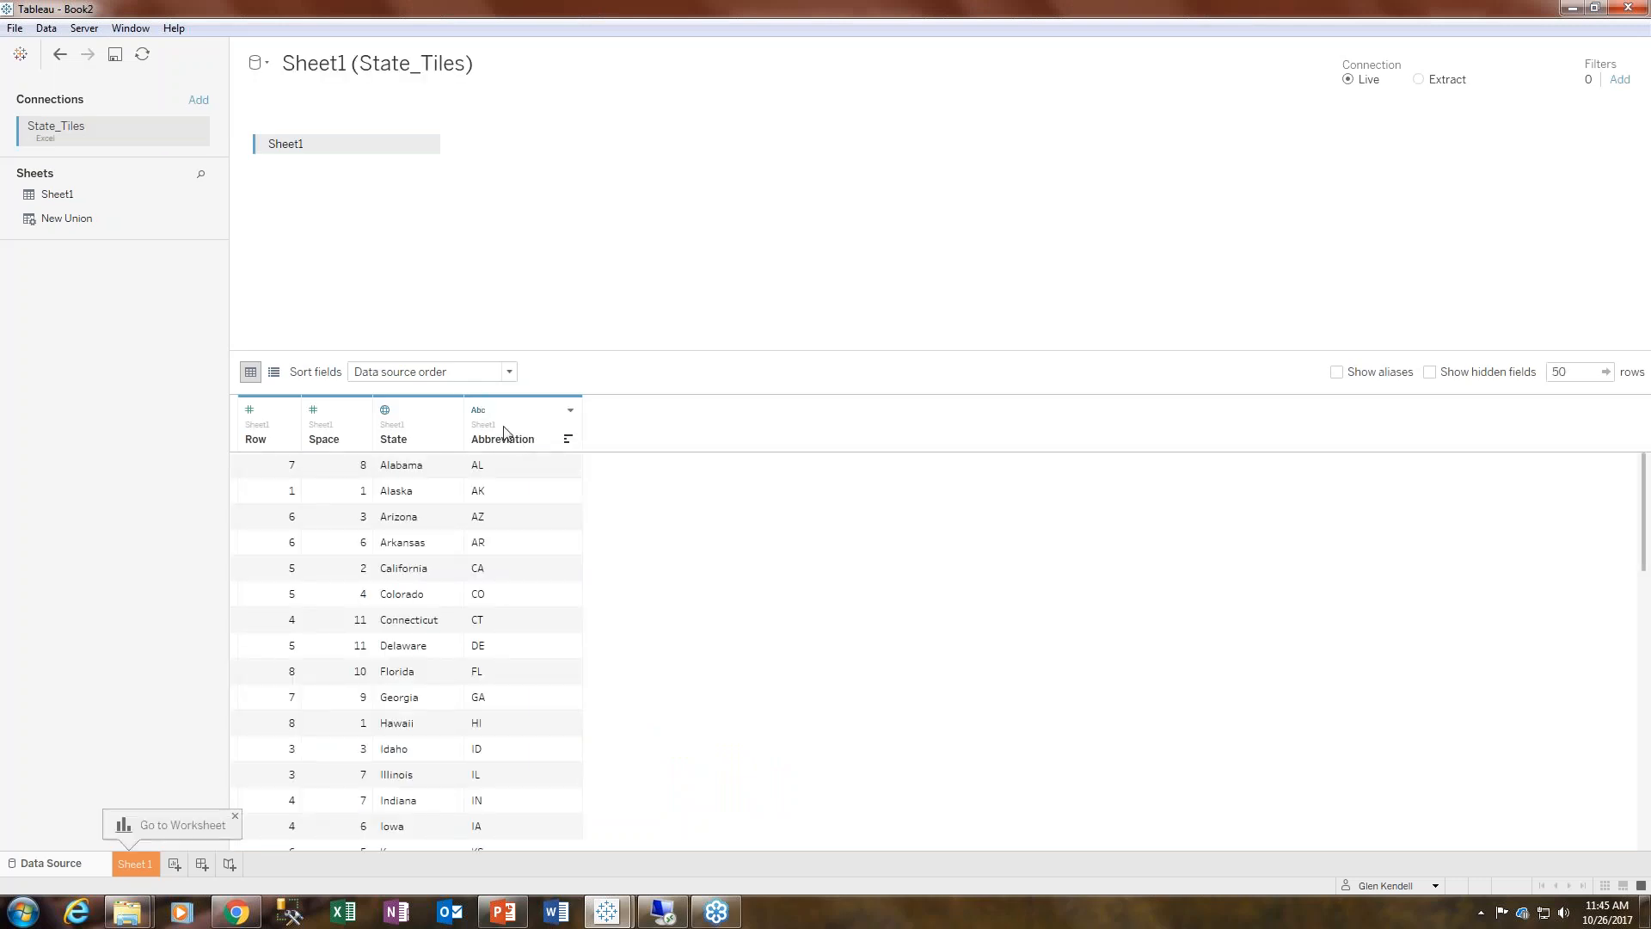
- Add a second connection to Donations.csv from the same 10_26 - Dashboards folder
{"action": "left_click", "coordinate": [199, 100]}
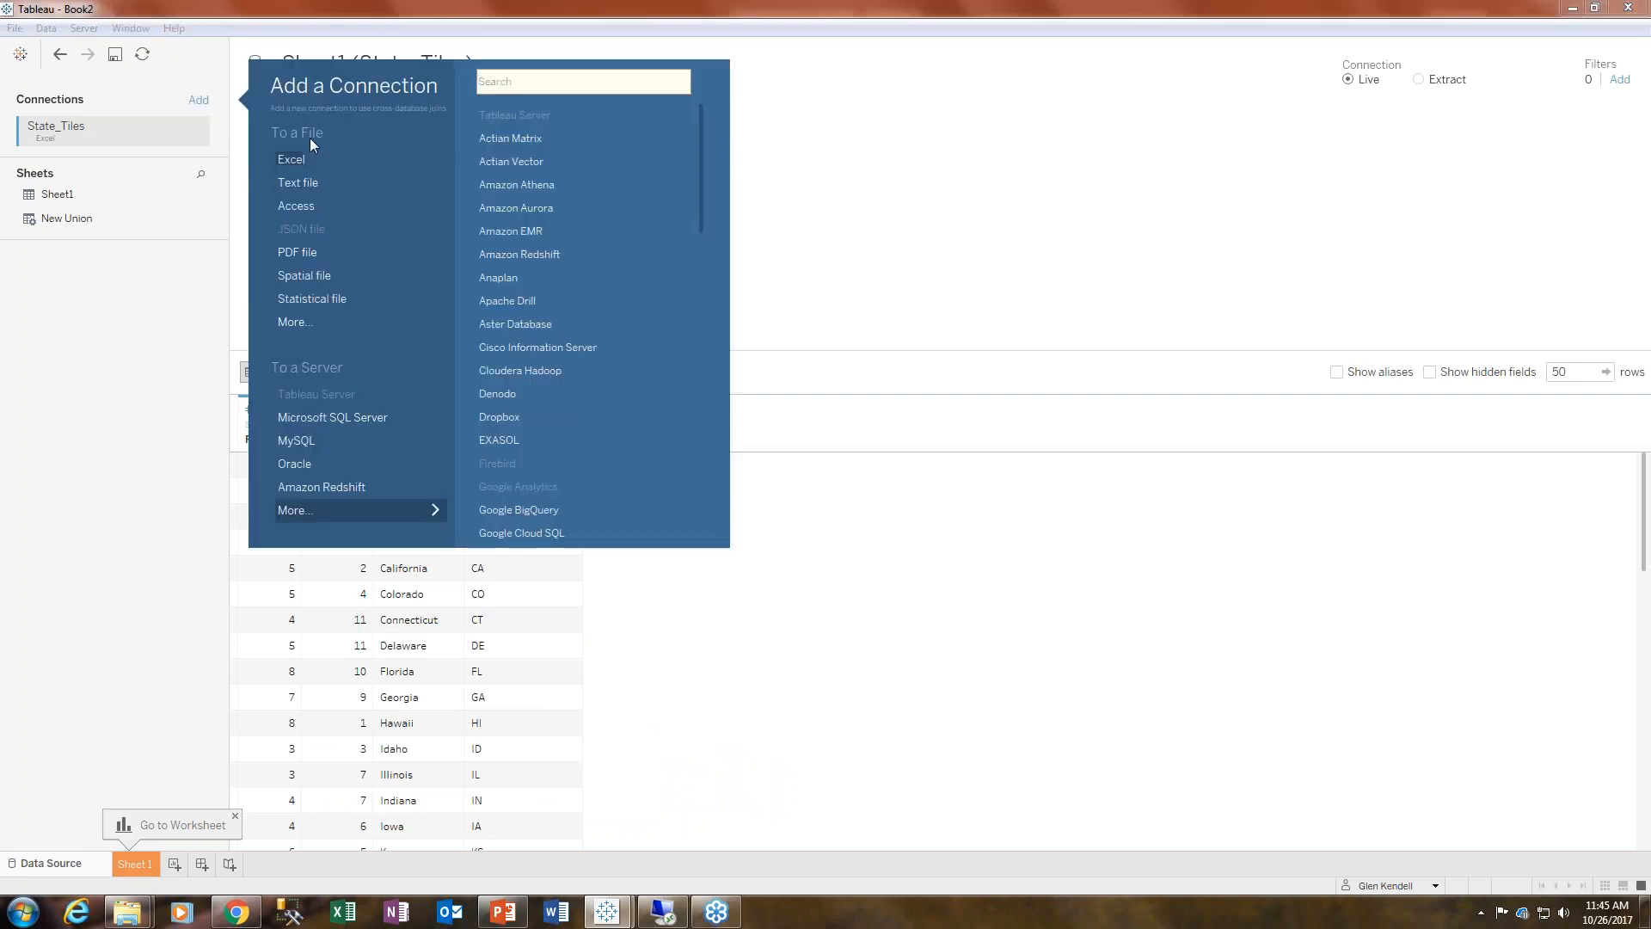
{"action": "left_click", "coordinate": [296, 325]}
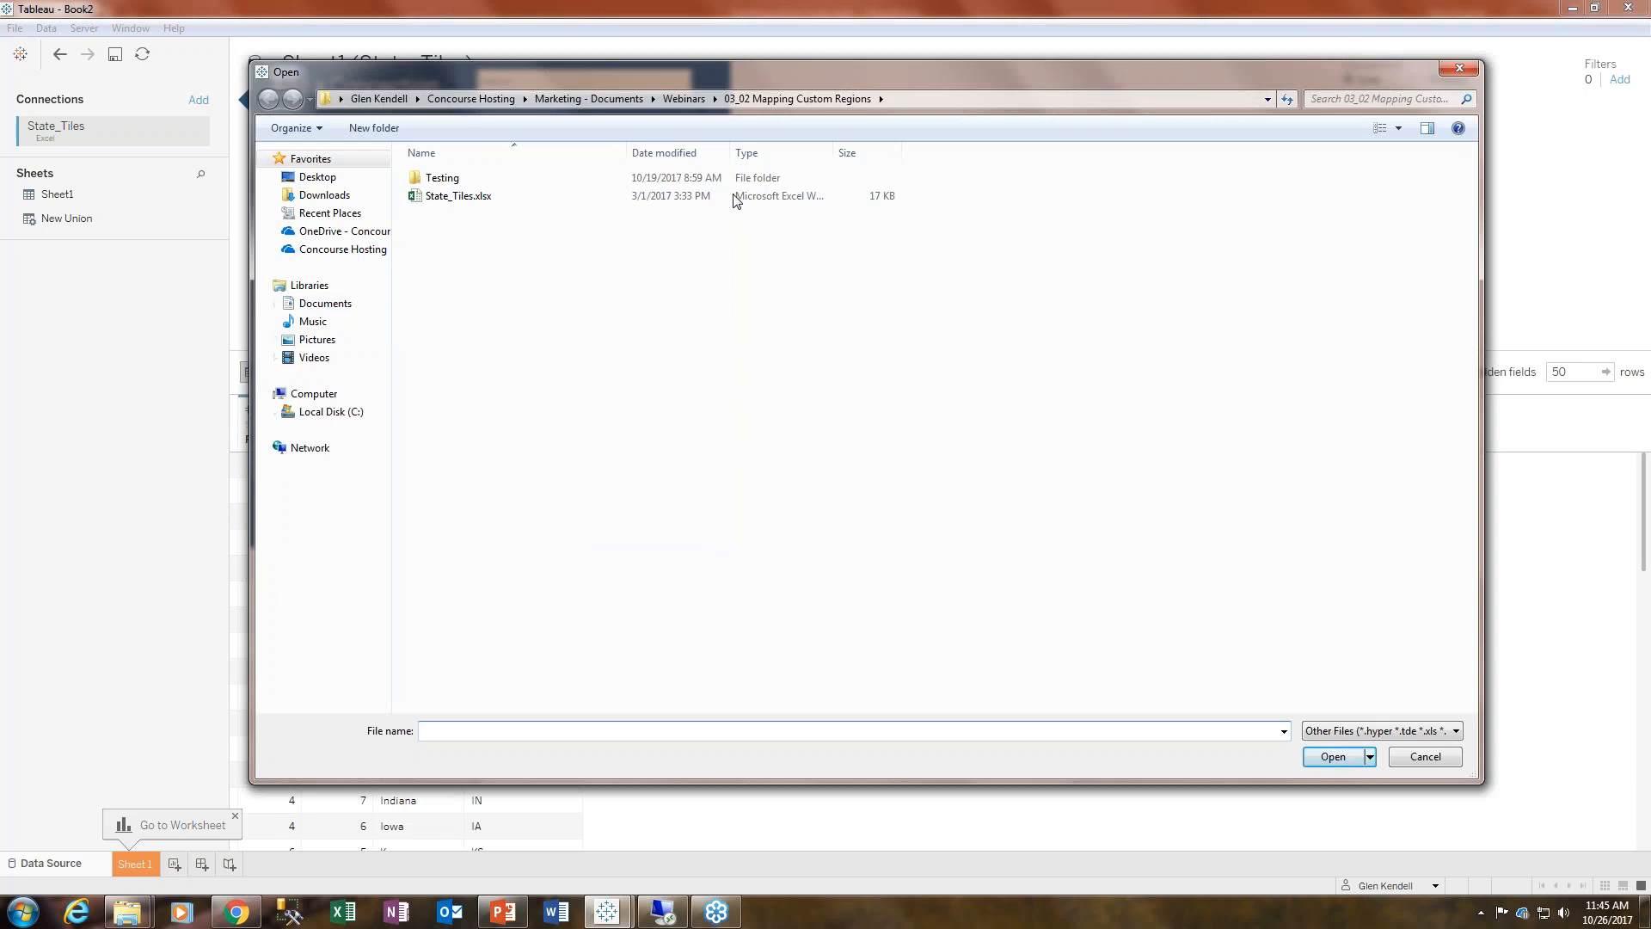
{"action": "left_click", "coordinate": [687, 99]}
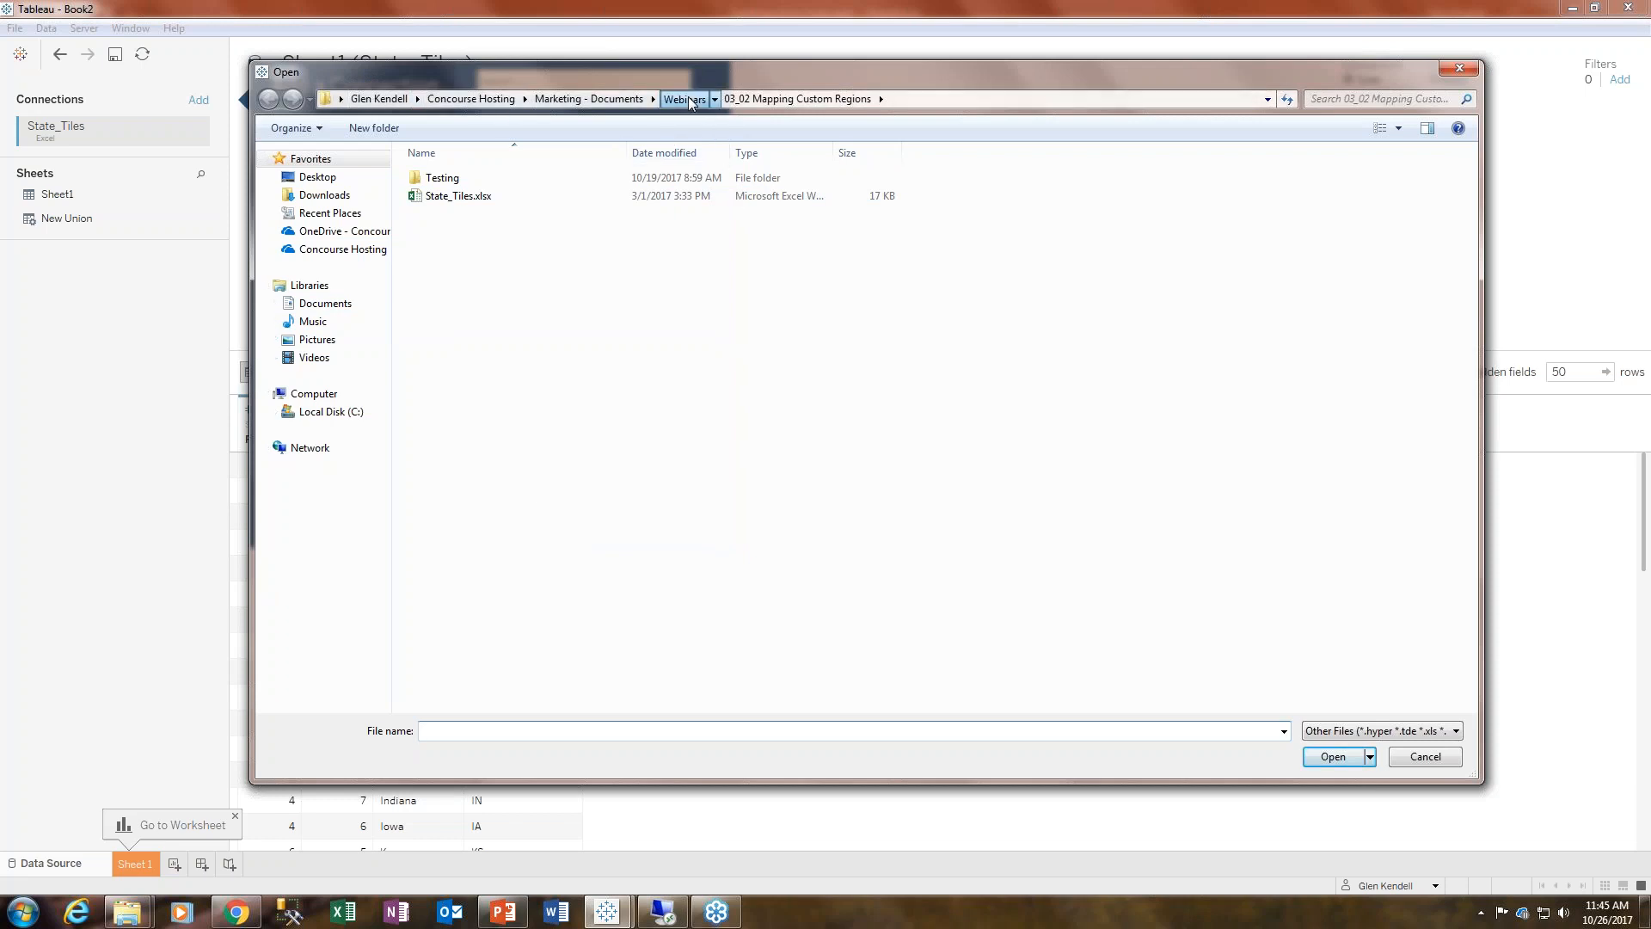
{"action": "double_click", "coordinate": [504, 233]}
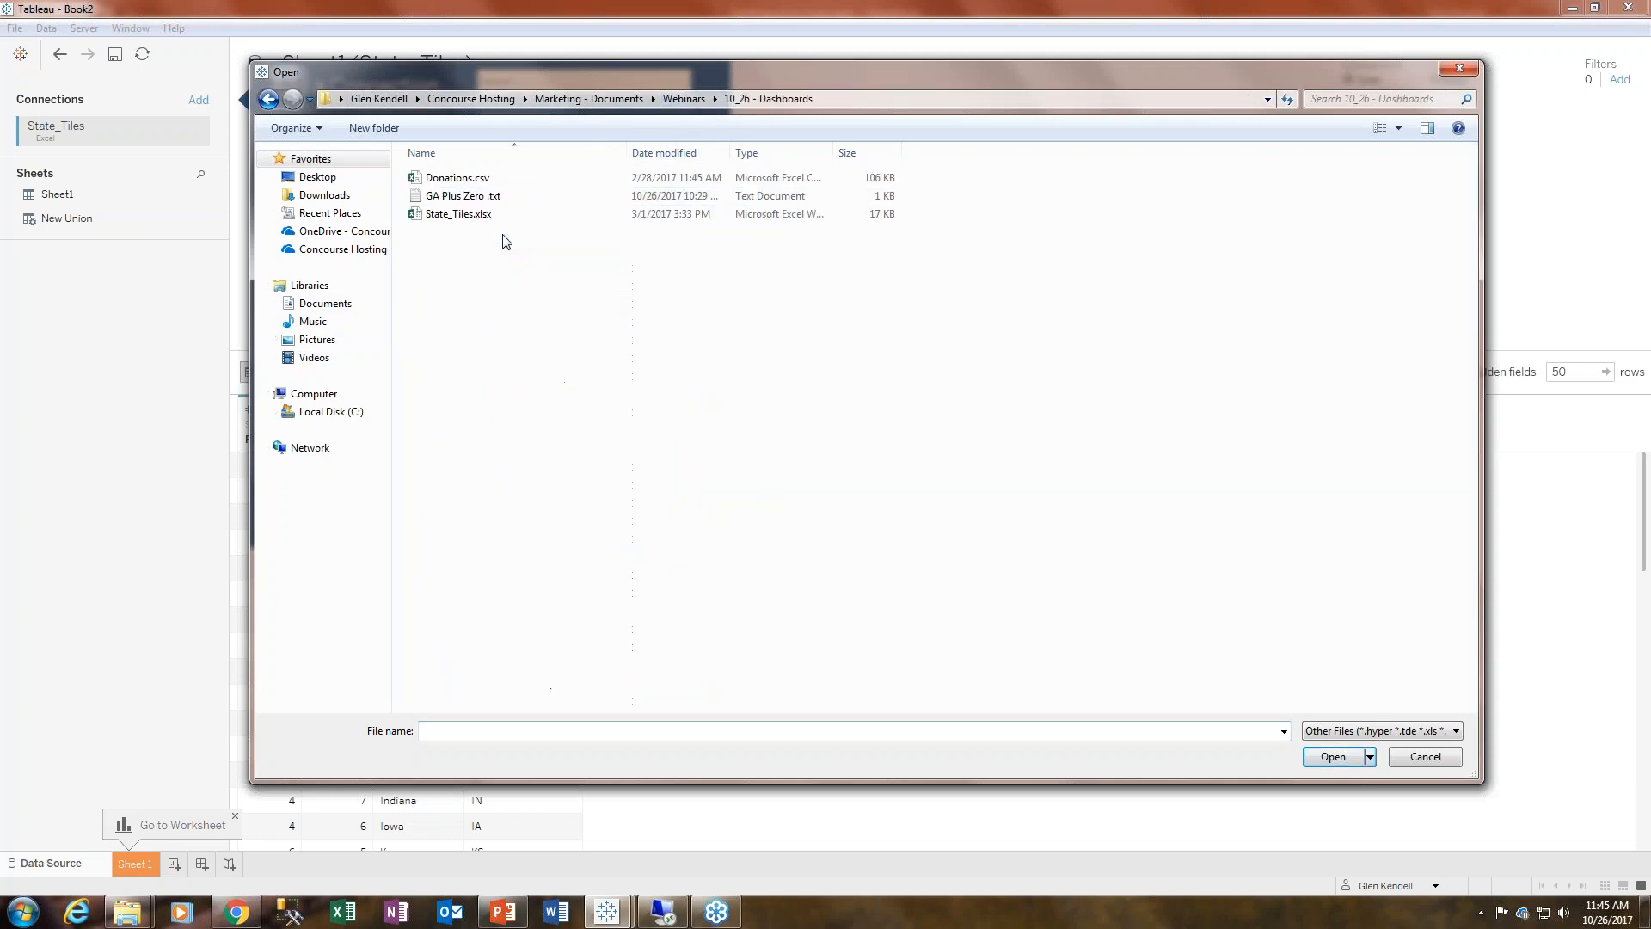
{"action": "double_click", "coordinate": [486, 179]}
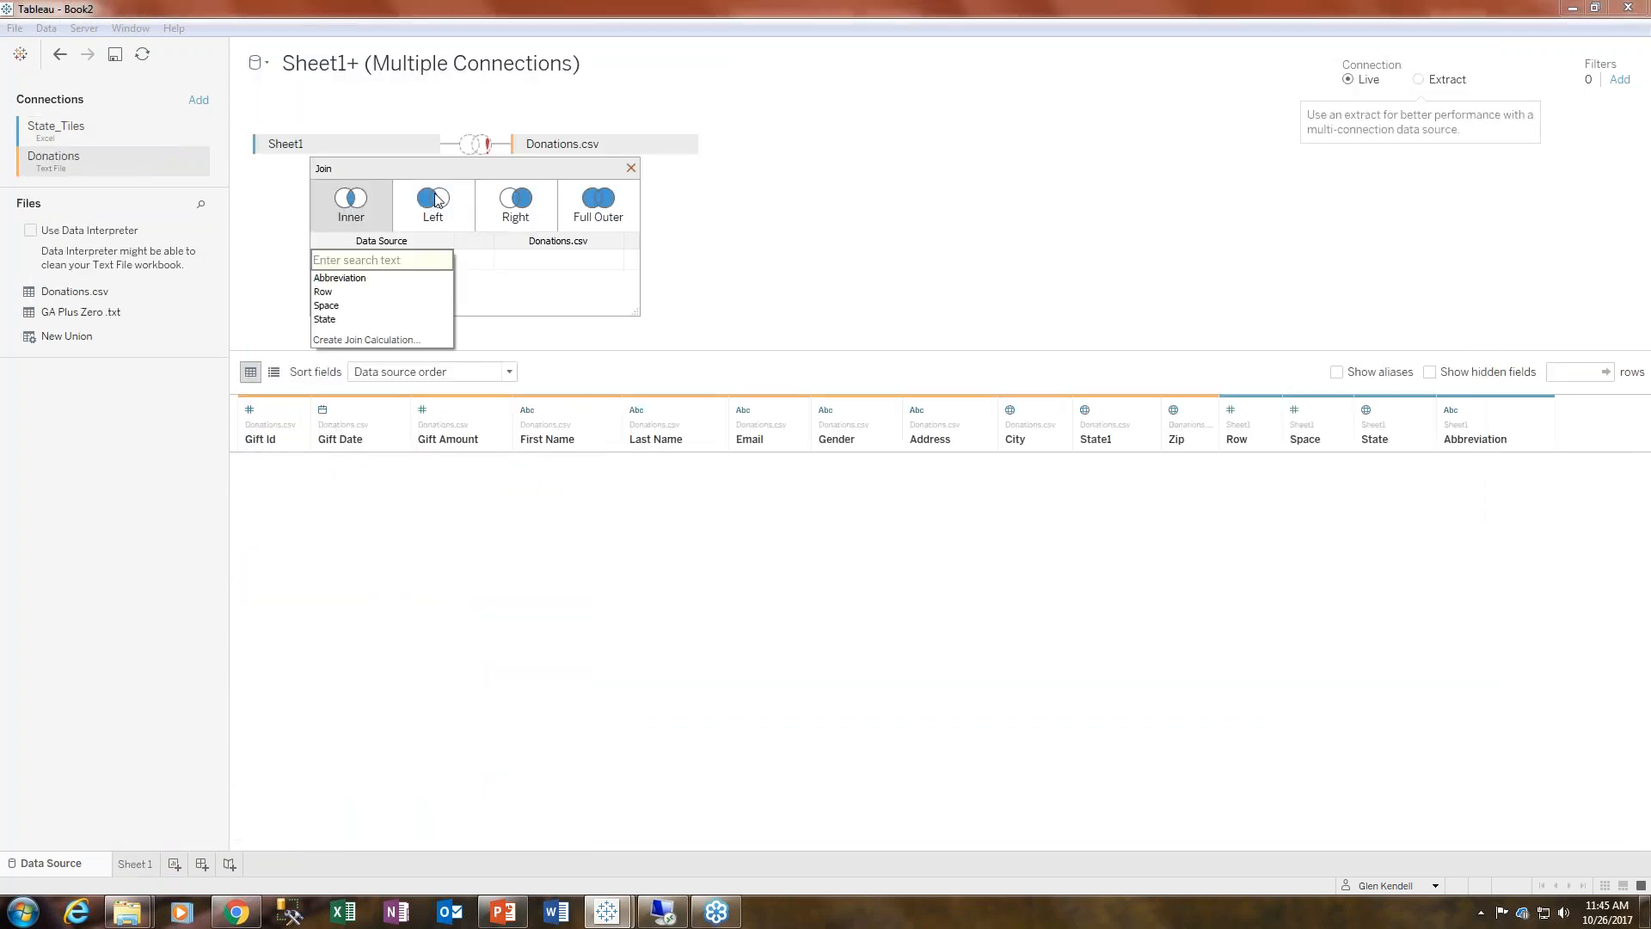
- Set the join to a left join matching State from Sheet1 with State1 from Donations.csv
{"action": "left_click", "coordinate": [427, 205]}
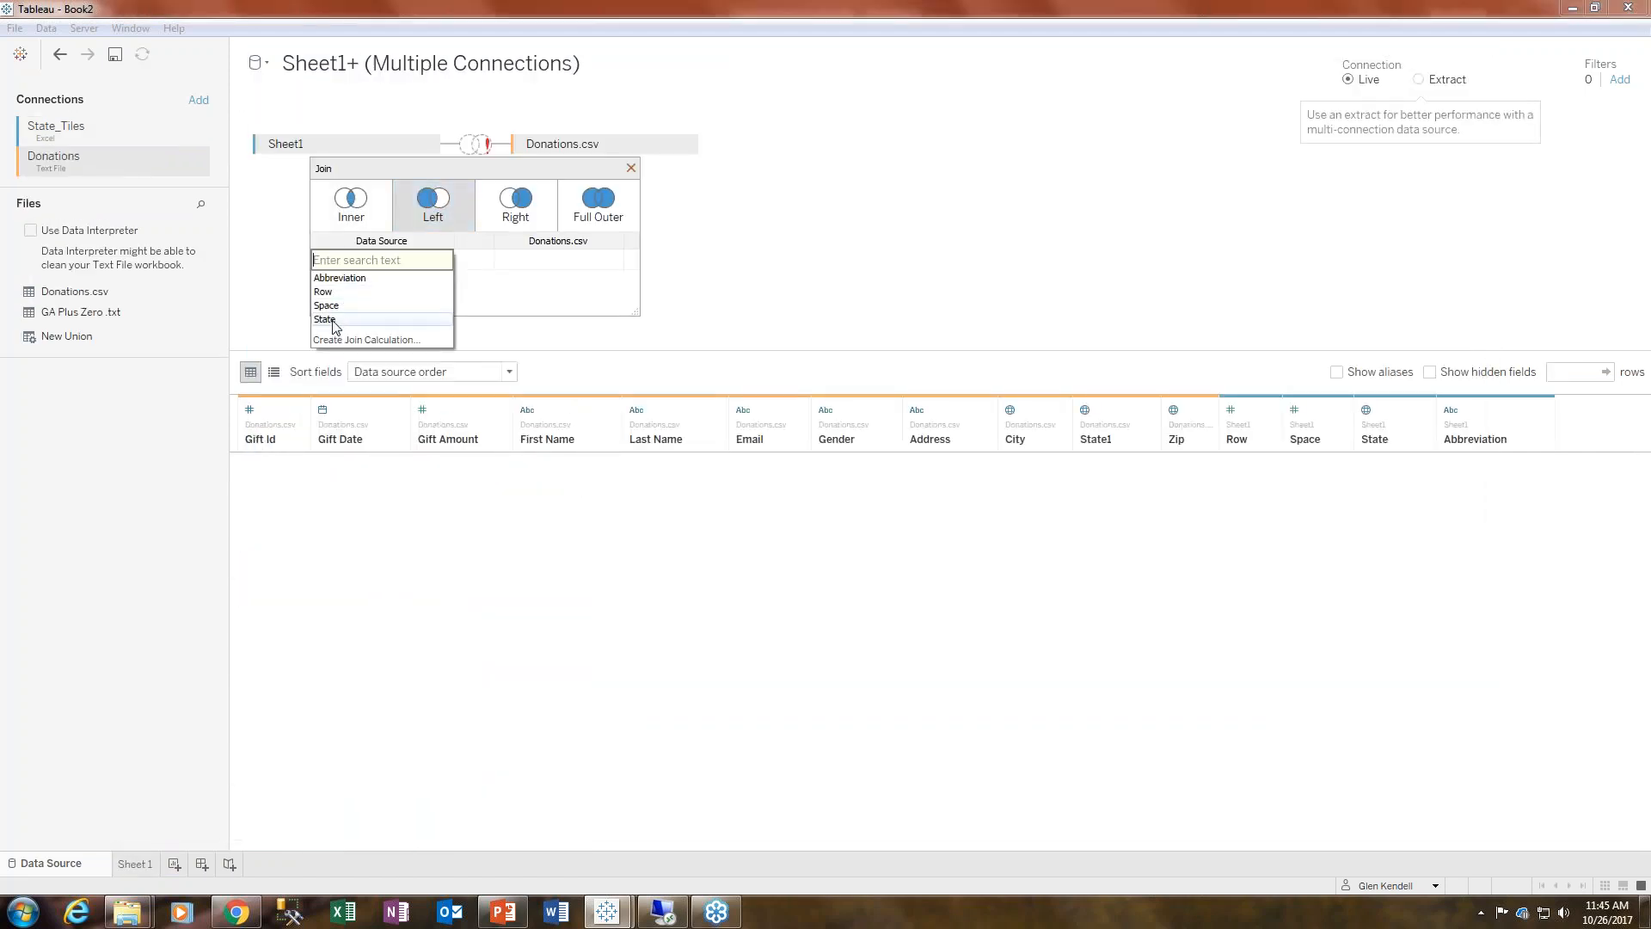
{"action": "left_click", "coordinate": [332, 319]}
{"action": "left_click", "coordinate": [529, 284]}
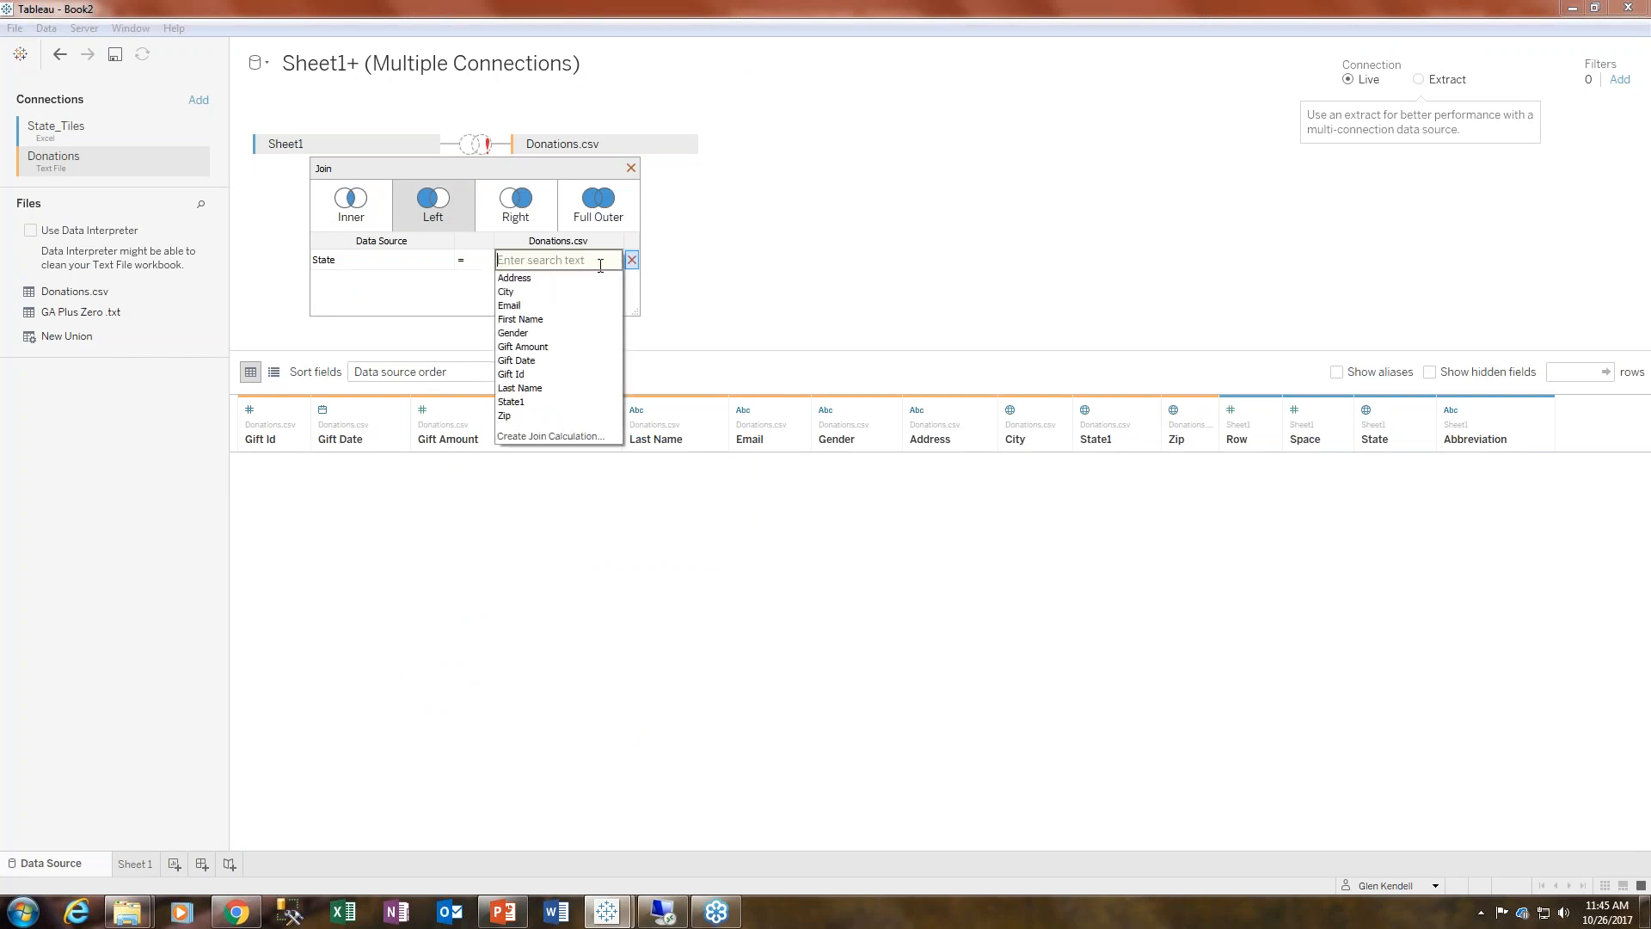
{"action": "left_click", "coordinate": [514, 402]}
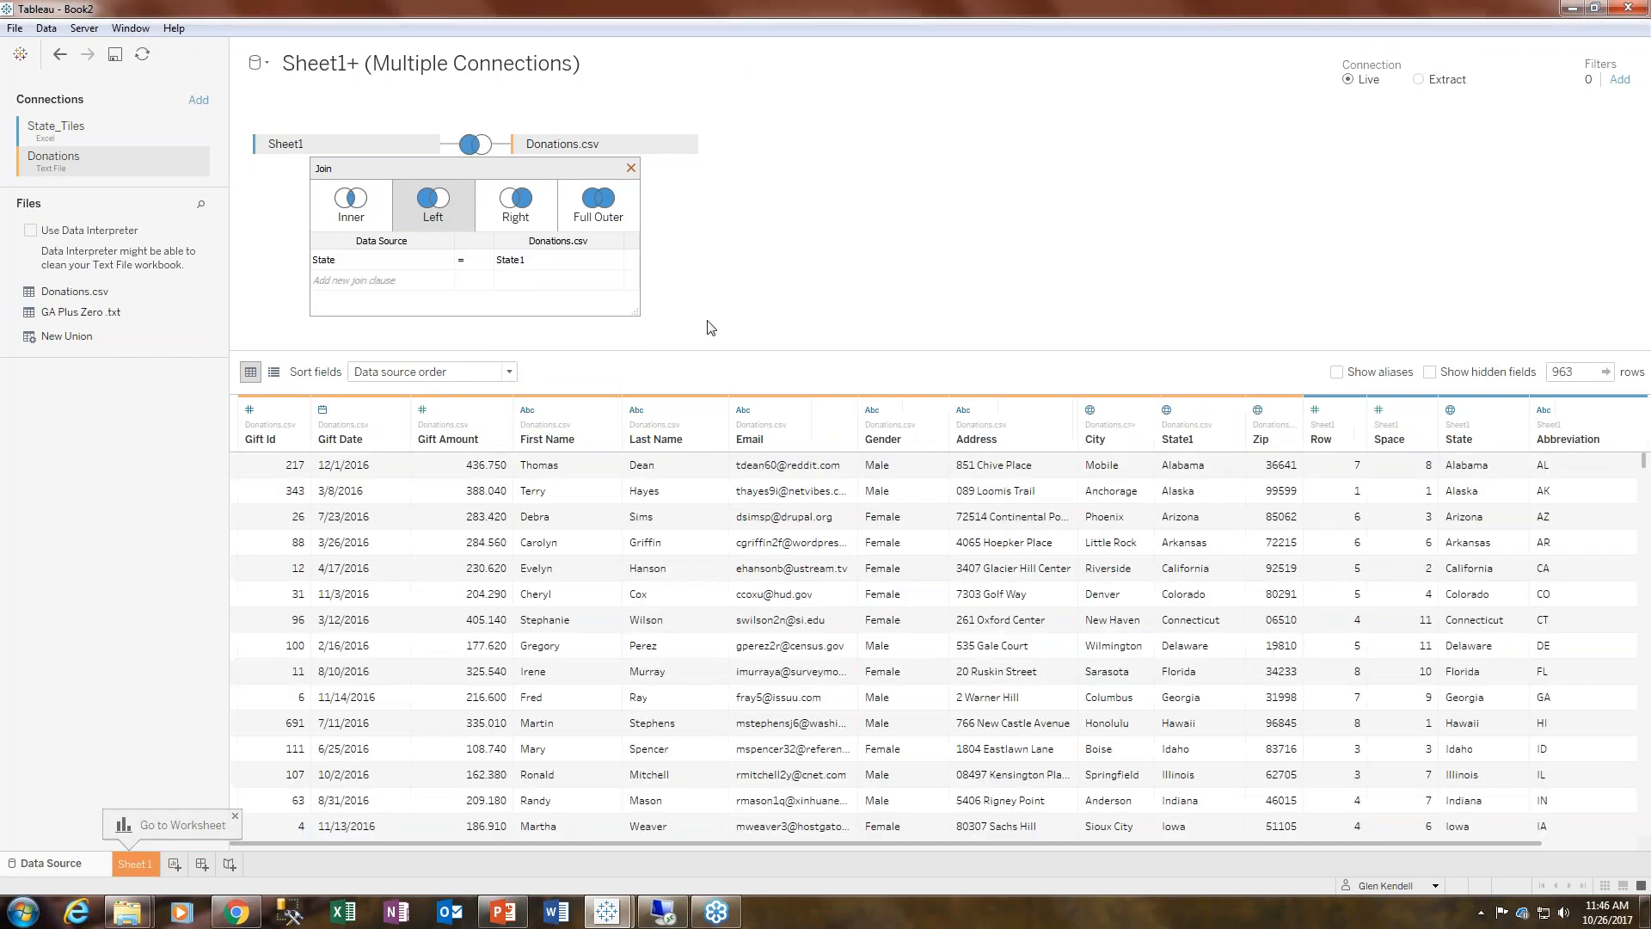
{"action": "left_click", "coordinate": [632, 167]}
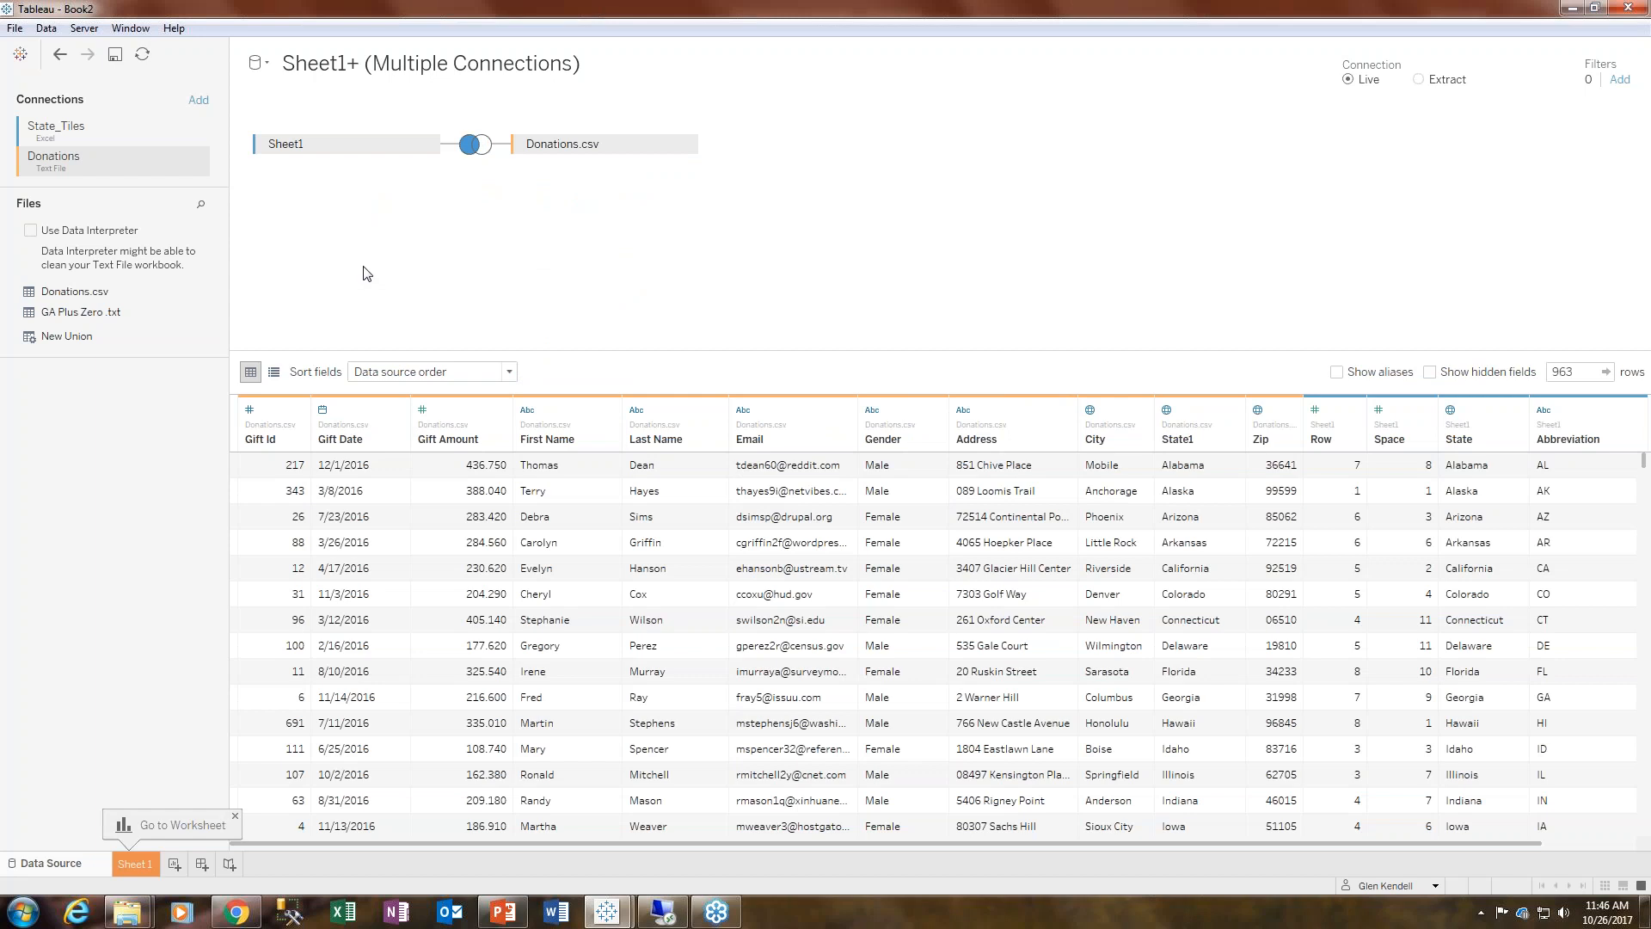
- Switch back to the Book1 window and collapse the Gift Information measures folder
{"action": "left_click", "coordinate": [621, 910]}
{"action": "left_click", "coordinate": [564, 837]}
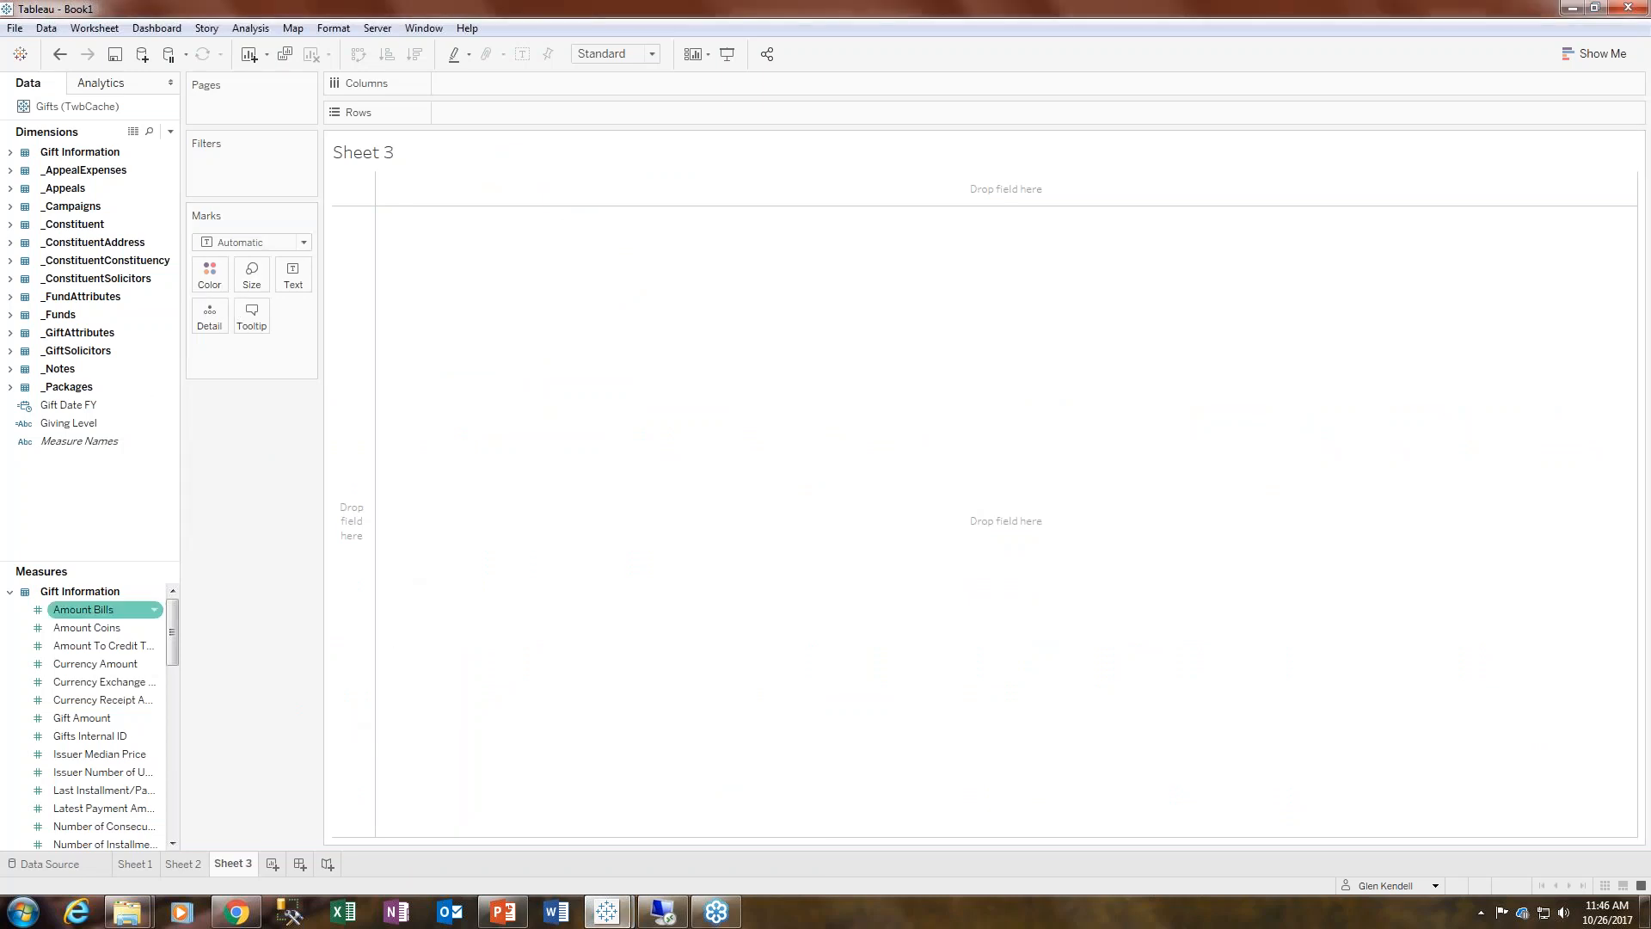
{"action": "left_click", "coordinate": [9, 592]}
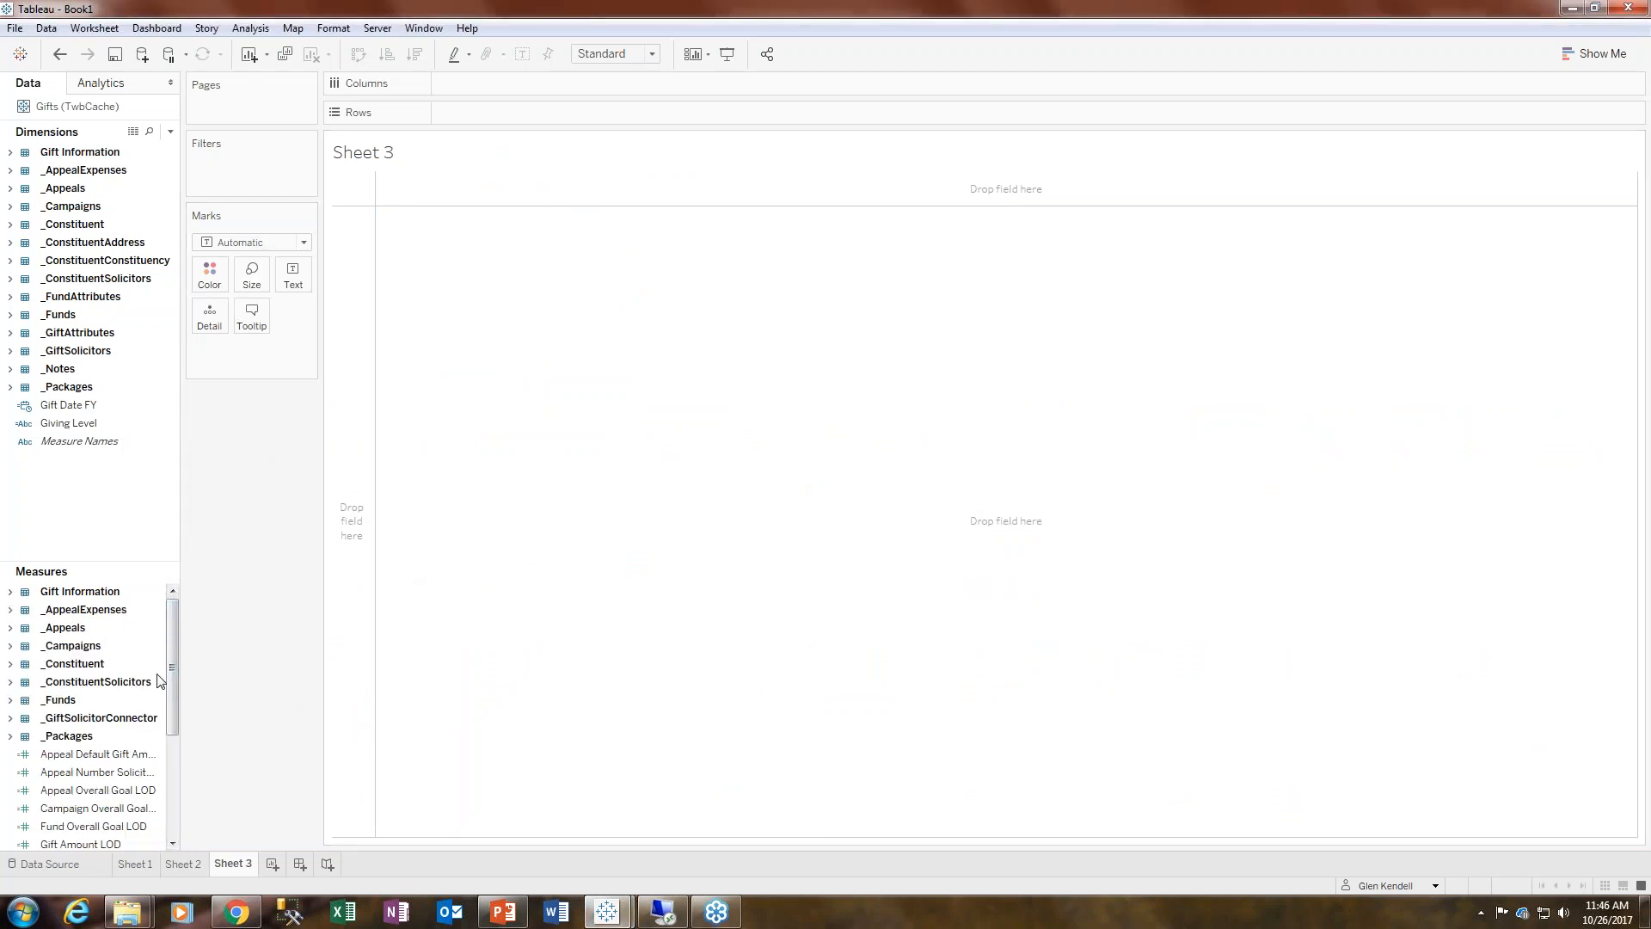
{"action": "left_click_drag", "start_coordinate": [172, 662], "coordinate": [168, 771]}
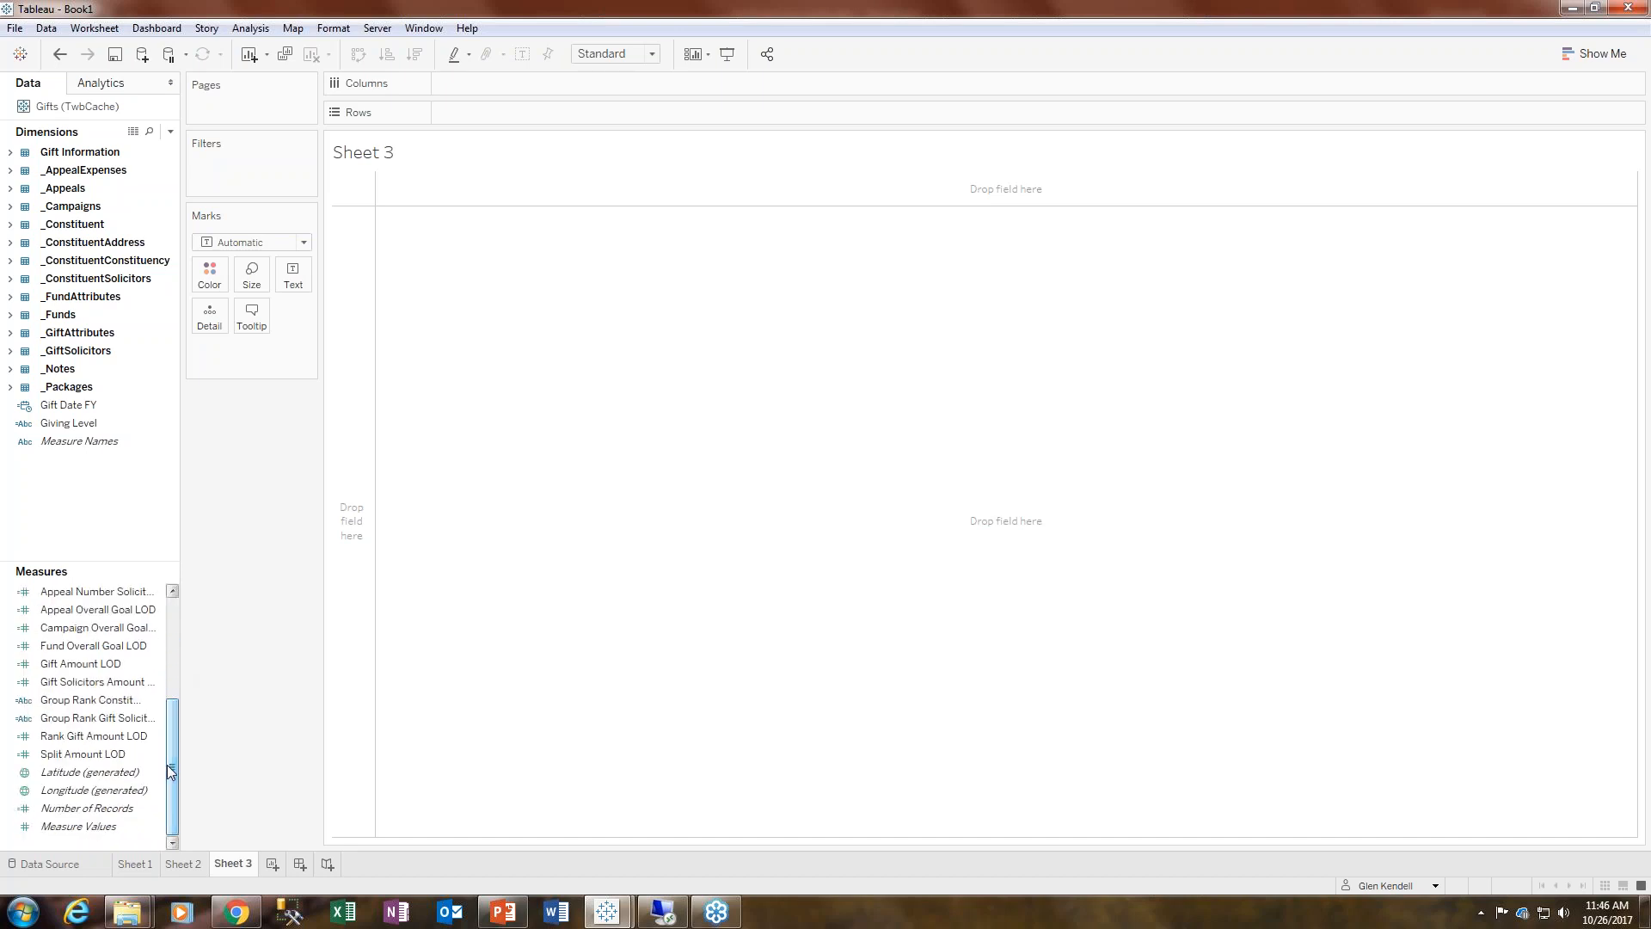
- Build a map from Latitude and Longitude (generated) on Sheet 3 and put Gift Amount LOD on Color
{"action": "double_click", "coordinate": [95, 771]}
{"action": "double_click", "coordinate": [100, 791]}
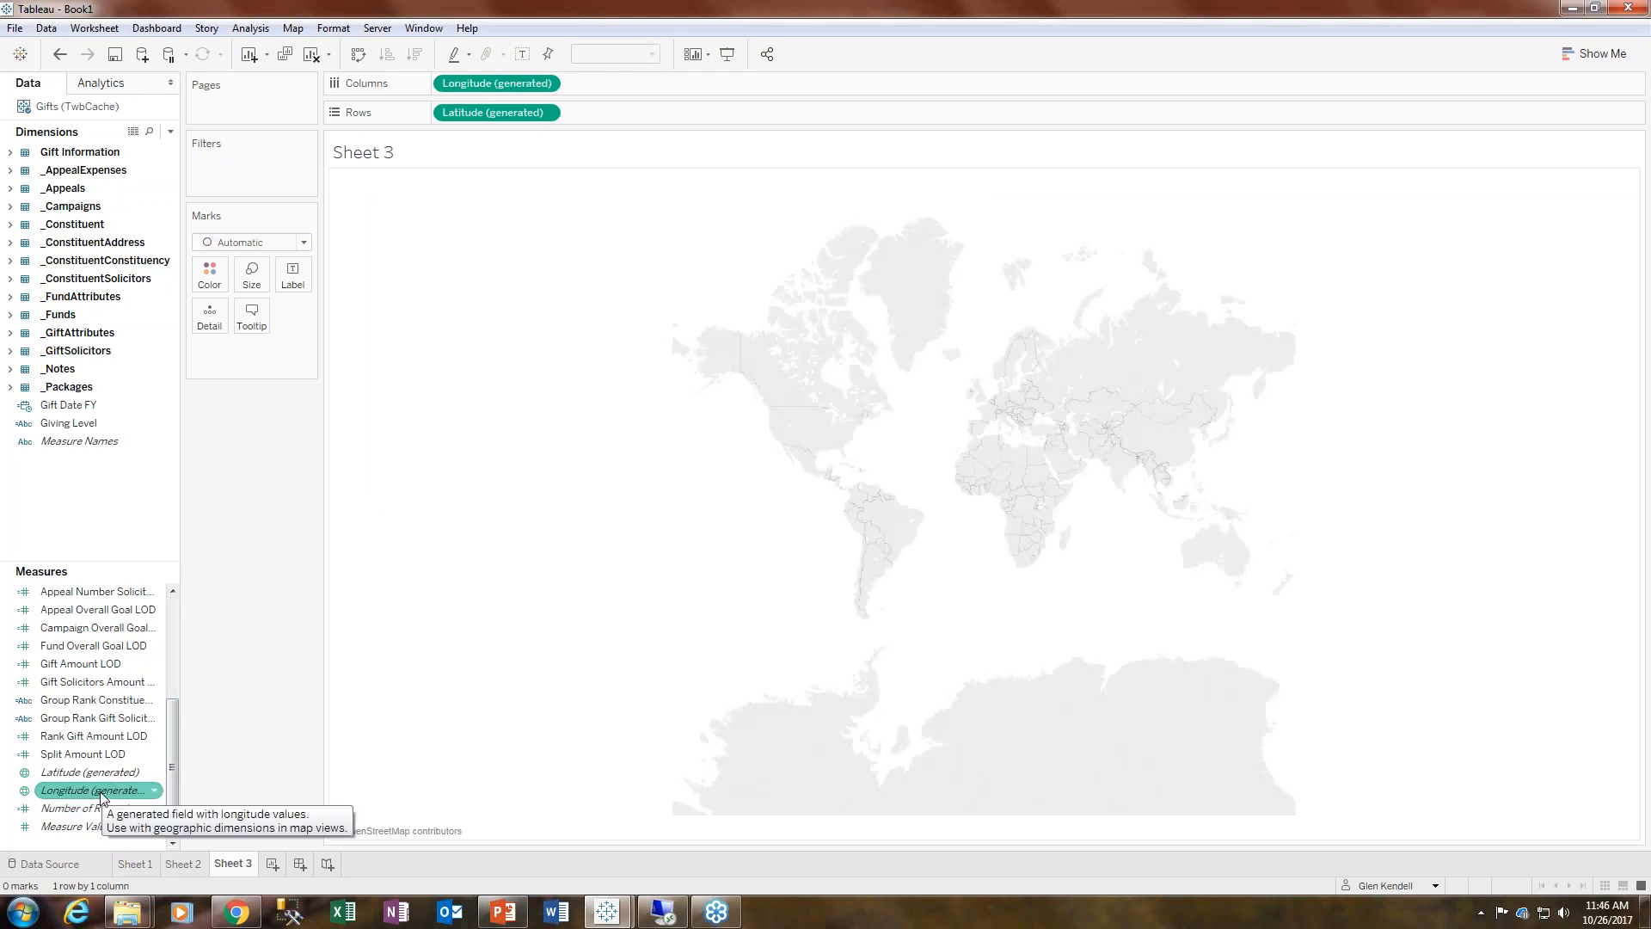
{"action": "double_click", "coordinate": [69, 665]}
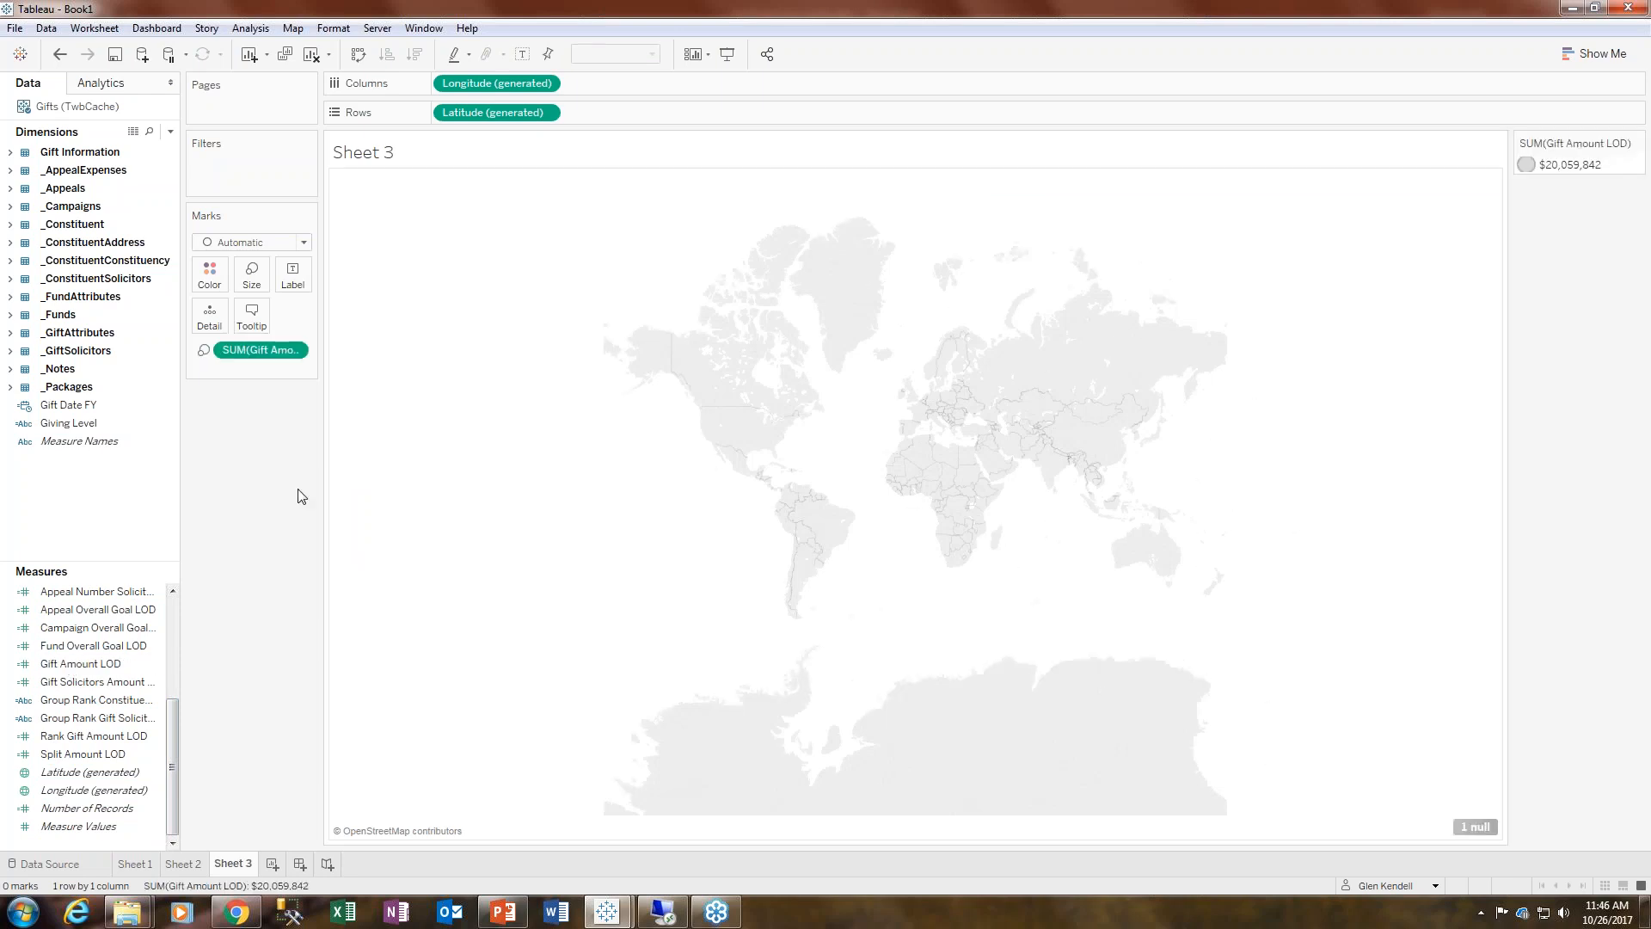
{"action": "left_click_drag", "start_coordinate": [238, 350], "coordinate": [199, 277]}
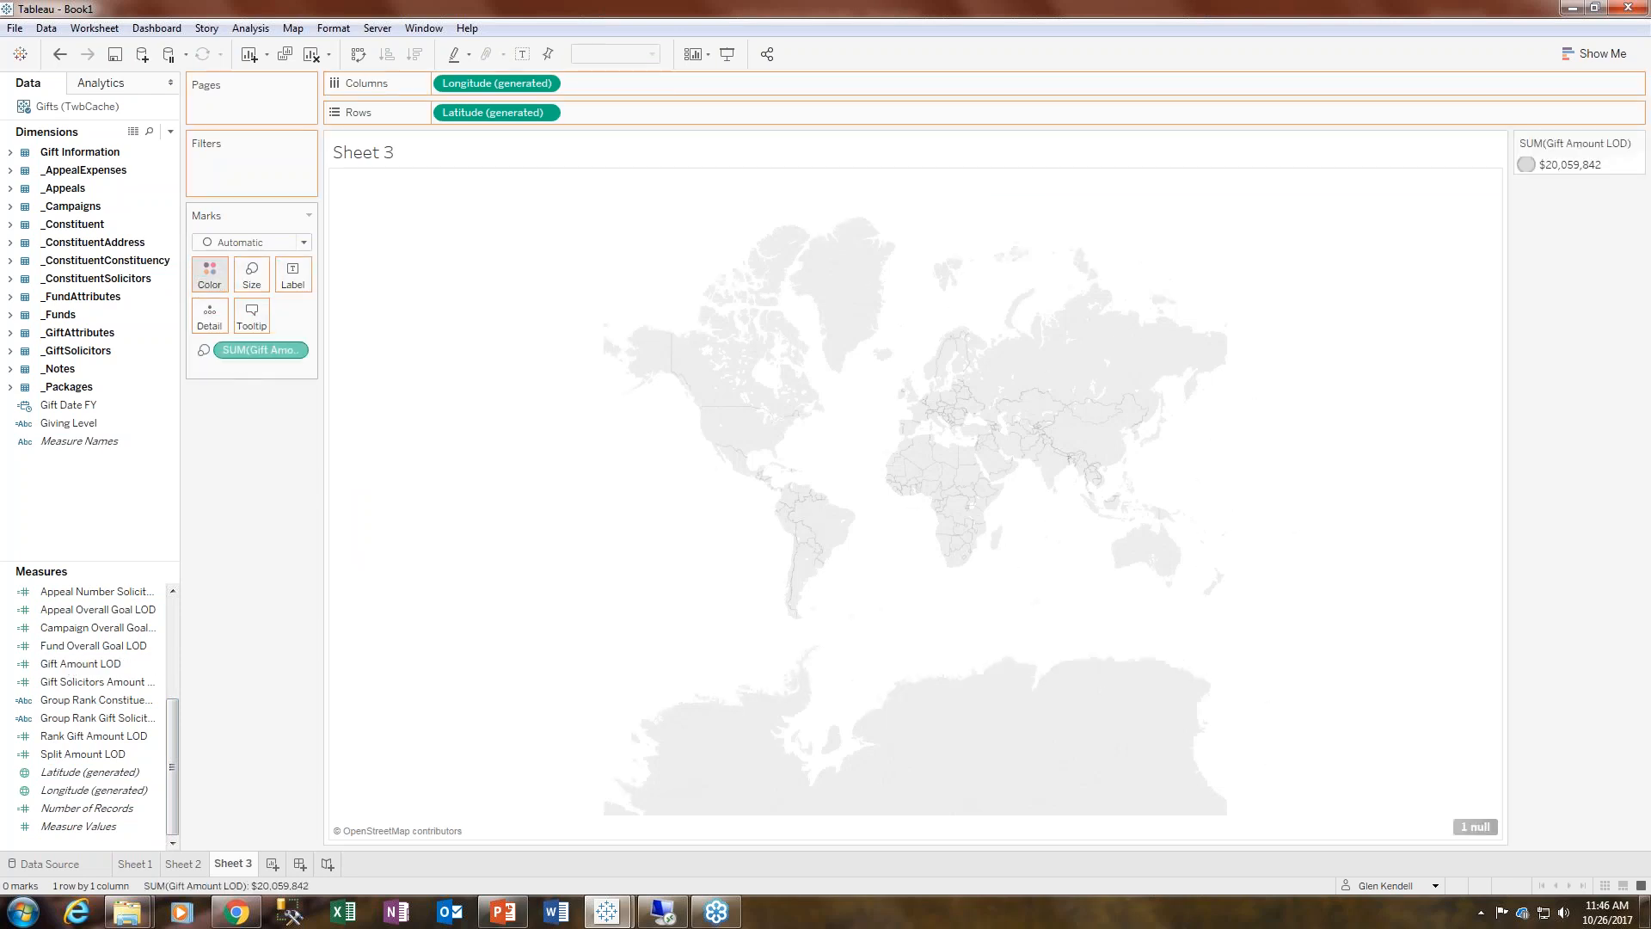
- Open Show Me and add State from the _ConstituentAddress folder to the map's marks
{"action": "left_click", "coordinate": [1595, 53]}
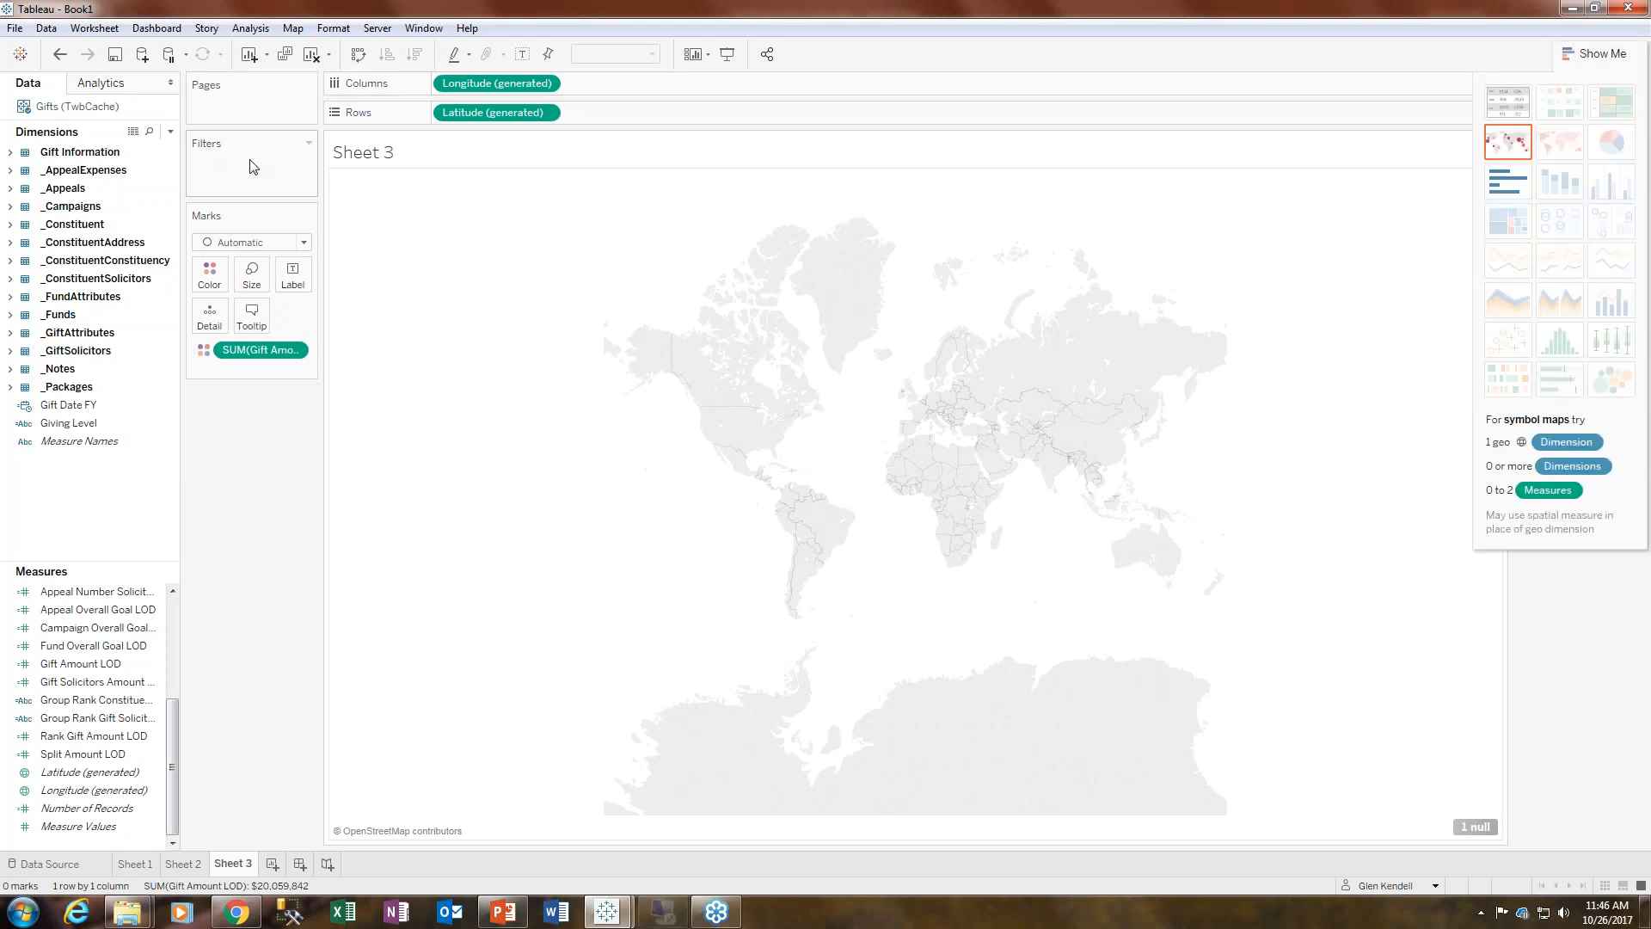
{"action": "left_click", "coordinate": [10, 243]}
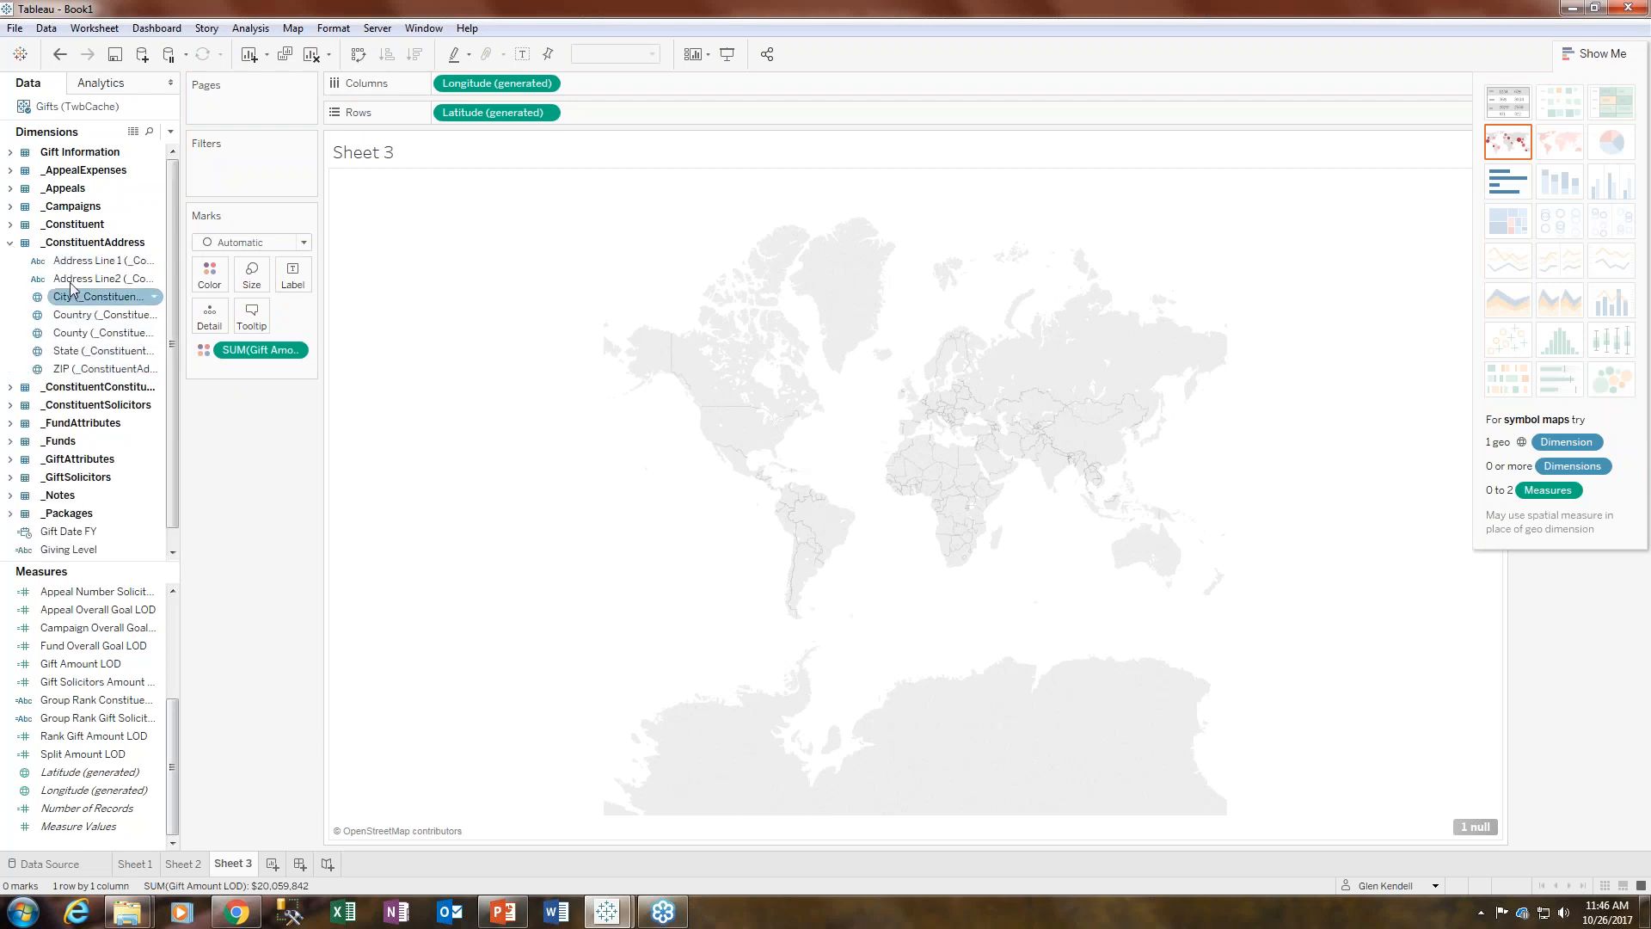
{"action": "left_click_drag", "start_coordinate": [74, 351], "coordinate": [209, 314]}
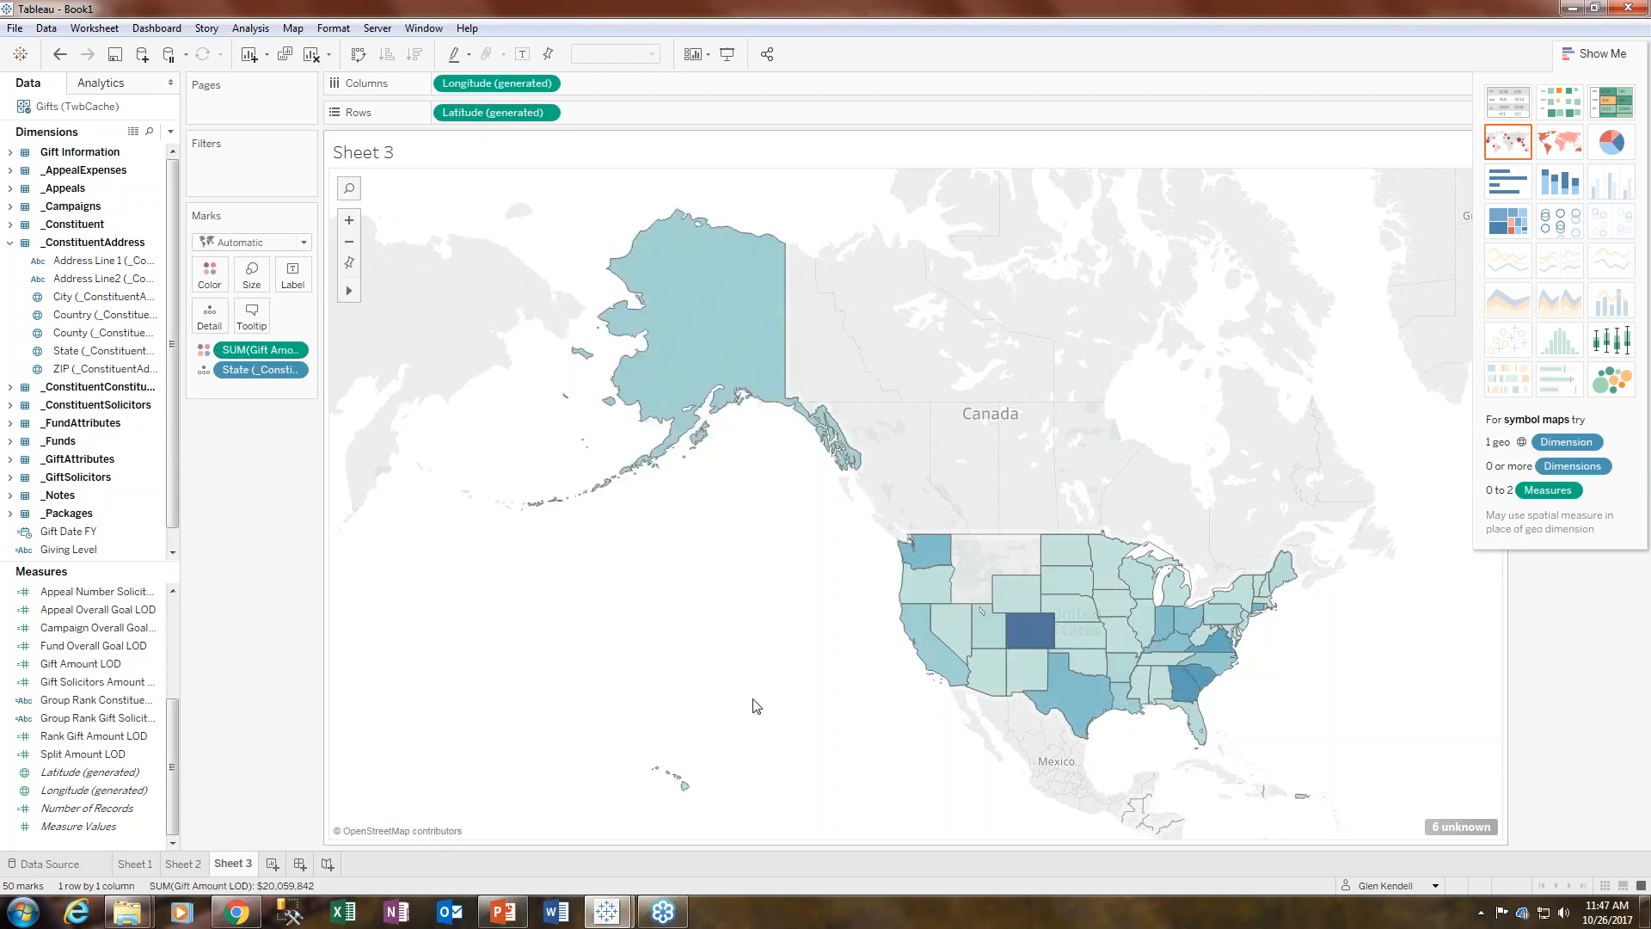
- Add Country from the _ConstituentAddress folder to the map's marks
{"action": "left_click", "coordinate": [384, 291]}
{"action": "left_click_drag", "start_coordinate": [646, 594], "coordinate": [361, 502]}
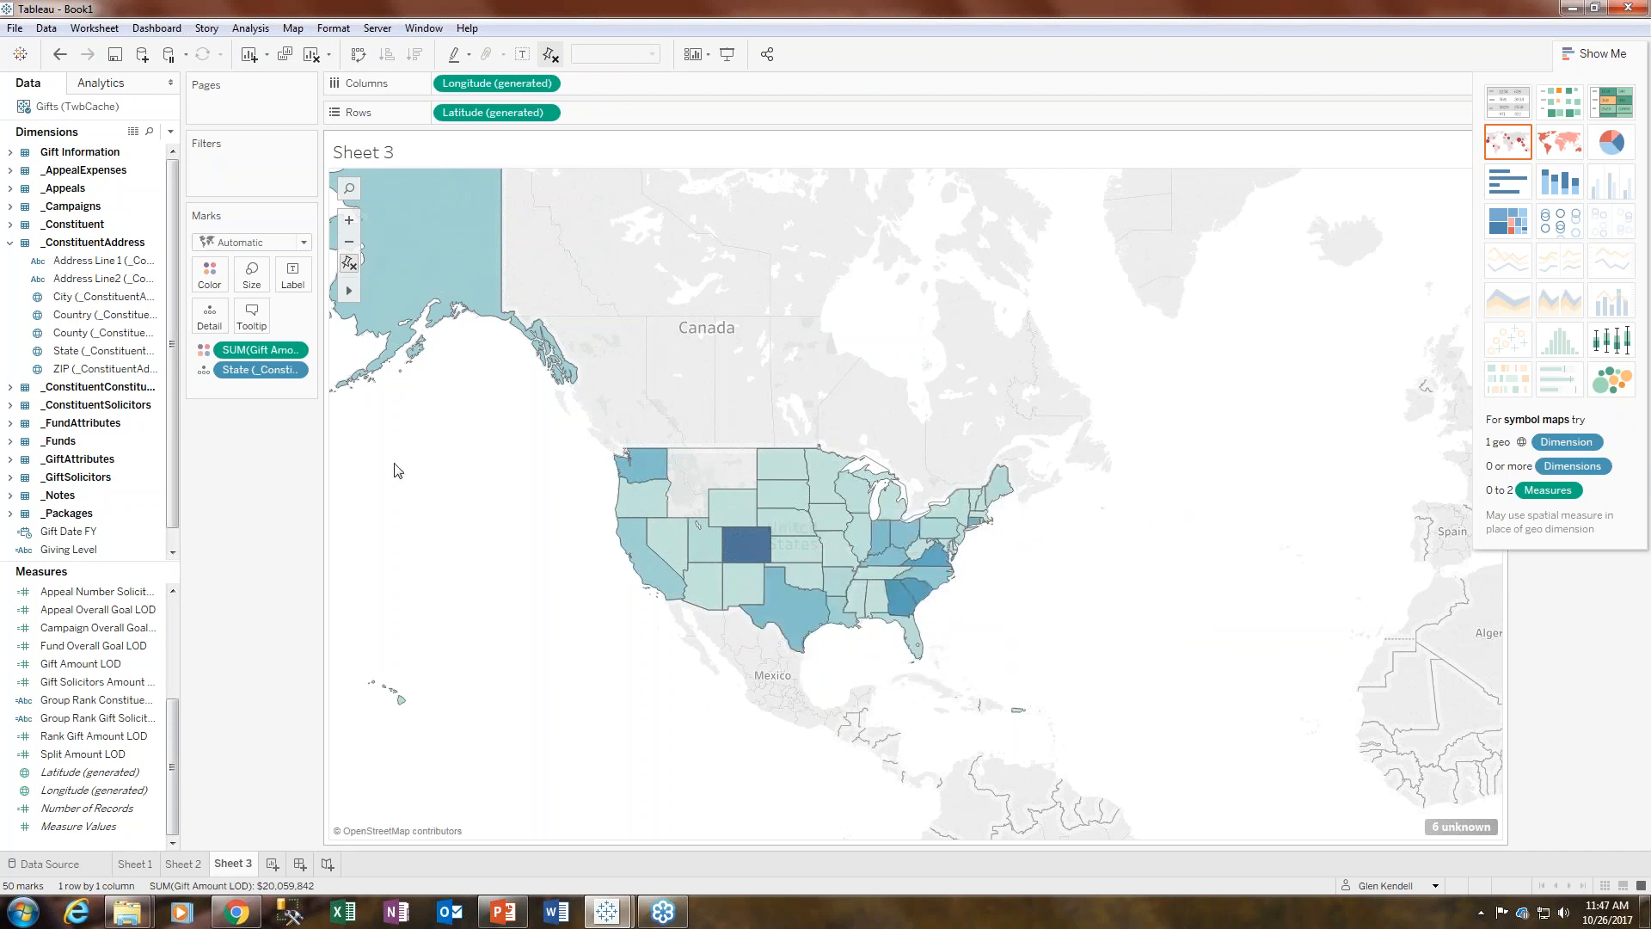
{"action": "left_click", "coordinate": [95, 261]}
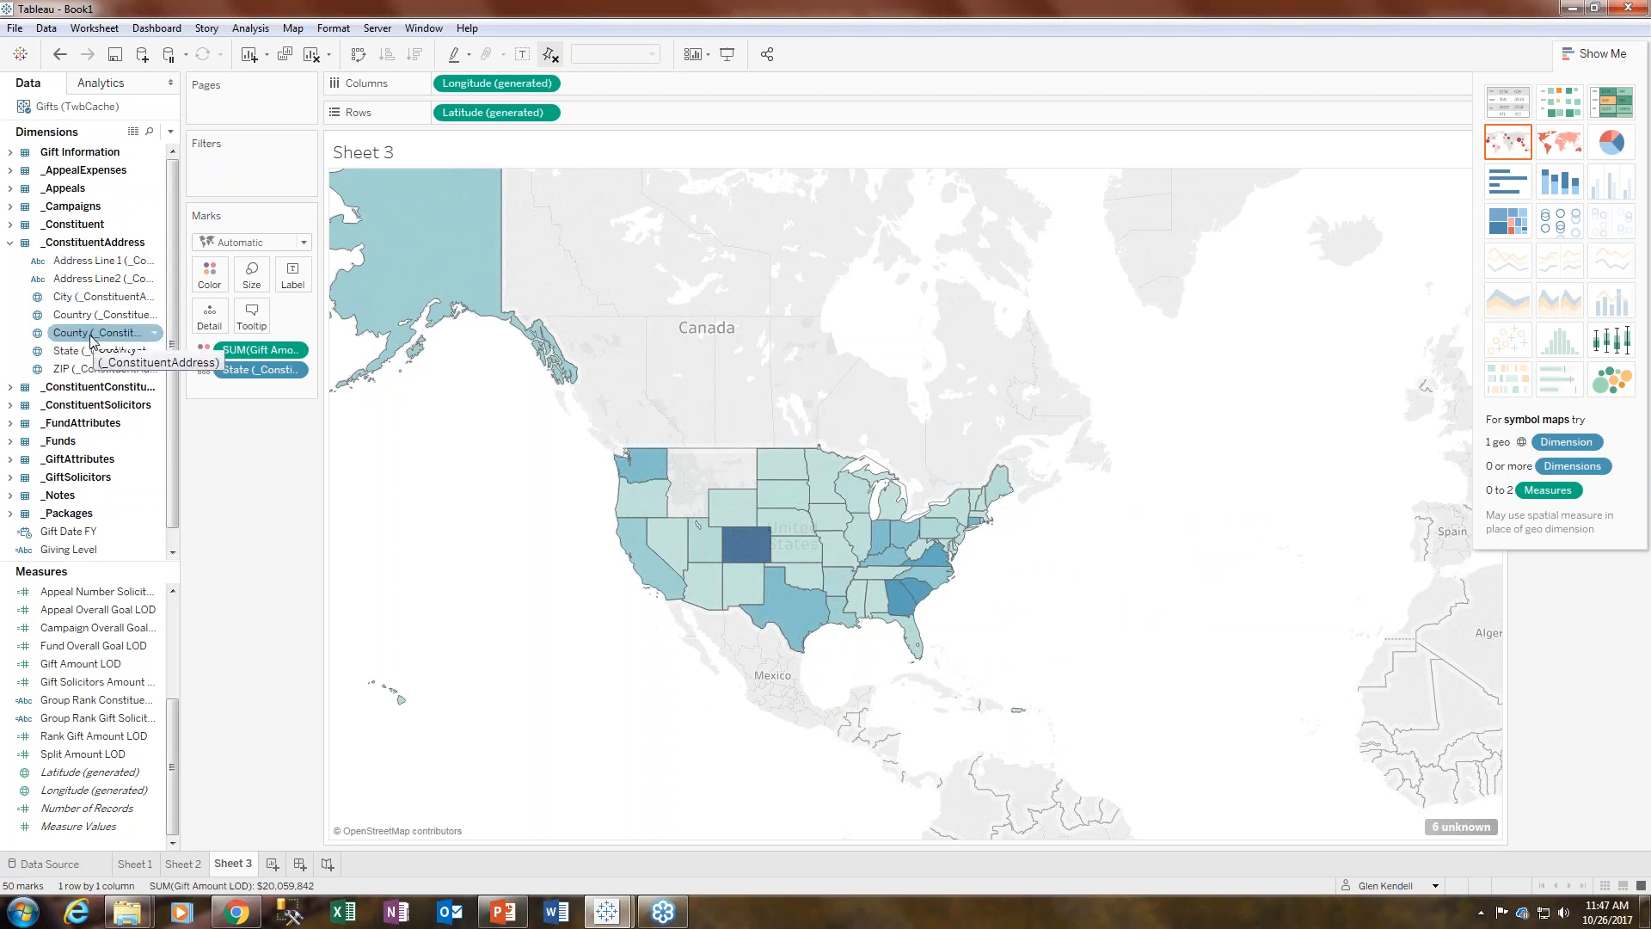
{"action": "left_click", "coordinate": [90, 317]}
{"action": "left_click_drag", "start_coordinate": [90, 320], "coordinate": [209, 316]}
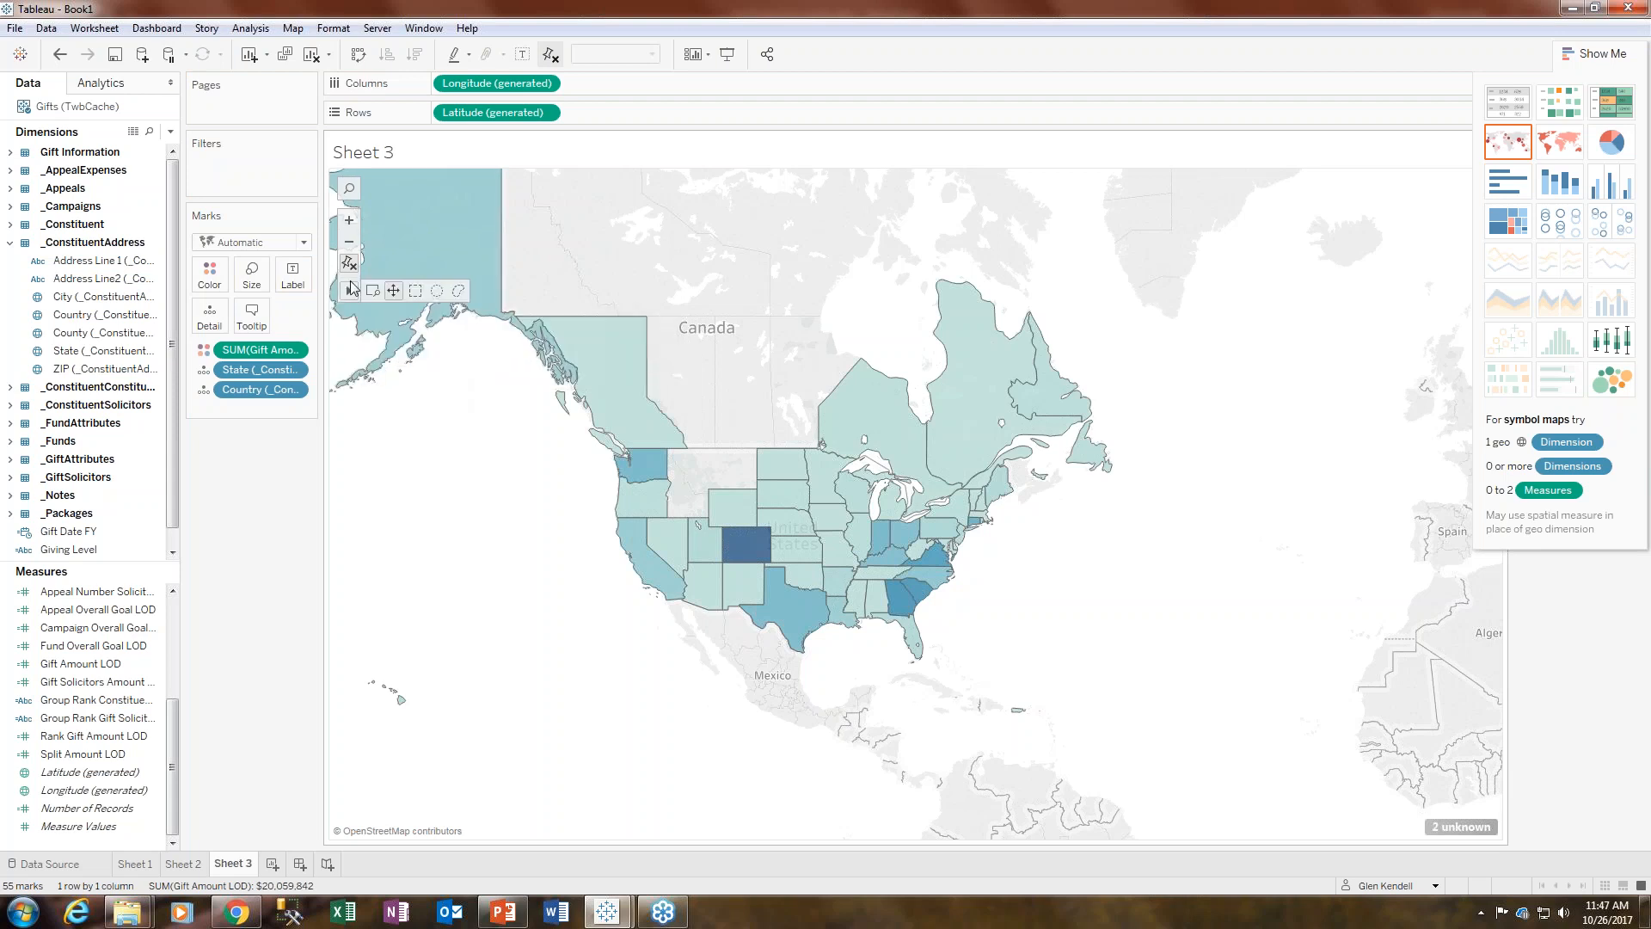
- Zoom and pan around the filled map, examining the state and province tooltips for gift amounts
{"action": "left_click", "coordinate": [349, 221]}
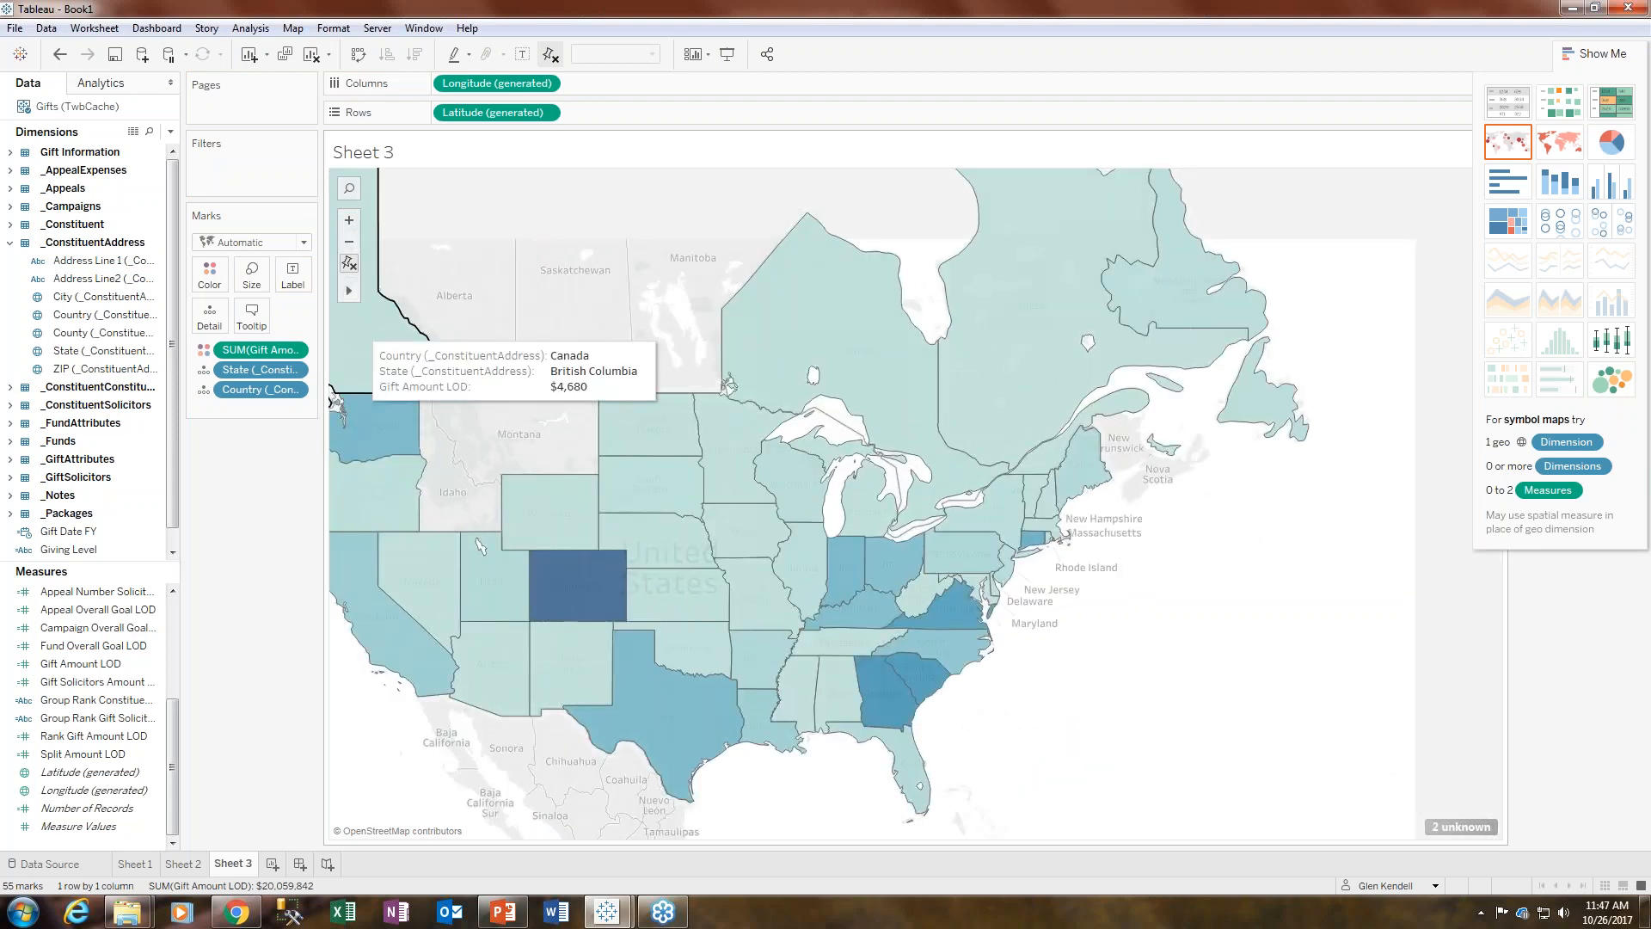
{"action": "left_click_drag", "start_coordinate": [500, 446], "coordinate": [662, 423]}
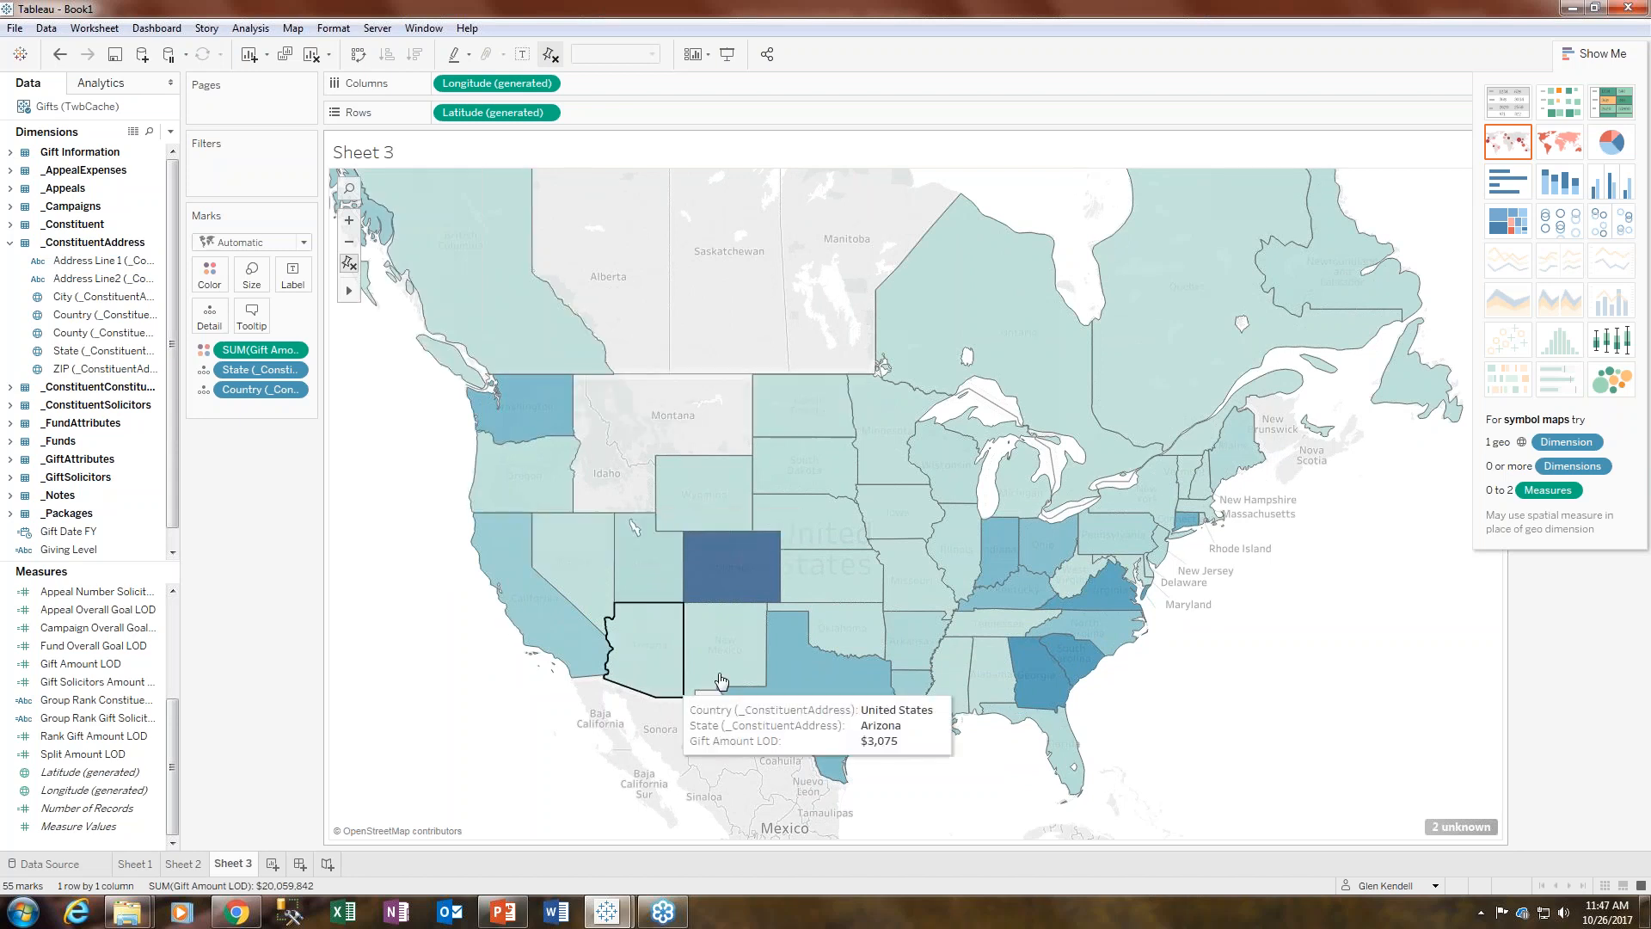
{"action": "mouse_move", "coordinate": [767, 595]}
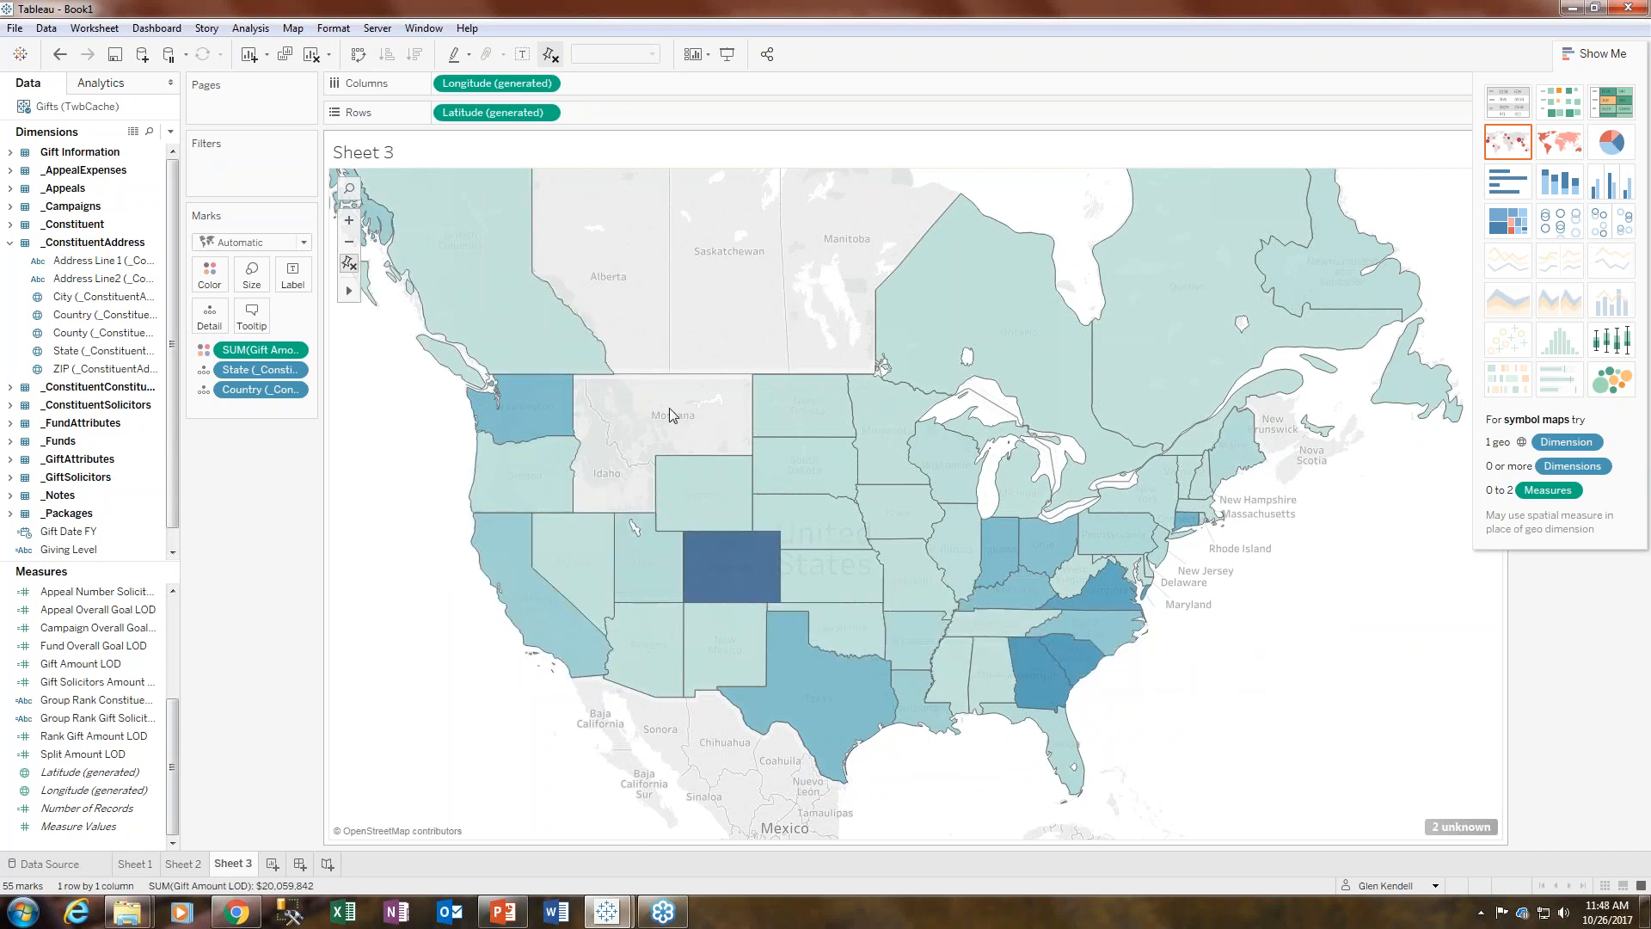
{"action": "mouse_move", "coordinate": [1108, 531]}
{"action": "left_click_drag", "start_coordinate": [391, 476], "coordinate": [491, 368]}
{"action": "left_click", "coordinate": [350, 263]}
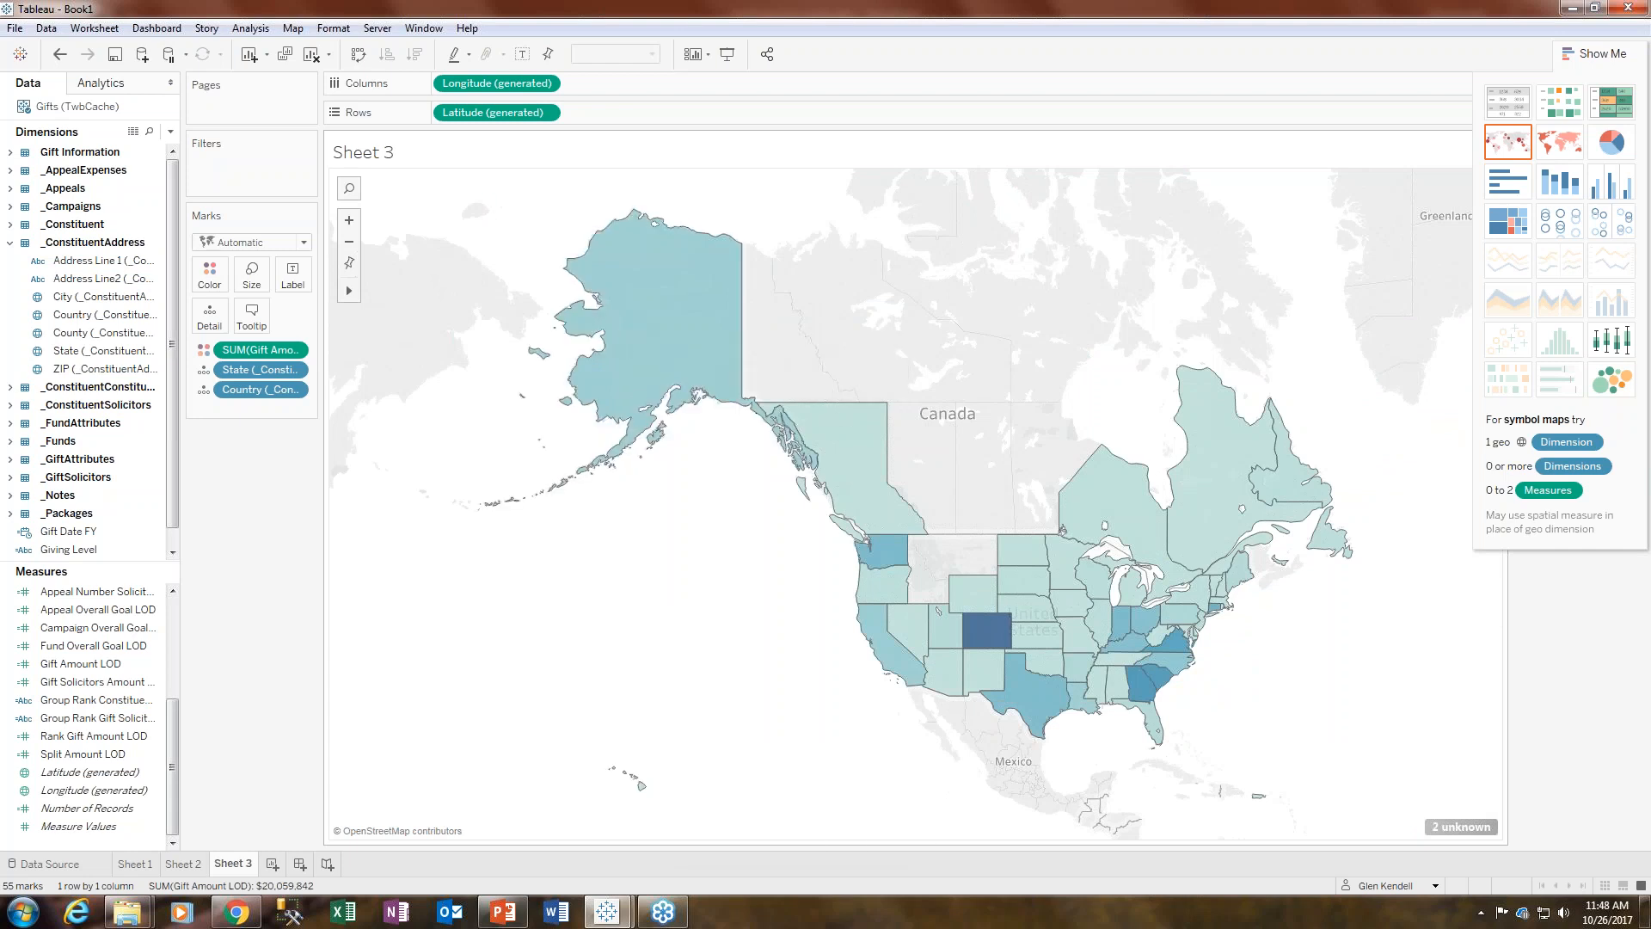
{"action": "left_click_drag", "start_coordinate": [808, 688], "coordinate": [514, 677]}
{"action": "mouse_move", "coordinate": [927, 594]}
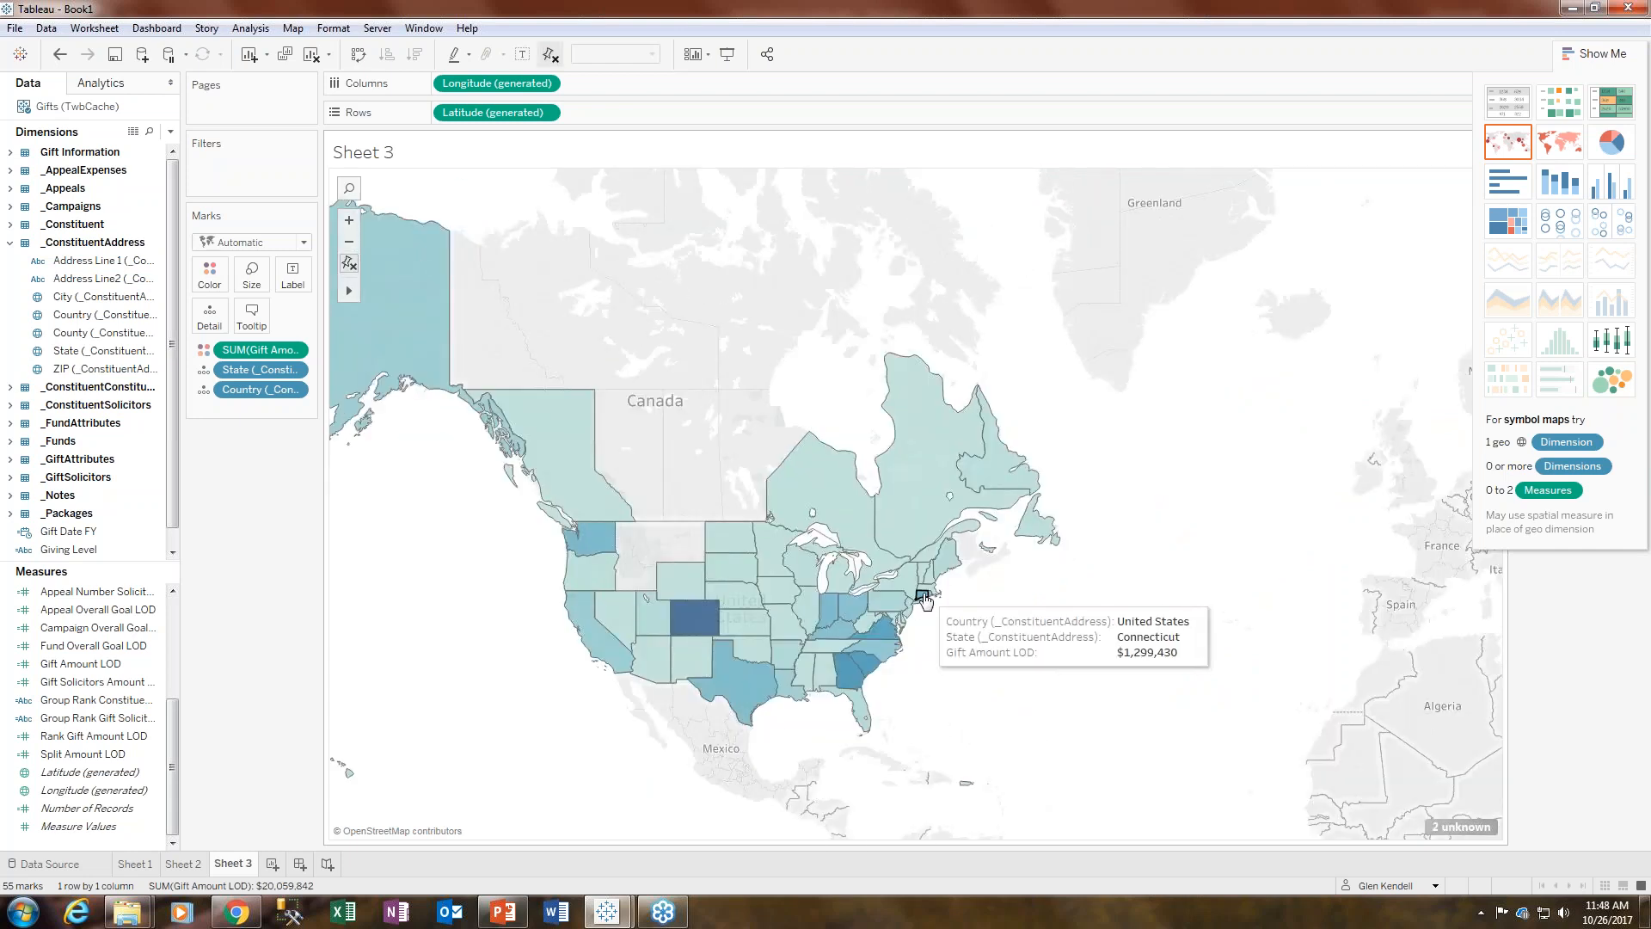
{"action": "mouse_move", "coordinate": [588, 546]}
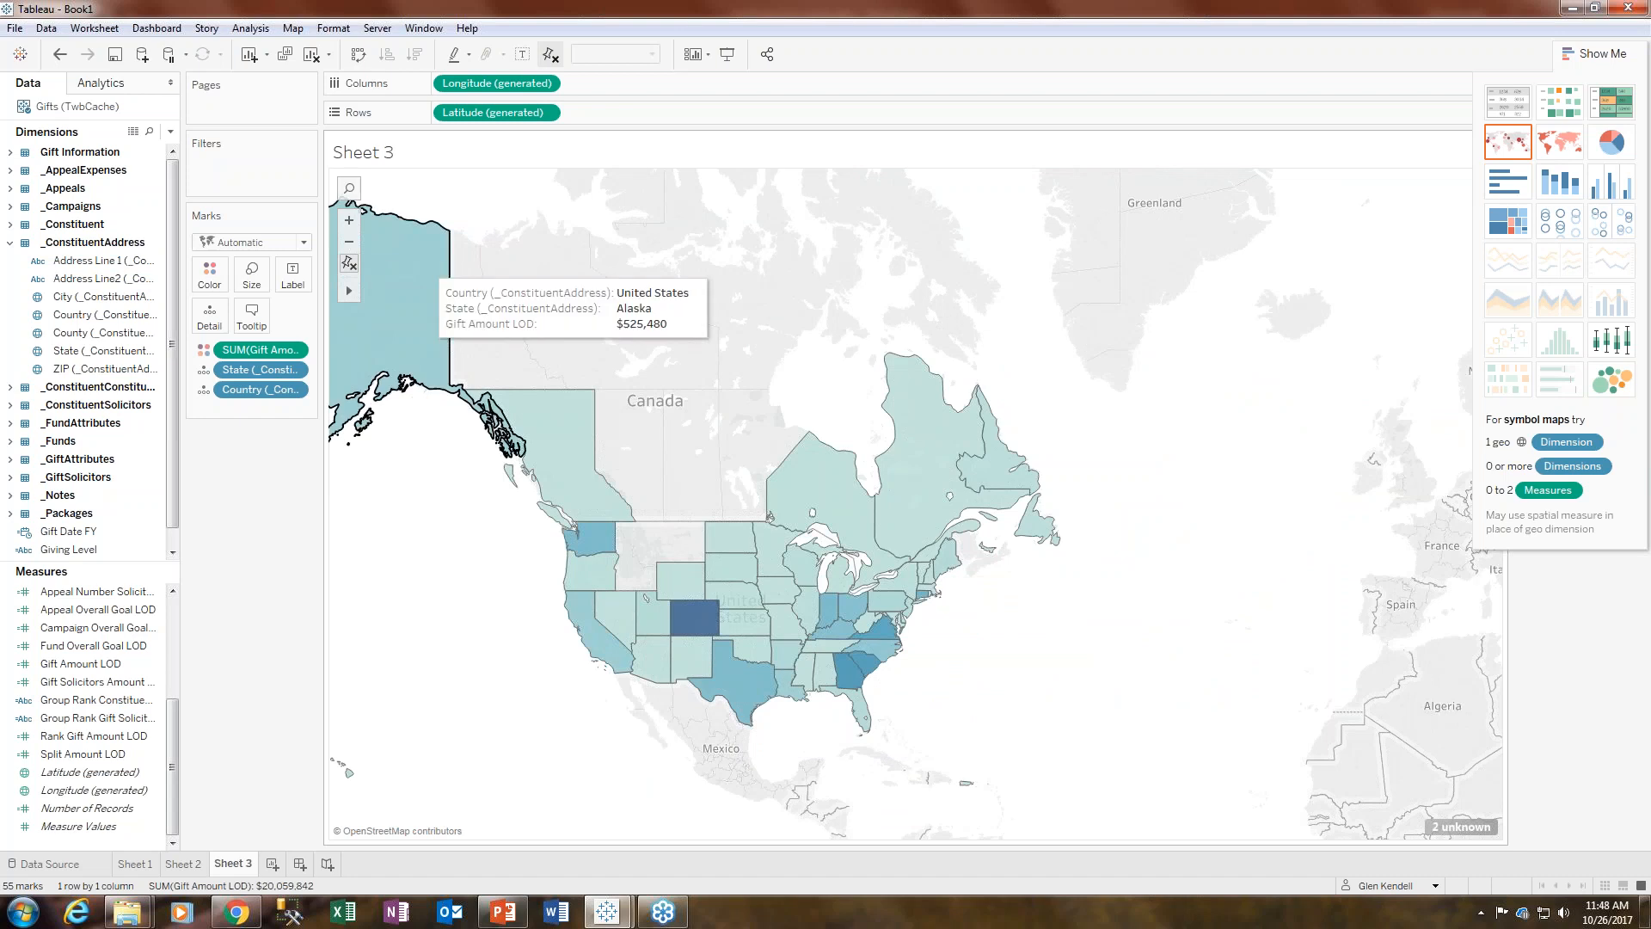
- Switch to the Book2 window and open State_Tiles.xlsx from the 03_02 Mapping Custom Regions folder in Excel
{"action": "mouse_move", "coordinate": [613, 915]}
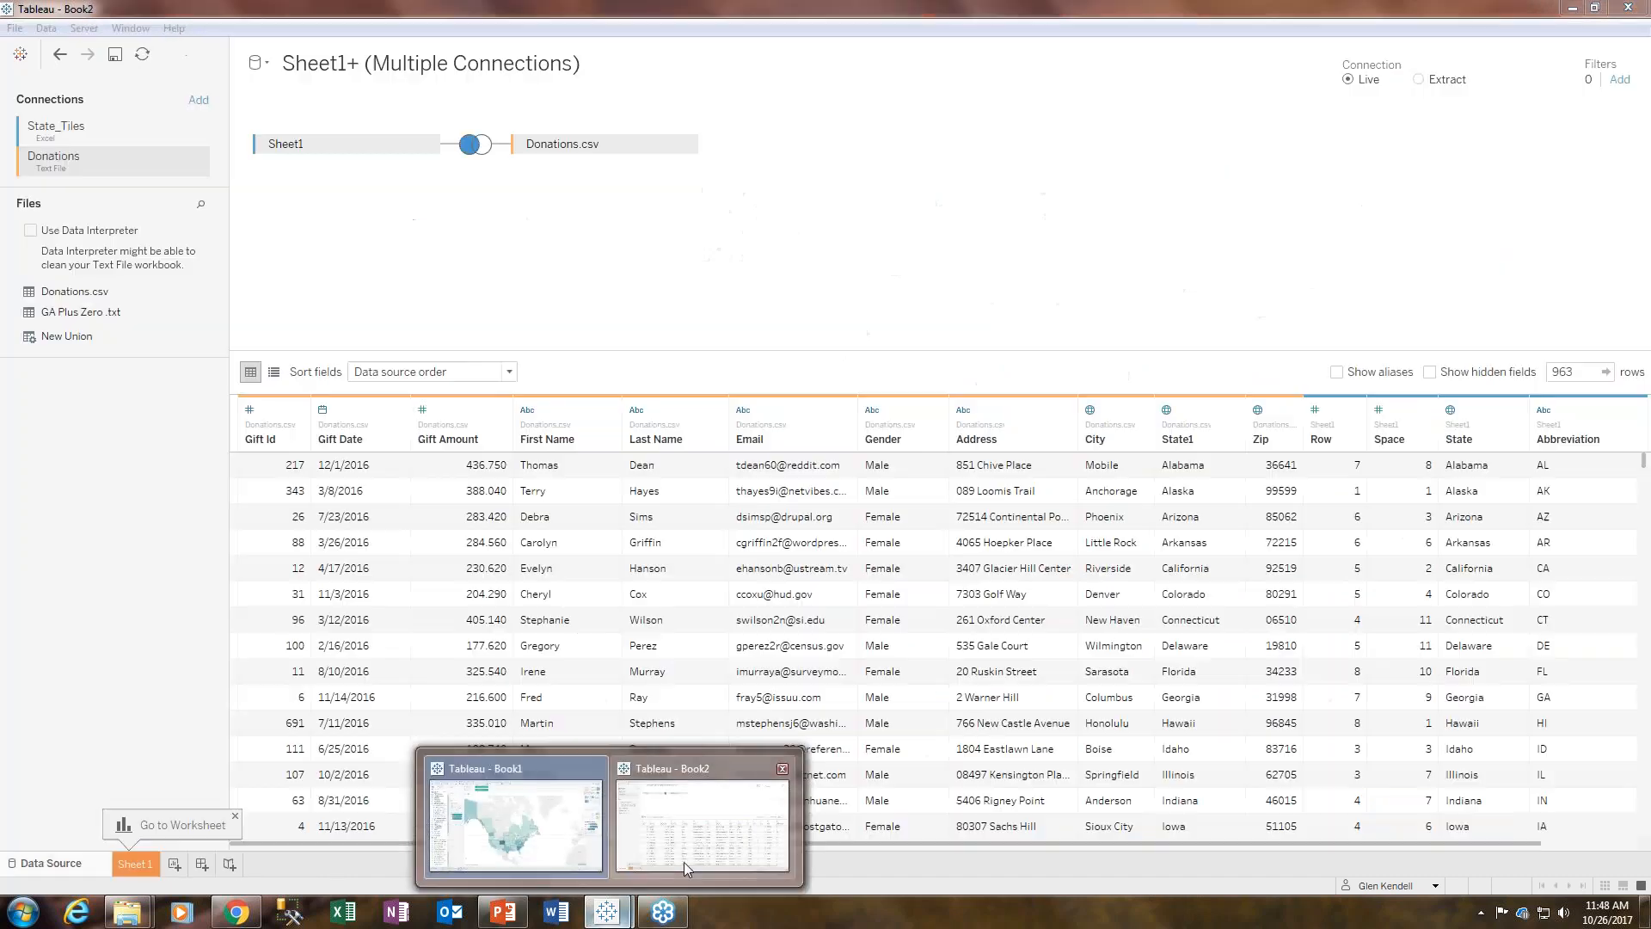
{"action": "left_click", "coordinate": [684, 858]}
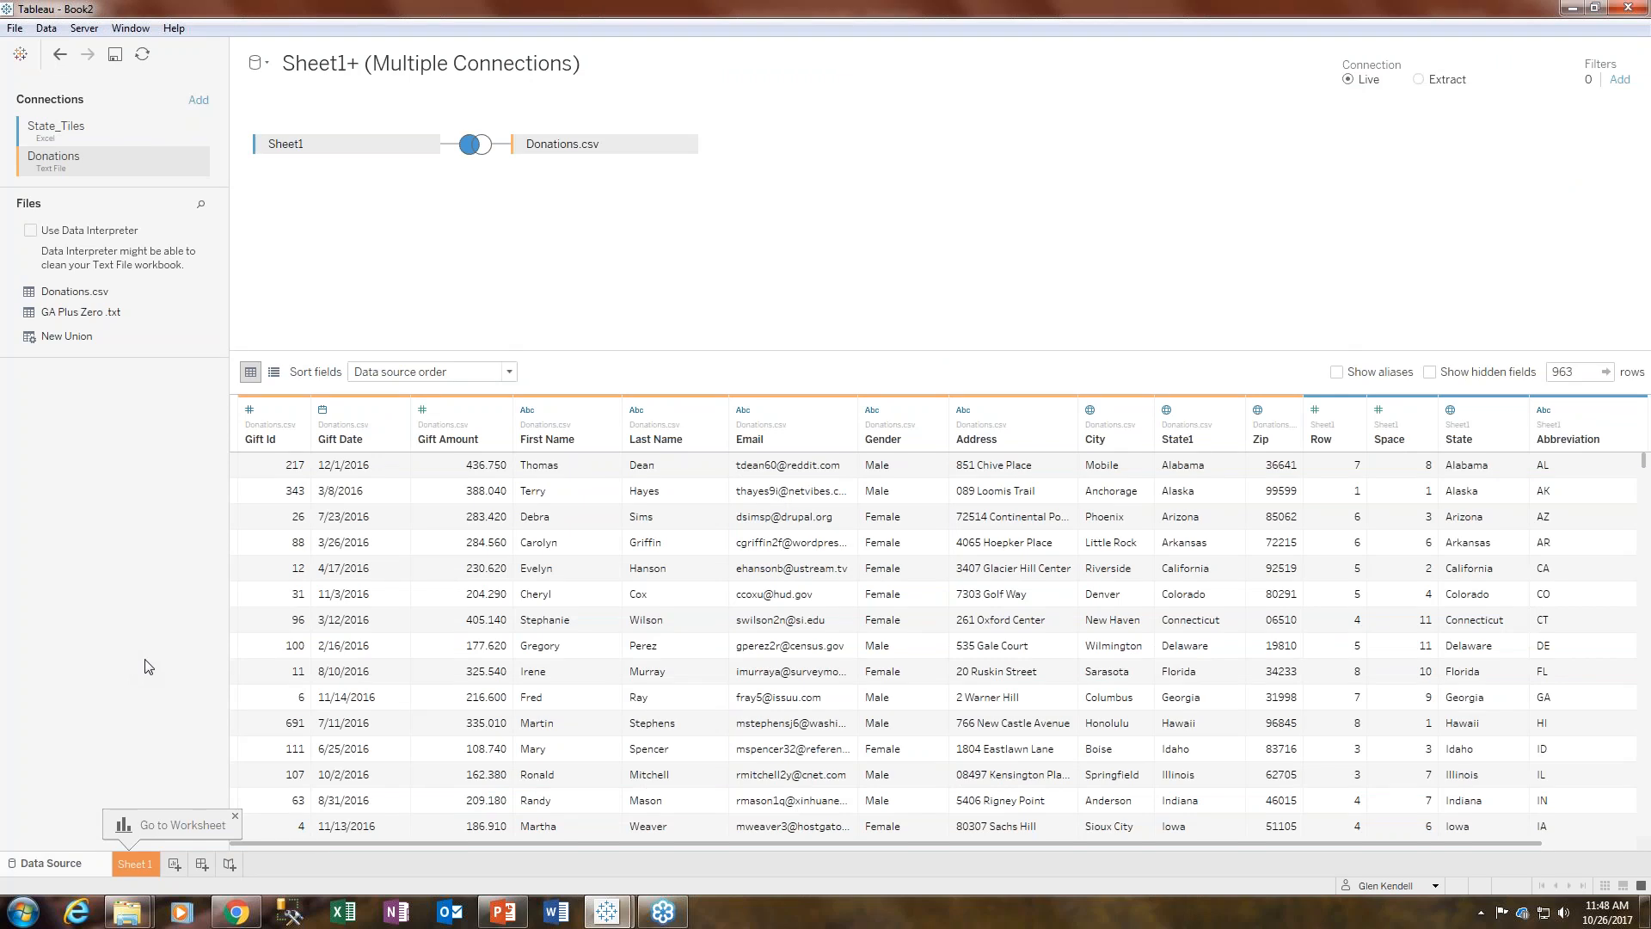
{"action": "mouse_move", "coordinate": [143, 913]}
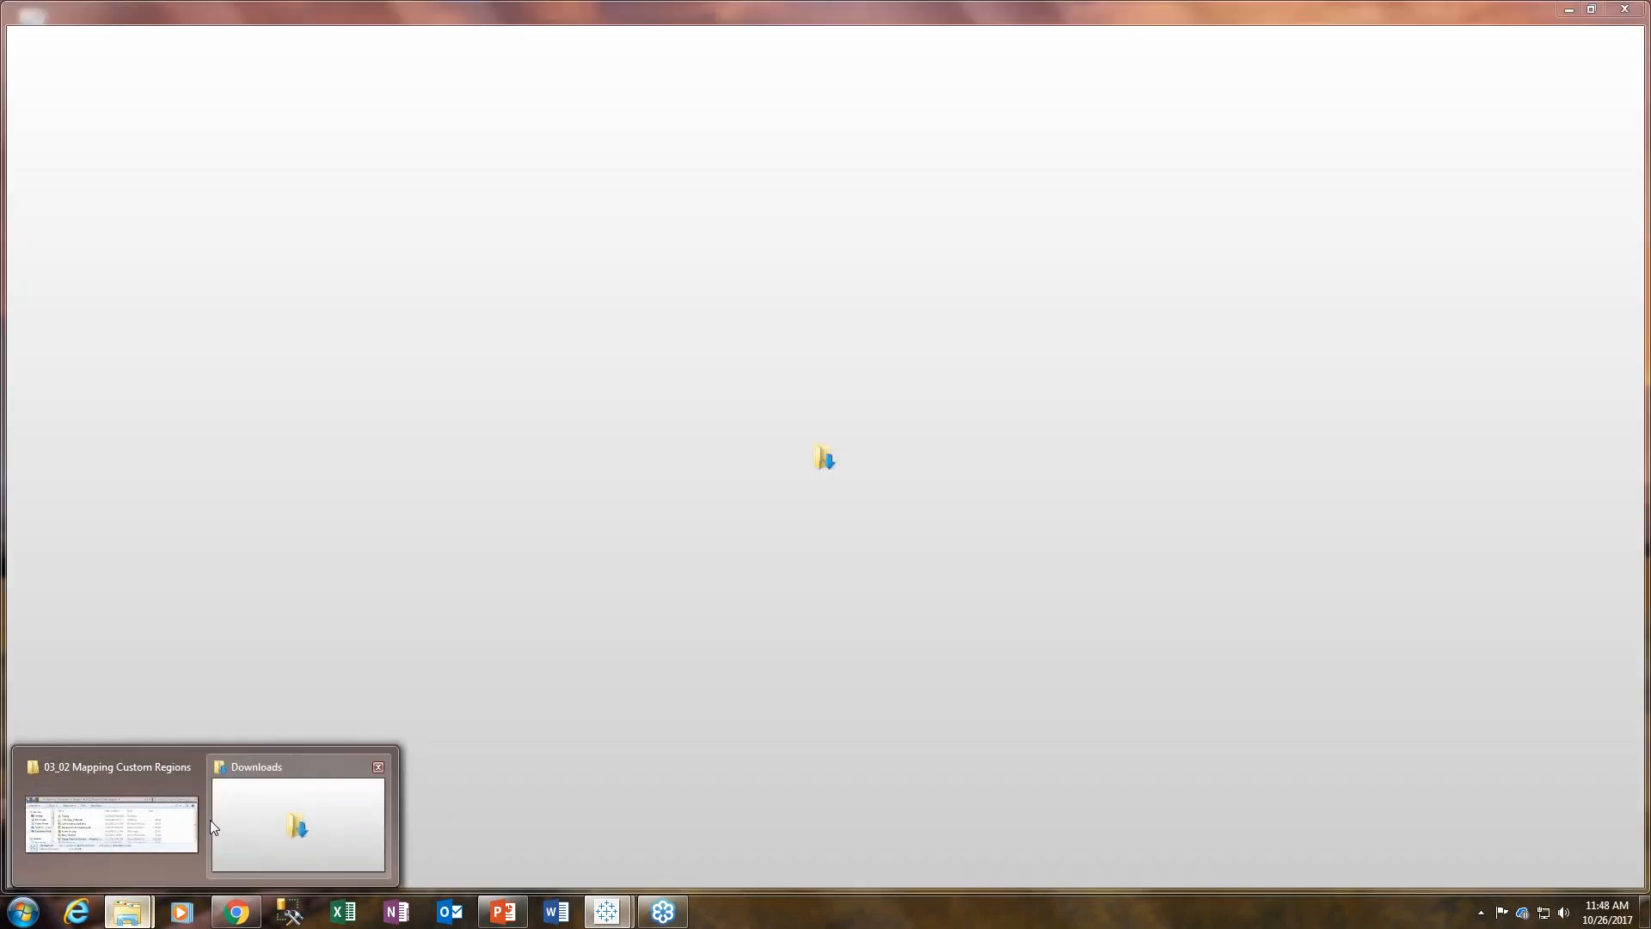
{"action": "left_click", "coordinate": [196, 821]}
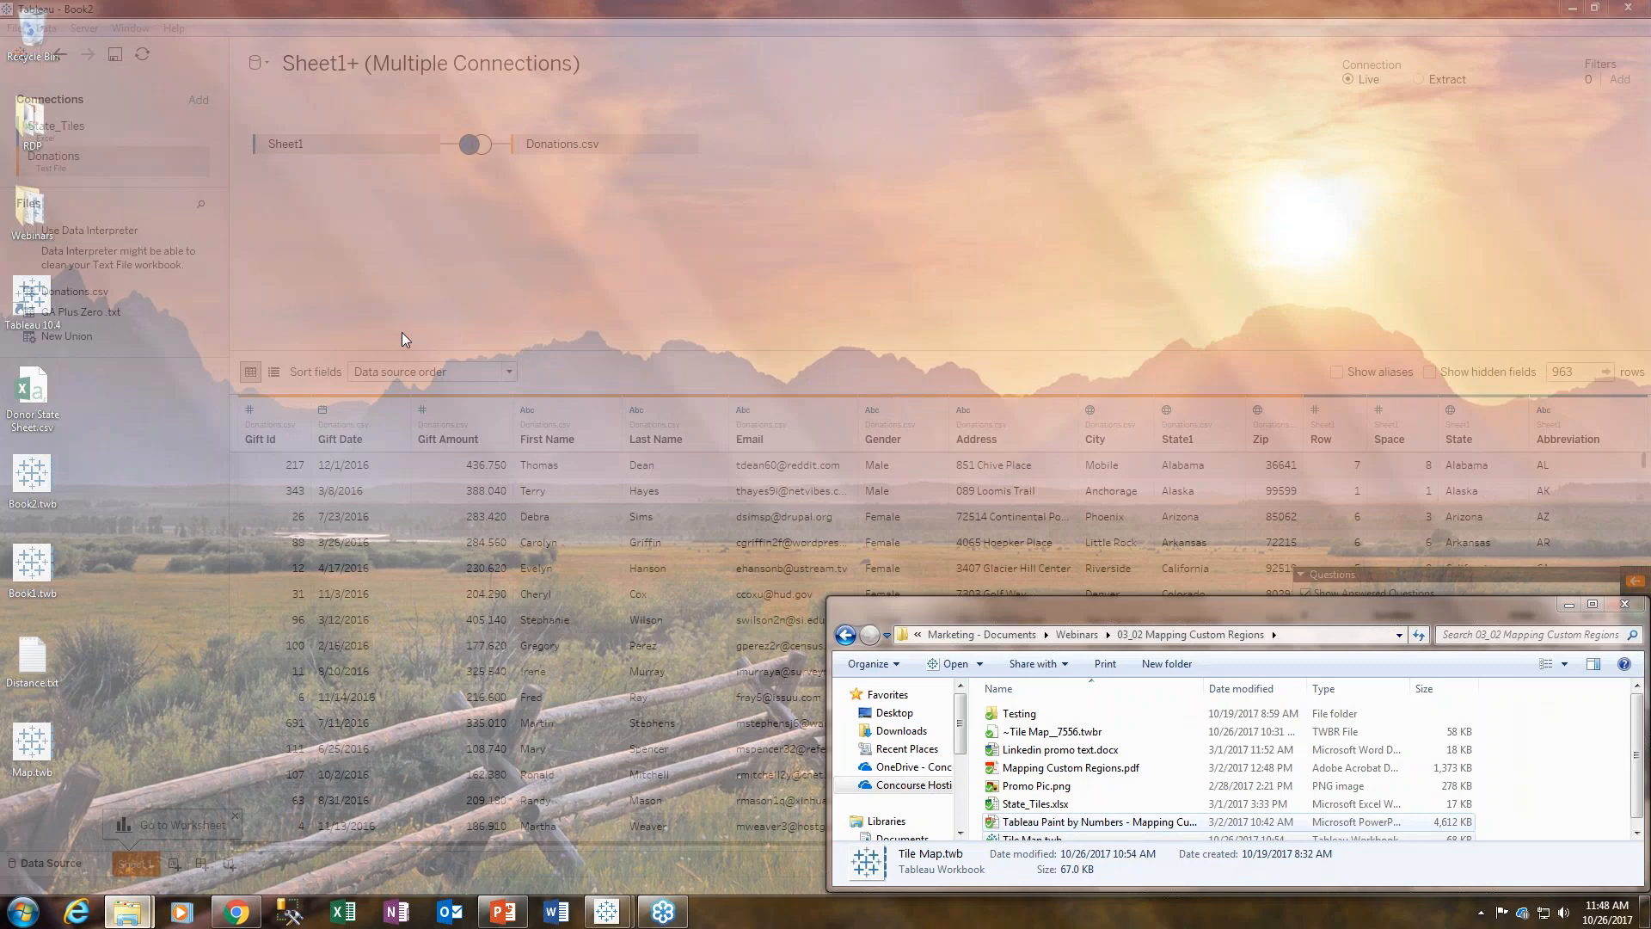
{"action": "double_click", "coordinate": [965, 616]}
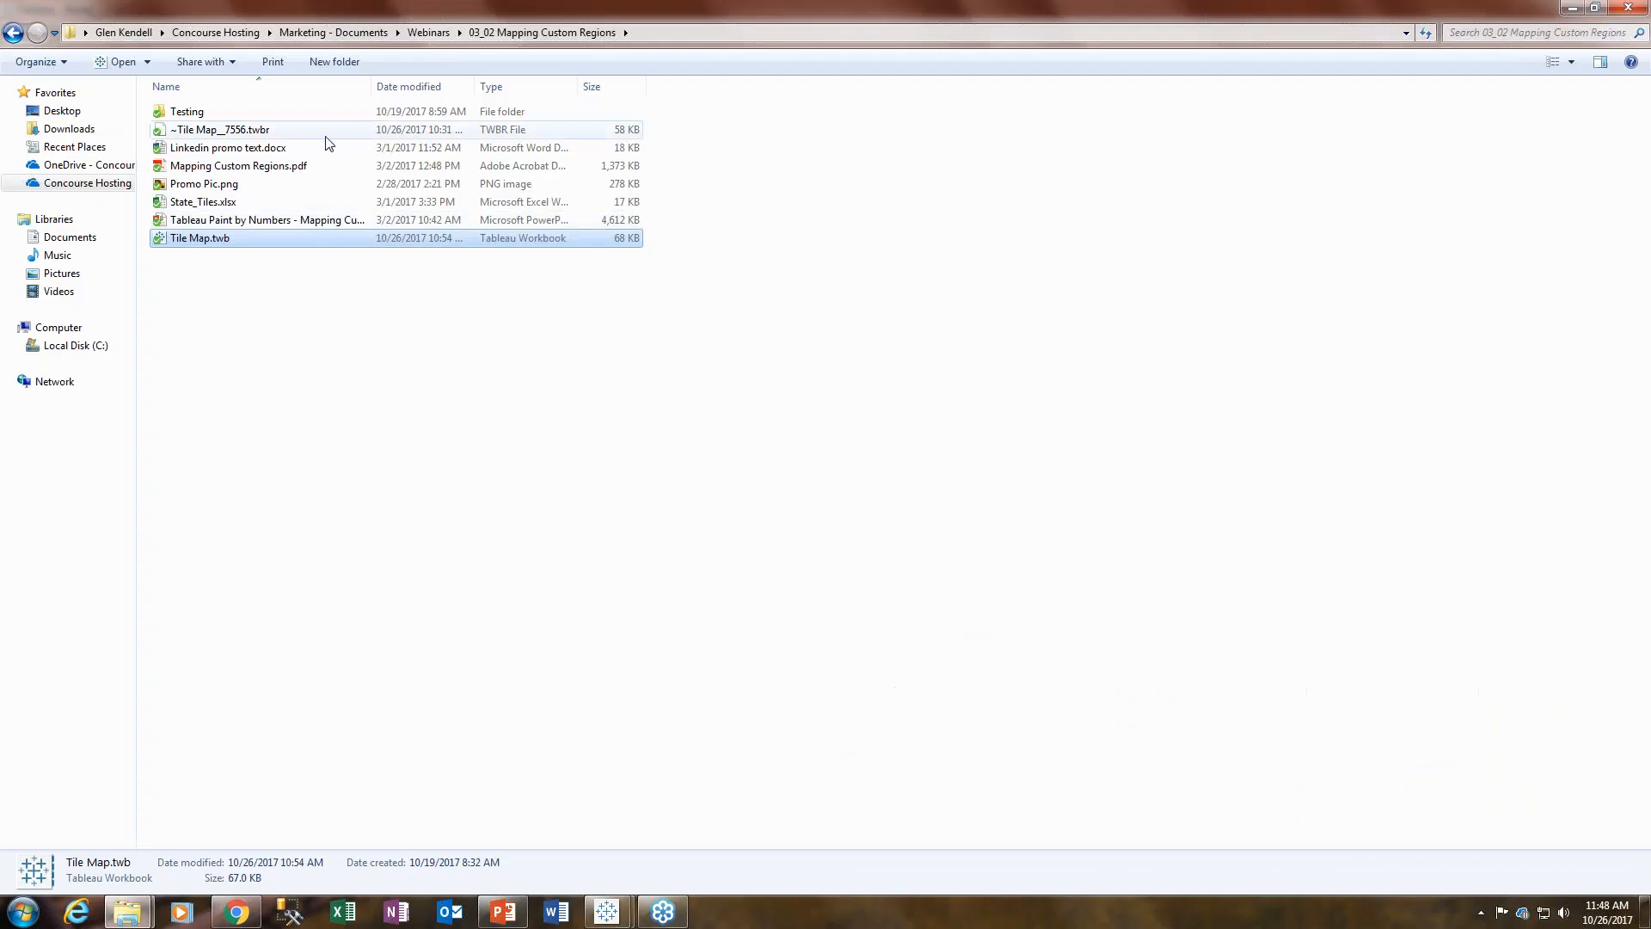
{"action": "double_click", "coordinate": [205, 202]}
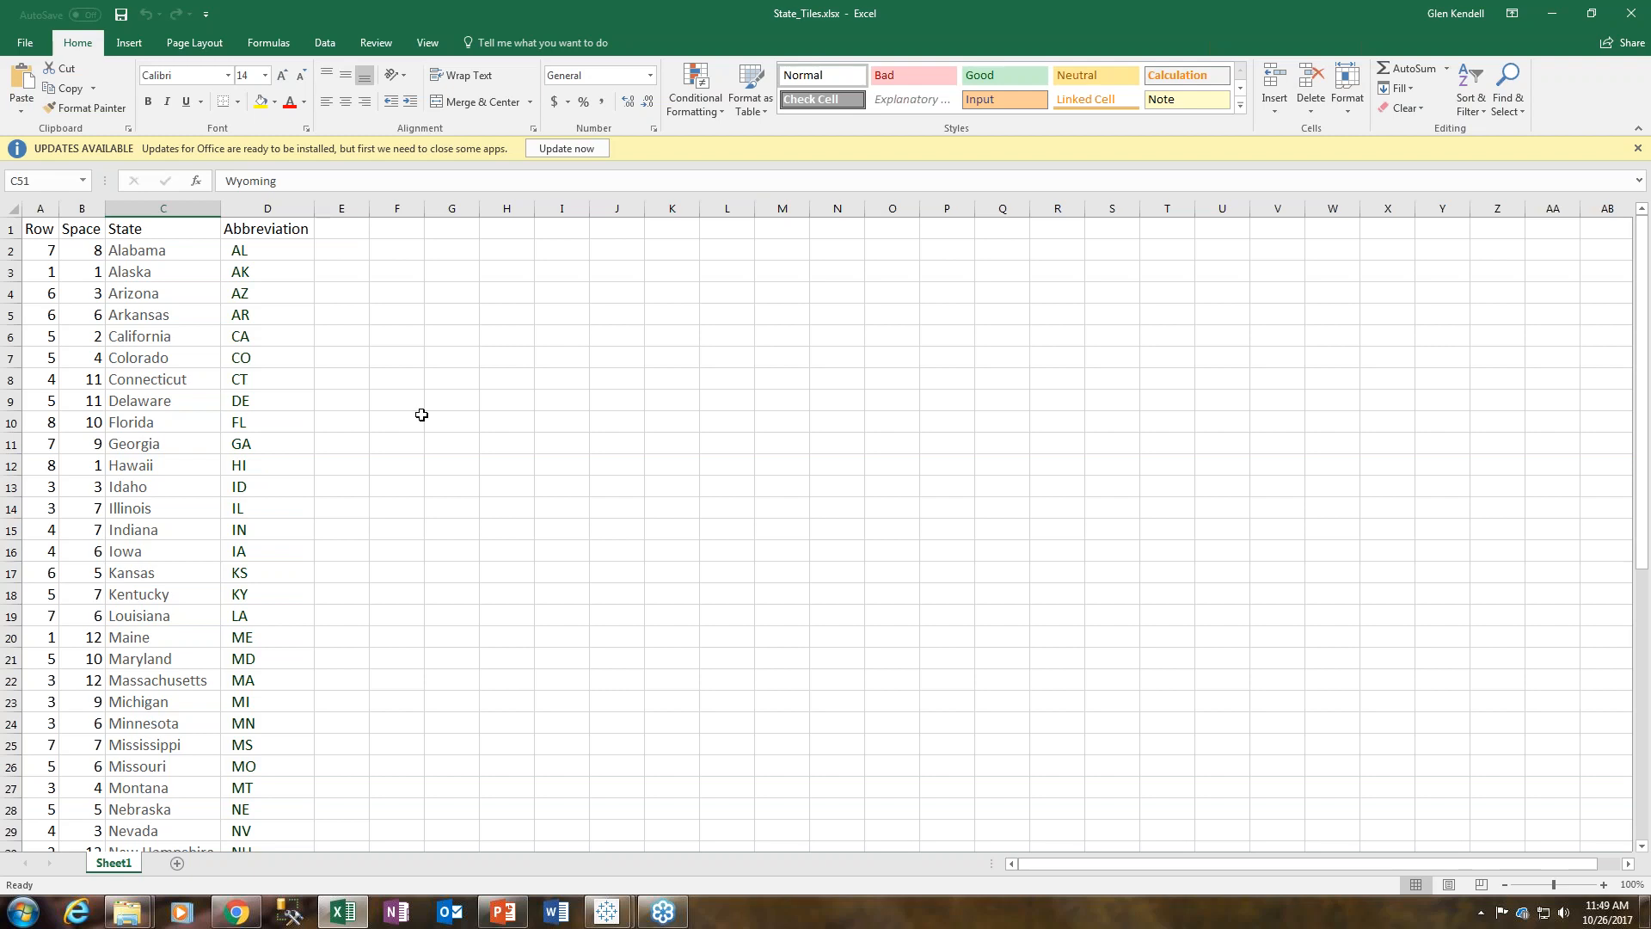
- Return to the Book2 Tableau window and open Sheet 1
{"action": "left_click", "coordinate": [619, 914]}
{"action": "left_click", "coordinate": [652, 849]}
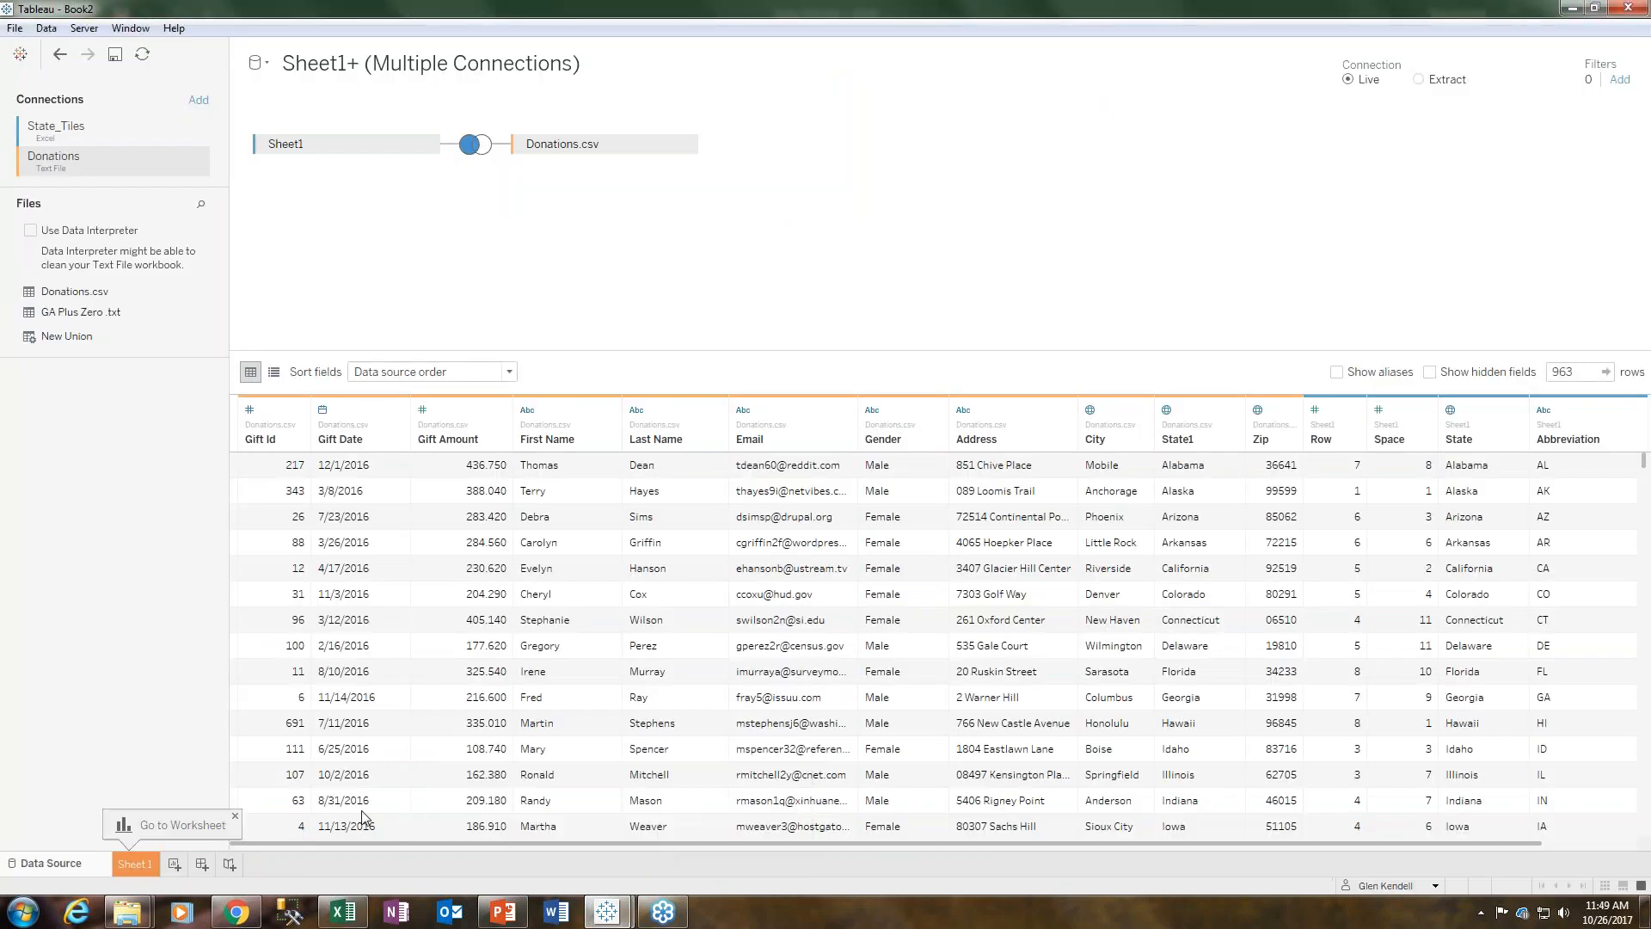
{"action": "left_click", "coordinate": [140, 864]}
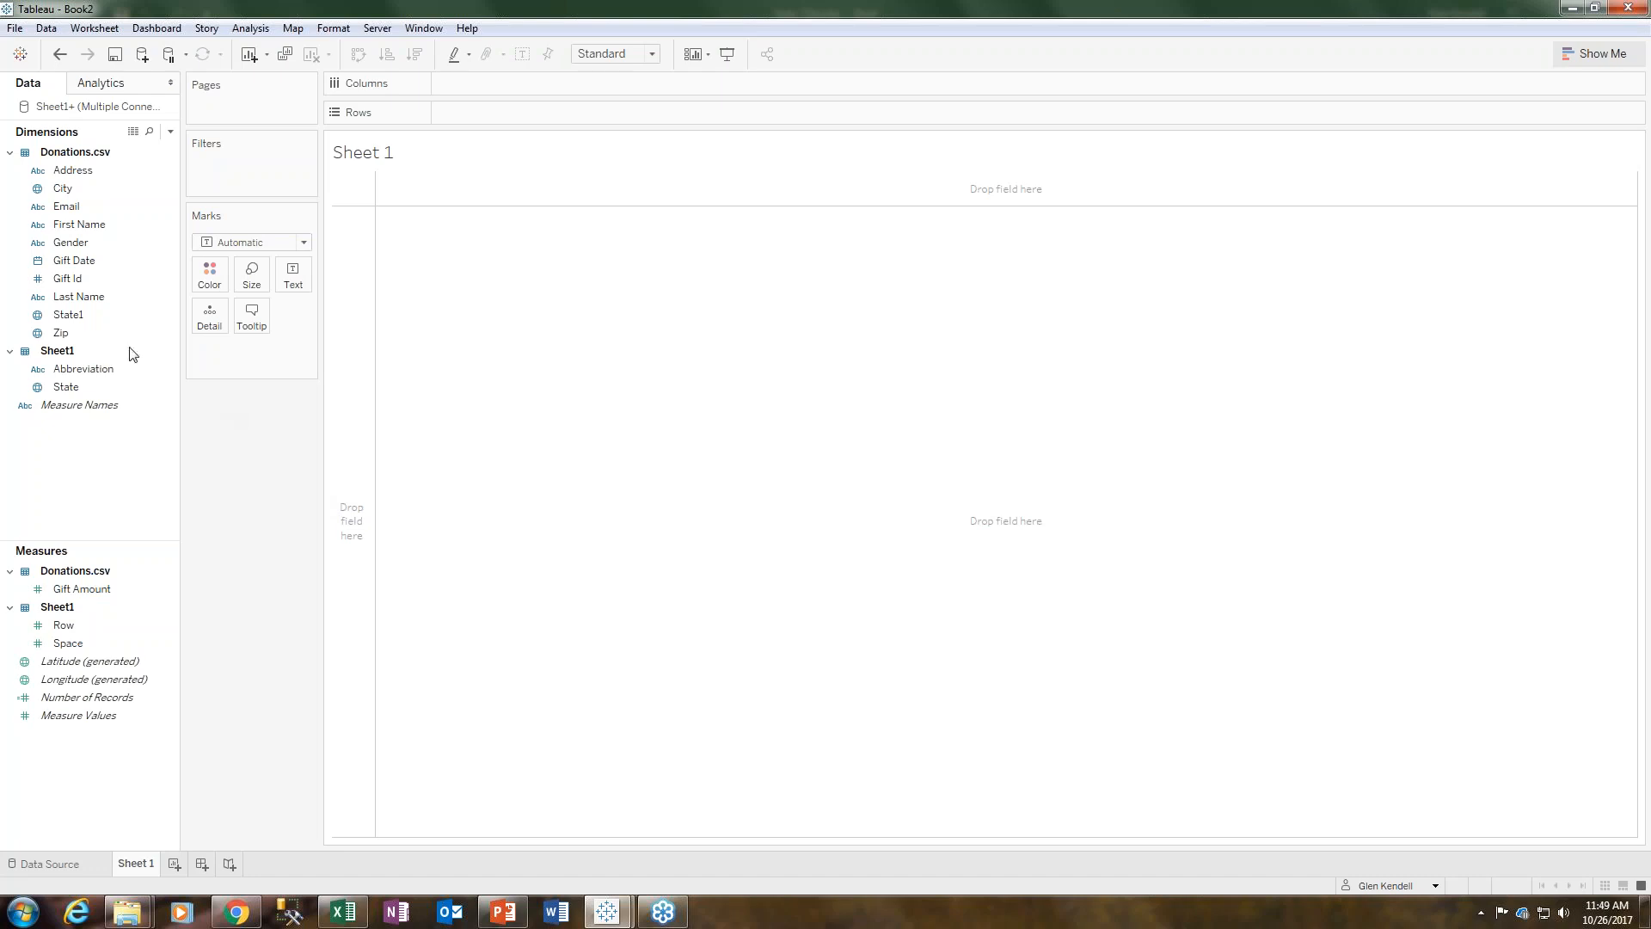
- Convert the Row and Space fields from Sheet1 to dimensions
{"action": "right_click", "coordinate": [64, 625]}
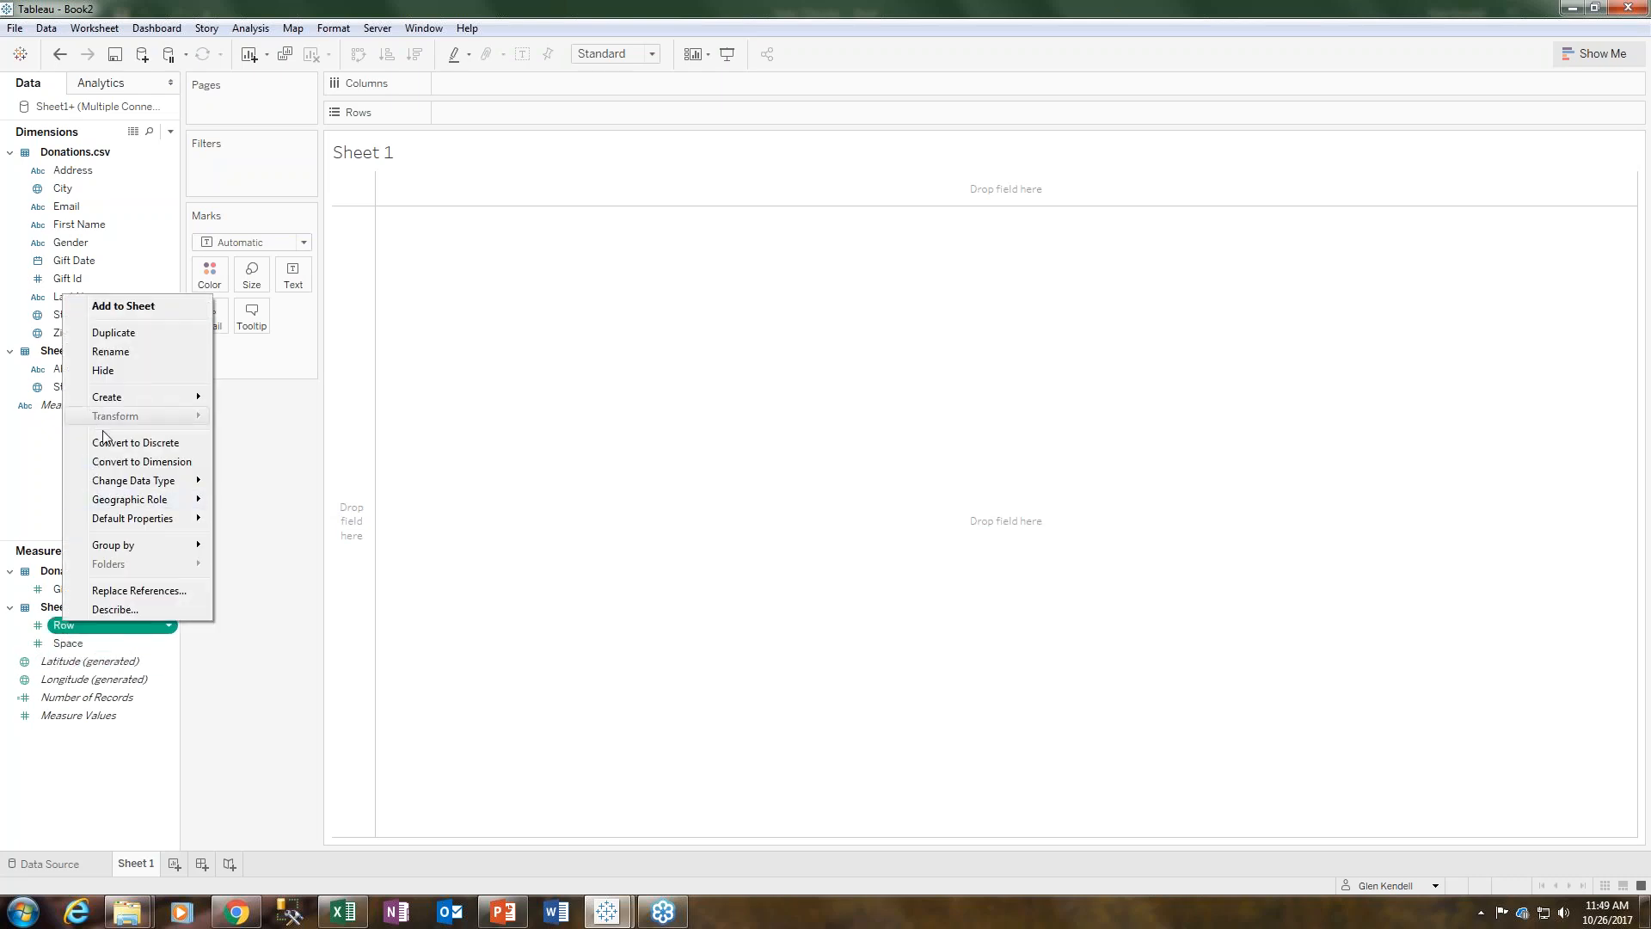
{"action": "left_click", "coordinate": [111, 462]}
{"action": "left_click", "coordinate": [83, 627]}
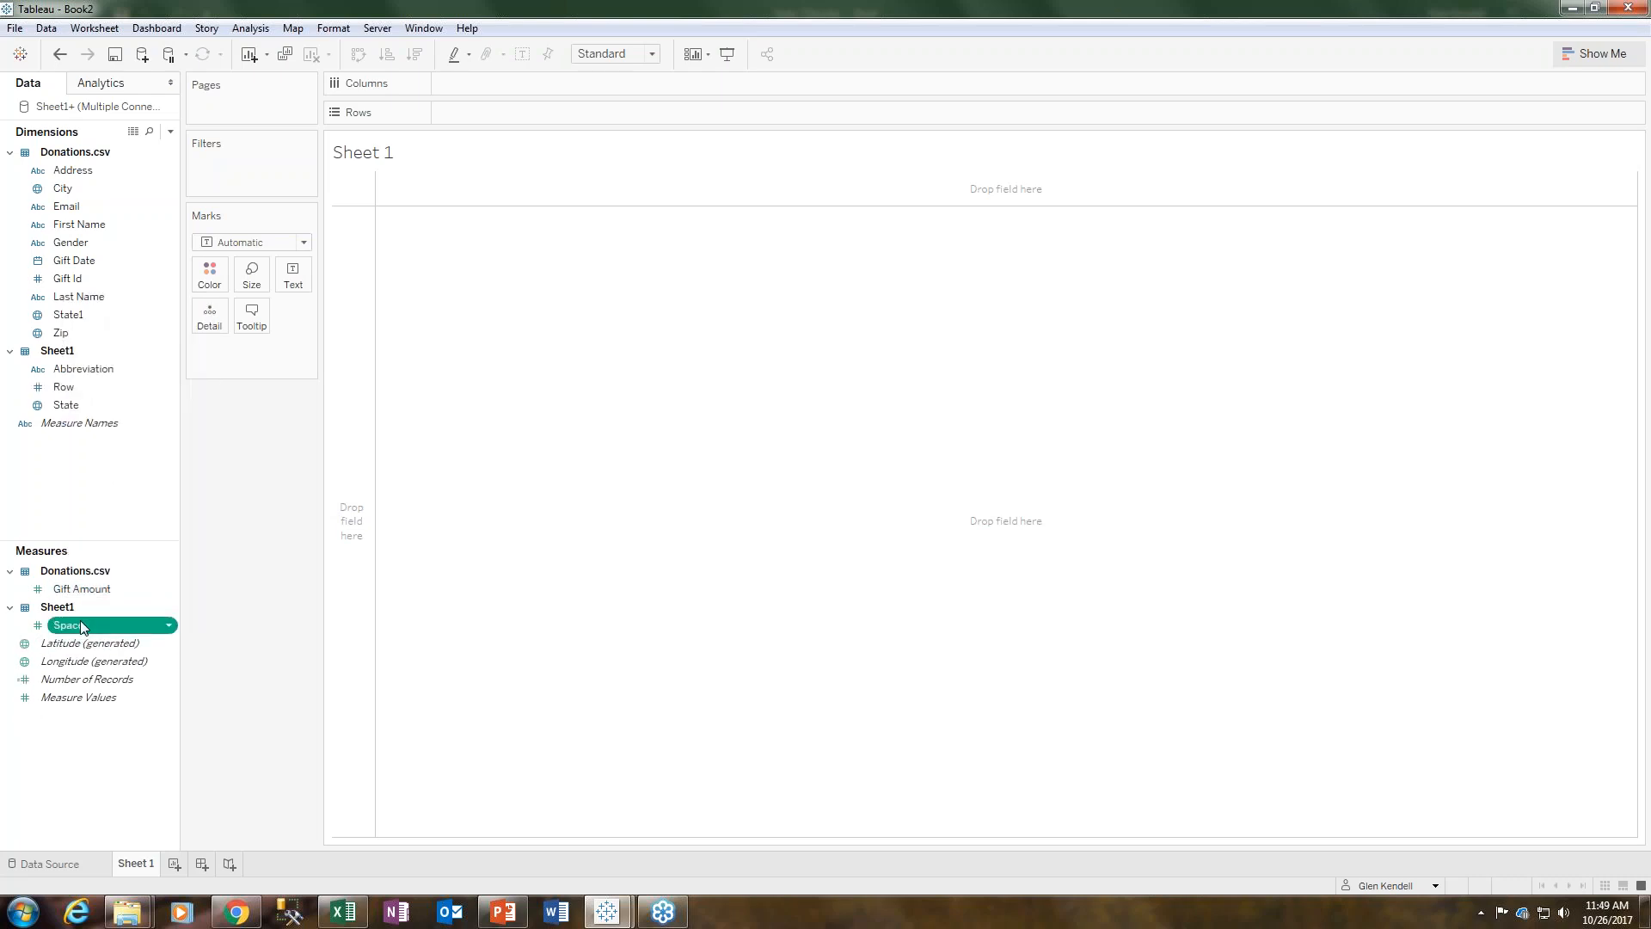
{"action": "right_click", "coordinate": [83, 627]}
{"action": "left_click", "coordinate": [114, 463]}
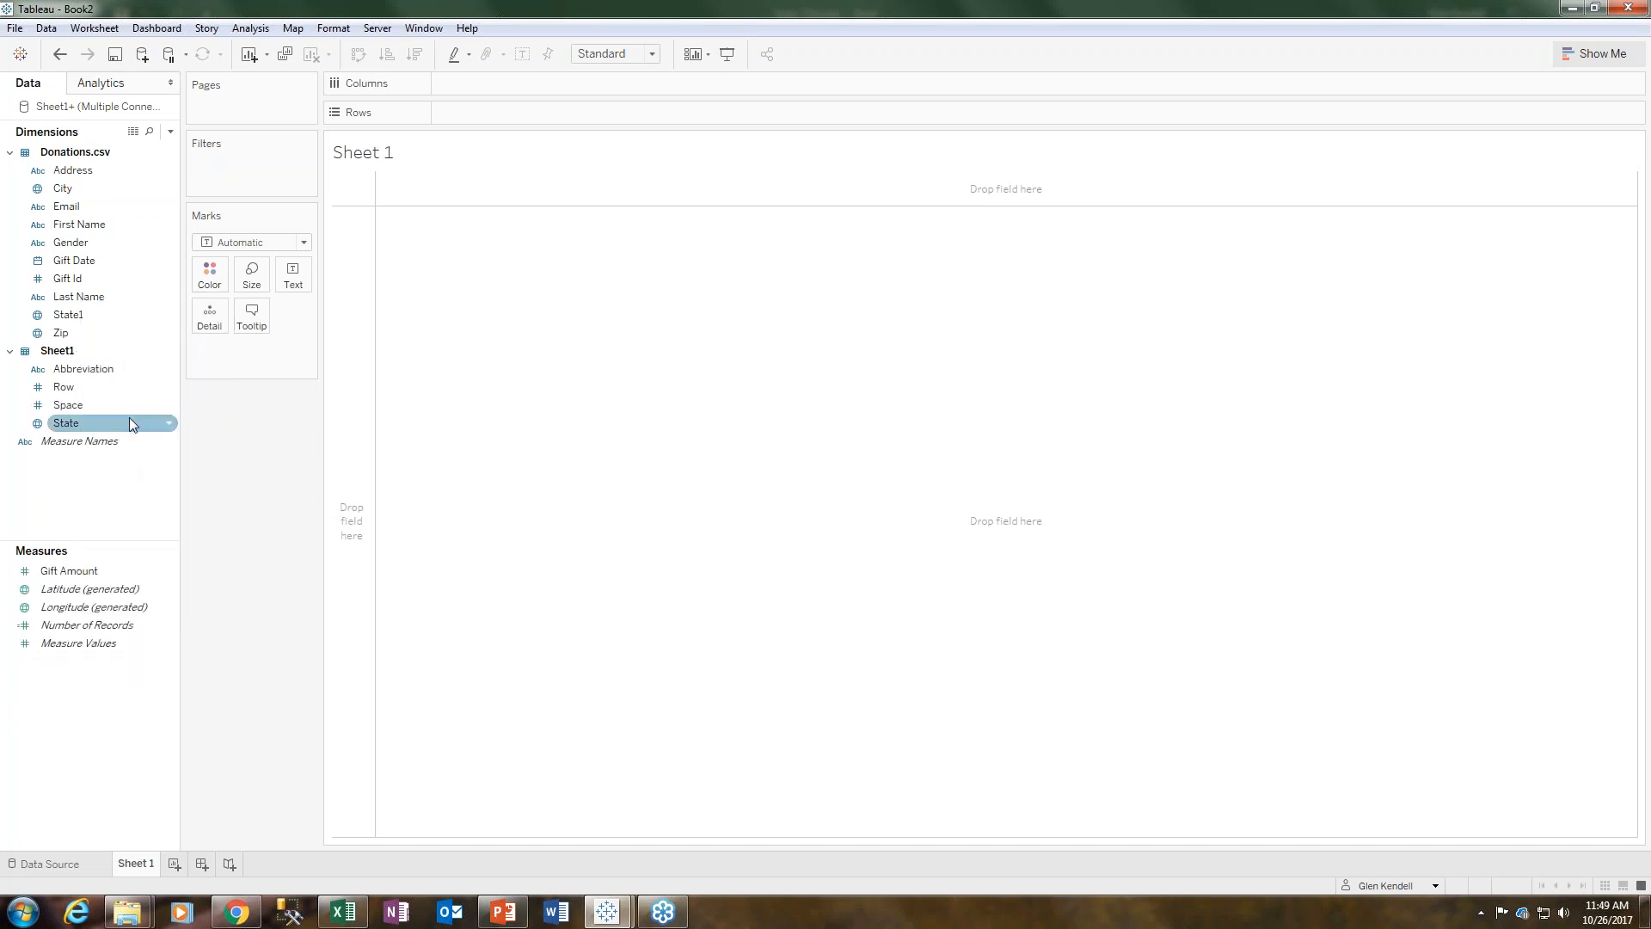
- Place Space on Columns and Row on Rows to lay out the tile grid
{"action": "double_click", "coordinate": [68, 389]}
{"action": "double_click", "coordinate": [68, 406]}
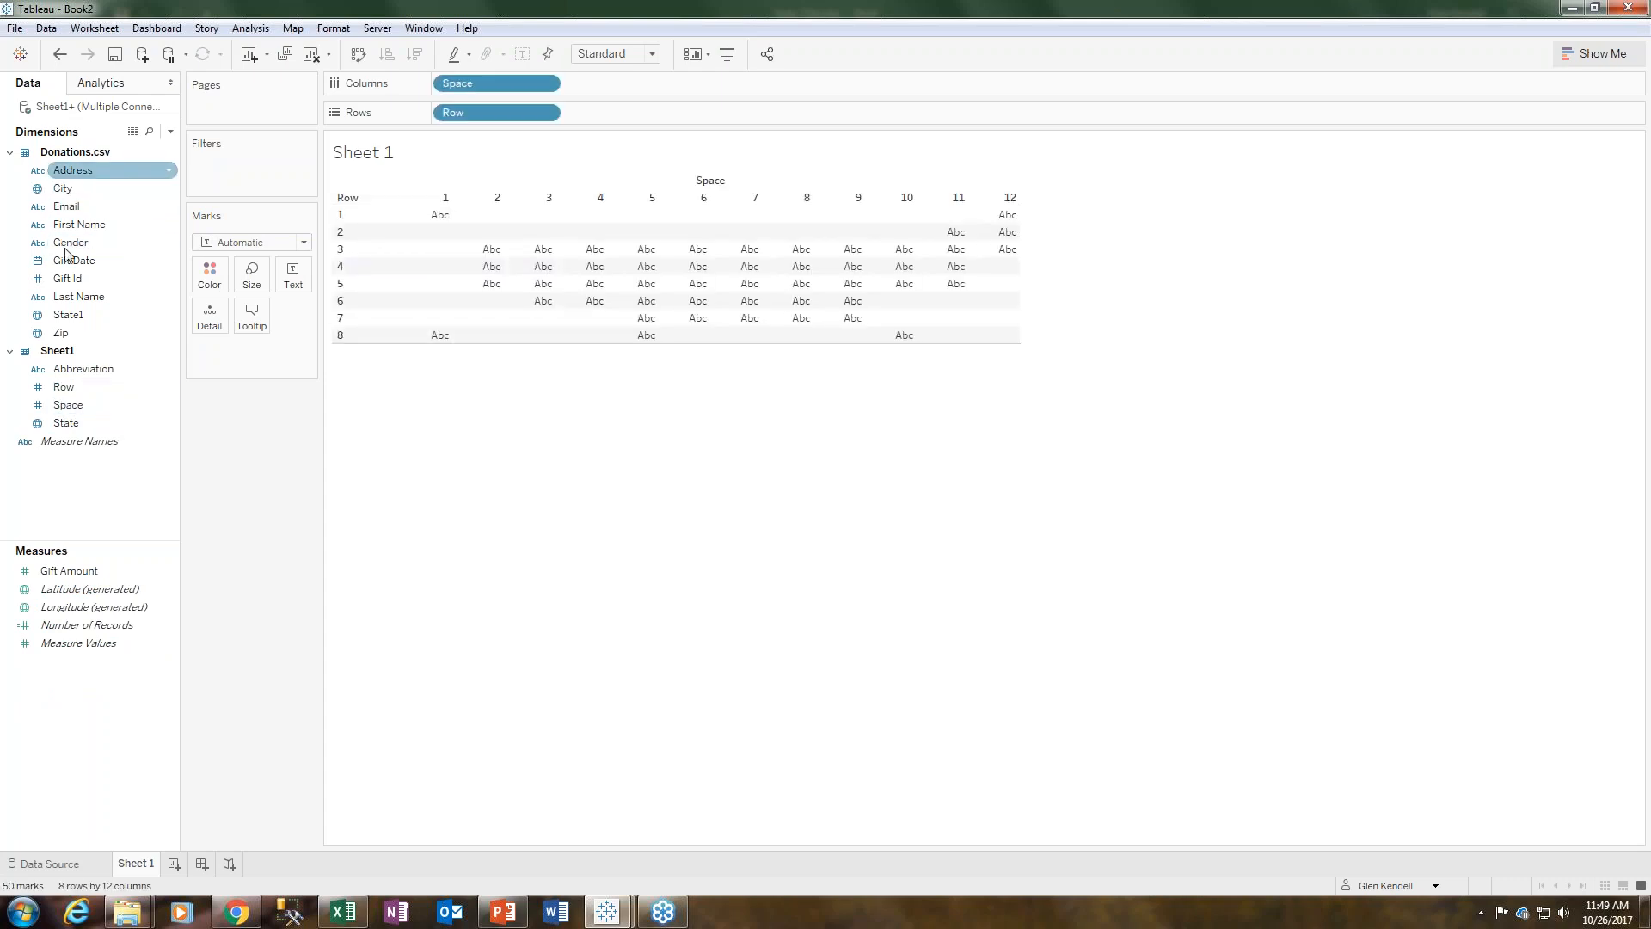
{"action": "left_click", "coordinate": [82, 864]}
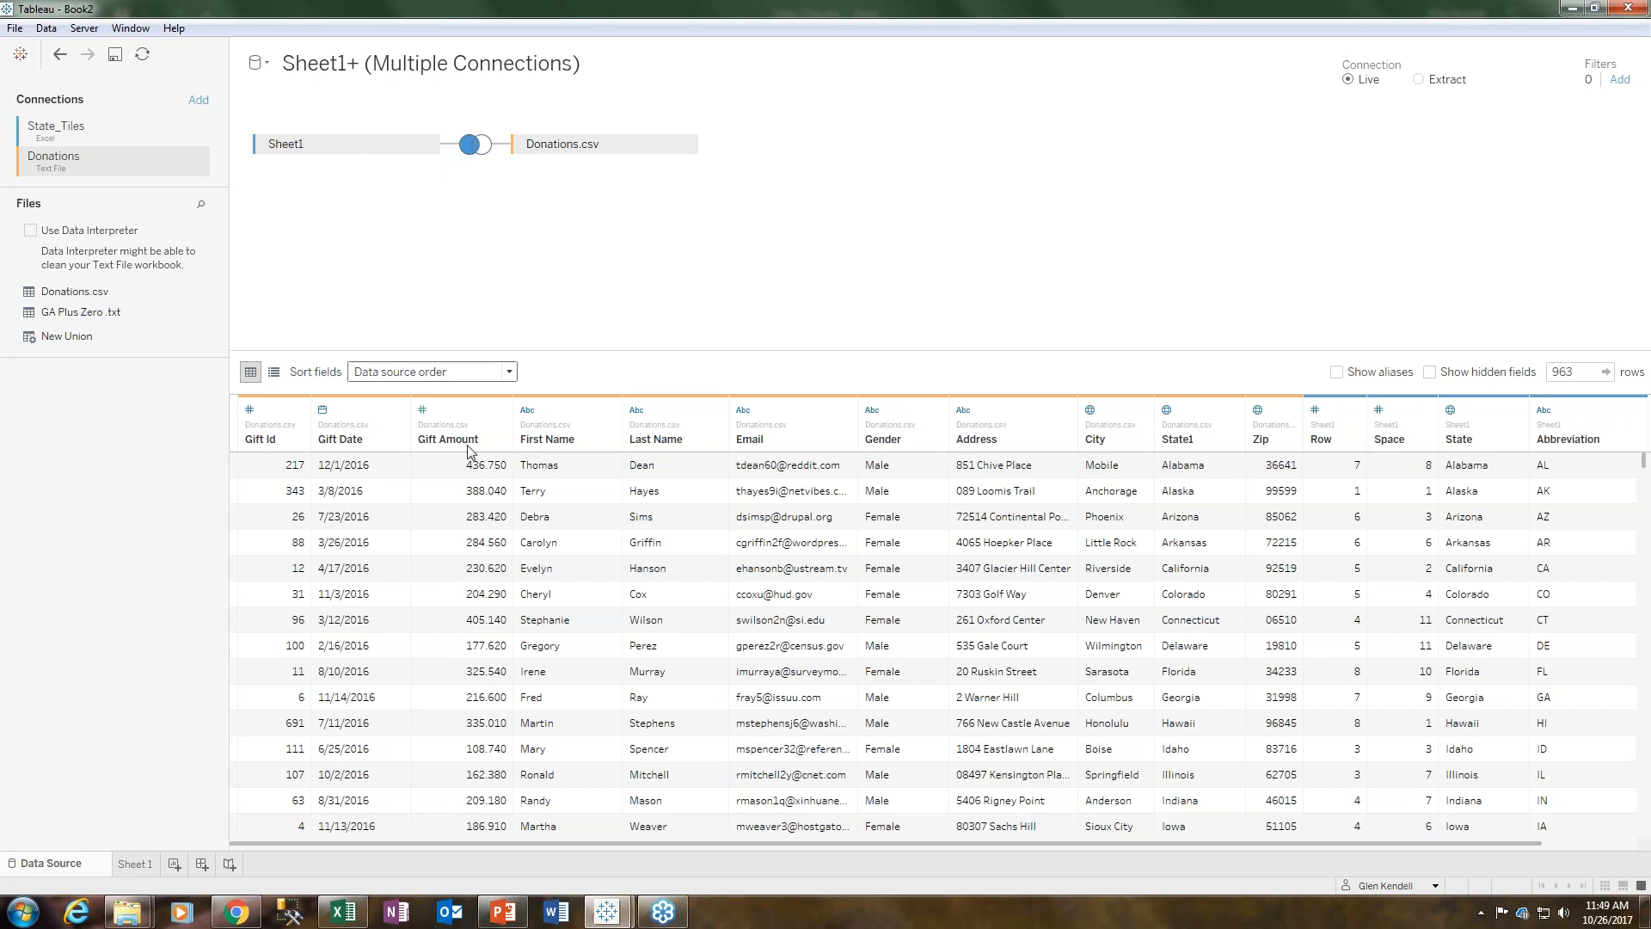
{"action": "left_click", "coordinate": [148, 857]}
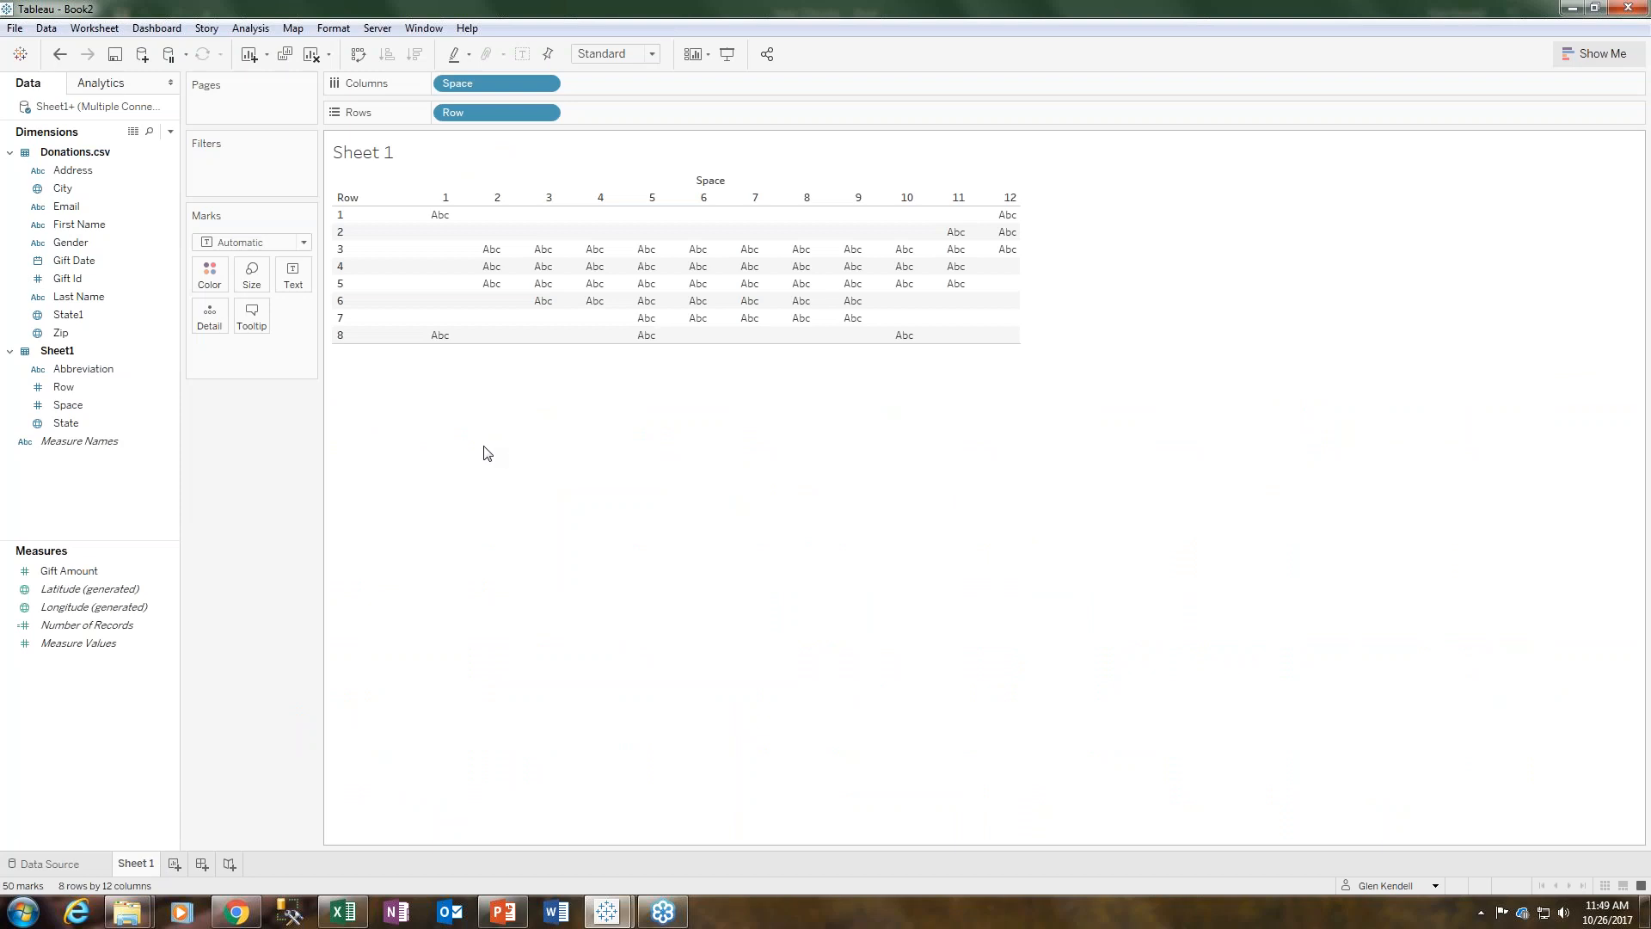
- Add Abbreviation as the text of the marks and enlarge the grid's row height
{"action": "left_click", "coordinate": [91, 392]}
{"action": "left_click", "coordinate": [67, 371]}
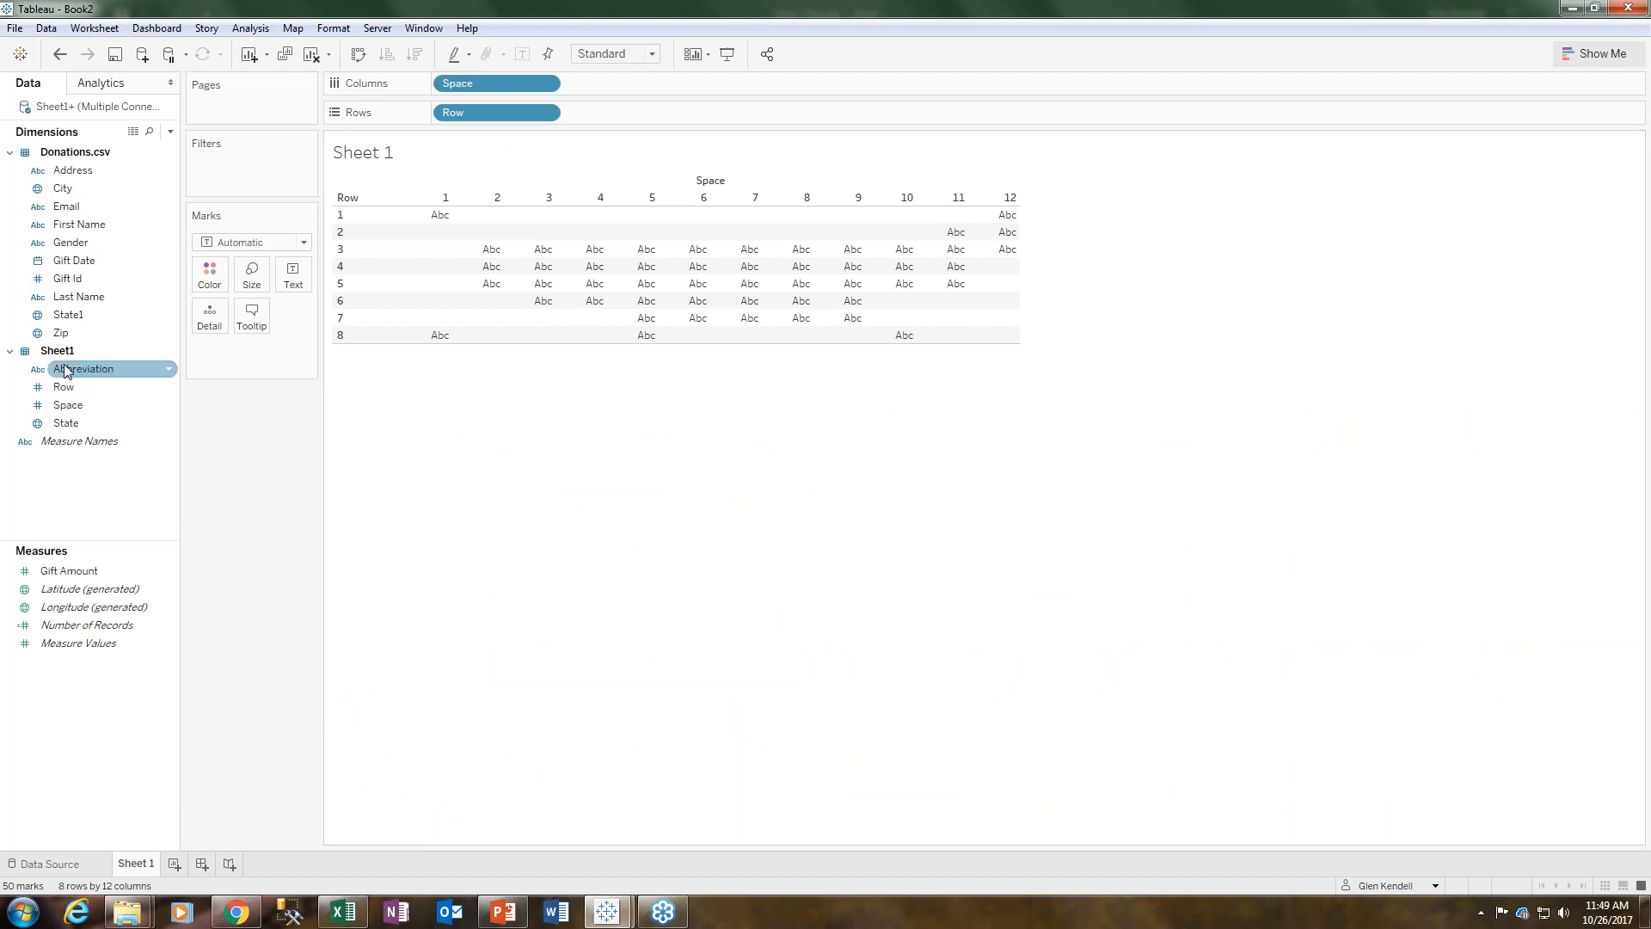
{"action": "left_click_drag", "start_coordinate": [67, 371], "coordinate": [255, 274]}
{"action": "left_click_drag", "start_coordinate": [293, 273], "coordinate": [294, 275]}
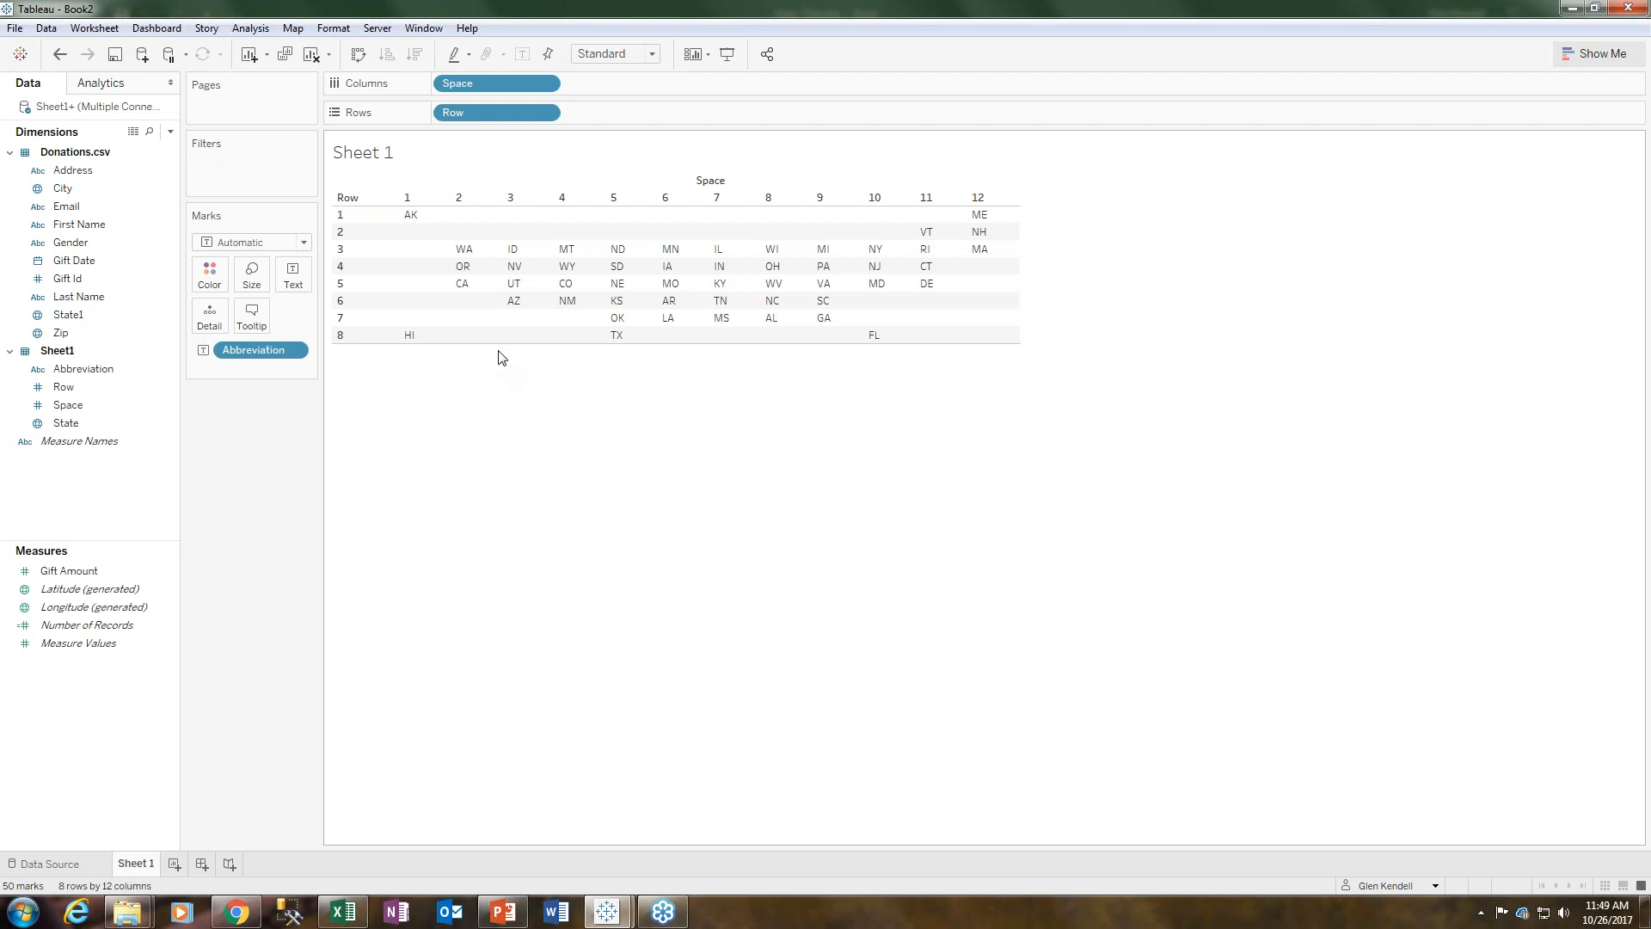
{"action": "left_click_drag", "start_coordinate": [498, 343], "coordinate": [508, 488]}
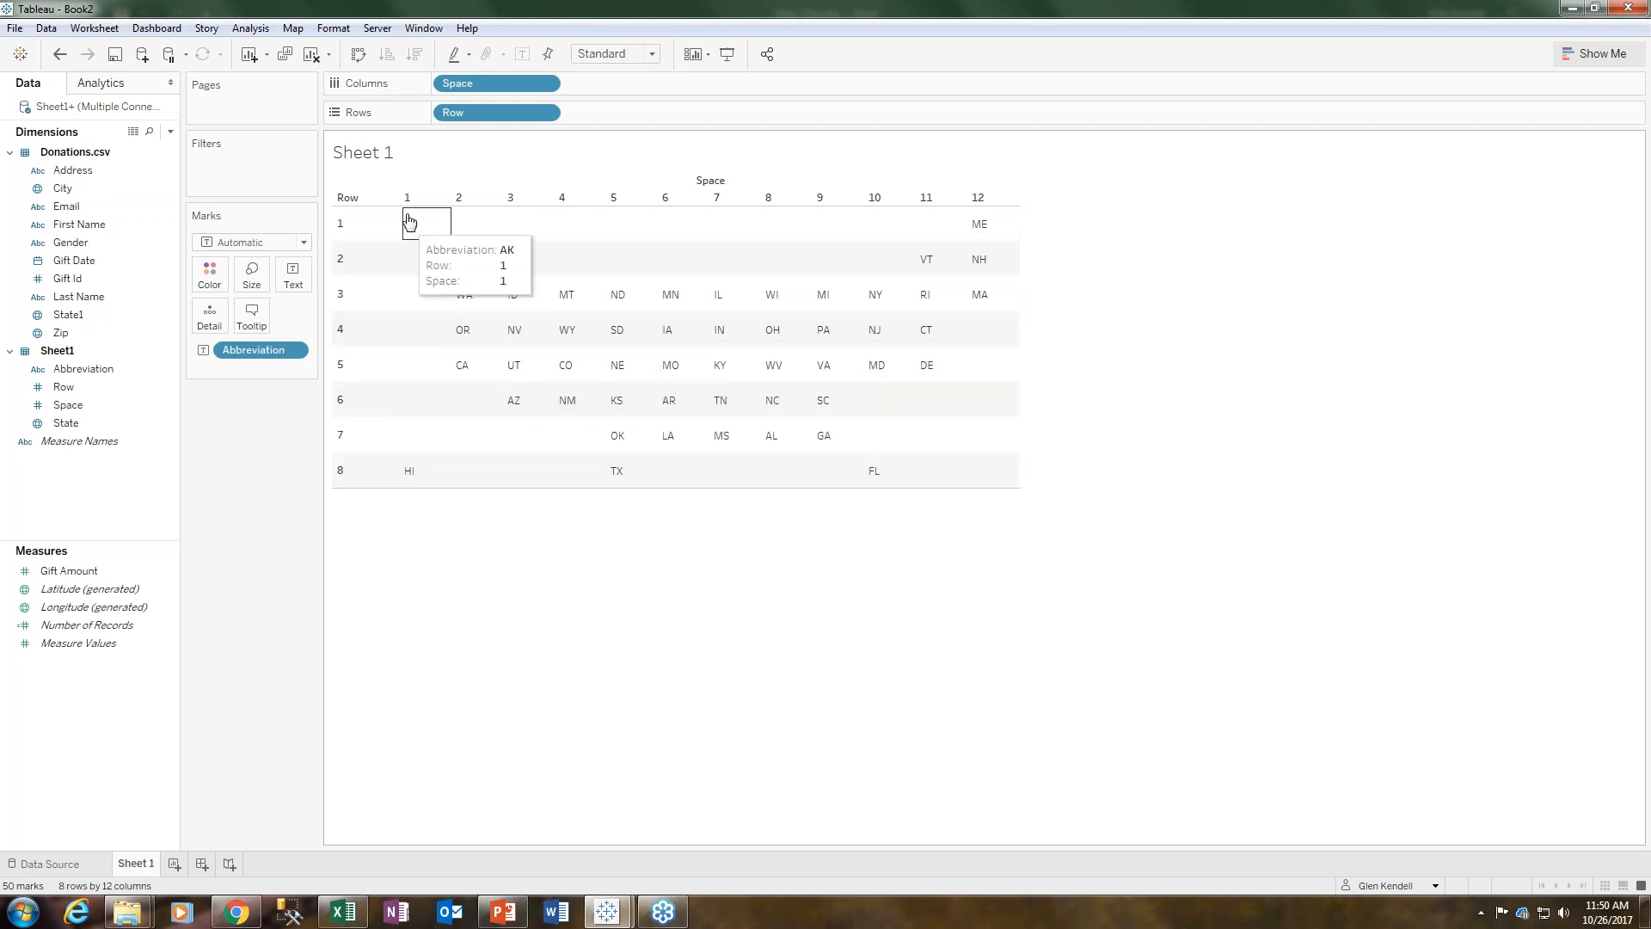
{"action": "mouse_move", "coordinate": [411, 239]}
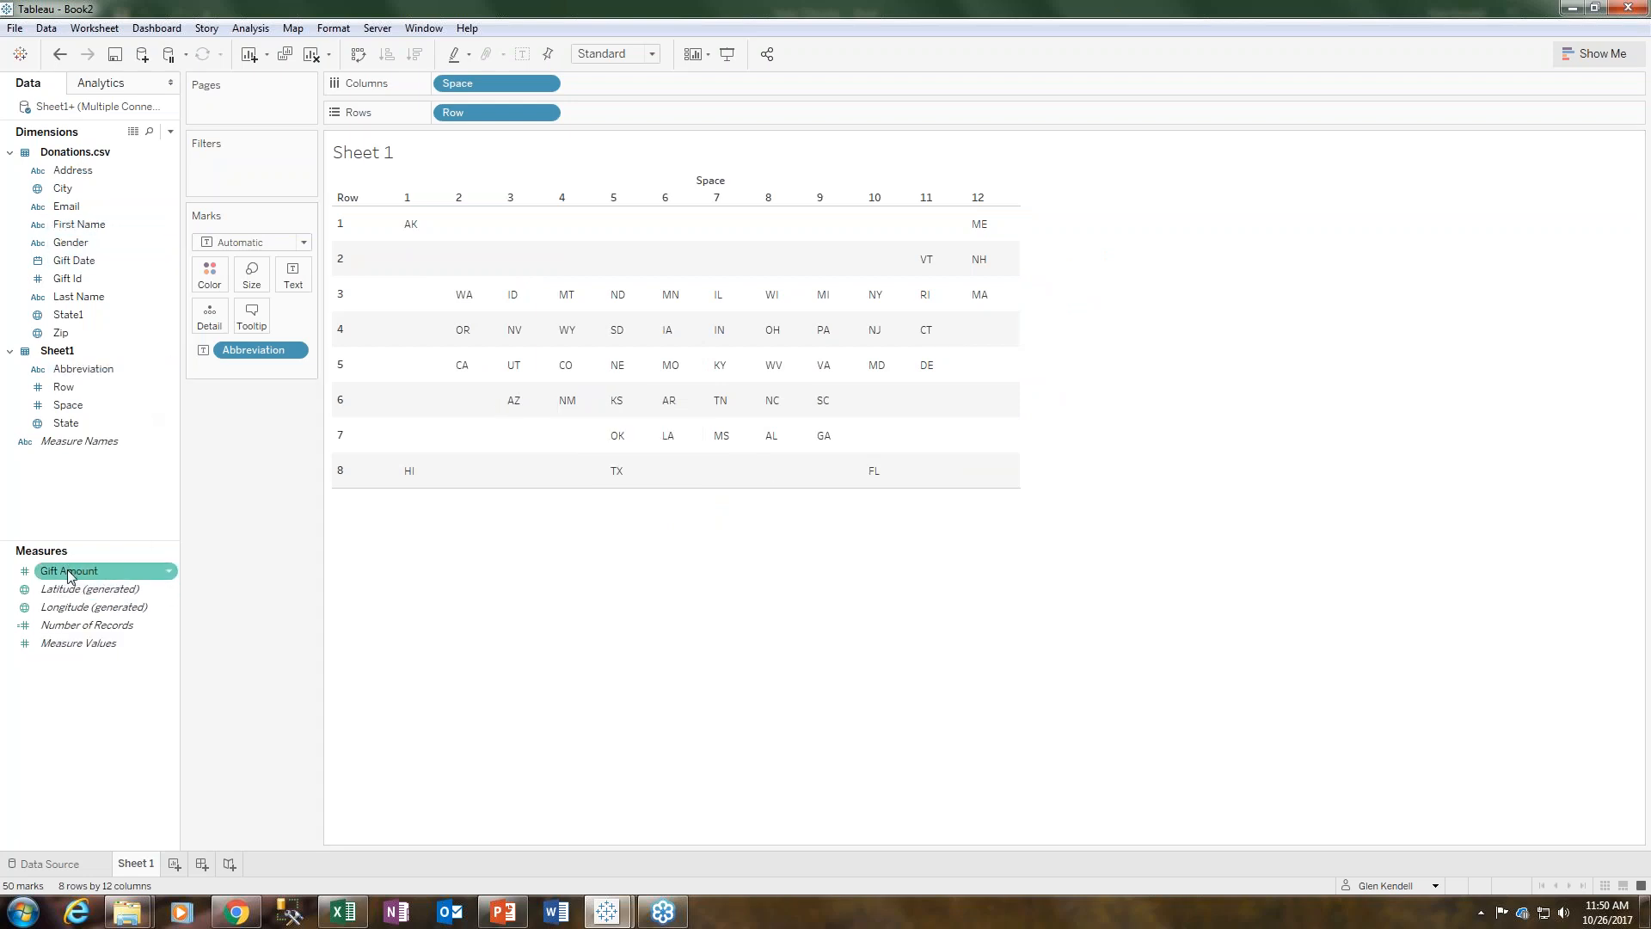
- Try adding Gift Amount to Color, then undo it
{"action": "left_click_drag", "start_coordinate": [71, 575], "coordinate": [210, 275]}
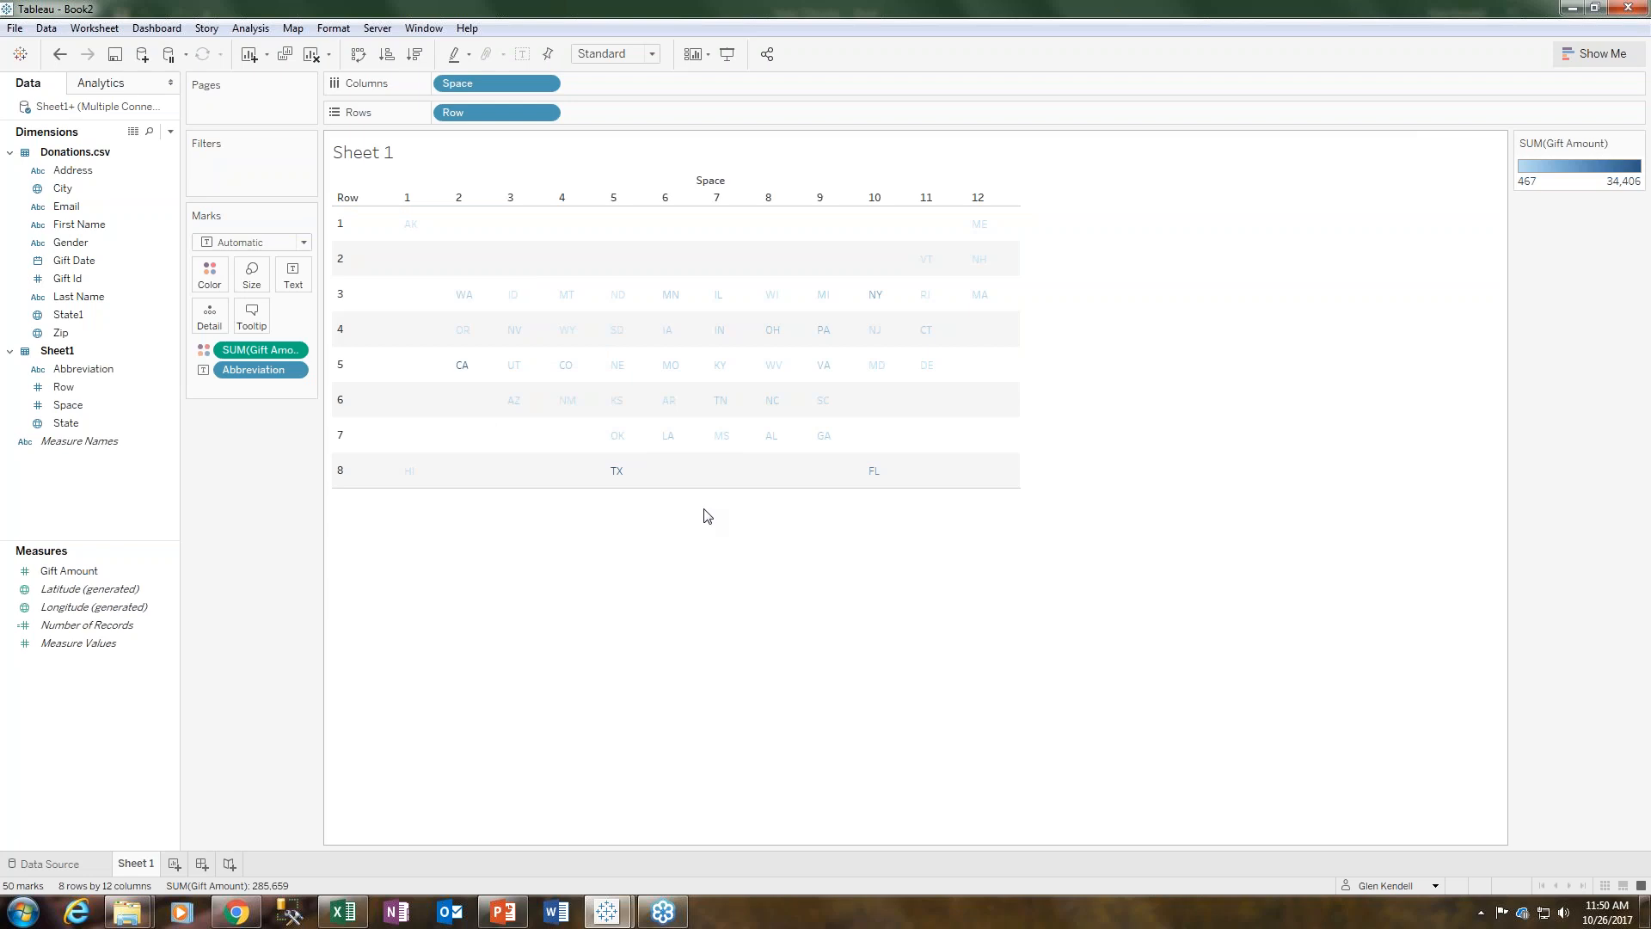
{"action": "left_click", "coordinate": [59, 55]}
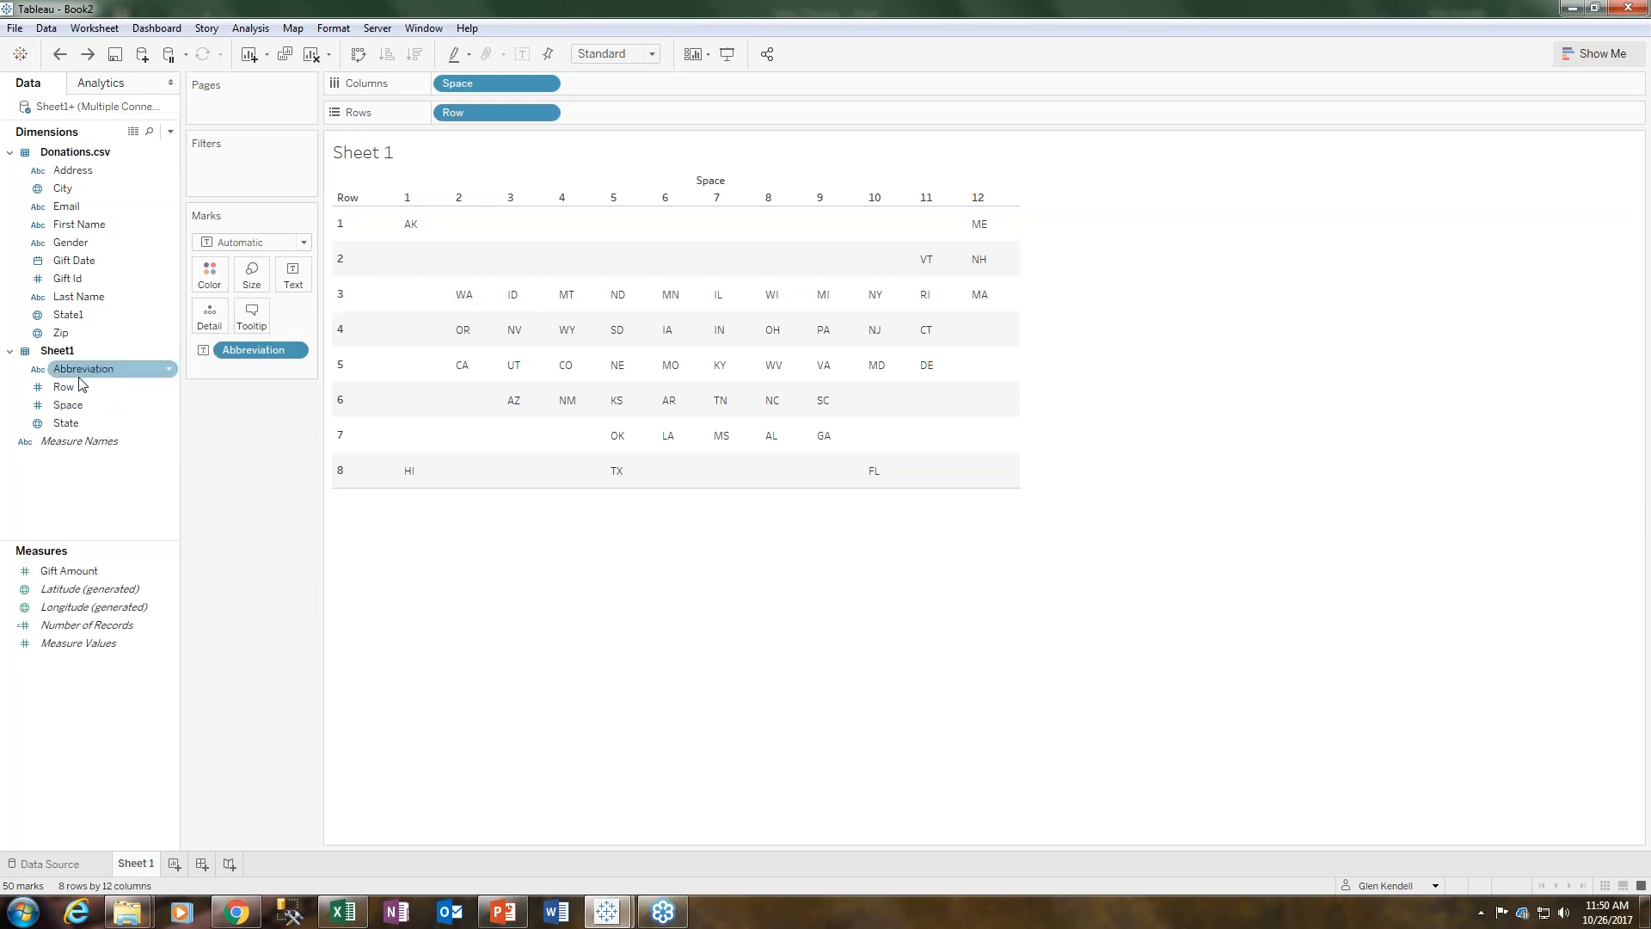
{"action": "left_click_drag", "start_coordinate": [76, 375], "coordinate": [53, 373]}
{"action": "left_click", "coordinate": [210, 276]}
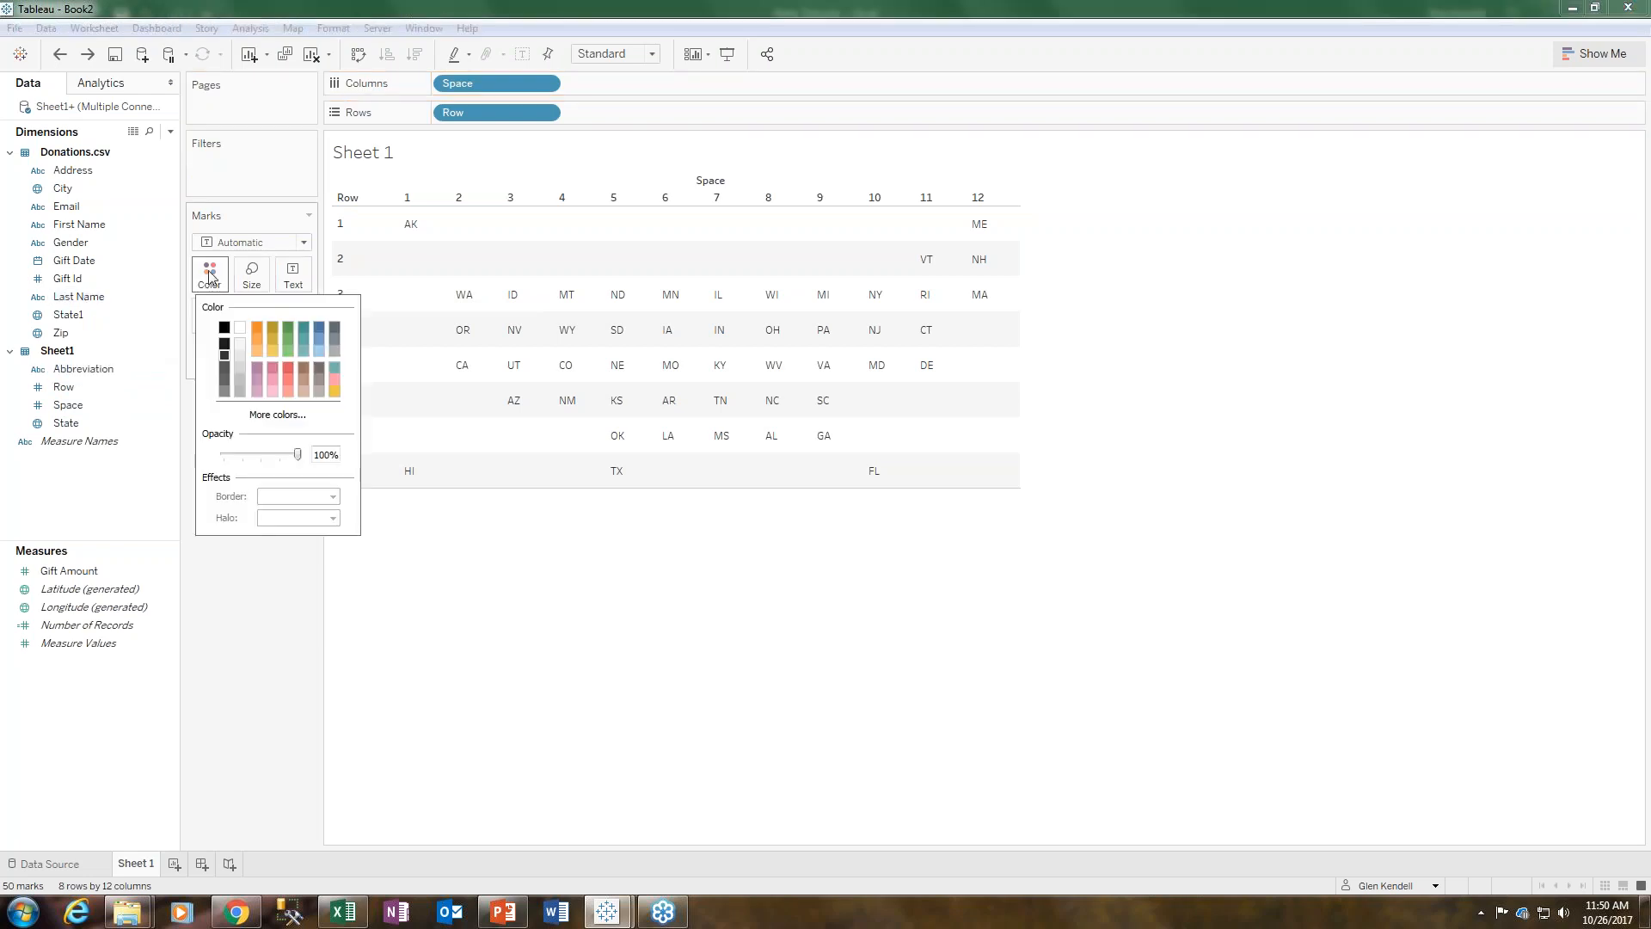
{"action": "left_click", "coordinate": [198, 717]}
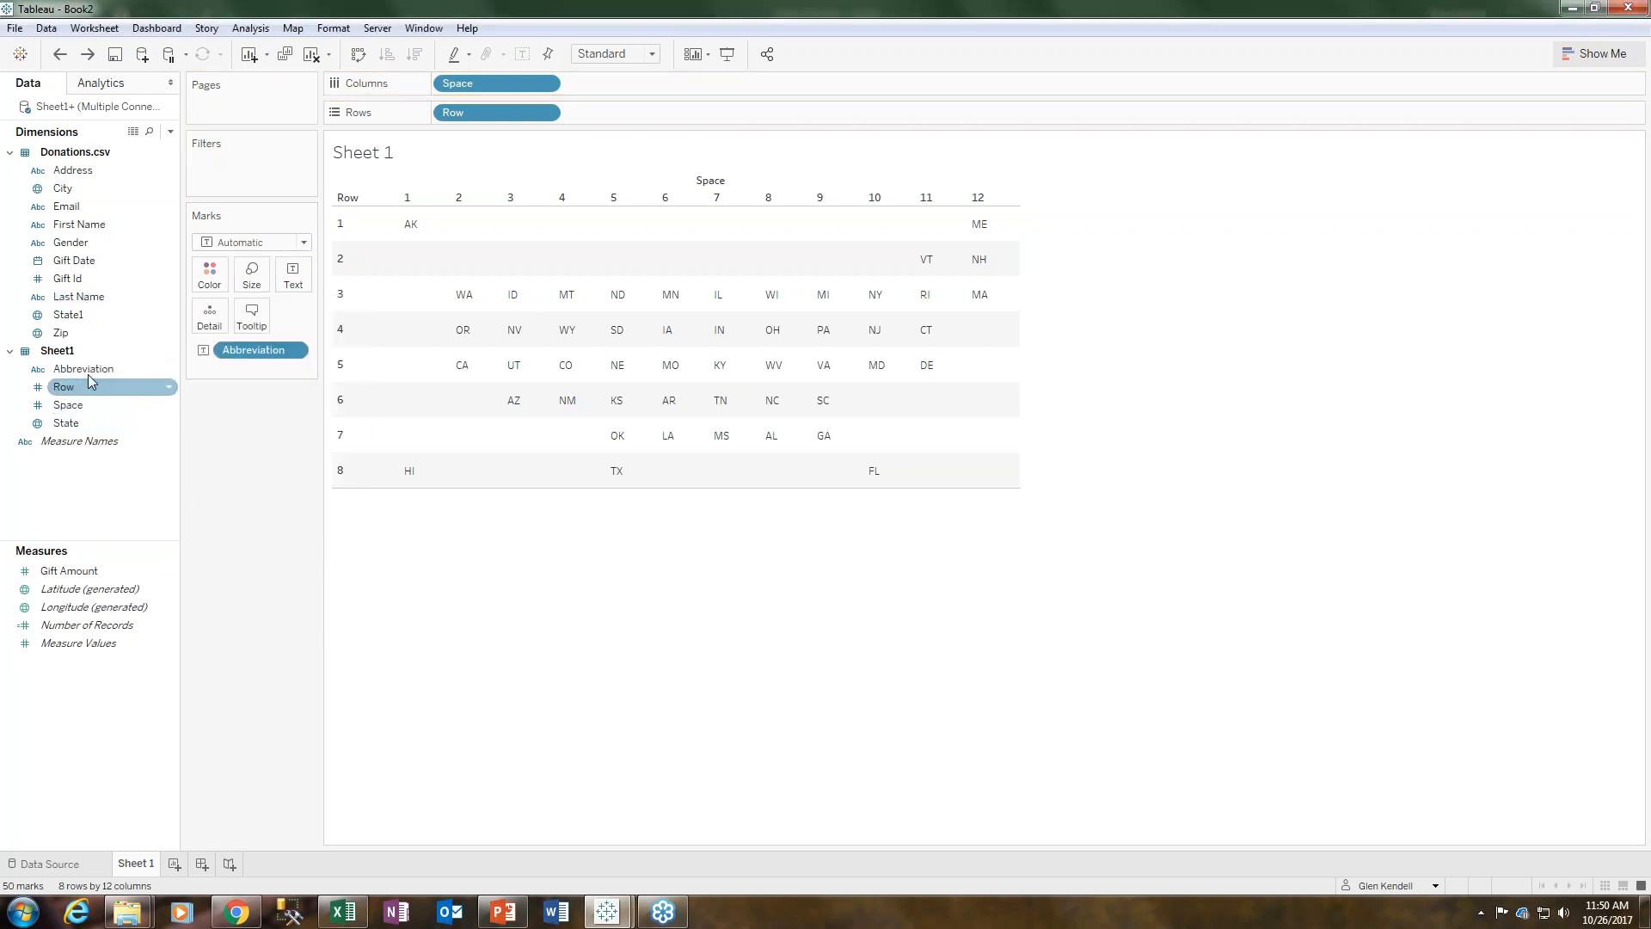
- Set the mark color to white, then undo that color change
{"action": "left_click", "coordinate": [210, 276]}
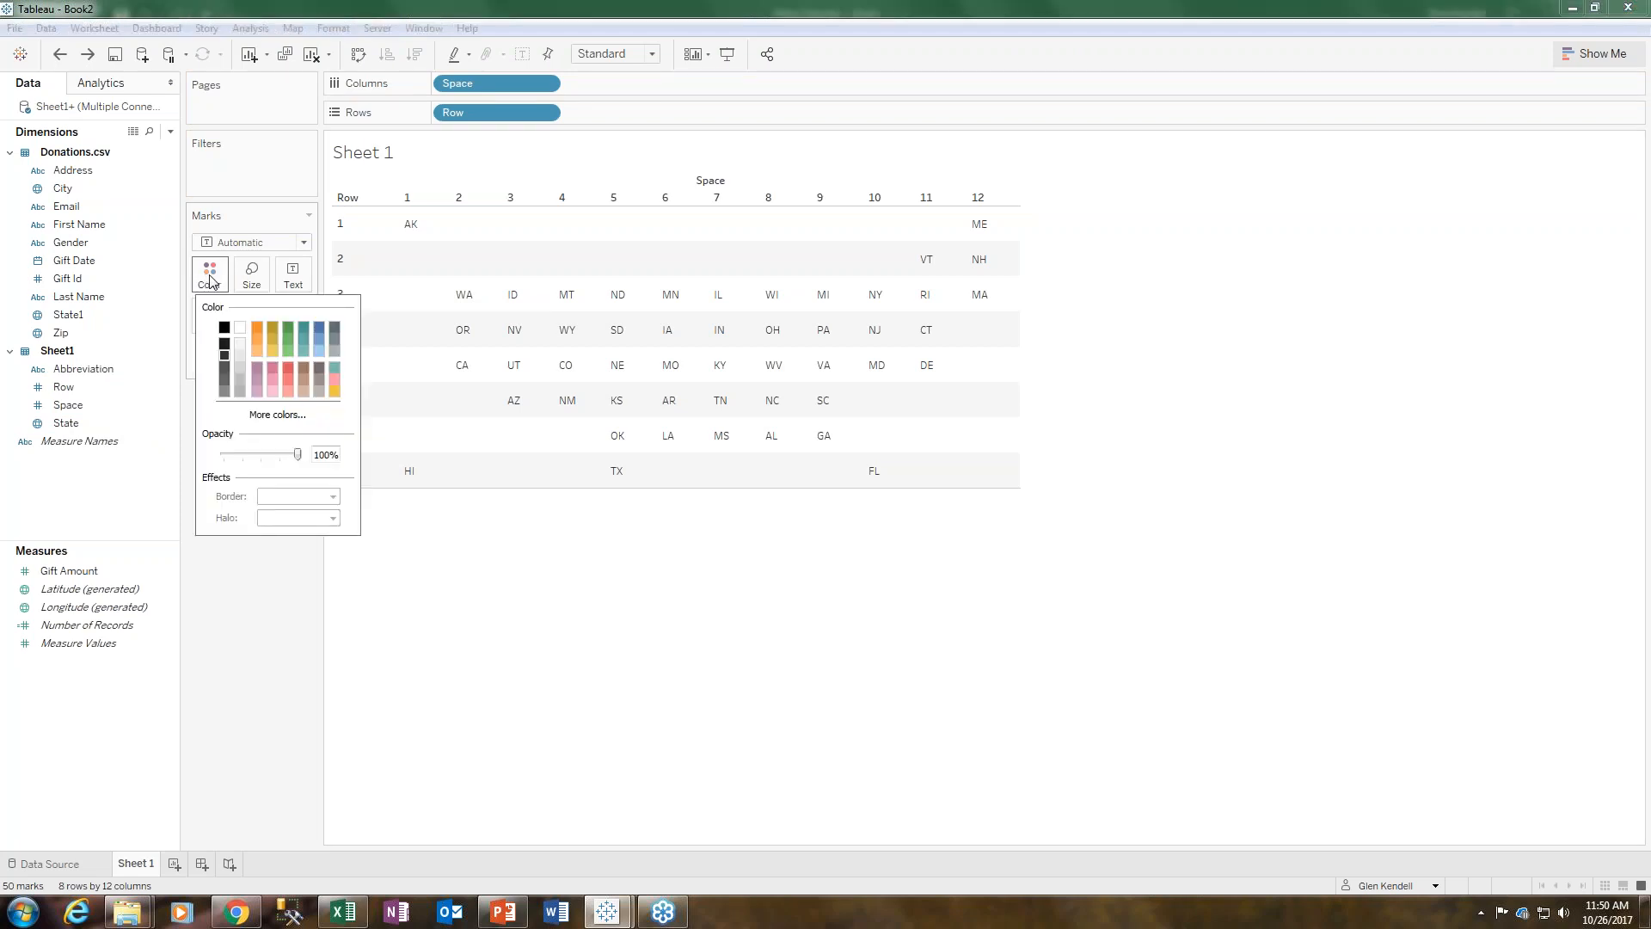
{"action": "left_click", "coordinate": [240, 328]}
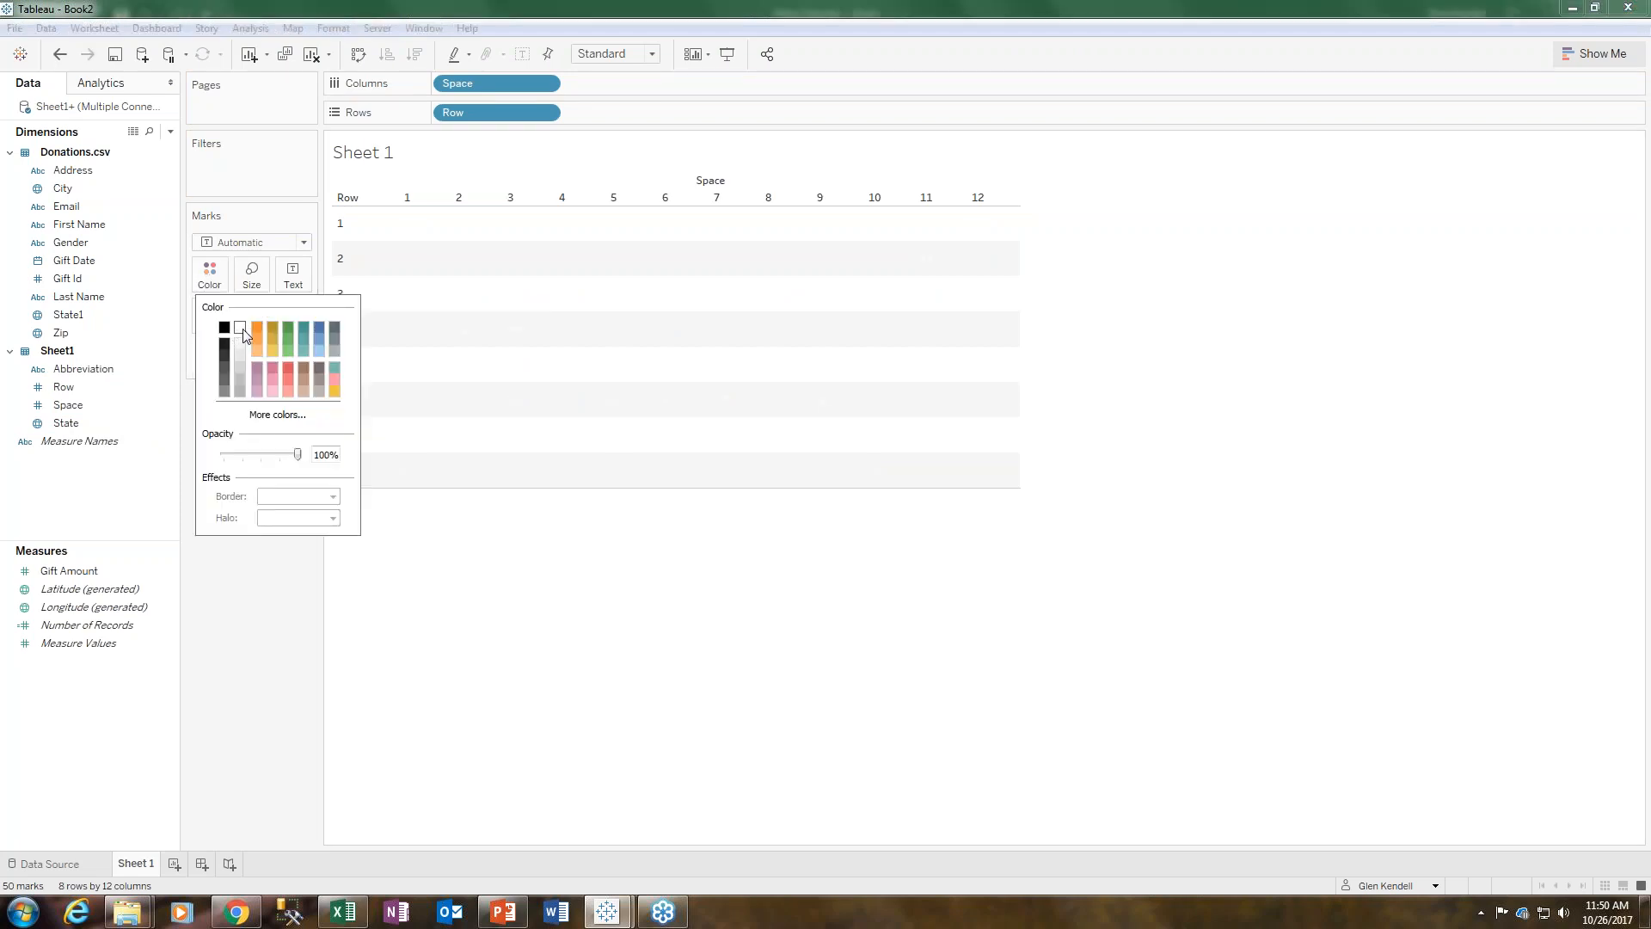
{"action": "left_click", "coordinate": [295, 664]}
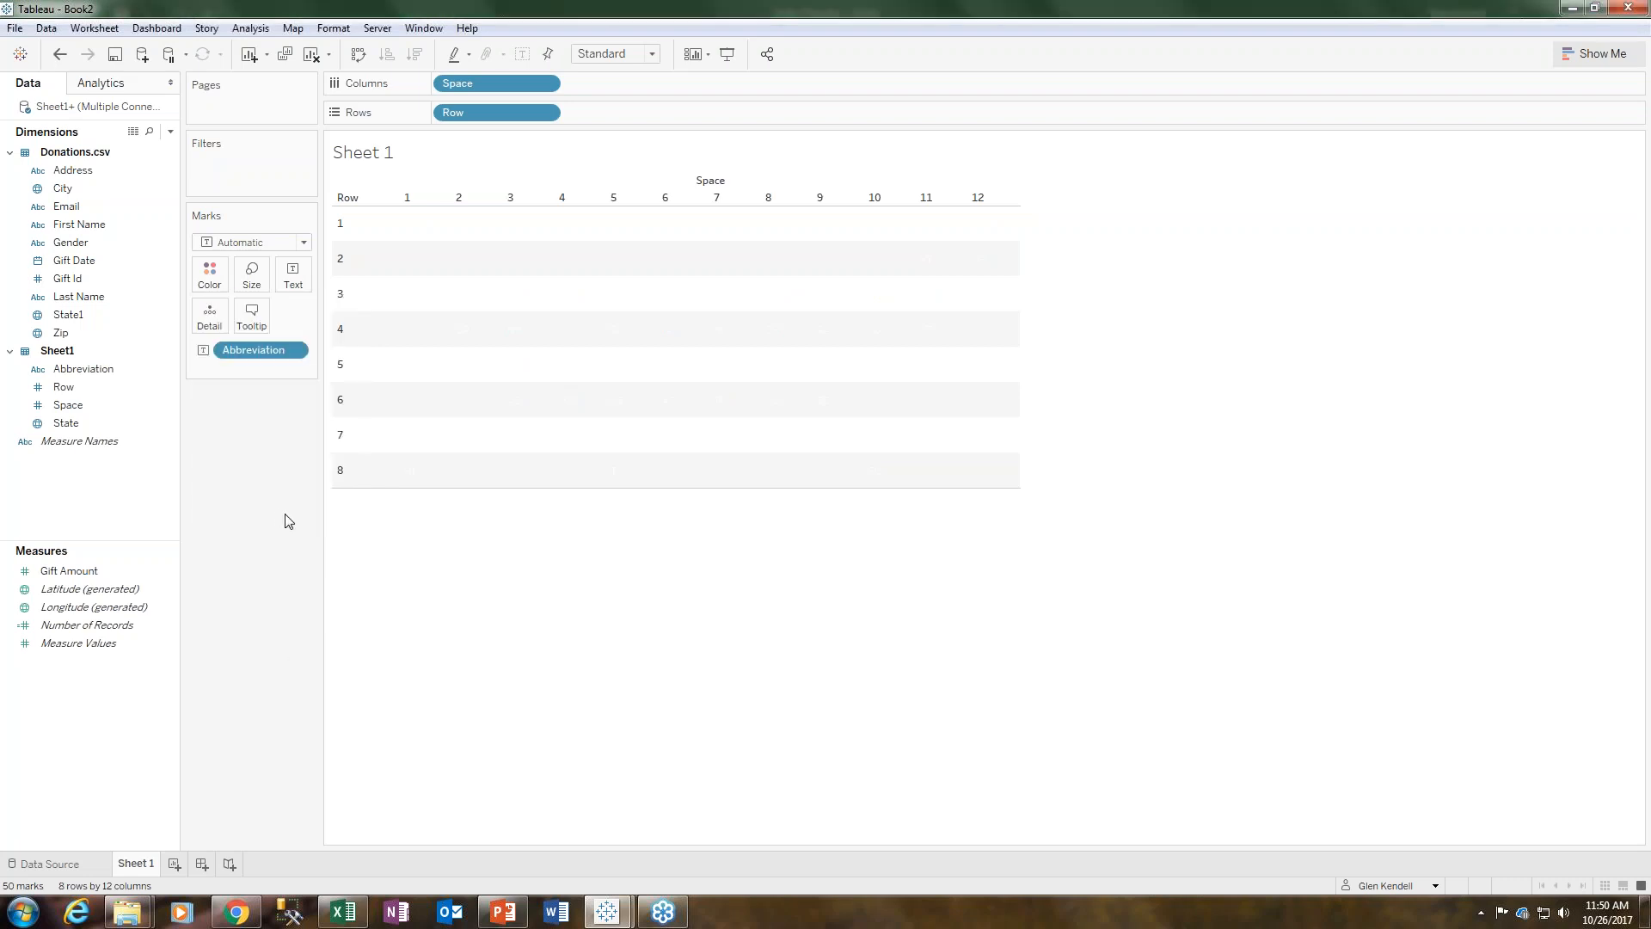
{"action": "mouse_move", "coordinate": [464, 337]}
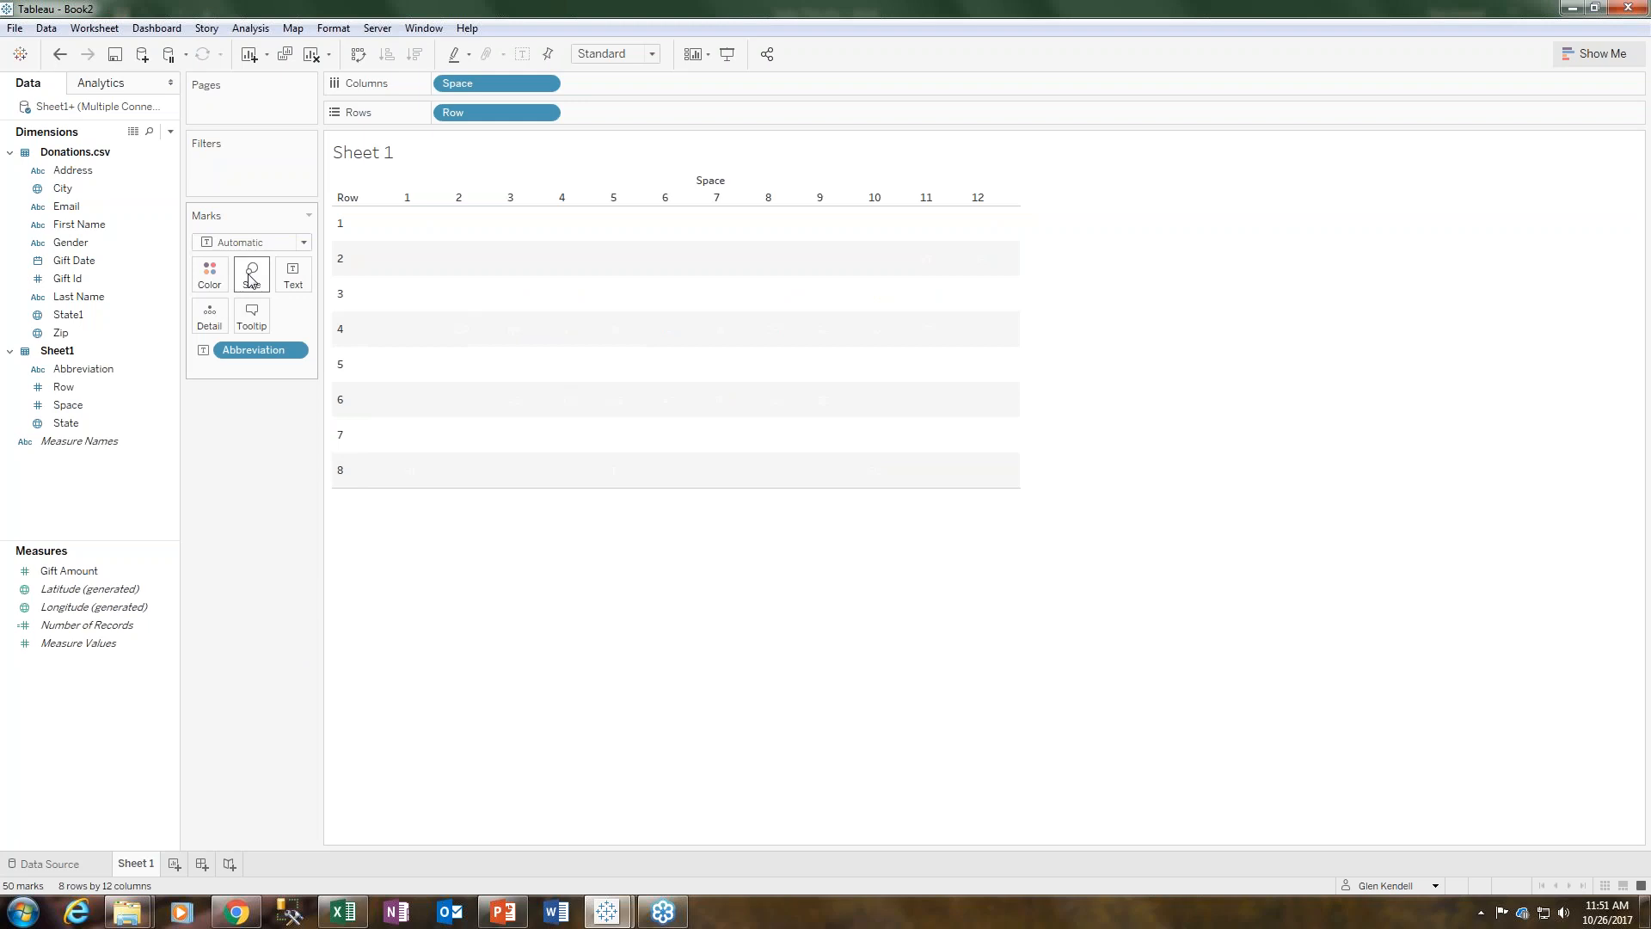
{"action": "left_click", "coordinate": [59, 54]}
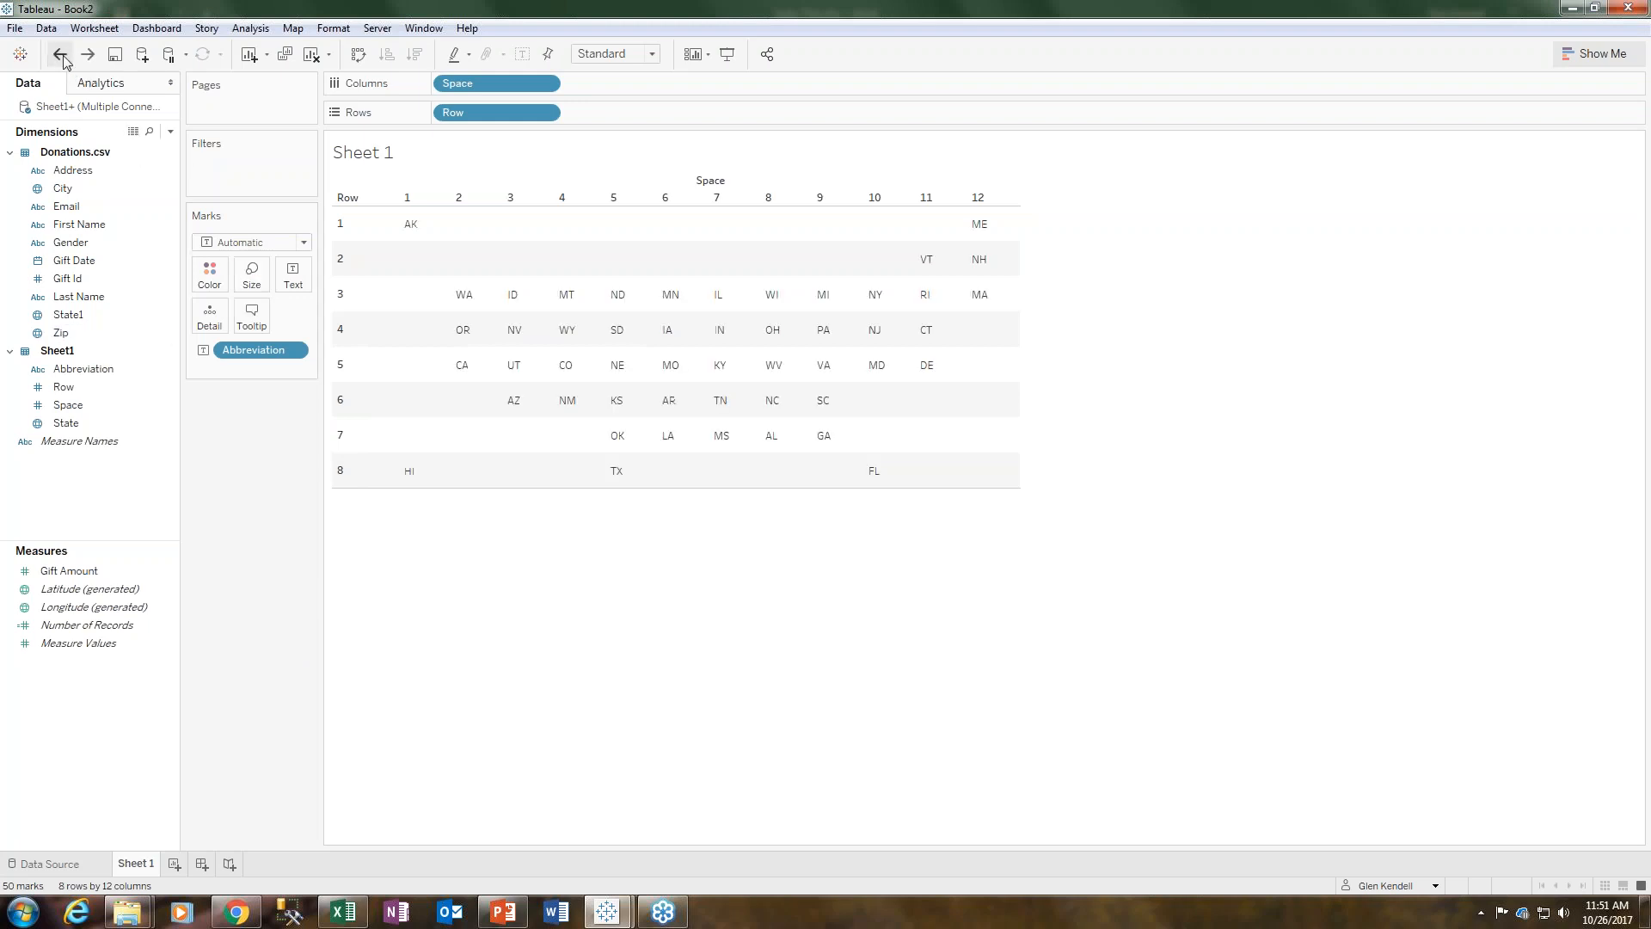
- Move the Abbreviation field from Text onto Detail so the marks display as square tiles
{"action": "left_click", "coordinate": [472, 302]}
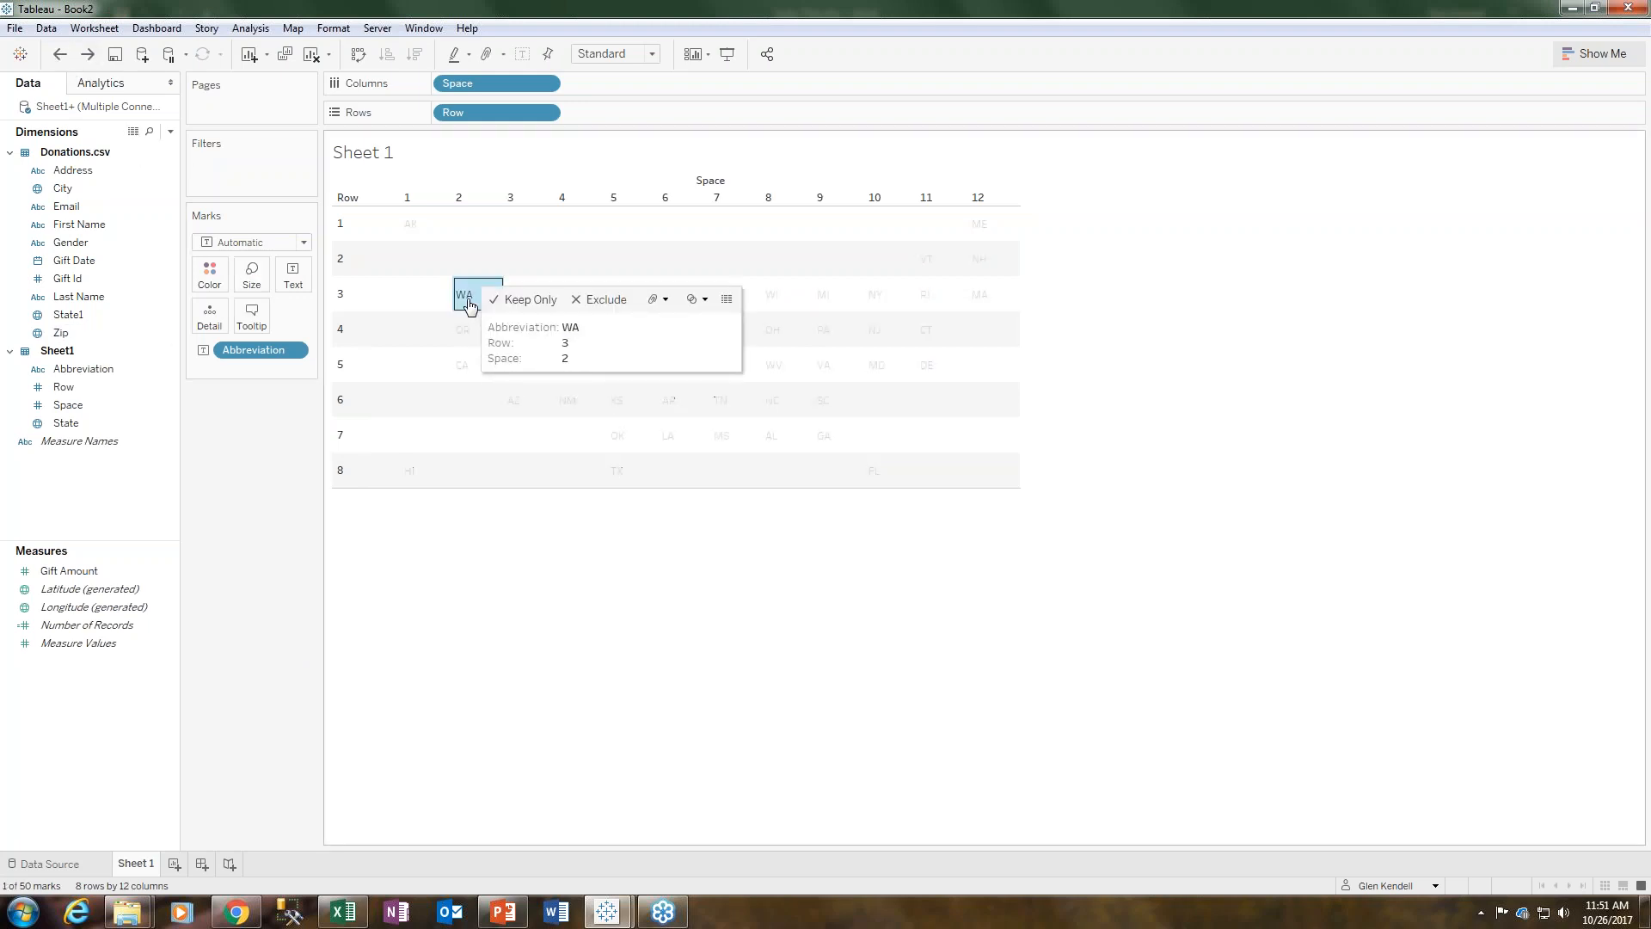
{"action": "left_click_drag", "start_coordinate": [231, 357], "coordinate": [208, 317]}
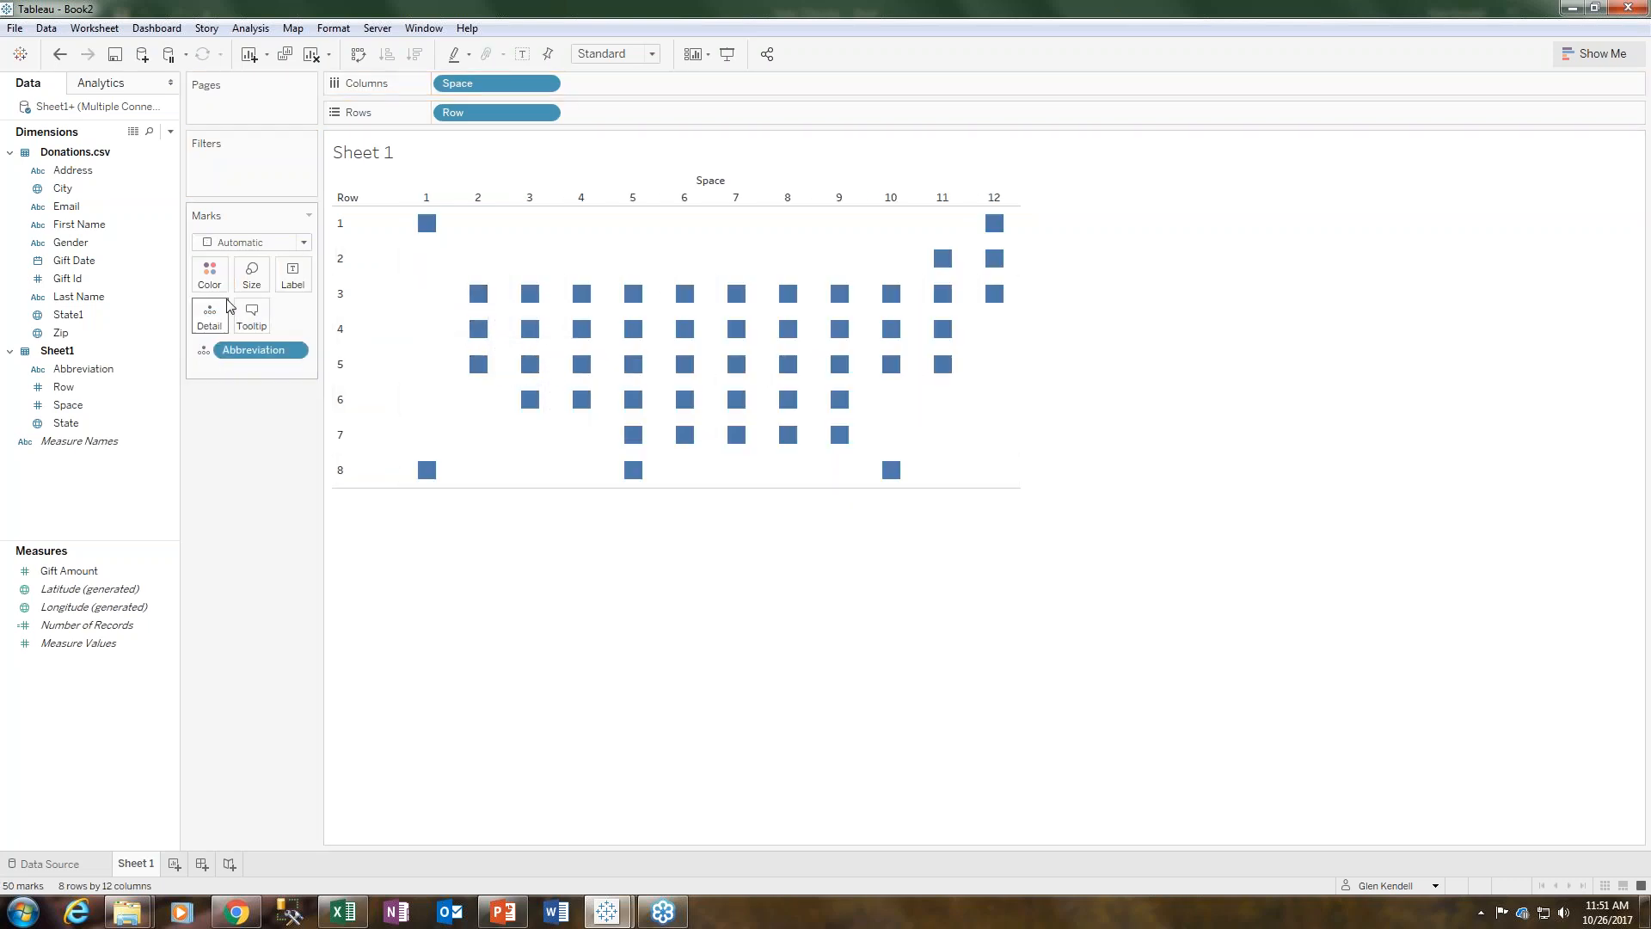
- Color the square tile marks white and give them a black border
{"action": "left_click", "coordinate": [209, 274]}
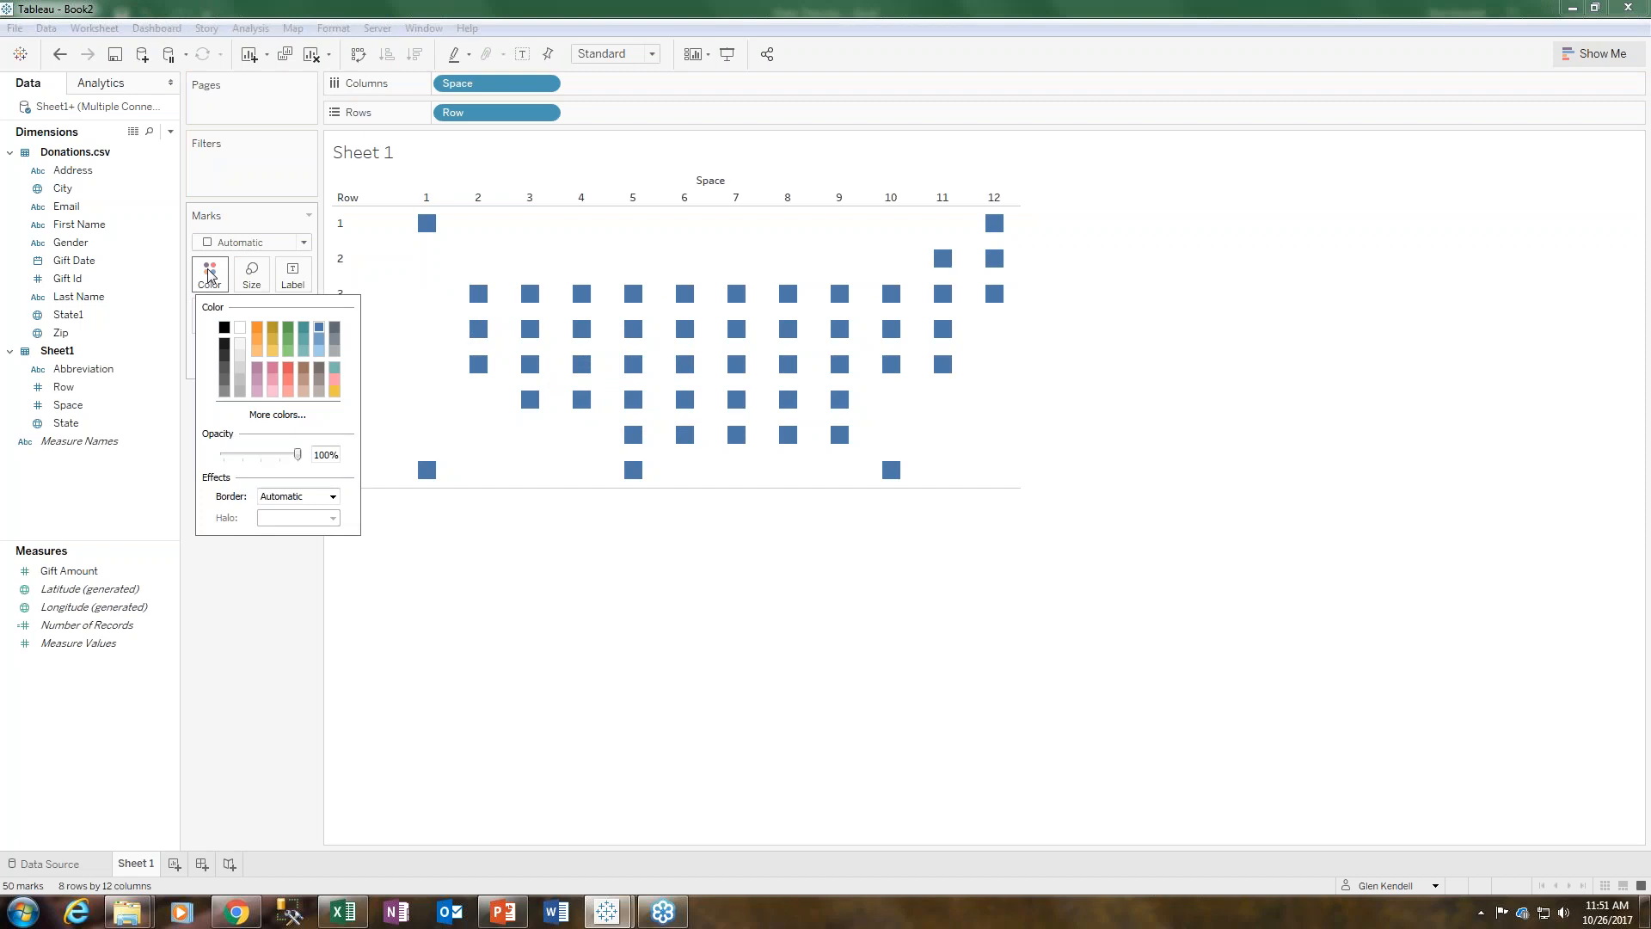
{"action": "left_click", "coordinate": [240, 330]}
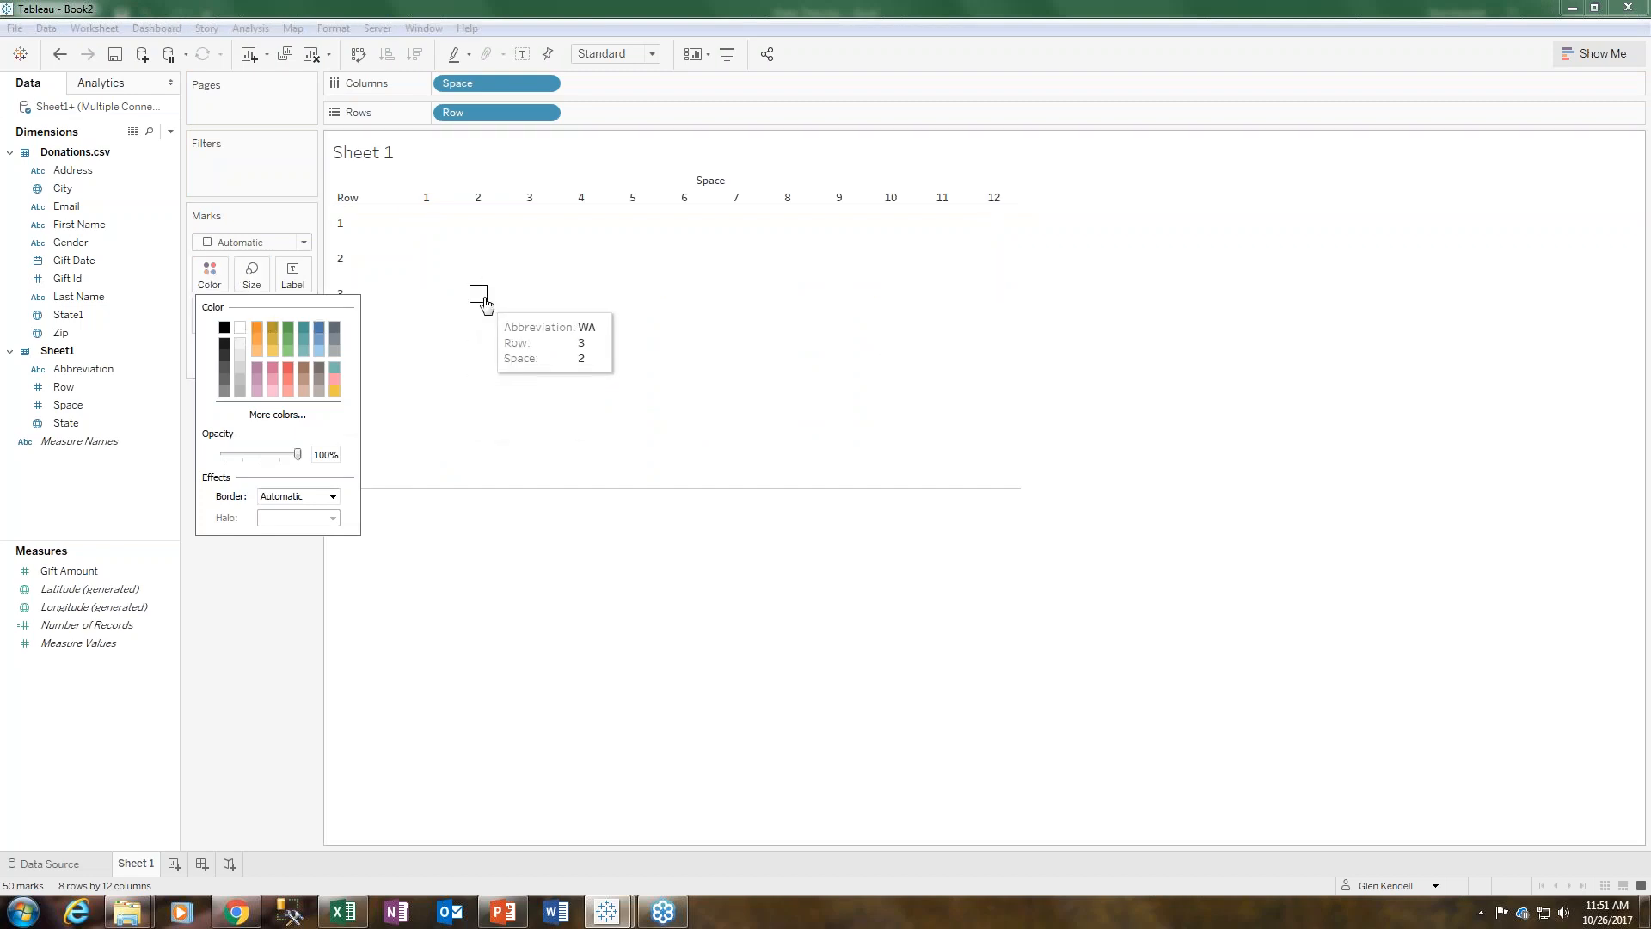
{"action": "left_click", "coordinate": [332, 497]}
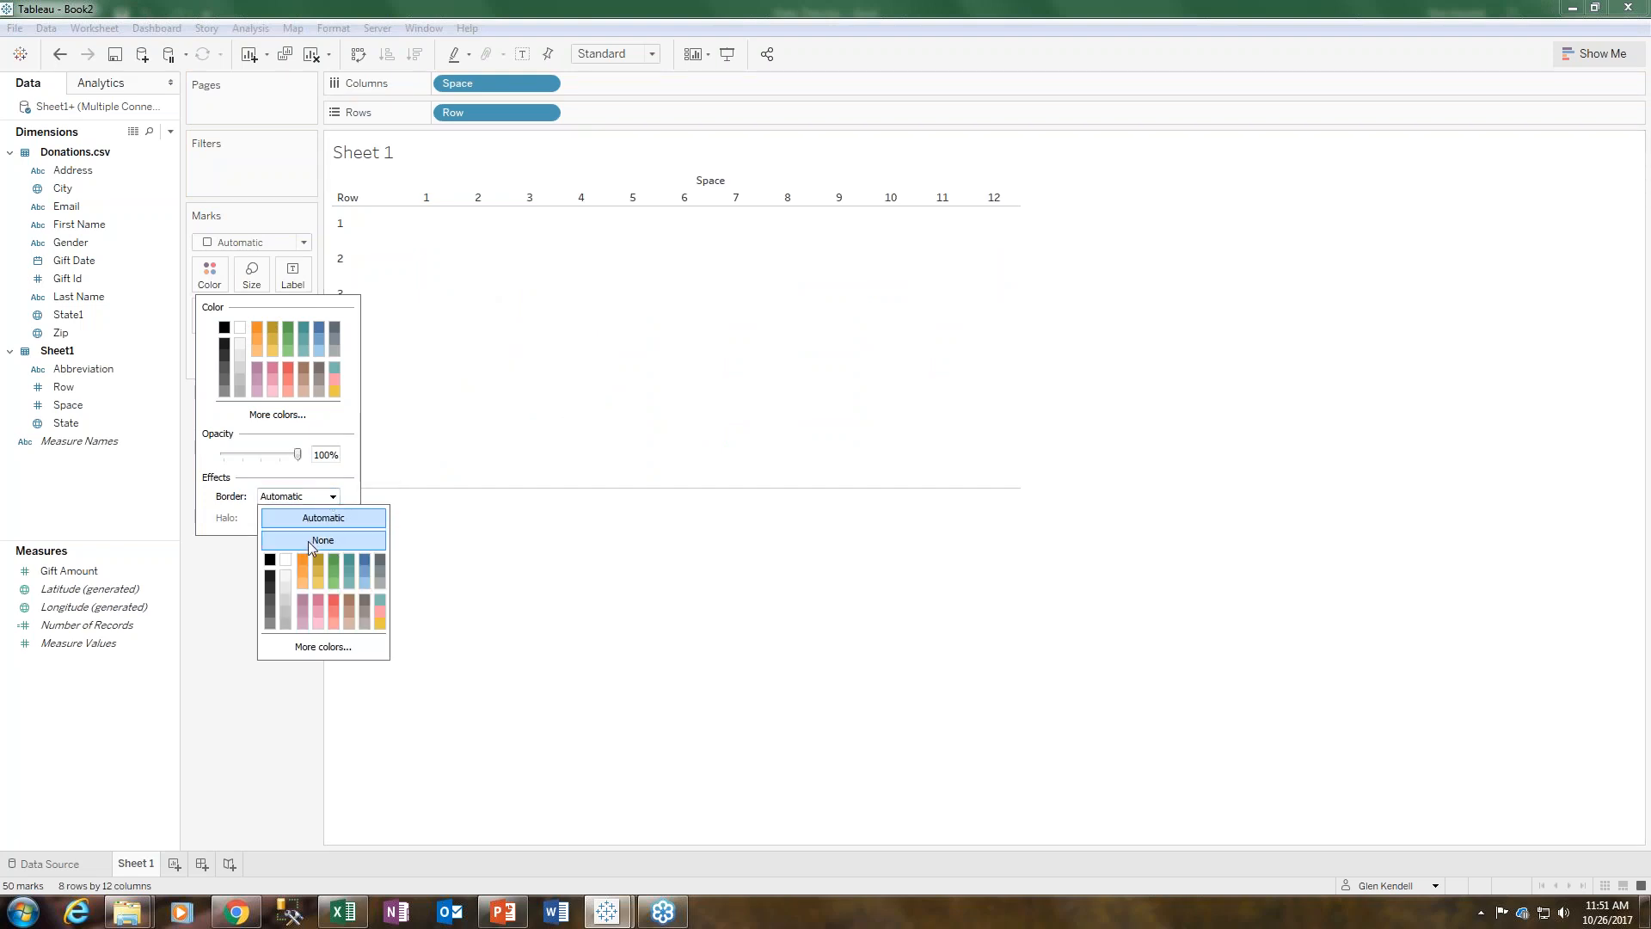
{"action": "left_click", "coordinate": [269, 560]}
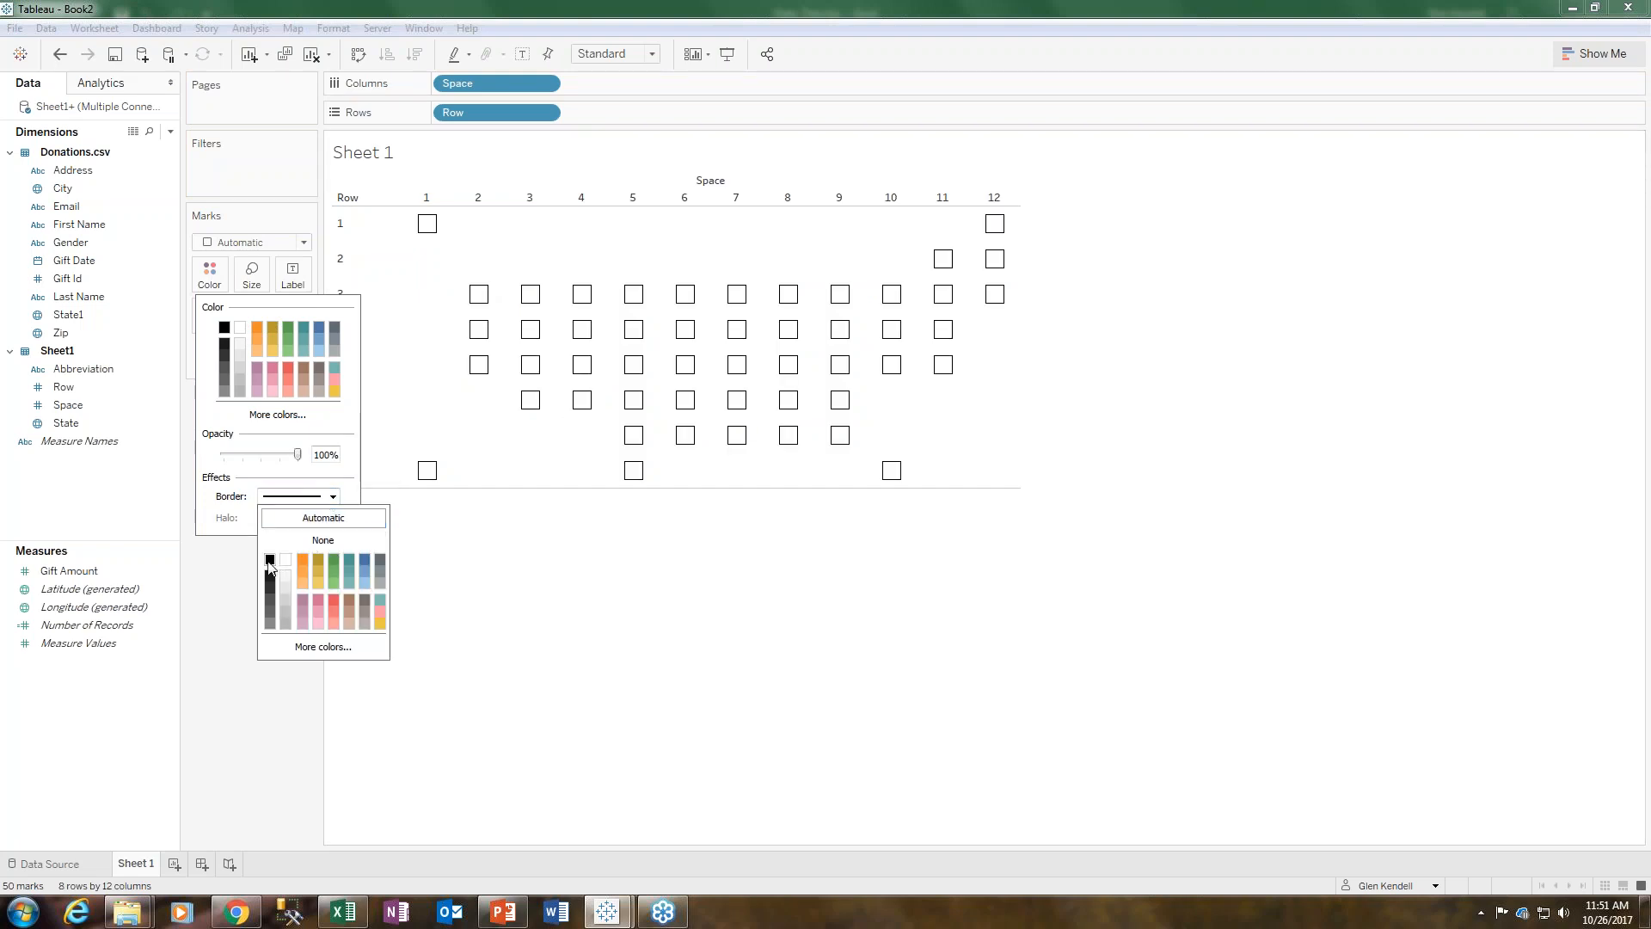
{"action": "left_click", "coordinate": [220, 640]}
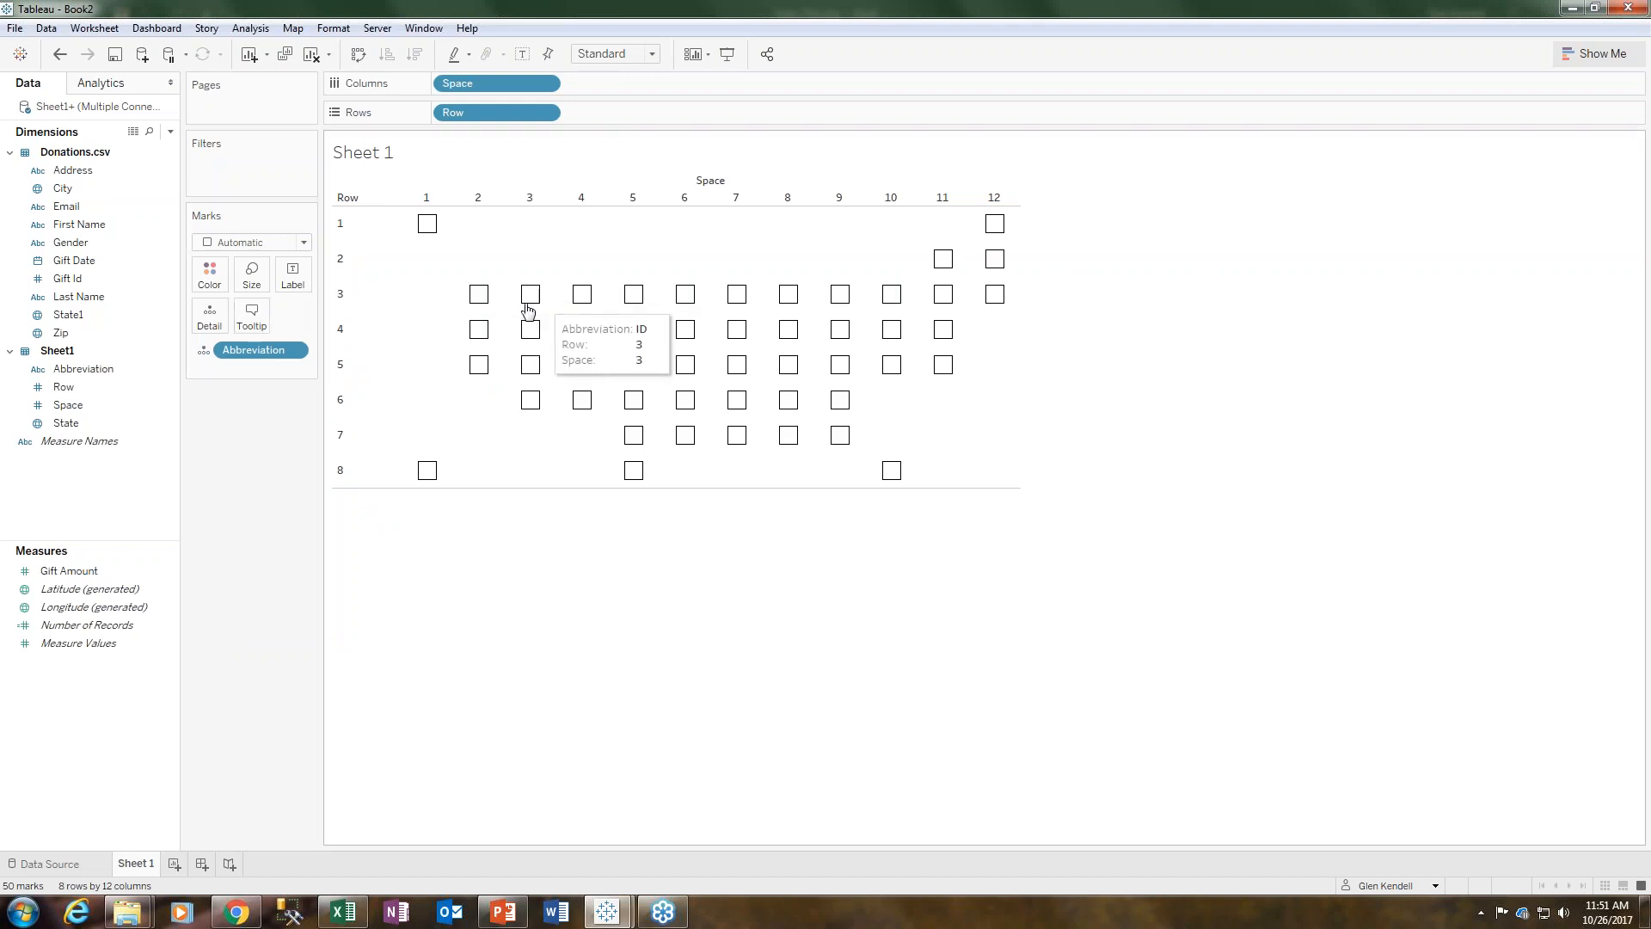
- Increase the mark size so the square tiles grow larger in the grid
{"action": "left_click", "coordinate": [251, 274]}
{"action": "left_click_drag", "start_coordinate": [287, 317], "coordinate": [312, 320]}
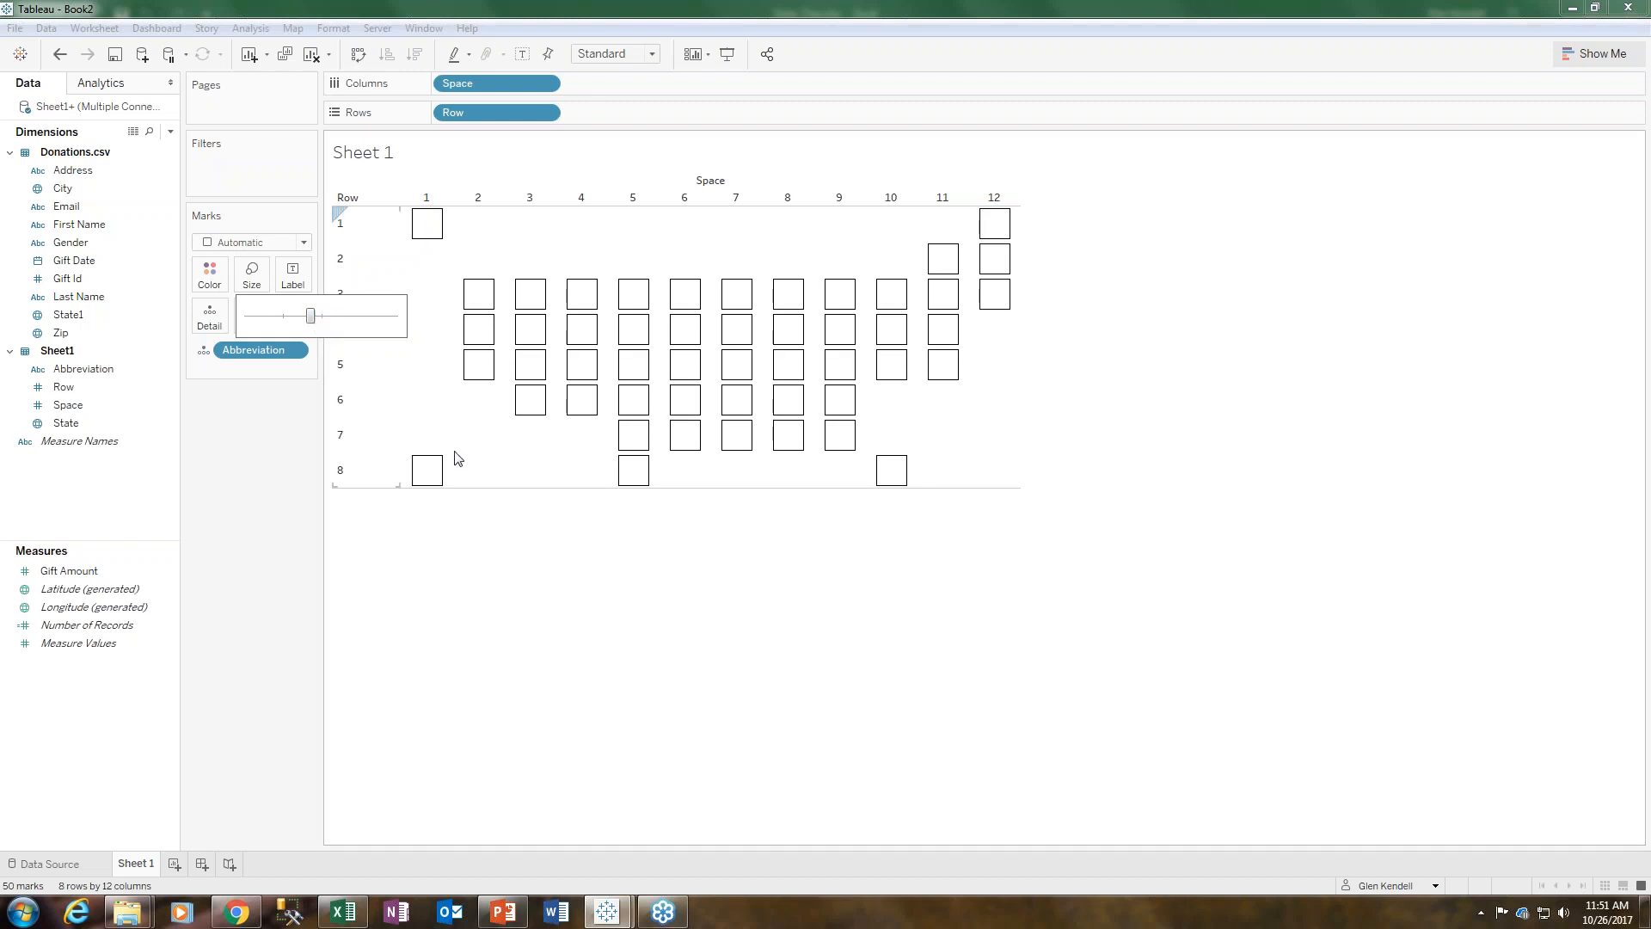
{"action": "left_click", "coordinate": [503, 496]}
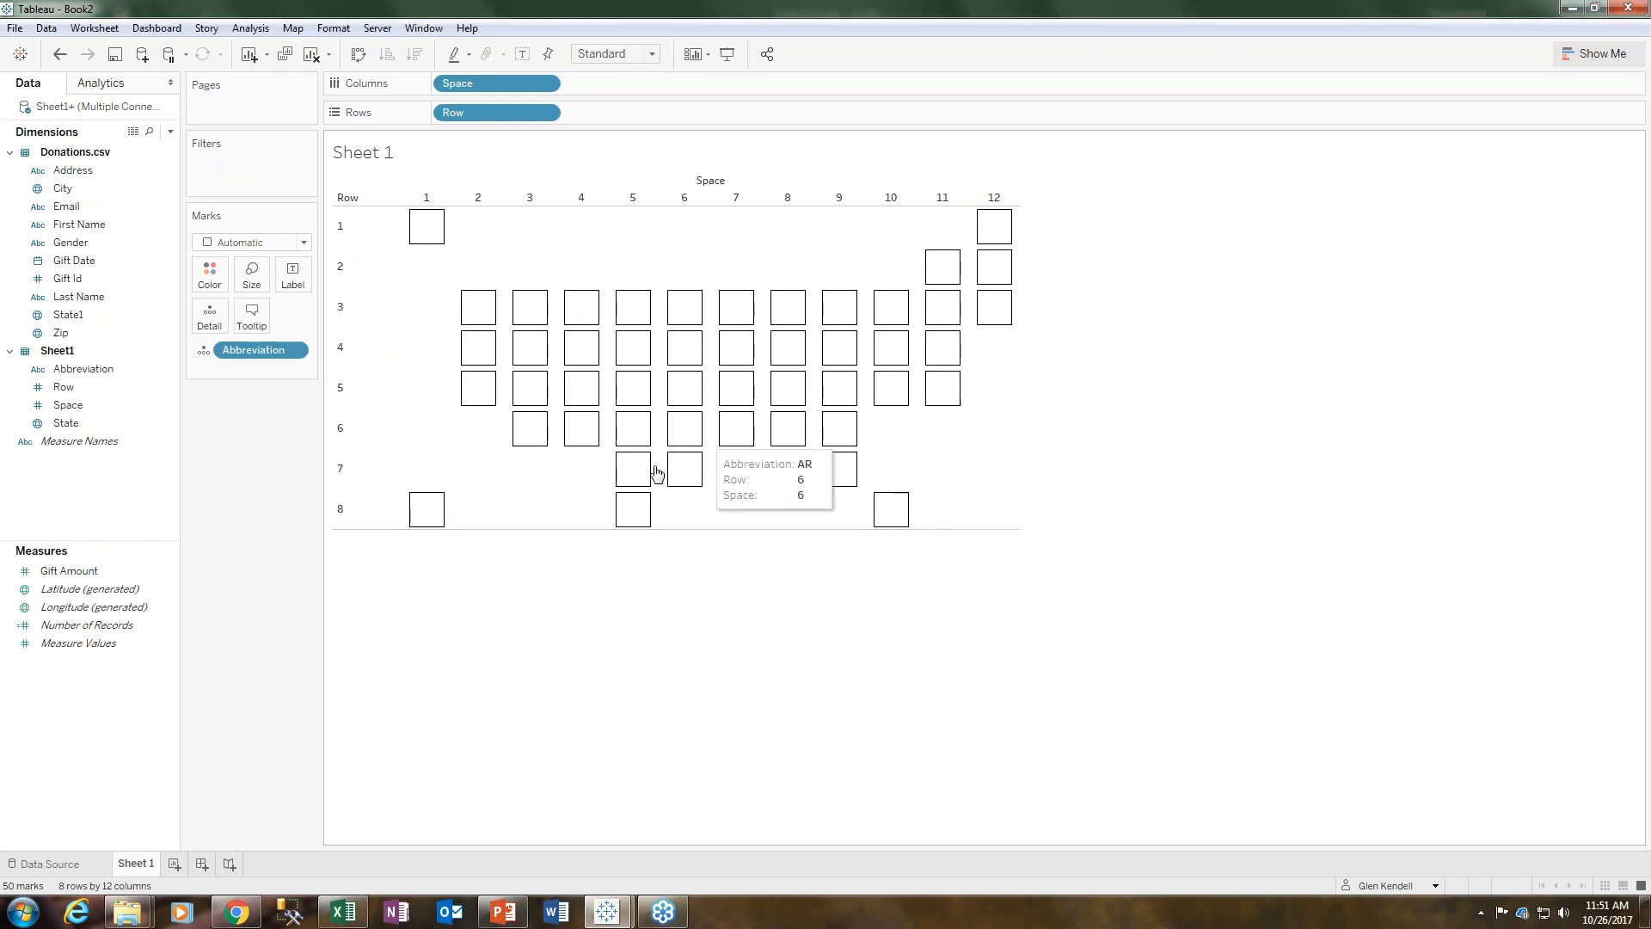
- Add Abbreviation to Text to label each tile, and open the Format pane for that field
{"action": "left_click_drag", "start_coordinate": [89, 366], "coordinate": [294, 275]}
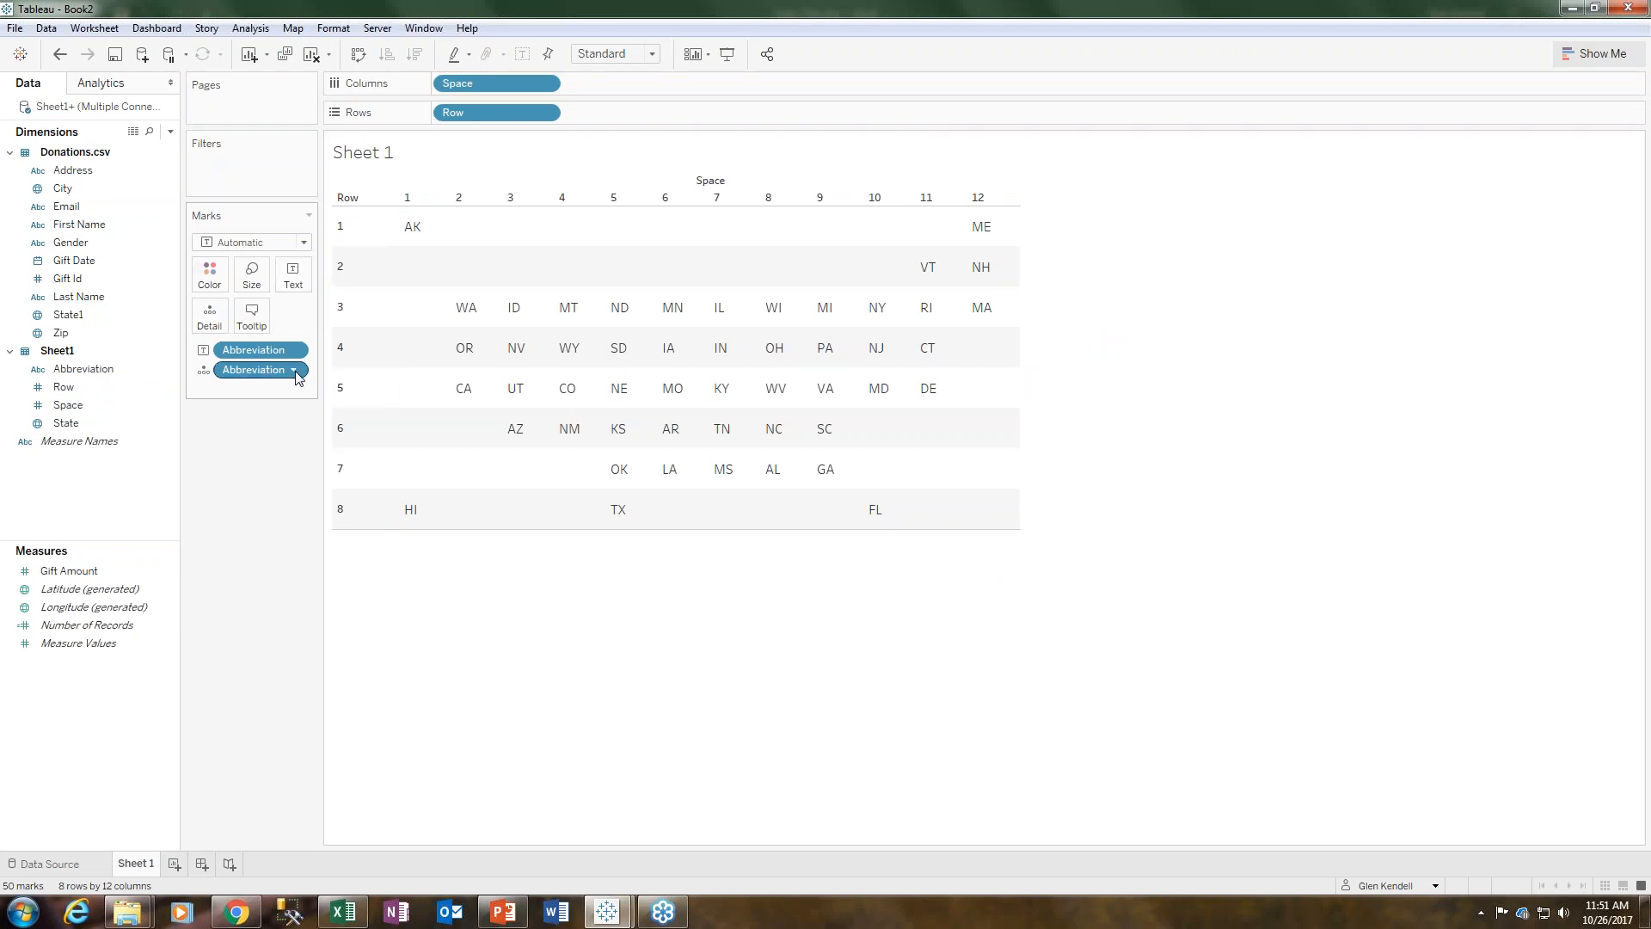
{"action": "left_click", "coordinate": [293, 350]}
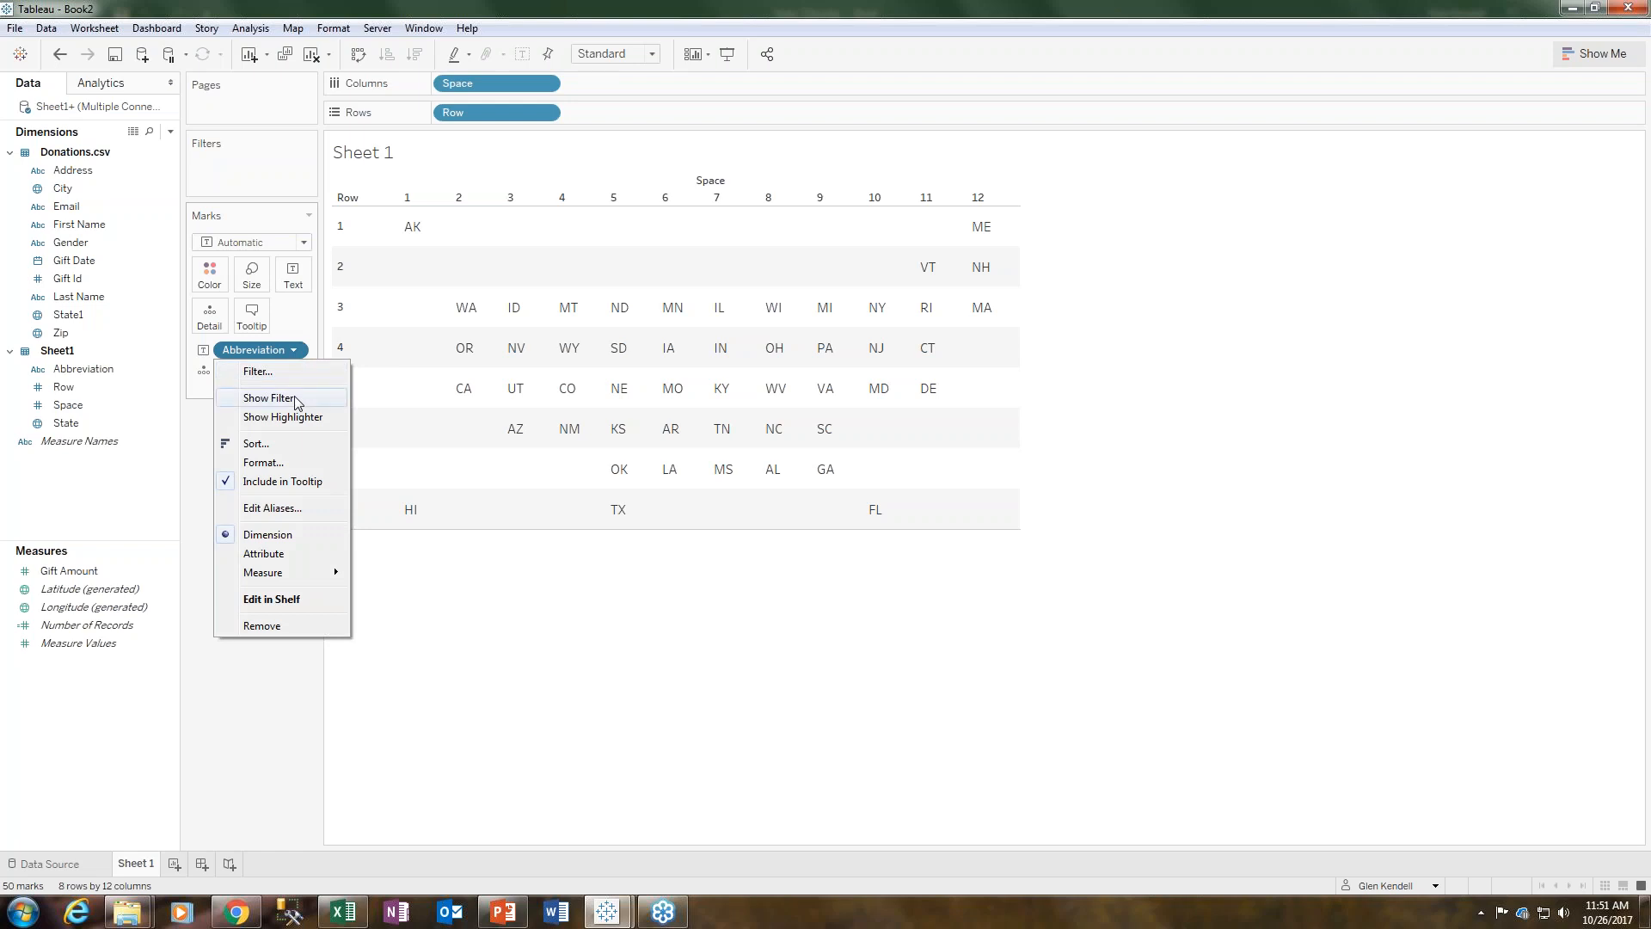
{"action": "left_click", "coordinate": [265, 462]}
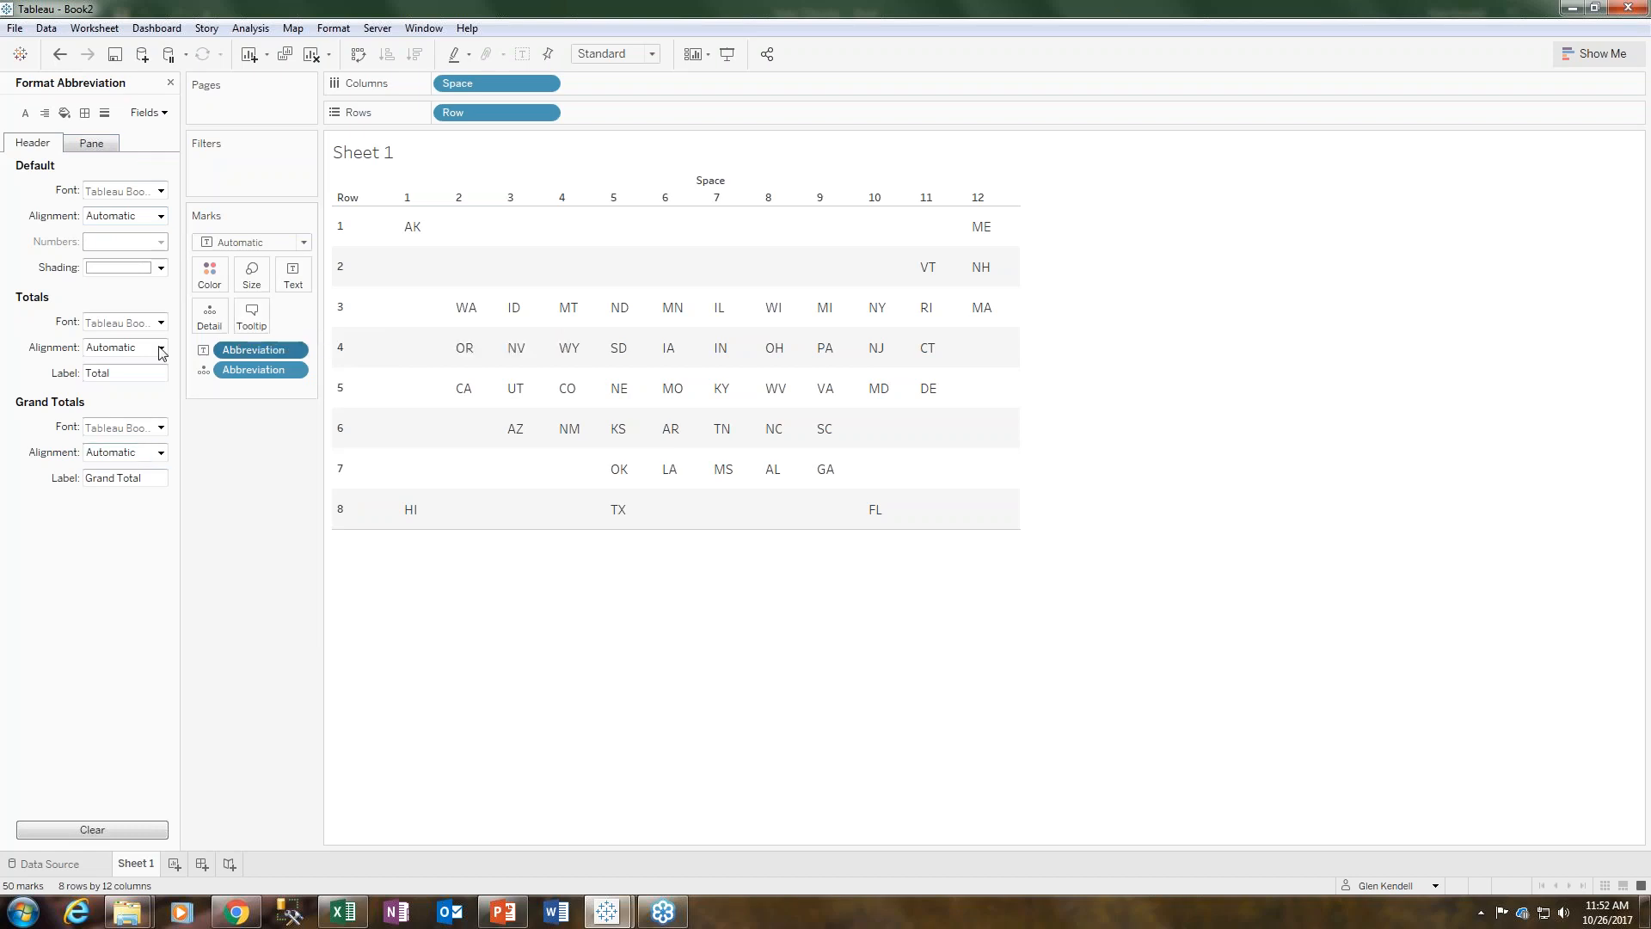
- Set the sheet's row divider pane border to None through the border formatting for the rows
{"action": "left_click", "coordinate": [83, 114]}
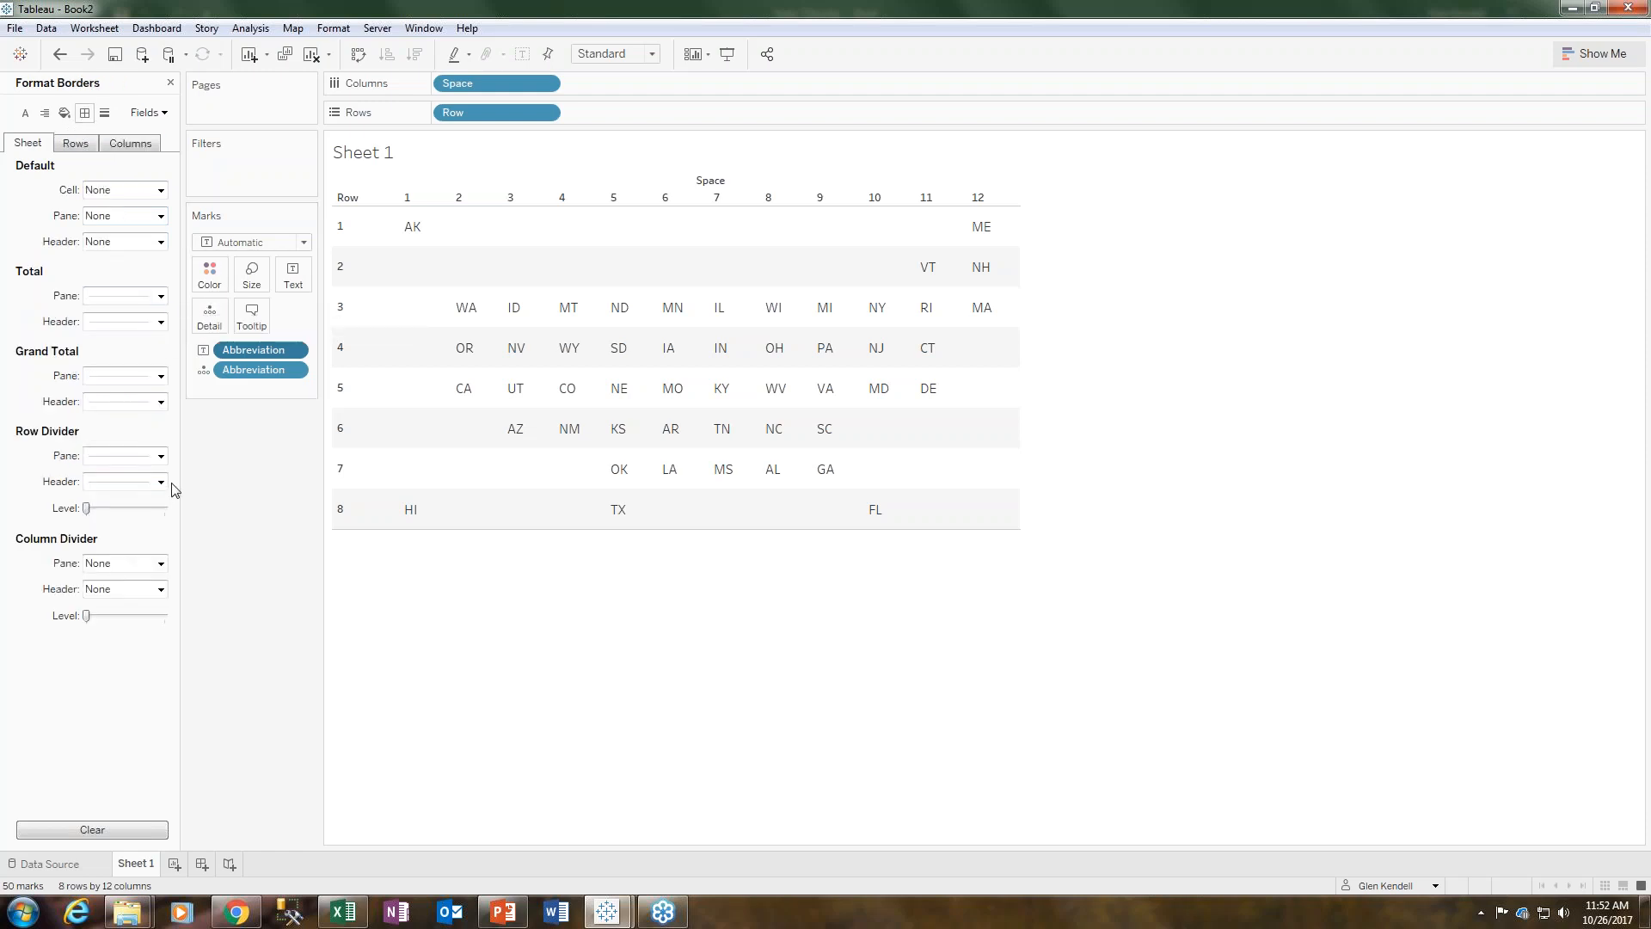
{"action": "left_click", "coordinate": [77, 146]}
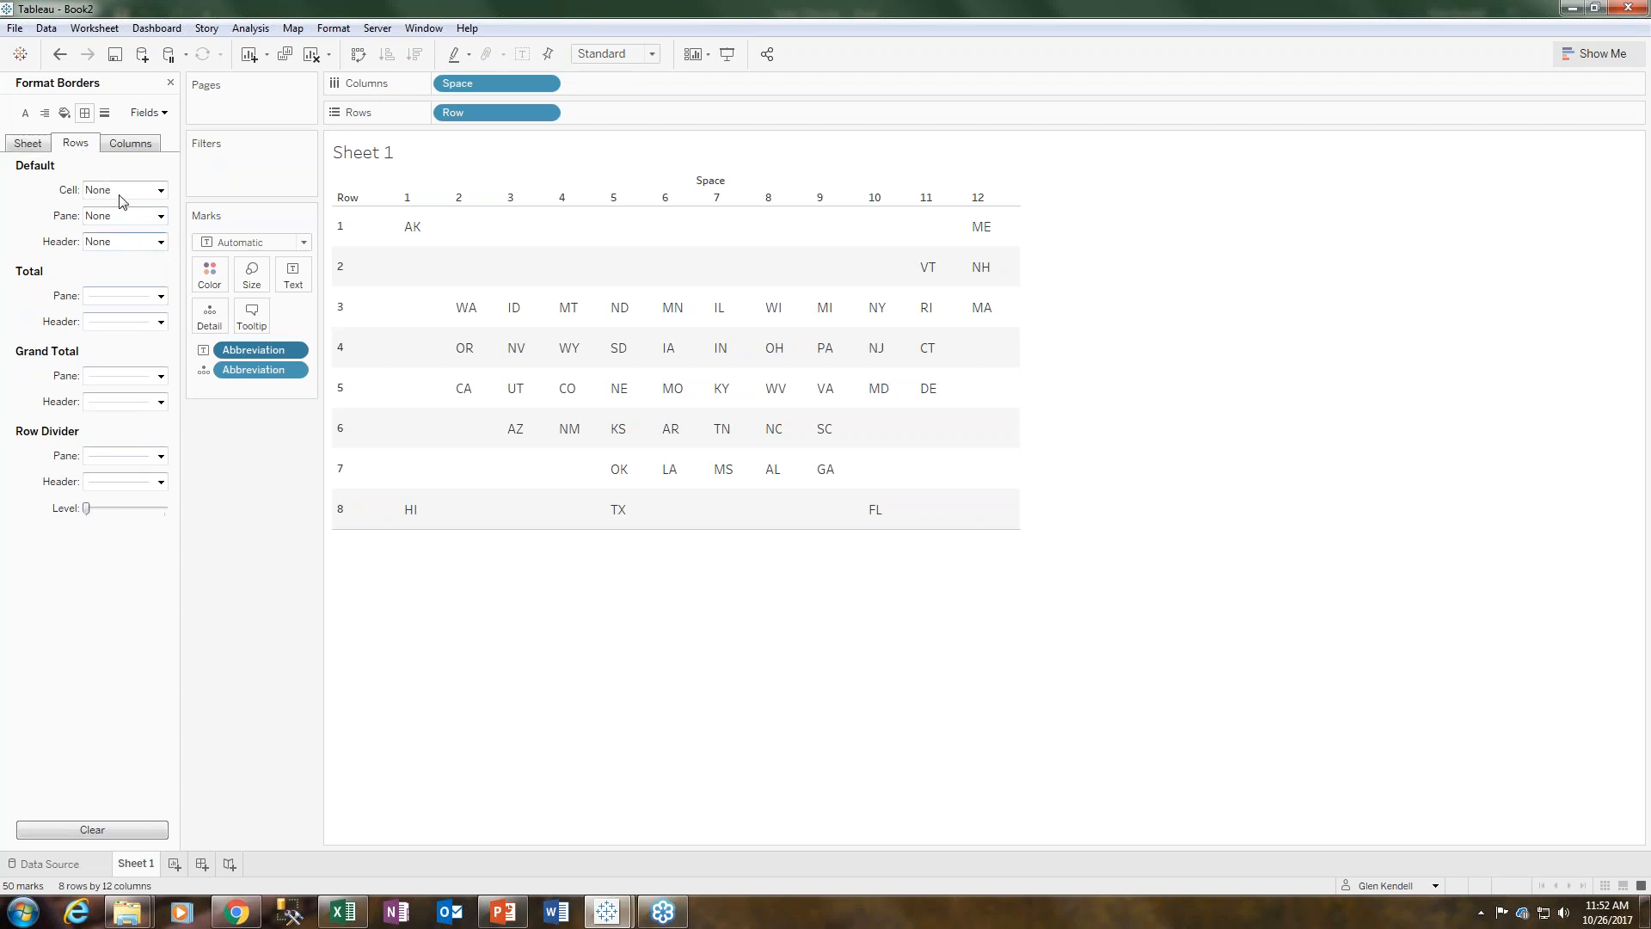
{"action": "left_click", "coordinate": [34, 148]}
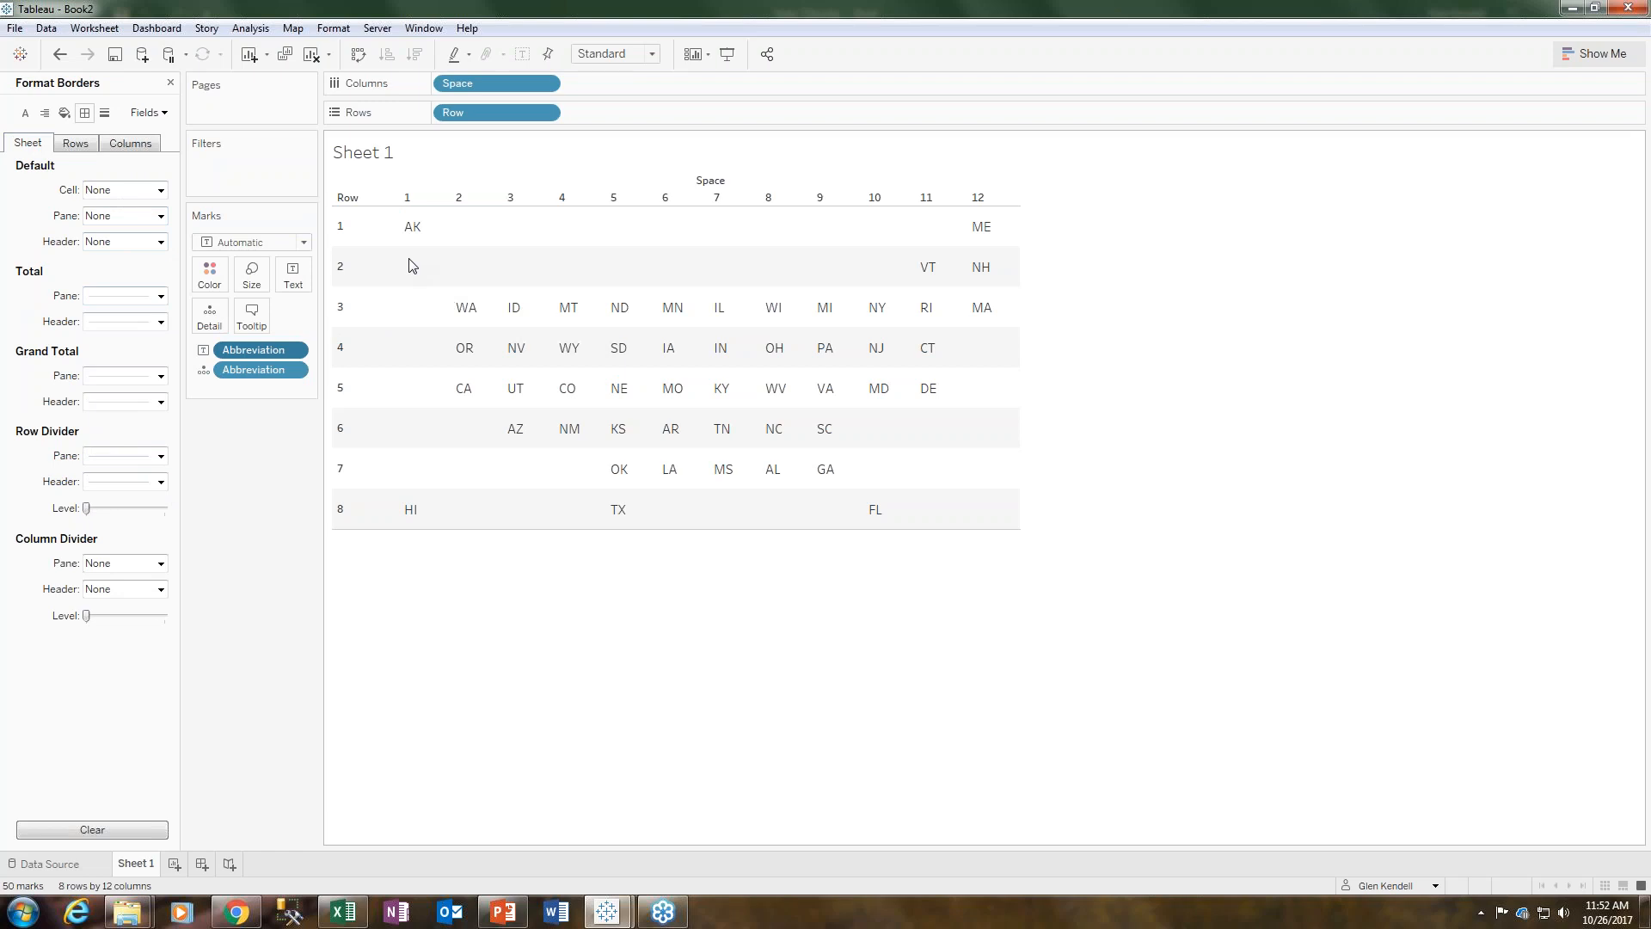
{"action": "left_click", "coordinate": [342, 353]}
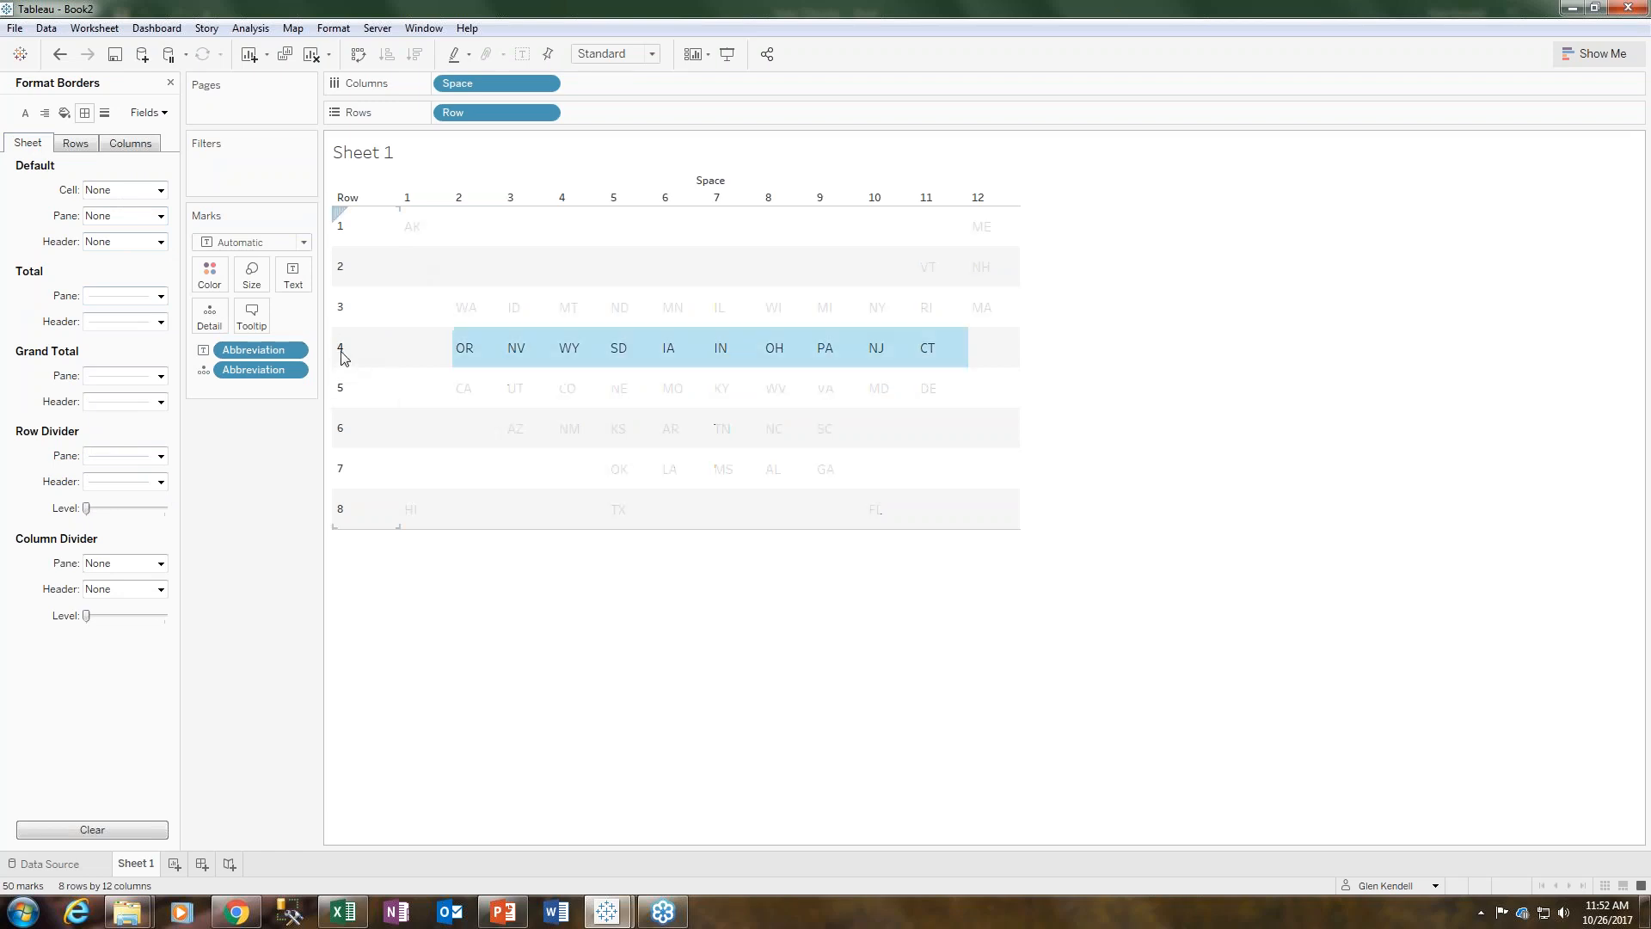
{"action": "right_click", "coordinate": [342, 353]}
{"action": "left_click", "coordinate": [385, 429]}
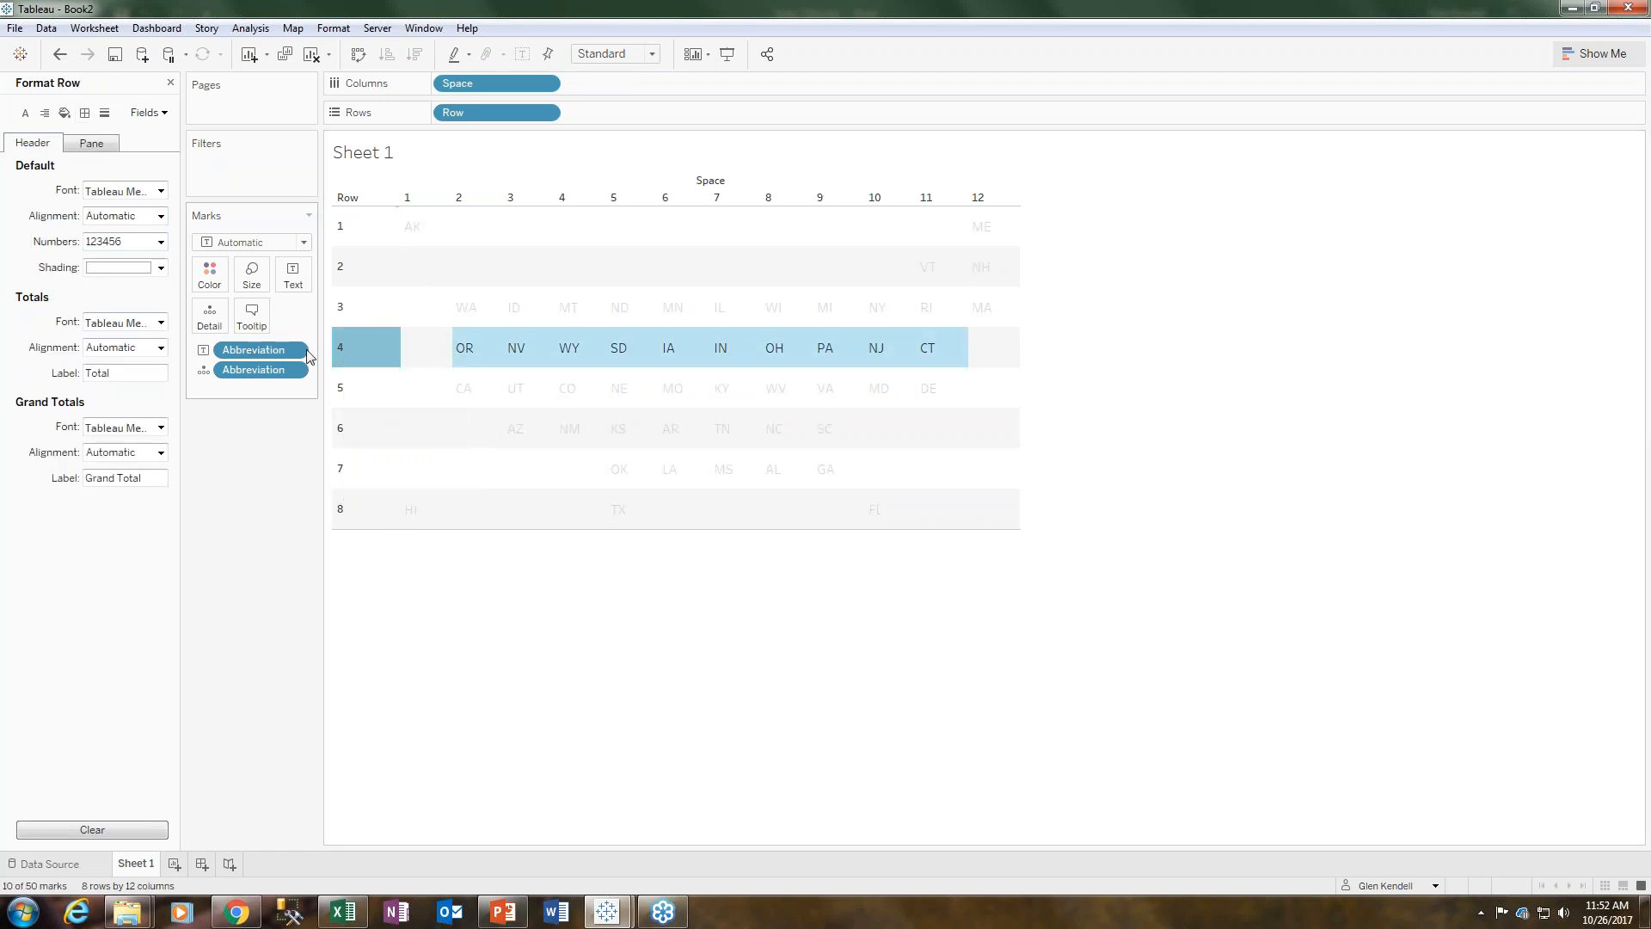
{"action": "left_click", "coordinate": [93, 147]}
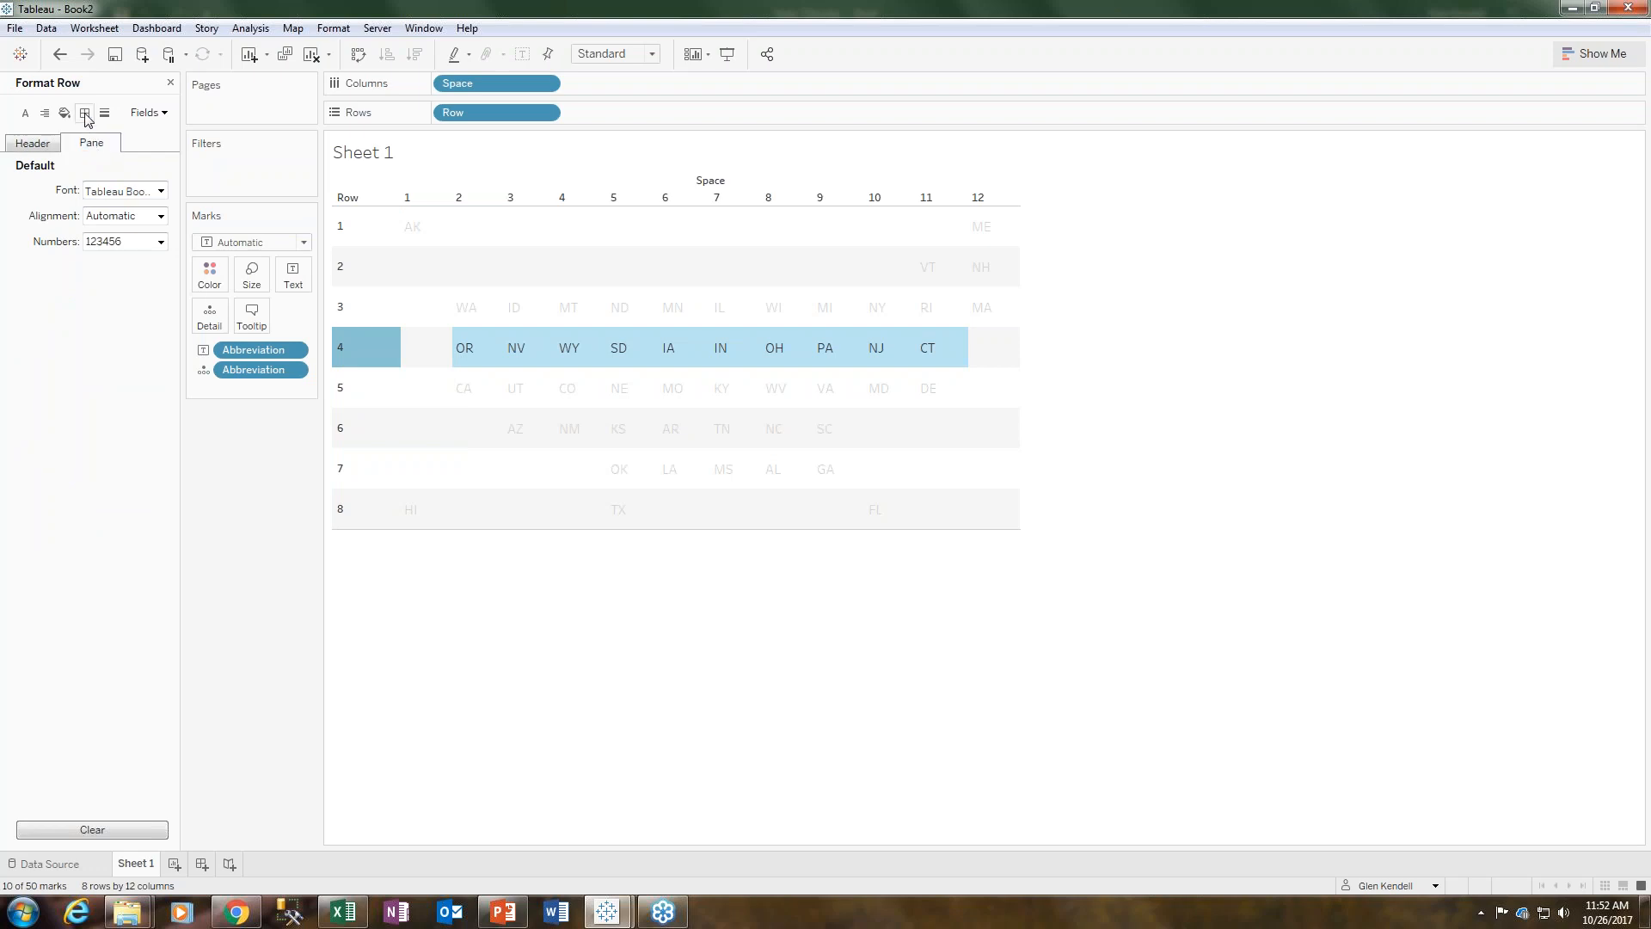
{"action": "left_click", "coordinate": [84, 113]}
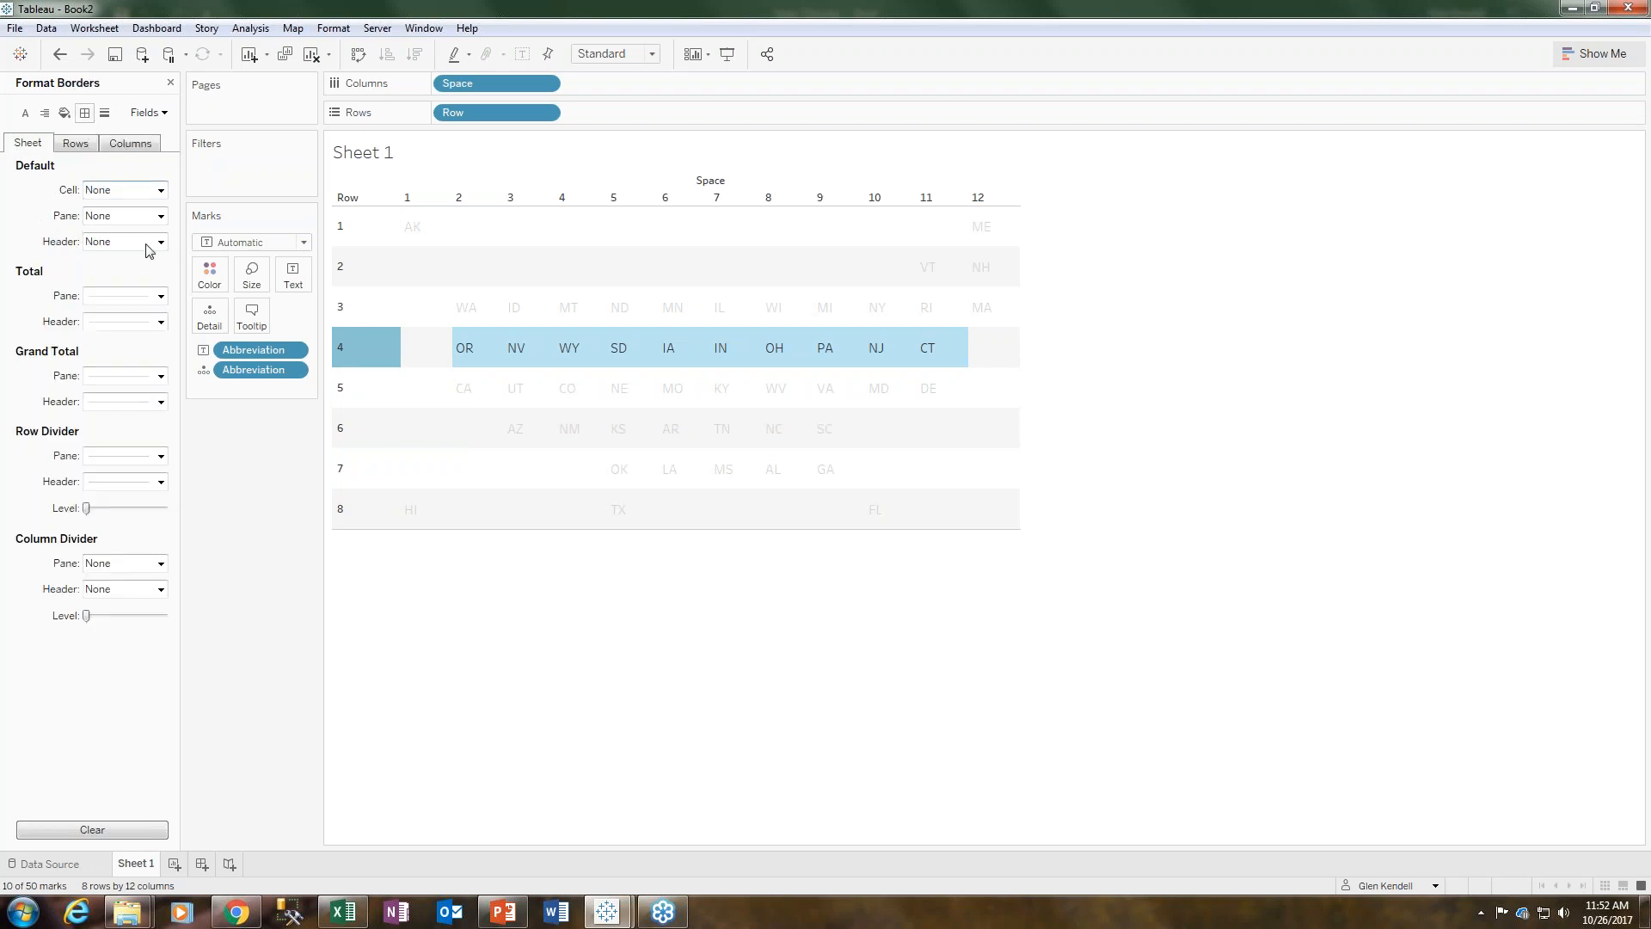
{"action": "left_click", "coordinate": [160, 457]}
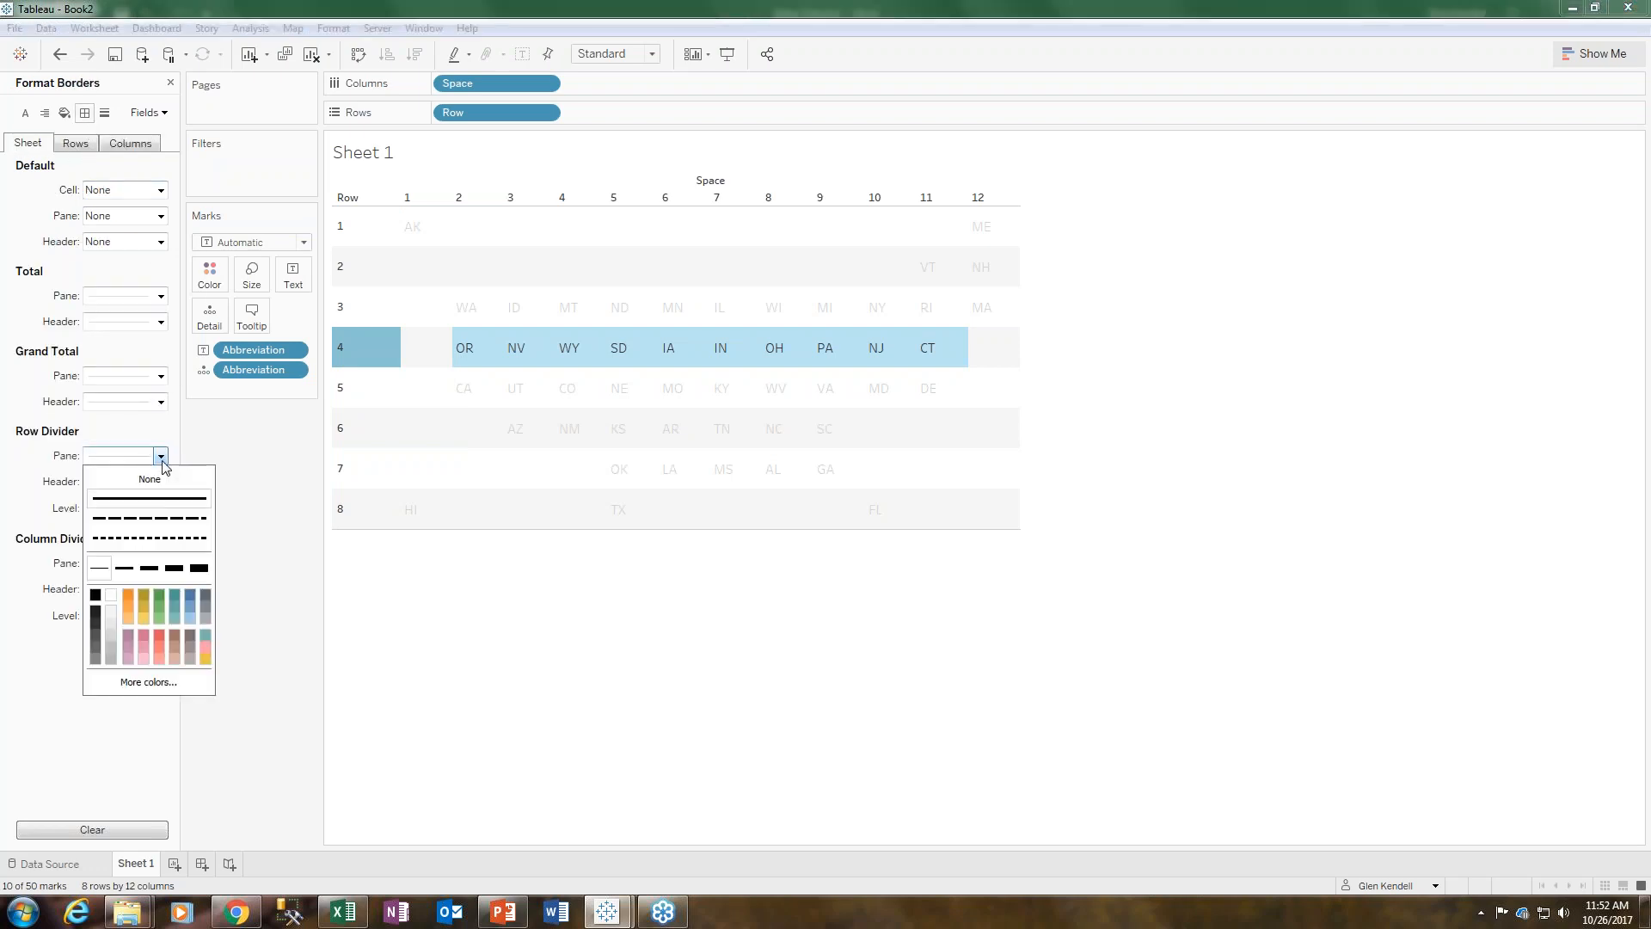
{"action": "left_click", "coordinate": [342, 602]}
- Turn off row banding shading for both pane and header, then close the format pane
{"action": "left_click", "coordinate": [64, 112]}
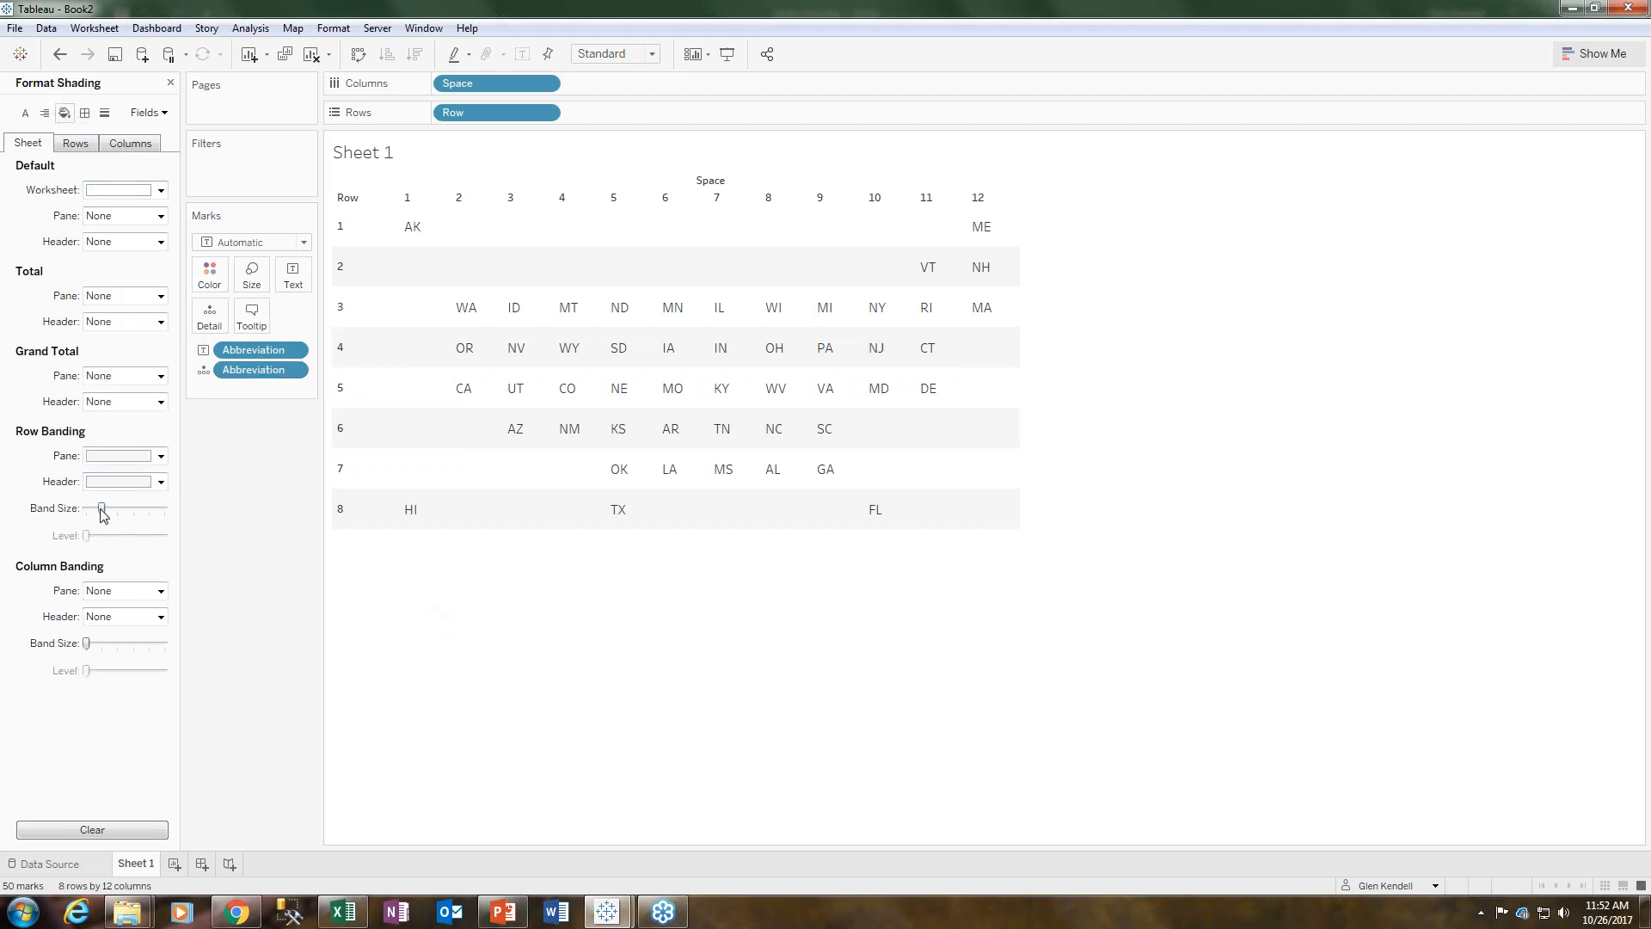
{"action": "left_click", "coordinate": [160, 456]}
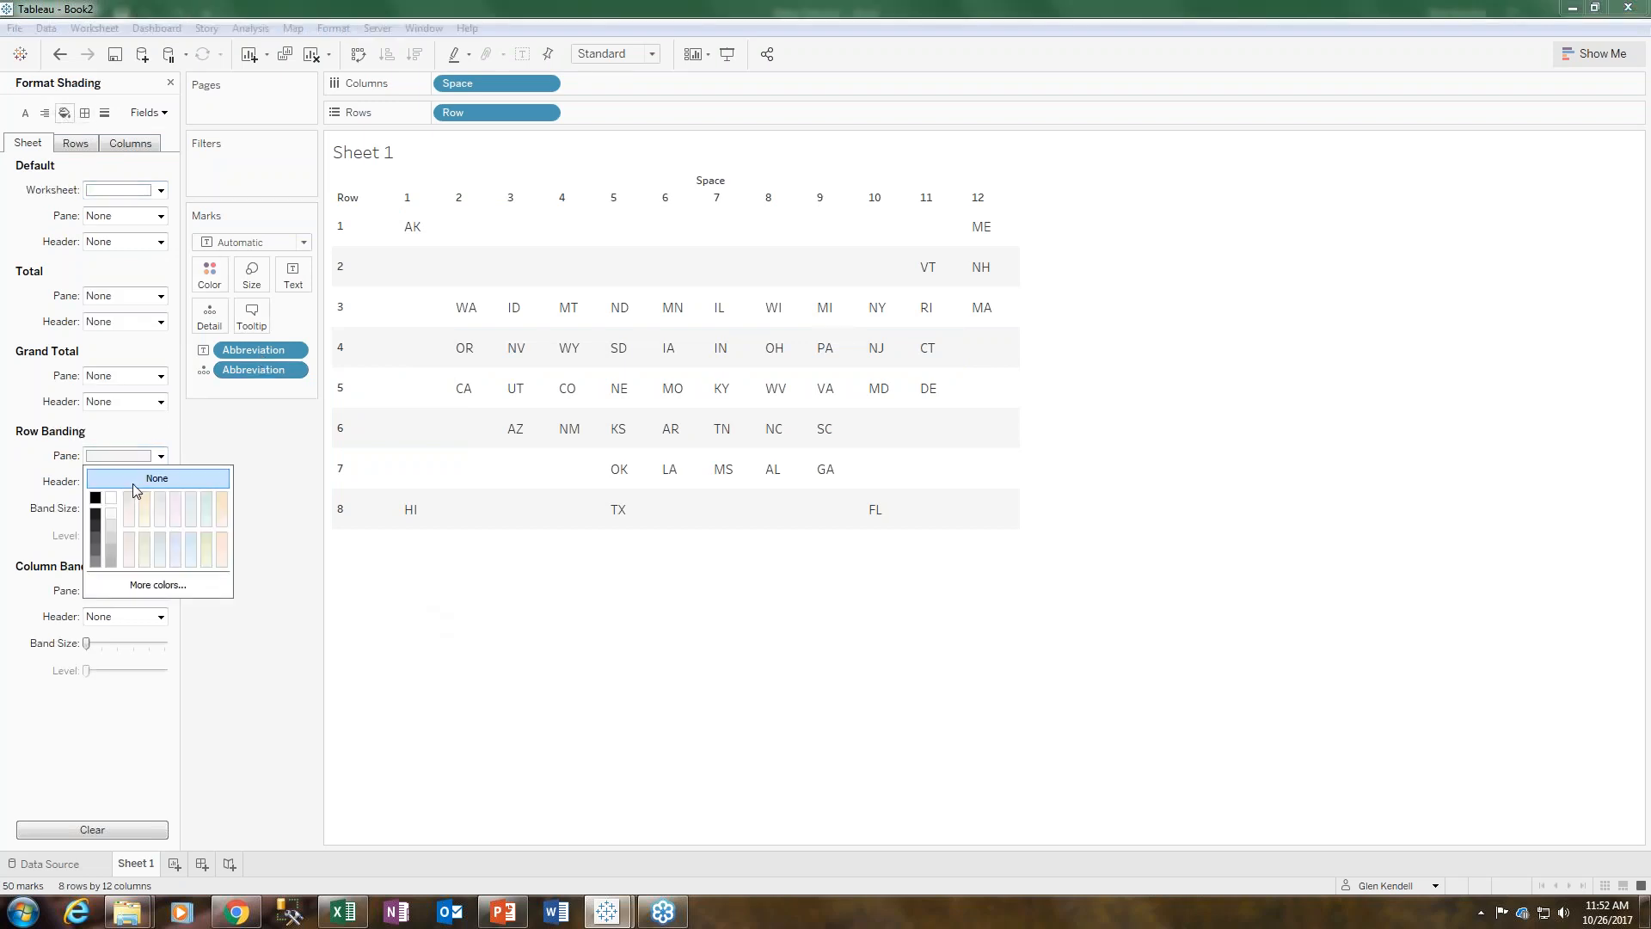
{"action": "left_click", "coordinate": [334, 631]}
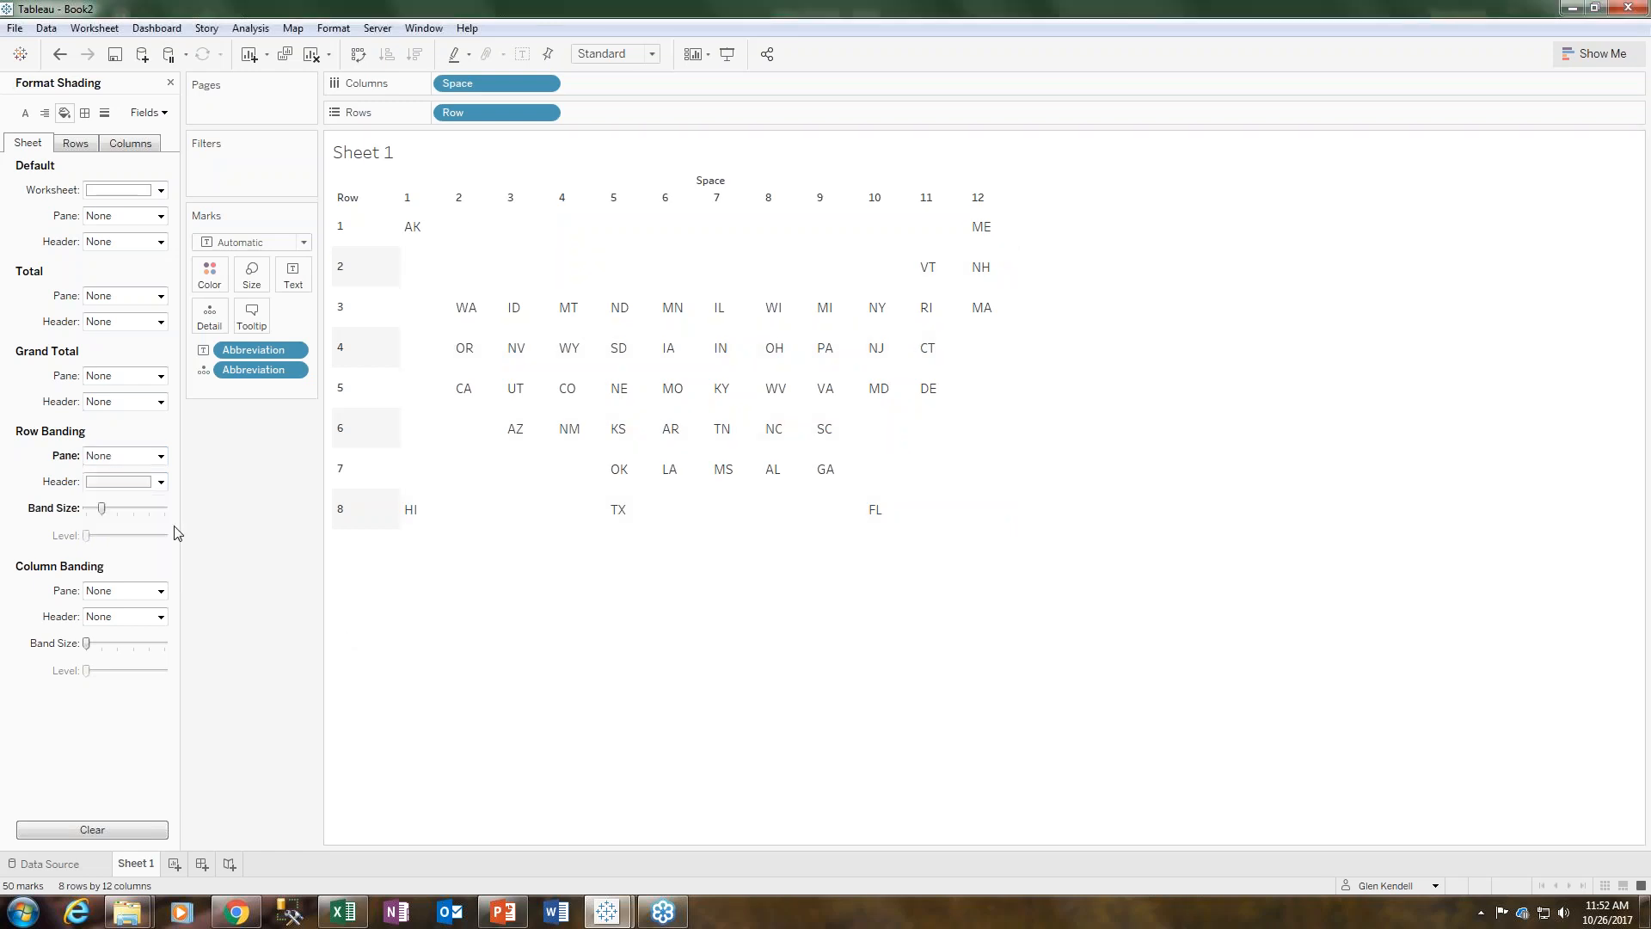
{"action": "left_click", "coordinate": [161, 483]}
{"action": "left_click", "coordinate": [567, 628]}
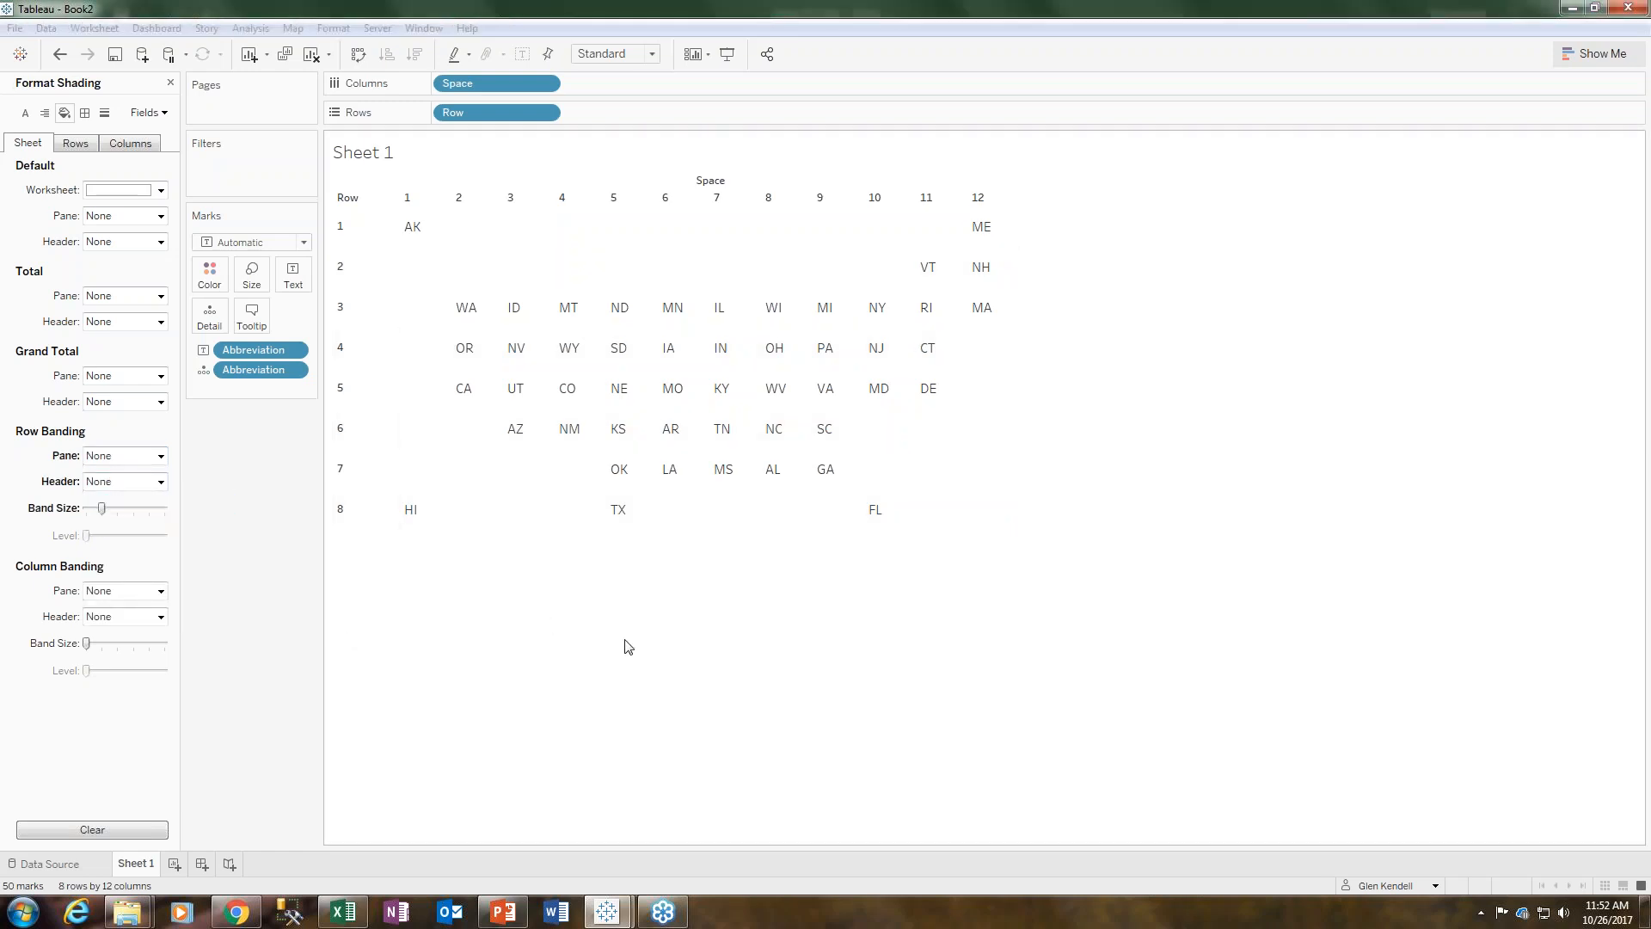
{"action": "left_click", "coordinate": [171, 82]}
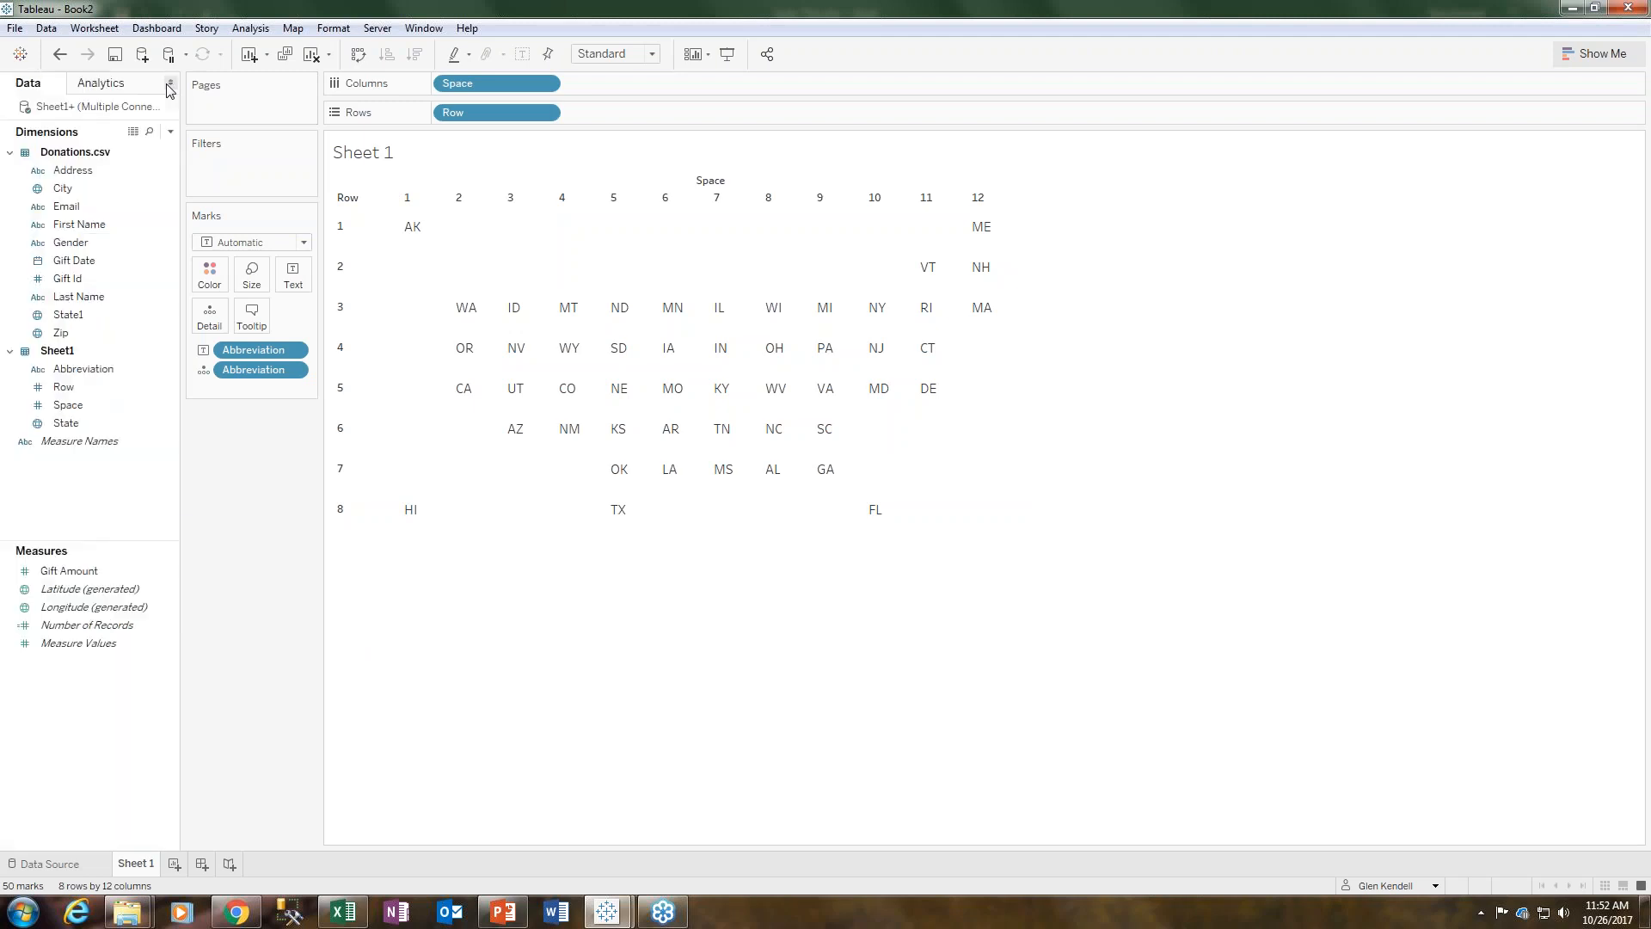
{"action": "left_click", "coordinate": [292, 275]}
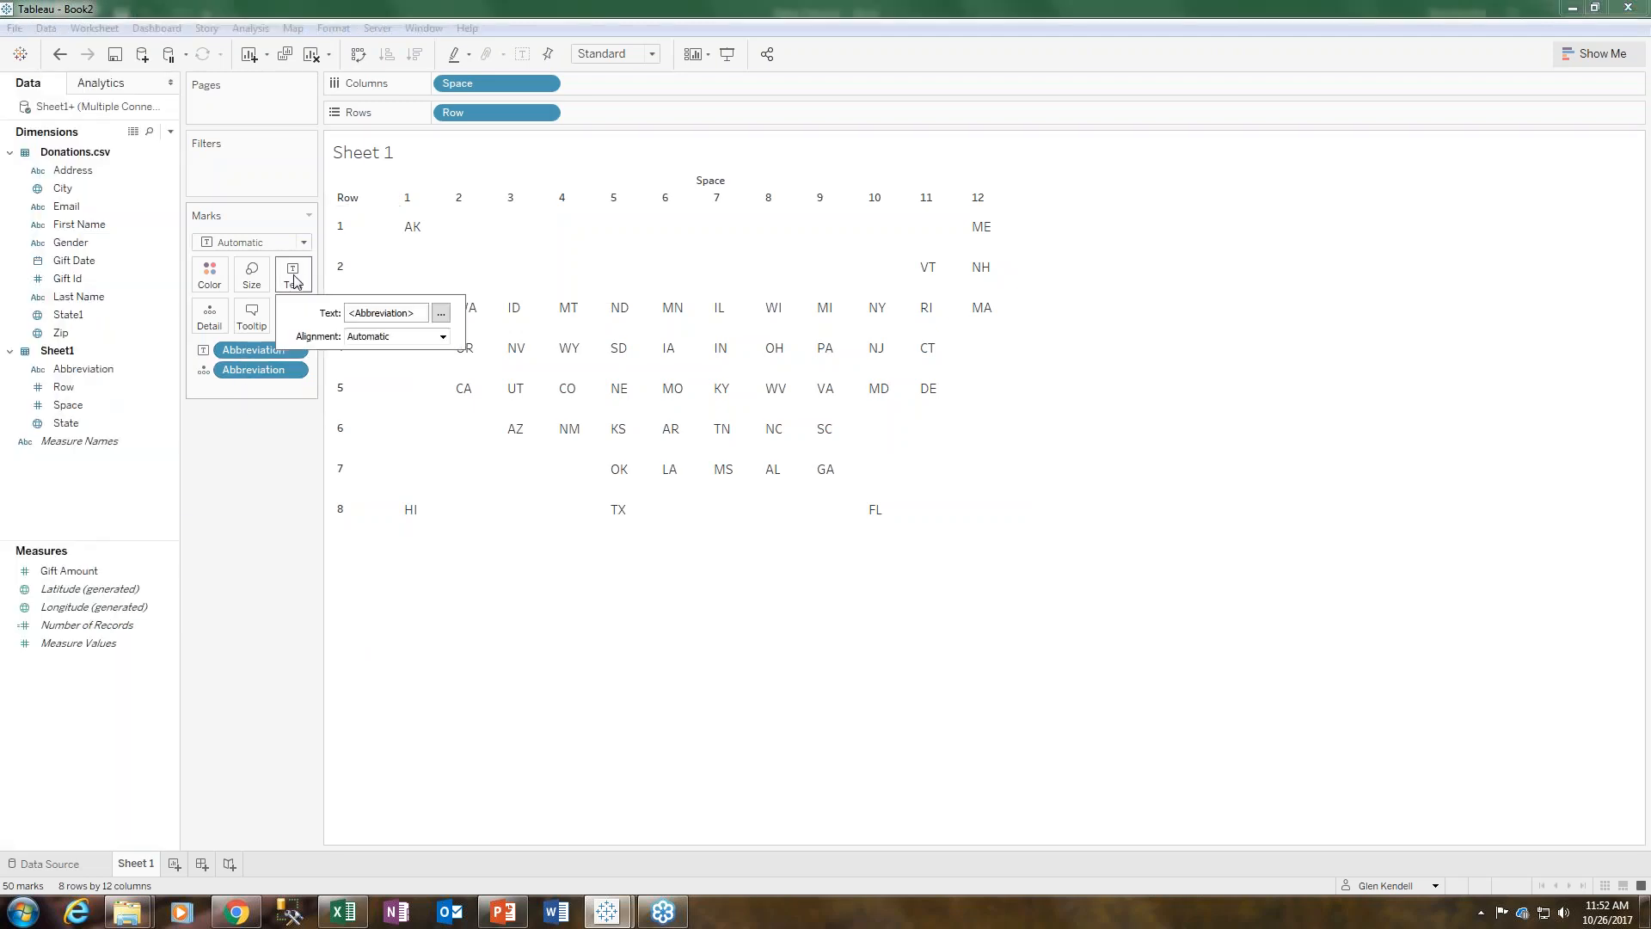
{"action": "left_click", "coordinate": [551, 693]}
{"action": "left_click", "coordinate": [464, 316]}
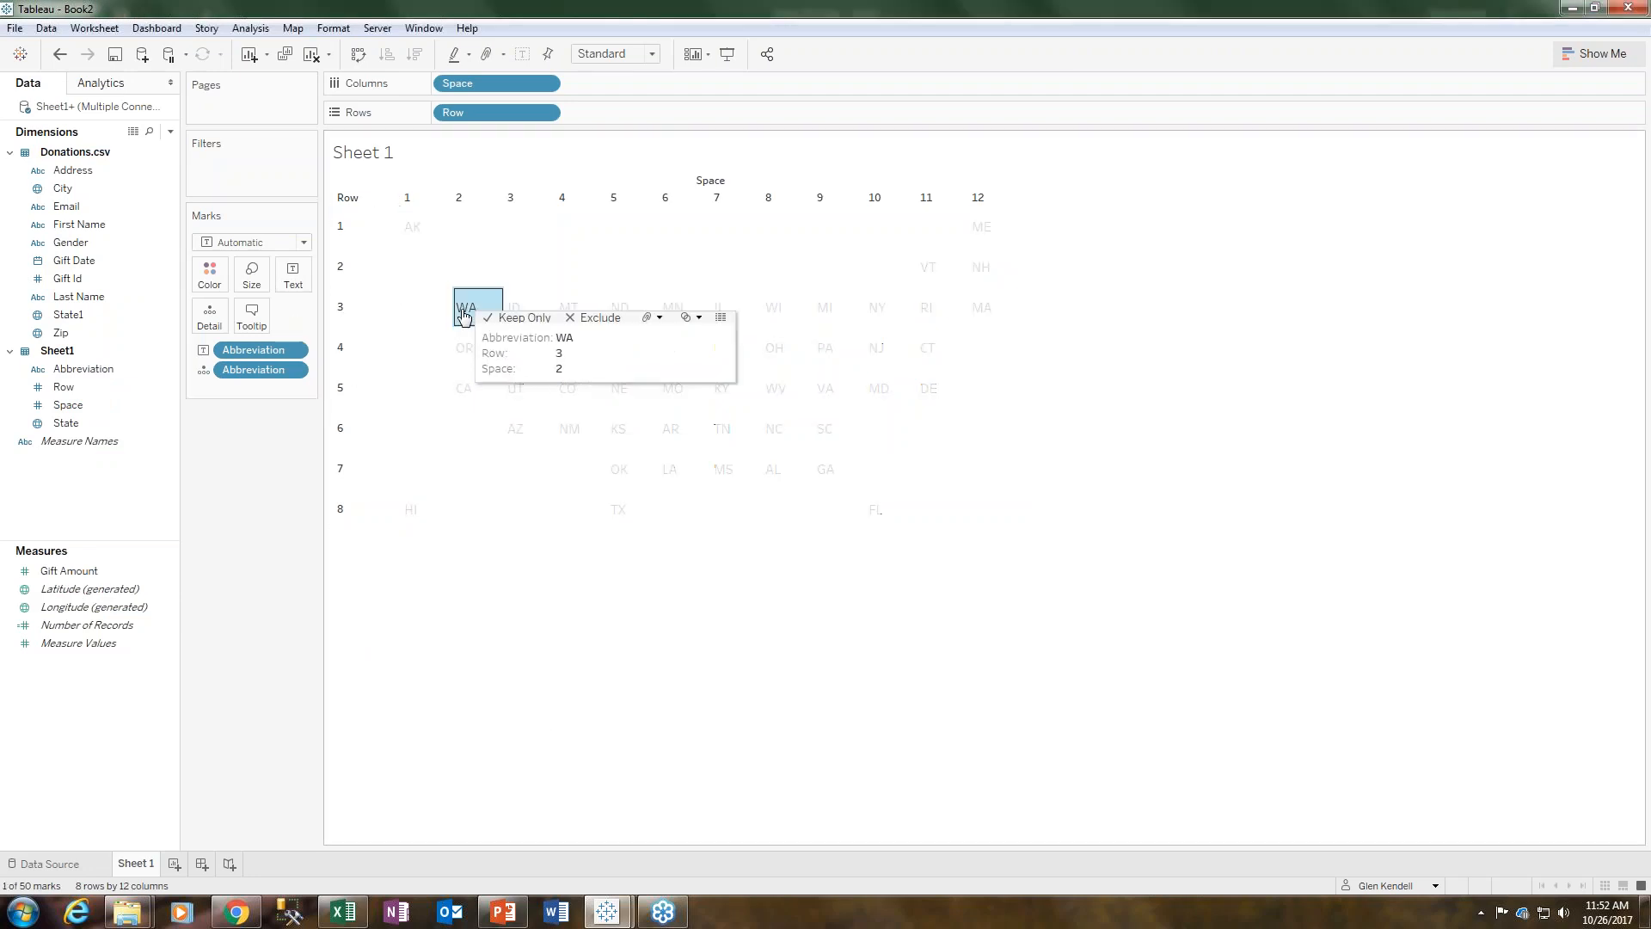
{"action": "right_click", "coordinate": [464, 315]}
{"action": "left_click", "coordinate": [444, 671]}
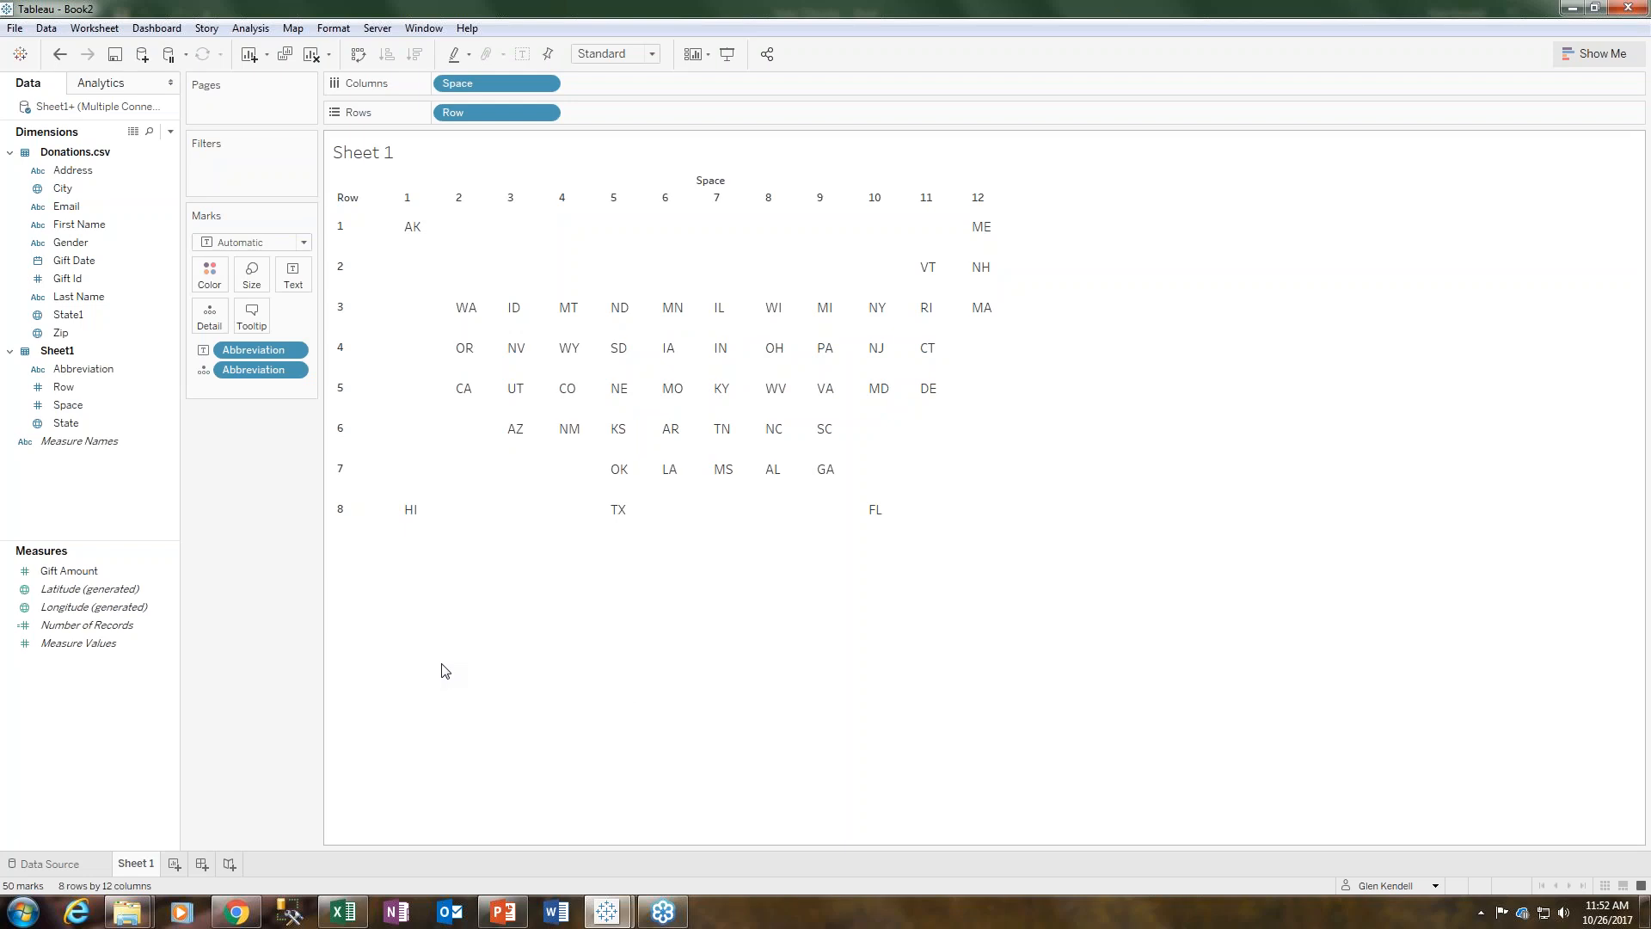
- Remove Abbreviation from the marks and put it back on Text to relabel the tiles
{"action": "left_click", "coordinate": [293, 350]}
{"action": "left_click", "coordinate": [262, 627]}
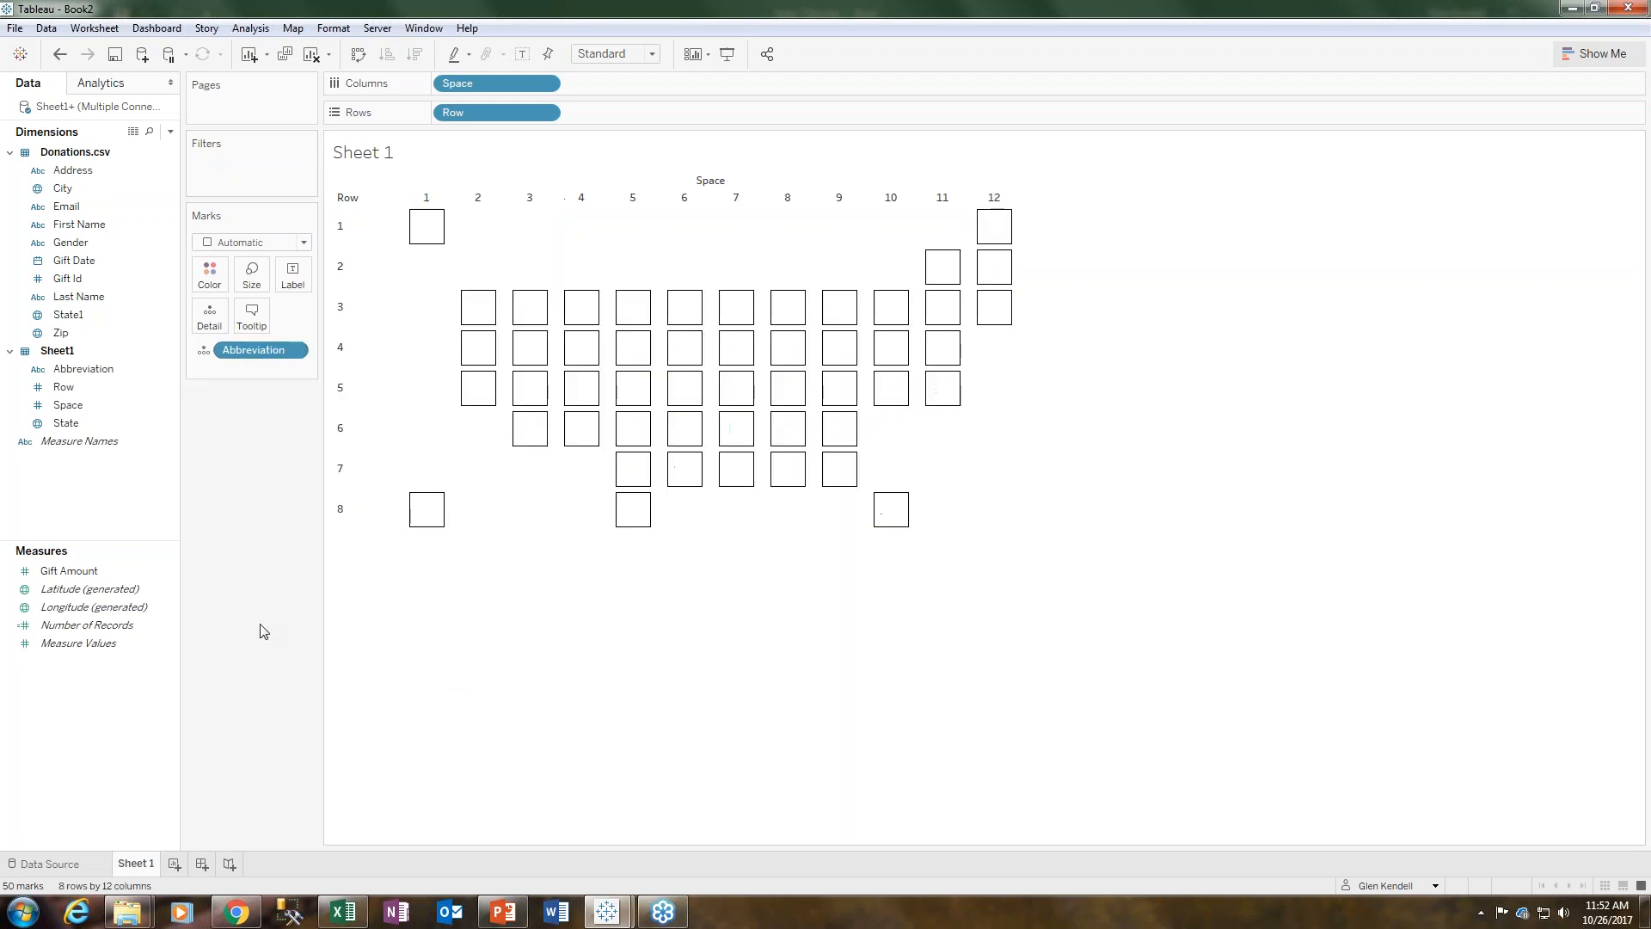
{"action": "mouse_move", "coordinate": [424, 240]}
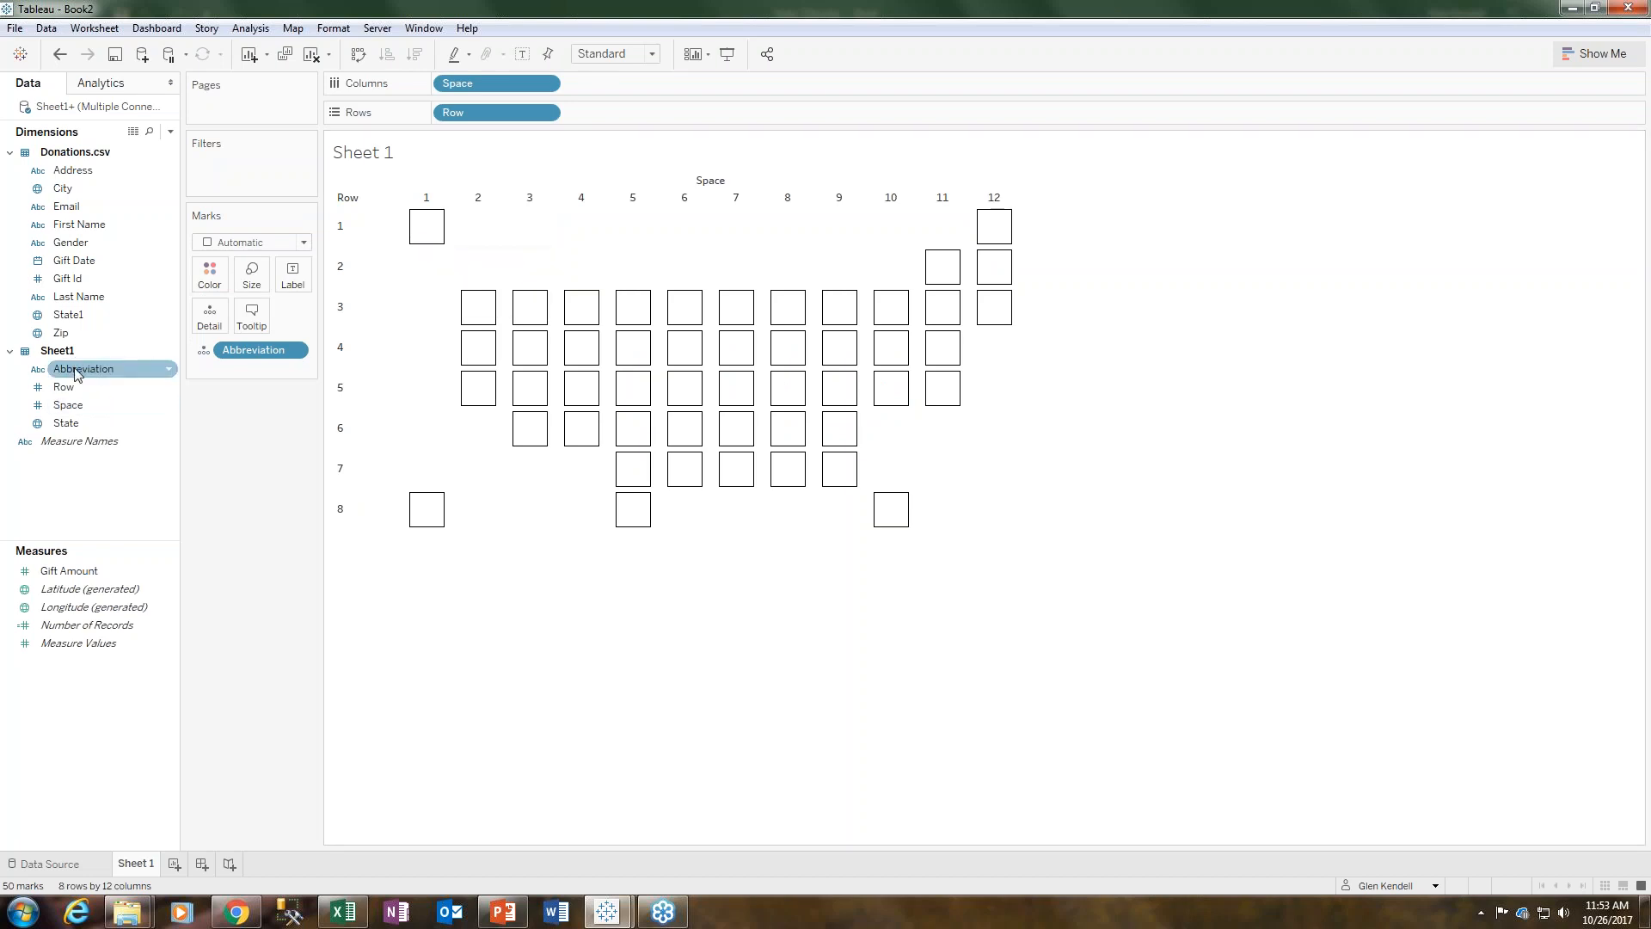
{"action": "left_click_drag", "start_coordinate": [68, 375], "coordinate": [296, 273]}
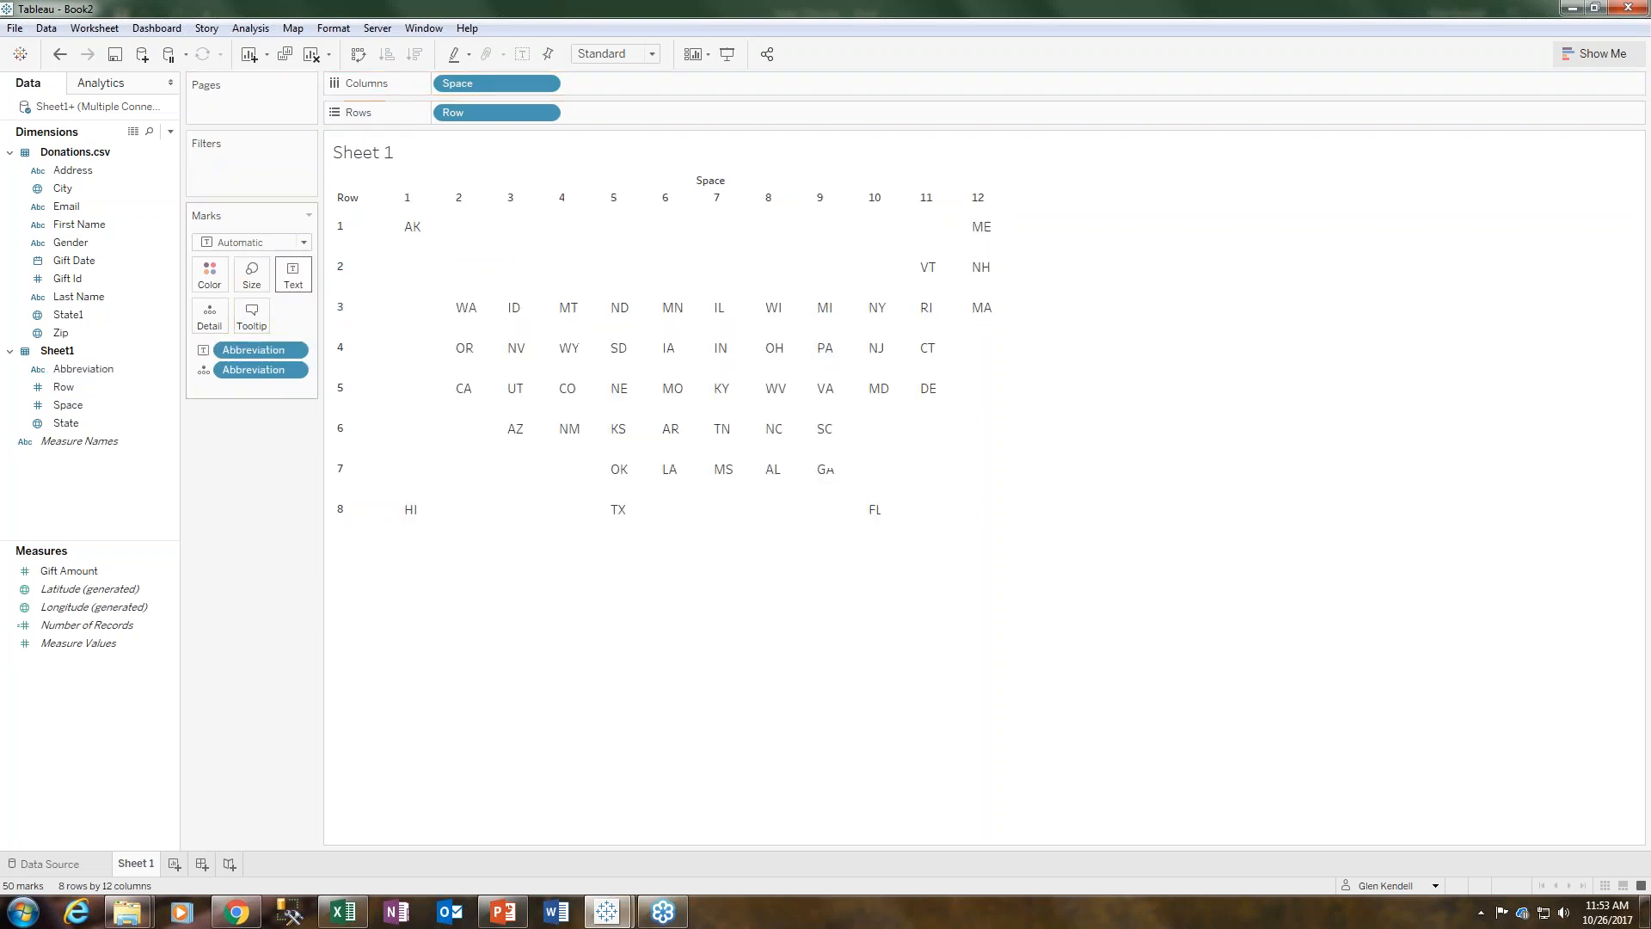
{"action": "right_click", "coordinate": [478, 311]}
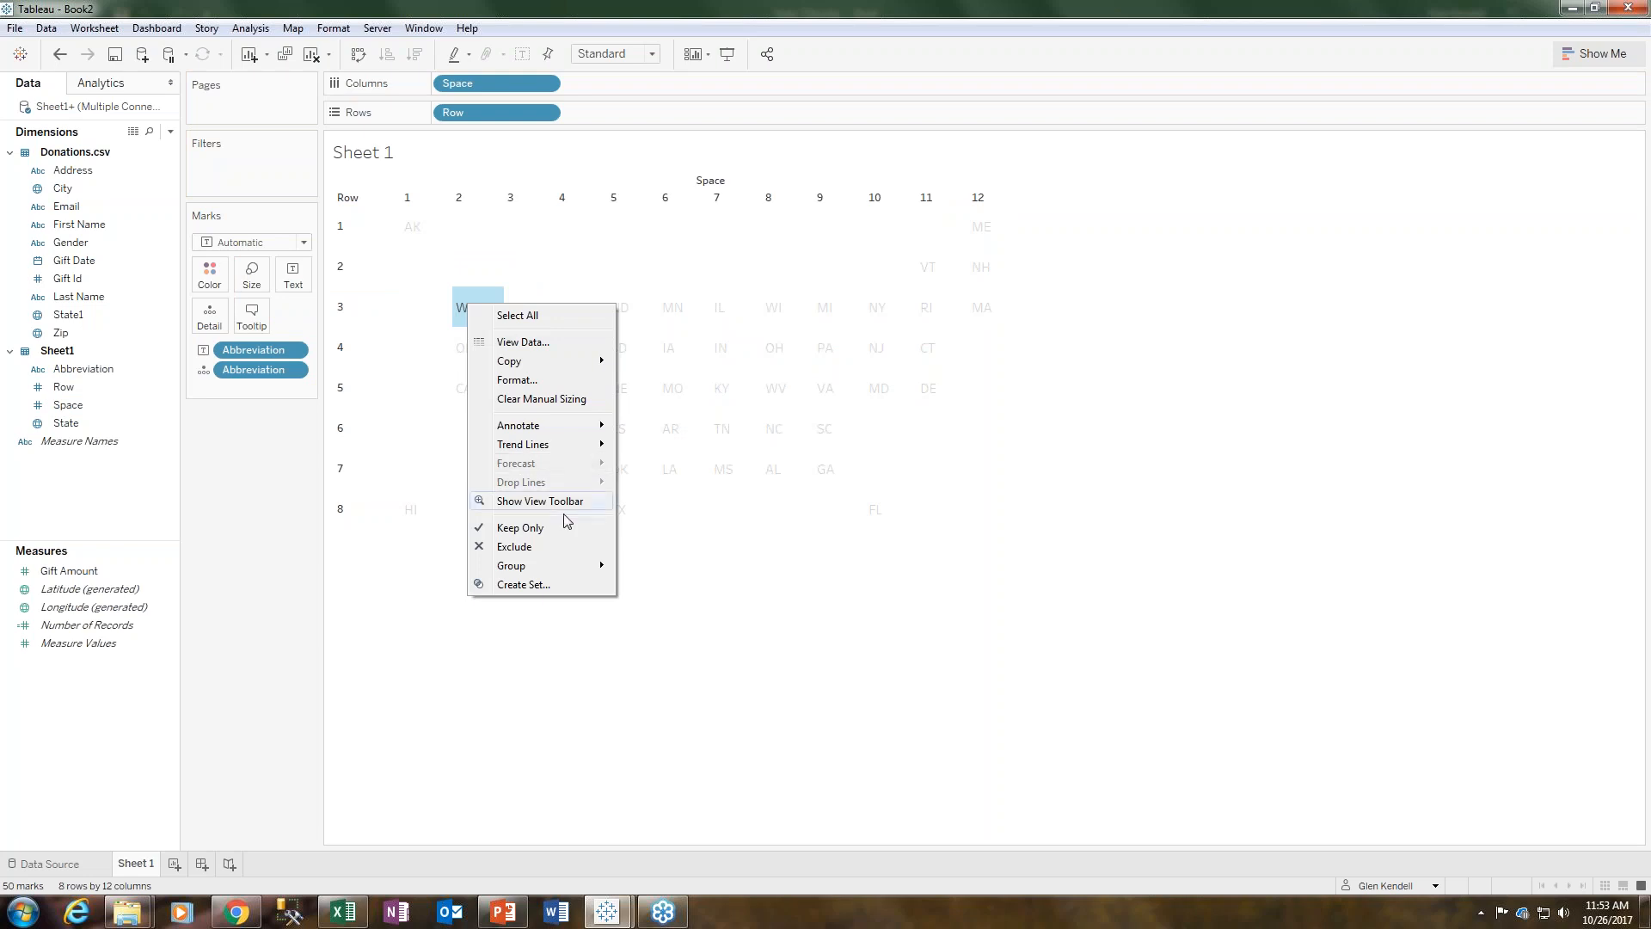
{"action": "mouse_move", "coordinate": [562, 571]}
{"action": "left_click", "coordinate": [465, 638]}
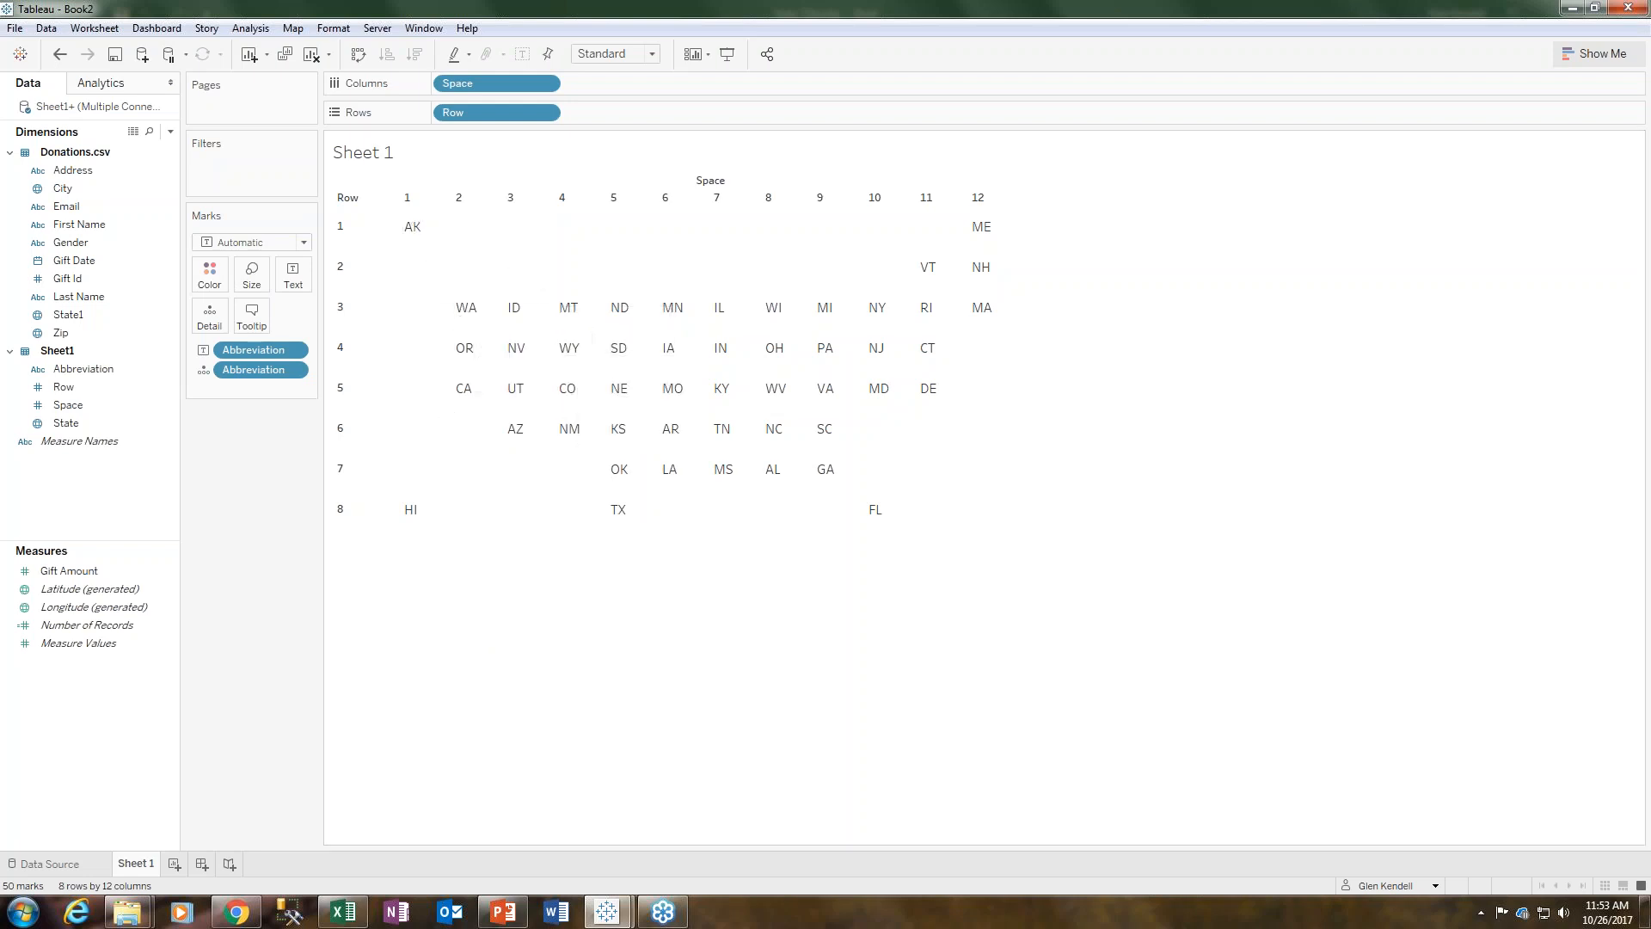
- Open GA Plus Zero.txt from the 10_26 - Dashboards folder and select its formula to copy
{"action": "left_click", "coordinate": [127, 911]}
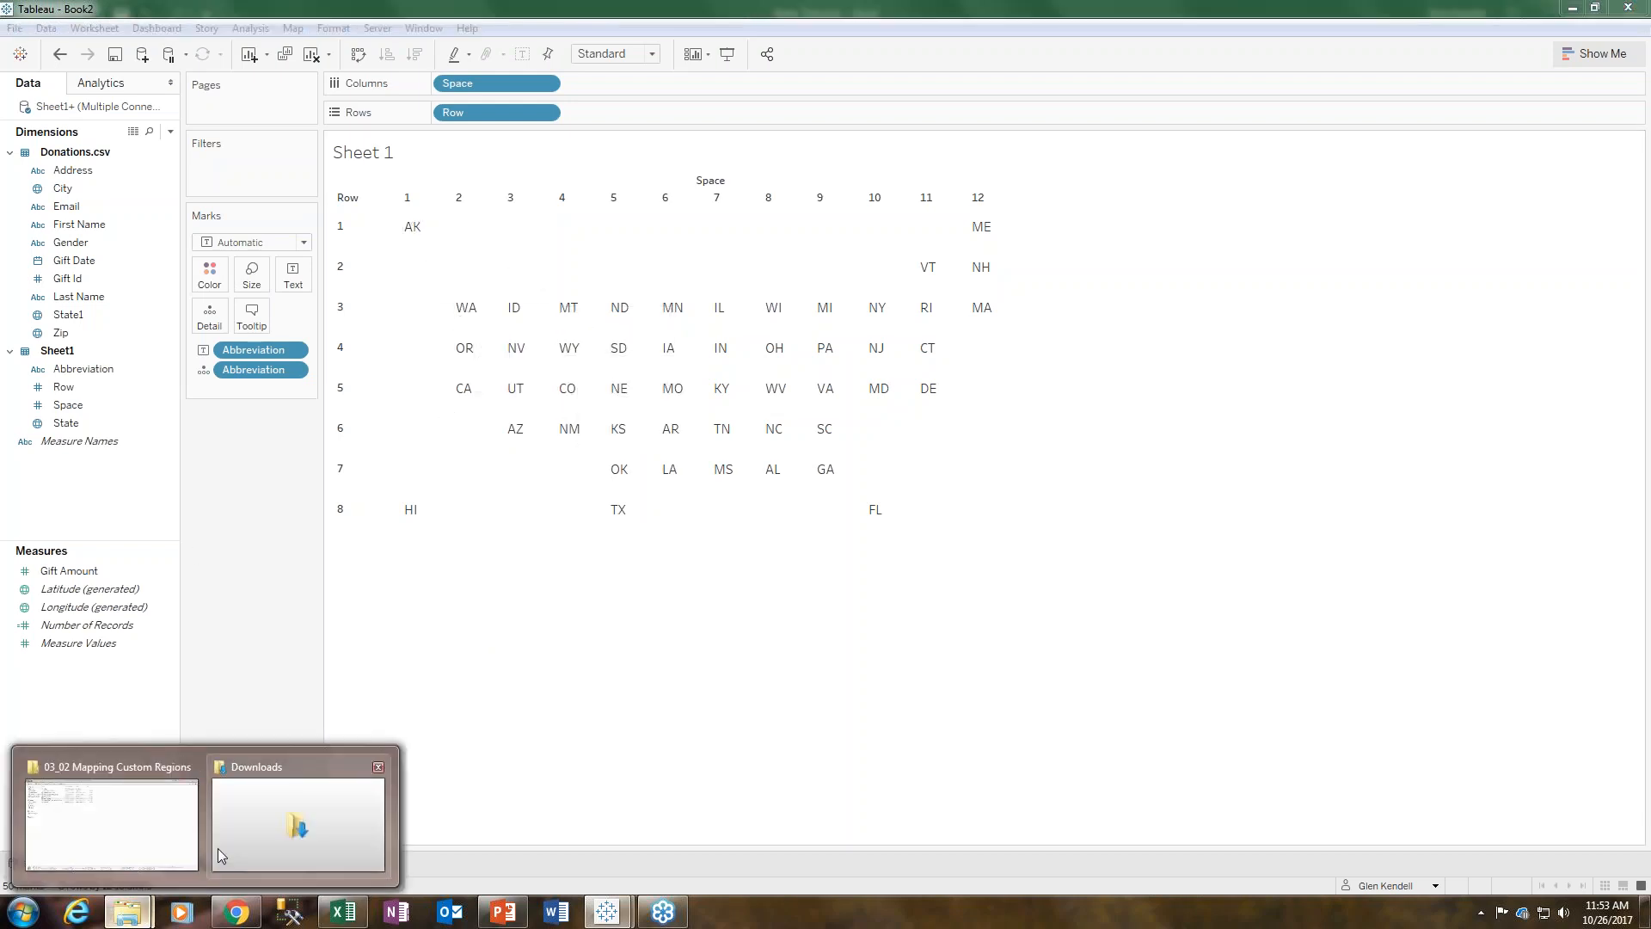
{"action": "left_click", "coordinate": [111, 851]}
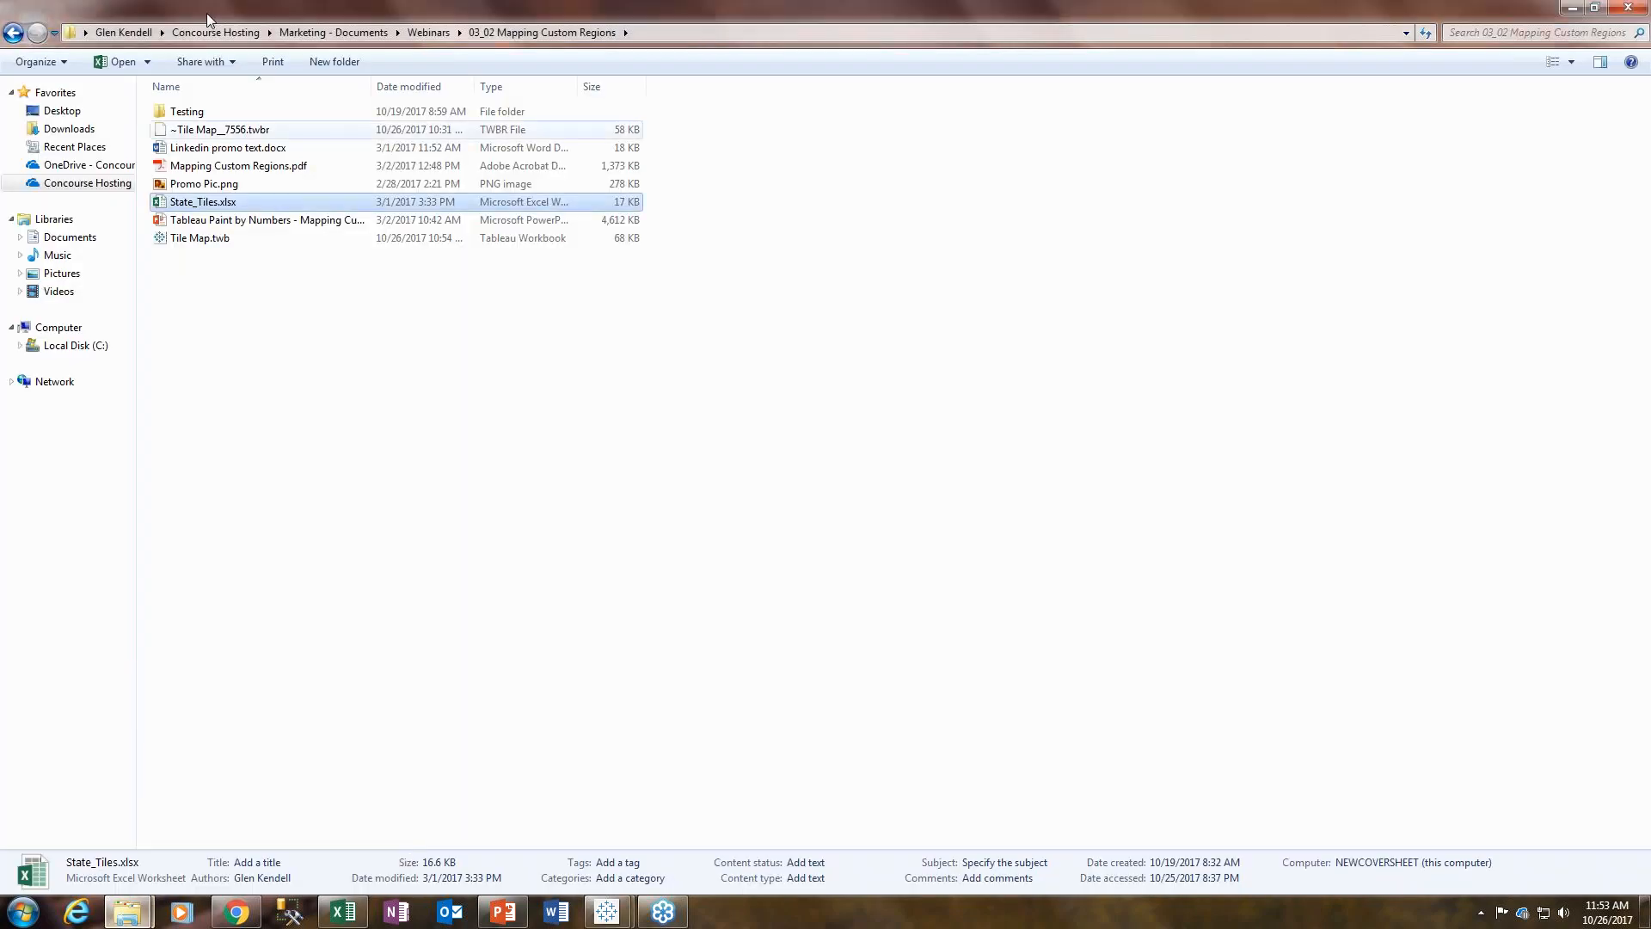
{"action": "left_click", "coordinate": [412, 34]}
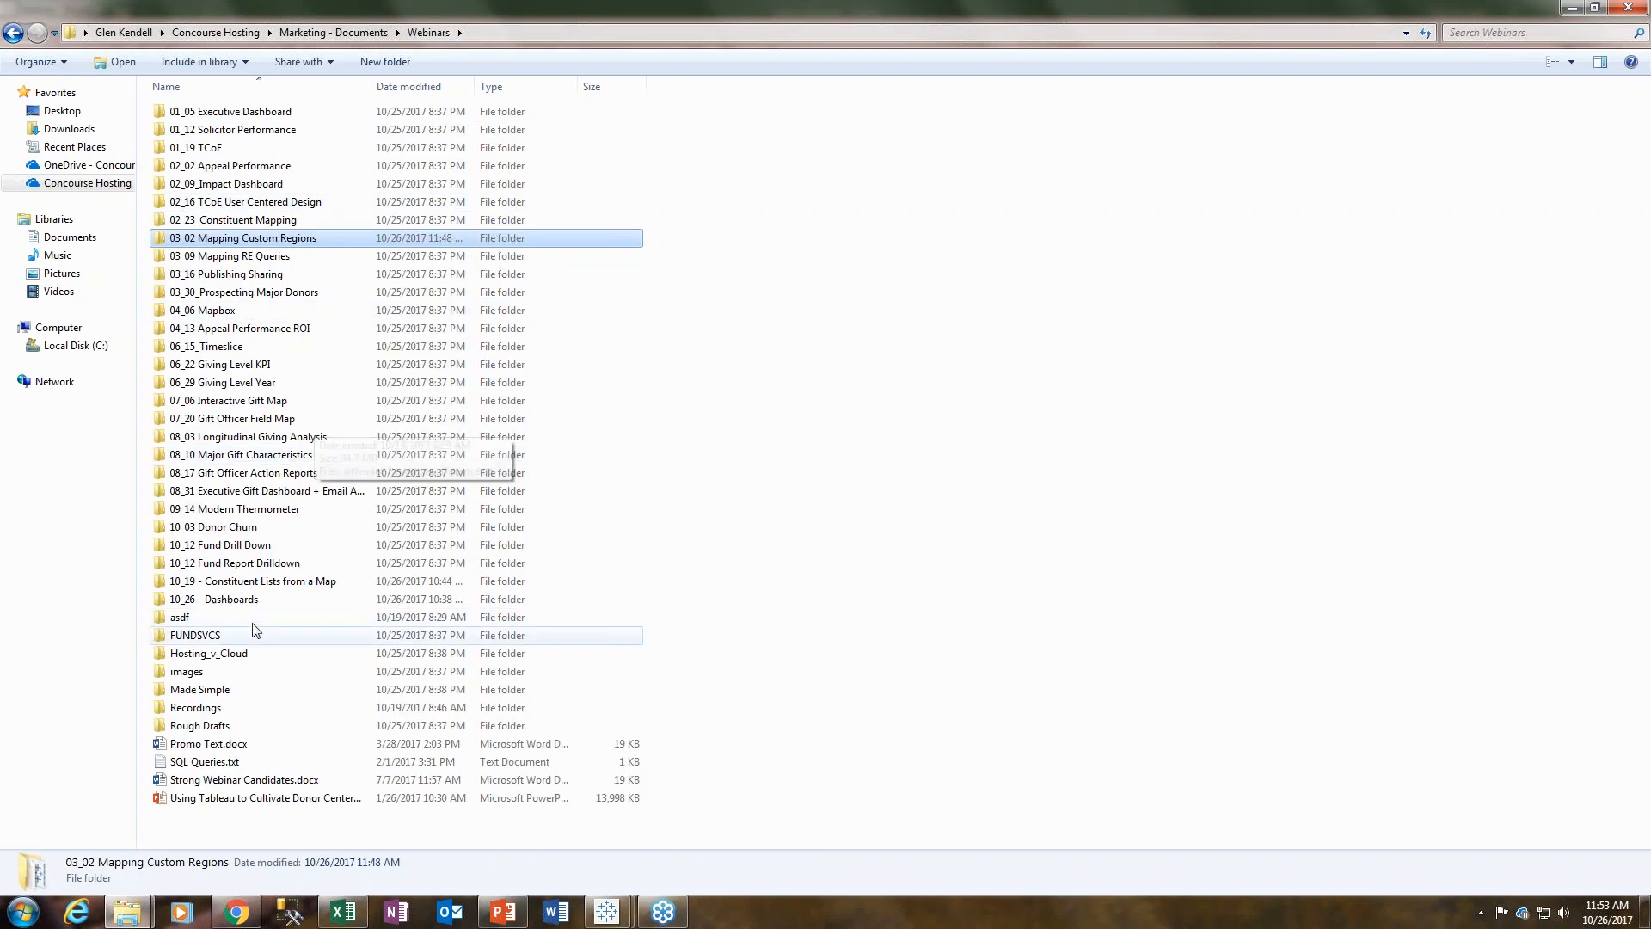
{"action": "double_click", "coordinate": [243, 600]}
{"action": "left_click", "coordinate": [193, 151]}
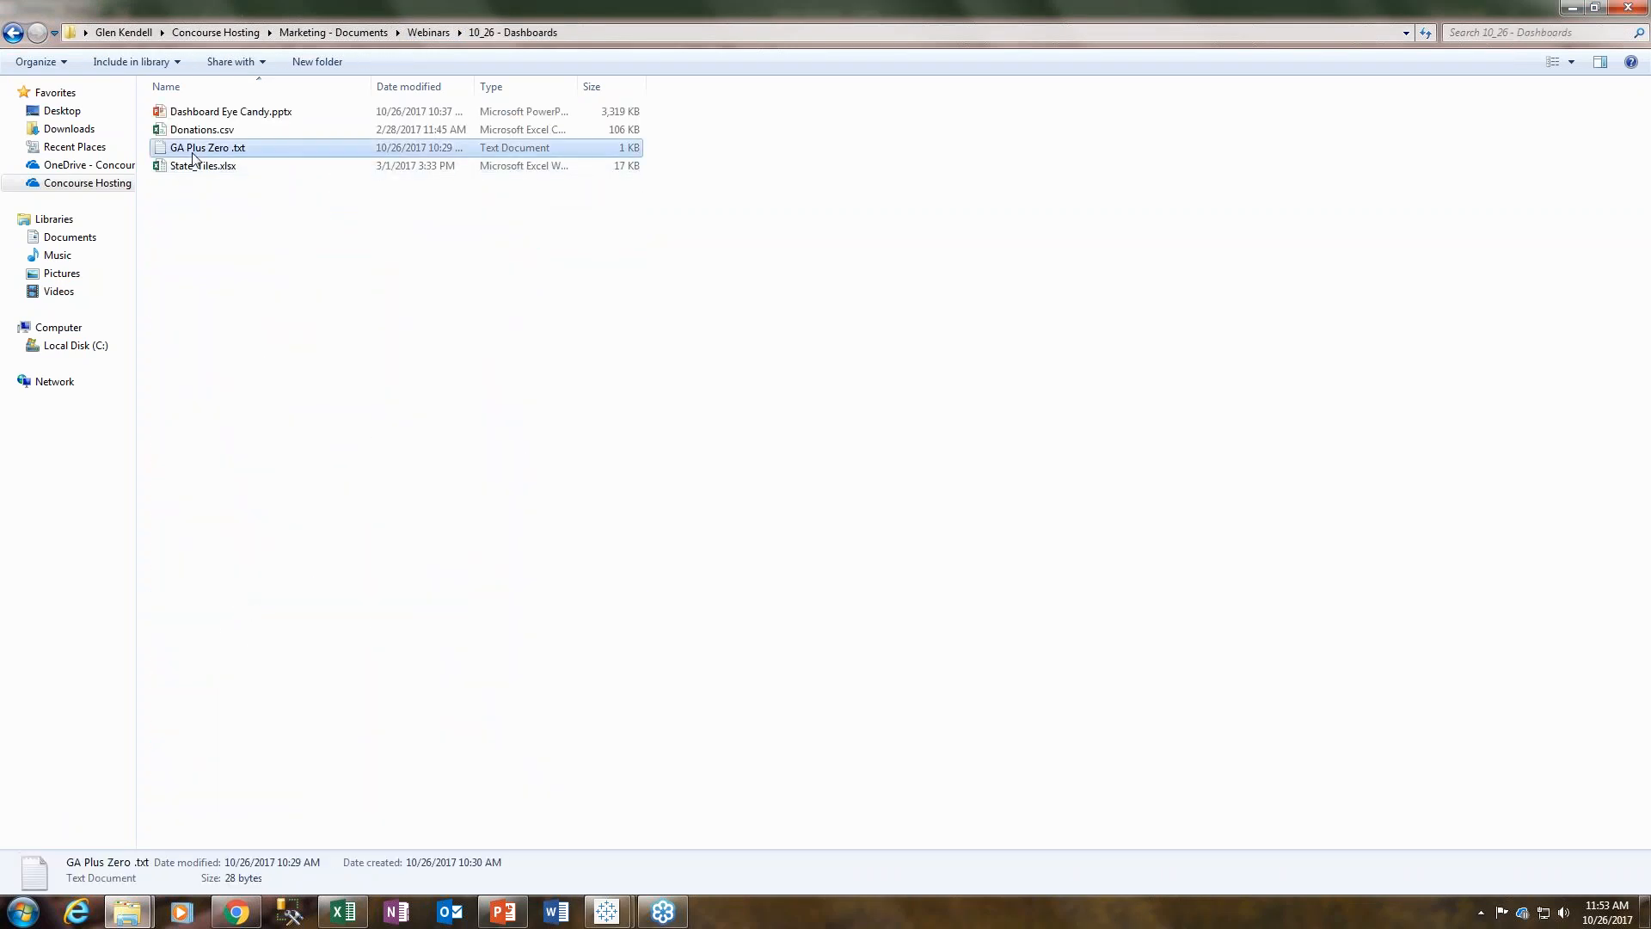
{"action": "double_click", "coordinate": [193, 150]}
{"action": "left_click_drag", "start_coordinate": [215, 105], "coordinate": [8, 104]}
{"action": "key", "text": "ctrl+c"}
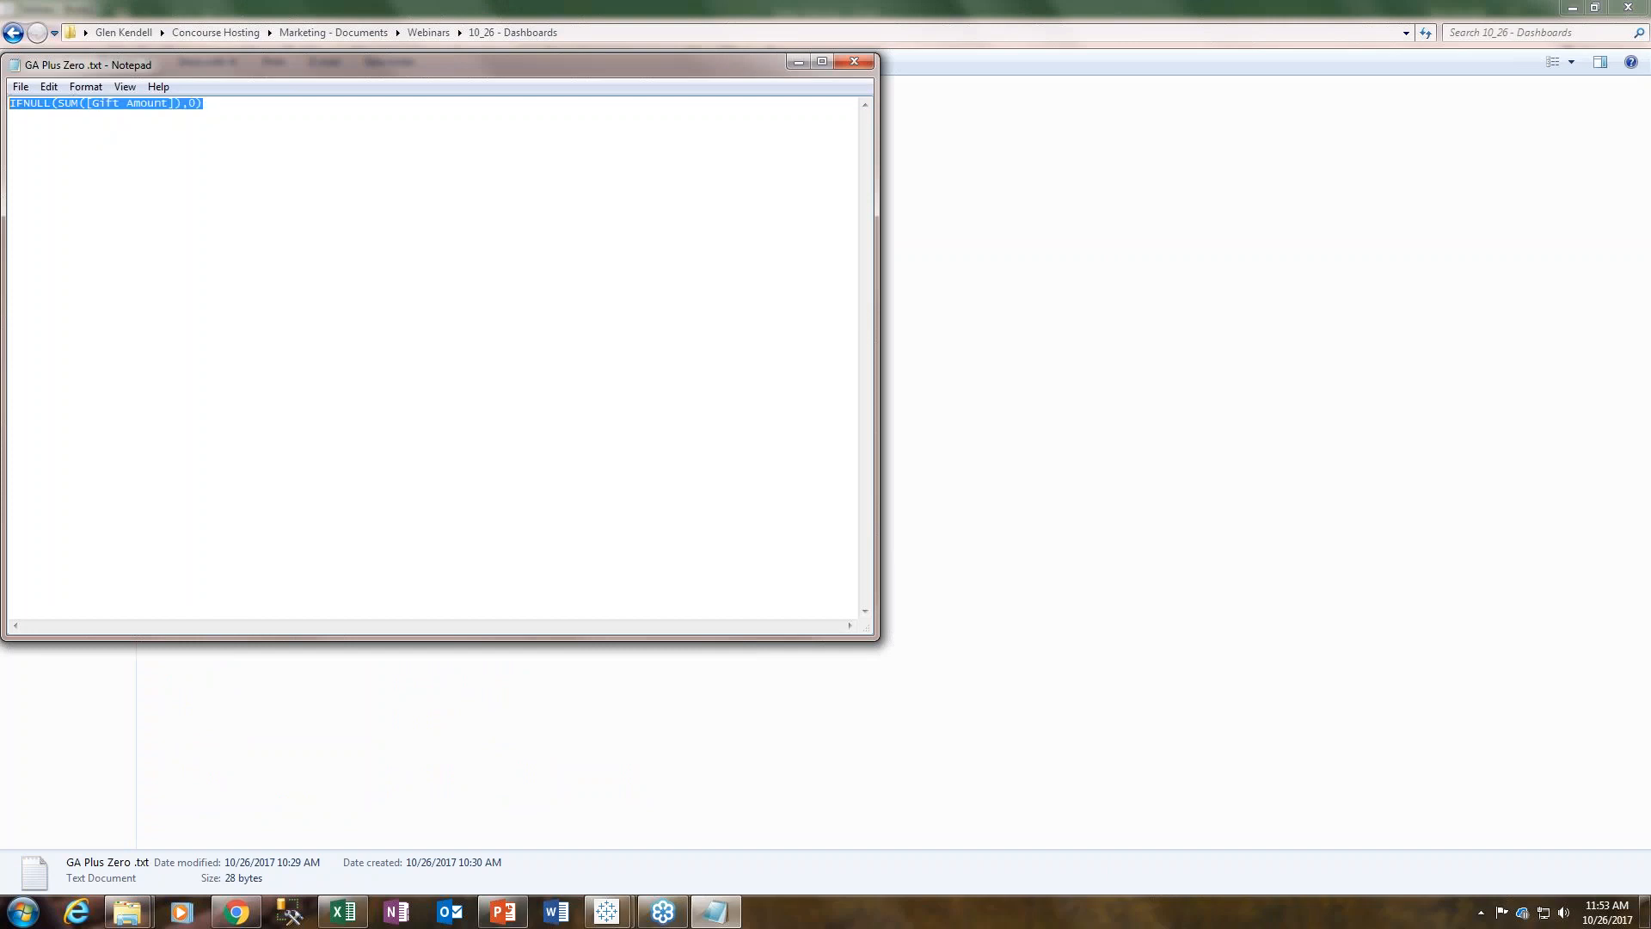
- Create a calculated field named GA Plus Zero with the pasted formula IFNULL(SUM([Gift Amount]),0)
{"action": "mouse_move", "coordinate": [607, 911]}
{"action": "left_click", "coordinate": [698, 856]}
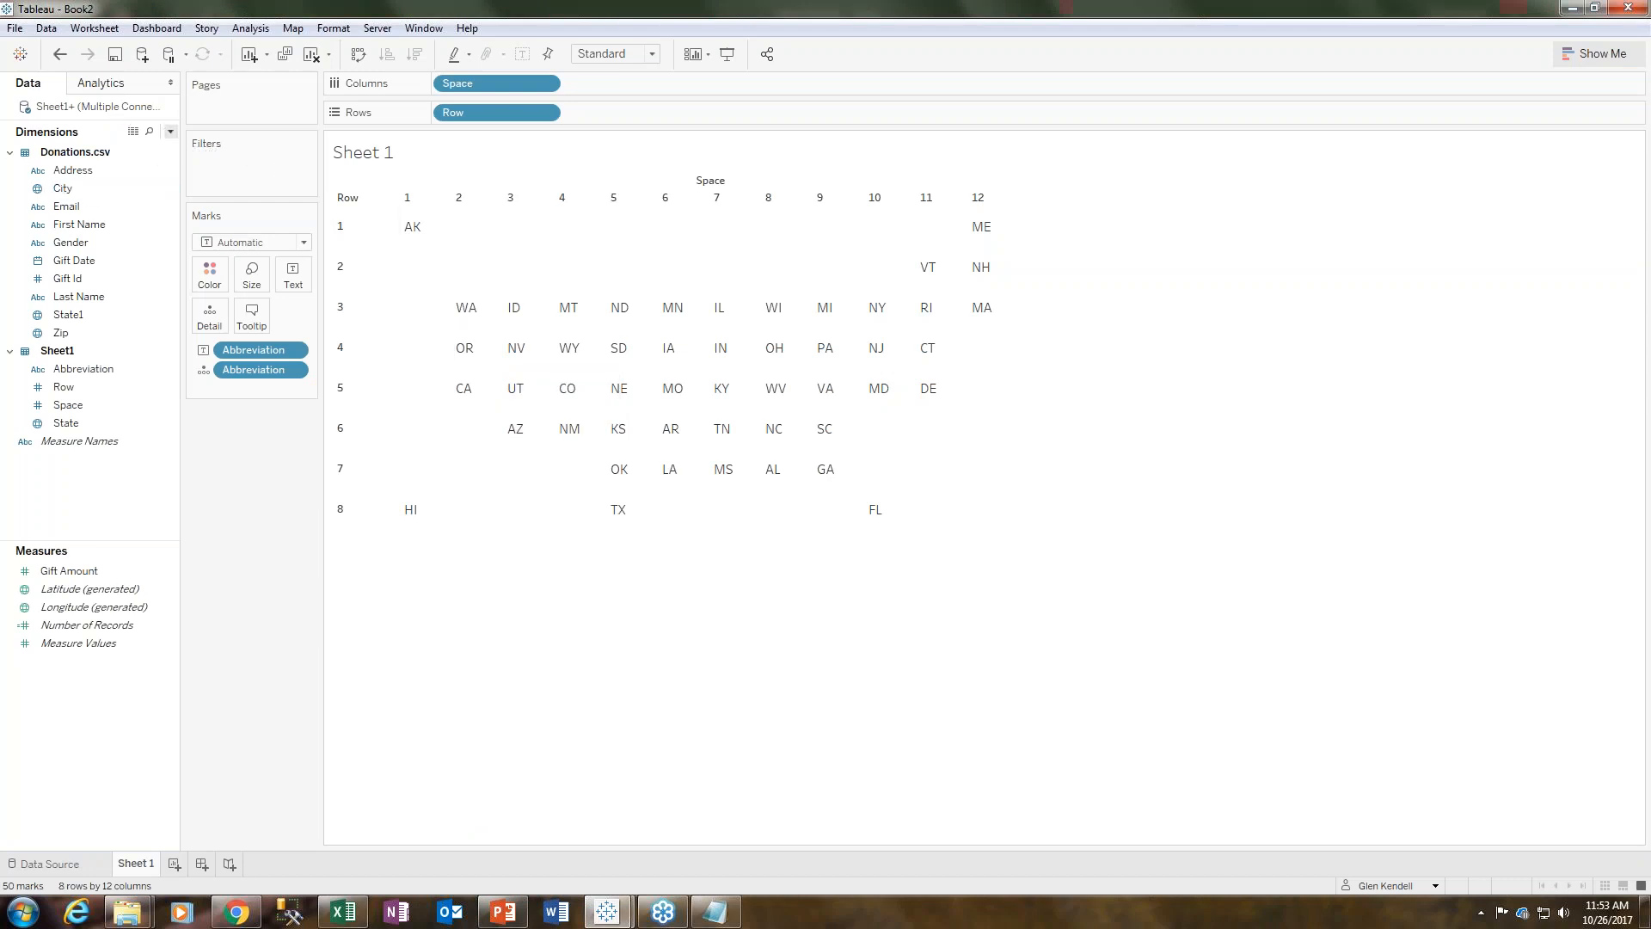
{"action": "left_click", "coordinate": [170, 132]}
{"action": "left_click", "coordinate": [86, 142]}
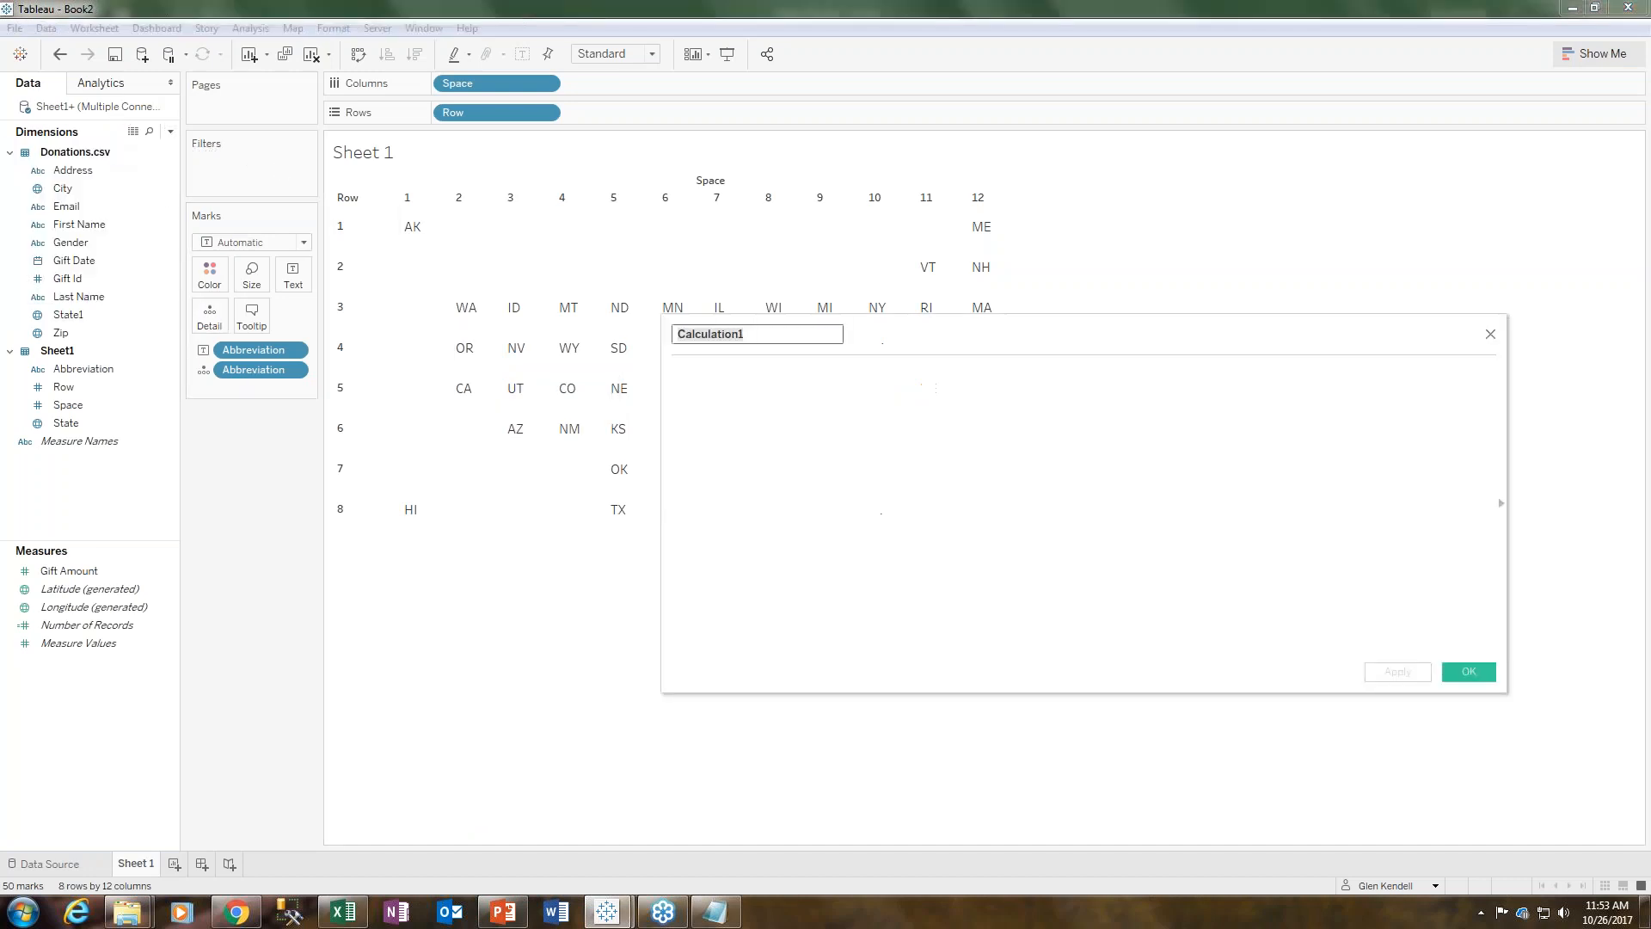
{"action": "type", "text": "Gift Amoun"}
{"action": "key", "text": "BackSpace"}
{"action": "key", "text": "BackSpace"}
{"action": "key", "text": "BackSpace"}
{"action": "key", "text": "BackSpace"}
{"action": "key", "text": "BackSpace"}
{"action": "key", "text": "BackSpace"}
{"action": "key", "text": "BackSpace"}
{"action": "key", "text": "BackSpace"}
{"action": "key", "text": "BackSpace"}
{"action": "key", "text": "BackSpace"}
{"action": "key", "text": "BackSpace"}
{"action": "type", "text": "GA Plus Zoe"}
{"action": "key", "text": "BackSpace"}
{"action": "key", "text": "BackSpace"}
{"action": "type", "text": "ero"}
{"action": "key", "text": "Tab"}
{"action": "key", "text": "ctrl+v"}
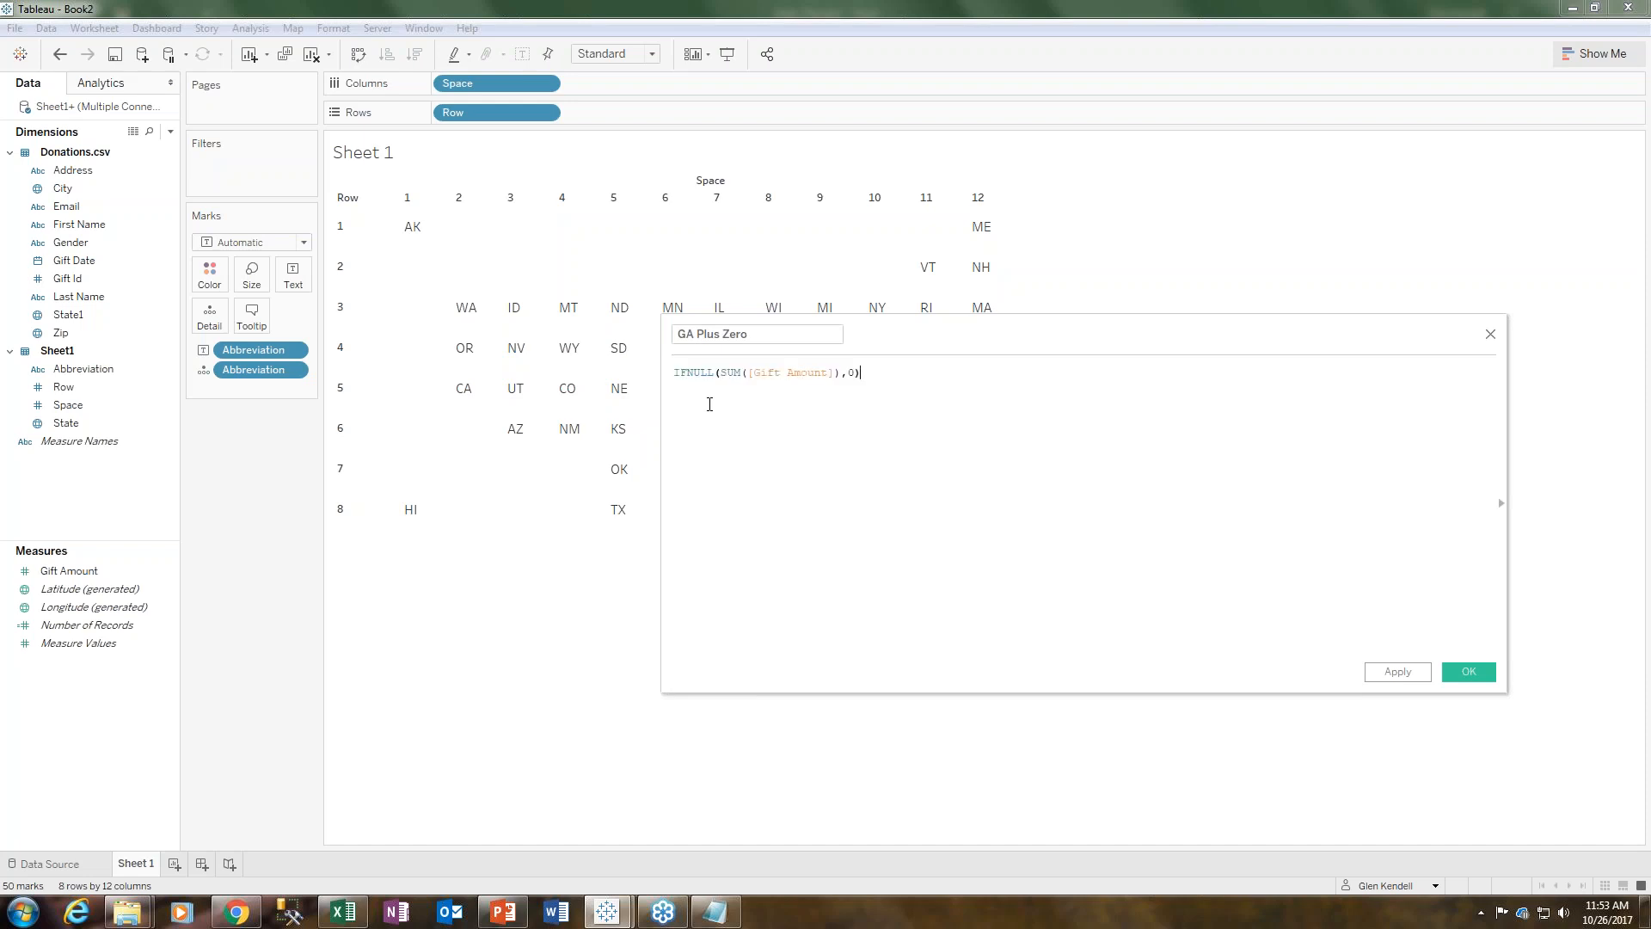
{"action": "left_click_drag", "start_coordinate": [1172, 335], "coordinate": [959, 220]}
{"action": "left_click", "coordinate": [1255, 557]}
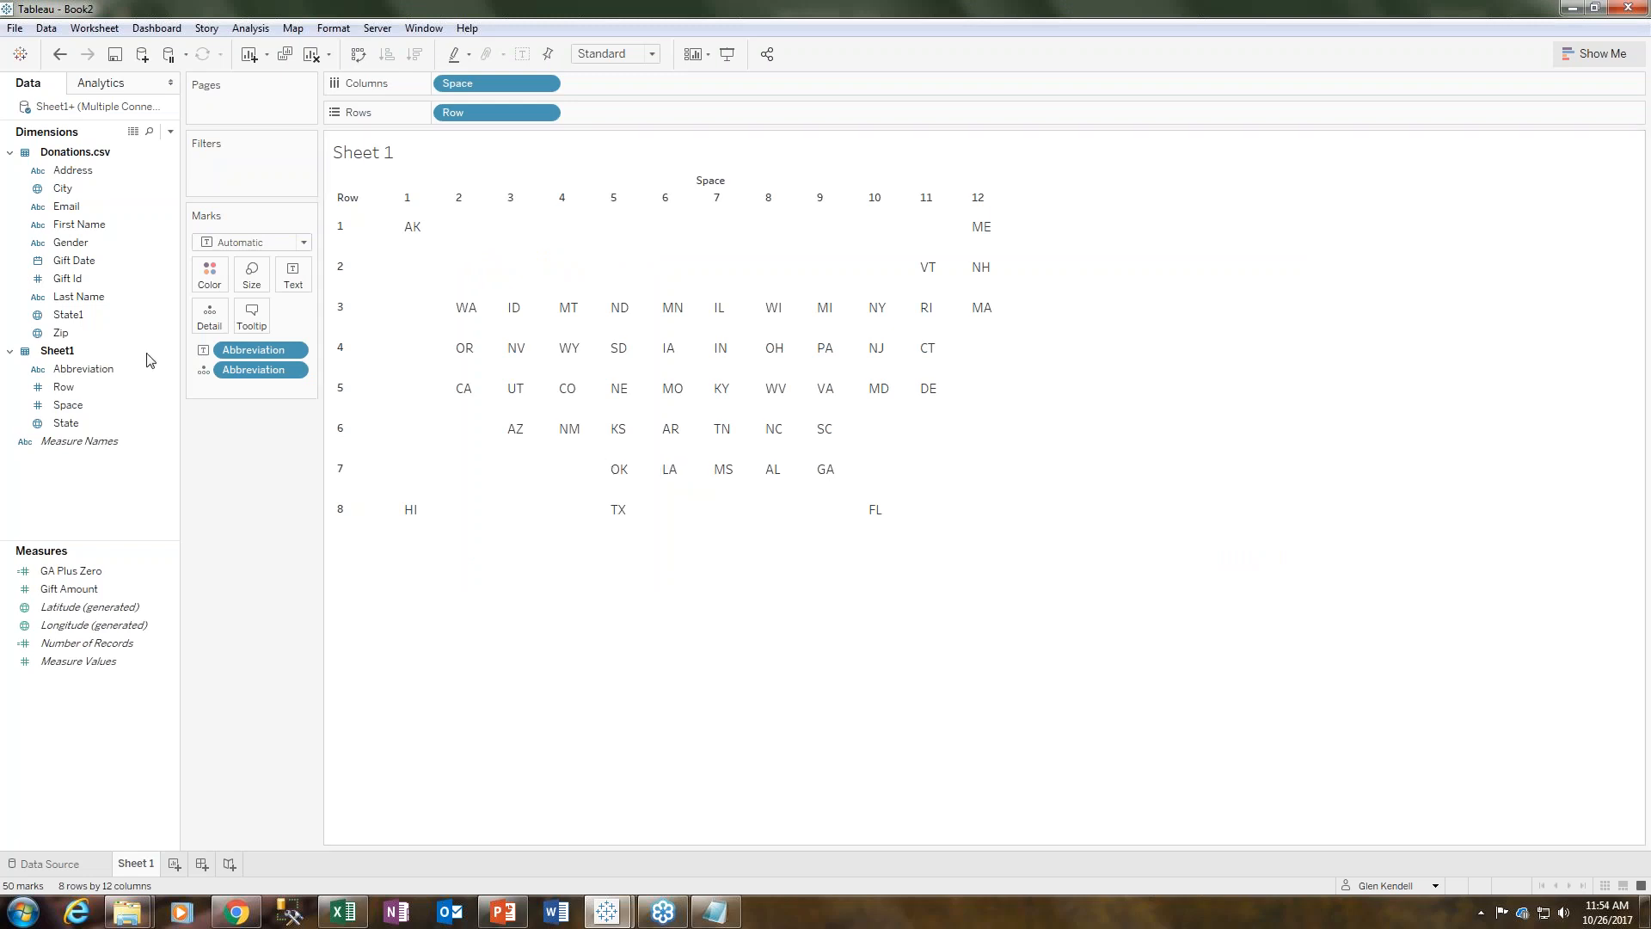
- Color the tiles by GA Plus Zero and move Abbreviation from Text to Detail
{"action": "double_click", "coordinate": [60, 575]}
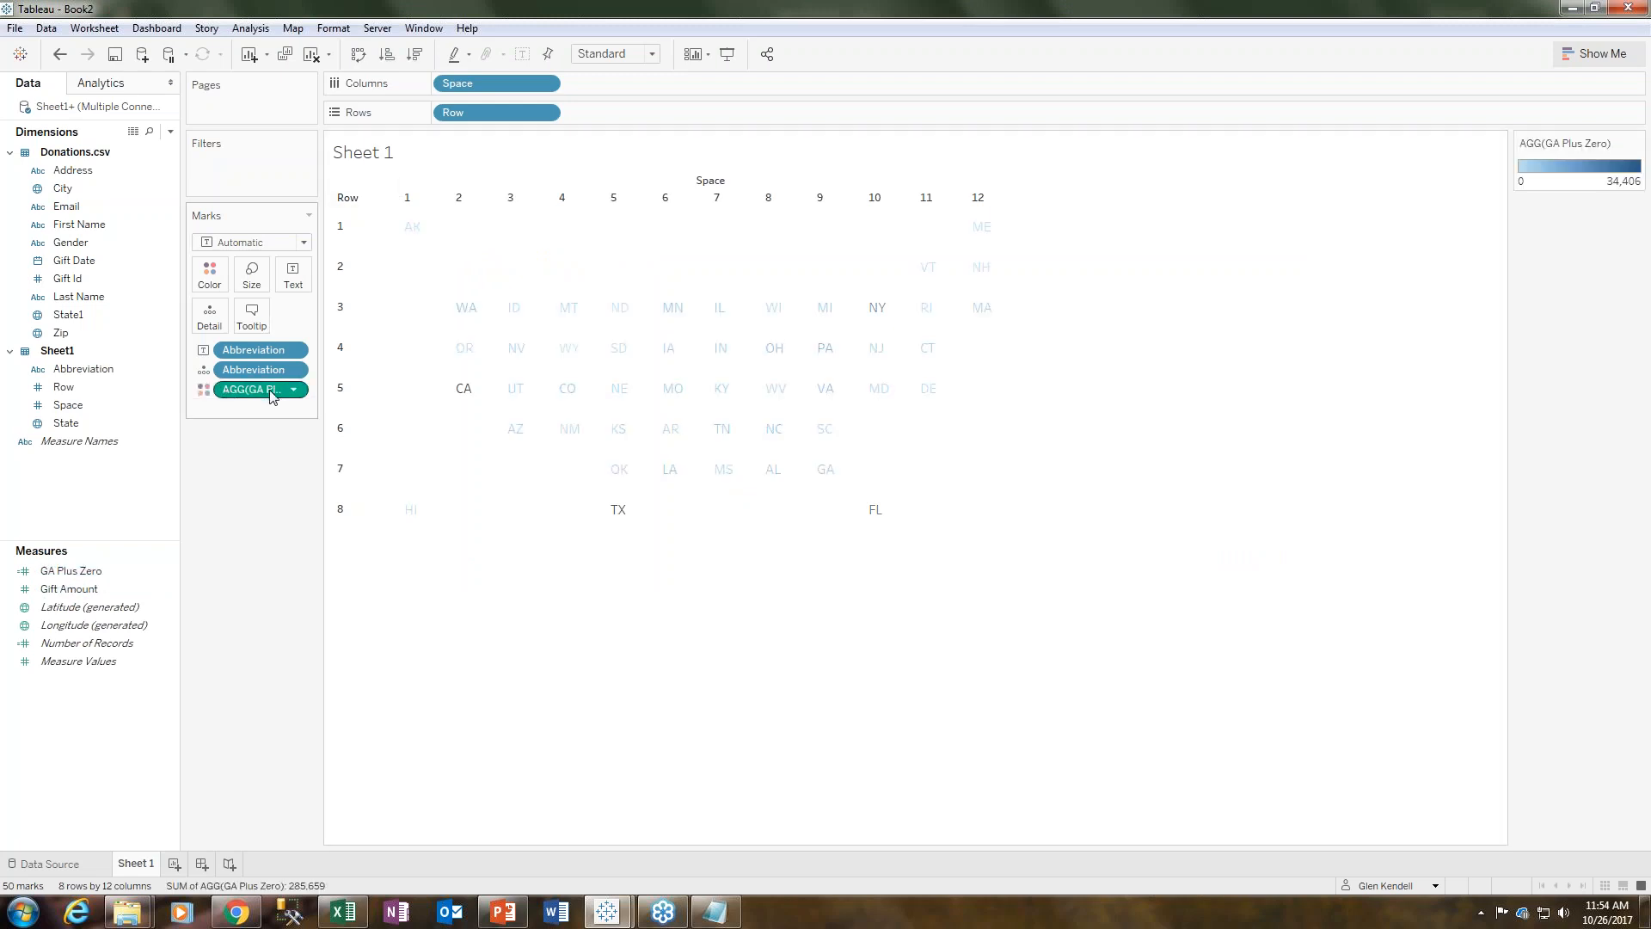
{"action": "left_click", "coordinate": [448, 391]}
{"action": "left_click_drag", "start_coordinate": [269, 350], "coordinate": [209, 316]}
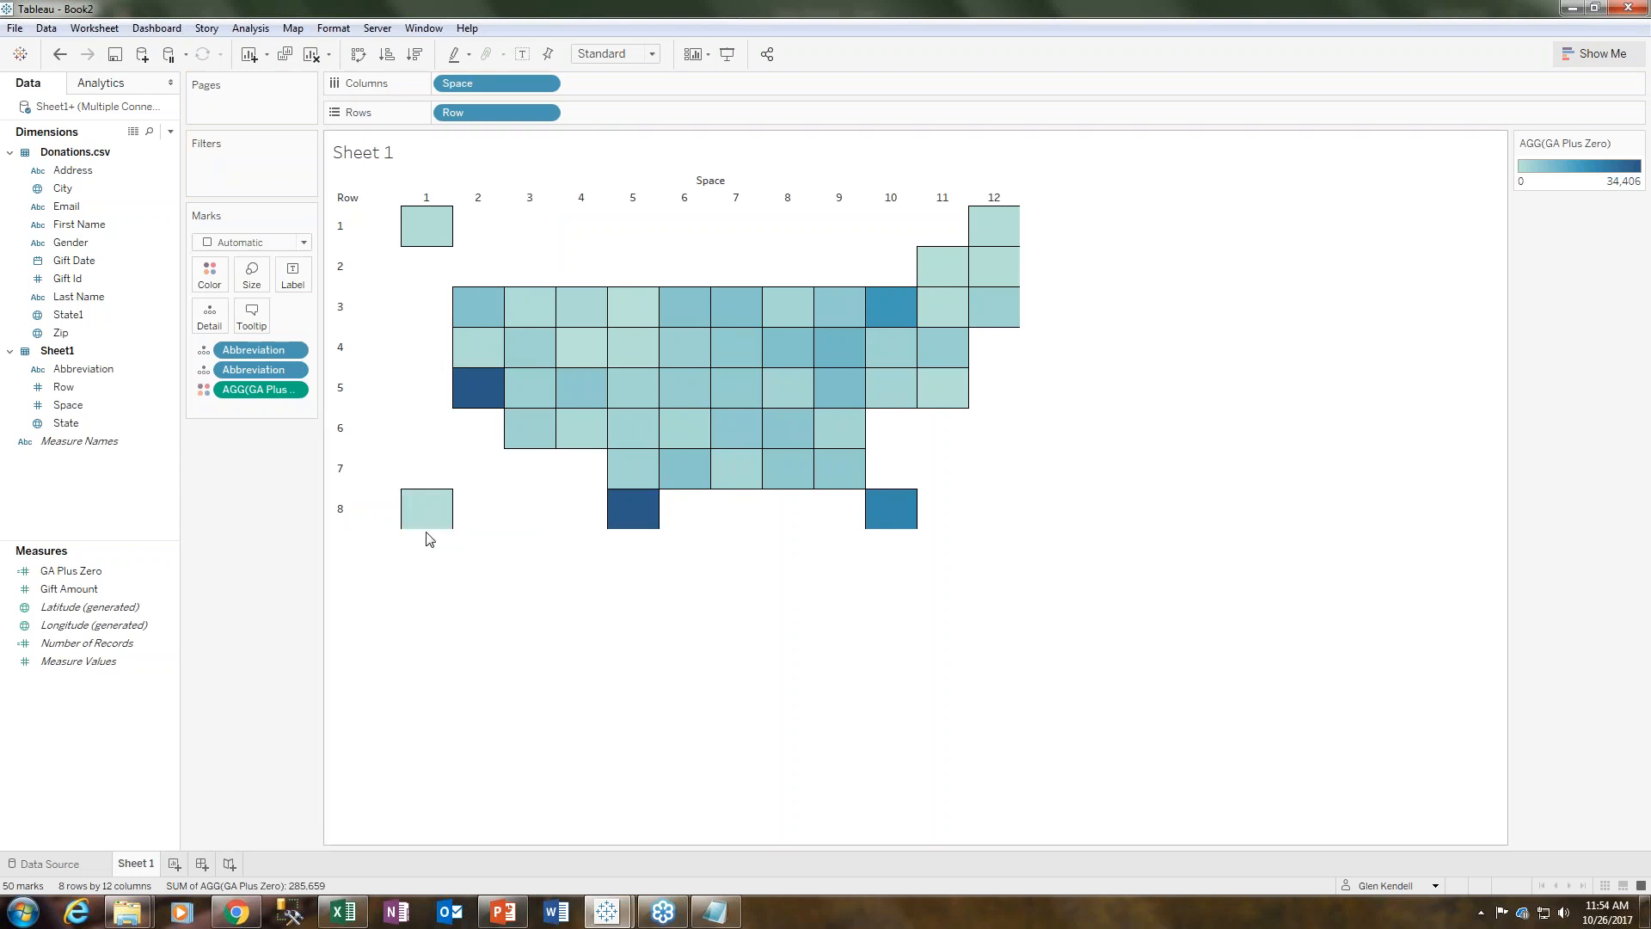
- Increase the row height so the tiles become taller
{"action": "left_click_drag", "start_coordinate": [423, 528], "coordinate": [421, 563]}
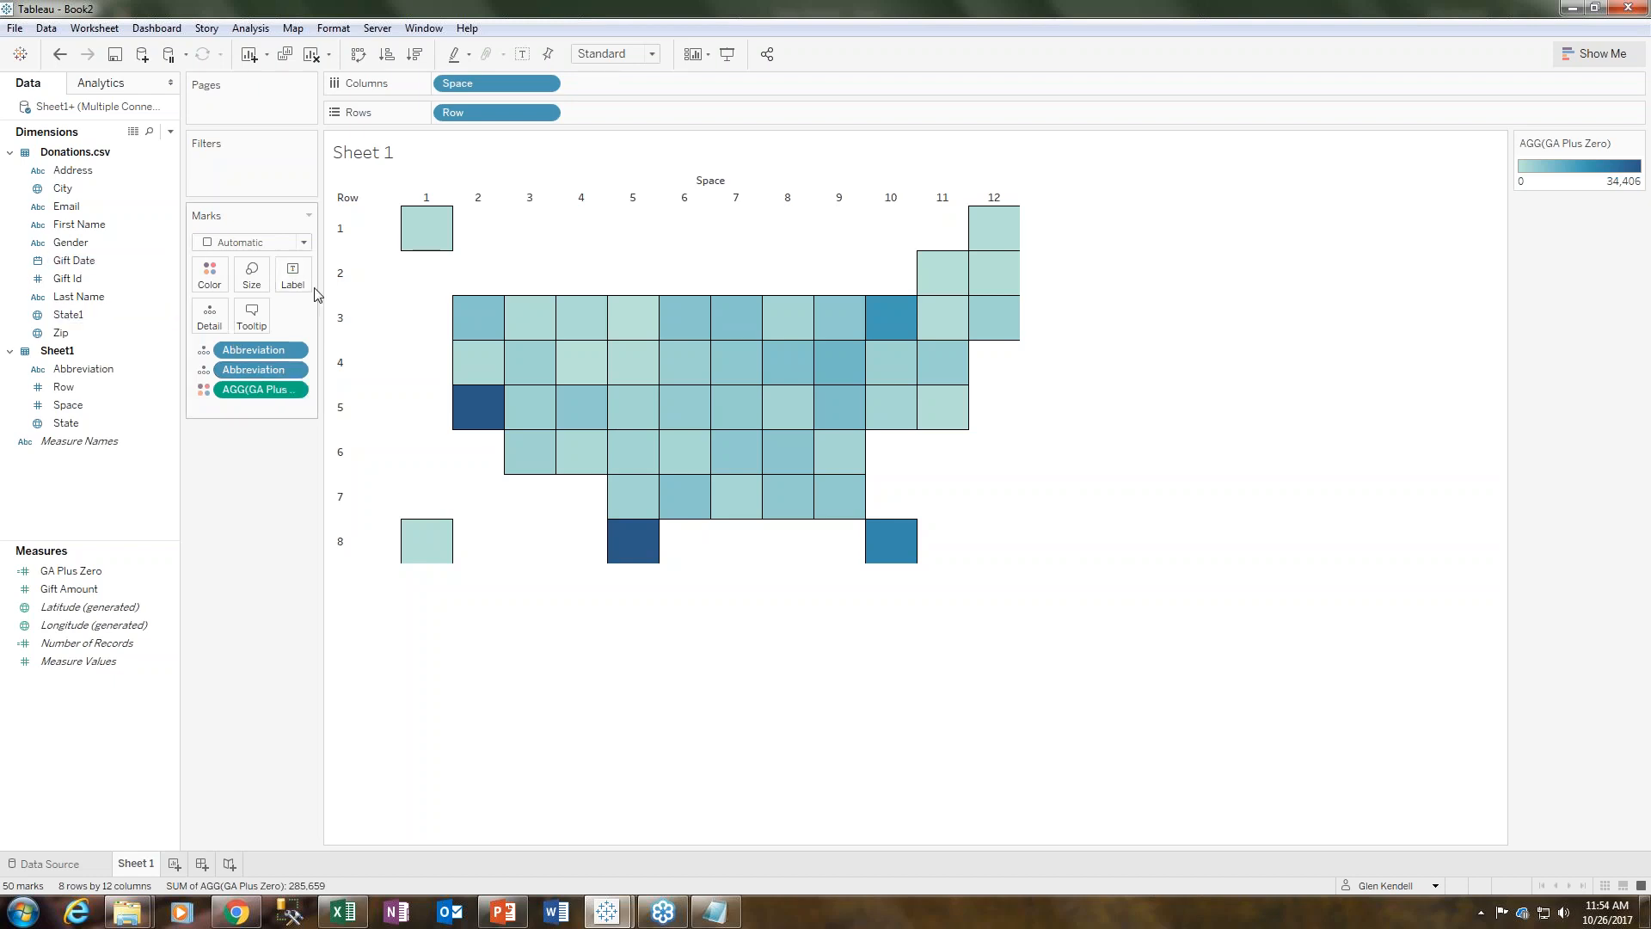
{"action": "mouse_move", "coordinate": [479, 416]}
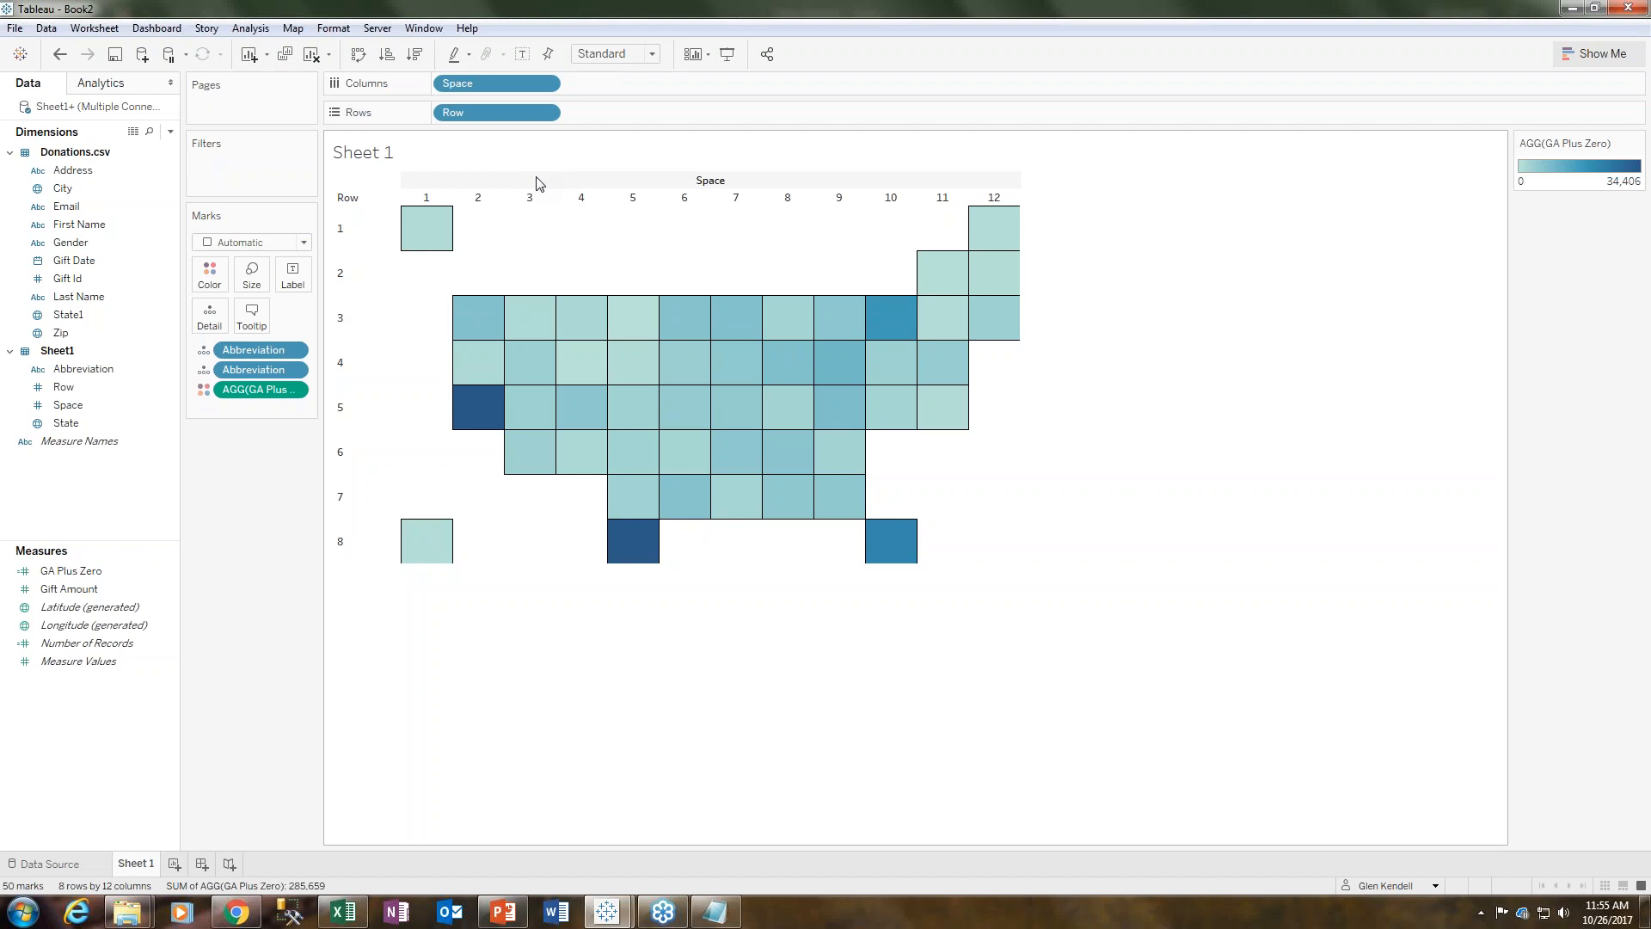
- Open the Tile Map.twb workbook from the 03_02 Mapping Custom Regions folder and maximize its window
{"action": "left_click", "coordinate": [148, 918]}
{"action": "left_click", "coordinate": [111, 821]}
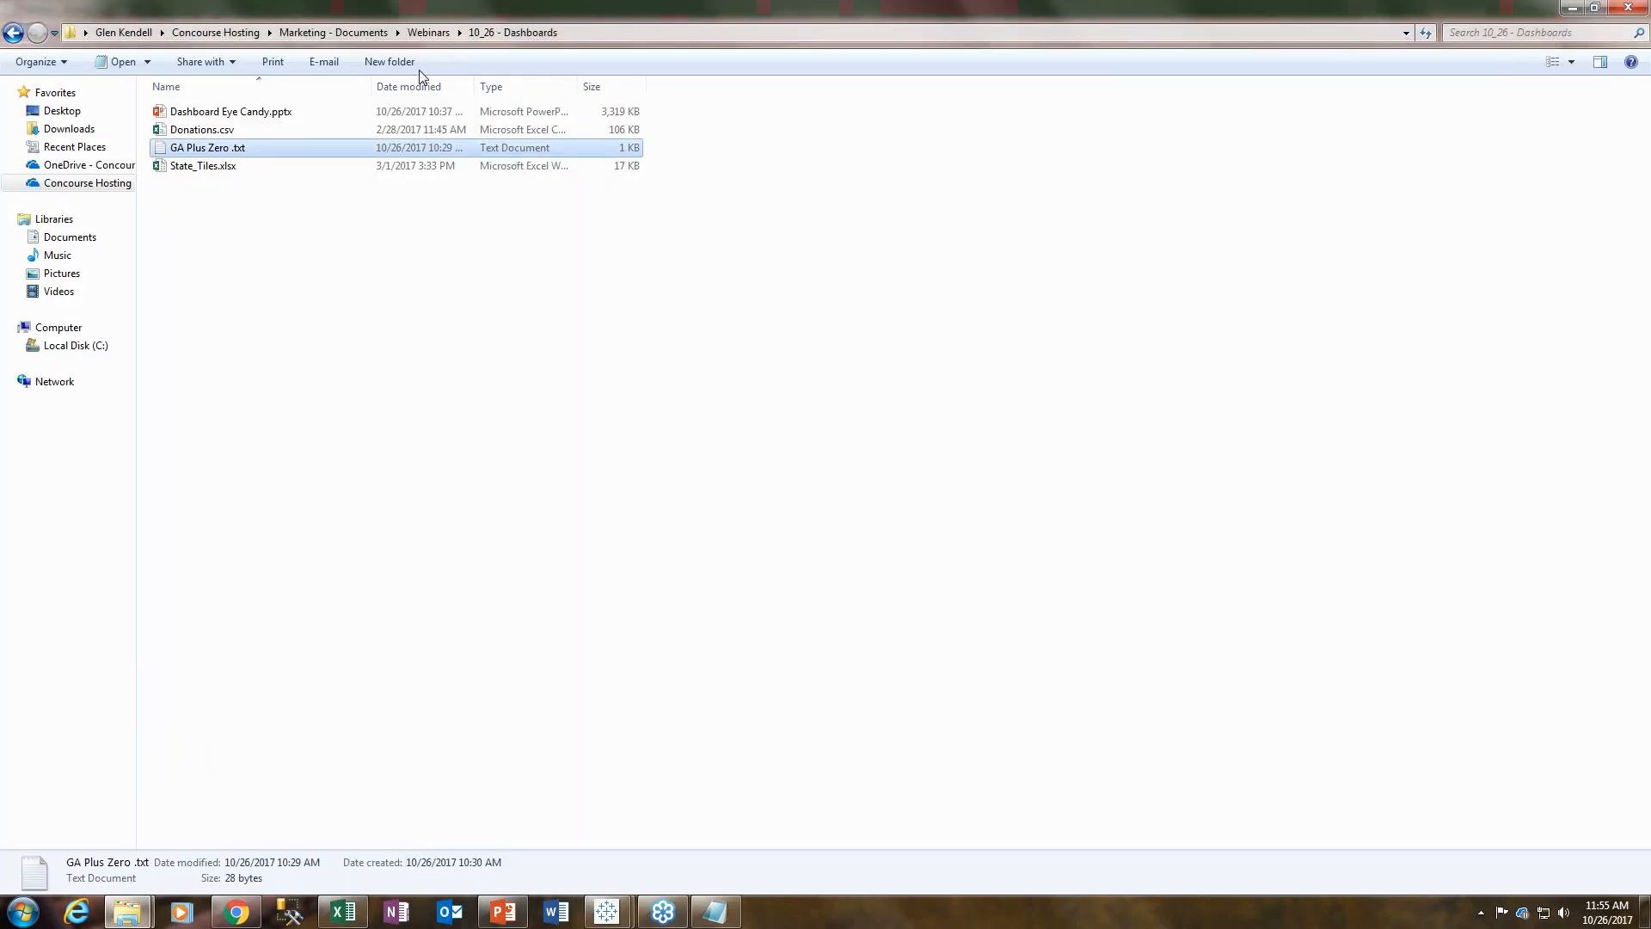
{"action": "left_click", "coordinate": [12, 33]}
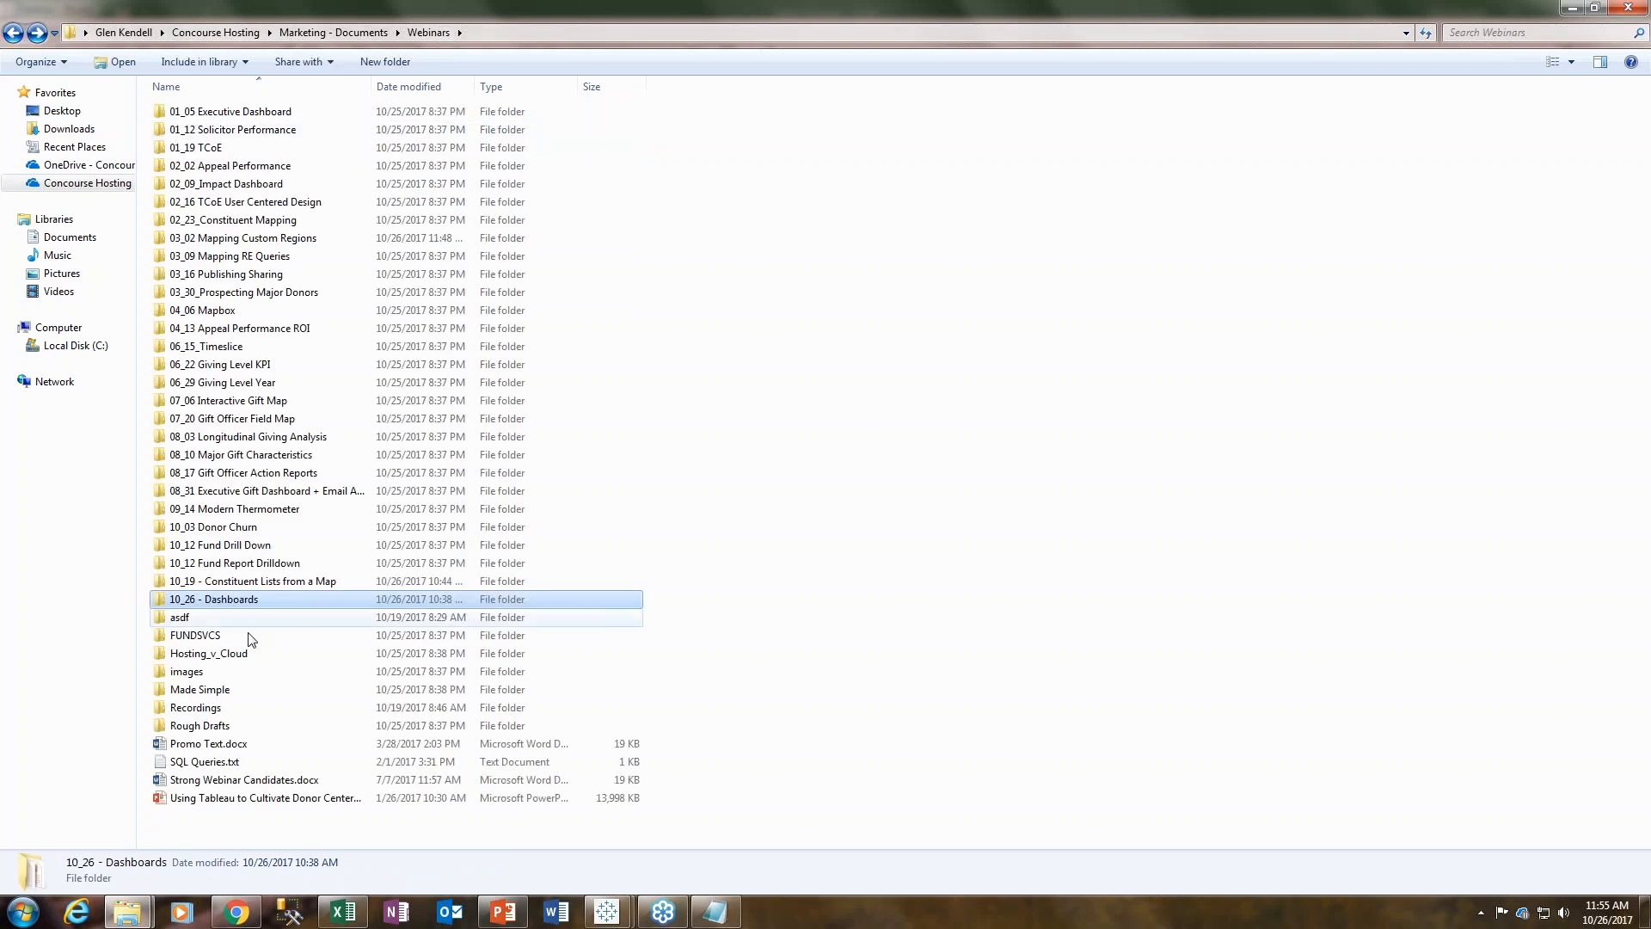
{"action": "double_click", "coordinate": [244, 239]}
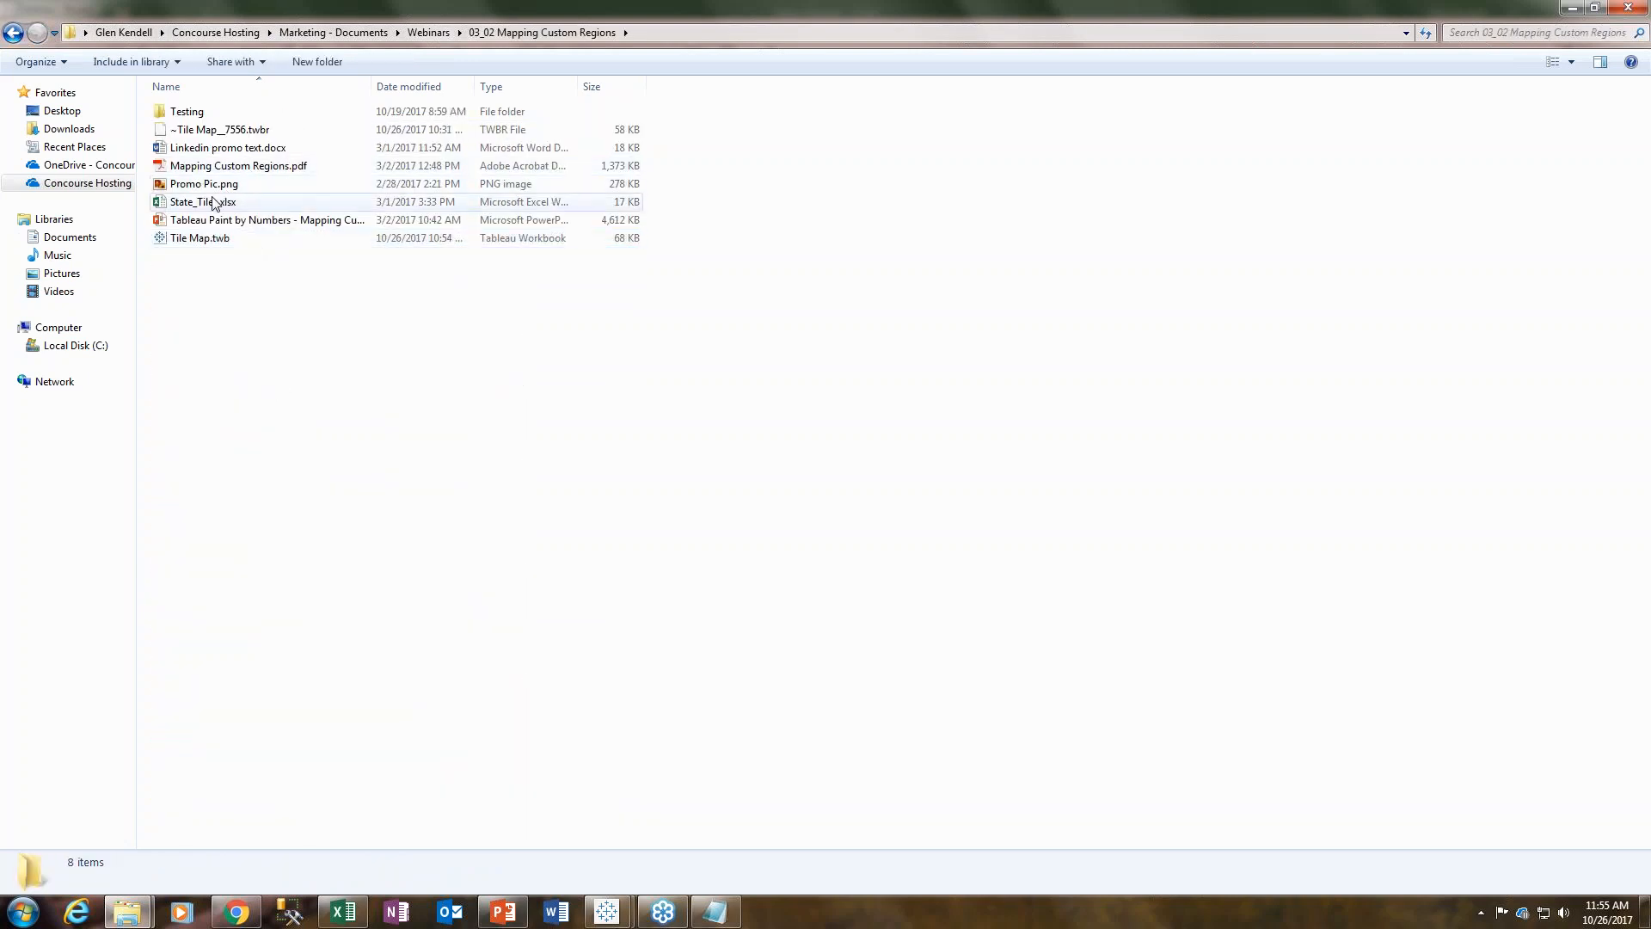
{"action": "left_click", "coordinate": [205, 242]}
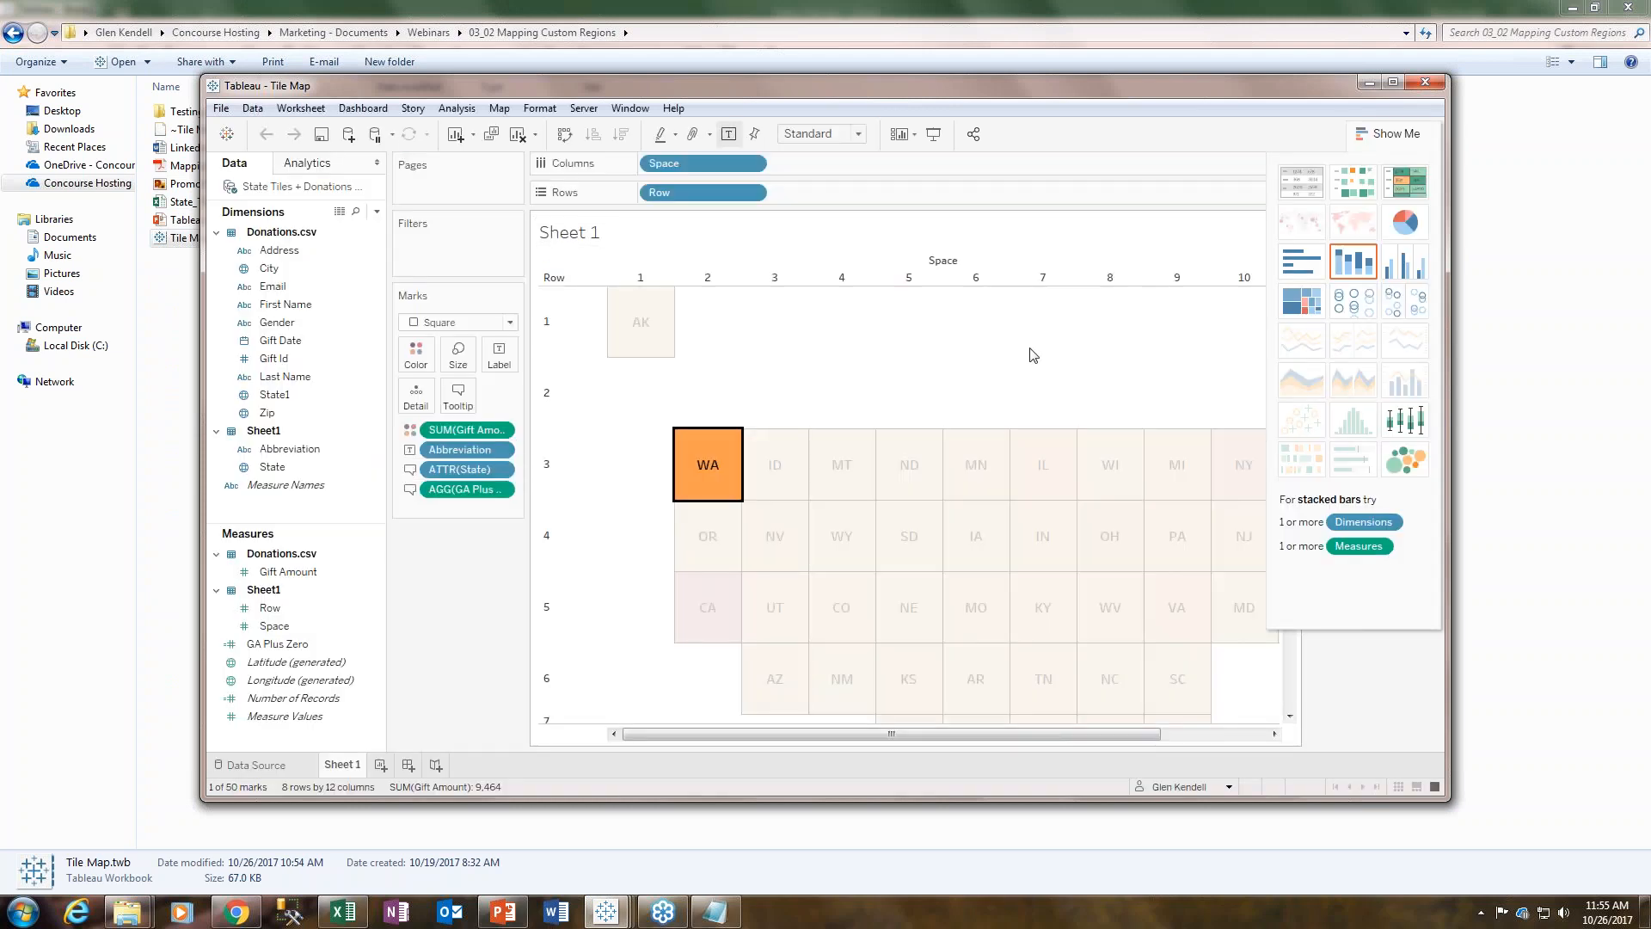
{"action": "left_click", "coordinate": [1394, 82]}
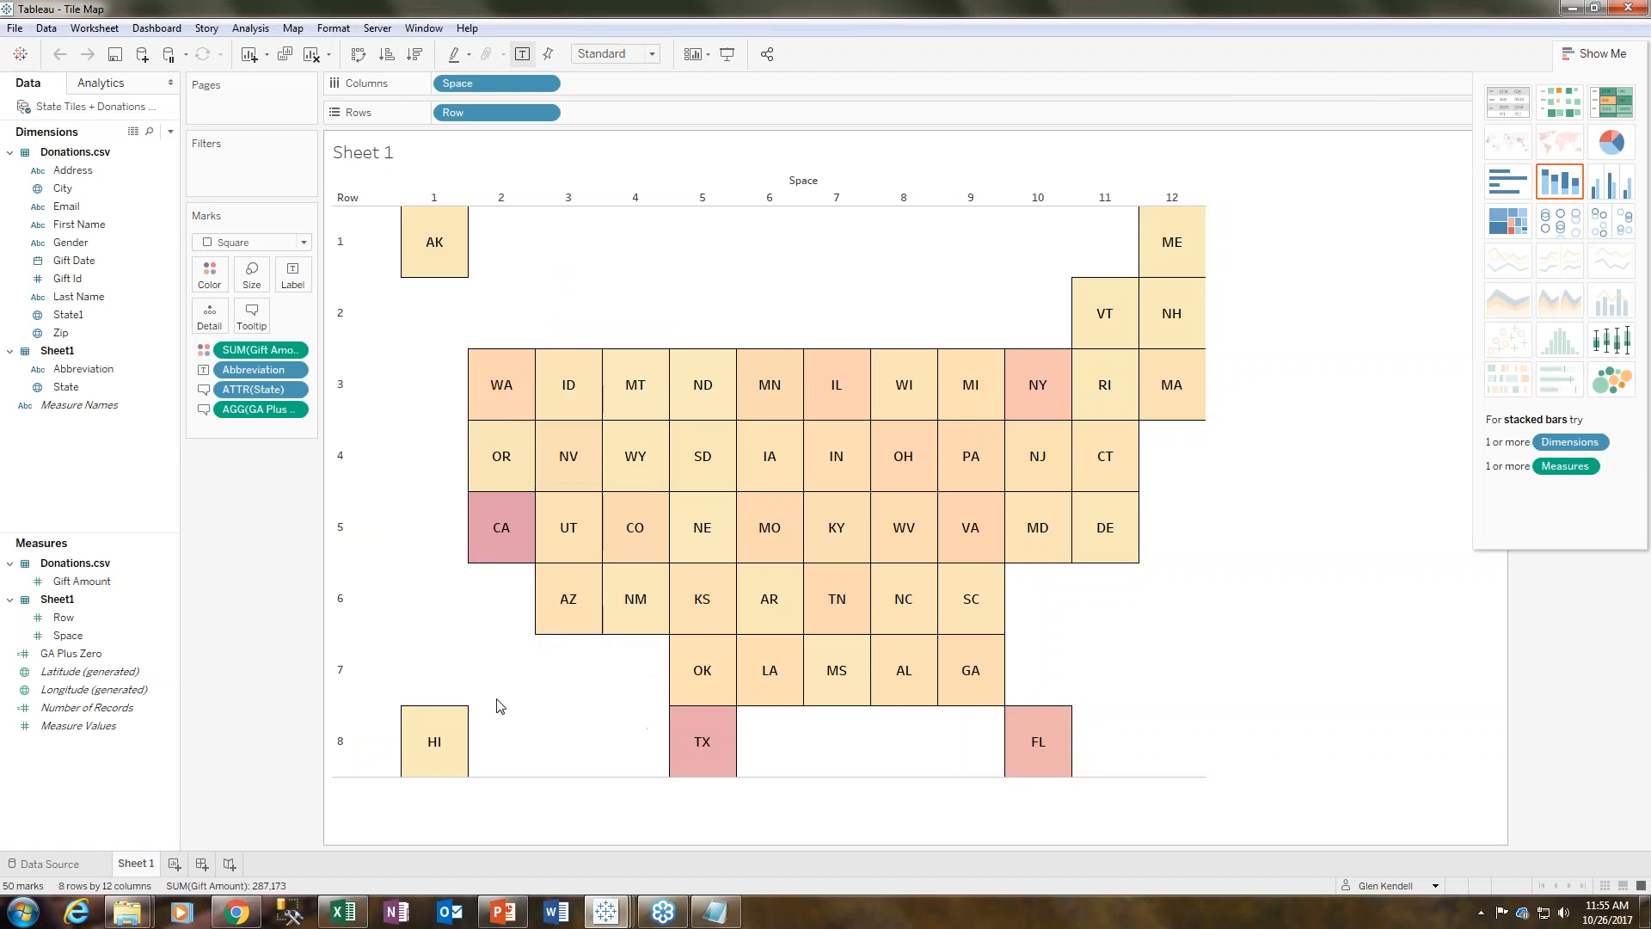
{"action": "mouse_move", "coordinate": [829, 531]}
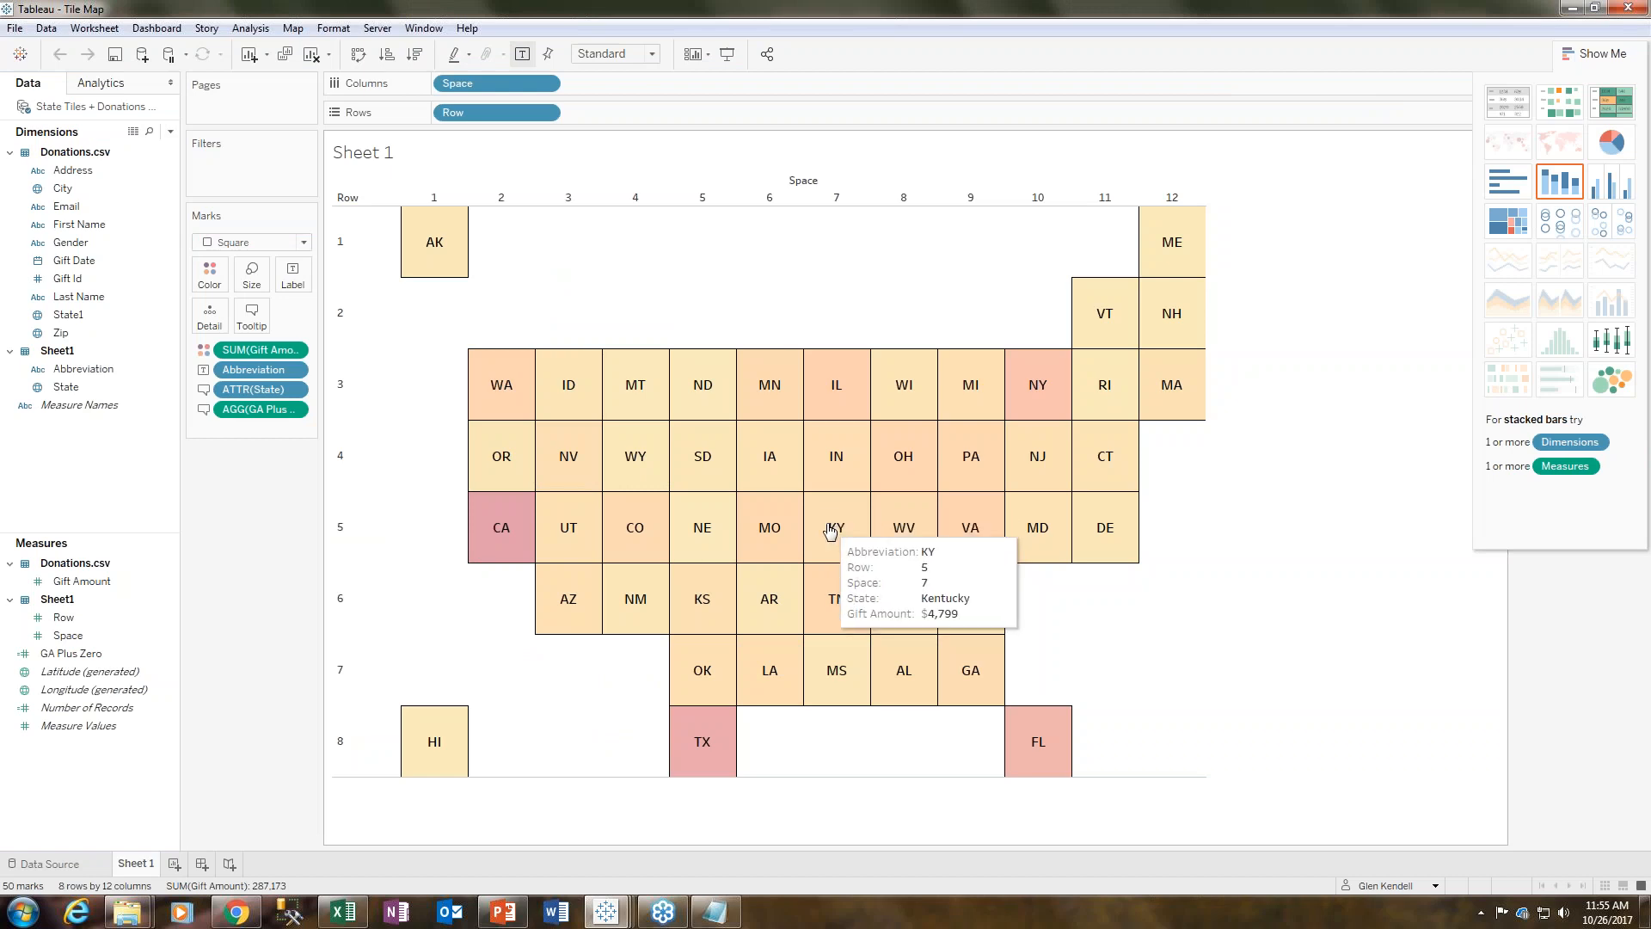